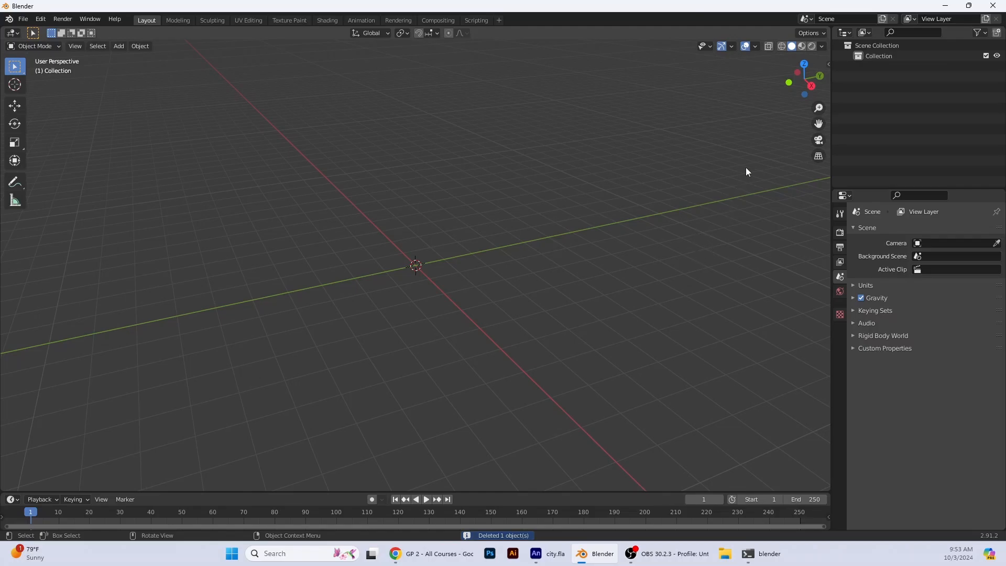
Align the 3D viewport to the orthographic back view
left_click(812, 86)
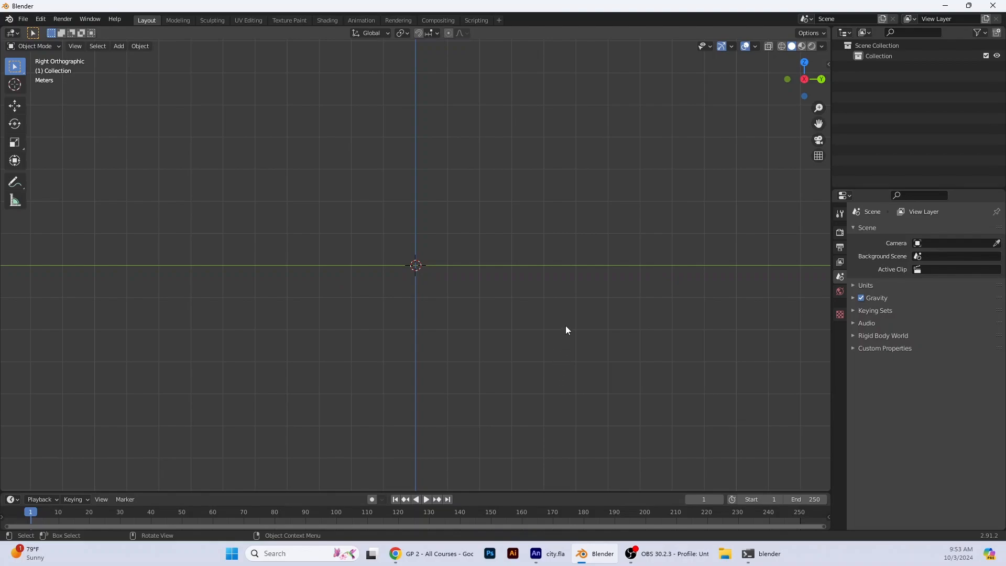
left_click(820, 79)
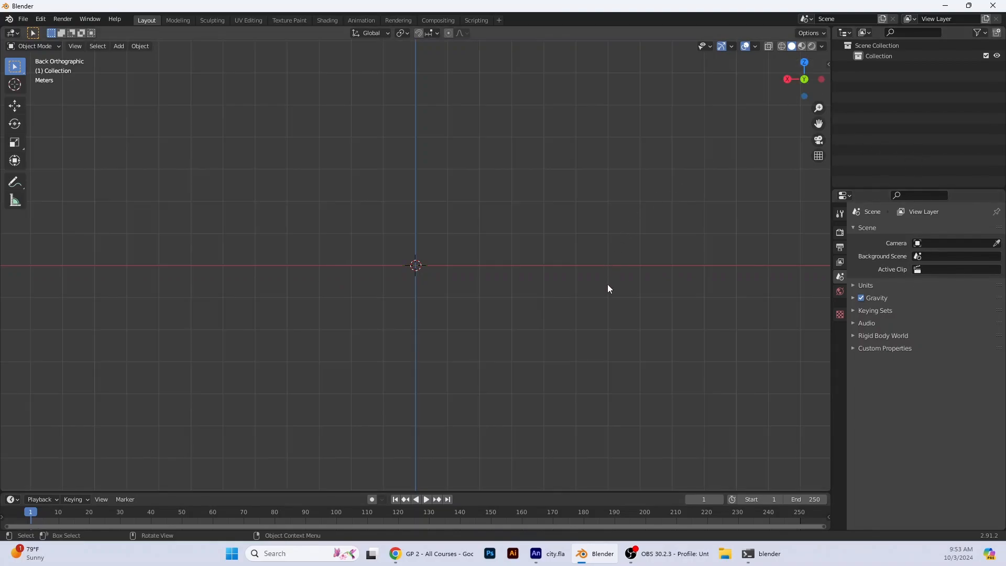
middle_click_drag(577, 222, 739, 225)
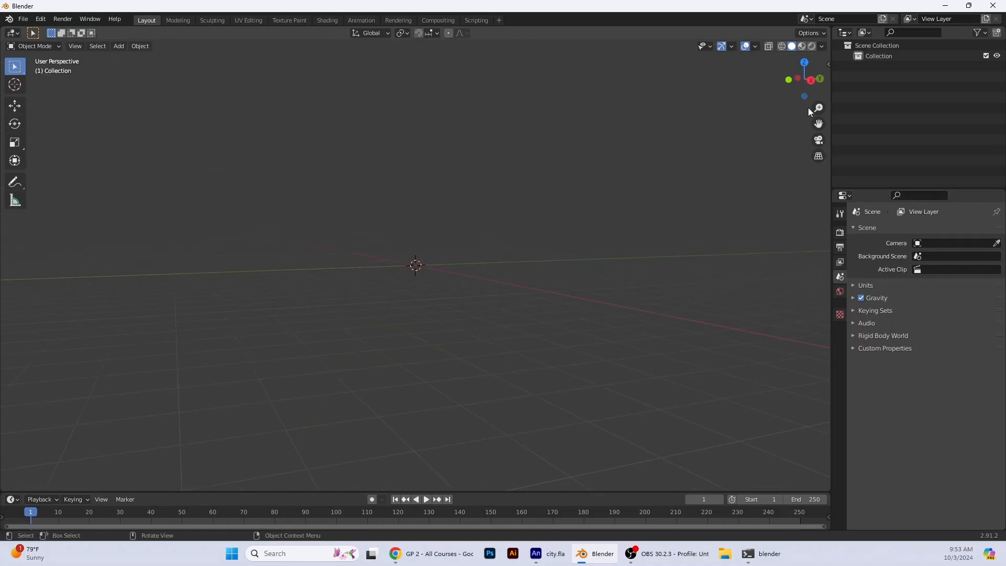
left_click(822, 78)
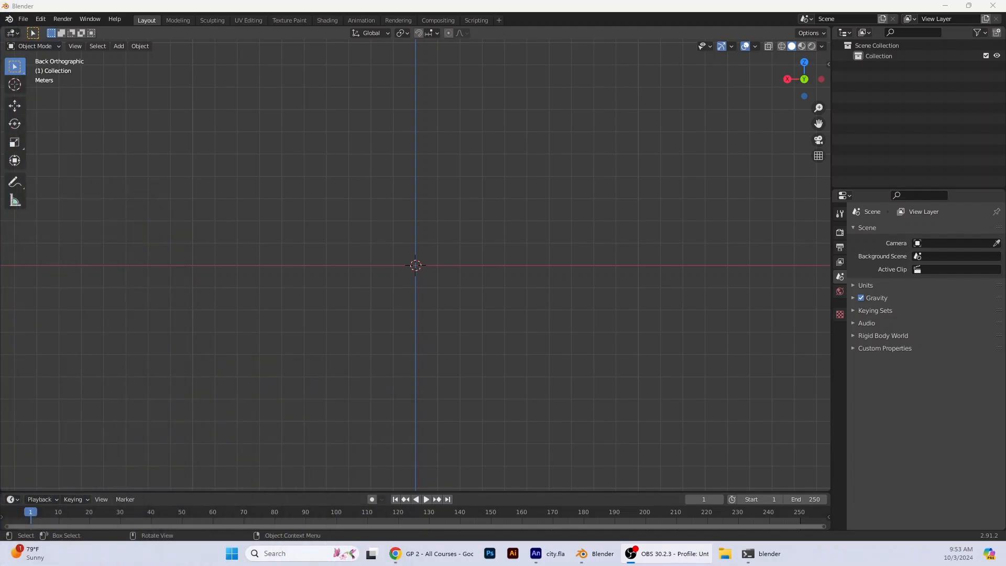
Check the LegoGirl.jpg picture, and load it from the Downloads folder into the scene as a reference image aligned to the view
left_click(725, 555)
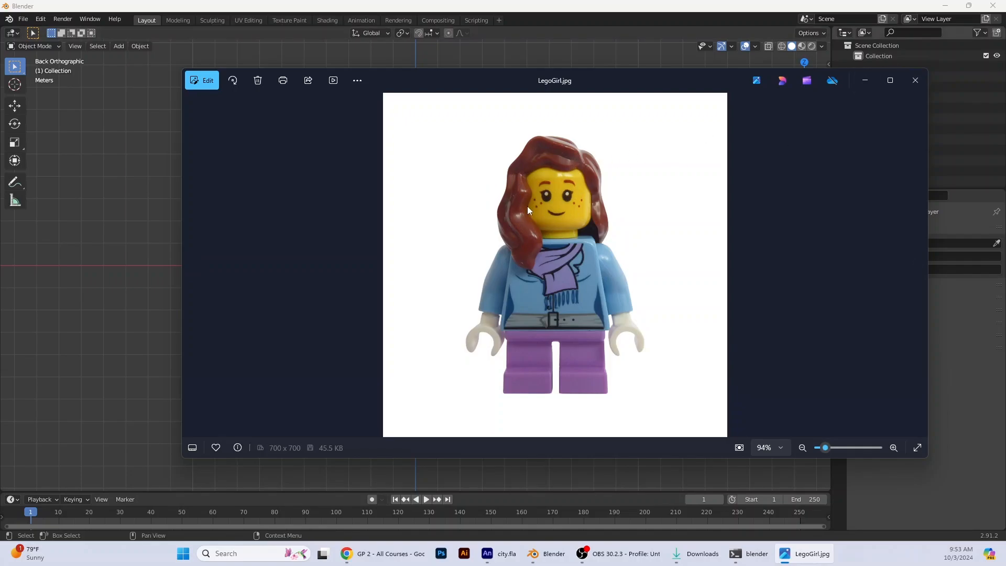
left_click(915, 82)
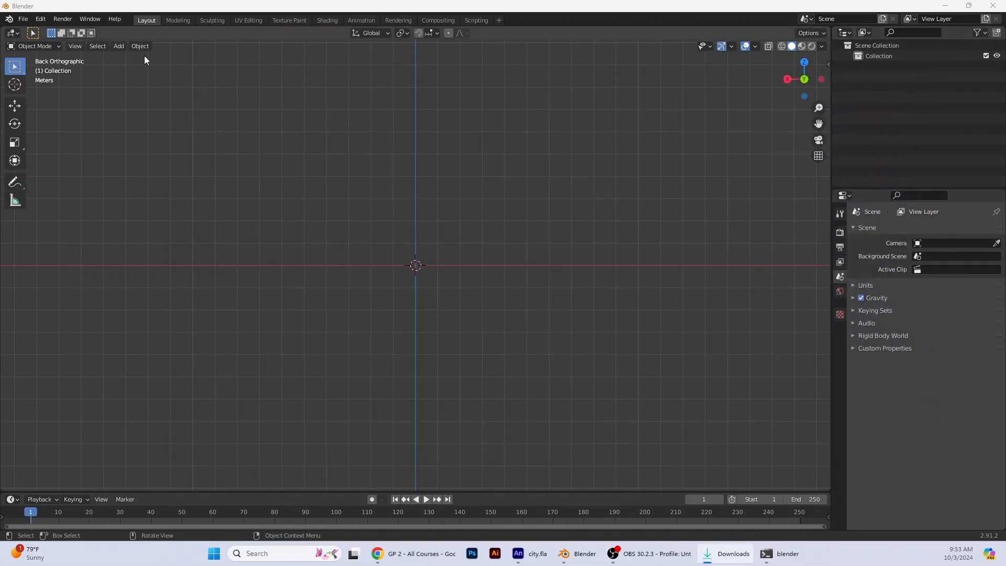
left_click(120, 46)
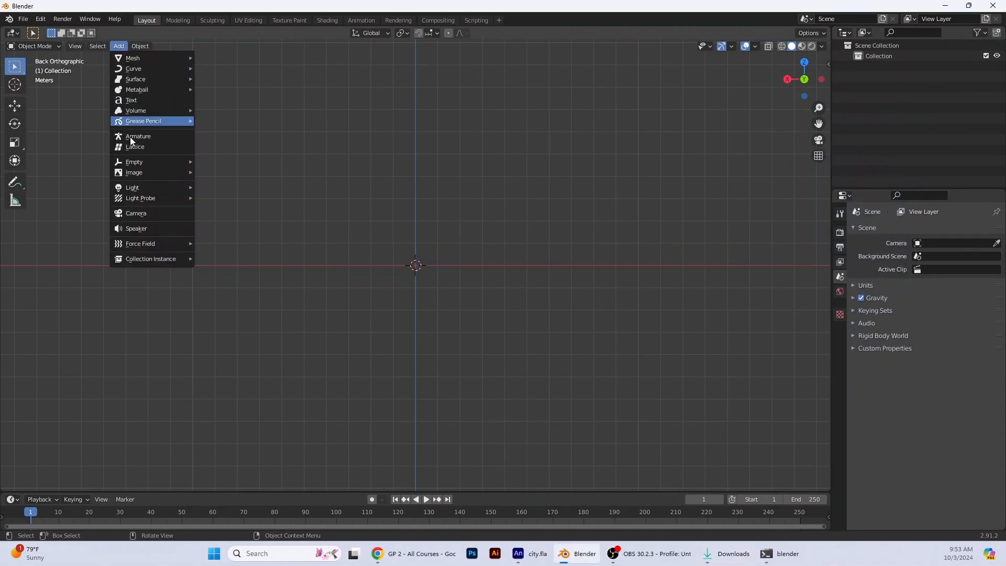
mouse_move(131, 175)
left_click(210, 175)
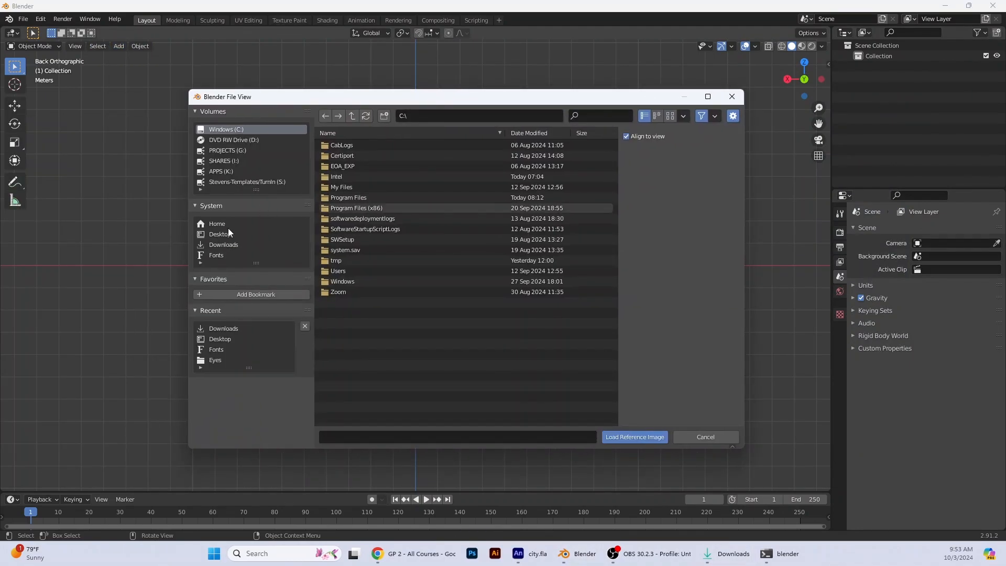
left_click(236, 244)
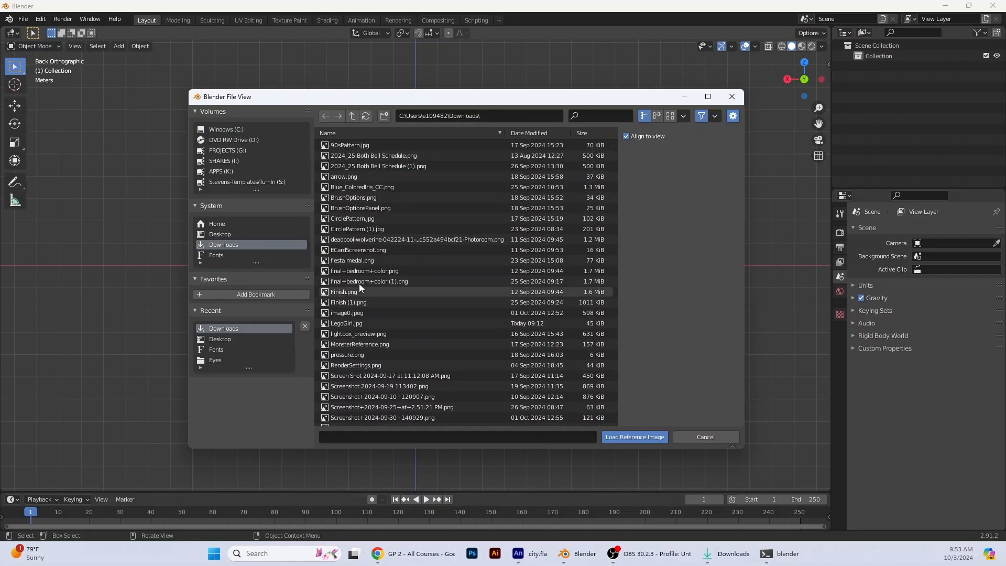
scroll(358, 285, "down", 3)
left_click(347, 261)
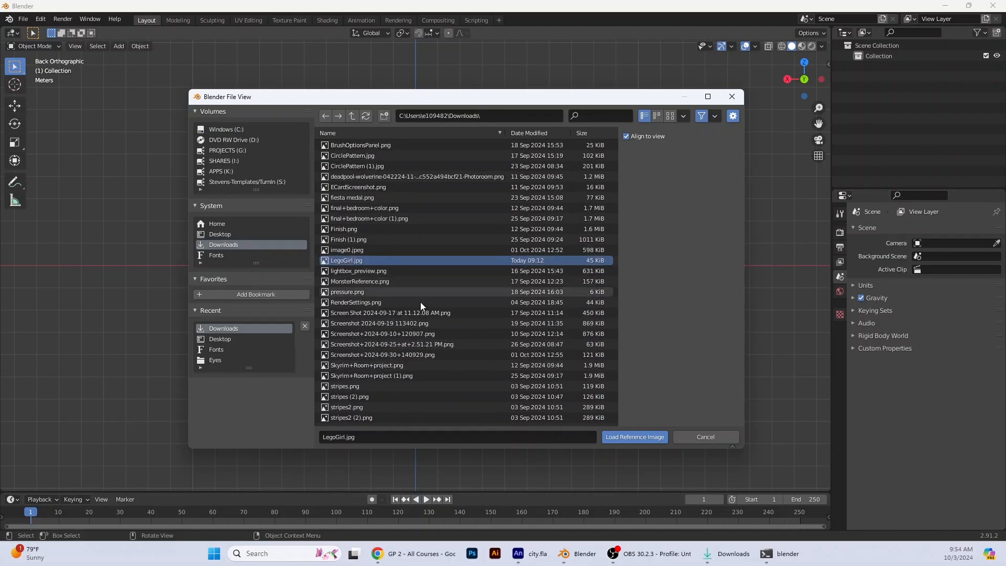
left_click(635, 437)
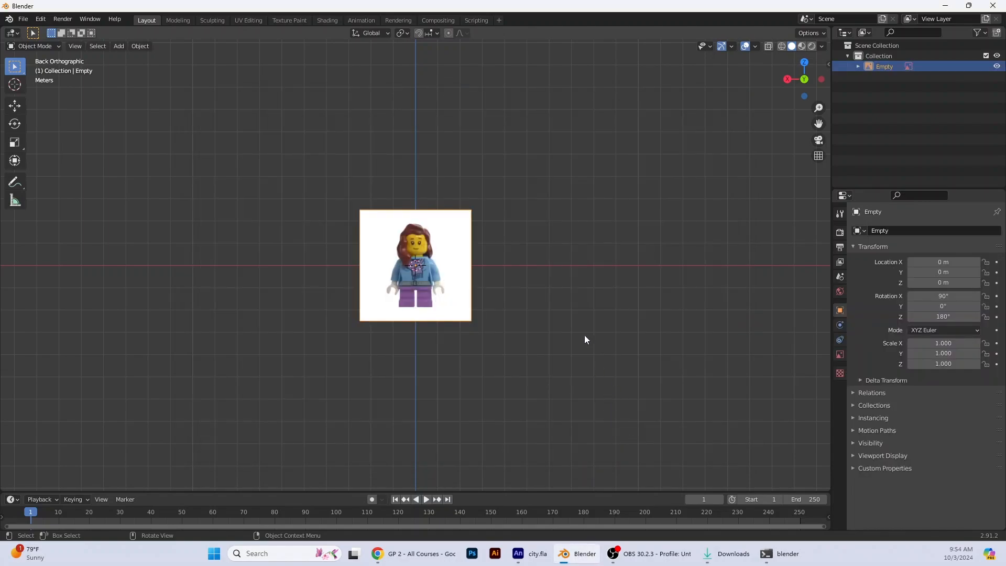
Scale the reference image uniformly to about 2.55
left_click(19, 106)
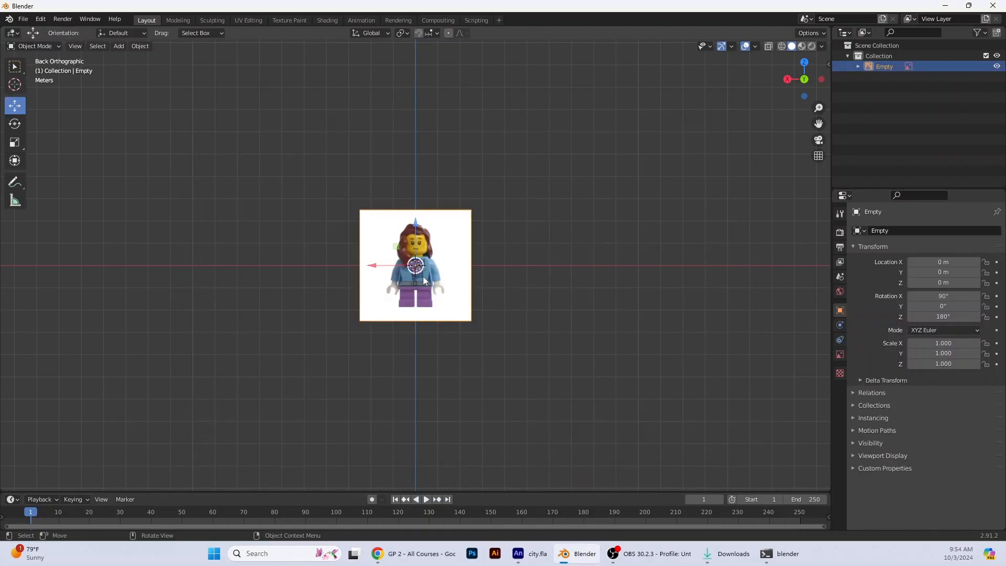
left_click(14, 143)
left_click_drag(417, 268, 428, 291)
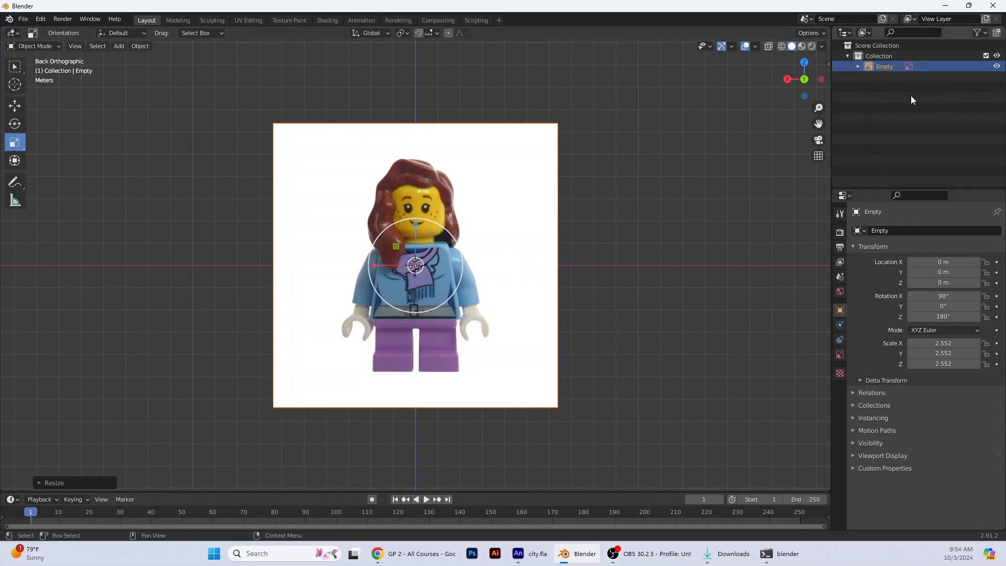
Enable transparency for the reference image and lower its opacity value to about 0.46
left_click(839, 354)
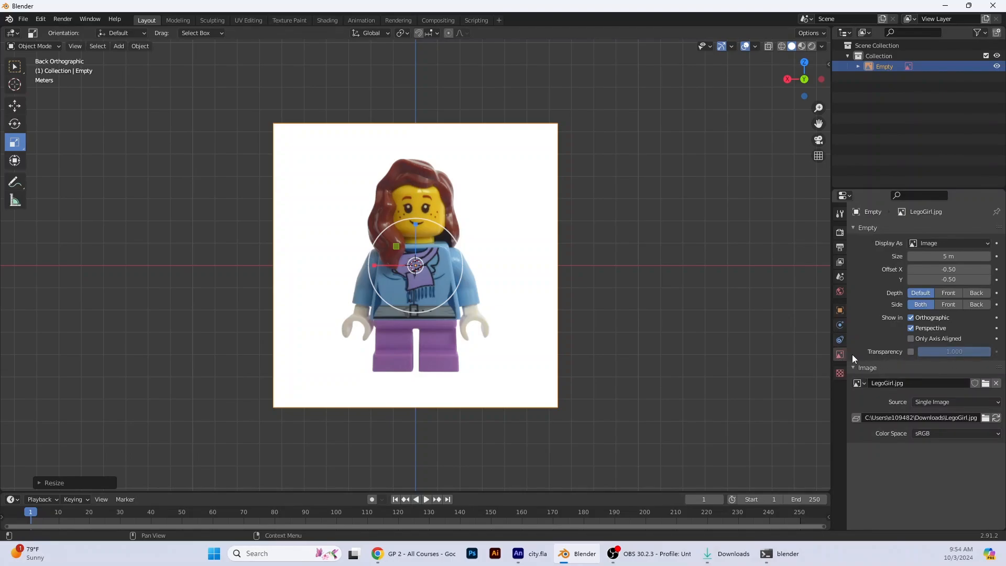
left_click(911, 351)
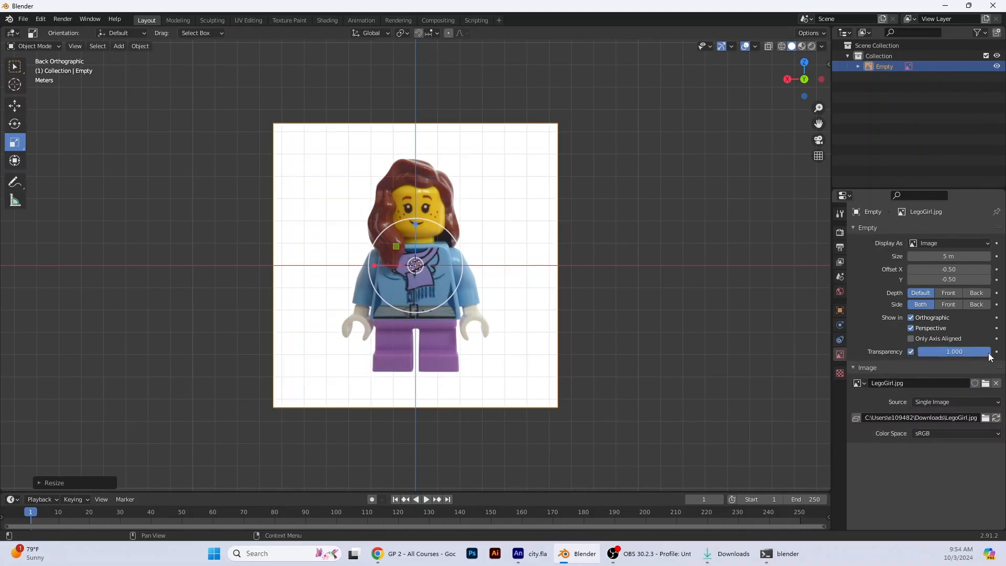
left_click_drag(989, 354, 954, 354)
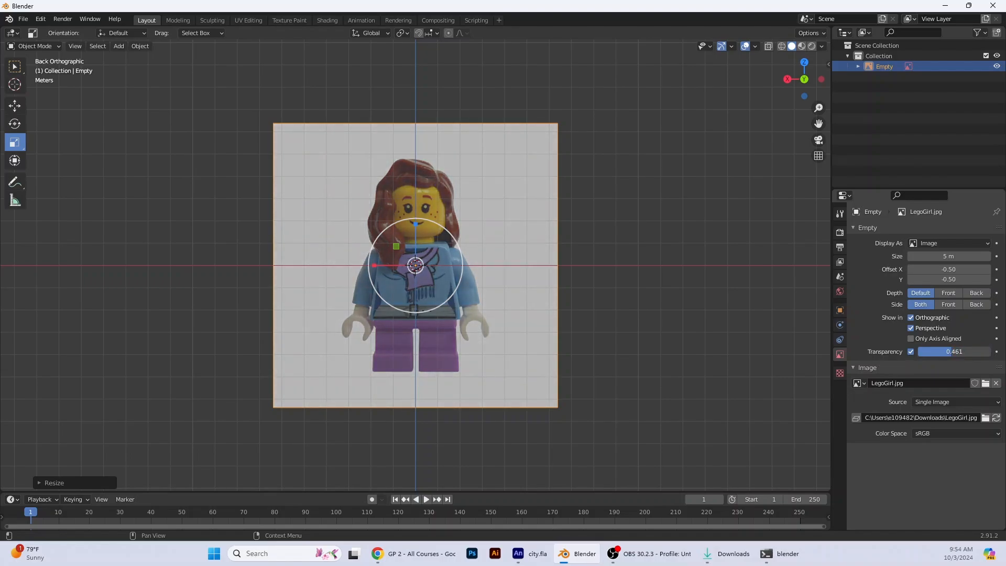
Rename the image empty as Reference Image
double_click(884, 67)
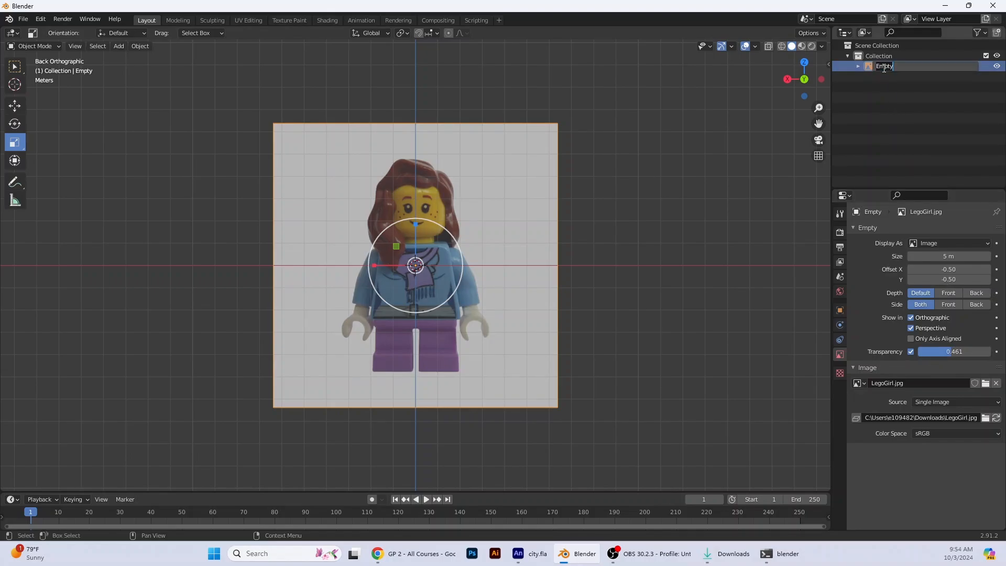
type("Reference Image")
key("Return")
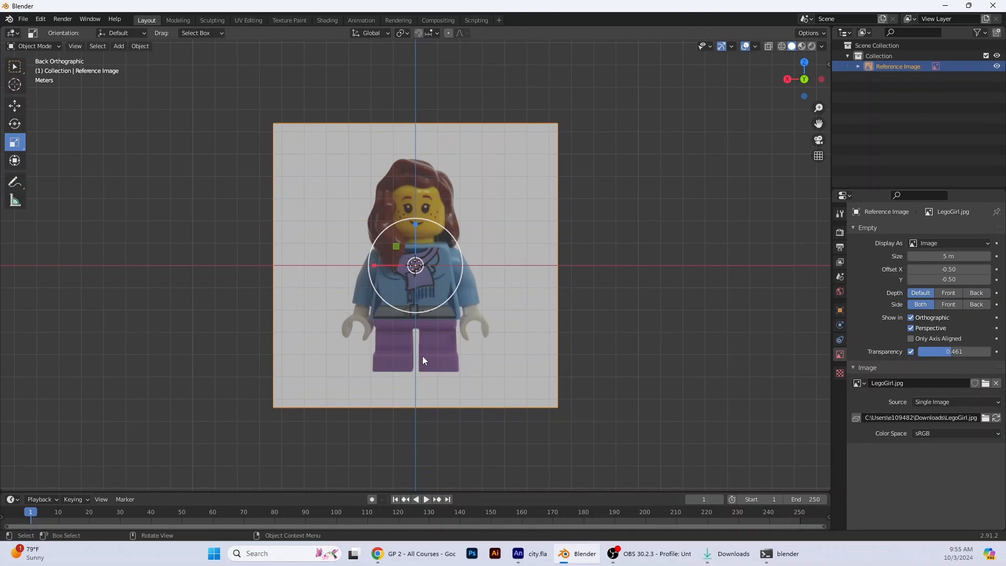
Shift the reference image slightly along the X axis so the gap between the legs is centred on the vertical axis
scroll(422, 359, "up", 4)
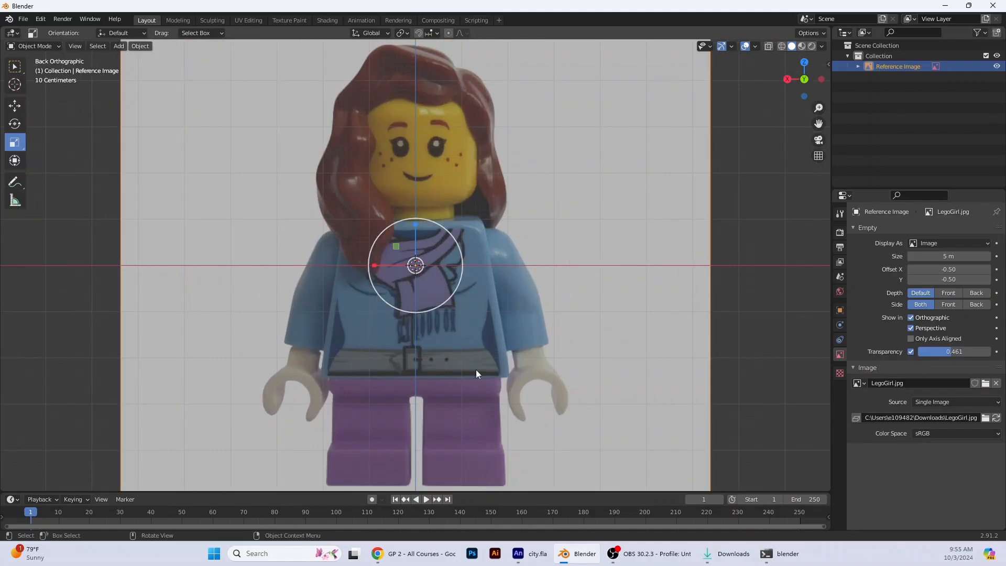
left_click(23, 107)
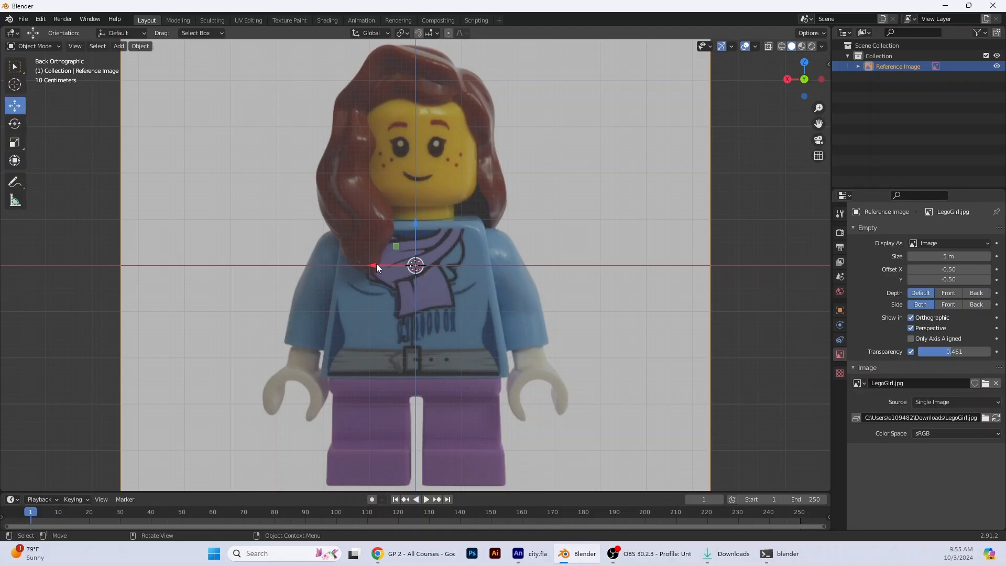
left_click_drag(377, 264, 374, 264)
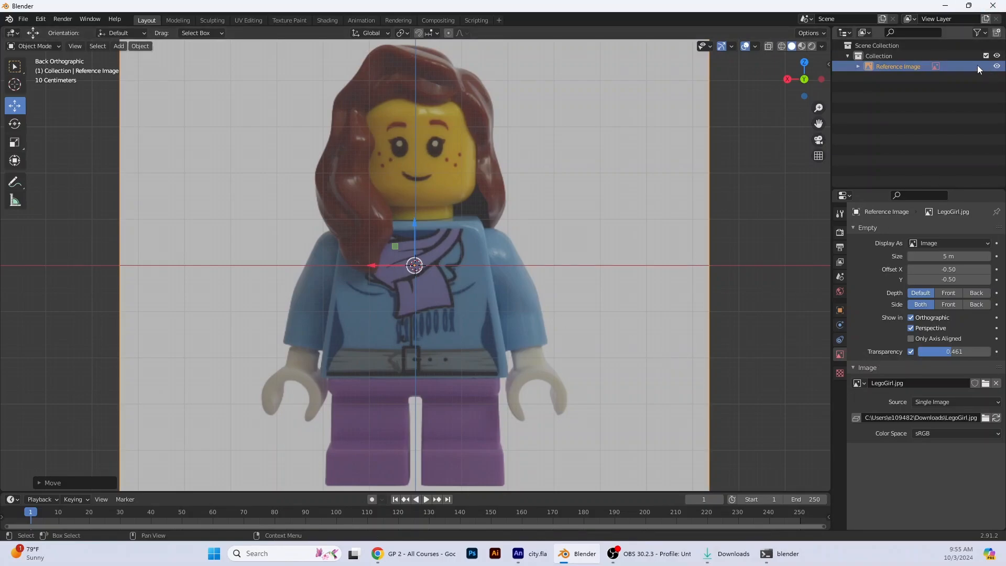
Show the selectable restriction toggle in the outliner and make the reference image unselectable
left_click(985, 34)
left_click(905, 68)
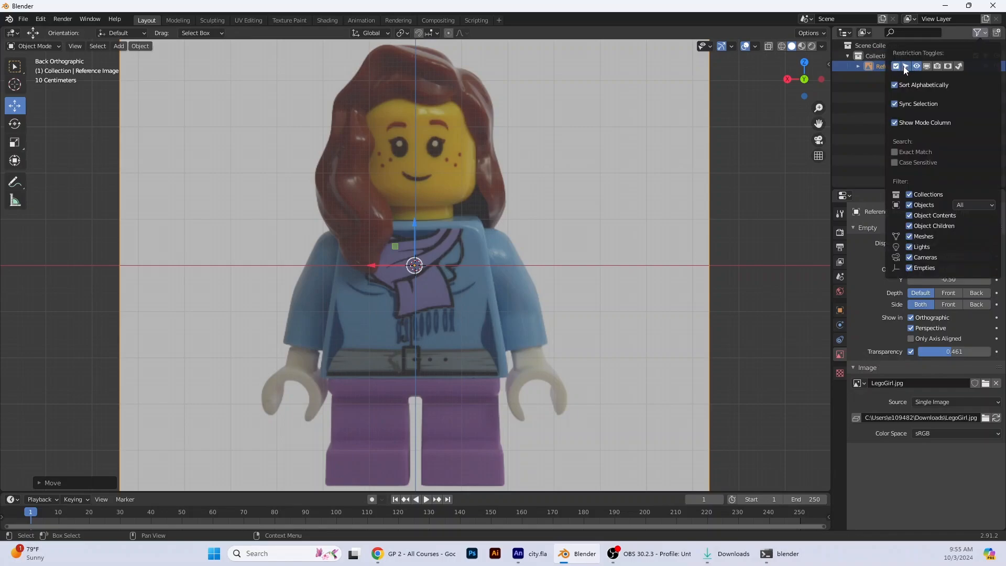
left_click(854, 76)
left_click(985, 66)
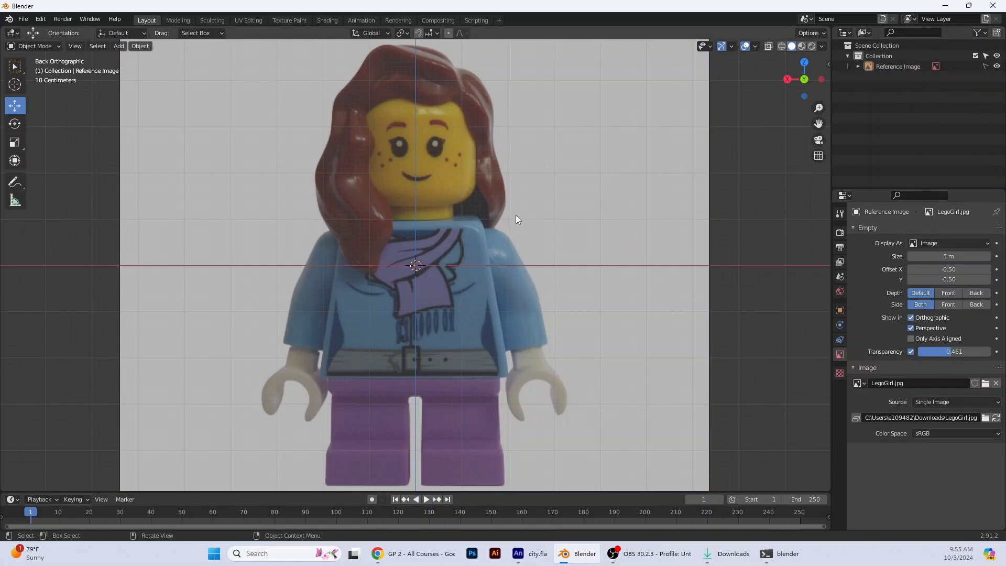
Make the reference image selectable again and raise it along the Z axis until the figure's feet rest on the X axis line
key("Right")
key("Right")
left_click(985, 66)
left_click(461, 197)
left_click_drag(413, 245, 410, 479)
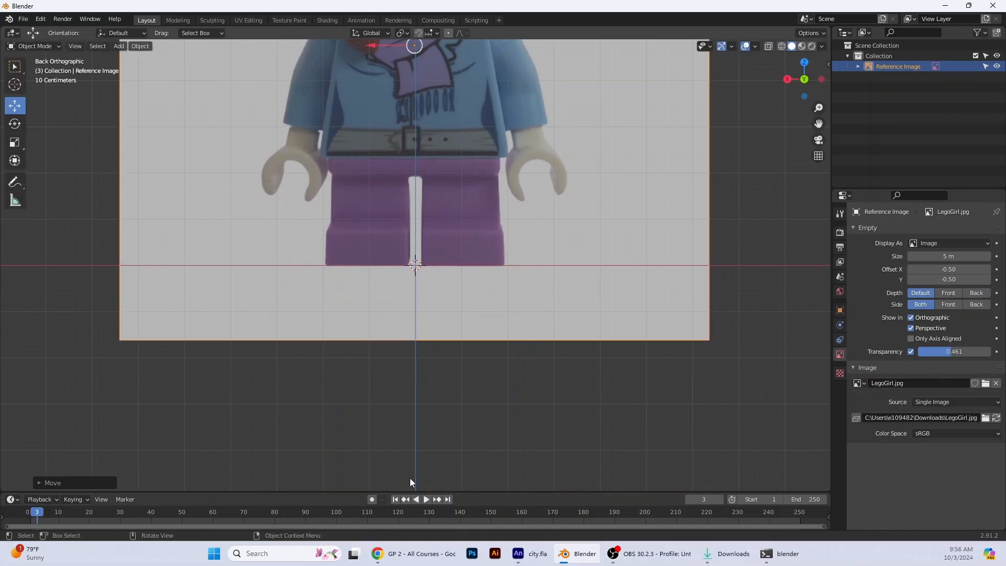
middle_click_drag(499, 450, 464, 190, "shift")
scroll(480, 168, "down", 1)
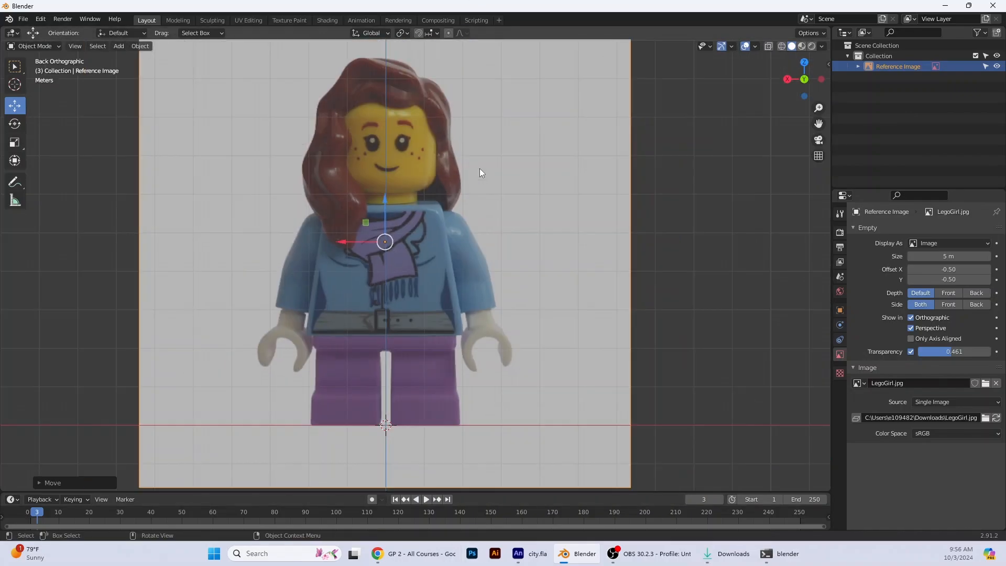
scroll(548, 186, "down", 1)
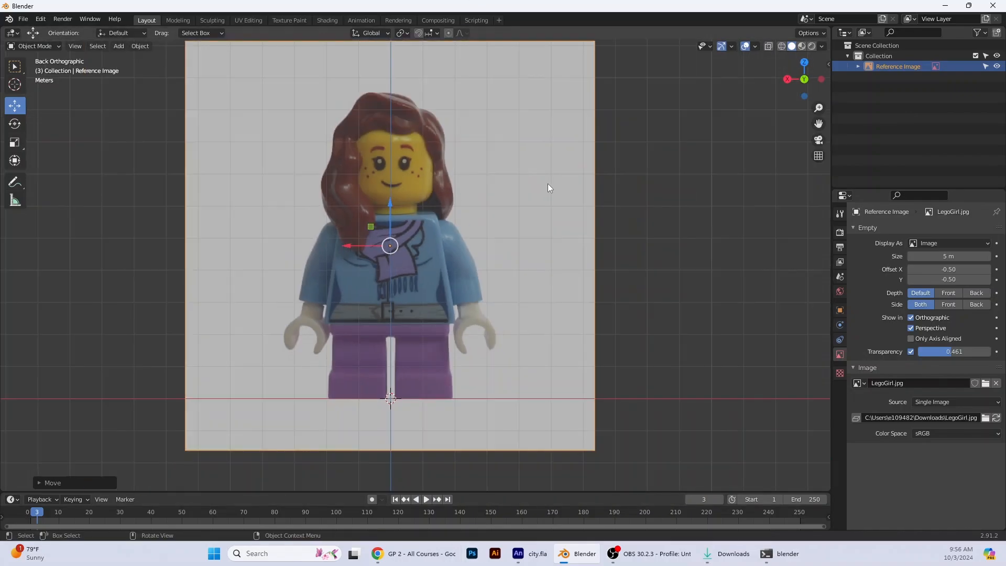
Move the reference image well behind the origin along negative Y, and make it unselectable in the orthographic back view
left_click(985, 66)
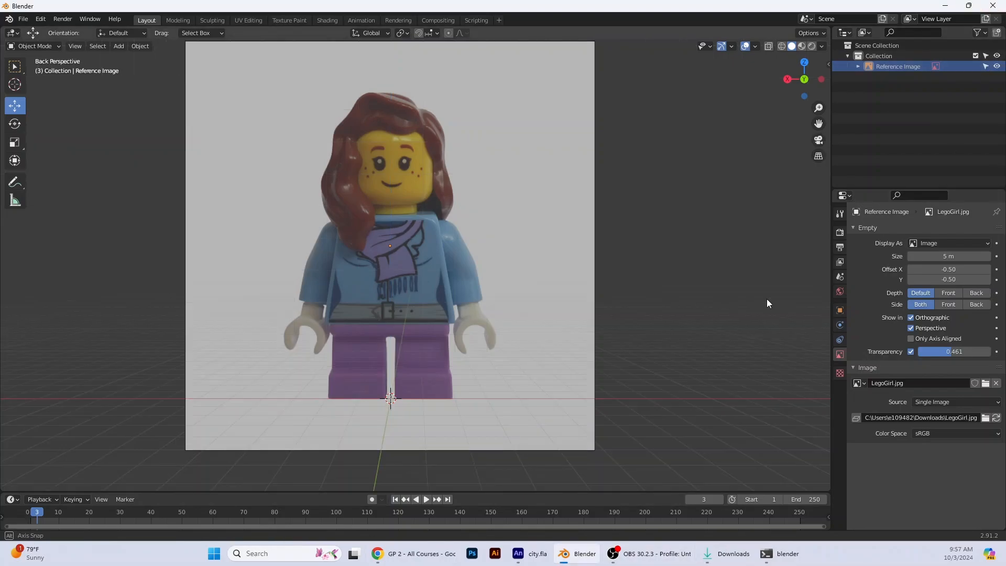
middle_click_drag(766, 299, 660, 323)
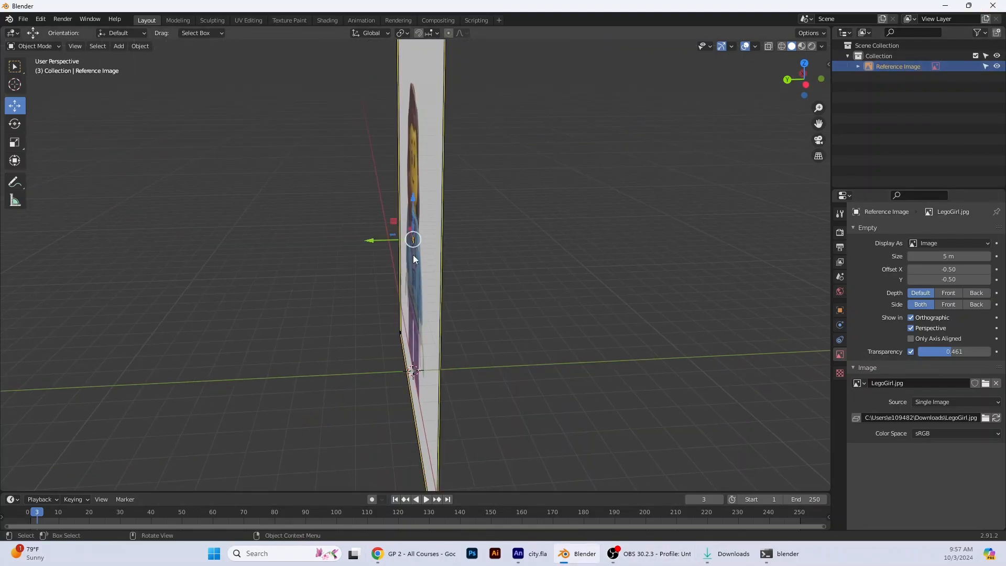
left_click_drag(371, 241, 661, 212)
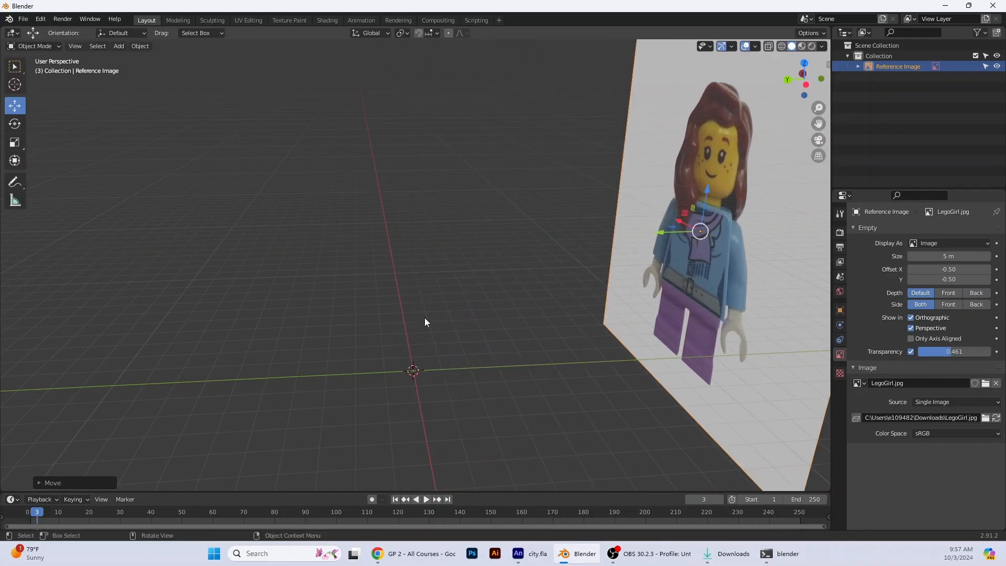
left_click(787, 79)
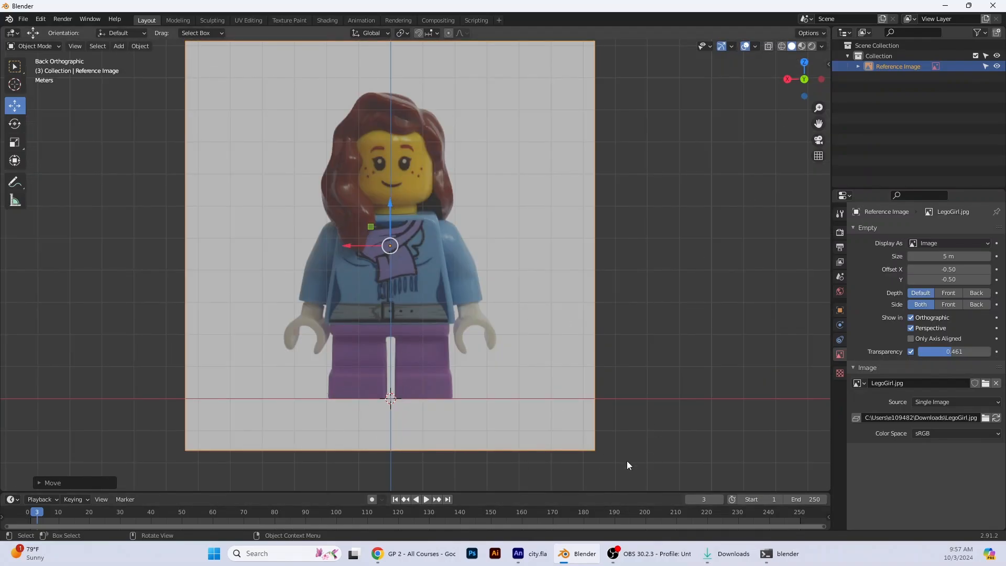
middle_click_drag(627, 465, 614, 390)
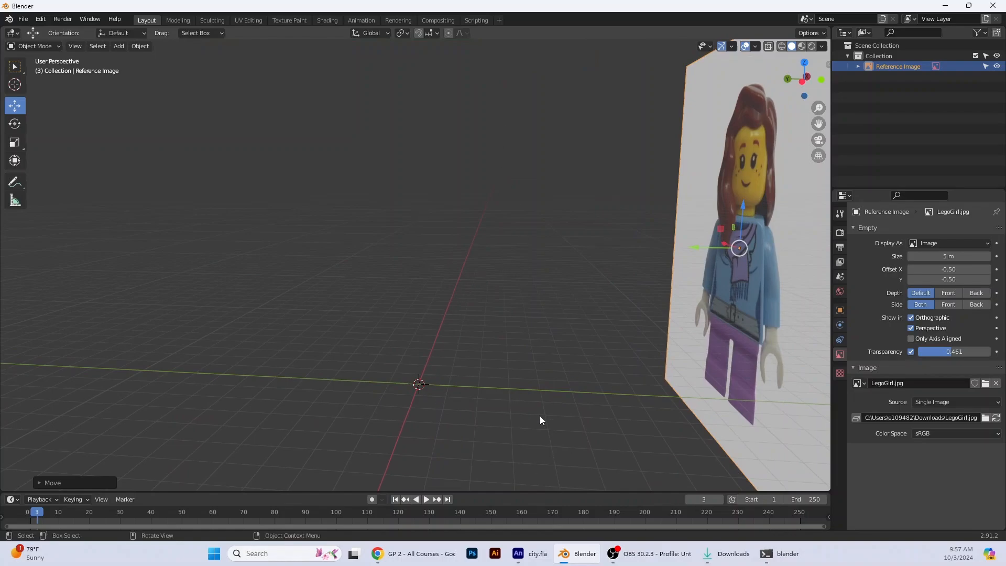
left_click(788, 79)
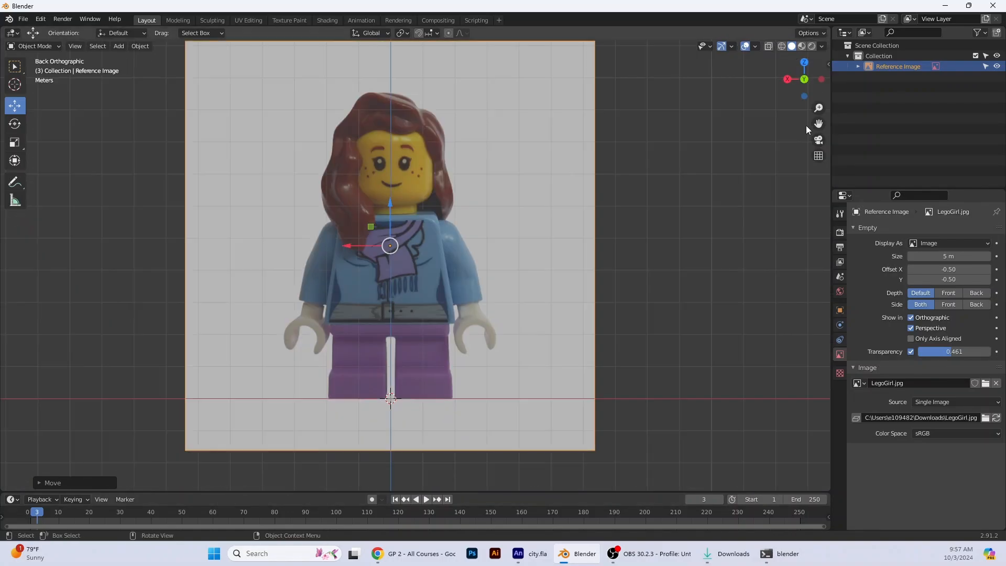
left_click(987, 66)
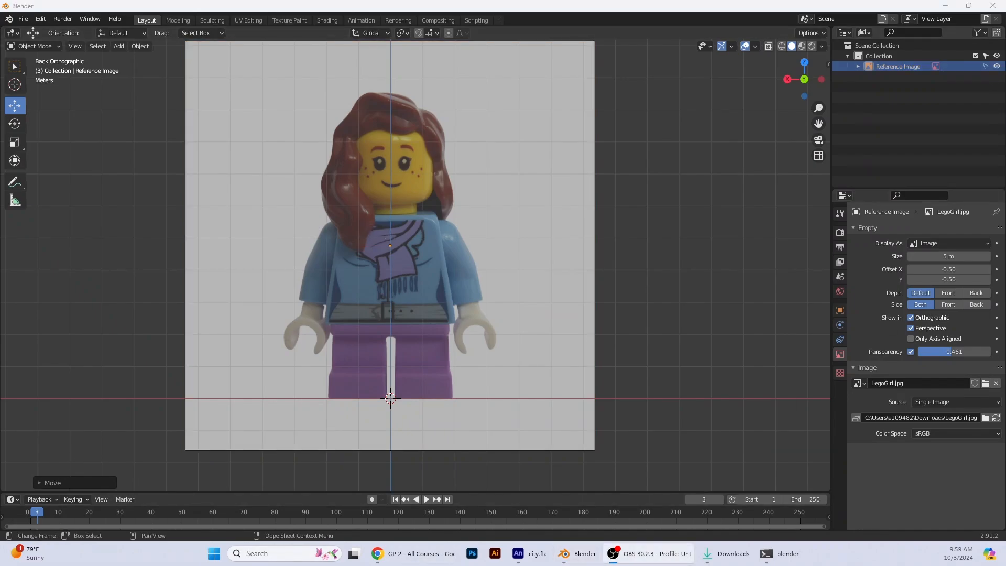
Add a mesh cylinder at the origin in front of the reference image
scroll(494, 171, "up", 2)
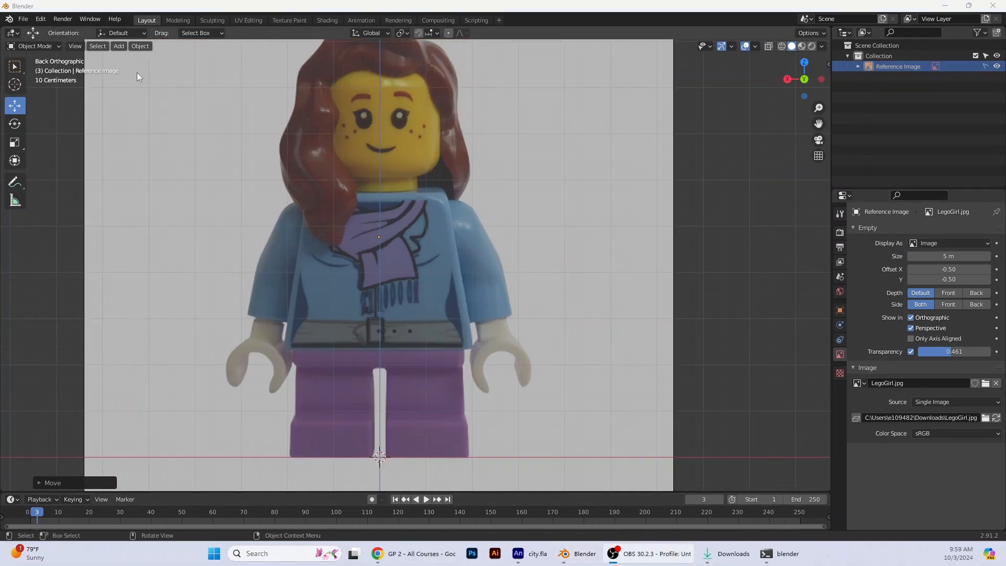
left_click(122, 46)
mouse_move(136, 56)
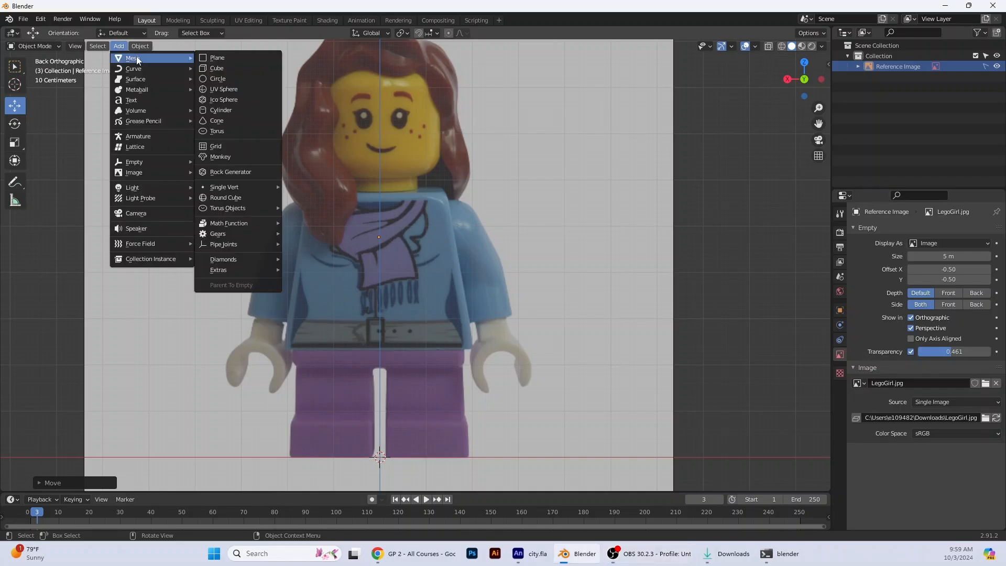
left_click(223, 111)
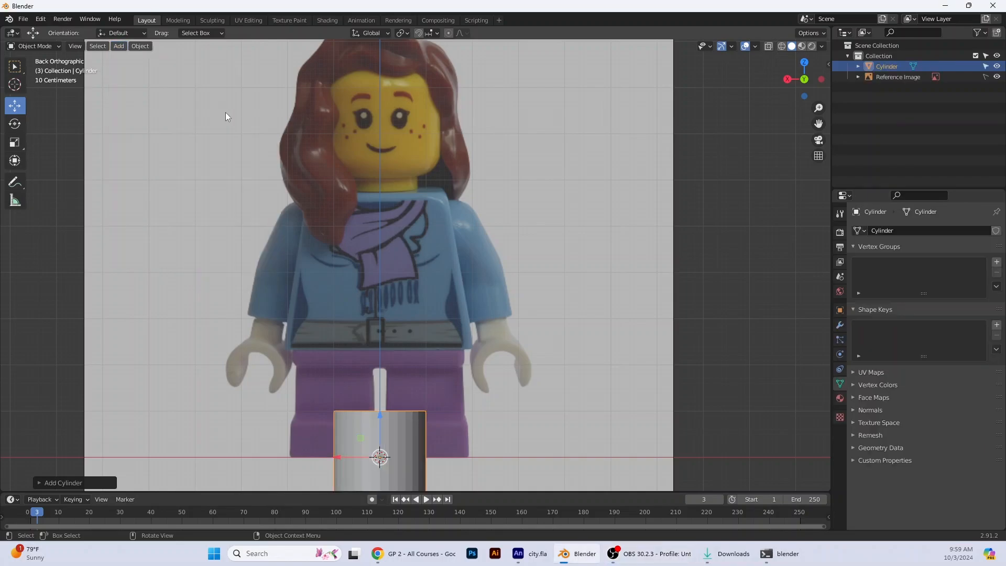
Set the new cylinder to 16 vertices with a Triangle Fan cap fill
left_click(39, 481)
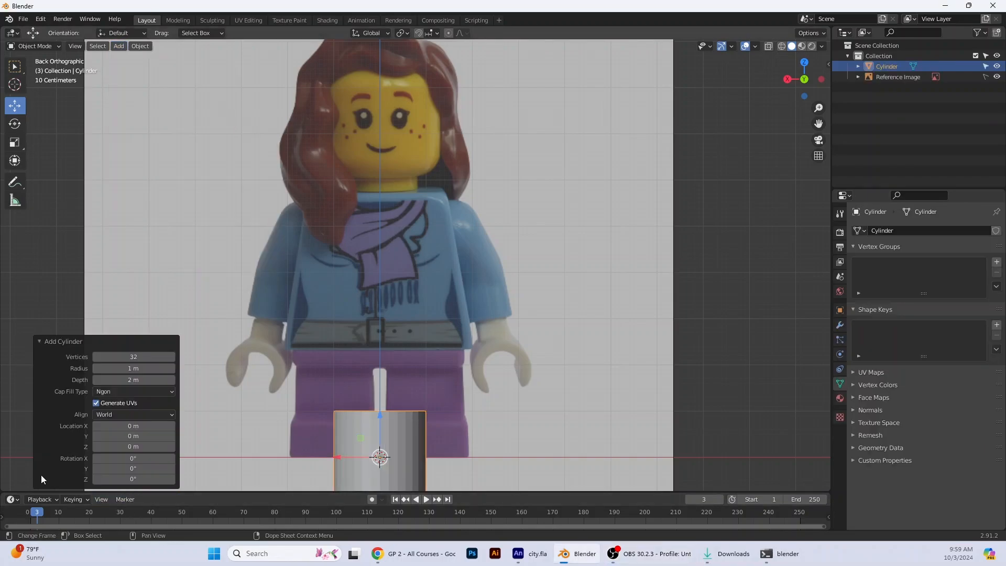
left_click(135, 357)
type("16")
key("Return")
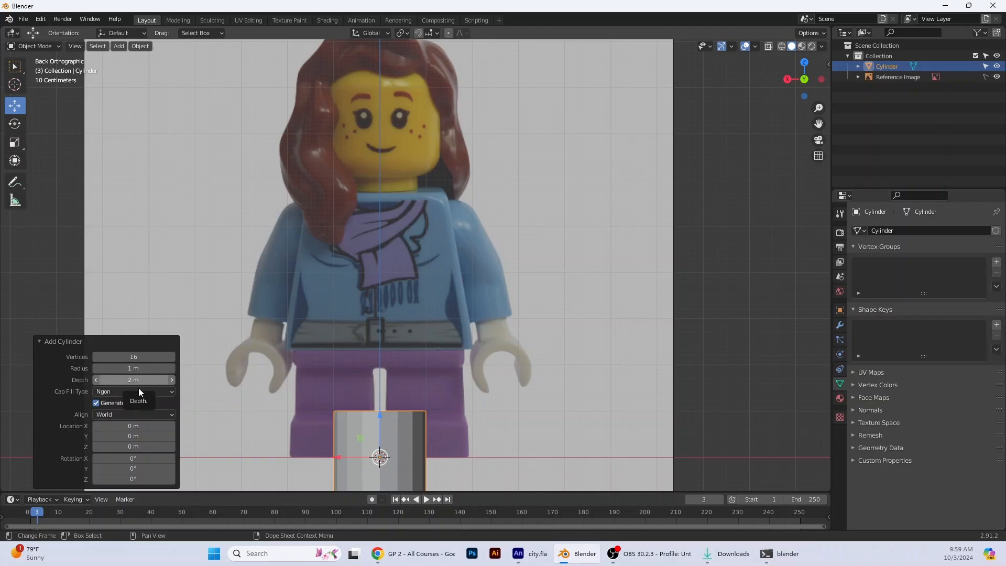
left_click(100, 394)
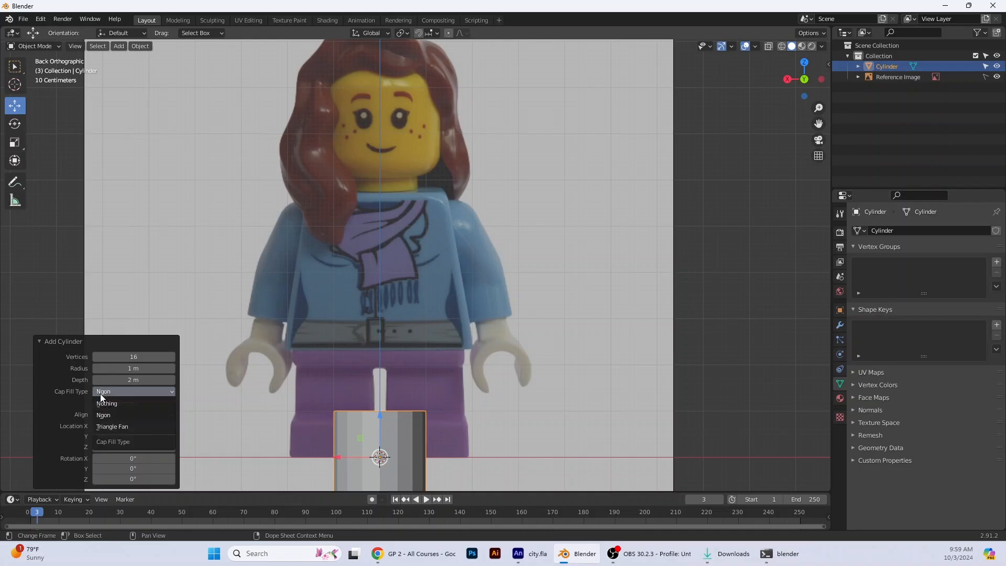
left_click(116, 427)
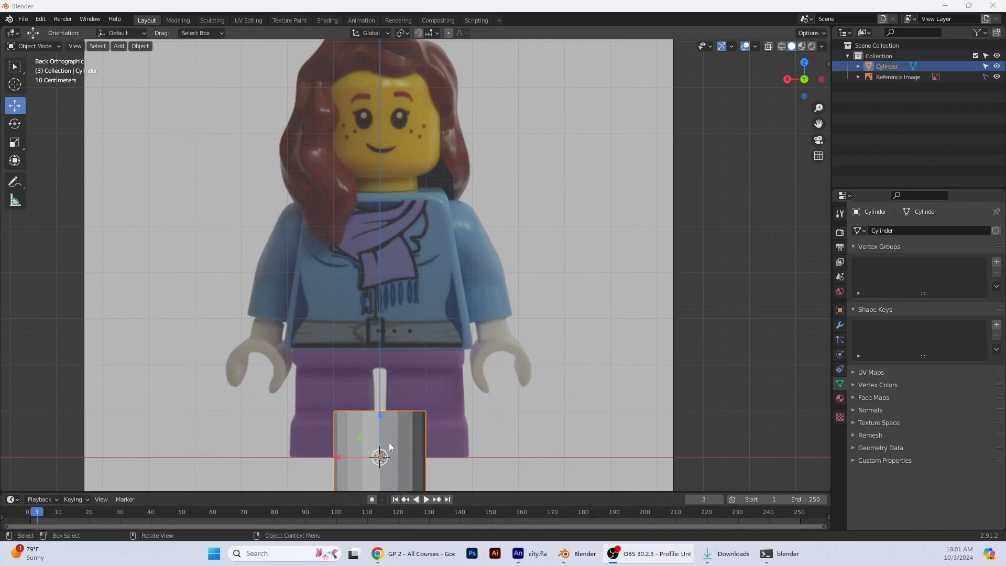
Raise the cylinder about 7.08 m along Z onto the figure's face and switch the viewport to wireframe shading
left_click_drag(380, 417, 380, 118)
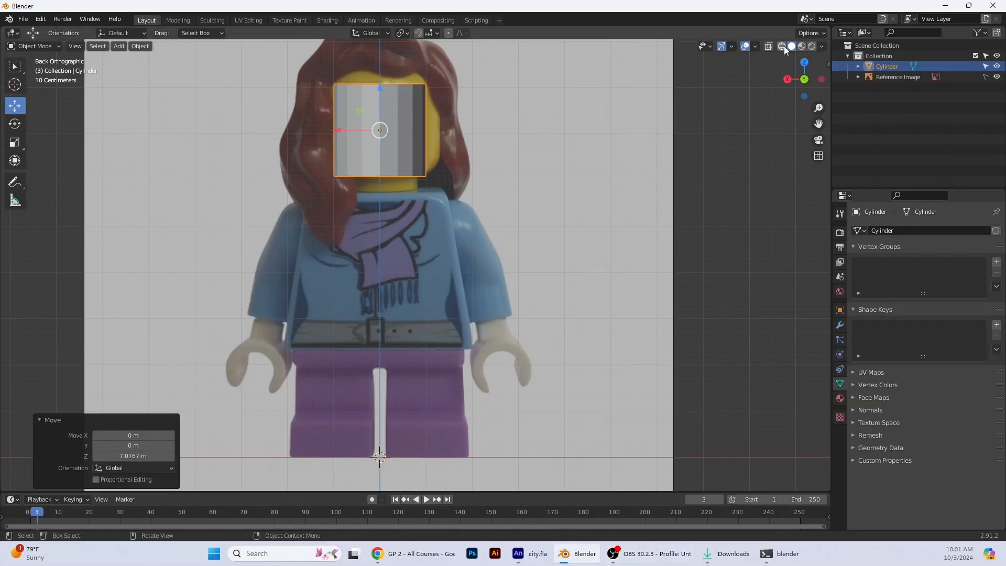
key("shift+z")
scroll(482, 112, "up", 2)
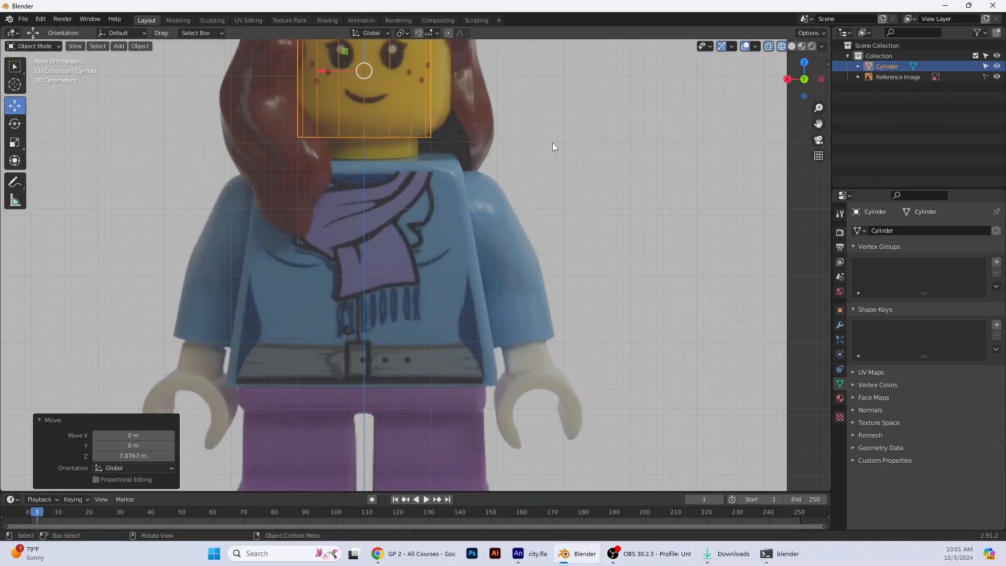
middle_click_drag(572, 157, 555, 286, "shift")
Scale the cylinder up uniformly by about 1.18 and raise it about 0.18 m along Z over the face
left_click(15, 142)
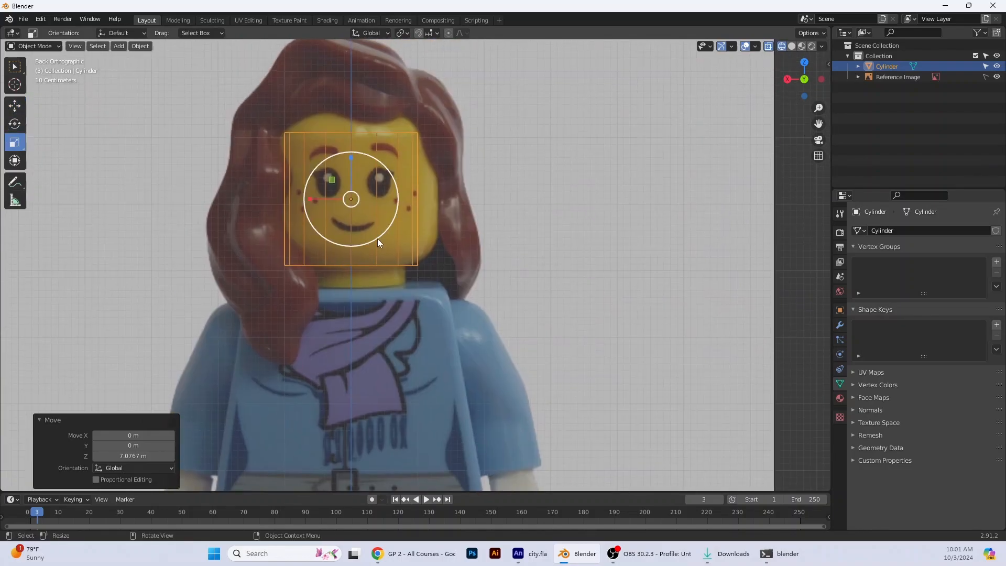
left_click_drag(373, 240, 376, 250)
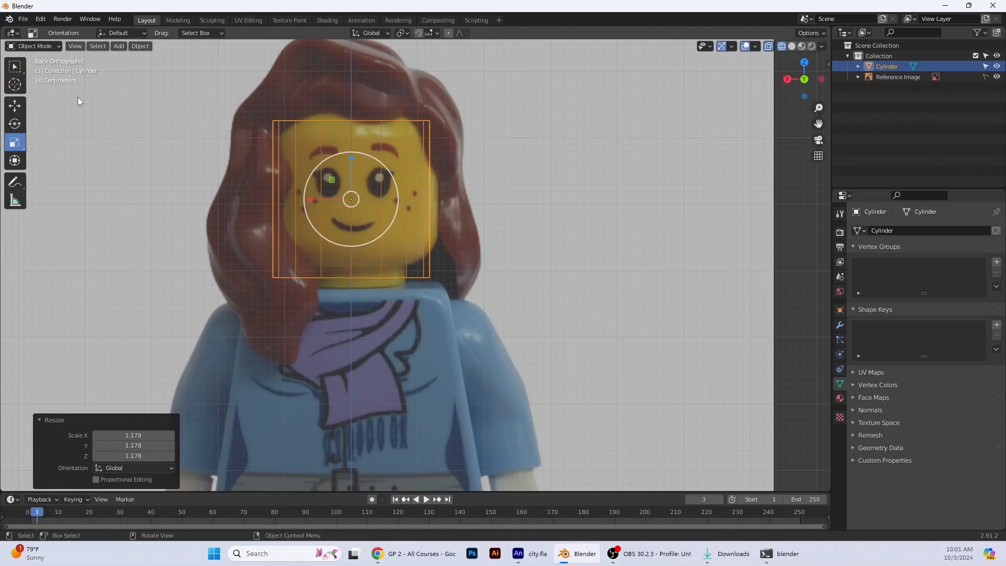
left_click(15, 106)
left_click_drag(351, 177, 350, 162)
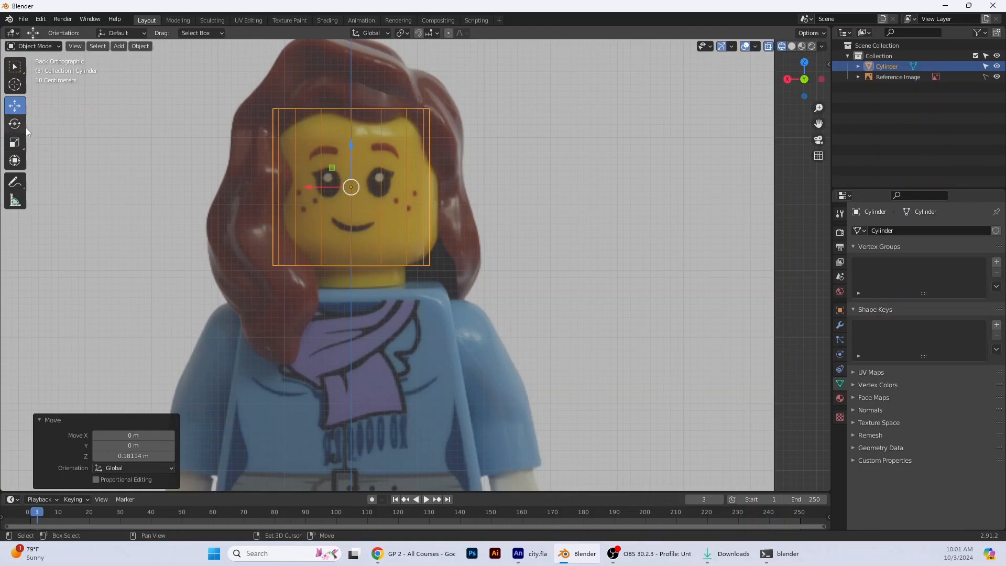
Enlarge the cylinder uniformly by about 1.13 to the head's width and raise it about 0.14 m along Z
left_click(15, 142)
left_click_drag(383, 224, 381, 230)
left_click(14, 105)
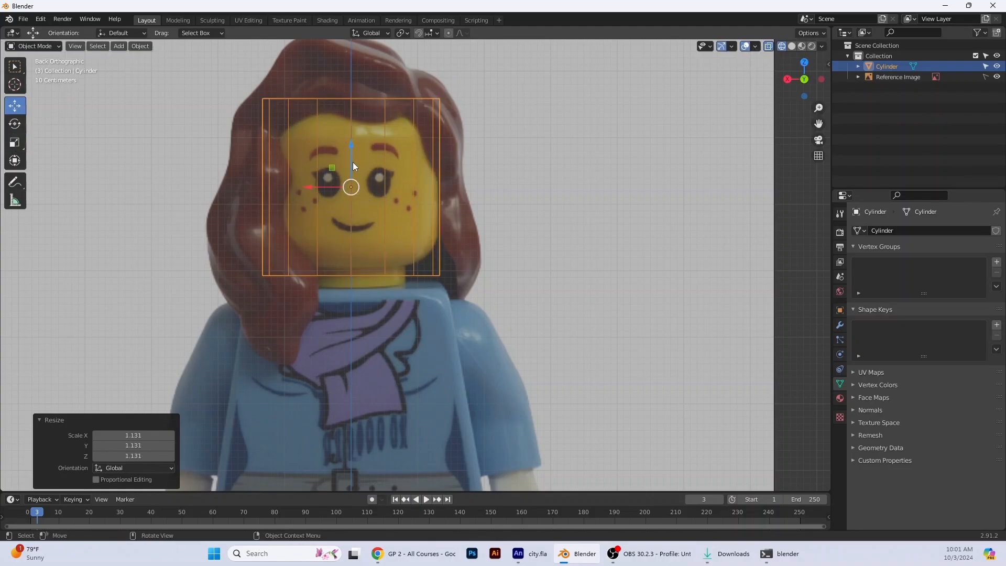
left_click_drag(353, 166, 354, 157)
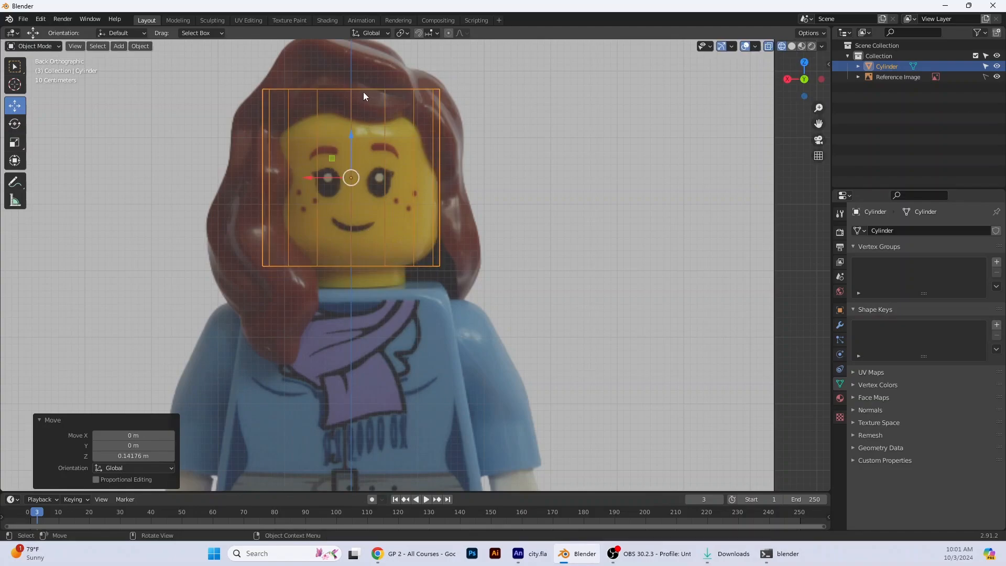
Fine-tune the cylinder's height by scaling and moving it along Z until its base lines up with the chin
left_click(14, 142)
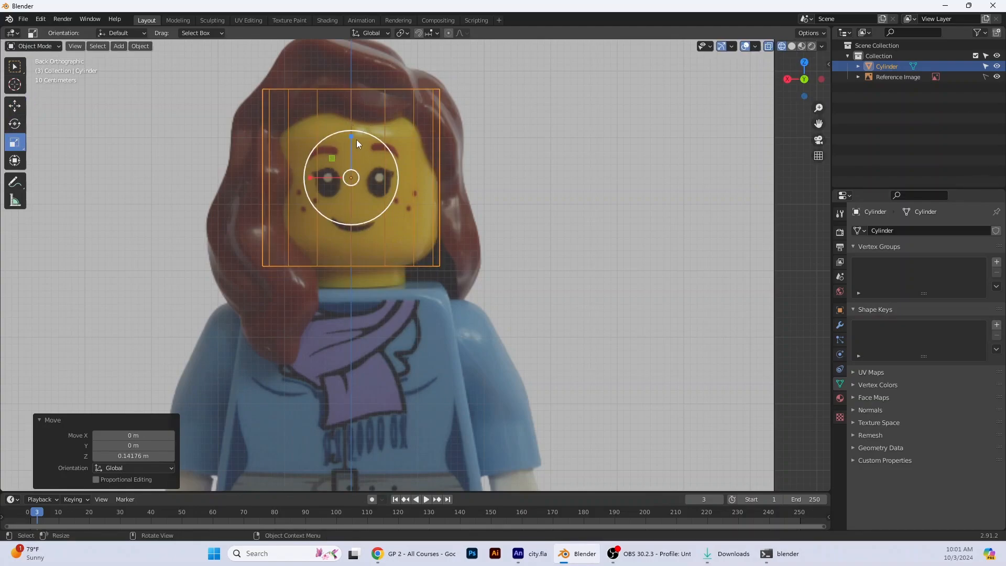
mouse_move(350, 140)
left_mouse_down()
mouse_move(350, 169)
mouse_move(350, 147)
mouse_move(360, 150)
left_mouse_up()
left_click(18, 110)
left_click(14, 142)
left_click(15, 105)
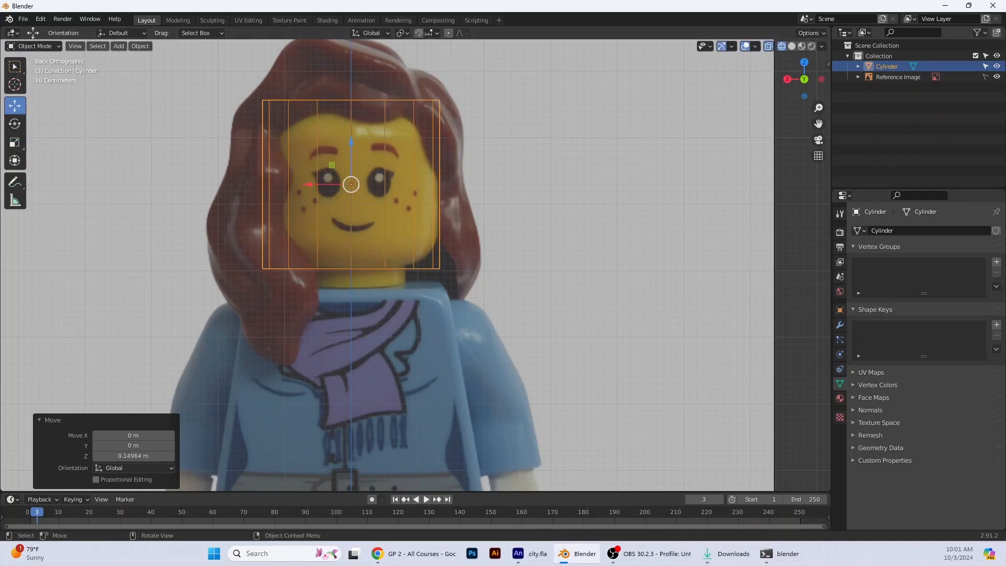
left_click(14, 142)
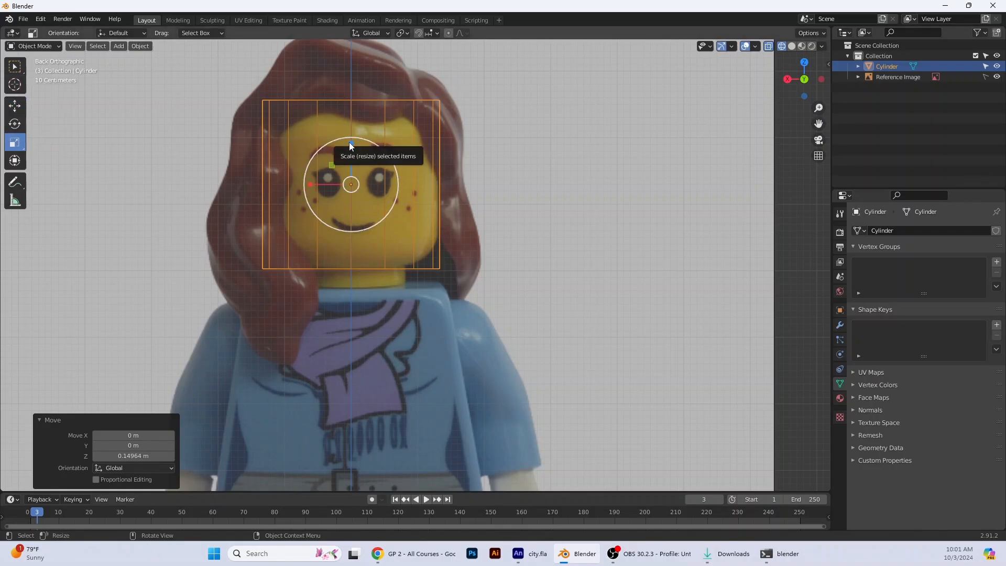
left_click_drag(349, 142, 350, 142)
left_click(15, 106)
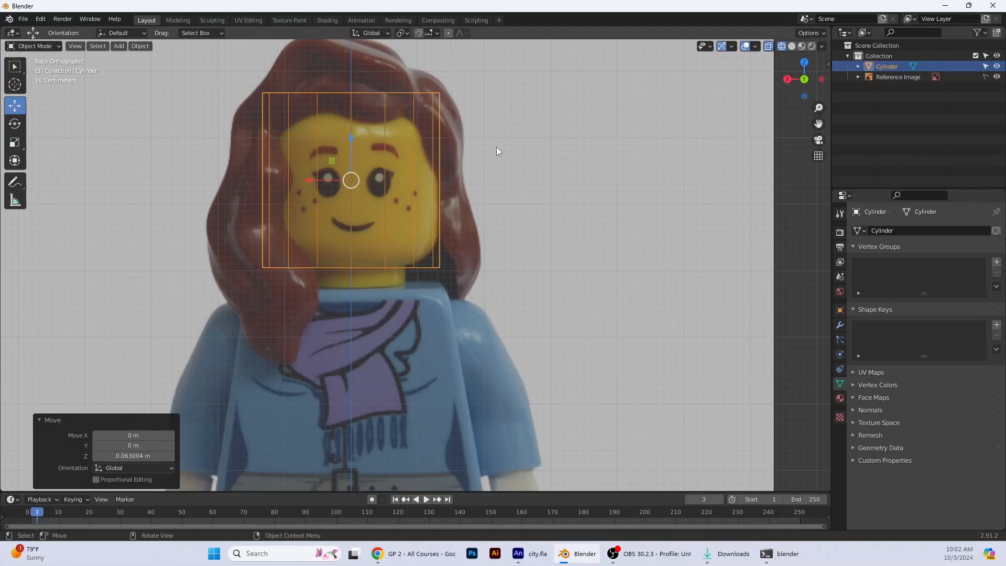
Switch to solid shading, enter Edit Mode with edge selection, and select the cylinder's bottom edge loop in the back view
left_click(792, 46)
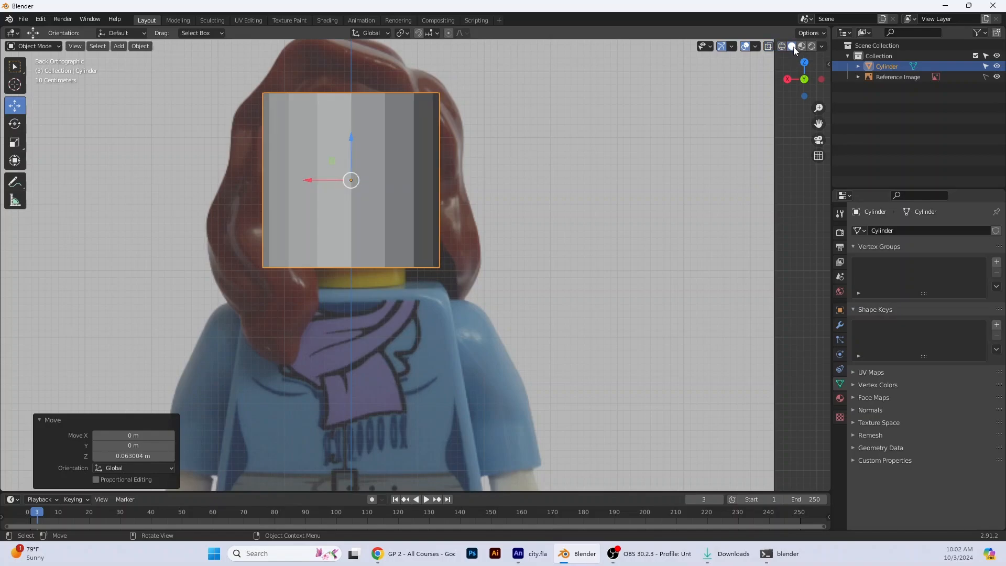
left_click(49, 47)
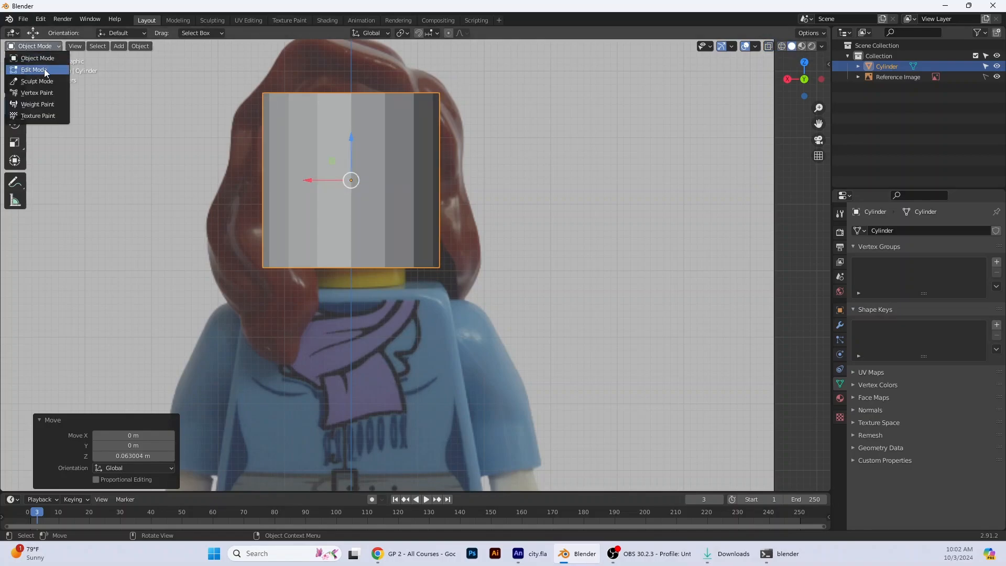
left_click(46, 71)
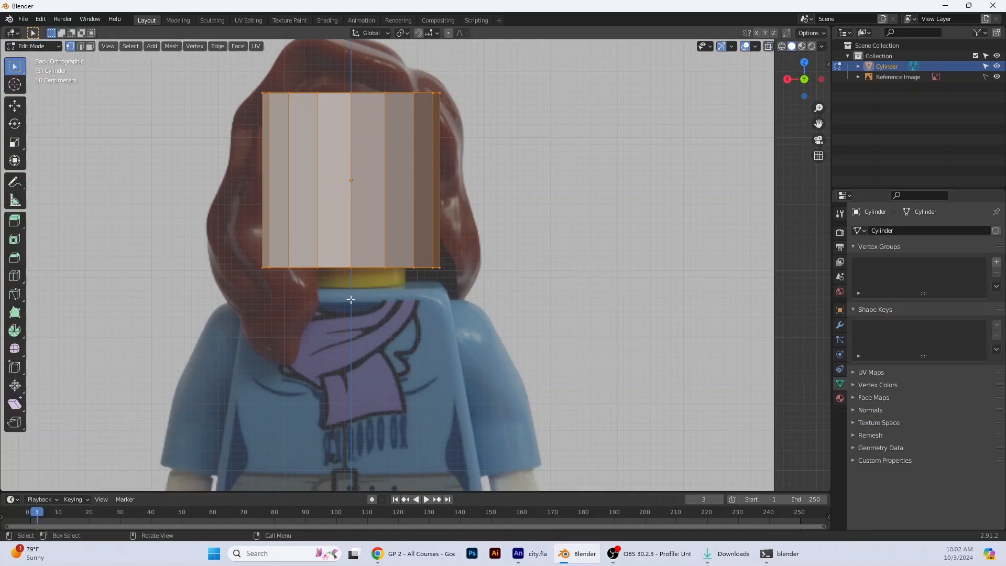
left_click(82, 48)
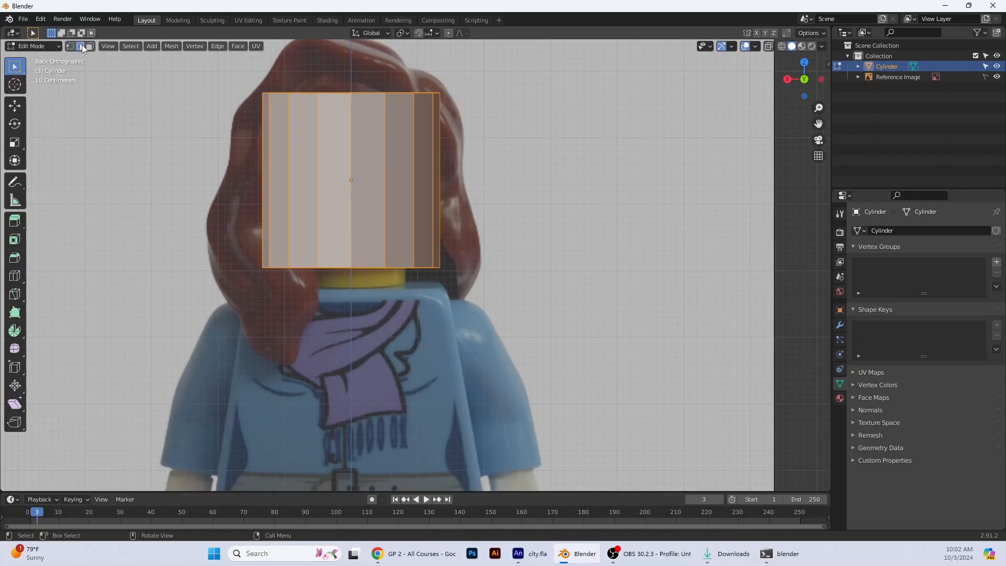
left_click(278, 263, "alt")
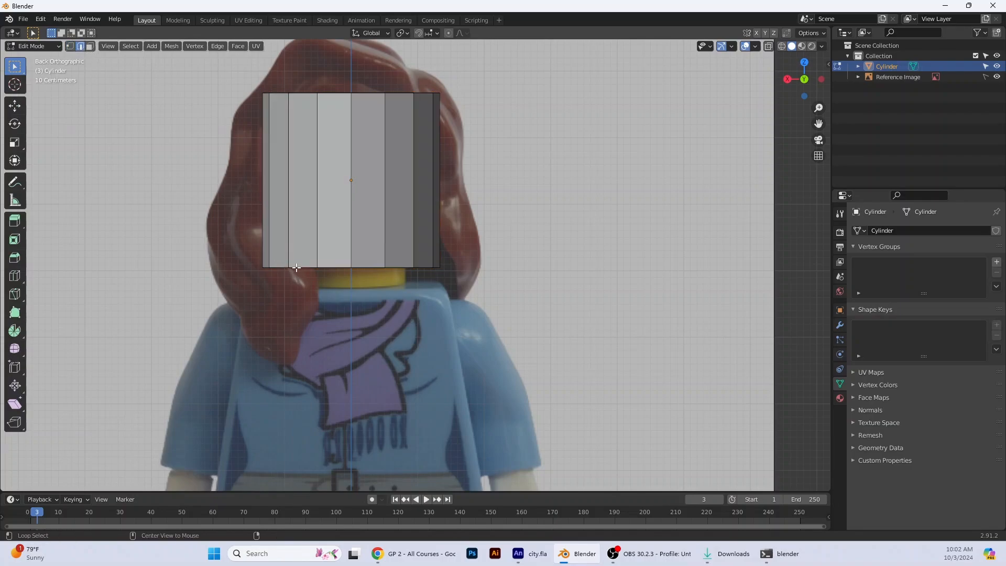
middle_click_drag(330, 322, 330, 317)
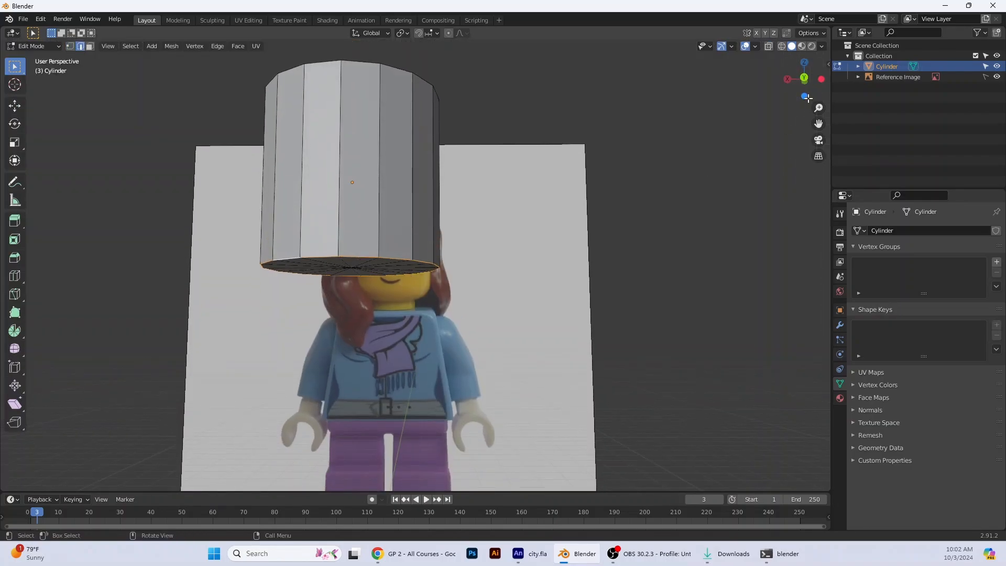
left_click(804, 78)
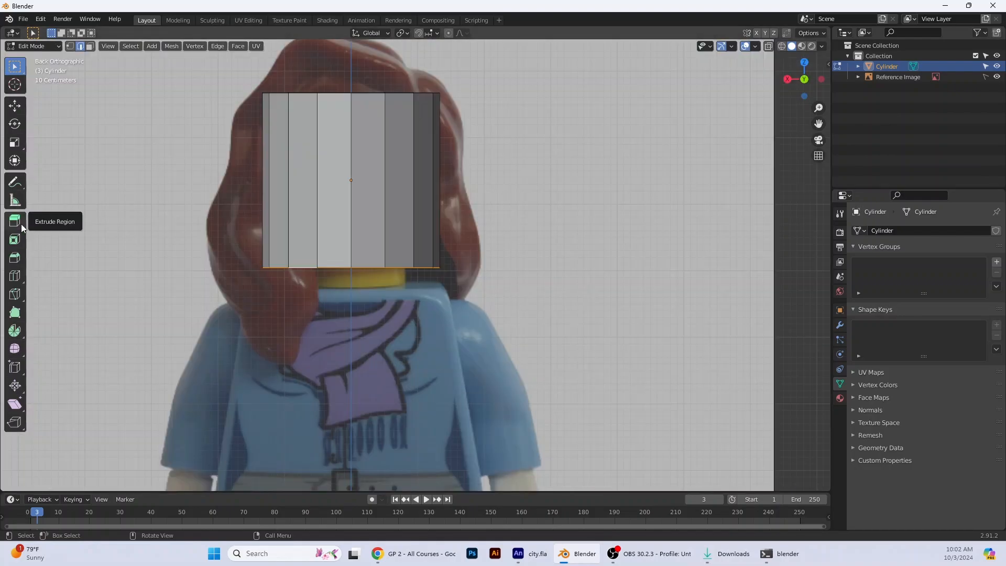
Bevel the bottom edge loop in wireframe with 4 segments and a width of about 0.434 m, and return to Object Mode
left_click(15, 257)
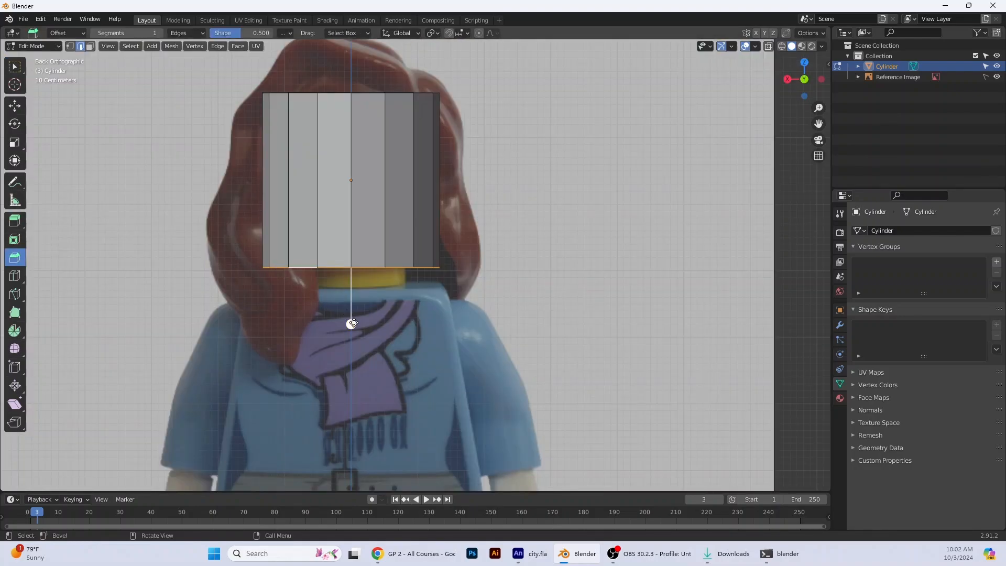
mouse_move(351, 321)
left_mouse_down()
mouse_move(351, 335)
mouse_move(343, 330)
mouse_move(322, 346)
left_mouse_up()
key("ctrl+z")
key("shift+z")
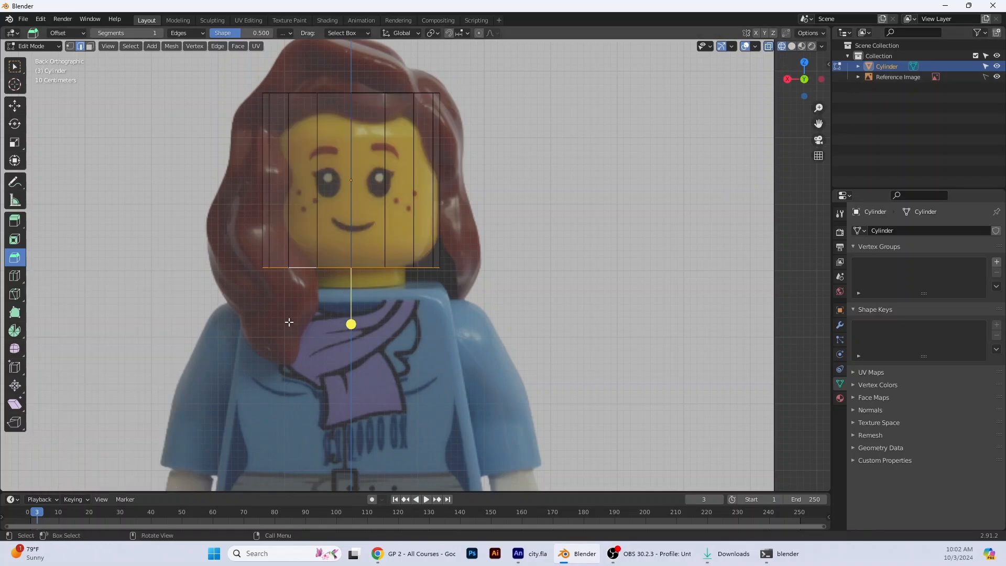
left_click_drag(351, 325, 347, 354)
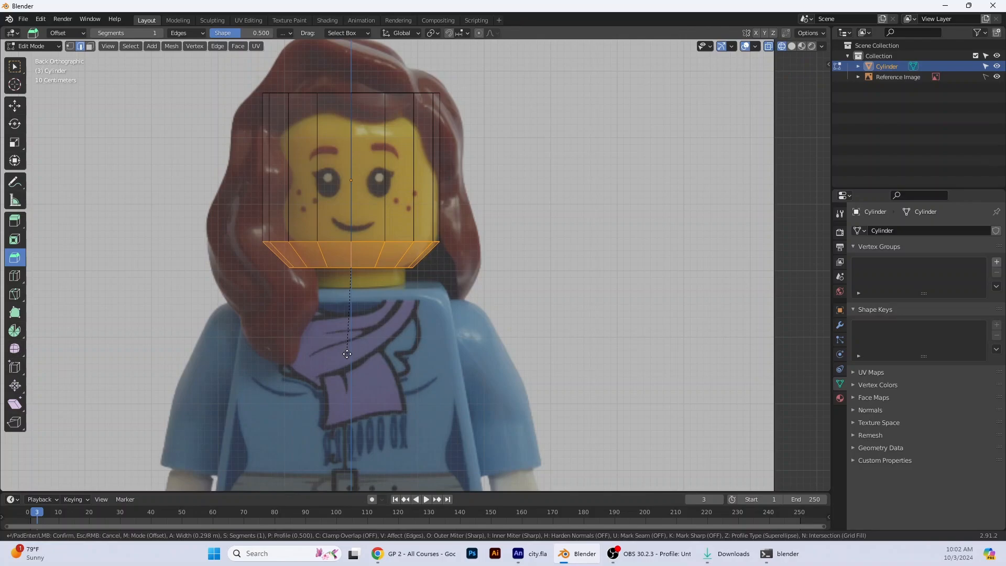
scroll(347, 353, "up", 3)
left_click_drag(347, 354, 341, 365)
left_click(44, 46)
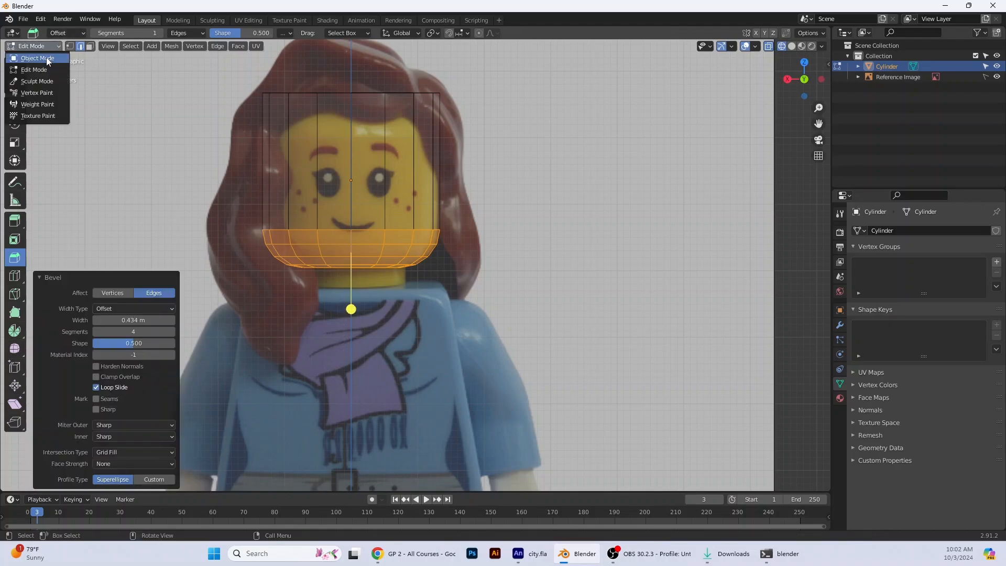
left_click(46, 57)
Re-enter Edit Mode on the cylinder, clear the old selection, and select the edge loop around its top rim
middle_click_drag(546, 320, 713, 195)
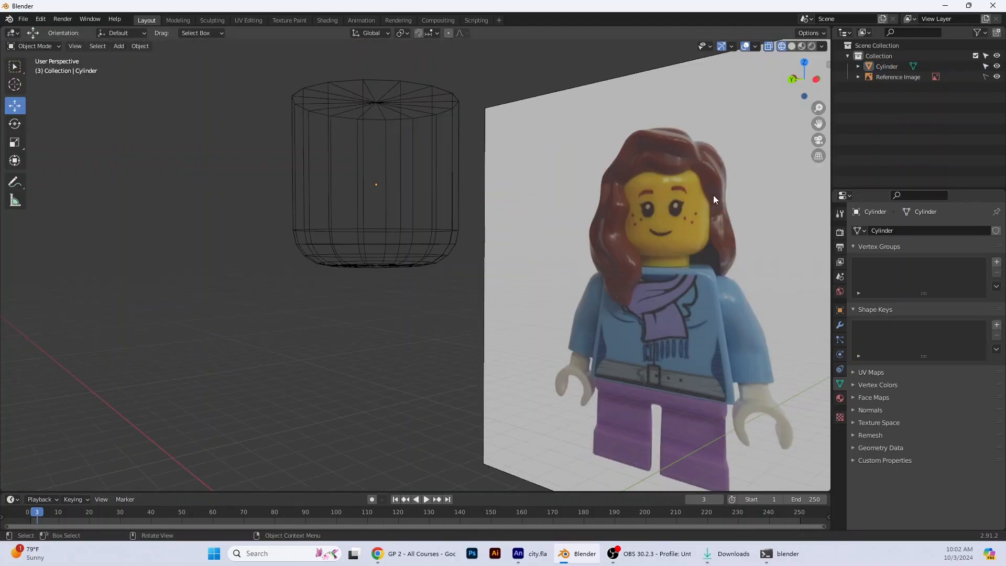
left_click(794, 80)
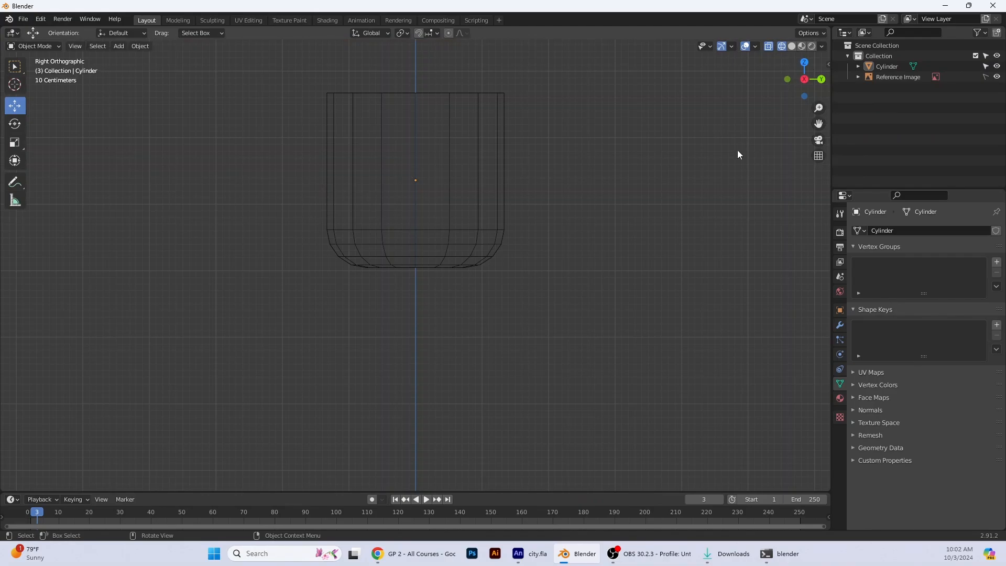
left_click(803, 79)
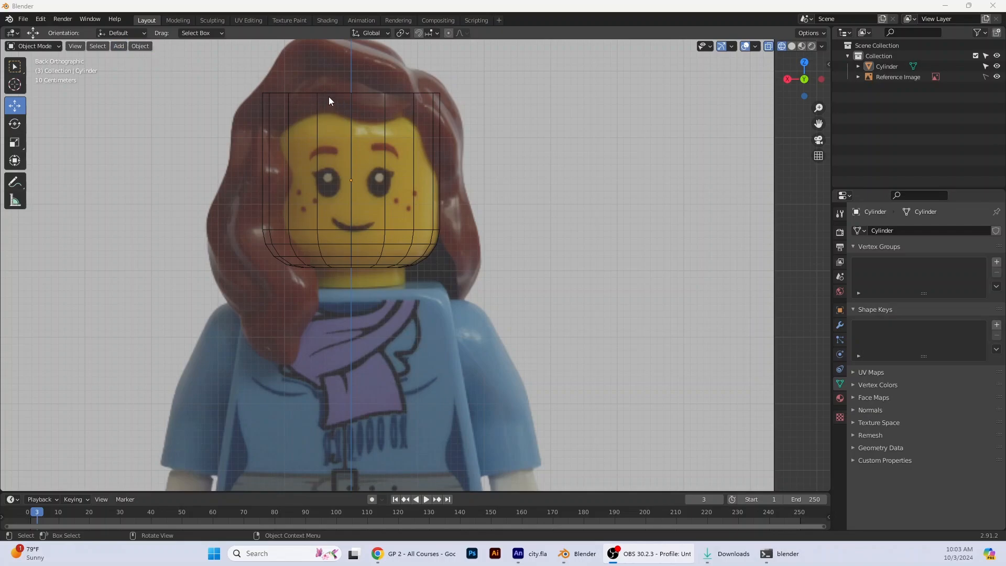
left_click(275, 92)
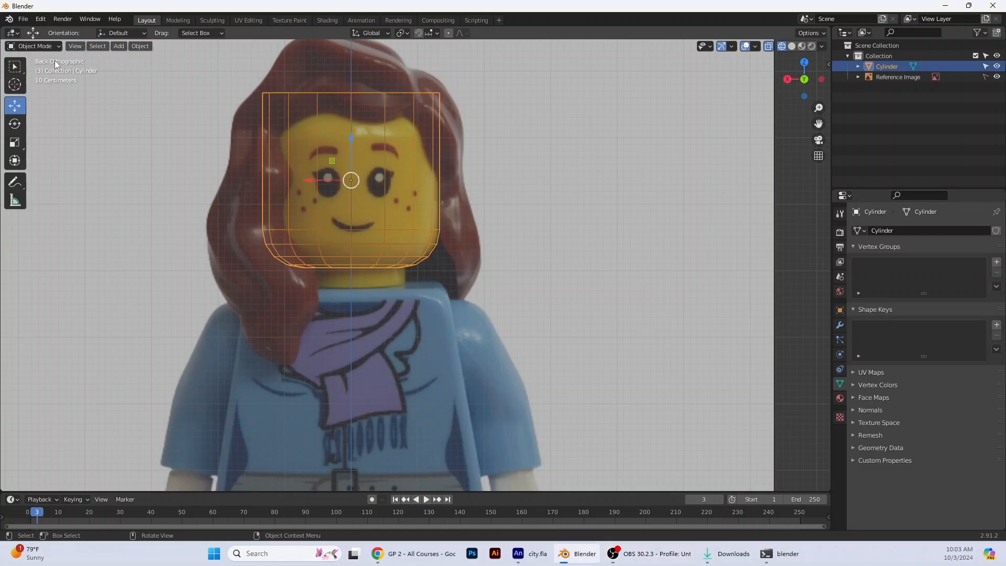
left_click(30, 46)
left_click(34, 65)
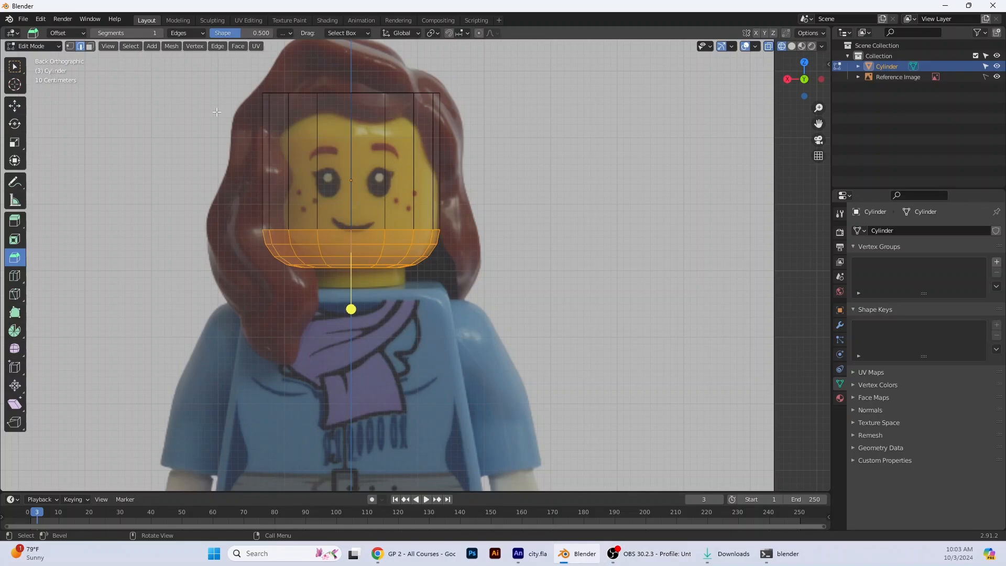
key("alt+a")
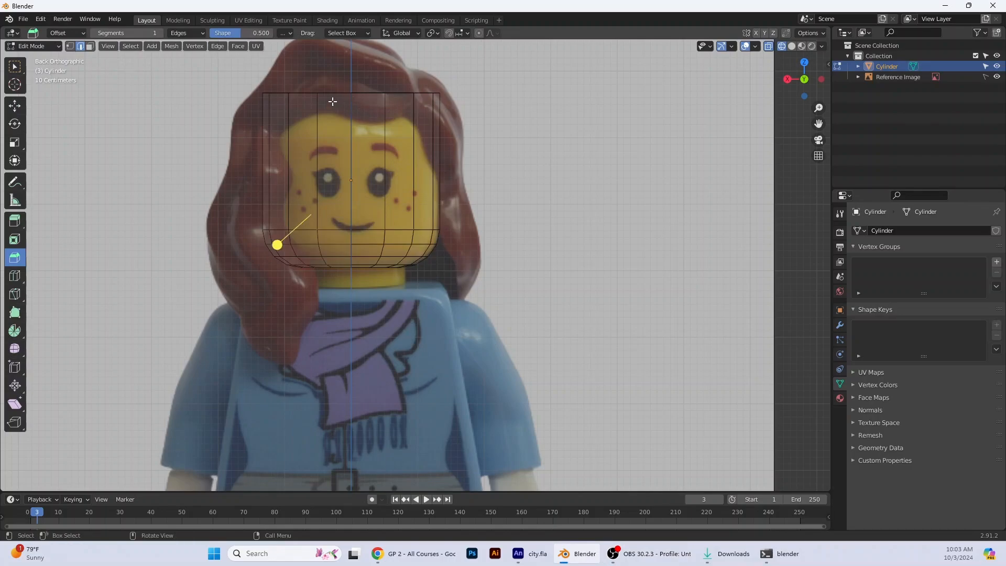
middle_click_drag(333, 102, 333, 123)
left_click(277, 85, "alt")
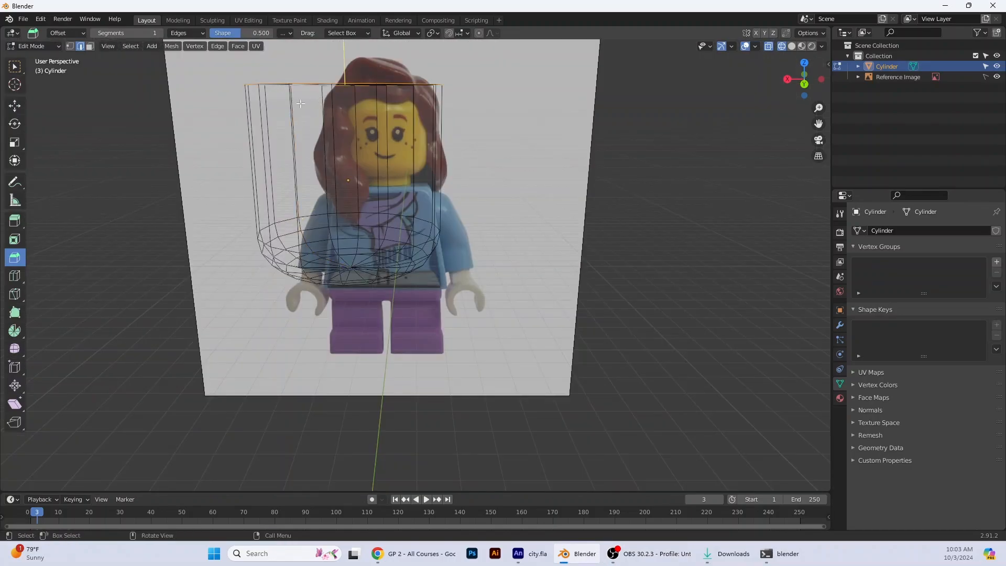
Bevel the cylinder's top edge loop in the back view with 3 segments and a width of about 0.233 m
left_click(787, 79)
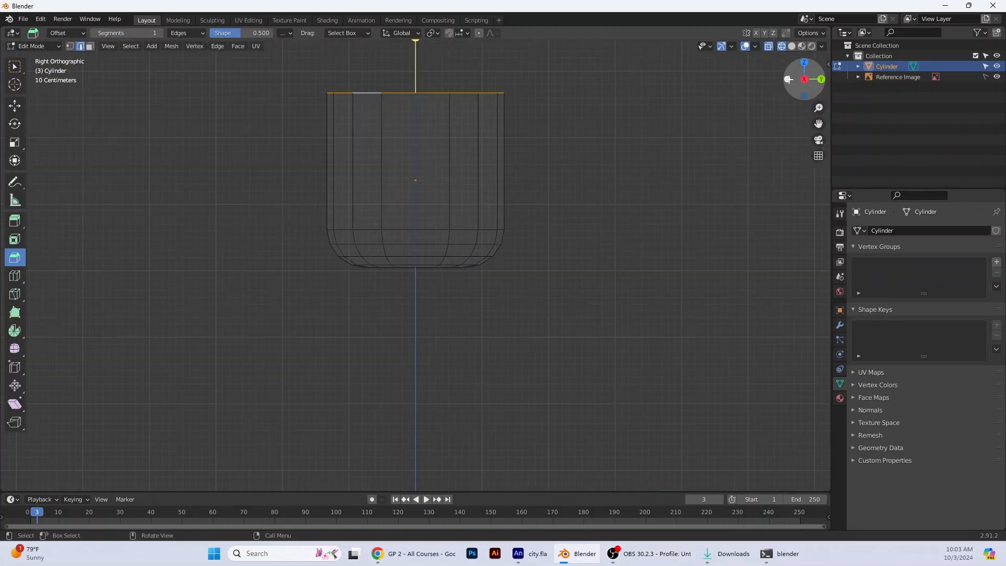
left_click(822, 80)
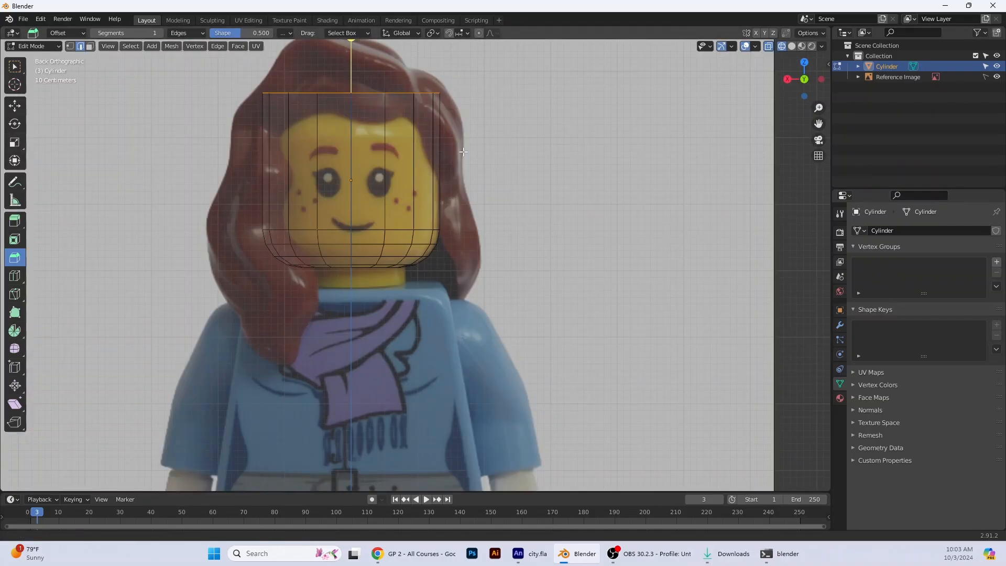
middle_click_drag(386, 93, 385, 178, "shift")
left_click_drag(350, 121, 347, 87)
scroll(348, 88, "up", 1)
scroll(348, 86, "up", 1)
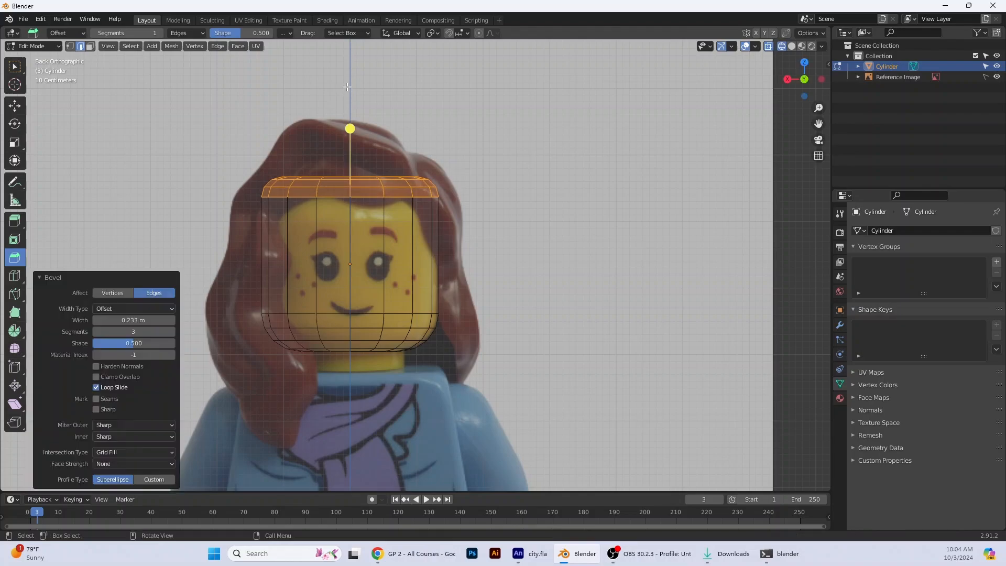
Raise the bevelled top rim slightly along Z, and return to Object Mode with nothing selected
left_click(14, 105)
left_click_drag(348, 160, 350, 156)
left_click(564, 288)
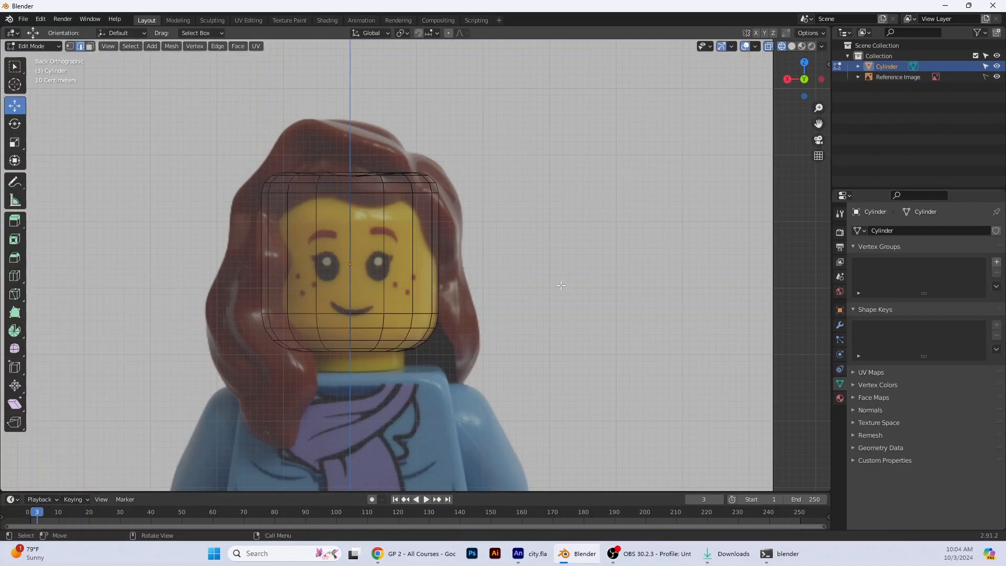
left_click(48, 47)
left_click(37, 58)
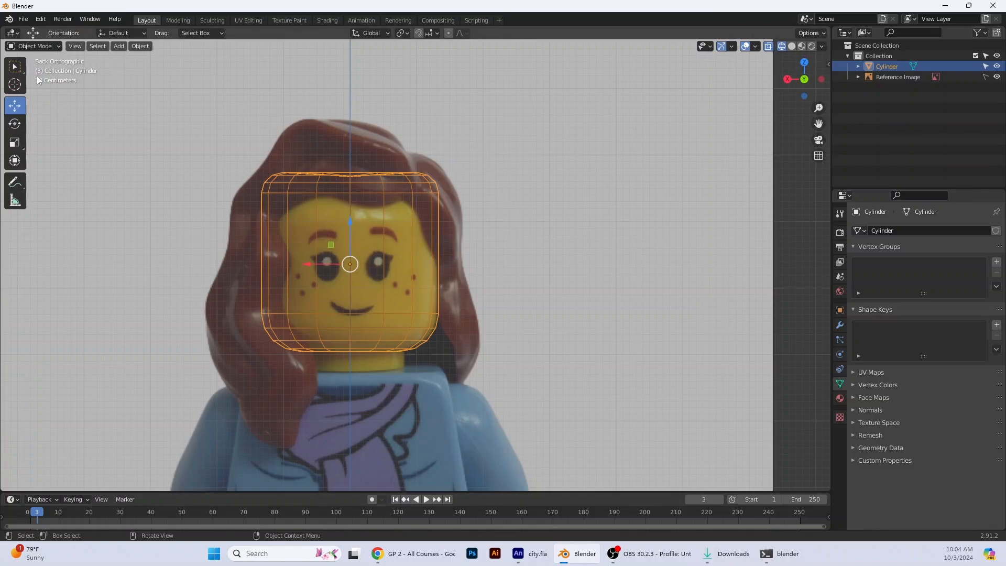
key("alt+a")
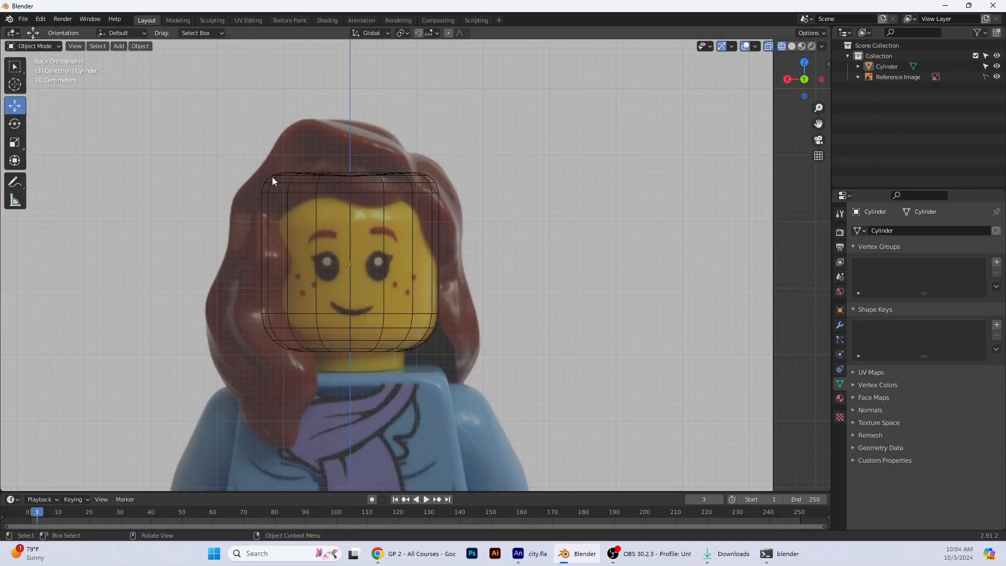
Enter Edit Mode on the cylinder in solid shading with face selection, and select all the bottom cap faces
left_click(272, 177)
left_click(32, 46)
left_click(33, 70)
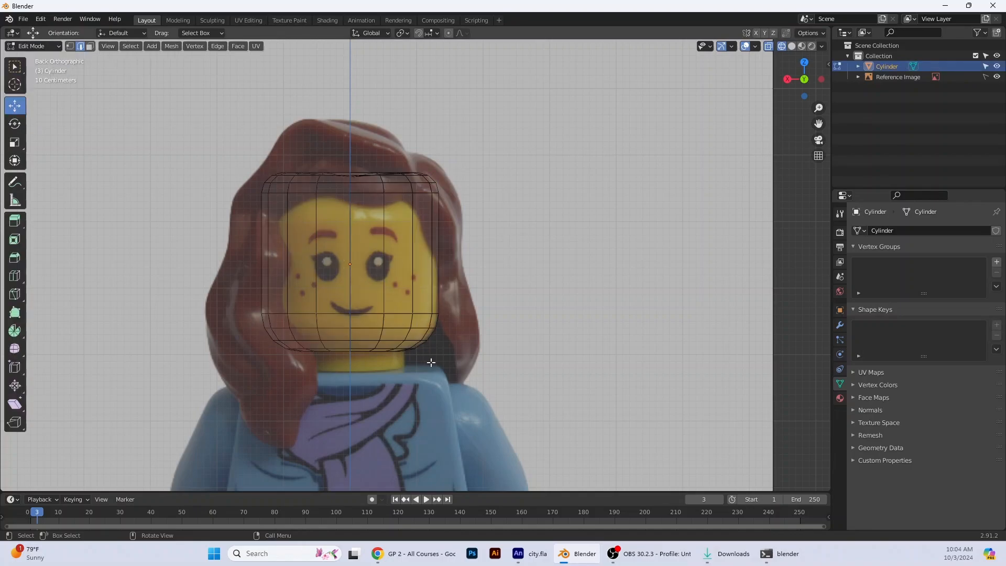
middle_click_drag(444, 366, 444, 325)
left_click(792, 47)
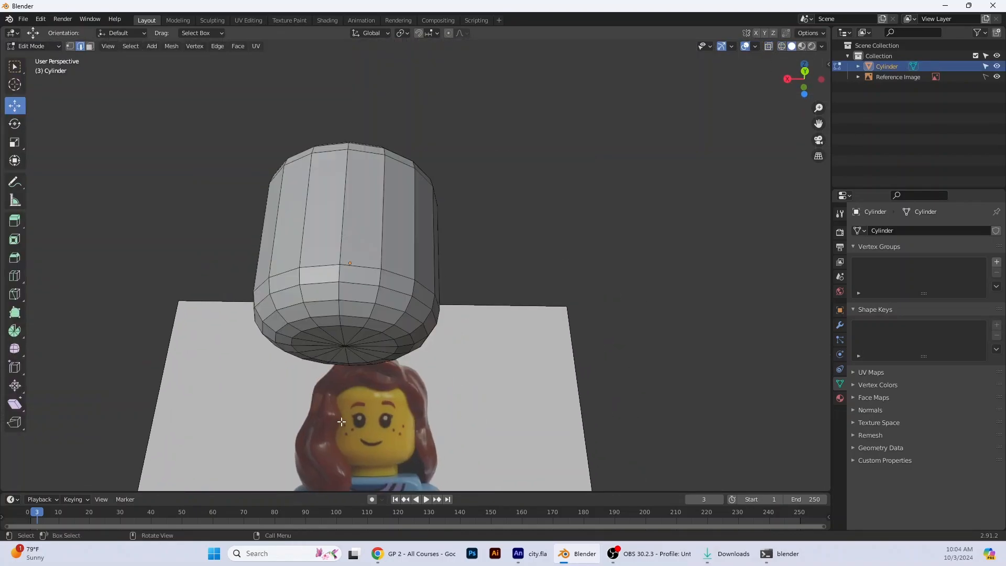
middle_click_drag(341, 422, 343, 244)
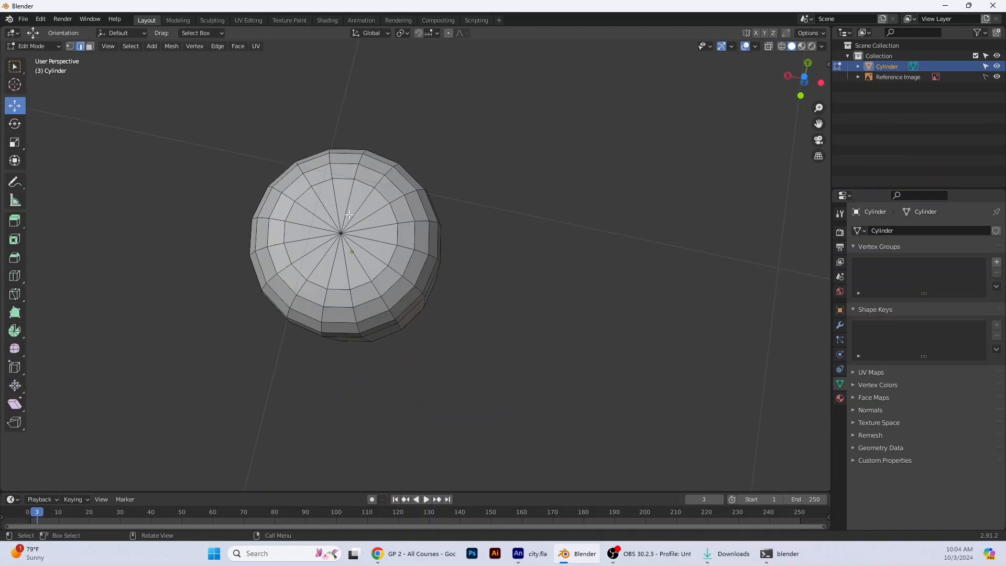
key("3")
left_click_drag(306, 207, 368, 256)
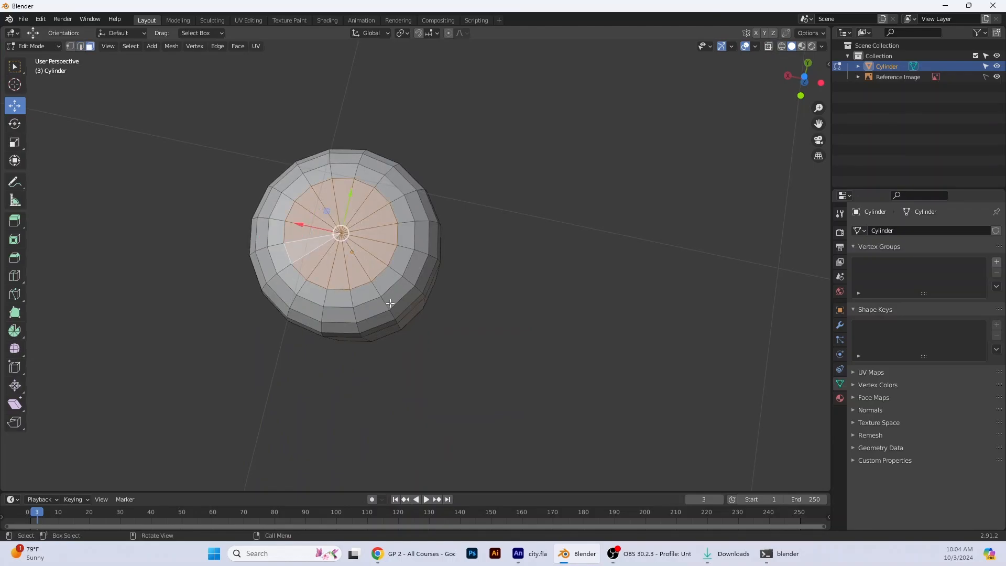
Scale the selected bottom cap faces uniformly by about 1.102
left_click(807, 64)
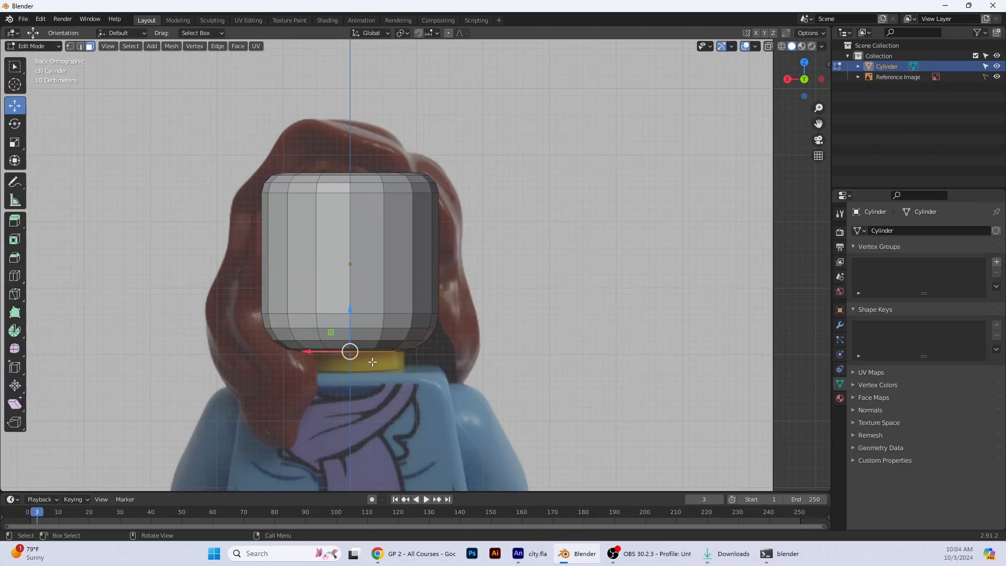
left_click(15, 142)
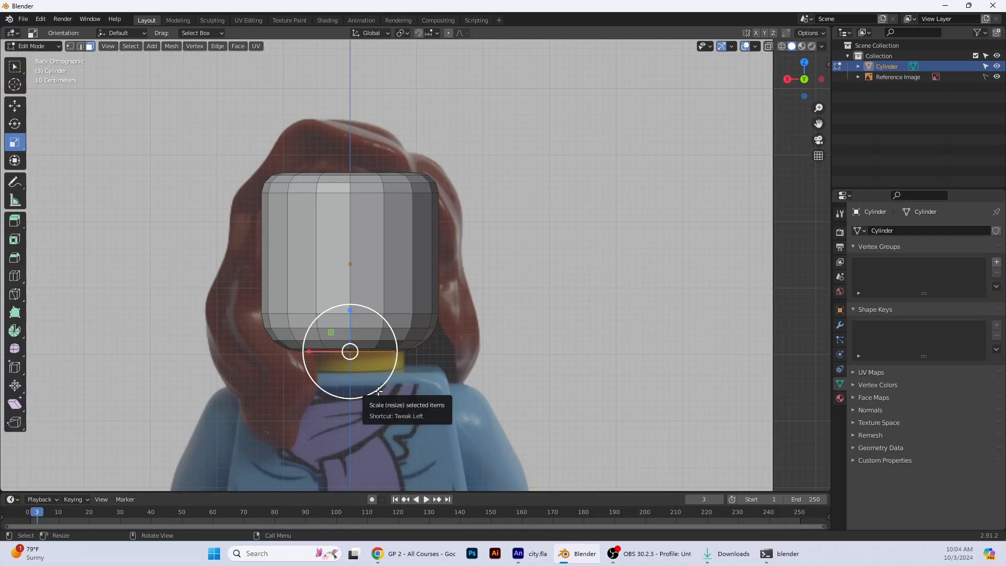
left_click_drag(379, 391, 385, 399)
middle_click_drag(385, 400, 408, 323)
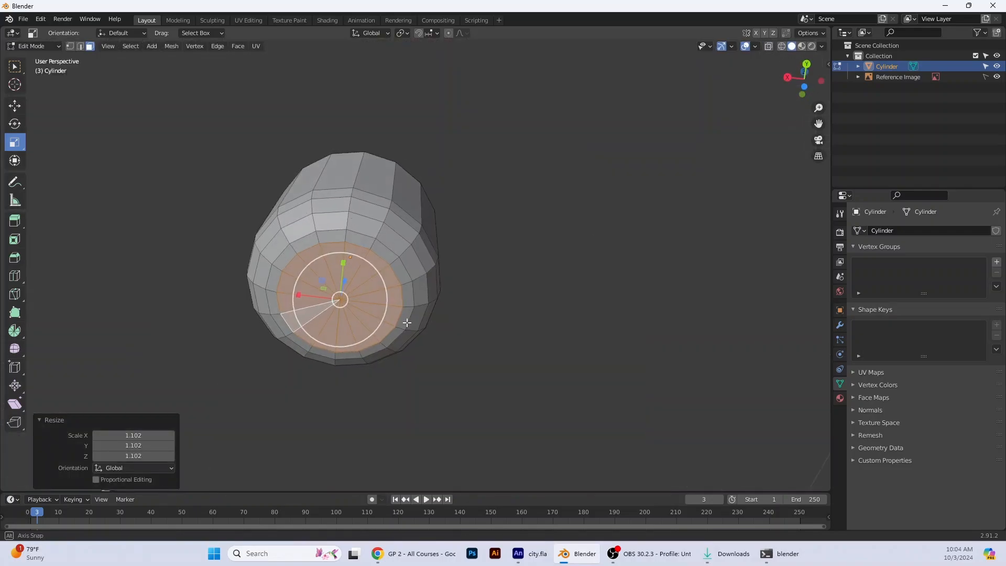
Extrude the bottom cap faces about 0.323 m downward in the back view to form the neck
left_click(787, 78)
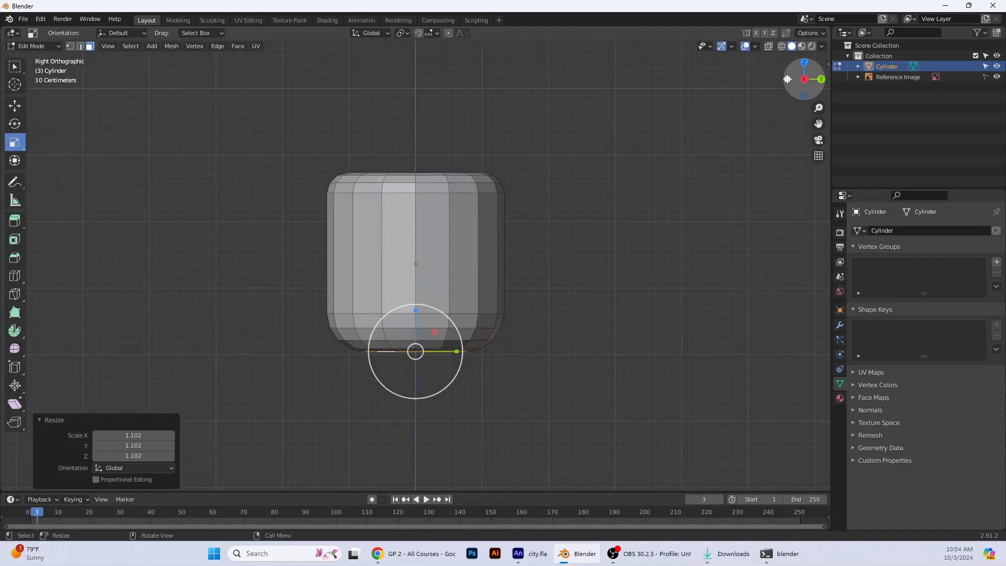
left_click(821, 79)
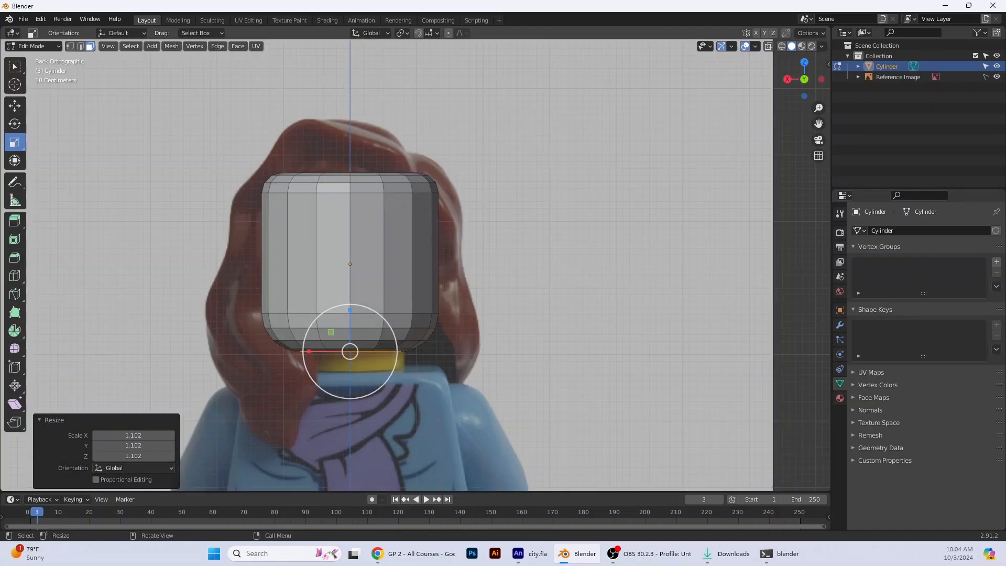
left_click(15, 227)
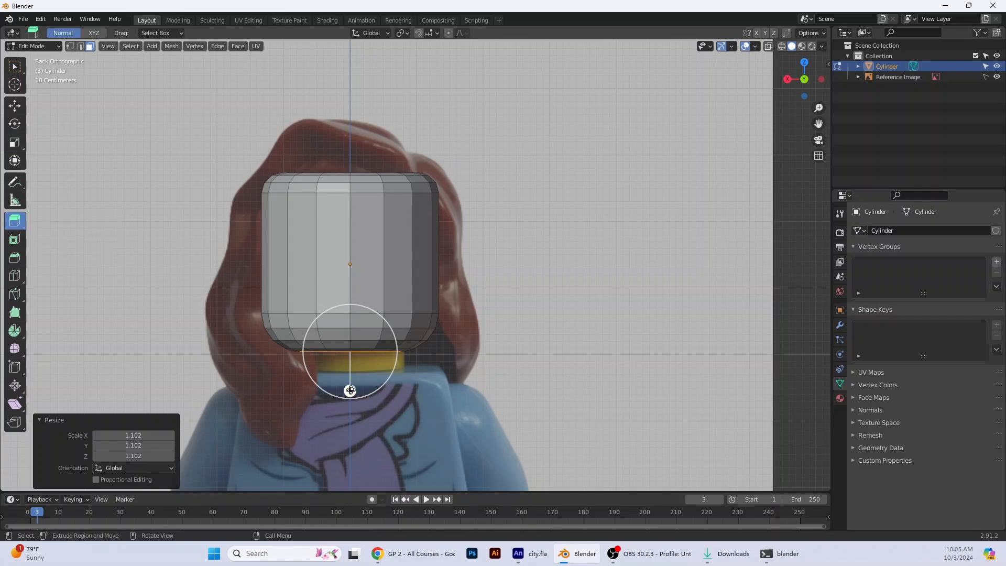
left_click_drag(349, 388, 352, 414)
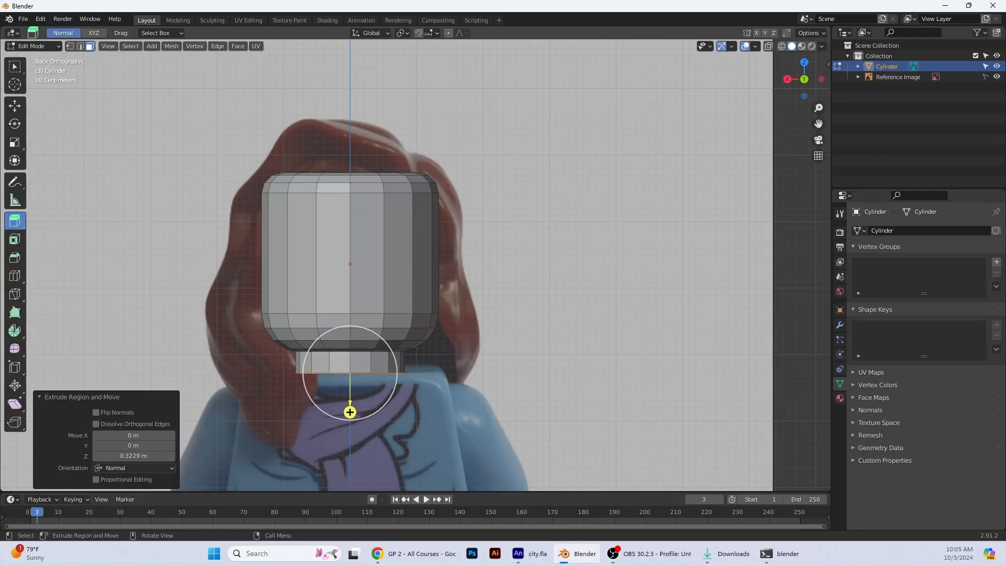
key("alt+Tab")
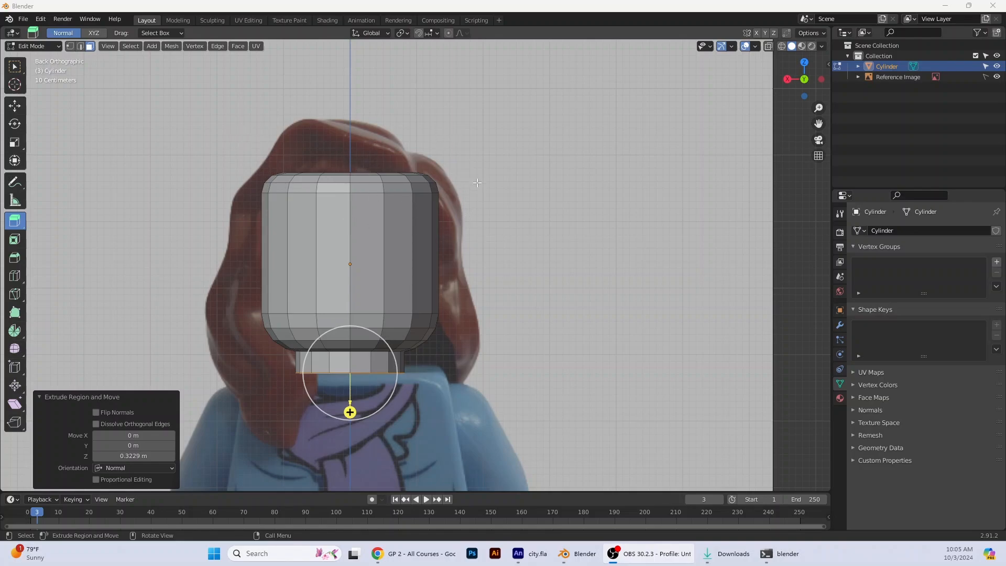
Select the head's top cap faces, scale them along Z by about 0.887, and inset them by about 0.427 m
middle_click_drag(477, 183, 365, 190)
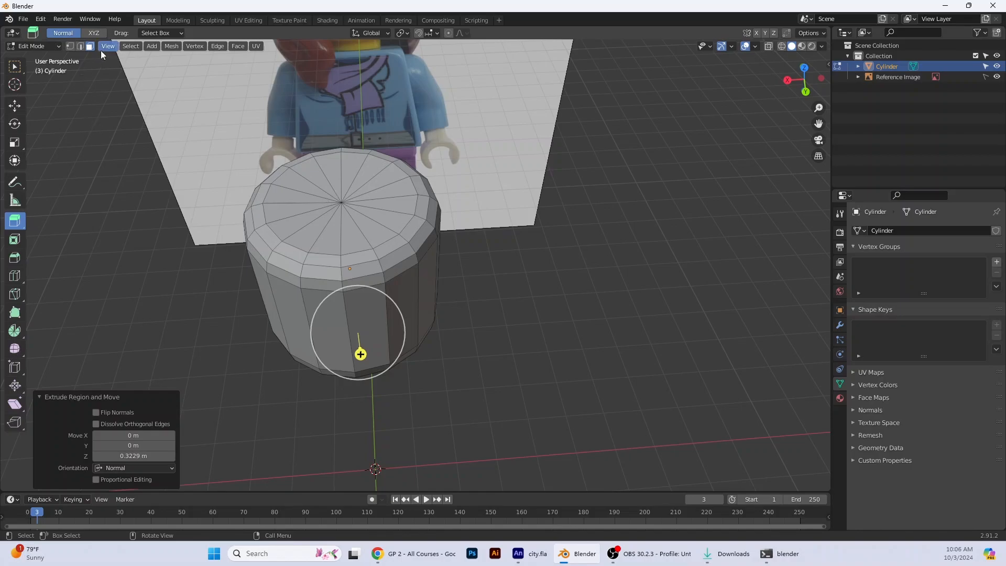
left_click(14, 66)
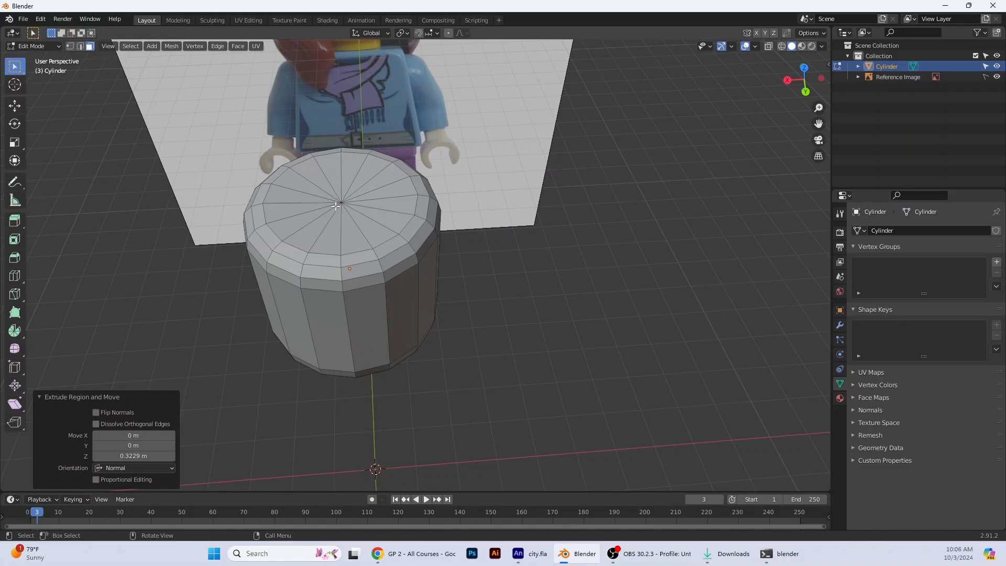
left_click_drag(294, 168, 381, 236)
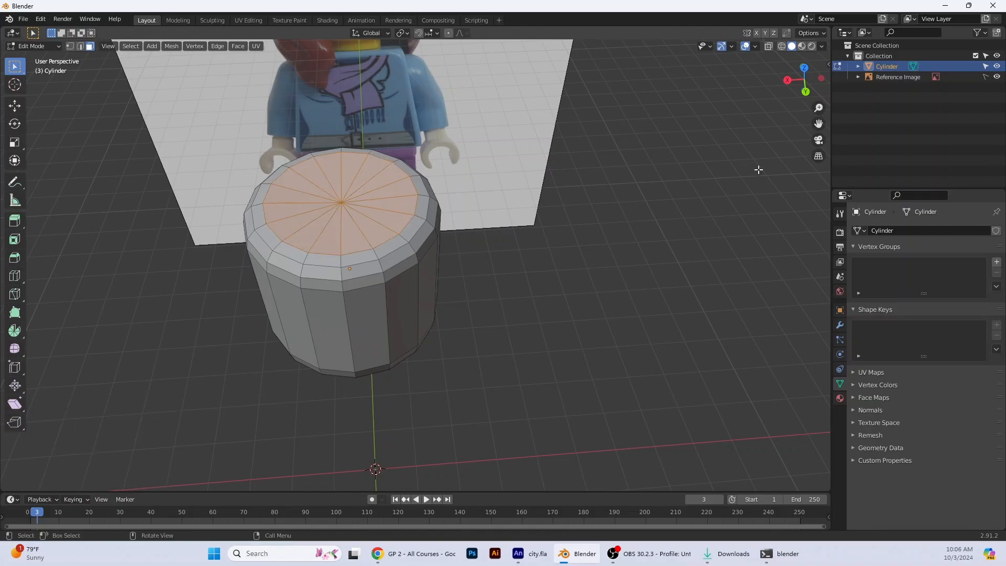
left_click(17, 145)
left_click_drag(340, 170, 337, 174)
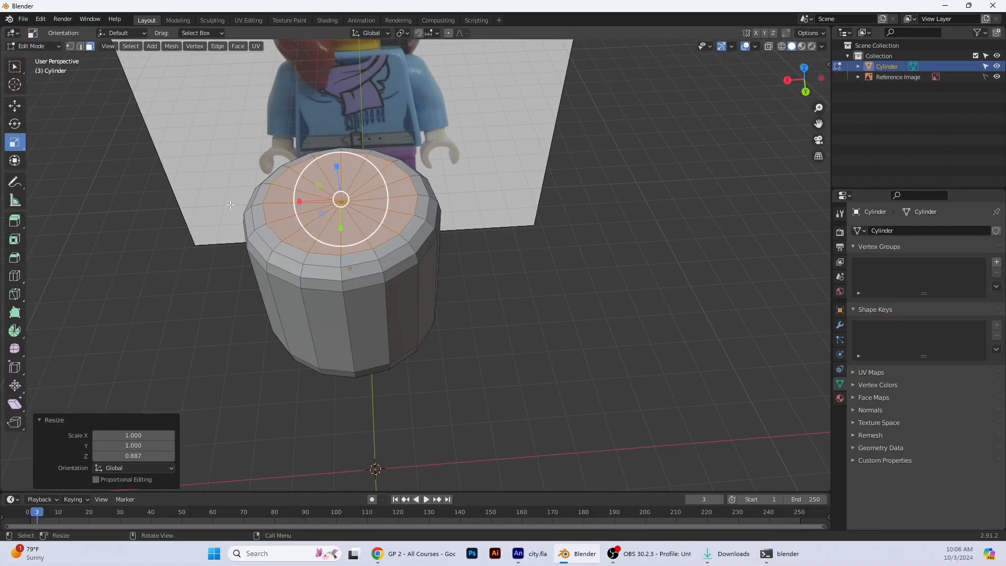
left_click(16, 240)
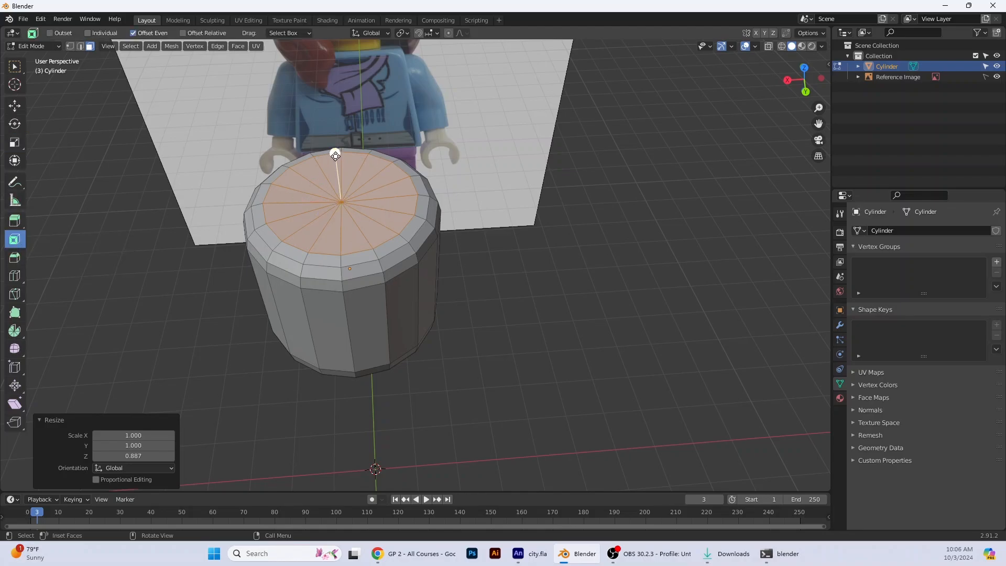
left_click_drag(336, 156, 339, 200)
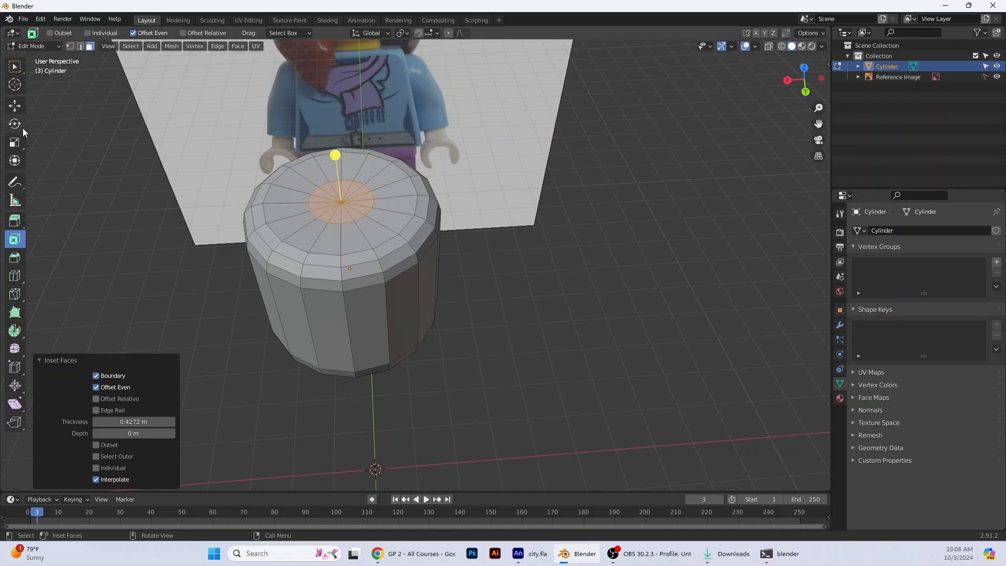
Resize the inset top faces uniformly and extrude them about 0.218 m upward to form the stud on the head
mouse_move(23, 143)
middle_mouse_down()
mouse_move(168, 138)
mouse_move(42, 142)
middle_mouse_up()
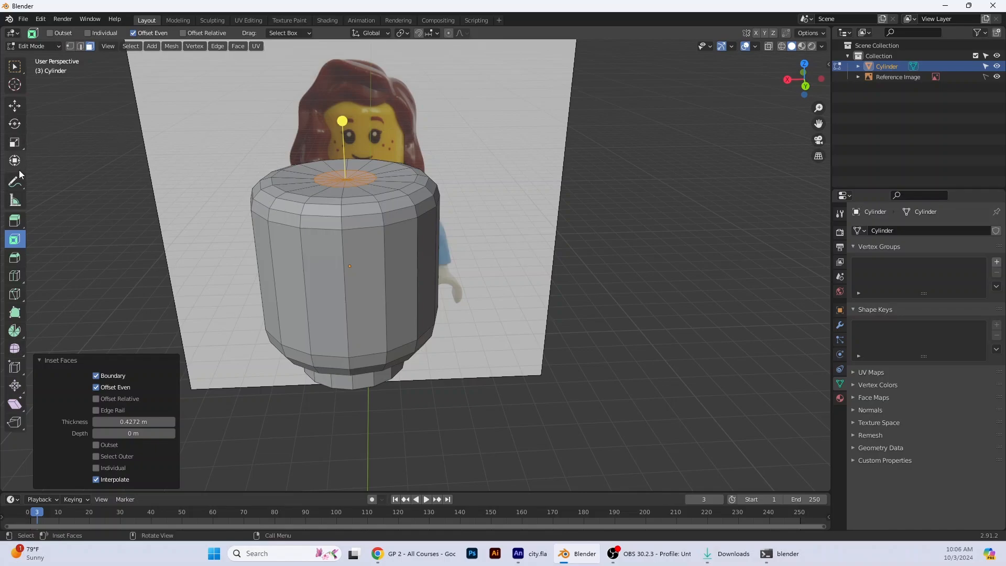
left_click(15, 142)
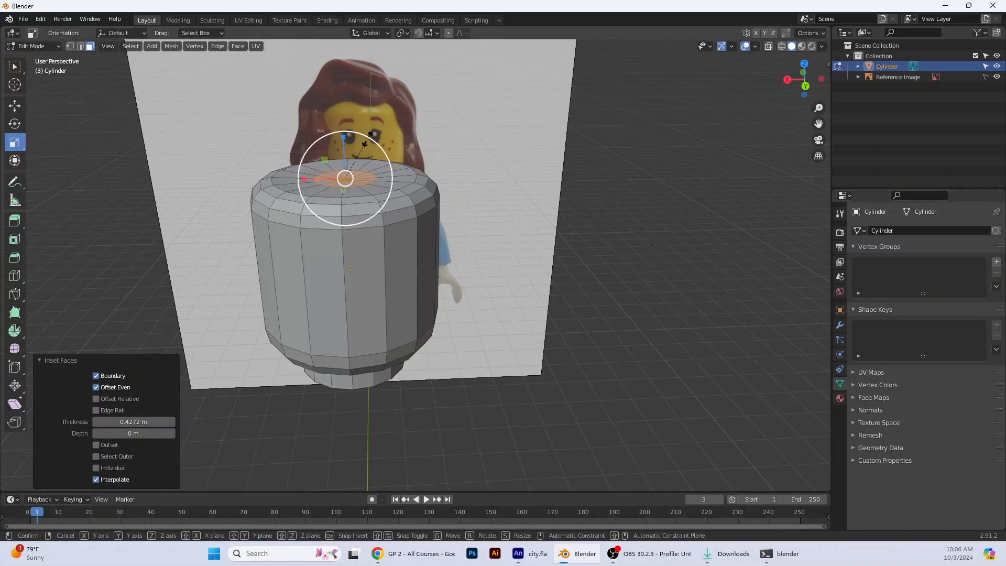
left_click_drag(371, 136, 345, 118)
left_click(14, 220)
left_click(803, 84)
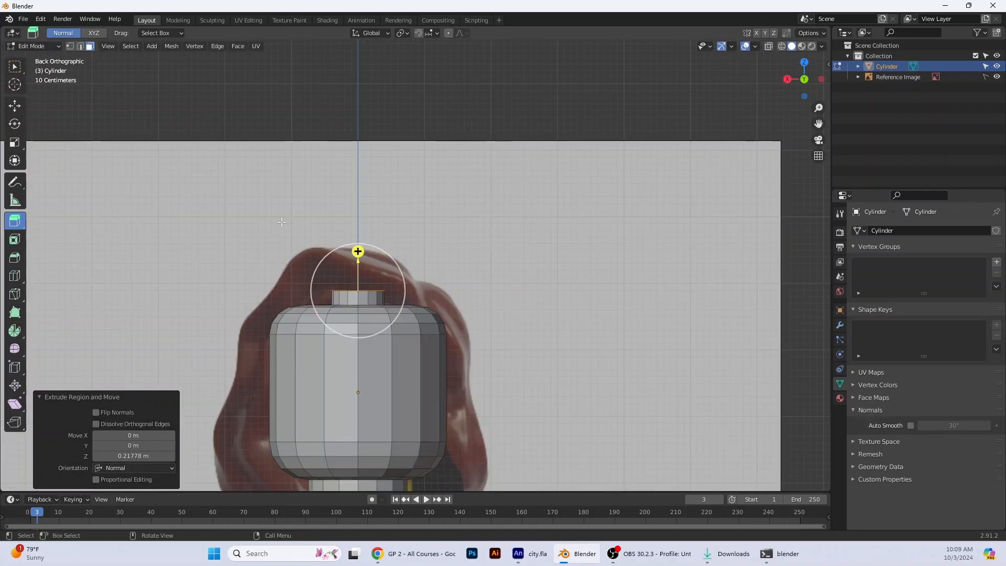
left_click(40, 47)
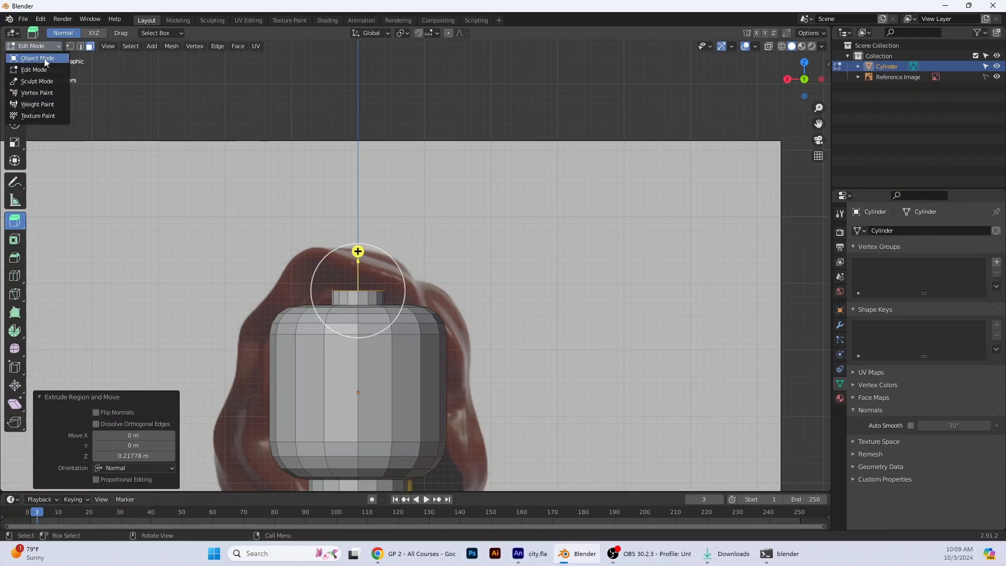
Return to Object Mode, shade the head smooth, and enable Auto Smooth in its normals settings
left_click(45, 62)
scroll(410, 391, "down", 1)
right_click(411, 390)
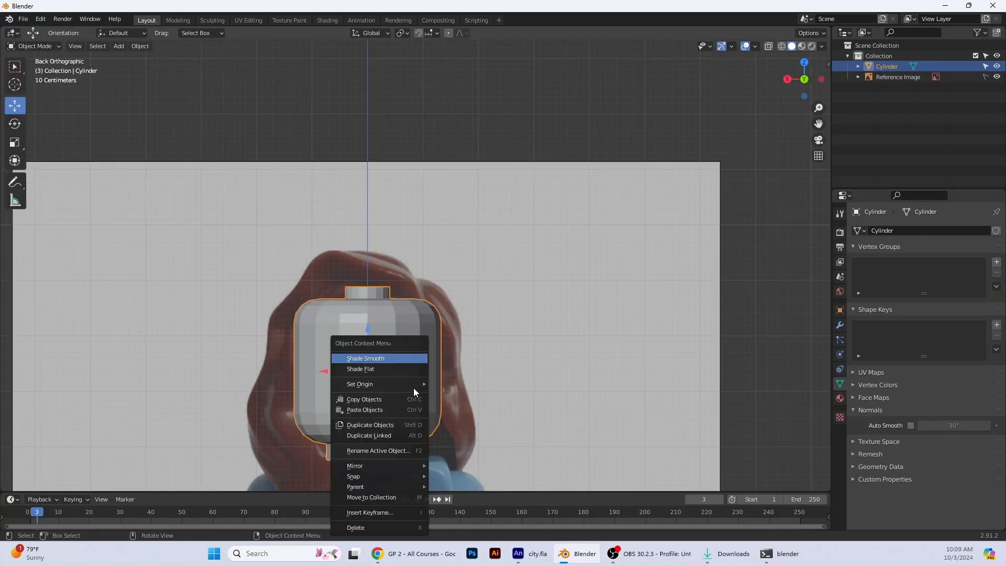
left_click(377, 358)
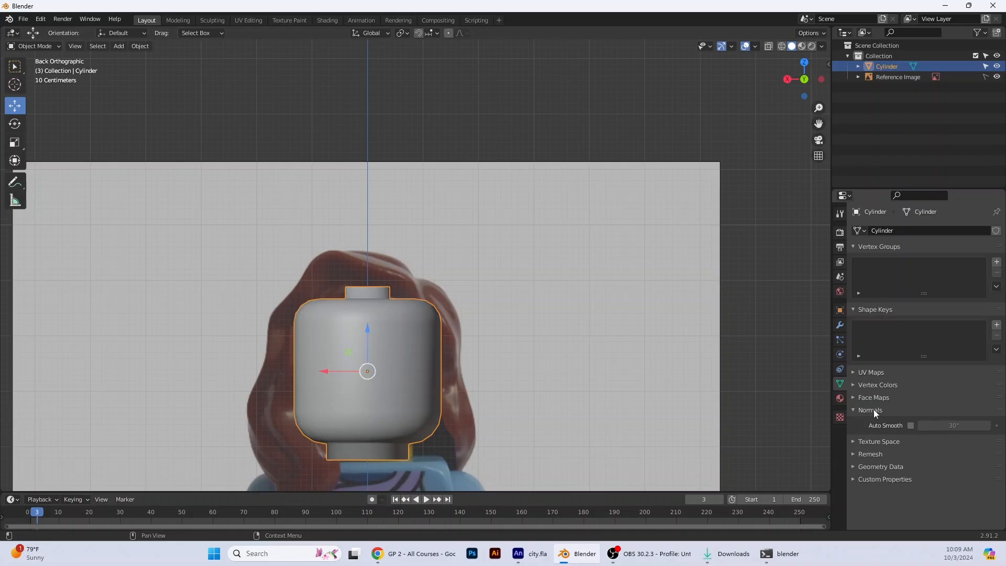
left_click(910, 426)
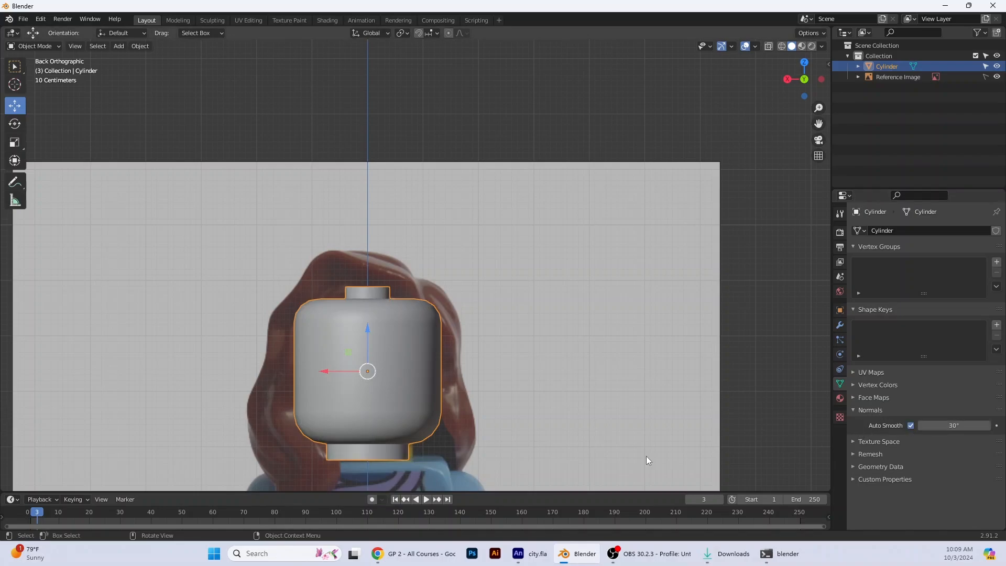
scroll(489, 463, "up", 3)
middle_click_drag(534, 443, 631, 422)
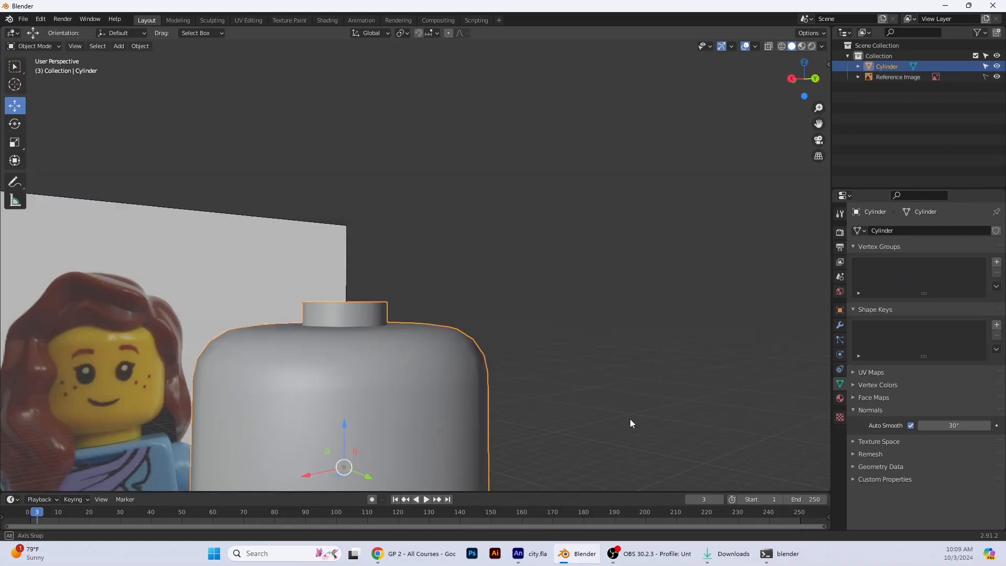
left_click(805, 79)
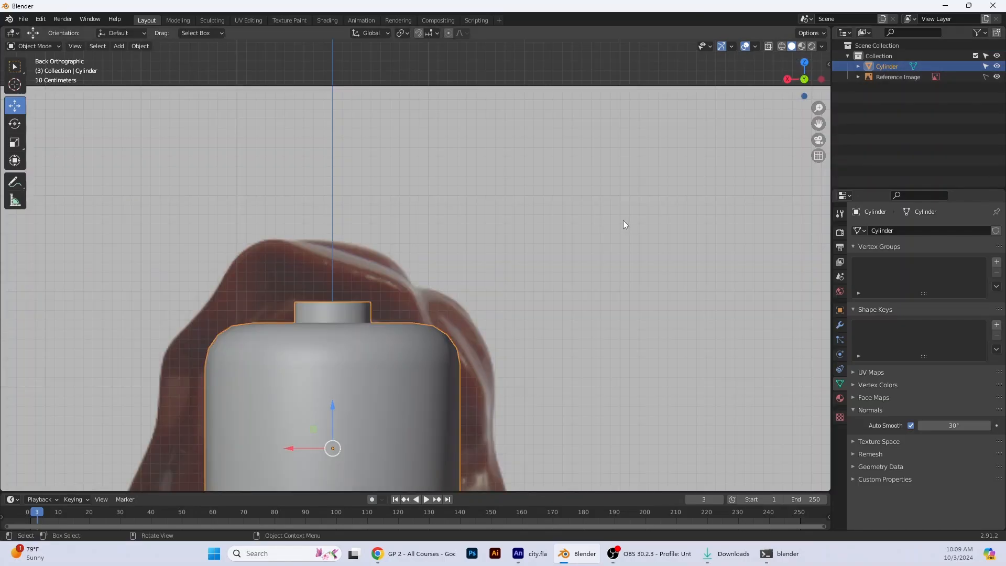
scroll(584, 308, "down", 2)
middle_click_drag(584, 308, 650, 162, "shift")
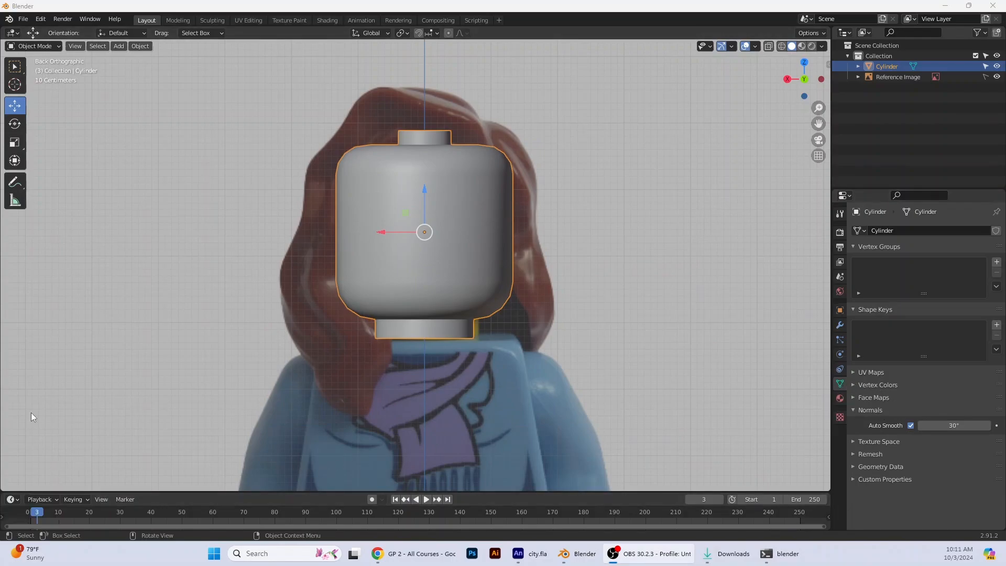
Add a 2 m cube mesh for the torso and raise it about 4.78 m along Z to just beneath the neck
scroll(524, 363, "down", 4)
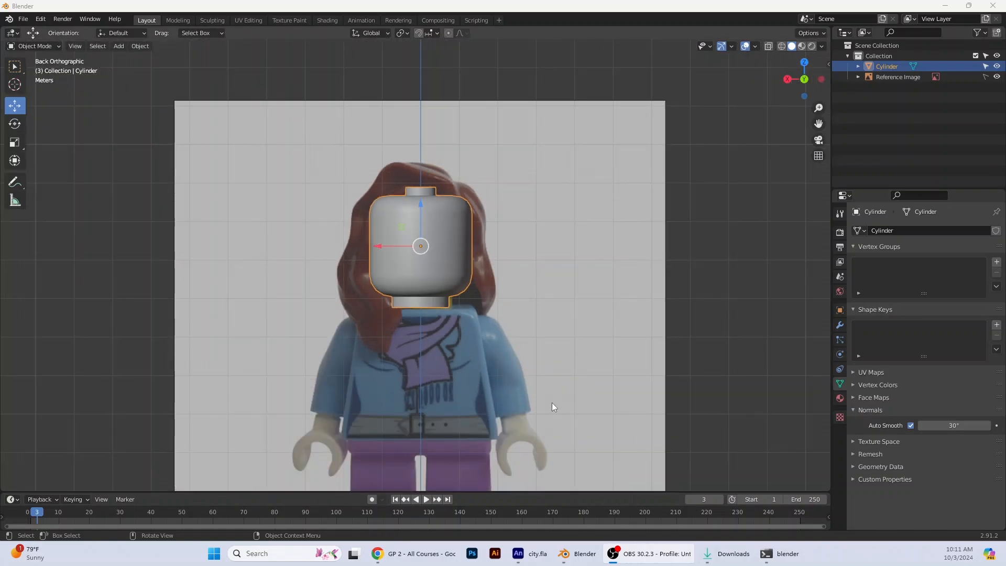
middle_click_drag(546, 404, 535, 374)
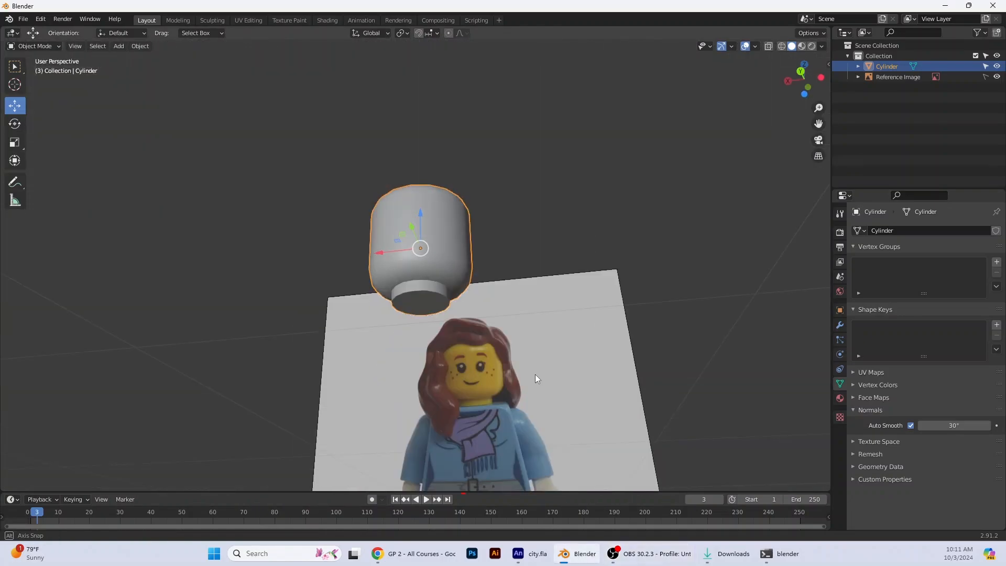
left_click(800, 72)
left_click(118, 45)
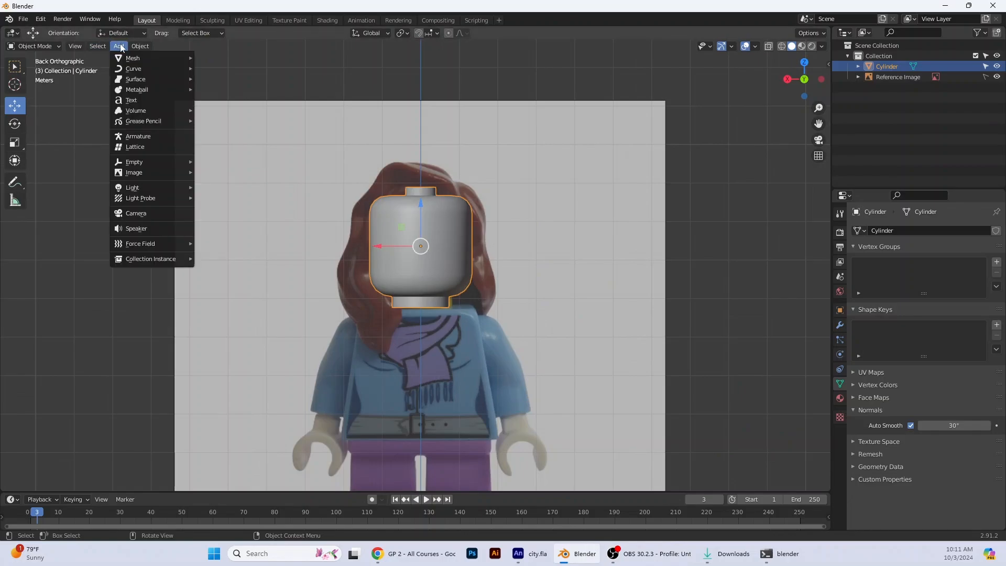
mouse_move(152, 57)
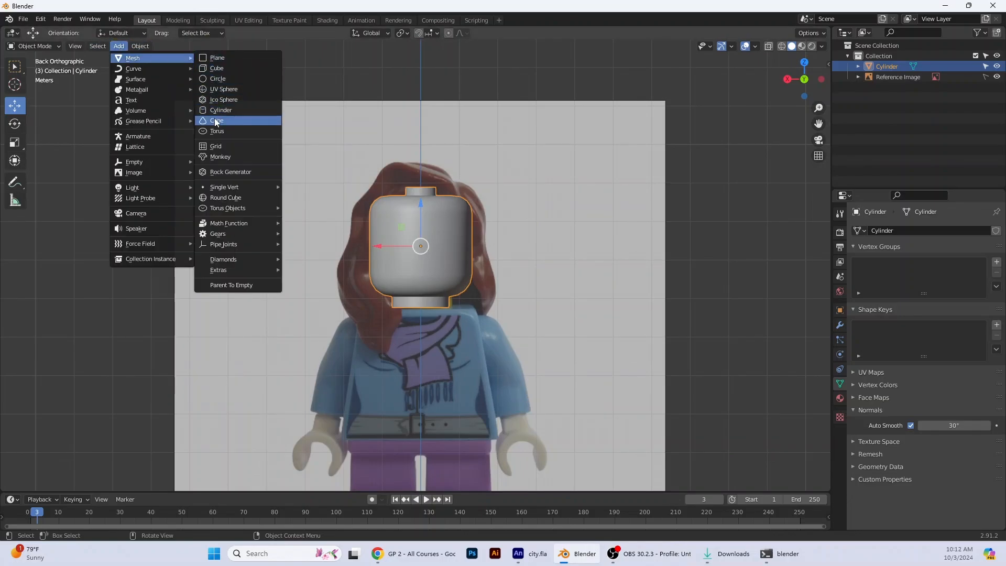
left_click(231, 67)
middle_click_drag(490, 457, 486, 376, "shift")
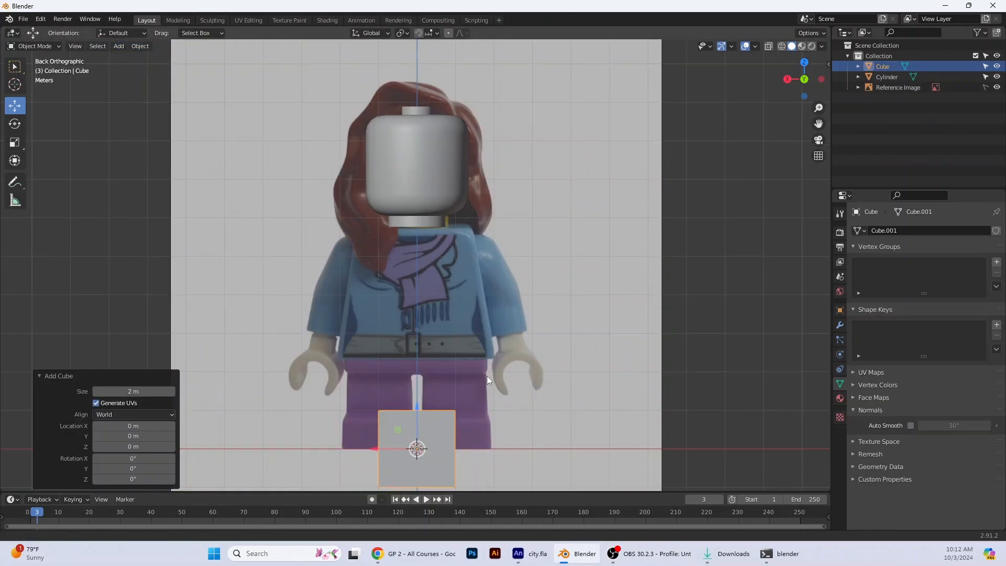
left_click_drag(418, 416, 420, 251)
middle_click_drag(500, 286, 456, 293)
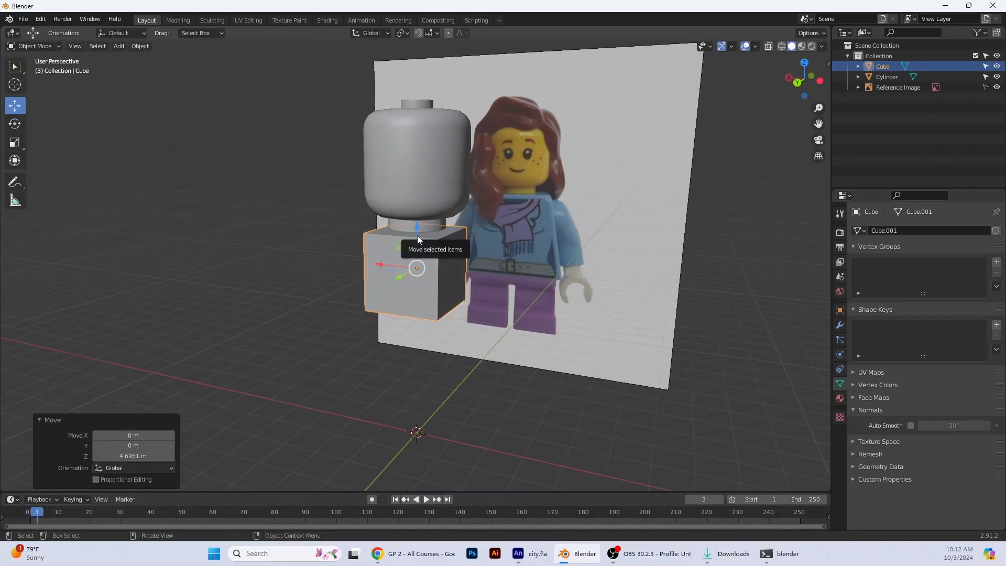
left_click_drag(417, 239, 417, 231)
left_click(801, 79)
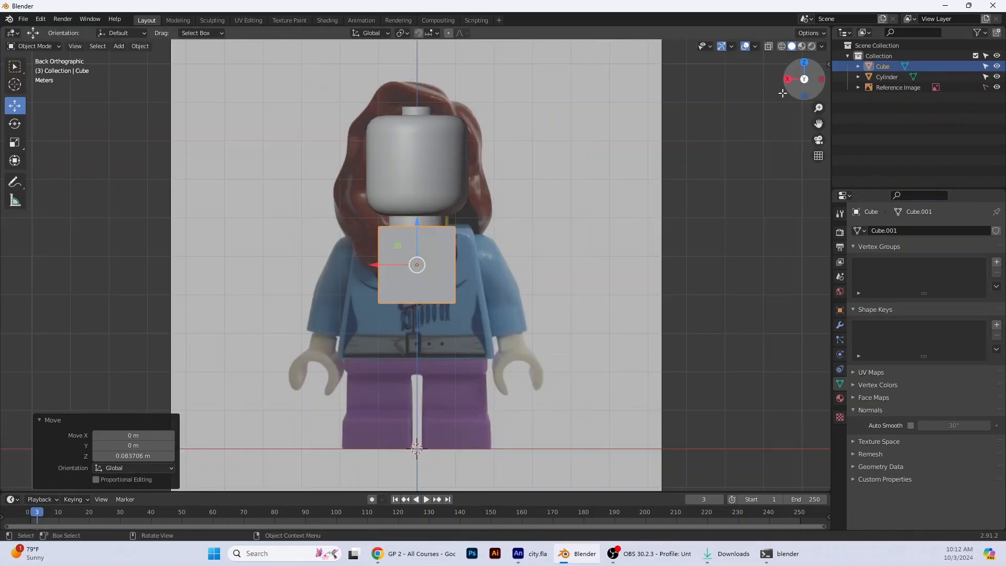
Enlarge the torso cube uniformly and lower it about 0.78 m to fit the jacket, using wireframe shading to see the reference
left_click(15, 142)
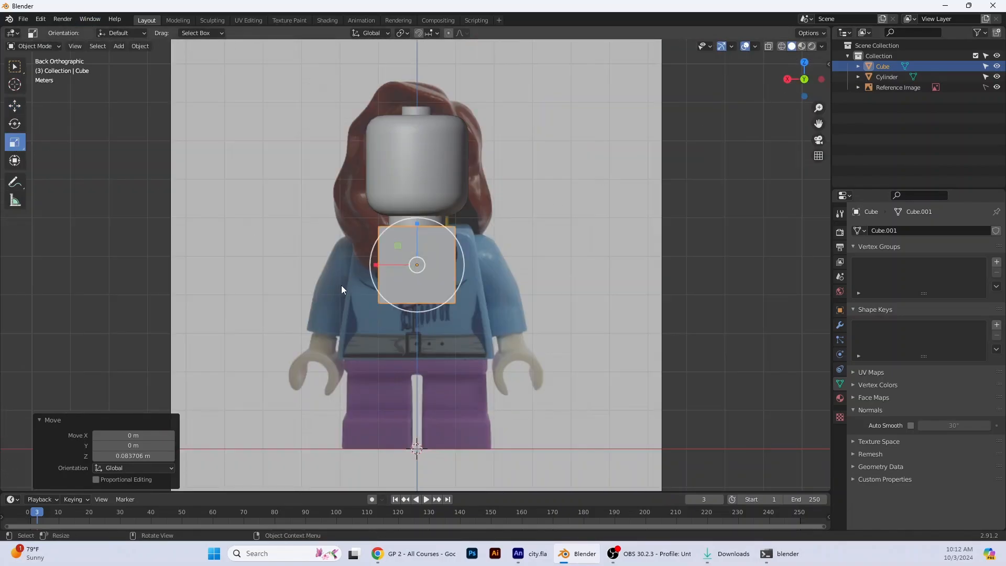
left_click_drag(424, 311, 430, 344)
left_click(16, 107)
left_click_drag(420, 246, 420, 276)
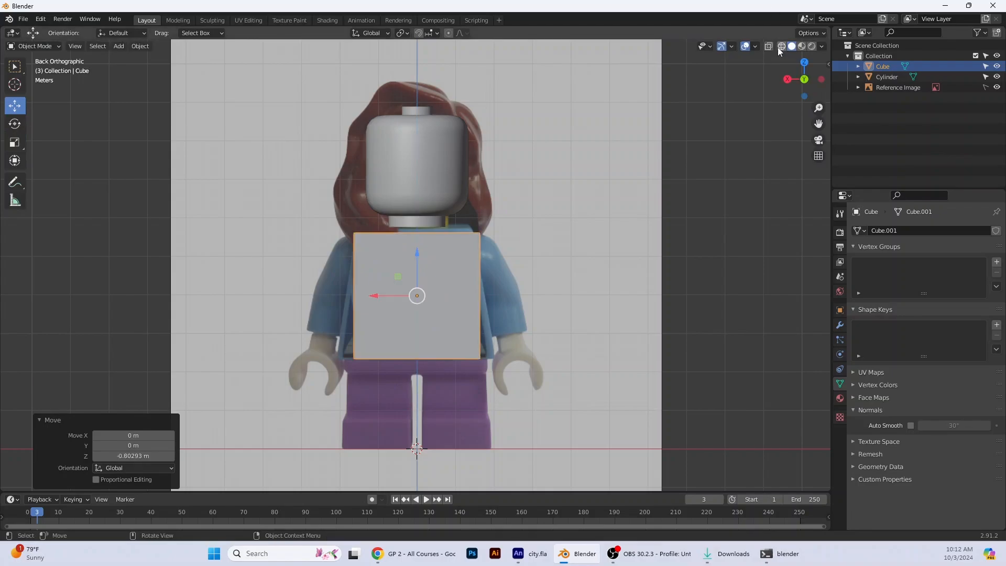
left_click(781, 47)
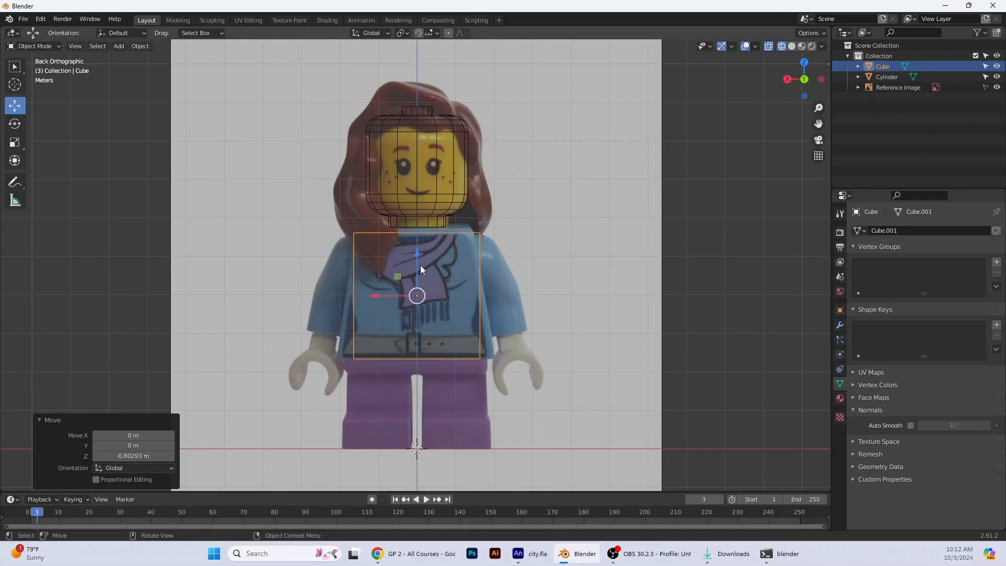
left_click_drag(416, 268, 416, 266)
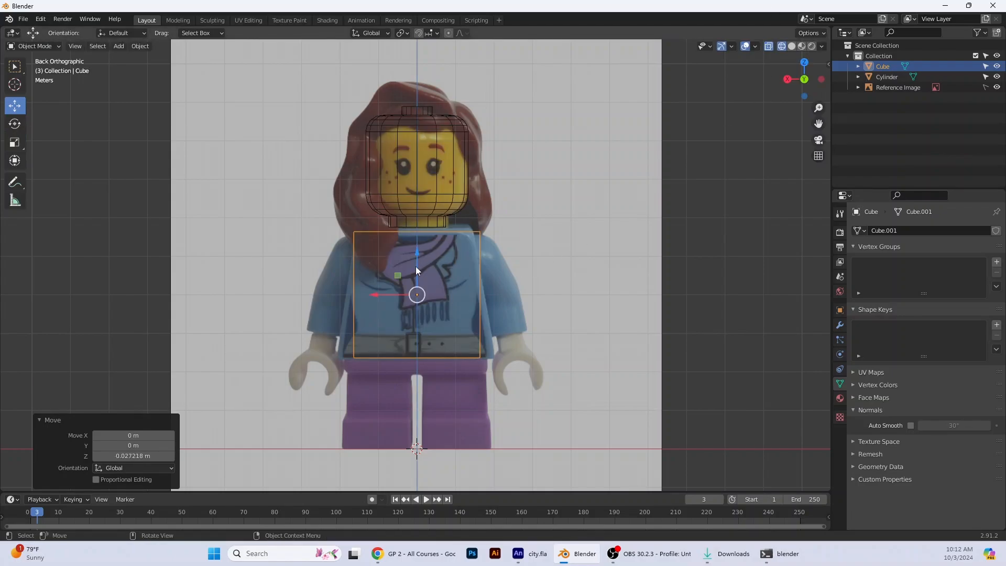
In Edit Mode, select only the torso cube's top face and raise it about 0.122 m along Z in the back view
left_click(47, 46)
left_click(41, 70)
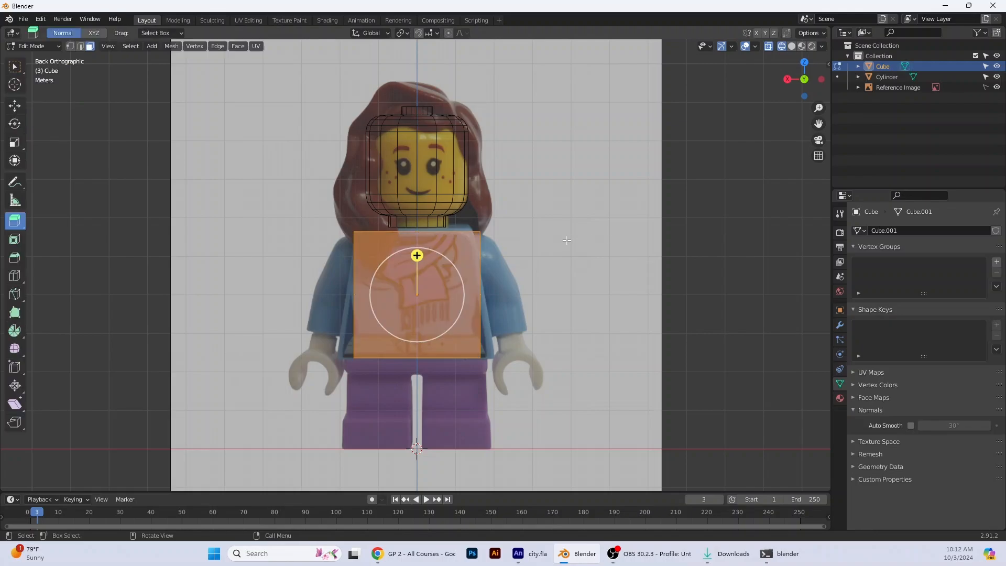
middle_click_drag(568, 245, 564, 278)
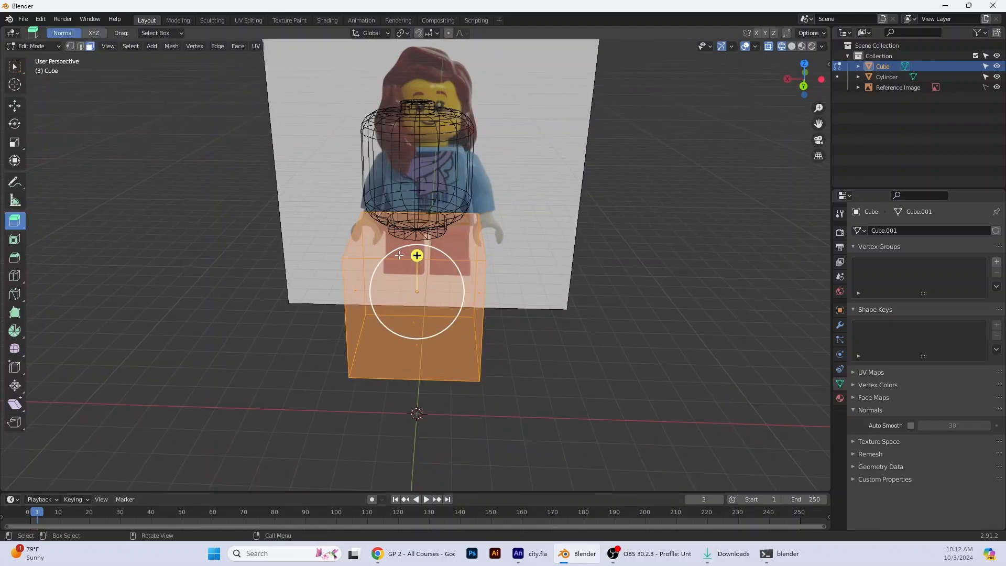
left_click(21, 68)
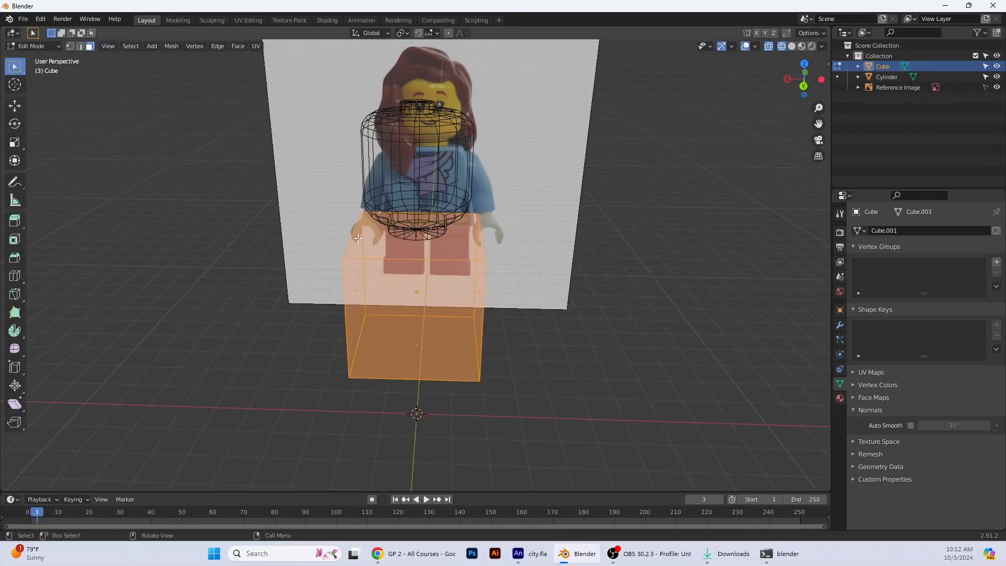
left_click(413, 253)
left_click(402, 248)
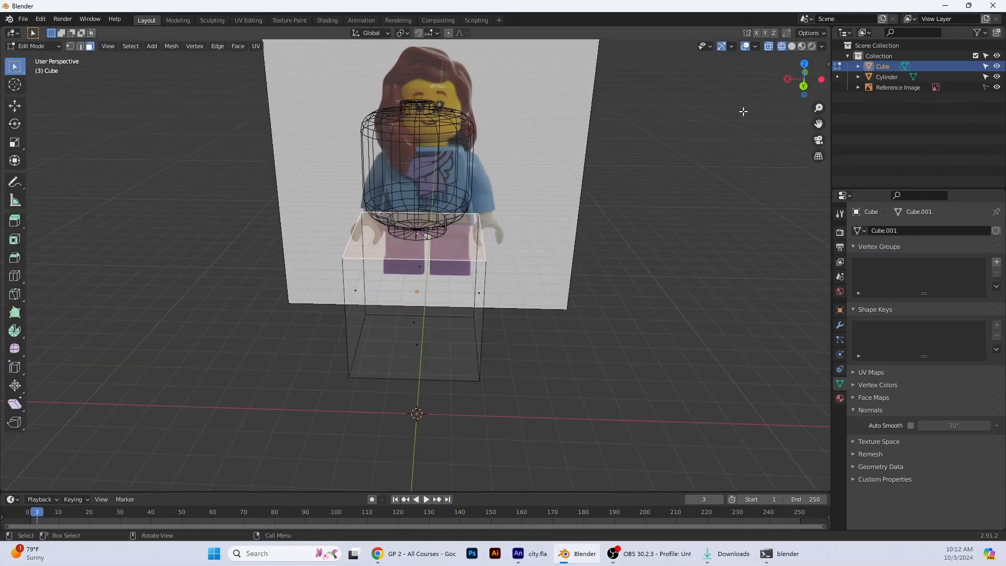
left_click(806, 87)
left_click(17, 104)
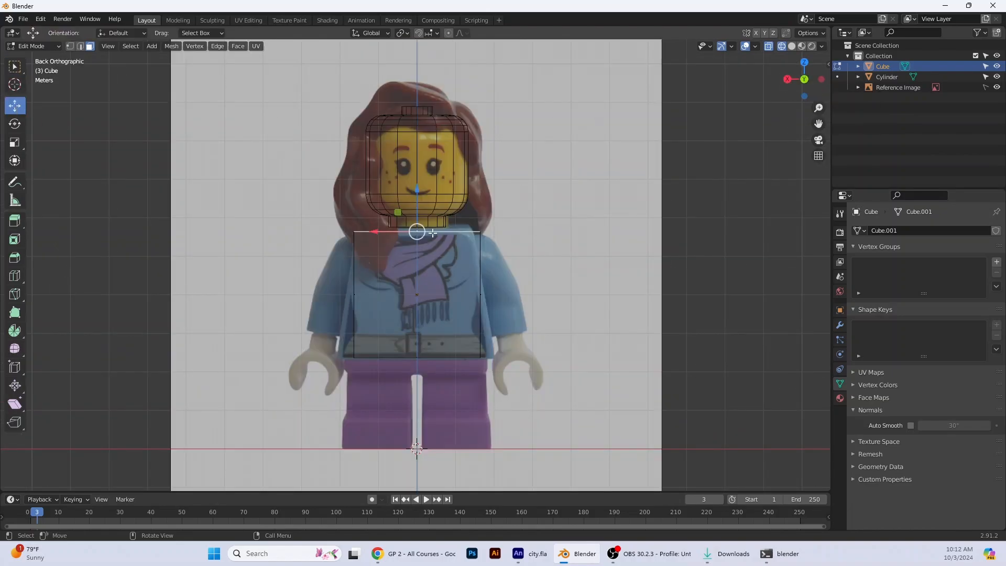
left_click_drag(419, 210, 417, 205)
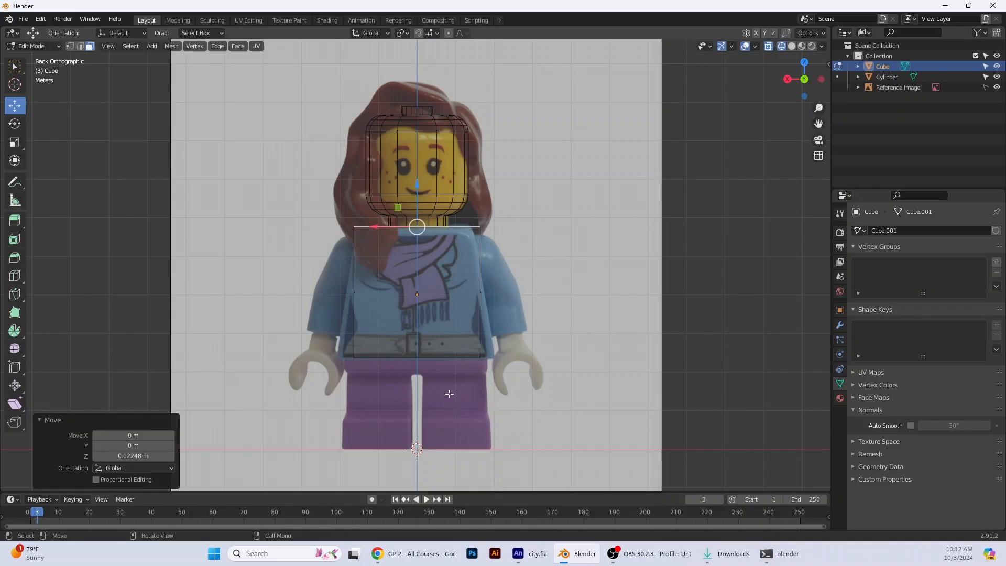
Select the torso's bottom face and scale it uniformly by about 1.231 to match the jacket's hem width
middle_click_drag(424, 404, 423, 378)
left_click(425, 361)
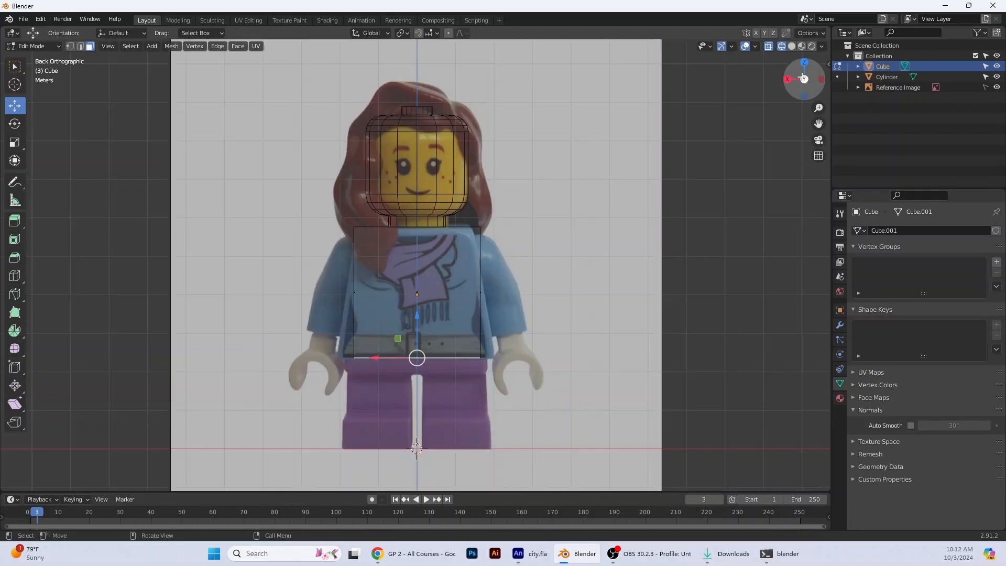
left_click(804, 74)
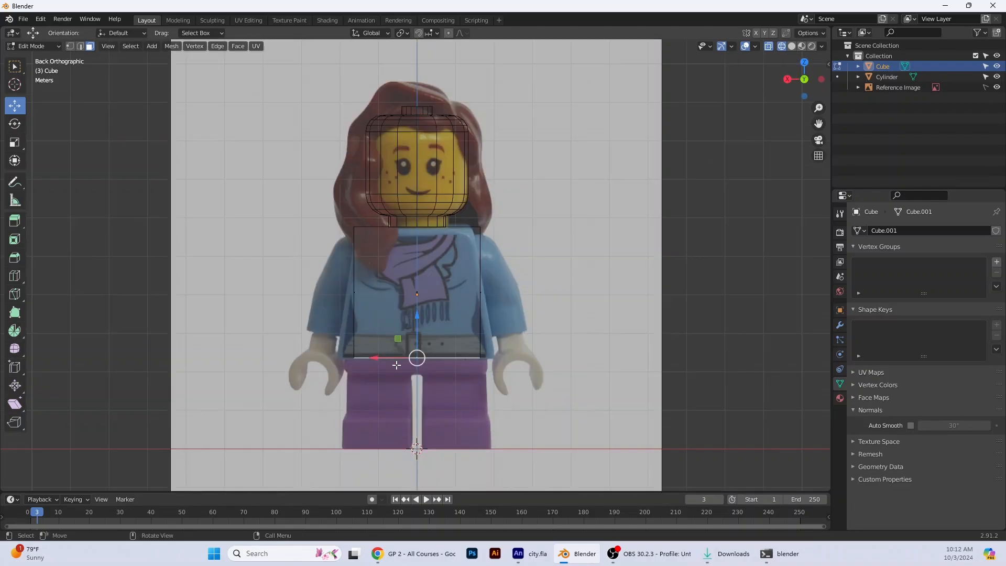
left_click(15, 142)
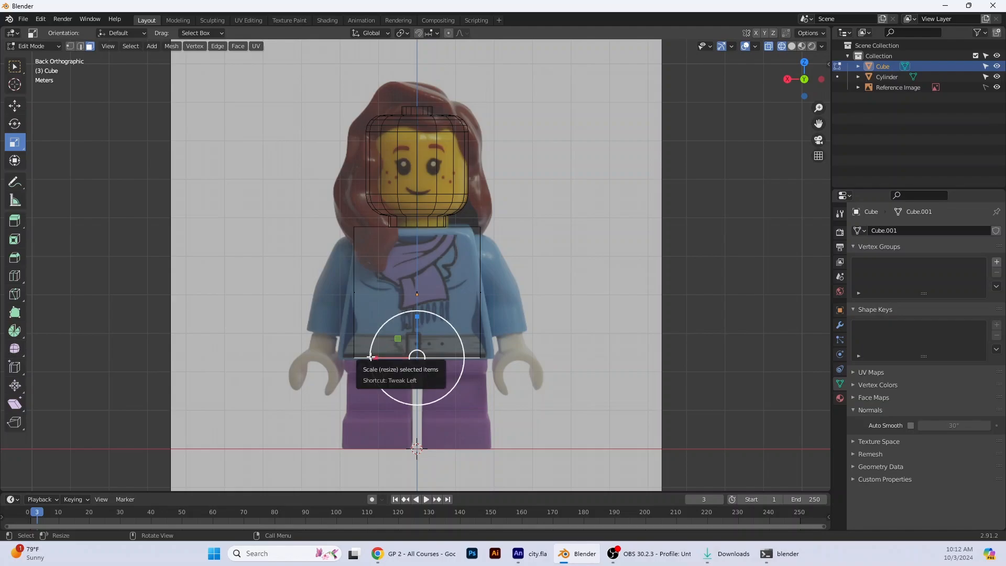
left_click_drag(370, 357, 358, 356)
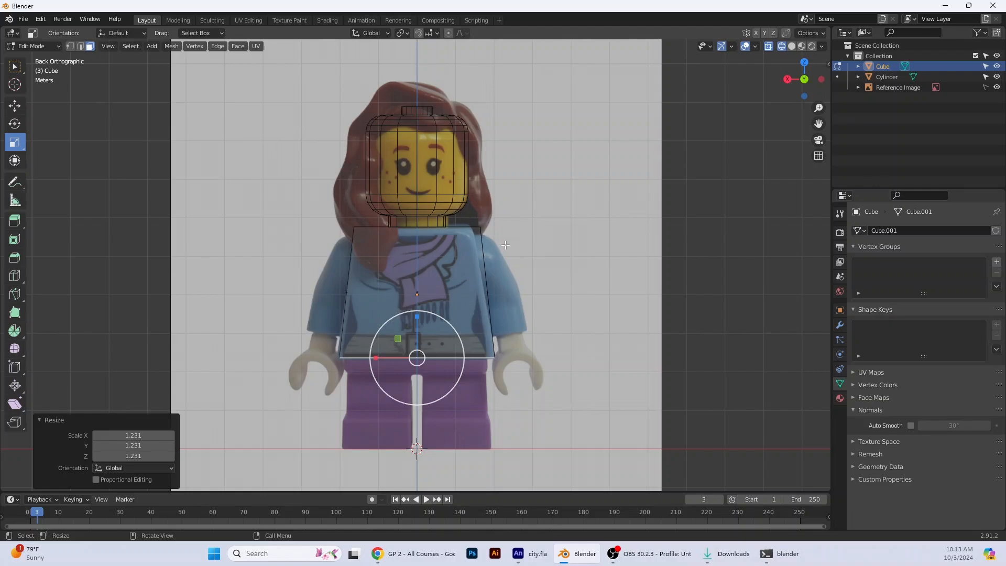
Select the torso's top face and narrow it along X by a factor of about 0.886 in the back view
middle_click_drag(520, 247, 455, 232)
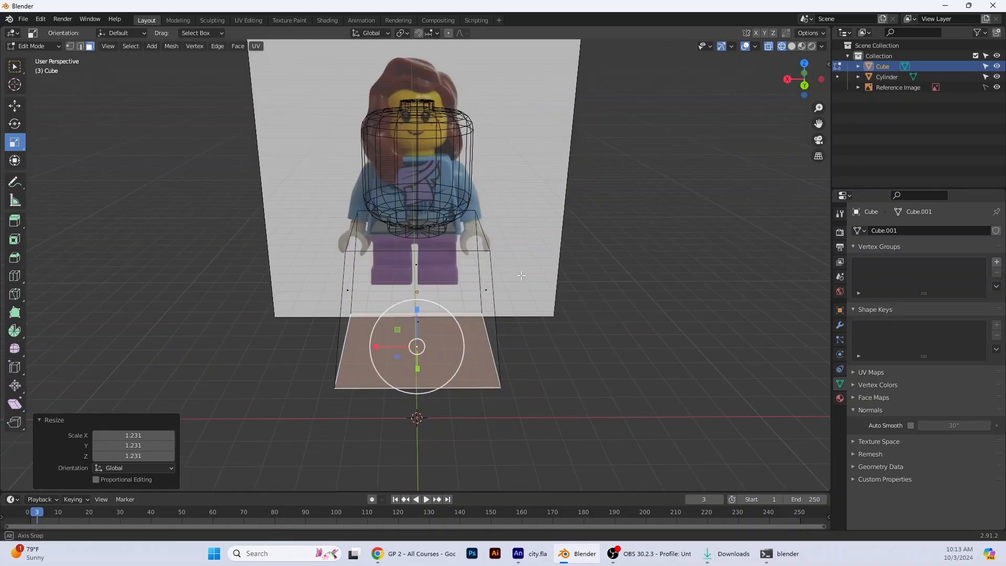
left_click(455, 232)
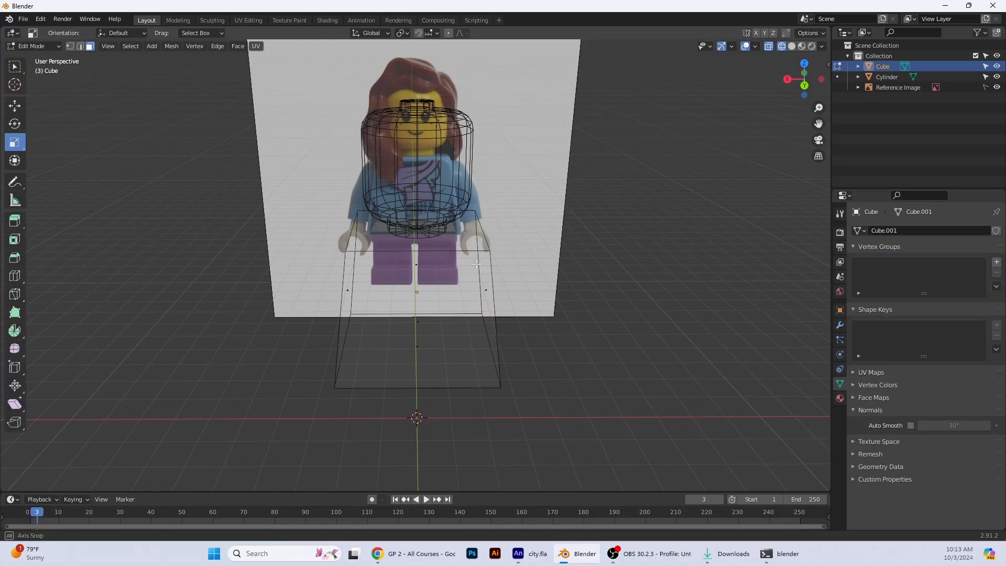
middle_click_drag(438, 246, 474, 286)
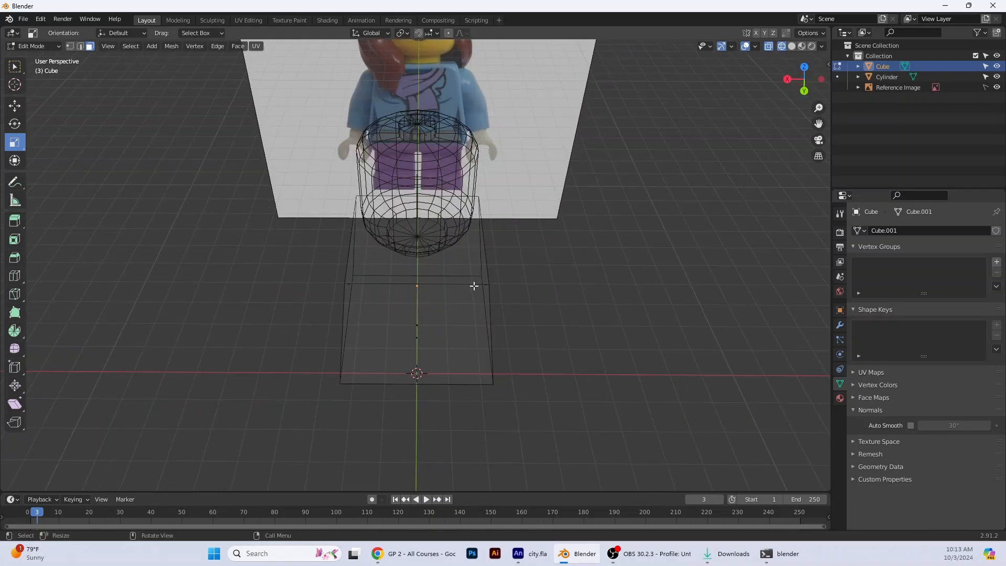
left_click(792, 47)
left_click(467, 266)
left_click(781, 46)
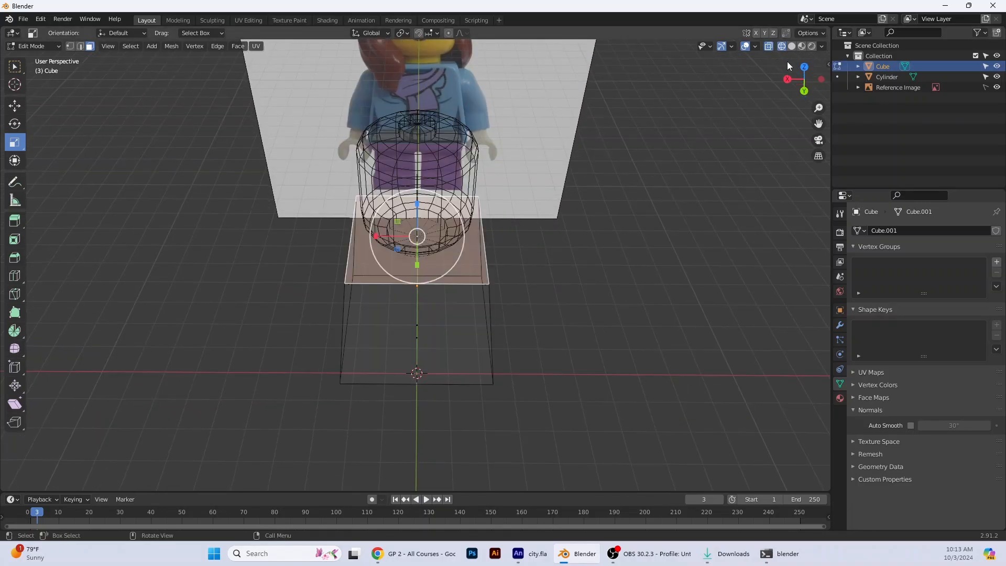
left_click(804, 92)
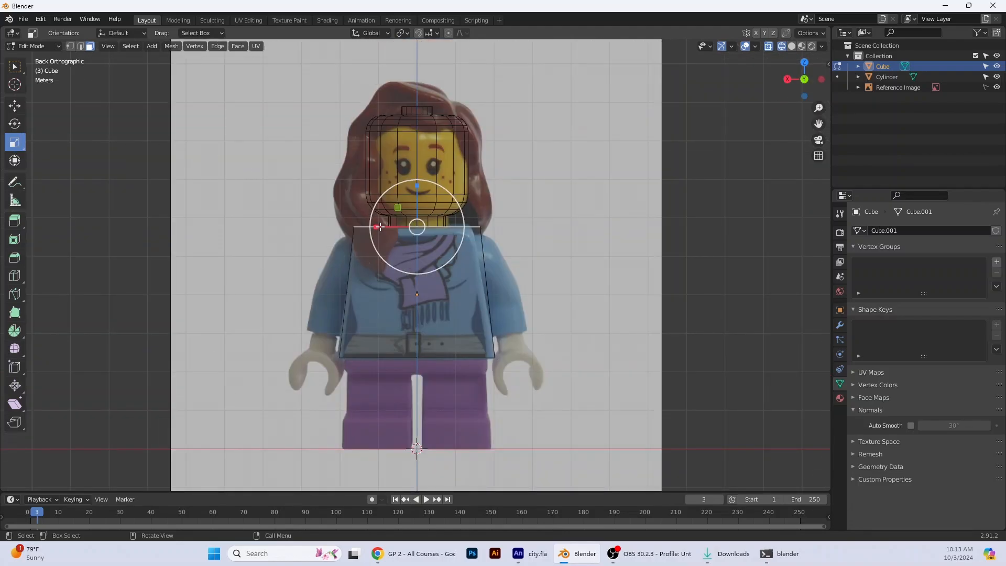
left_click_drag(379, 227, 384, 226)
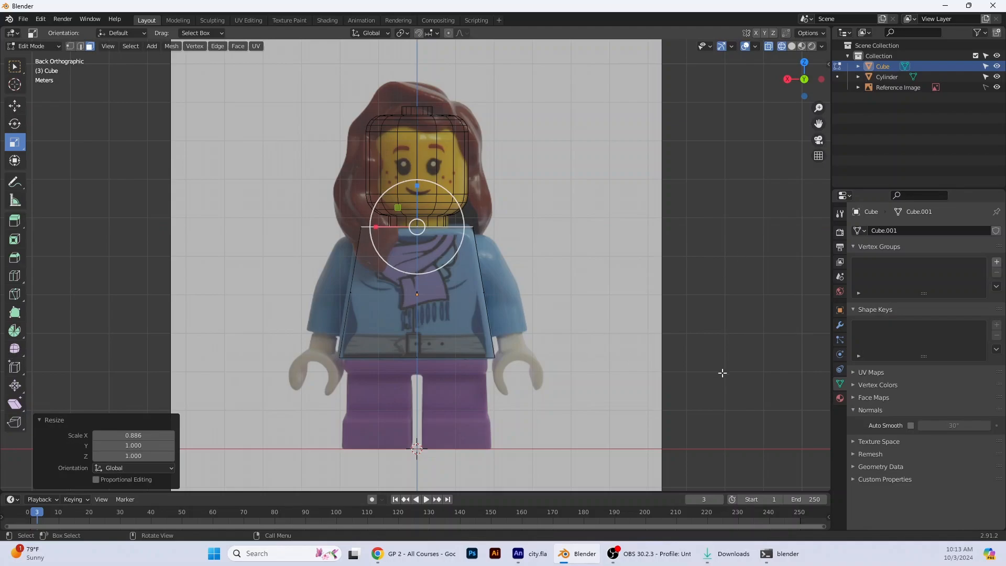
Select the whole torso mesh and scale it along Y by 0.582 to reduce its depth
middle_click_drag(686, 387, 574, 392)
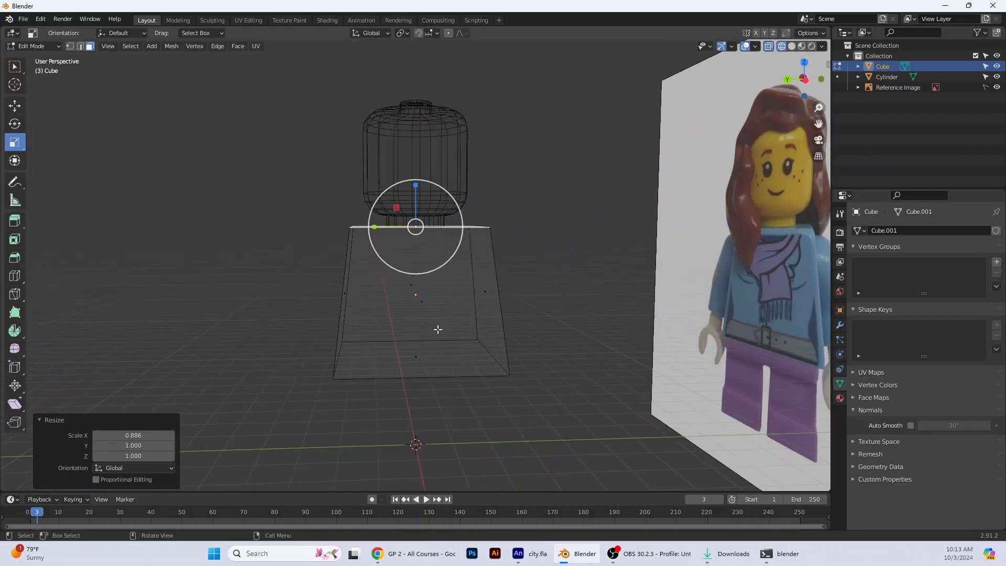
key("a")
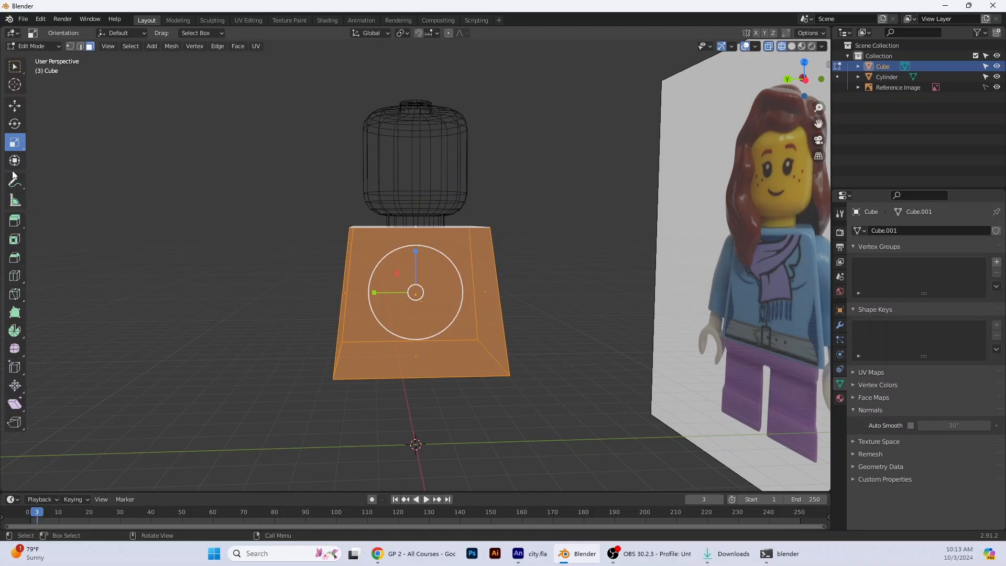
left_click_drag(374, 292, 394, 291)
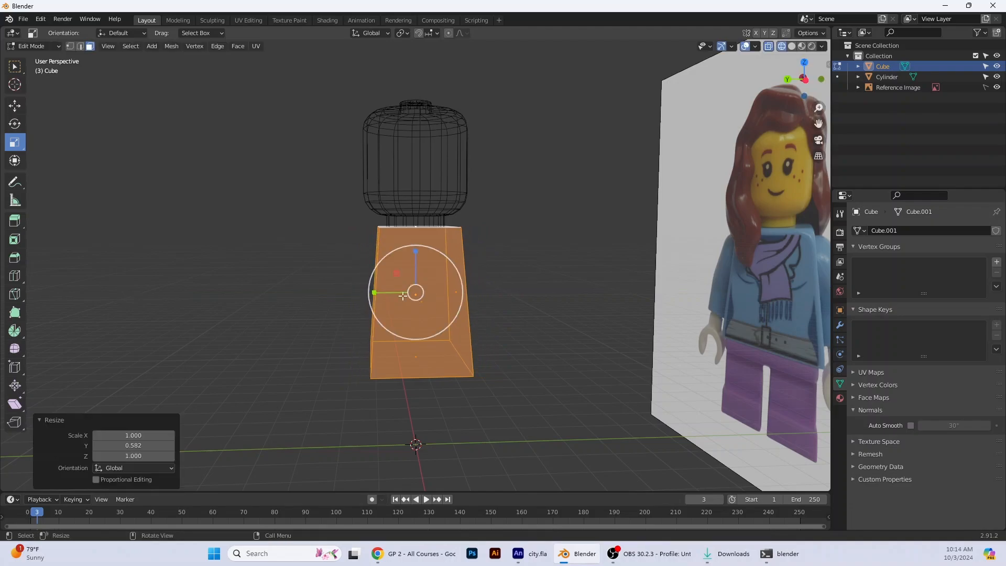
left_click(805, 79)
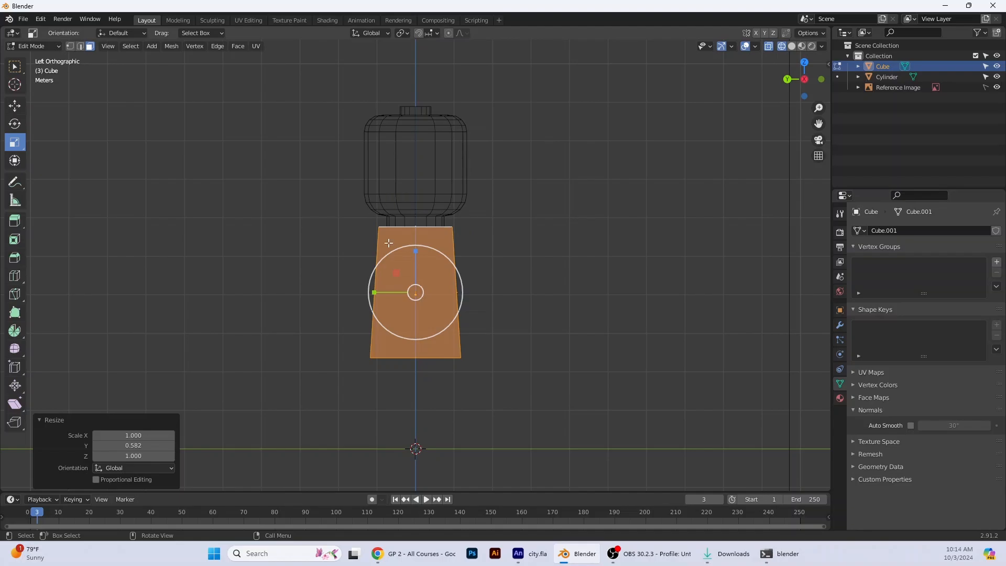
middle_click_drag(367, 412, 503, 424)
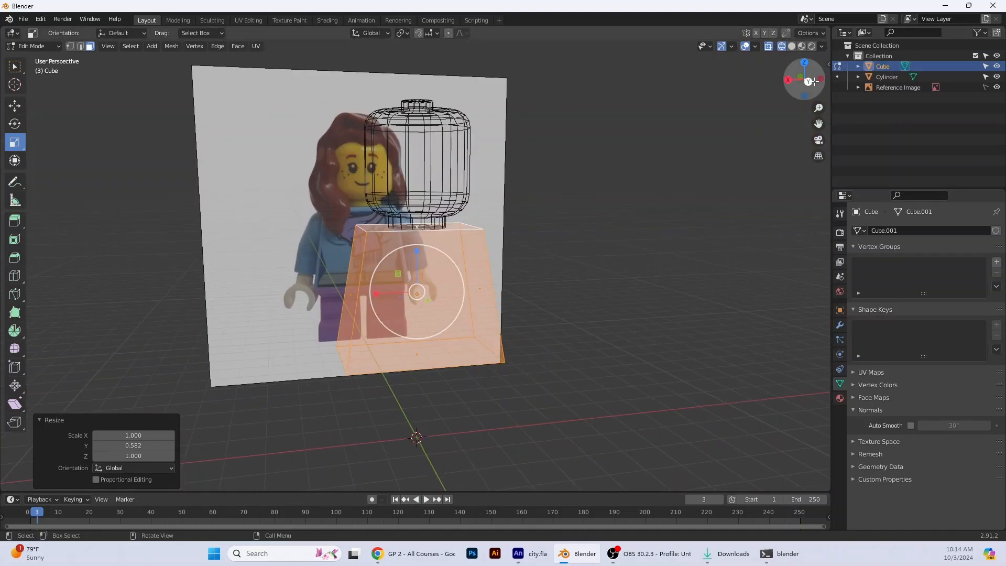
left_click(807, 81)
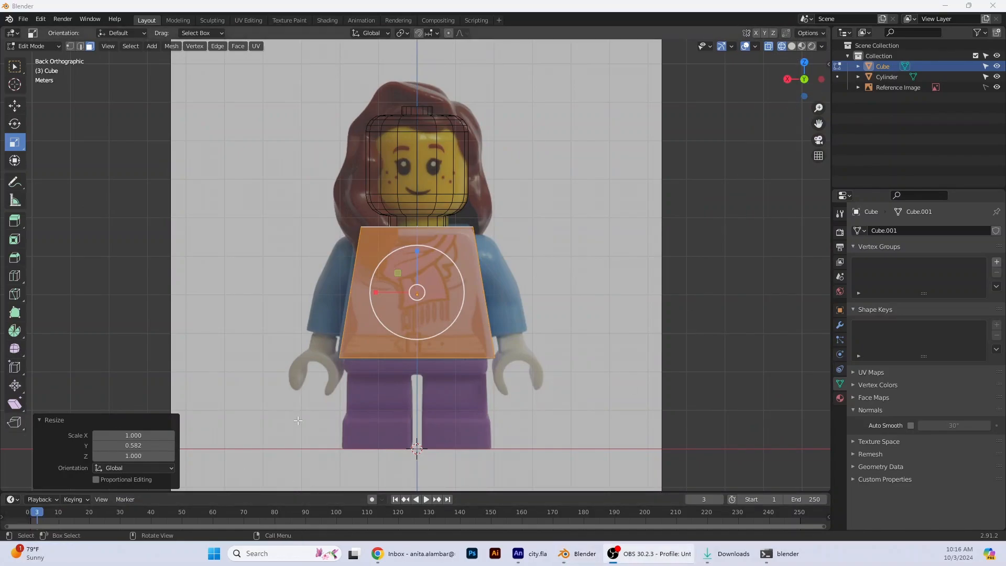
Select only the torso's bottom face and lower it about 0.0136 m along Z in the back view
left_click(481, 399)
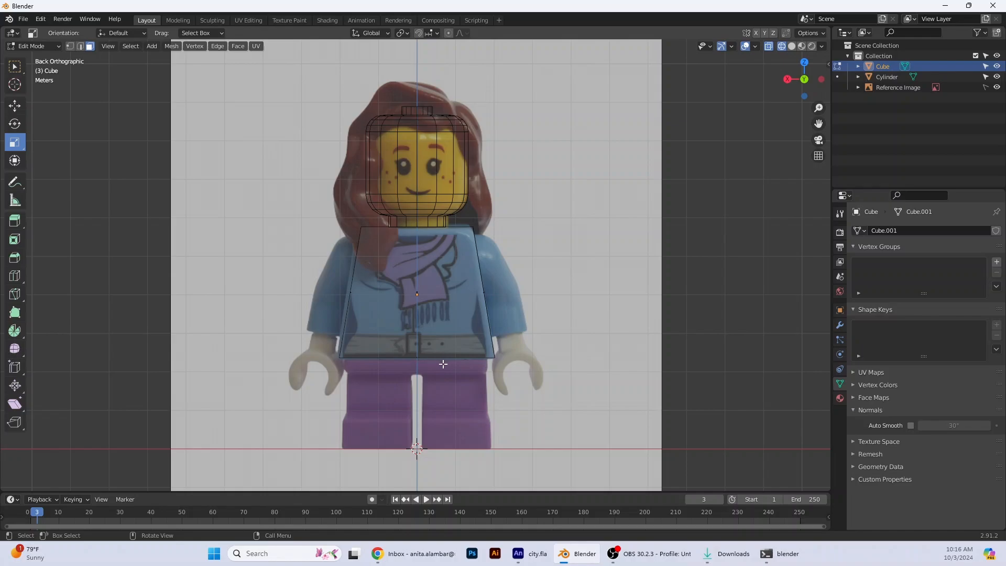
middle_click_drag(421, 390, 418, 355)
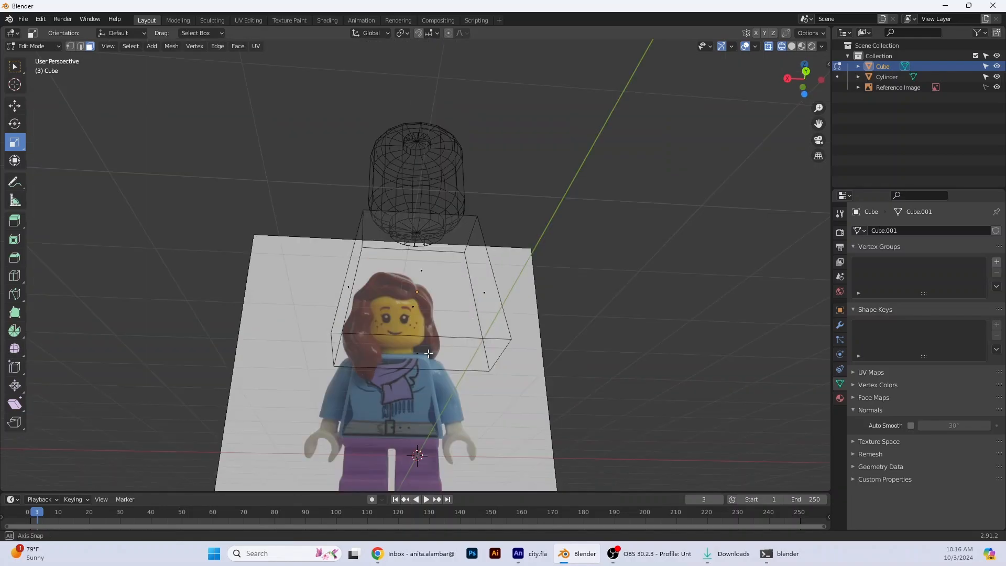
left_click(419, 354)
left_click(807, 71)
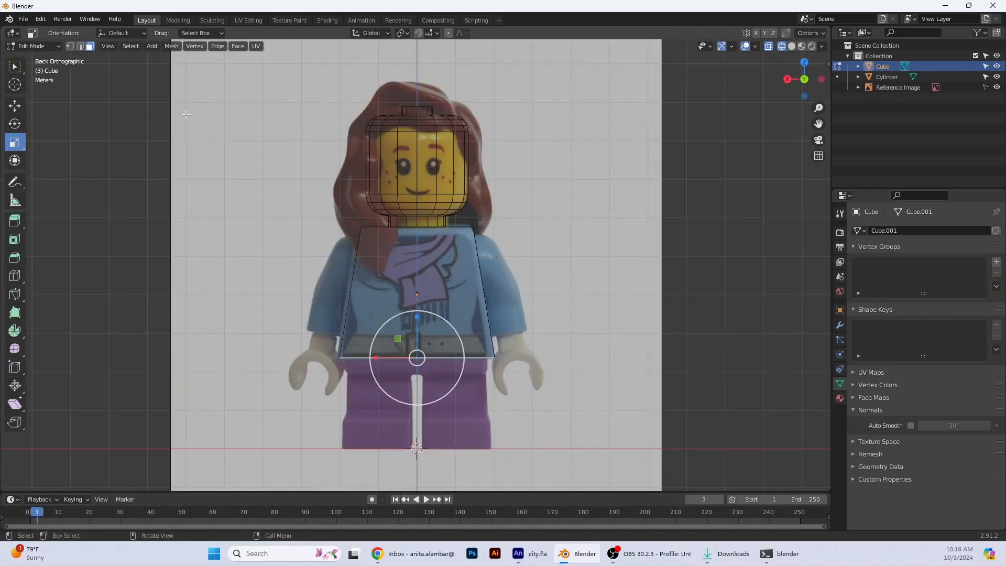
left_click(14, 105)
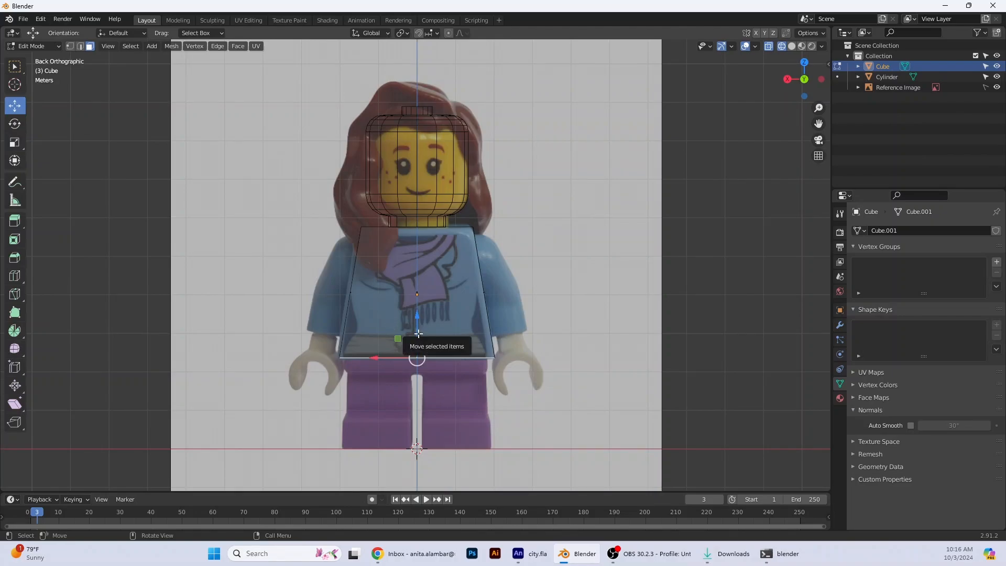
left_click_drag(418, 337, 418, 336)
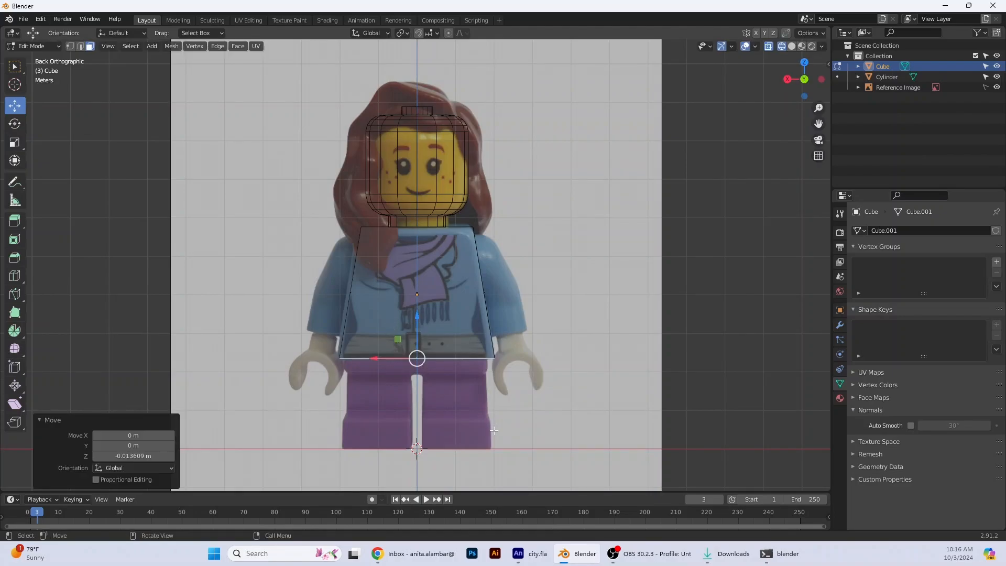
Reselect the torso's bottom face from below and raise it about 0.0136 m along Z in the back view
left_click(489, 428)
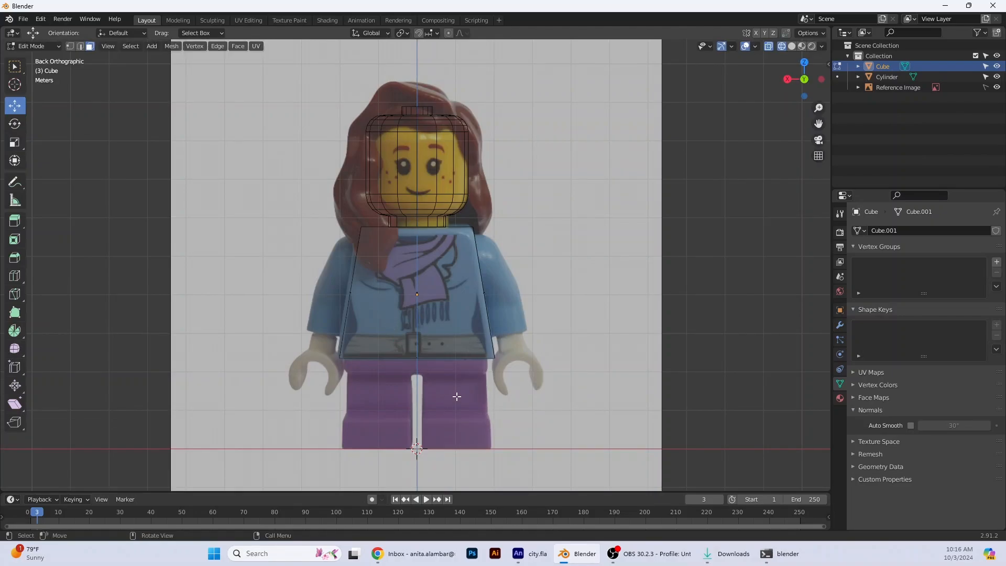
middle_click_drag(457, 396, 449, 371)
left_click(434, 363)
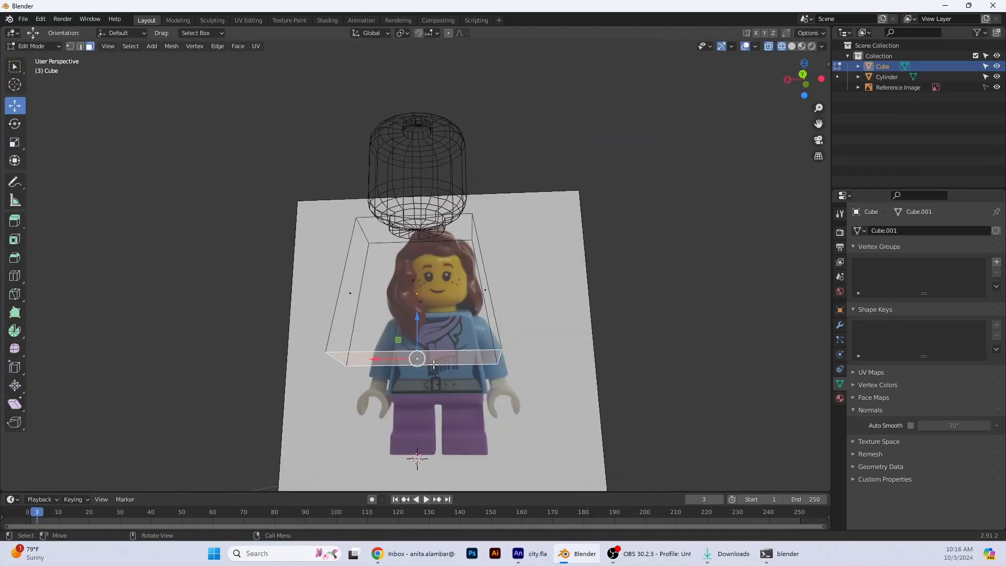
left_click(802, 74)
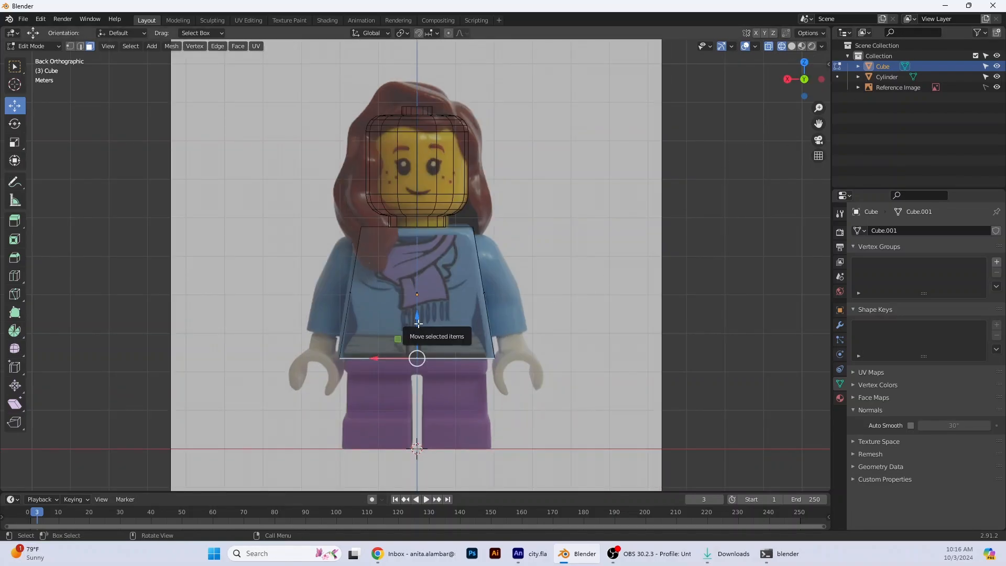
left_click_drag(418, 323, 417, 325)
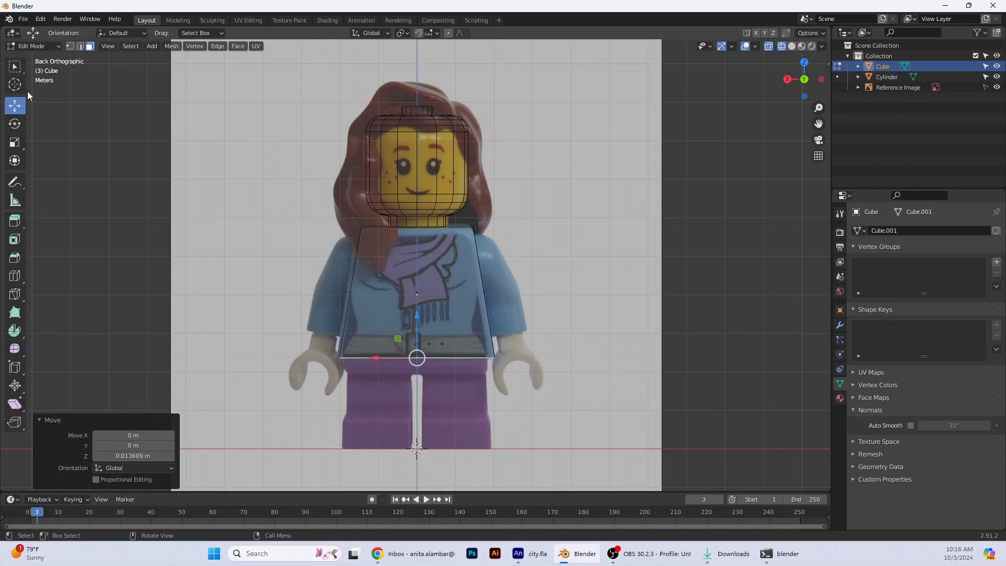
Return to Object Mode, view Lego2.png in Photo Gallery beside the model, and close the viewer
left_click(51, 48)
left_click(50, 58)
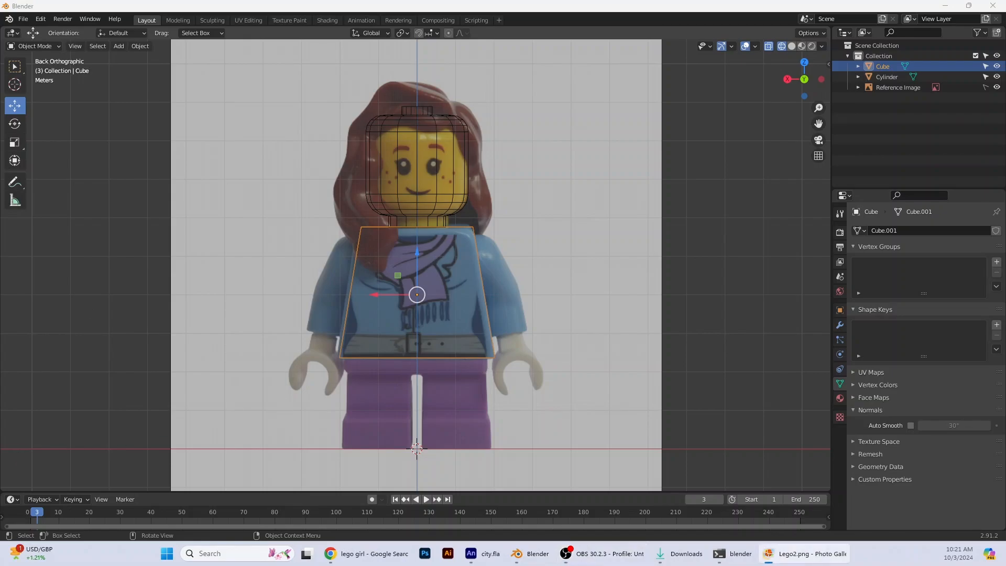
left_click_drag(555, 564, 747, 98)
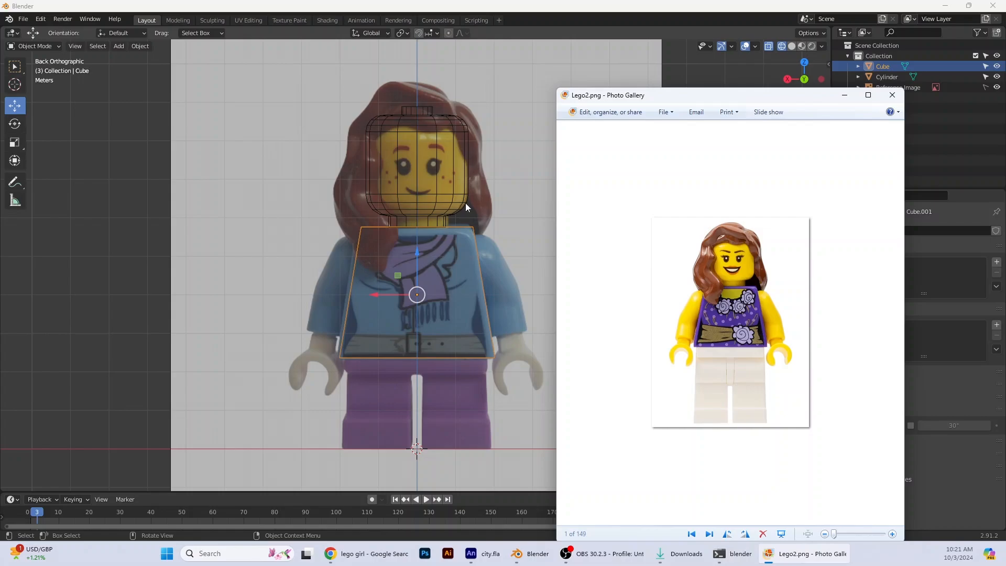
left_click(892, 95)
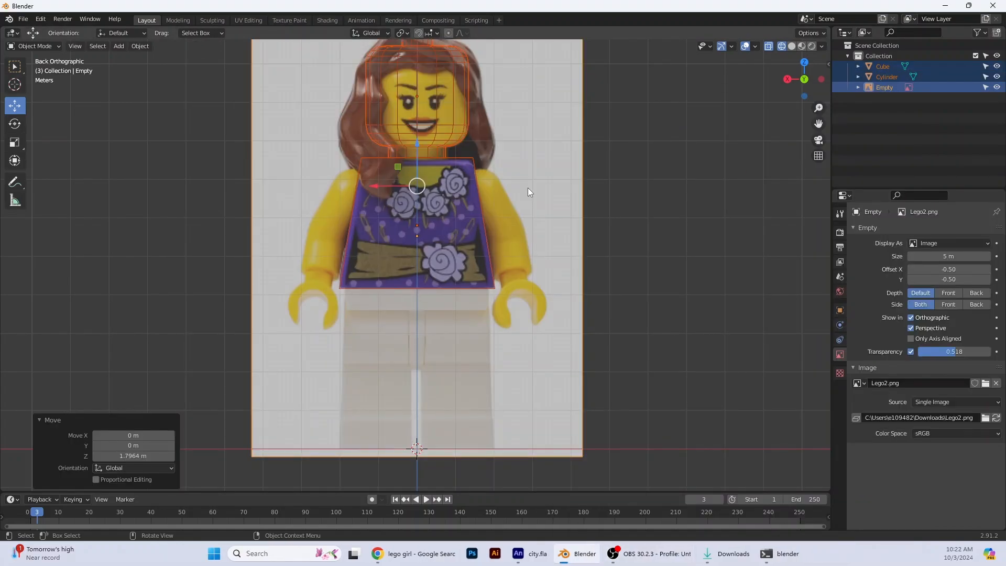
Rename the Lego2.png image empty to Reference Image and make it unselectable in the viewport
scroll(528, 192, "up", 1)
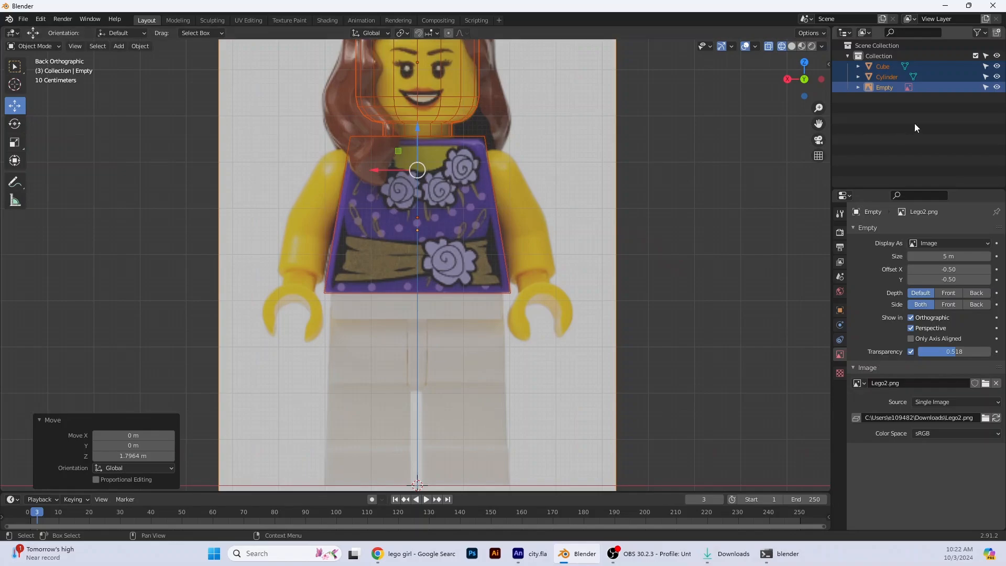
double_click(880, 87)
type("Reference")
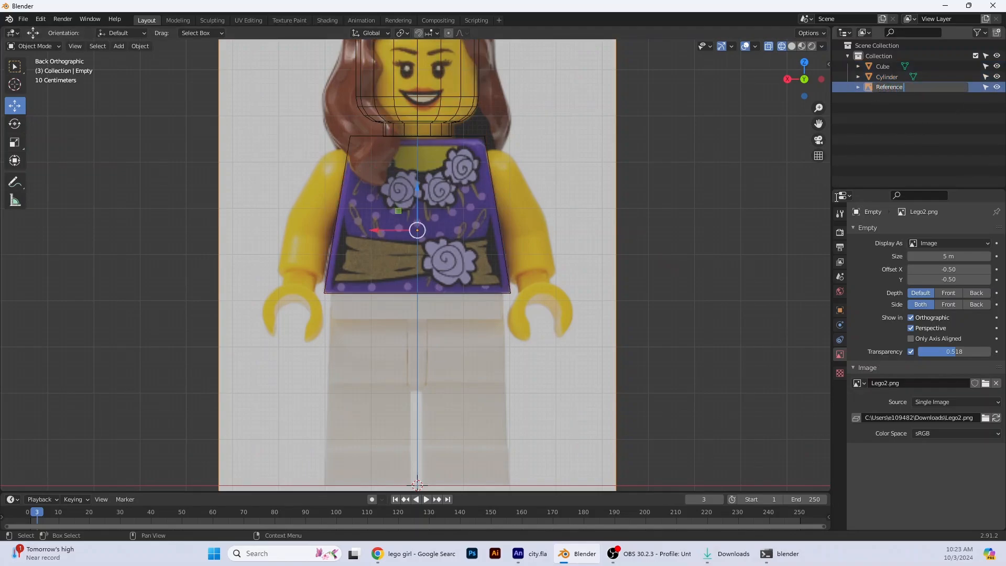
type(" Image")
key("Return")
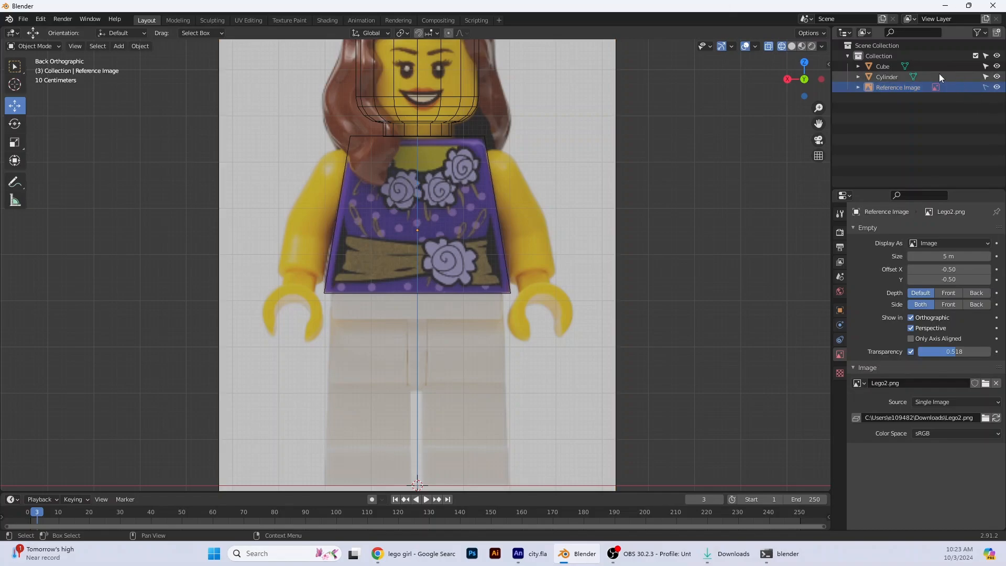
Rename the cube object that forms the body to Torso
left_click(873, 65)
double_click(877, 66)
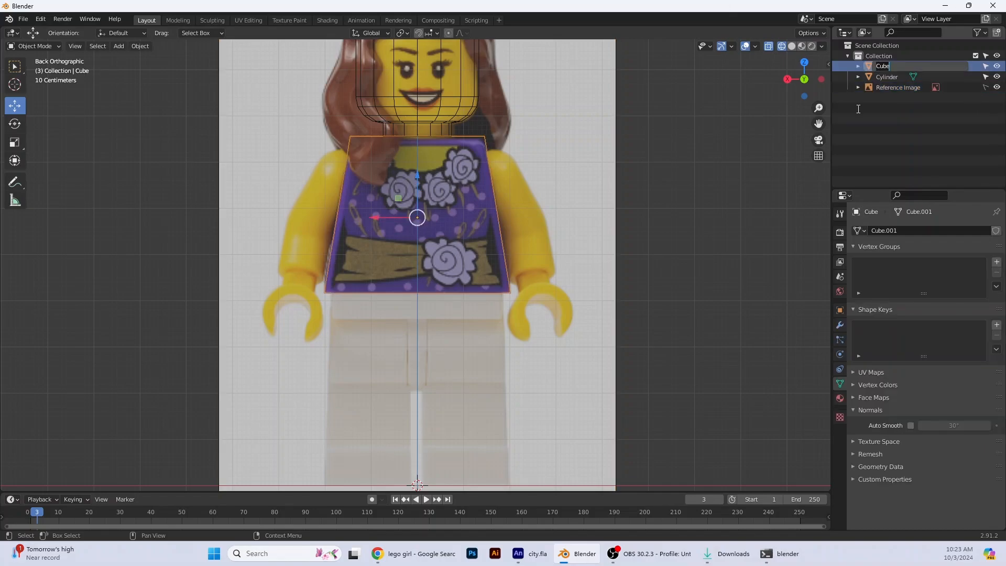
type("Torso")
key("Return")
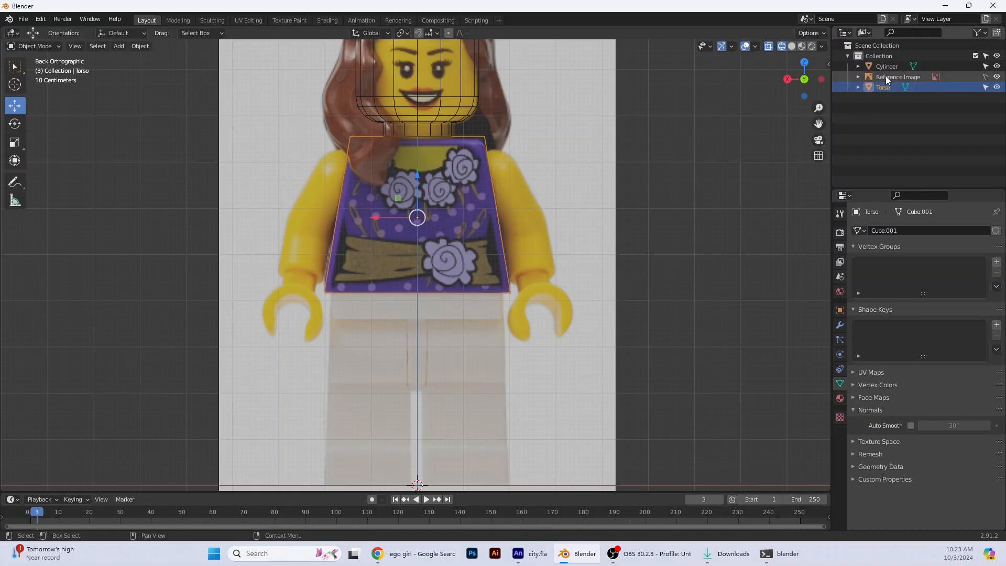
Rename the cylinder object to Head
left_click(889, 67)
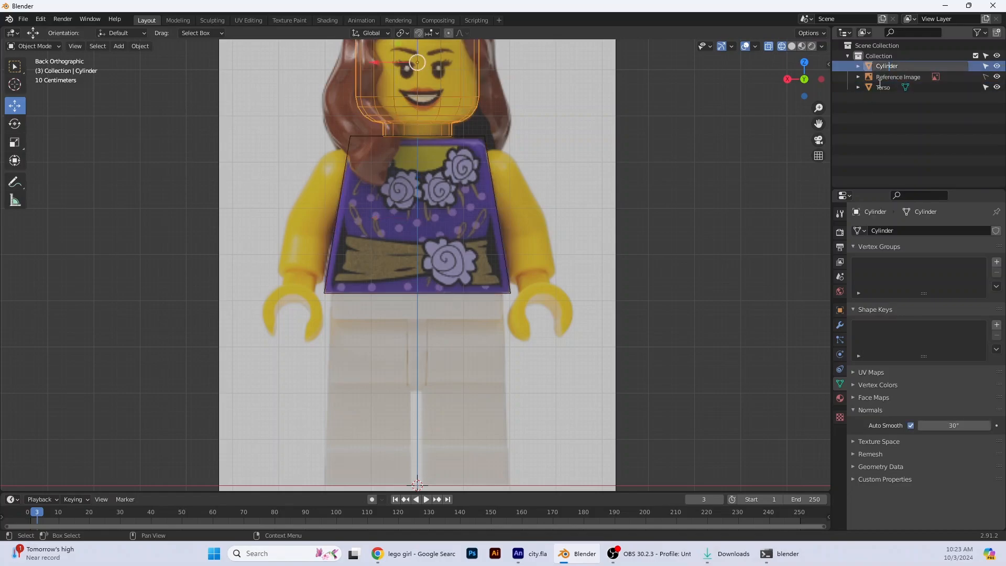
left_click_drag(906, 61, 825, 110)
type("hEAD")
key("BackSpace")
key("BackSpace")
key("BackSpace")
key("BackSpace")
type("Head")
key("Return")
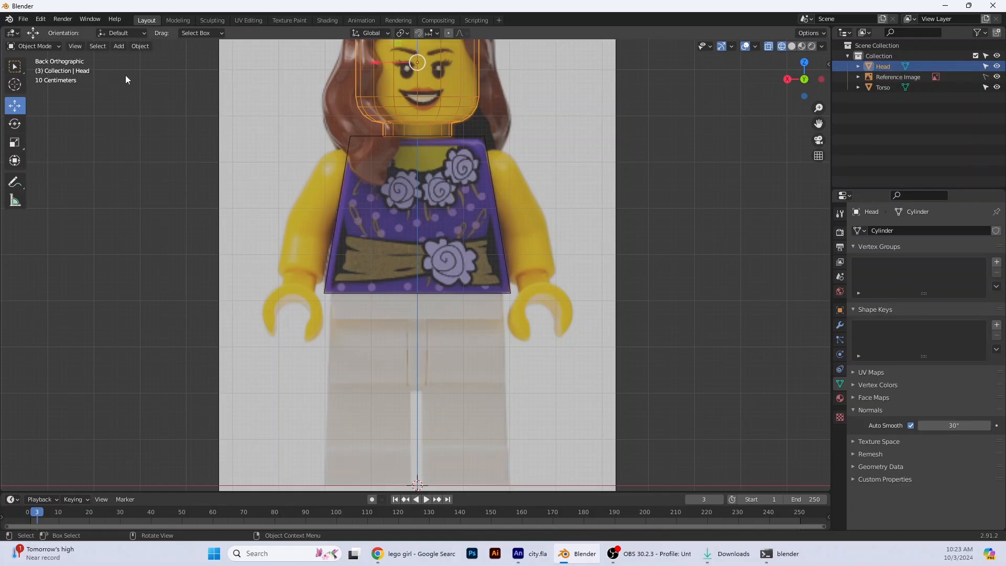
Add a mesh cube and raise it about 3.164 m along Z to just below the torso
left_click(126, 47)
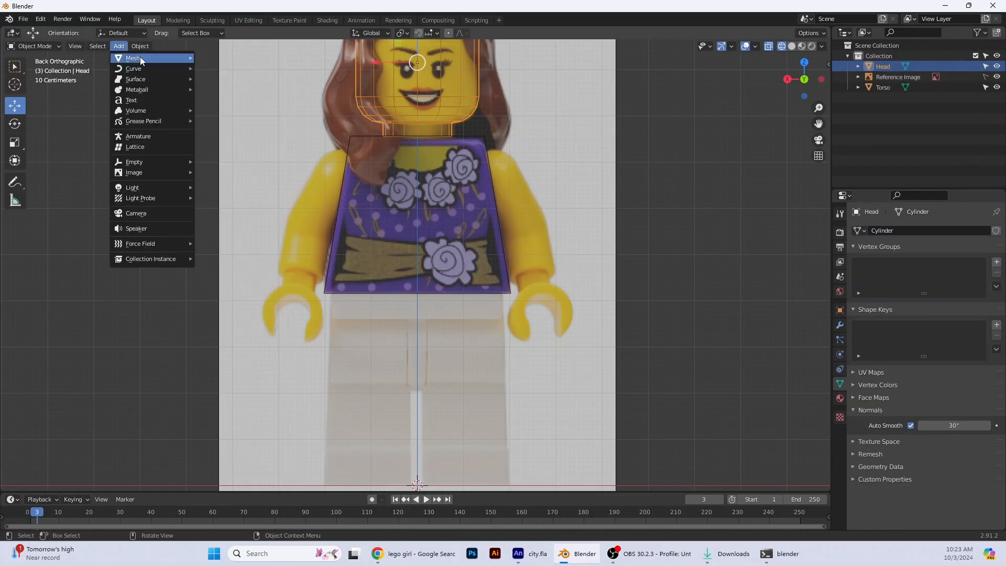
mouse_move(140, 58)
left_click(231, 70)
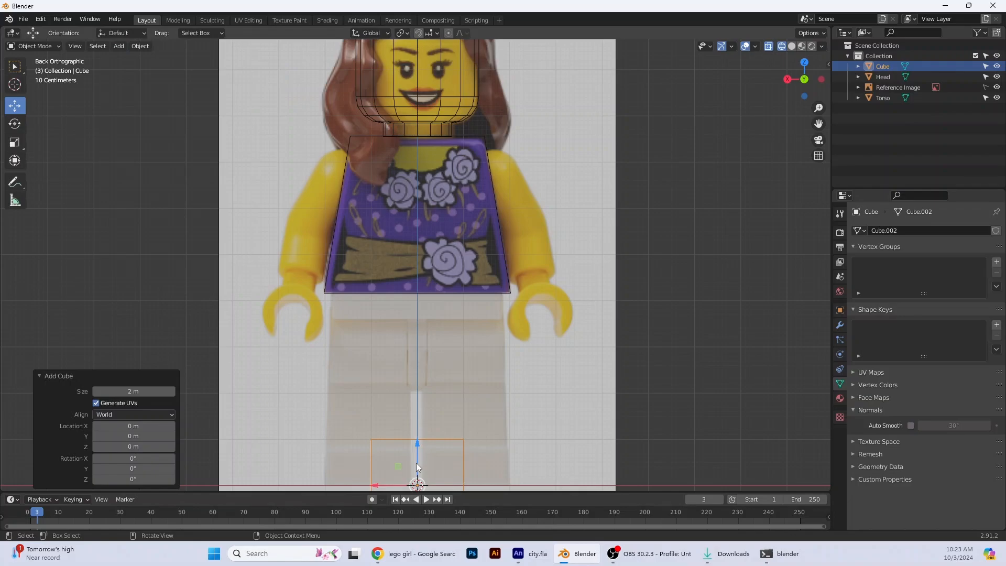
key("g")
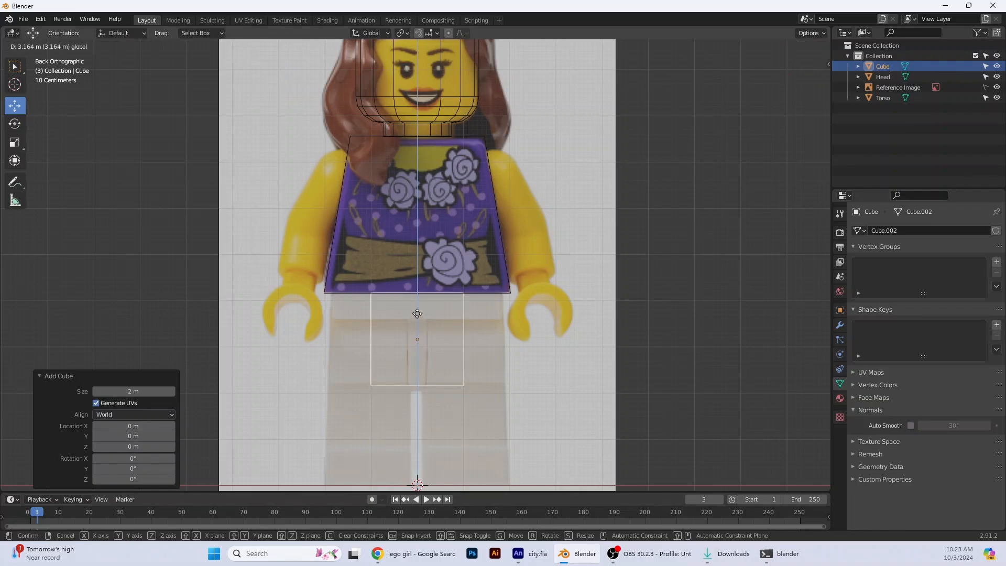
left_click(417, 313)
Fit the new cube to the waistband by widening it along X, scaling Z by 0.246 and raising it about 0.703 m against the torso
left_click(15, 142)
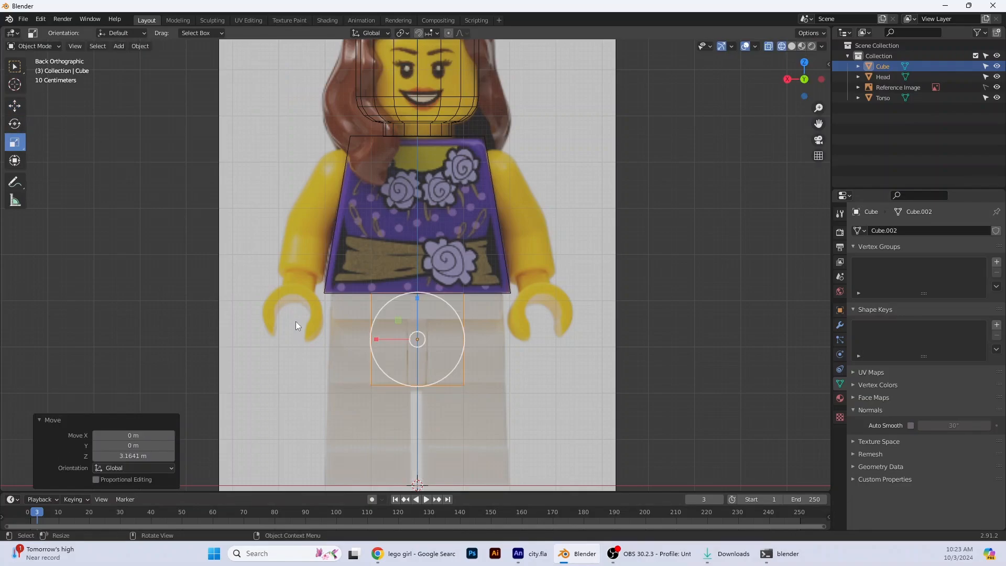
left_click_drag(378, 339, 341, 342)
mouse_move(419, 297)
left_mouse_down()
mouse_move(416, 330)
mouse_move(409, 287)
left_mouse_up()
key("ctrl+z")
key("ctrl+z")
key("g")
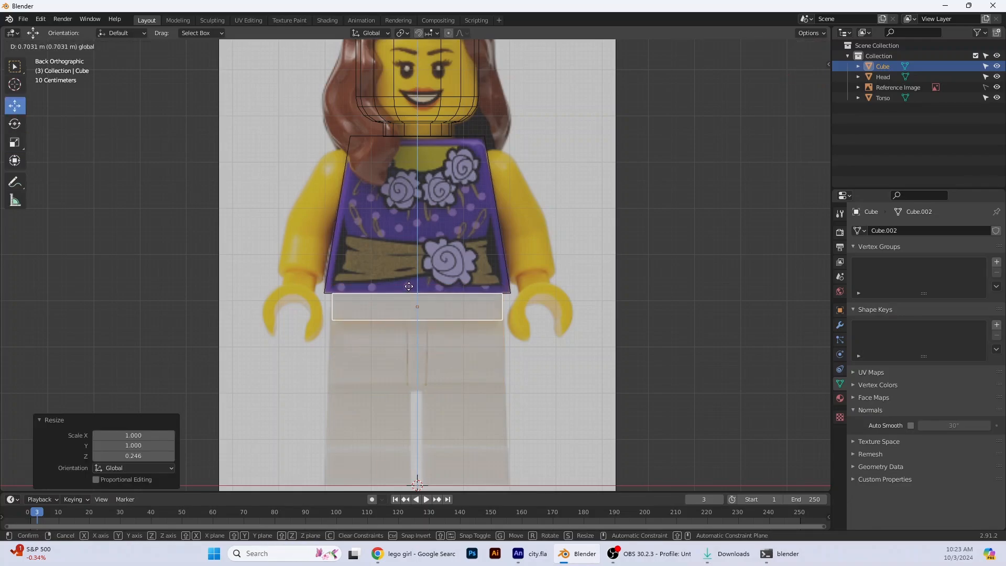
left_click(409, 287)
Switch the viewport to solid shading and check the deselected hip block against the torso in the back view
mouse_move(409, 286)
middle_mouse_down()
mouse_move(523, 391)
mouse_move(644, 326)
mouse_move(708, 268)
mouse_move(662, 299)
middle_mouse_up()
left_click(789, 78)
key("shift+z")
left_click(593, 268)
scroll(593, 268, "down", 1)
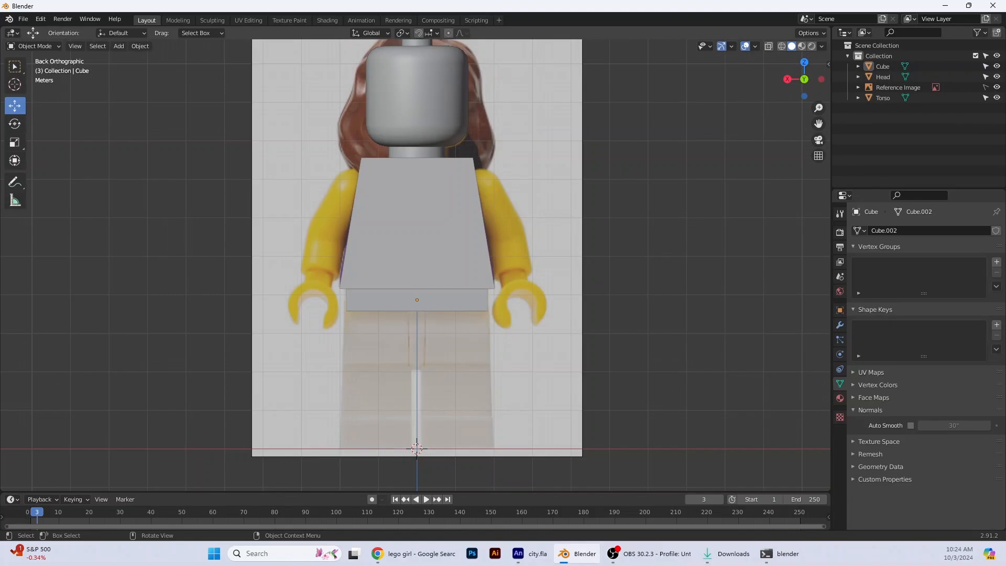
Select the hip block and scale it along Y by 0.950 so it sits slightly inside the torso's depth
middle_click_drag(485, 294, 381, 295)
left_click(423, 309)
left_click(14, 142)
left_click(810, 80)
left_click_drag(374, 300, 377, 299)
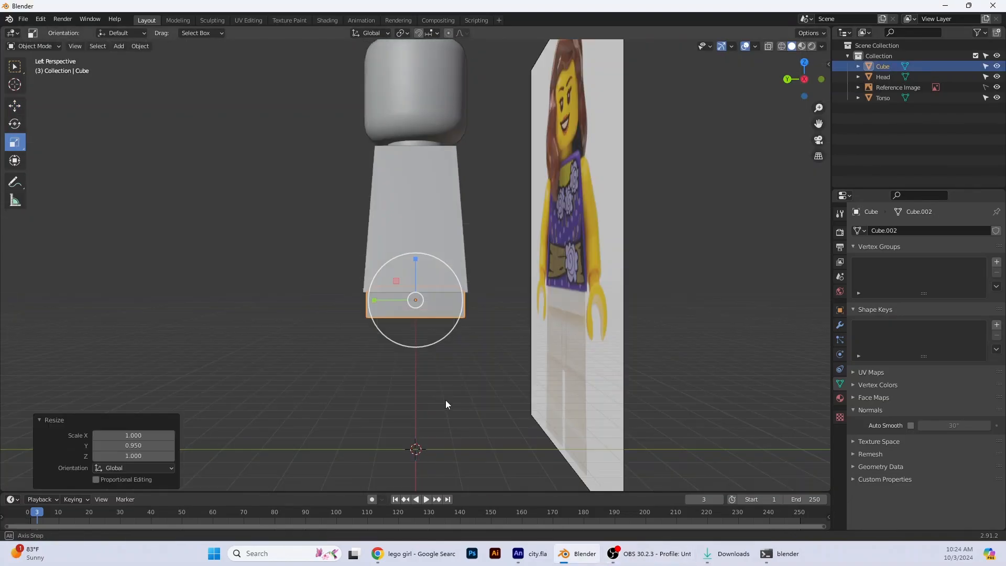
middle_click_drag(445, 400, 576, 367)
key("ctrl+KP_1")
Bevel the edges of the torso's large back face by about 0.11 m with 3 segments in Edit Mode
left_click(416, 236)
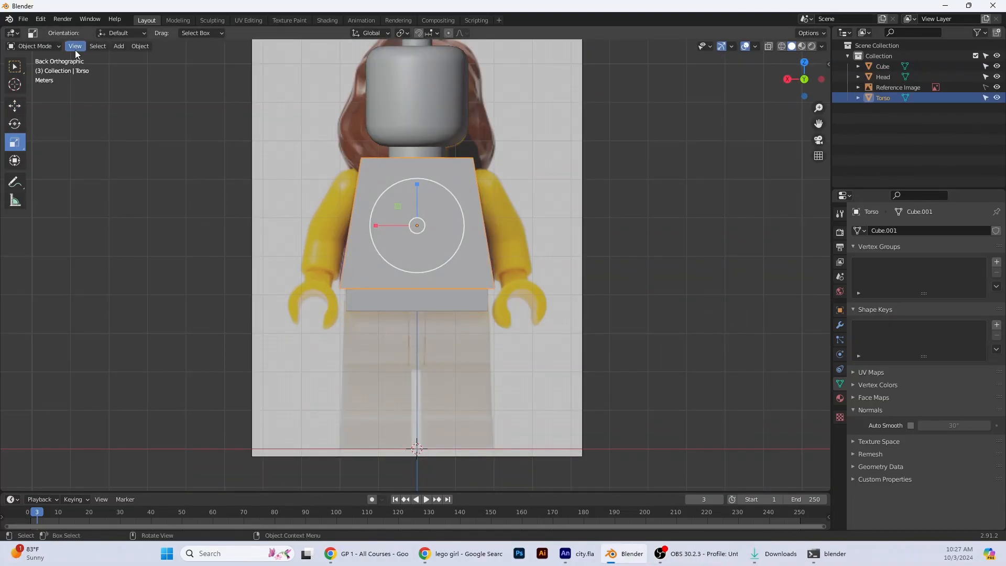
left_click(34, 46)
left_click(39, 67)
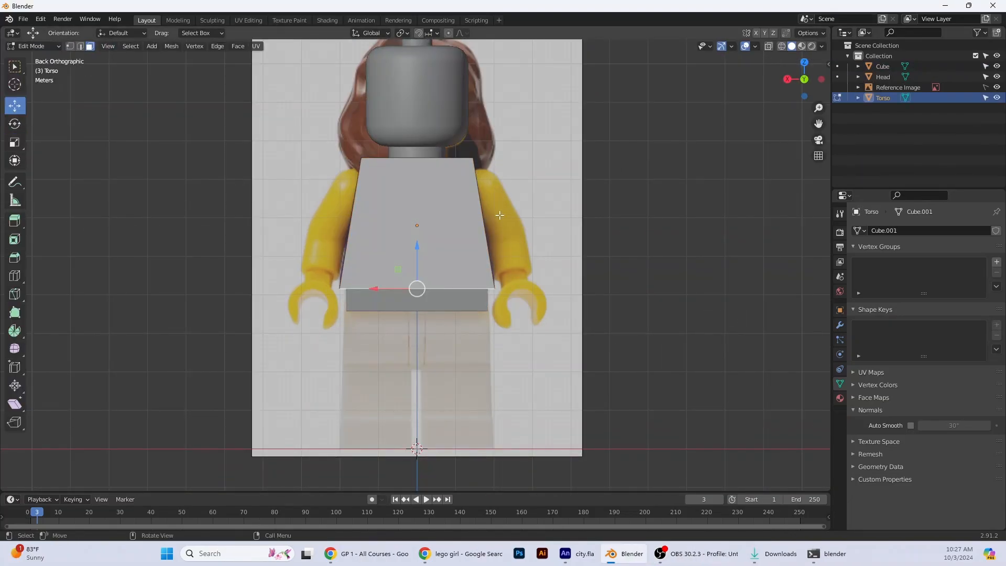
left_click(447, 223)
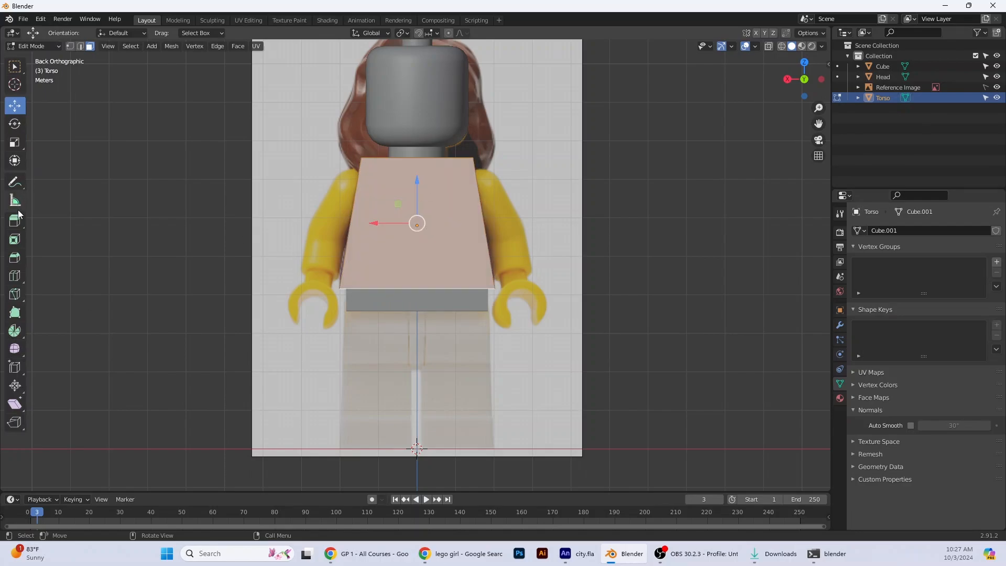
left_click(15, 258)
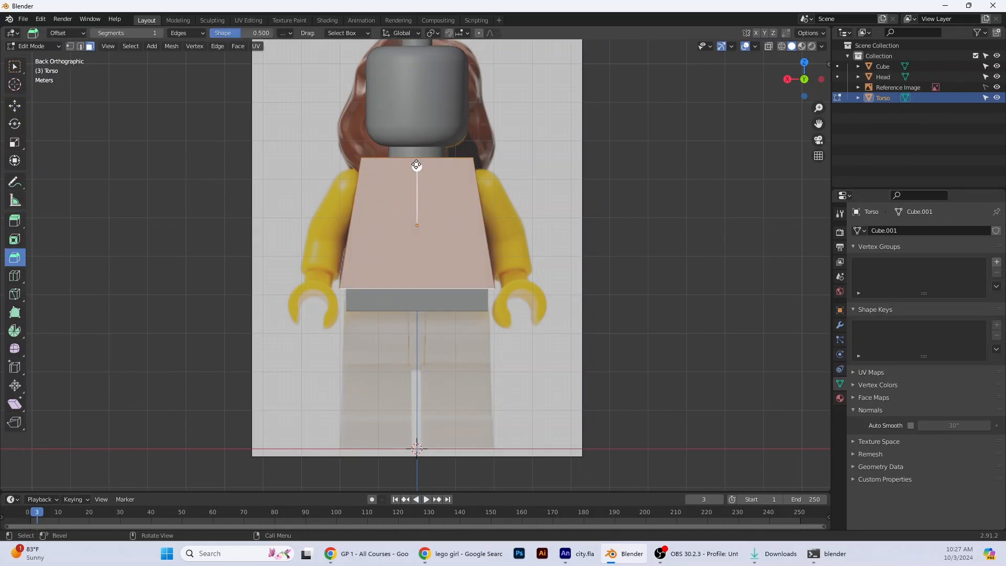
left_click_drag(416, 166, 412, 156)
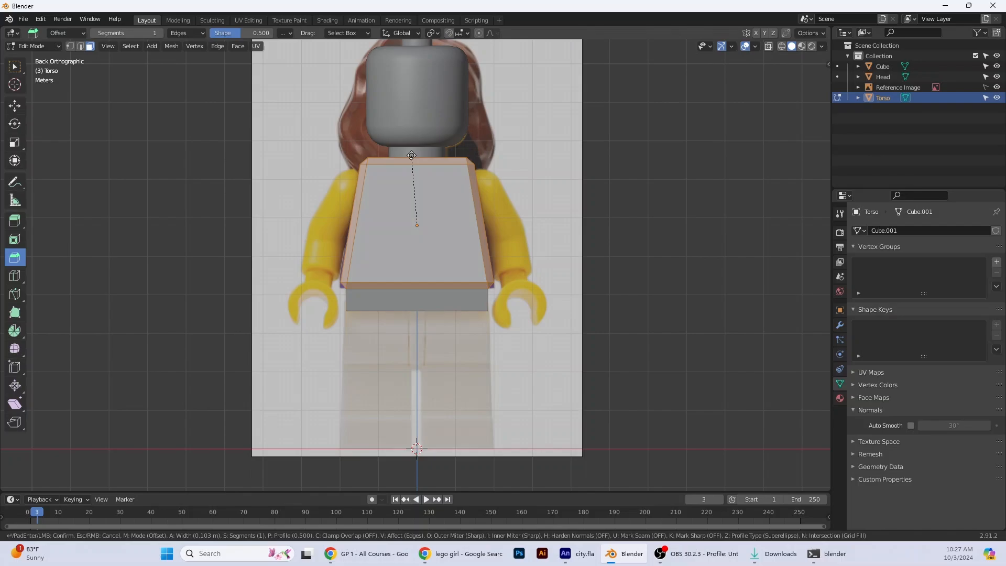
scroll(412, 155, "up", 1)
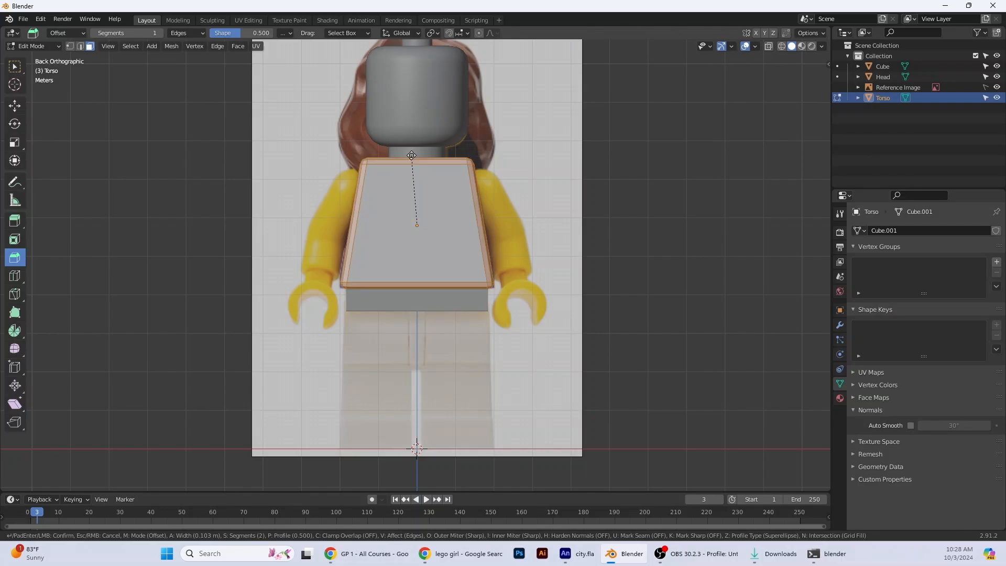
left_click_drag(412, 155, 413, 155)
scroll(412, 155, "up", 1)
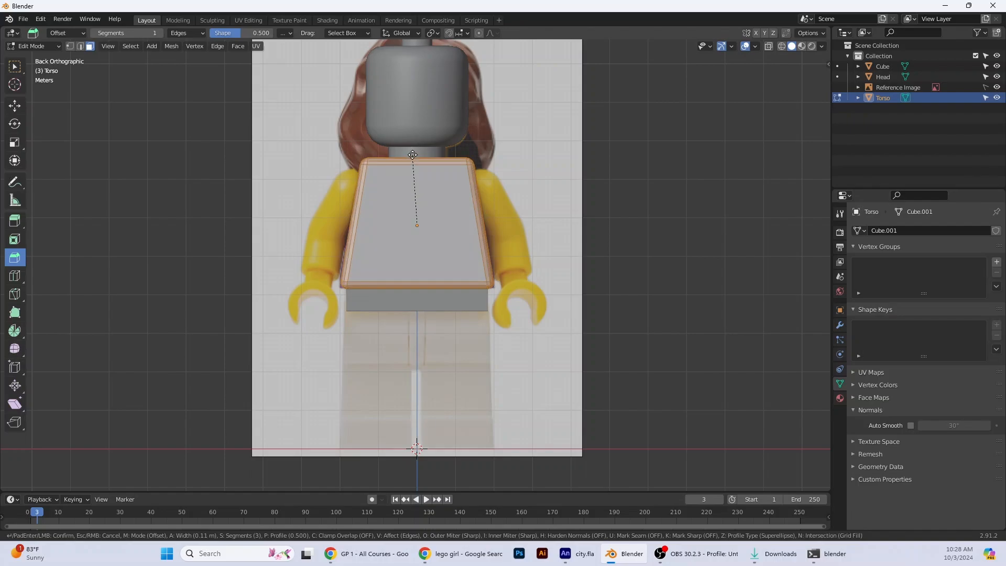
left_click_drag(413, 156, 412, 155)
Return the torso to Object Mode, shade it smooth and enable Auto Smooth at 31.2°
middle_click_drag(583, 198, 530, 260)
left_click(49, 47)
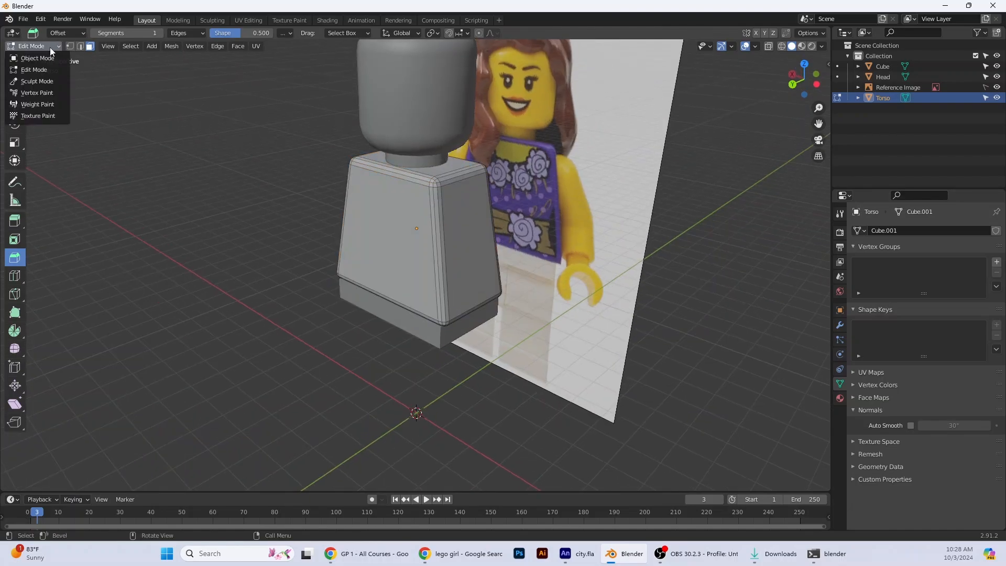
left_click(31, 58)
right_click(360, 200)
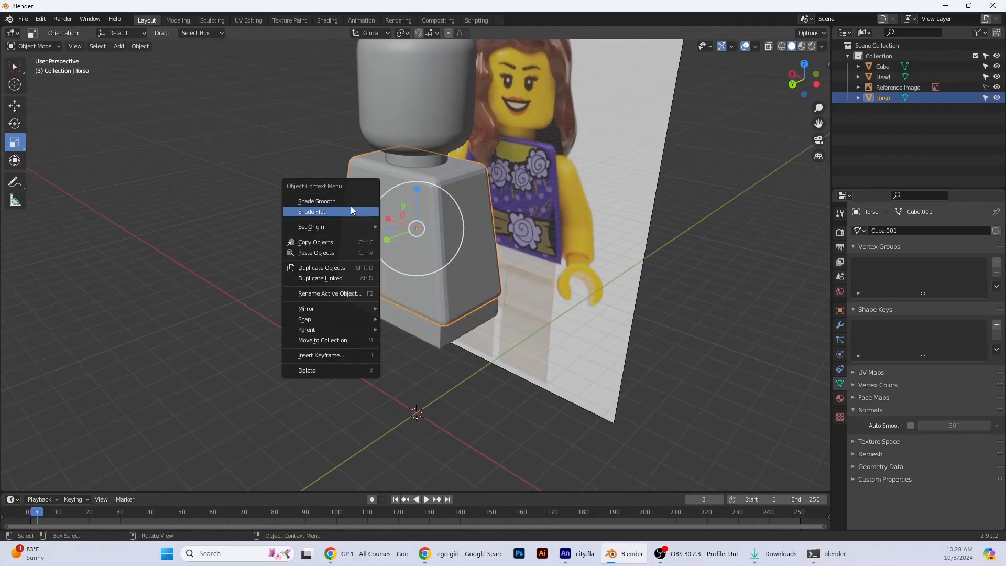
left_click(351, 206)
middle_click_drag(351, 206, 577, 336)
left_click(911, 425)
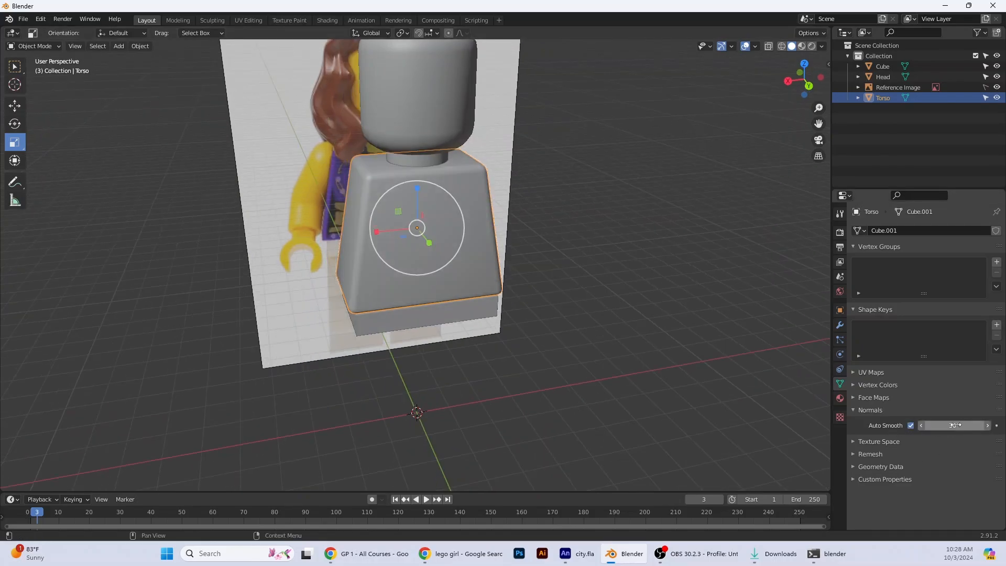
left_click_drag(955, 425, 959, 425)
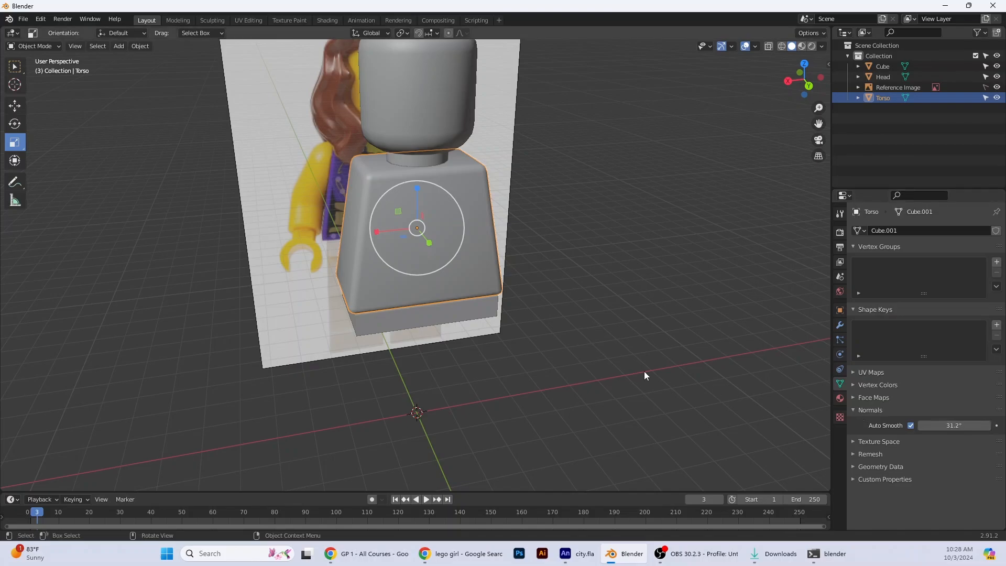
In the back view, add a 16-vertex mesh cylinder and raise it about 2.014 m along Z into the leg area
middle_click_drag(643, 371, 584, 317)
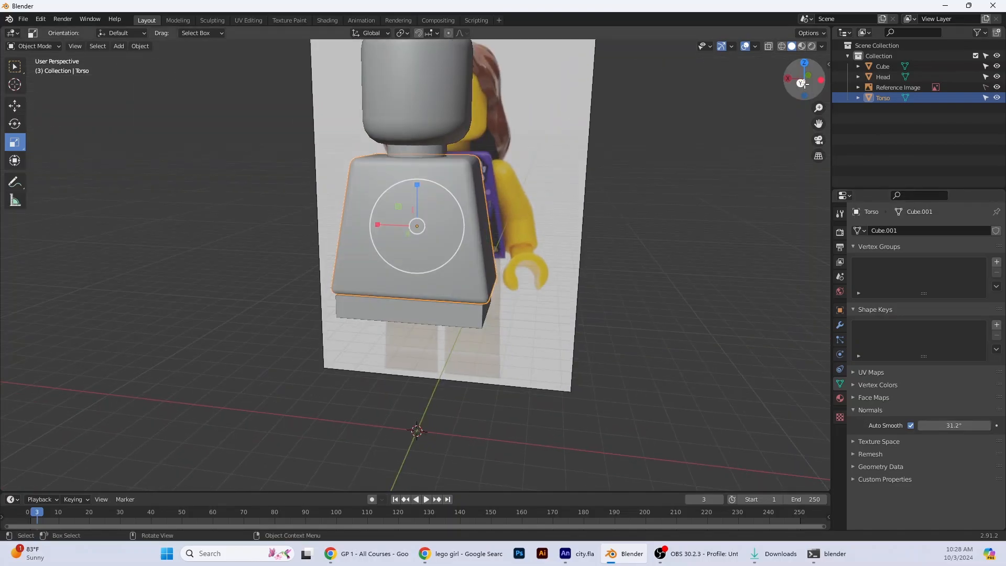
left_click(800, 83)
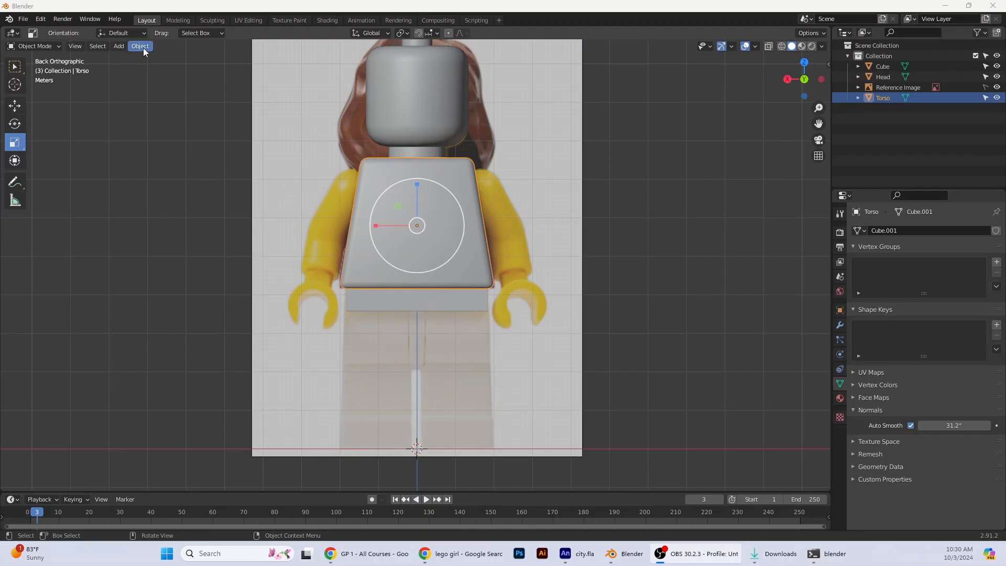
left_click(119, 46)
mouse_move(141, 58)
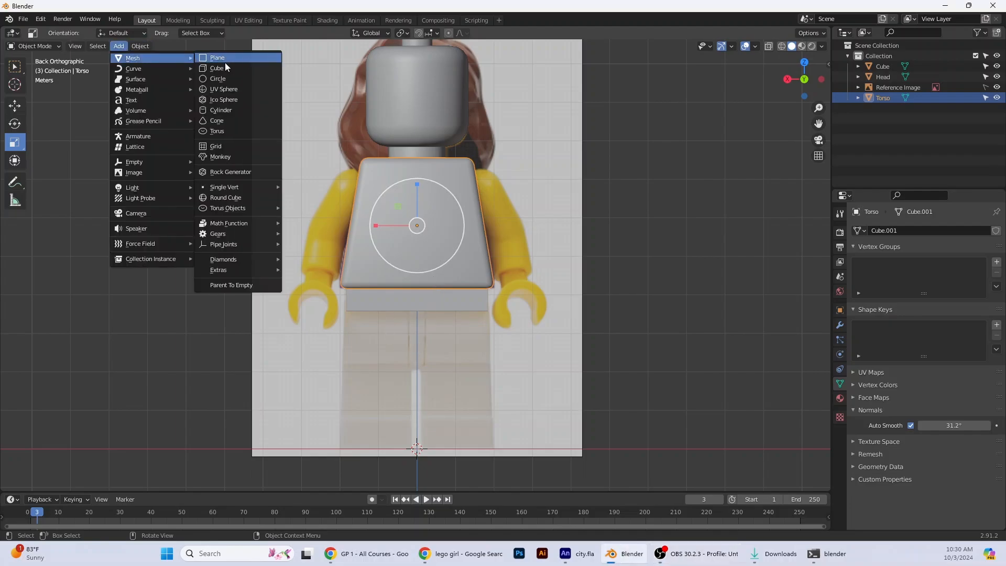
left_click(227, 111)
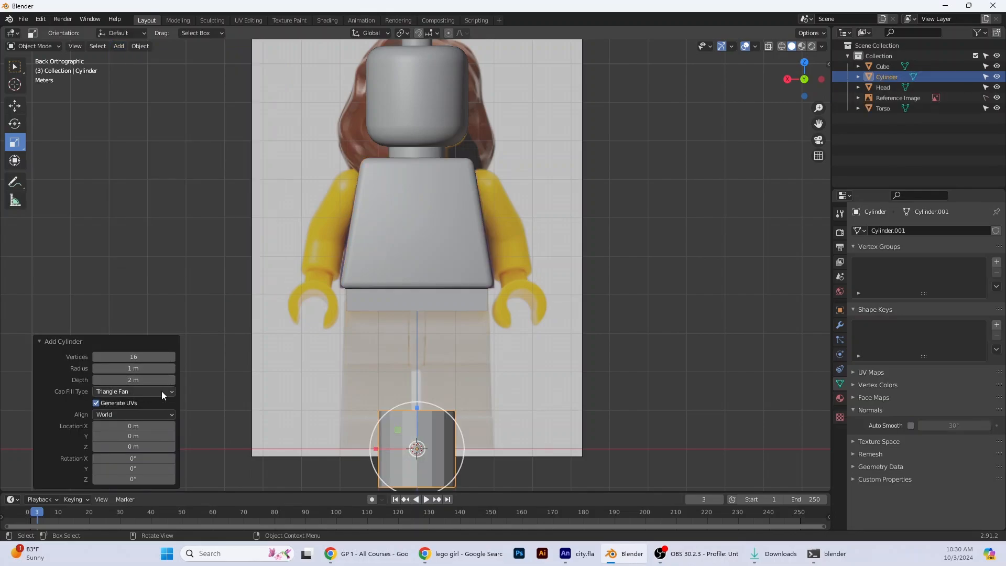
left_click(15, 105)
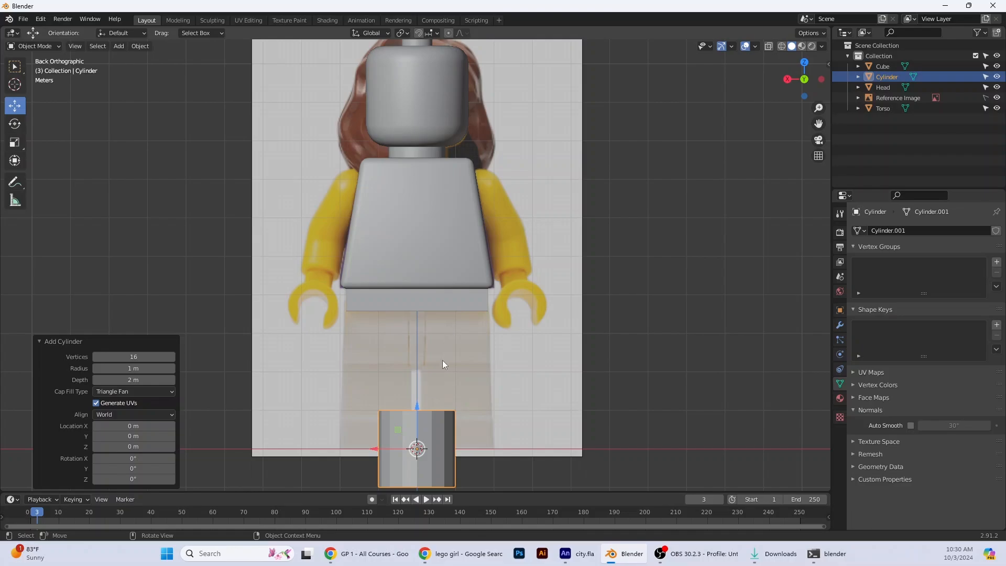
left_click_drag(419, 425, 410, 353)
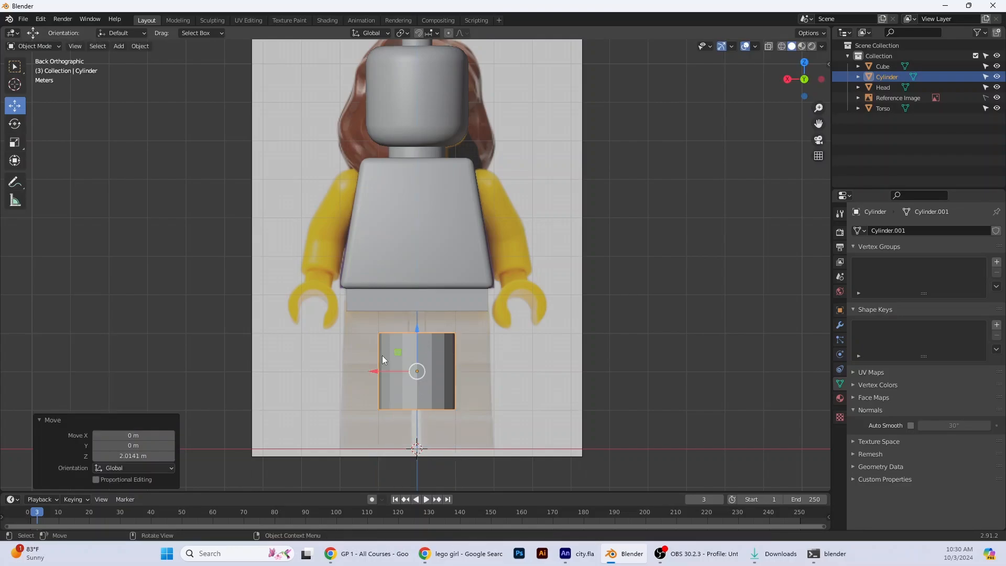
Rotate the cylinder 90° in the back view so it lies sideways, and raise it about 0.558 m to the hip block
left_click(15, 124)
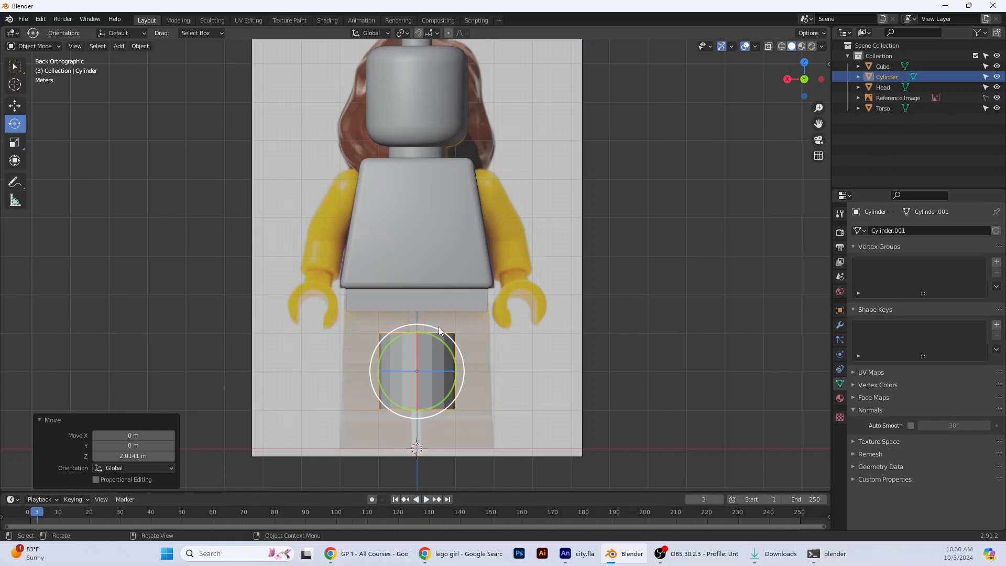
left_click_drag(438, 326, 508, 425, "ctrl")
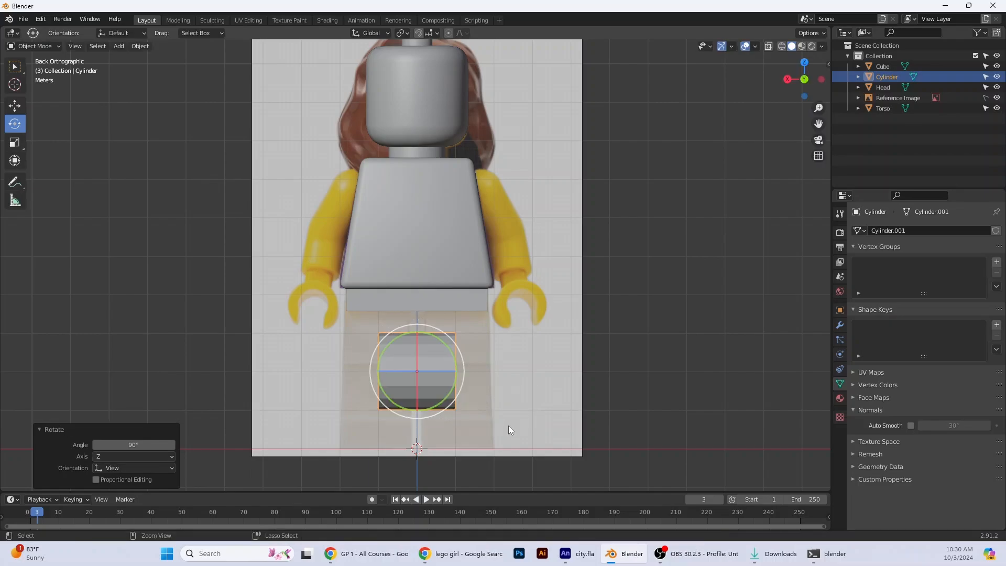
left_click(14, 105)
left_click_drag(416, 344, 416, 323)
Scale the cylinder uniformly by 0.525 and raise it about 0.476 m along Z to the underside of the hip block
left_click(17, 147)
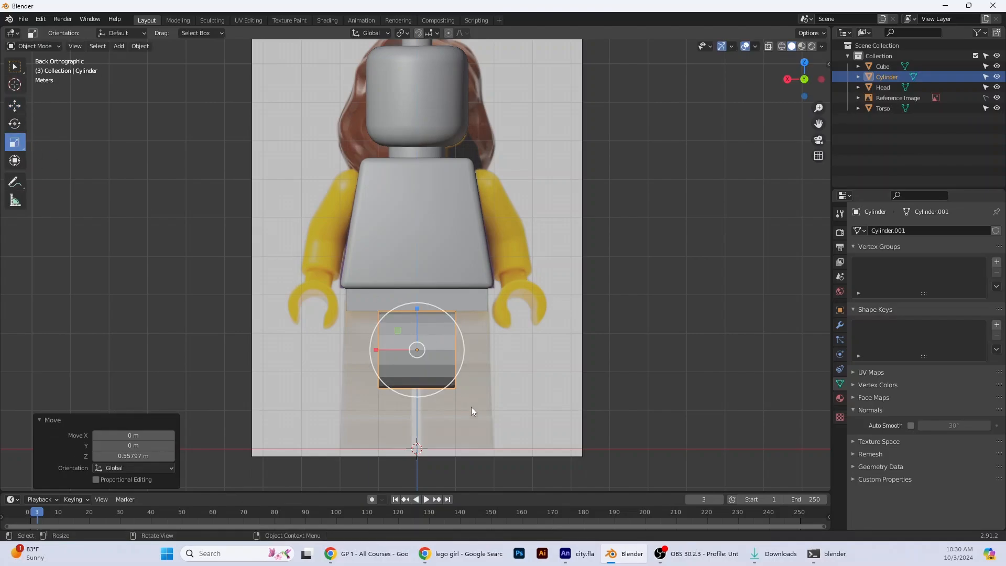
left_click_drag(420, 393, 418, 374)
left_click(15, 106)
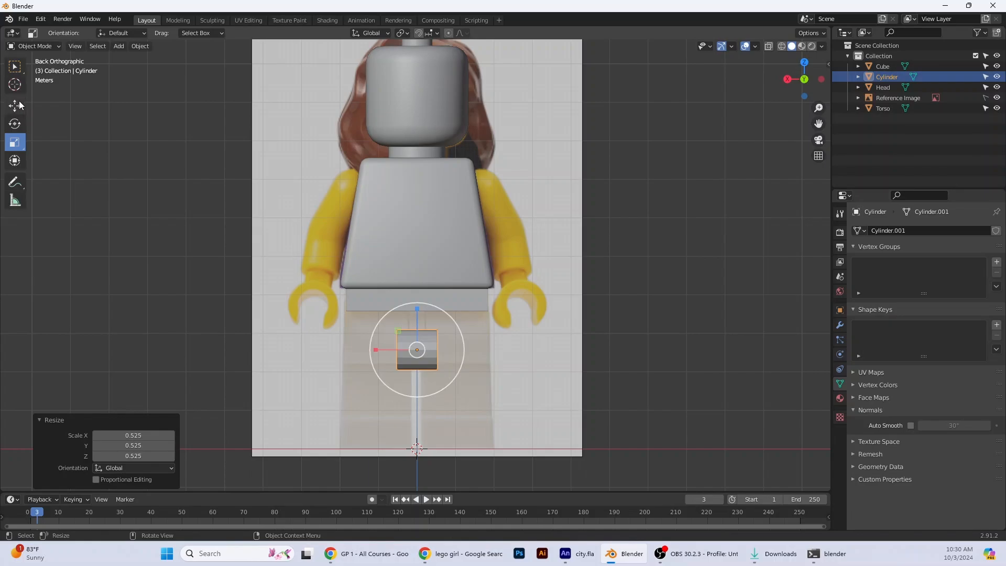
left_click_drag(418, 329, 418, 304)
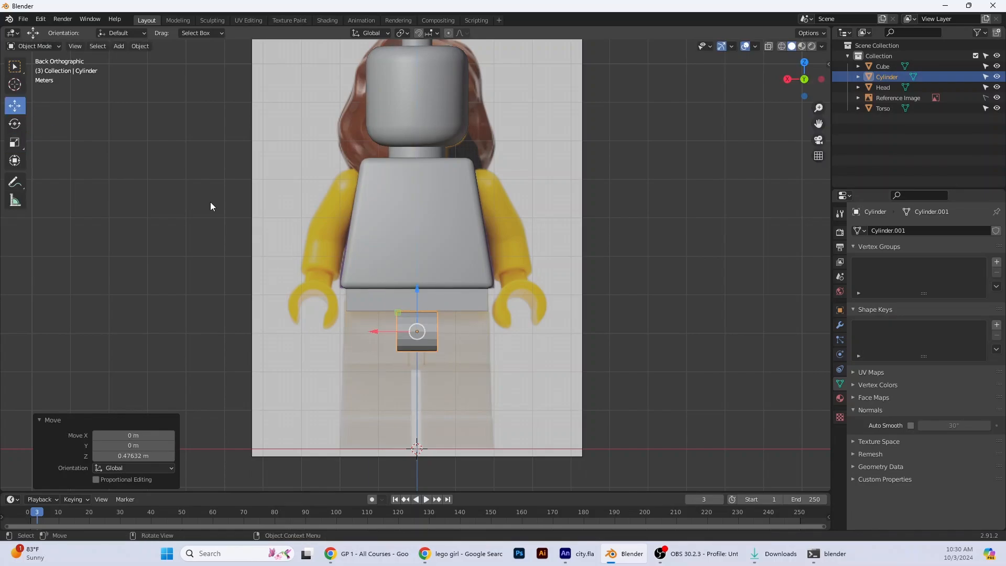
Enlarge the cylinder and readjust its height under the hip block, finishing with a uniform scale of 1.037
left_click(15, 142)
left_click_drag(429, 378, 432, 392)
left_click(15, 105)
left_click_drag(418, 320, 418, 326)
left_click_drag(418, 325, 418, 314)
left_click(15, 142)
left_click_drag(451, 356, 453, 358)
Narrow the cylinder along X to the width of the centre strip between the legs, finishing with an X scale of 0.654
scroll(451, 356, "up", 6)
middle_click_drag(530, 430, 550, 314)
left_click(800, 68)
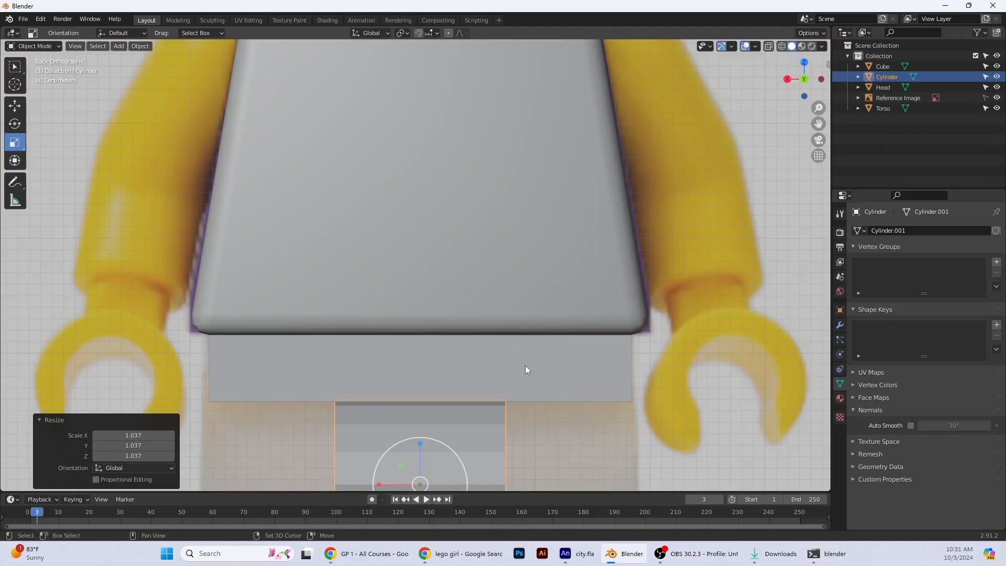
middle_click_drag(546, 397, 520, 230, "shift")
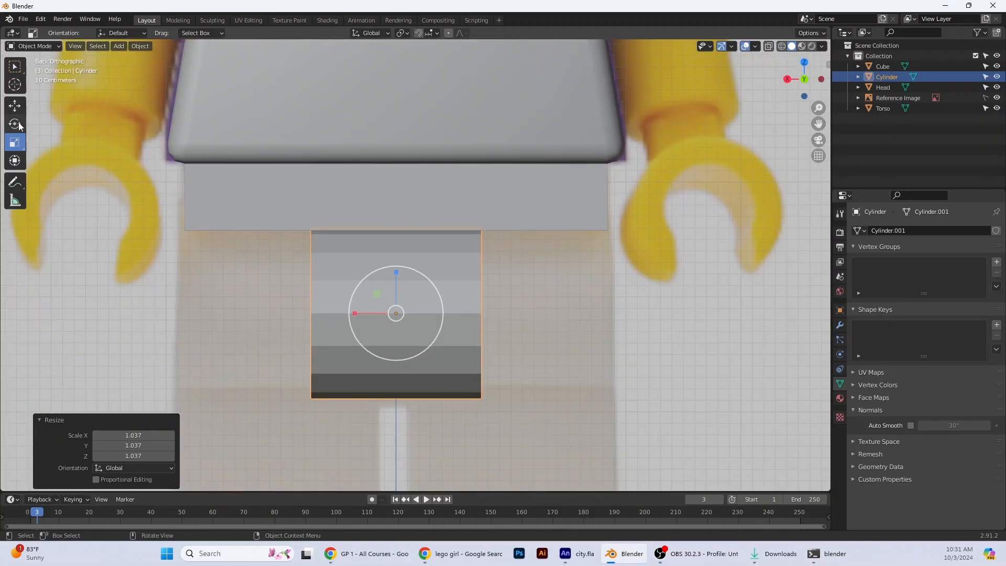
left_click_drag(356, 312, 373, 314)
Switch to wireframe shading and raise the cylinder about 0.064 m along Z so it overlaps the hip block's lower edge
left_click(782, 46)
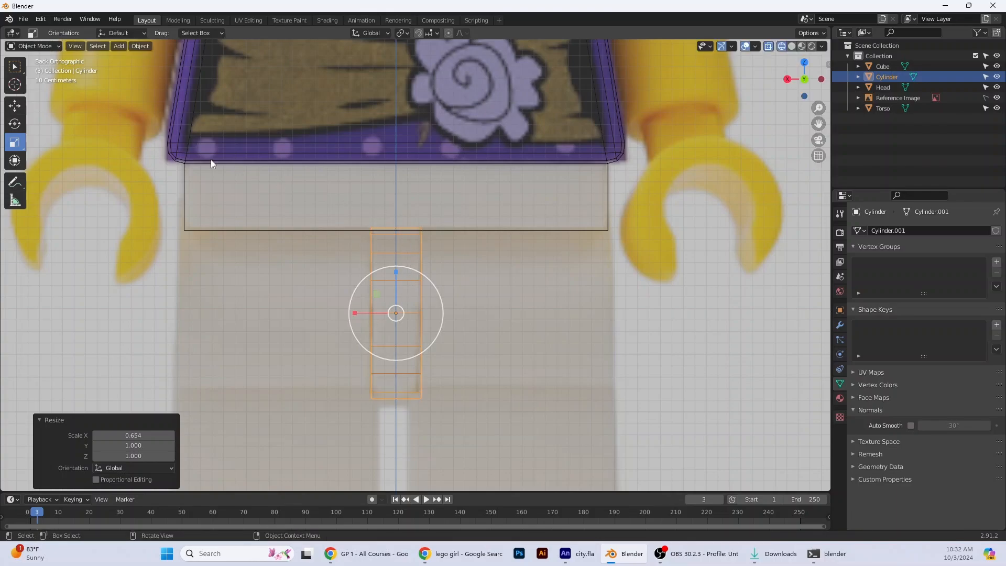
left_click(396, 291)
left_click(15, 105)
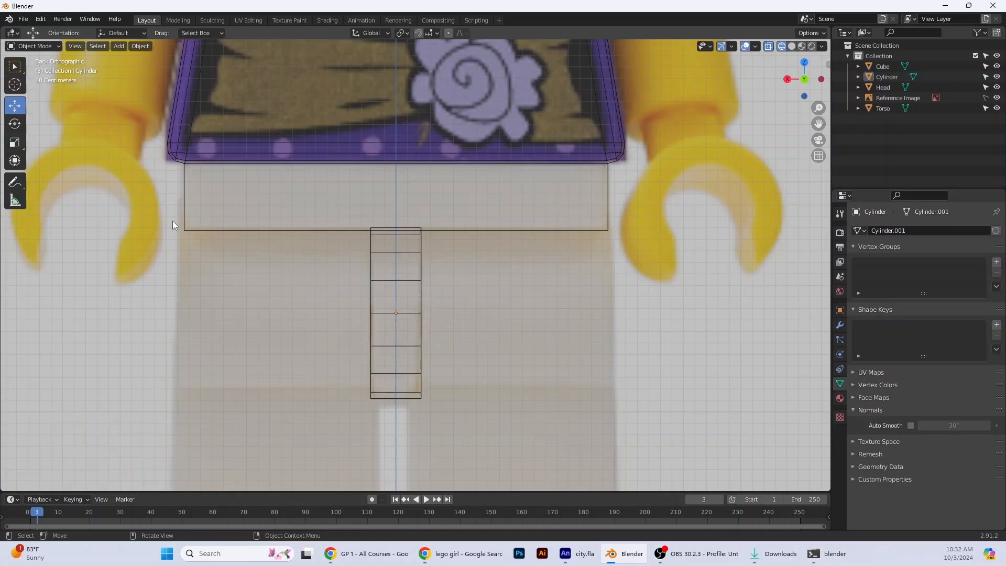
left_click(409, 315)
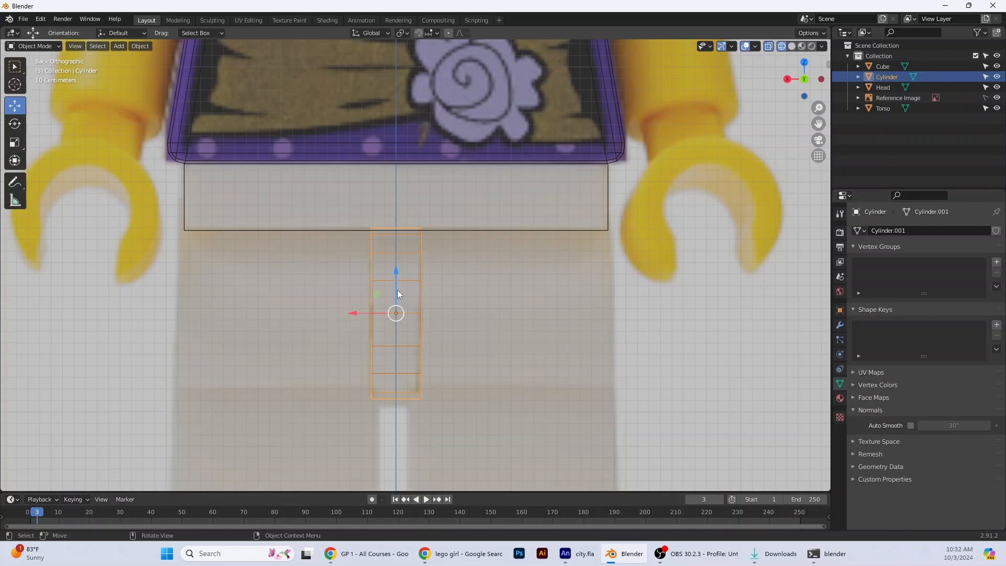
left_click_drag(398, 294, 398, 280)
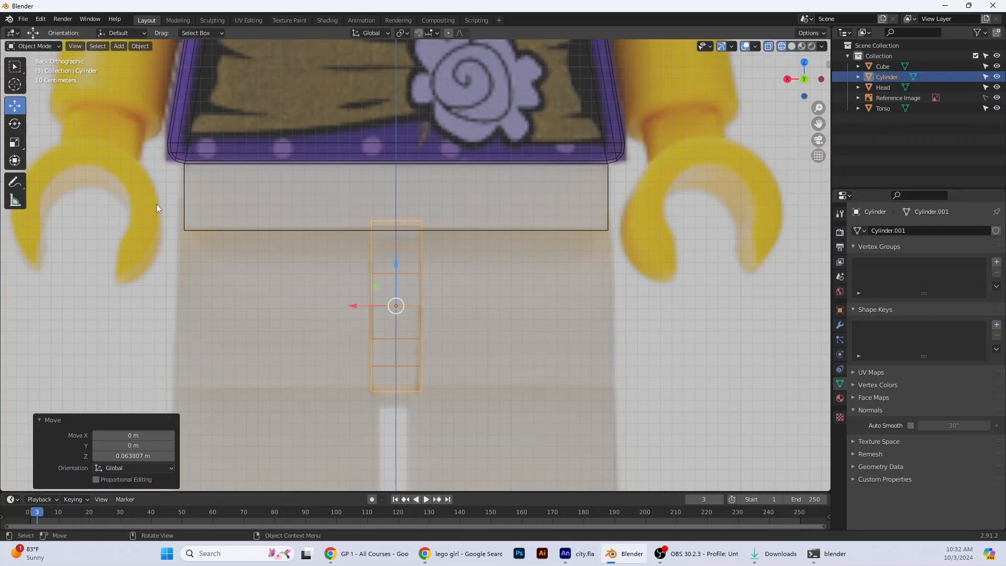
Scale the cylinder uniformly by 1.146 and narrow it along X by 0.849 to fit the centre strip
left_click(14, 142)
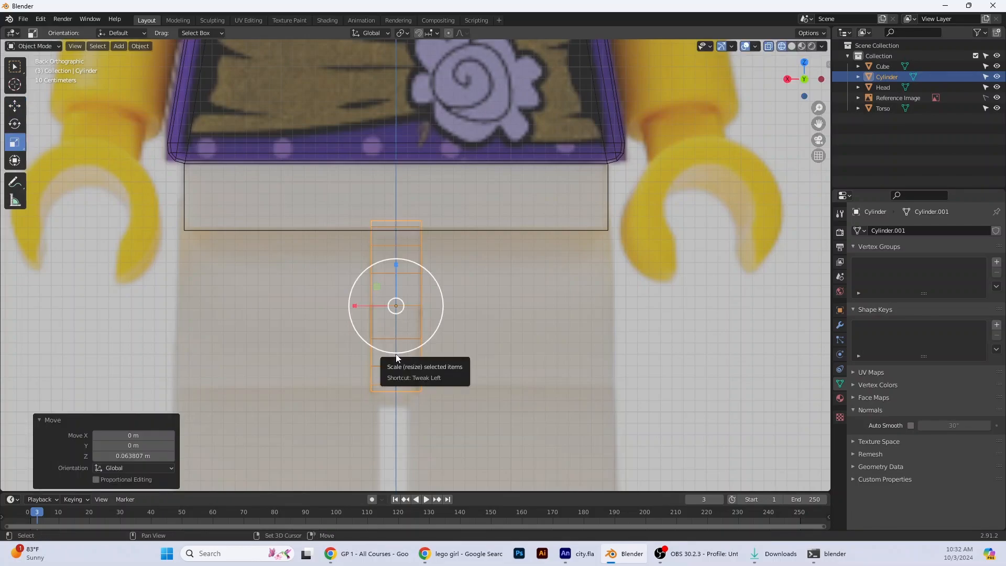
left_click_drag(395, 354, 397, 366)
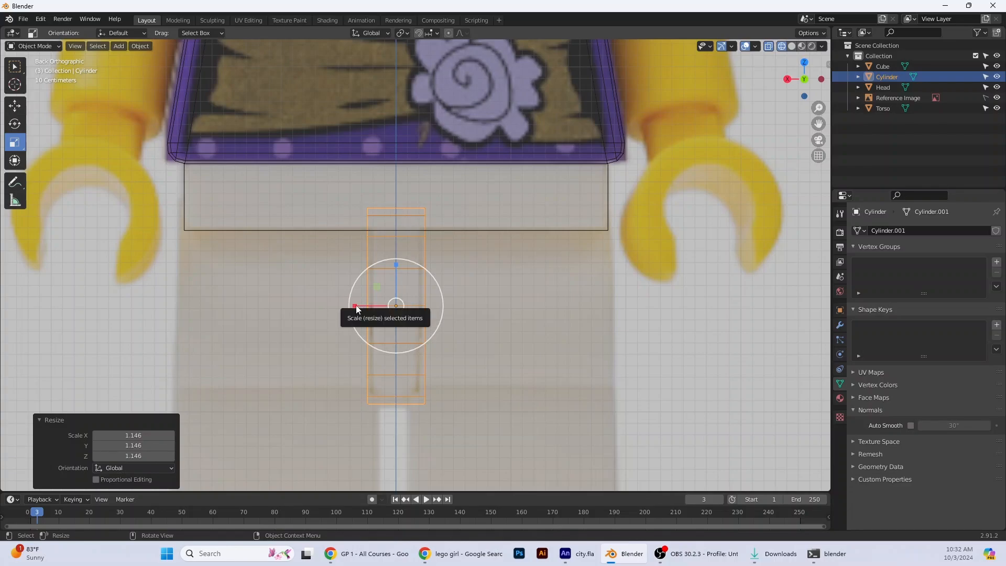
left_click_drag(356, 307, 364, 305)
Switch the viewport to solid shading and check the cylinder's fit under the hip block from the back and side
middle_click_drag(495, 361, 725, 156)
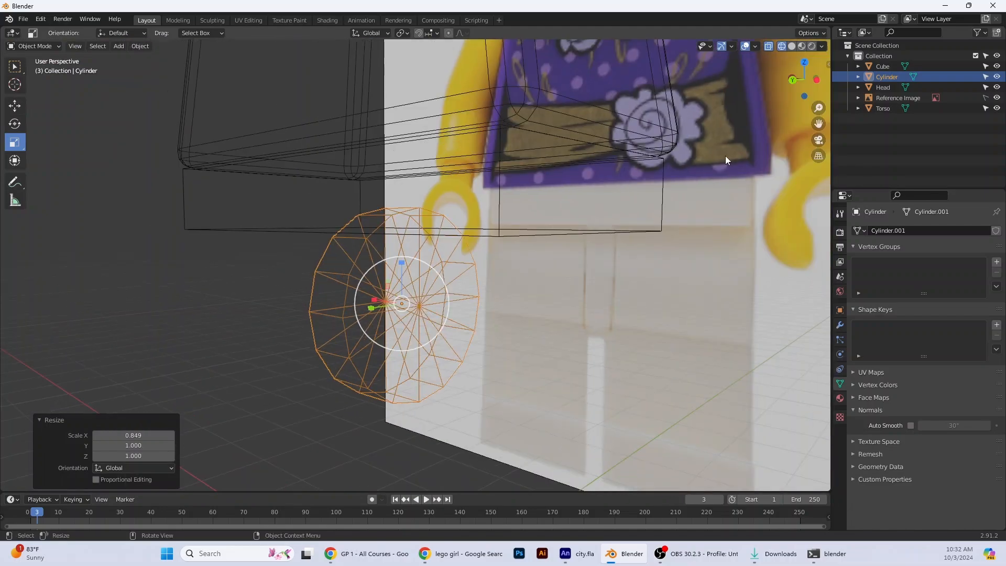
left_click(791, 46)
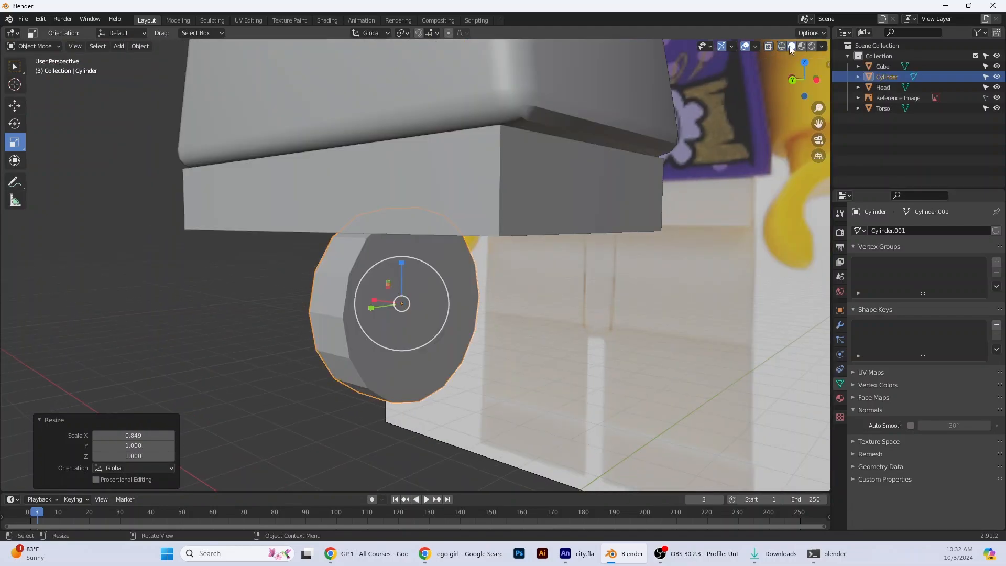
left_click(793, 79)
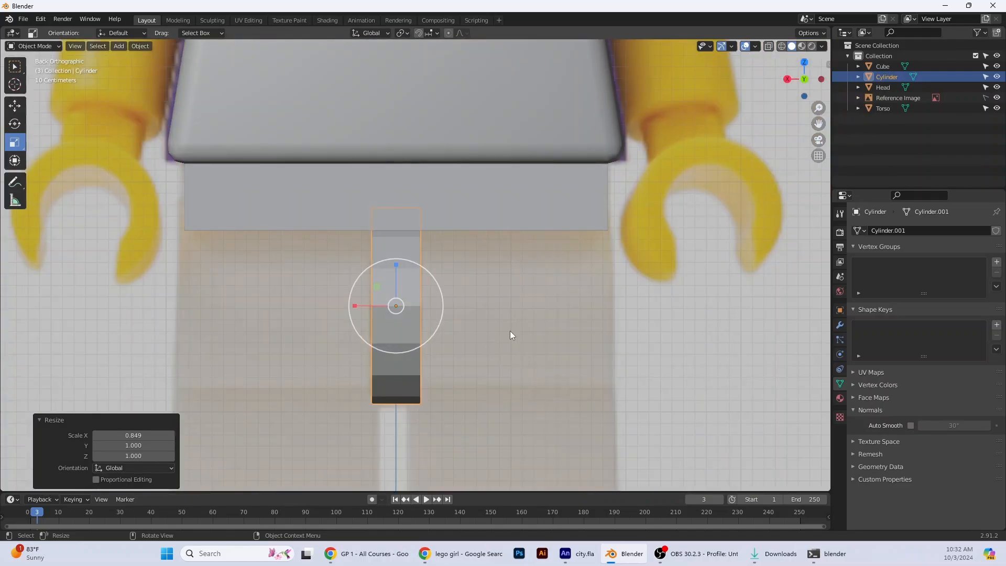
scroll(510, 332, "down", 5)
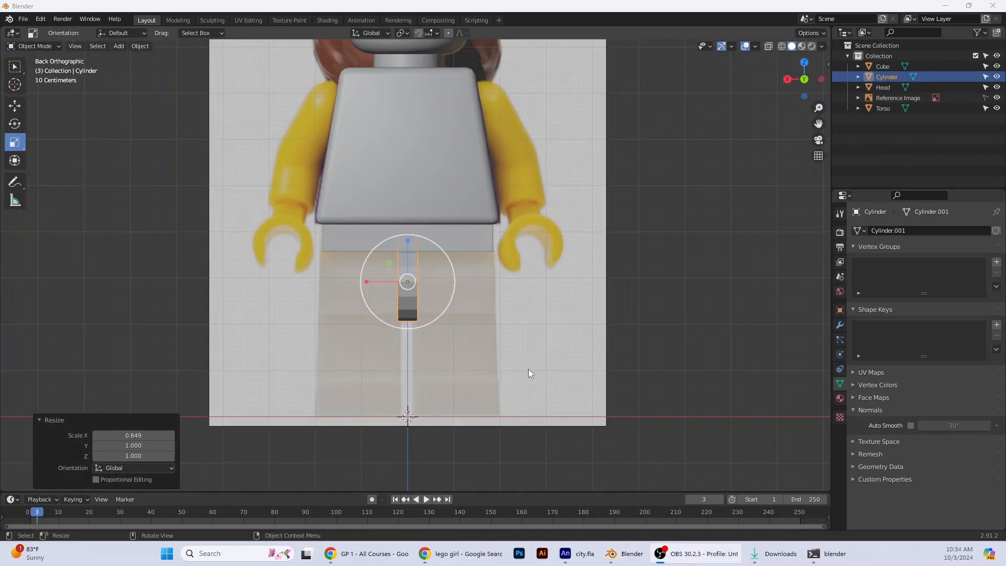
middle_click_drag(592, 326, 502, 322)
scroll(502, 322, "up", 4)
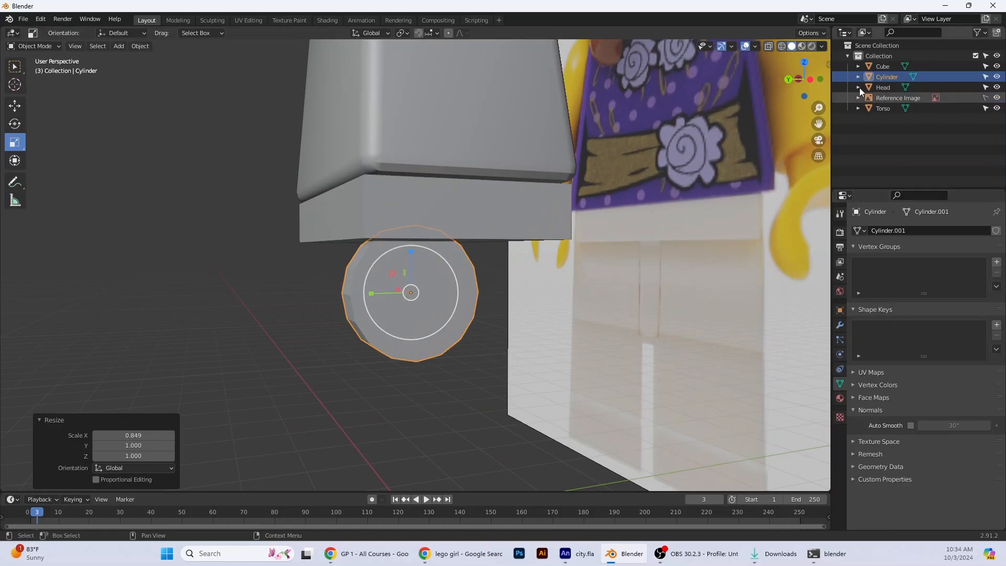
Select the hip block together with the cylinder and nudge them slightly upward toward the torso's underside
left_click(799, 79)
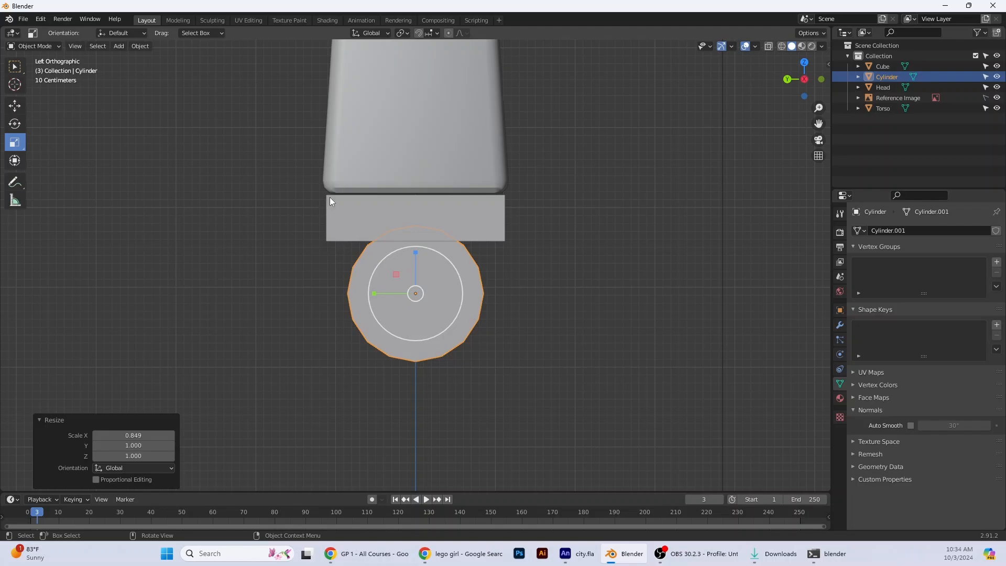
left_click(436, 216)
left_click(373, 294, "shift")
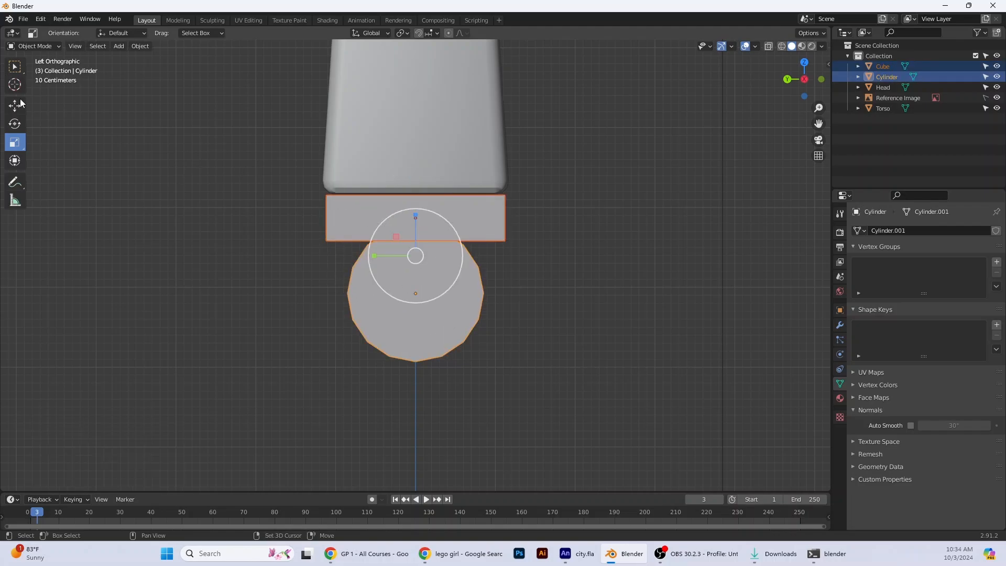
left_click(14, 105)
left_click_drag(416, 231, 409, 226)
middle_click_drag(409, 226, 415, 210)
left_click_drag(412, 214, 409, 217)
middle_click_drag(414, 222, 713, 283)
Scale the hip block down slightly in the side view so it sits in from the torso's front and back edges
left_click(550, 254)
left_click(15, 142)
left_click(805, 81)
left_click_drag(452, 195, 449, 194)
left_click(592, 275)
middle_click_drag(592, 275, 411, 265)
Enter Edit Mode on the cylinder and compare its side profile with the Lego side-view drawing in the browser
left_click(421, 266)
middle_click_drag(543, 253, 719, 103)
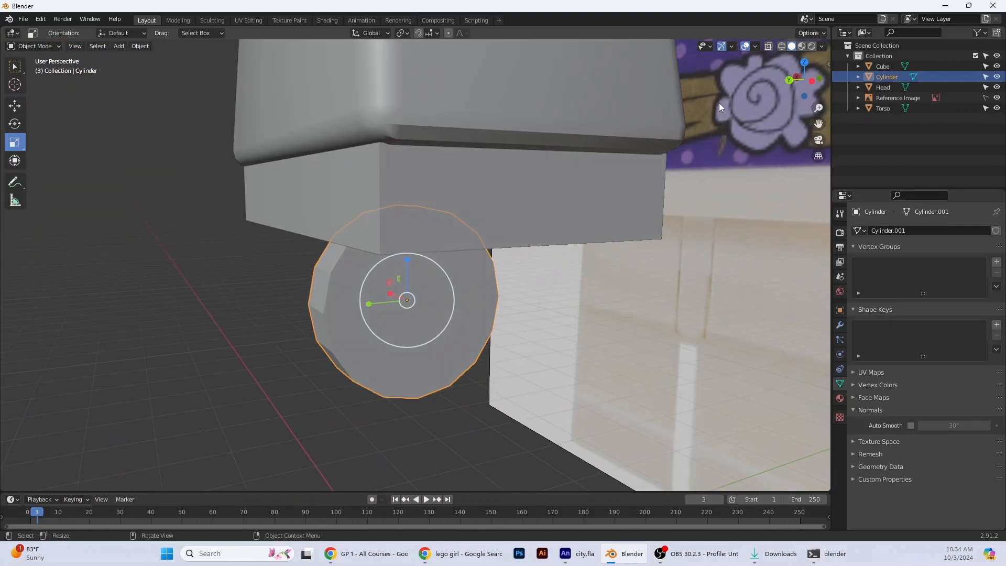
left_click(29, 46)
left_click(31, 66)
middle_click_drag(382, 245, 248, 226)
scroll(390, 228, "up", 3)
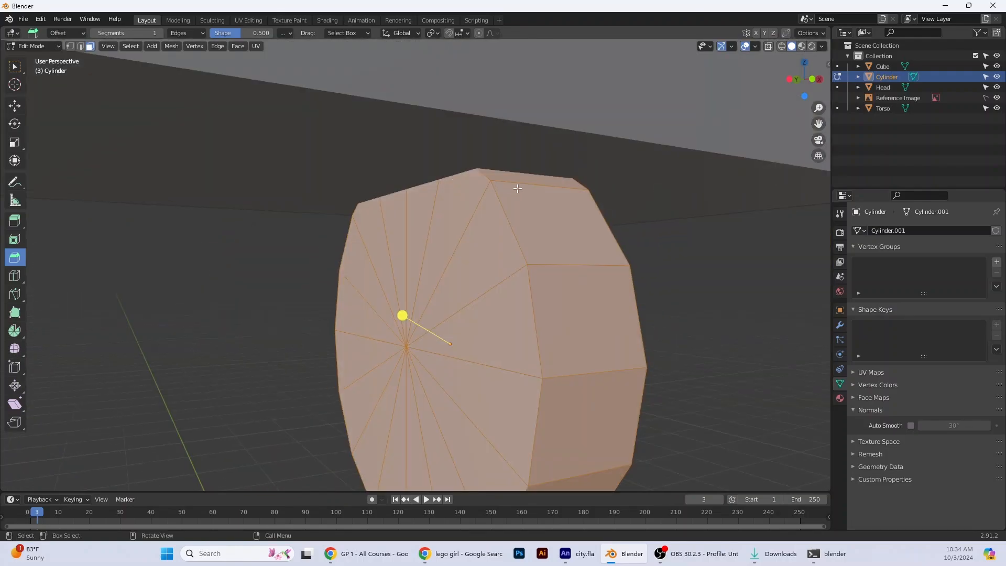
middle_click_drag(459, 204, 527, 178)
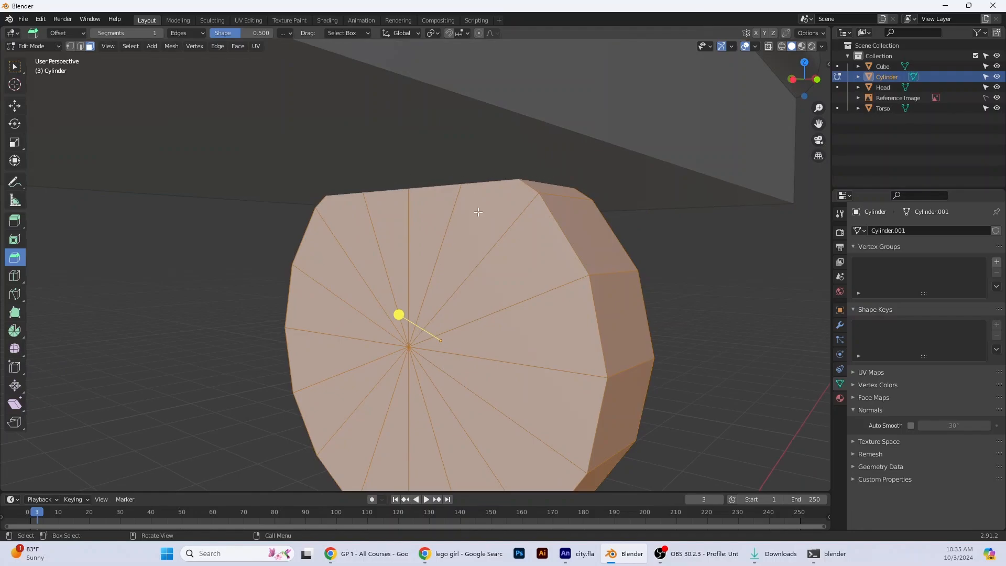
left_click(793, 79)
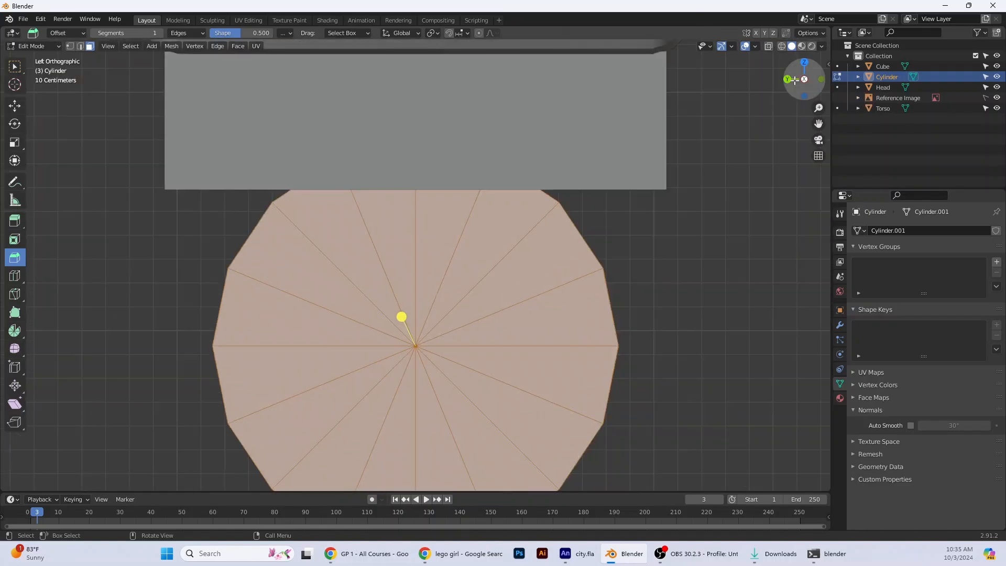
scroll(660, 238, "down", 2)
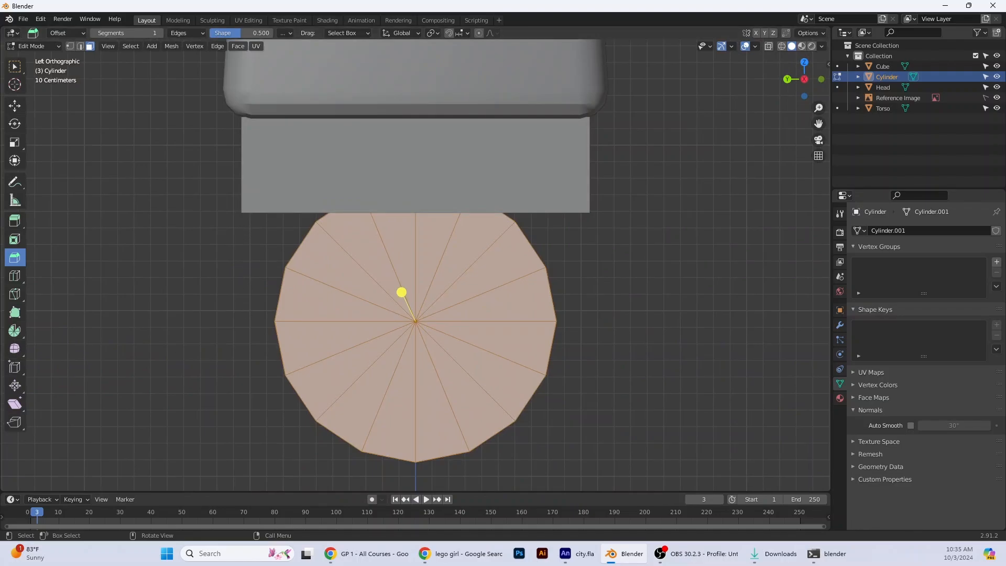
key("alt+Tab")
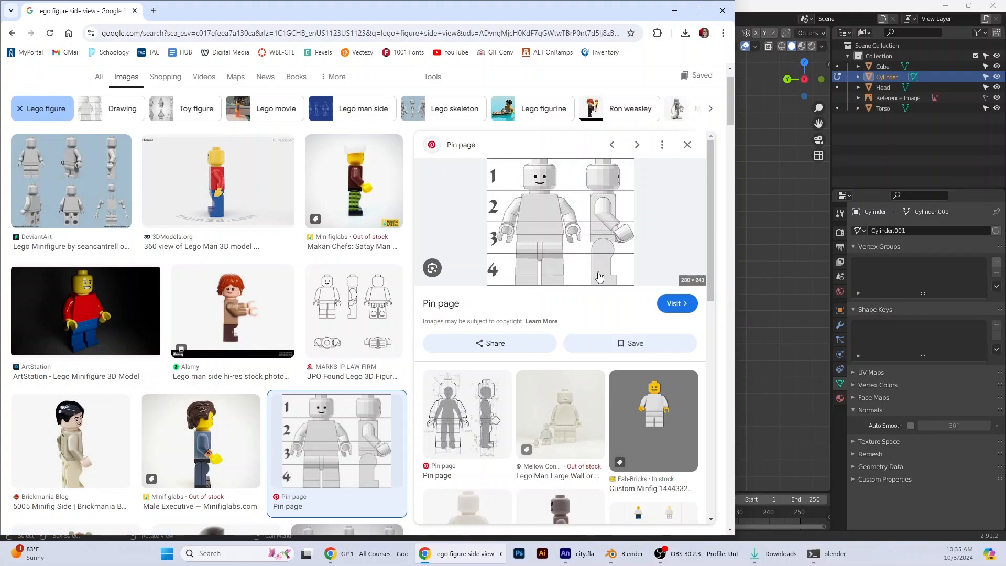
left_click(750, 314)
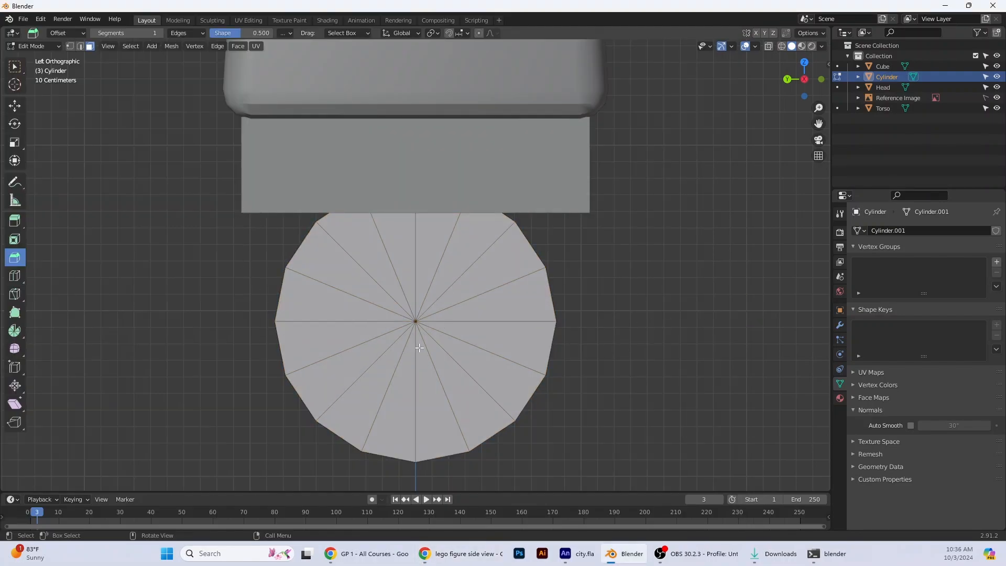
Select the whole cylinder mesh and enlarge it uniformly by about 1.171, fine-tuning against the hip block's depth
key("a")
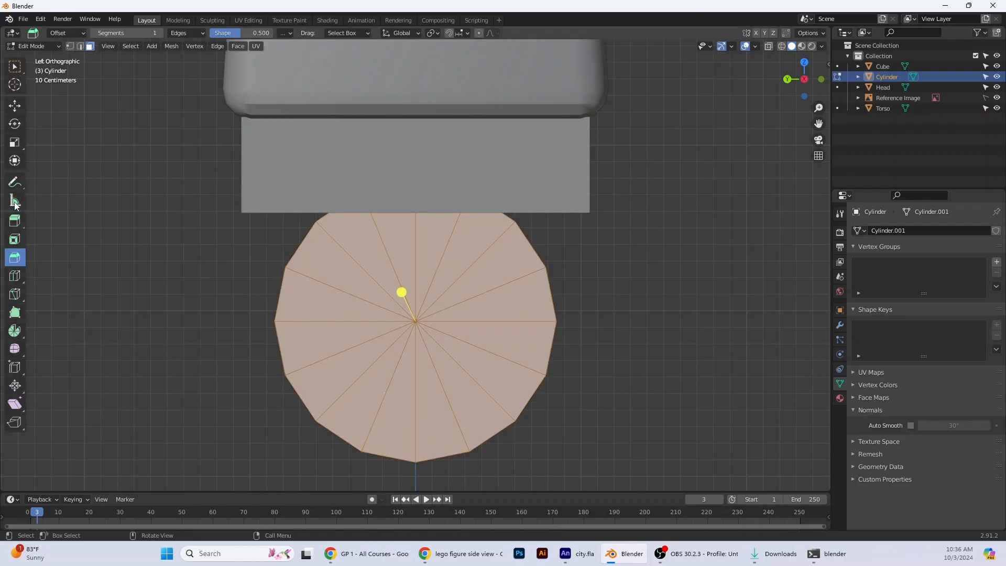
left_click(21, 149)
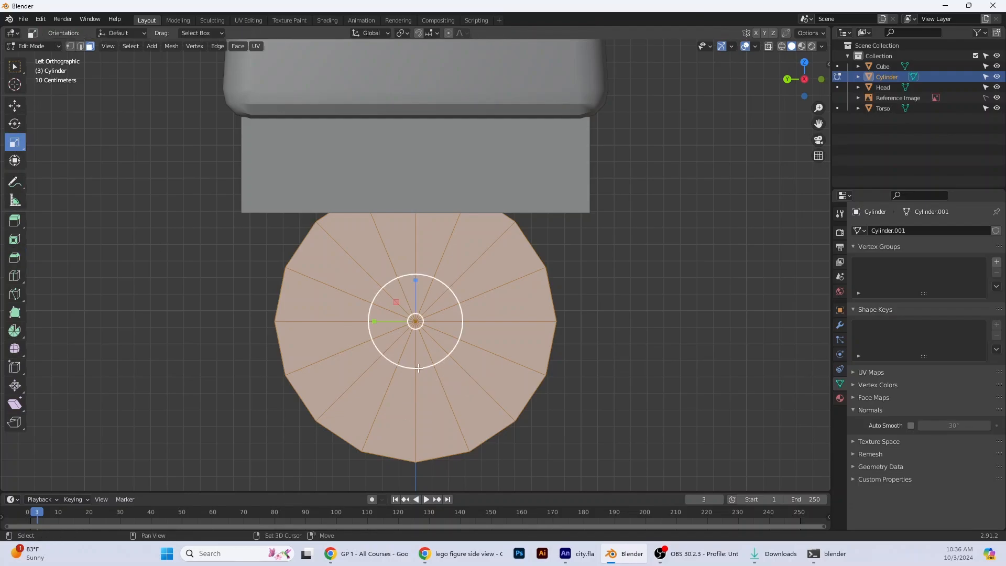
left_click_drag(418, 368, 418, 377)
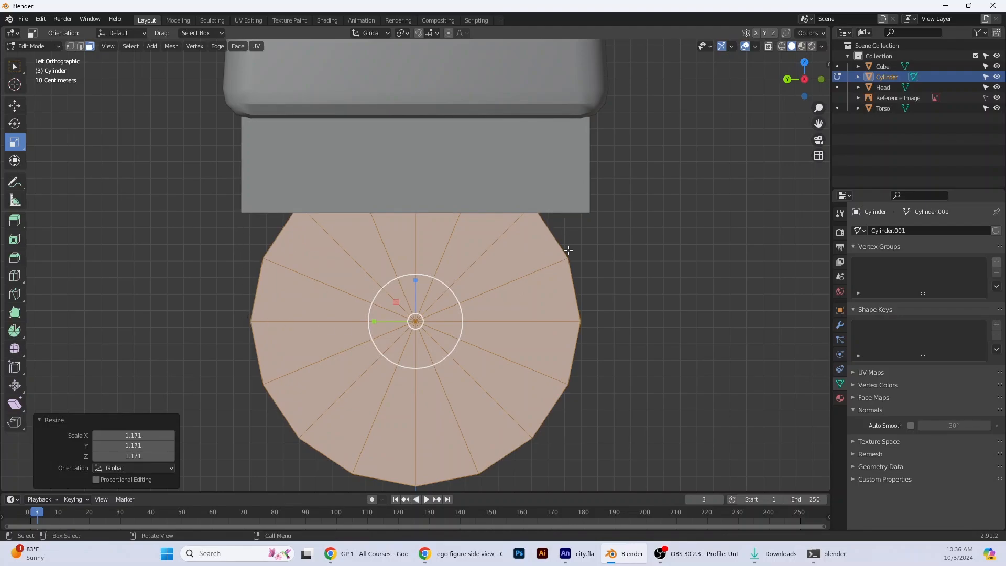
left_click_drag(439, 363, 438, 361)
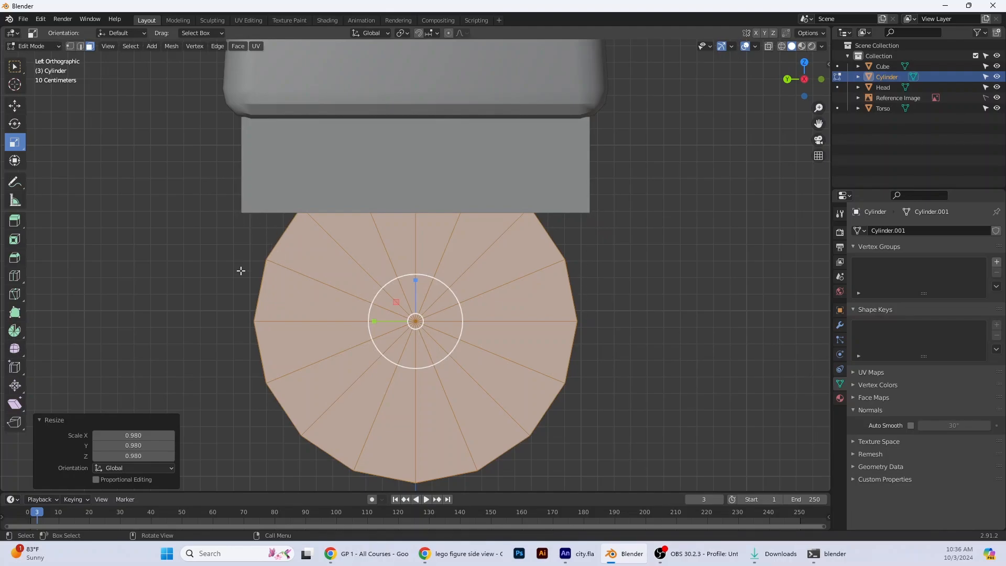
left_click_drag(446, 358, 447, 360)
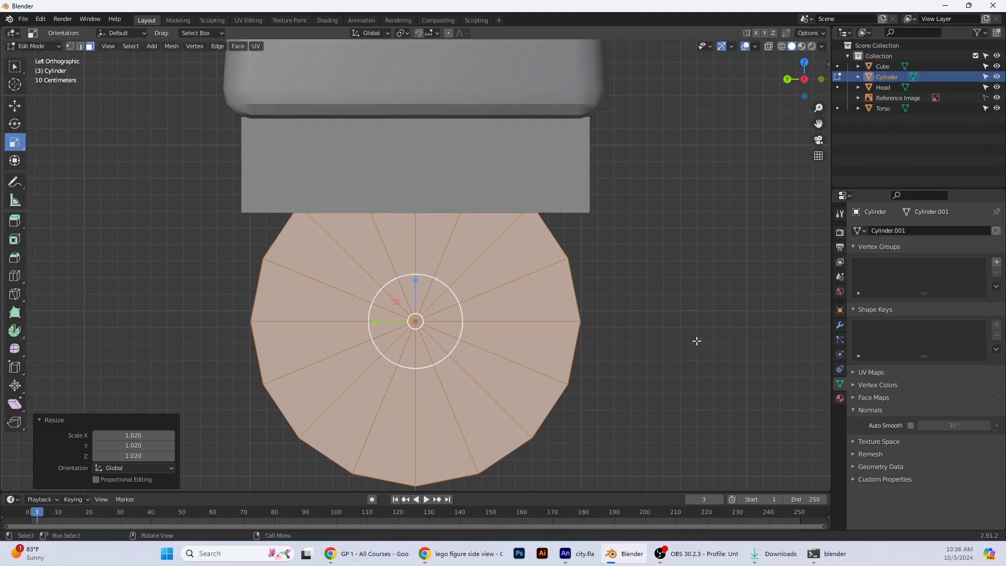
Scale the cylinder mesh along Z by 0.884 from the back view to match the reference's centre strip
middle_click_drag(696, 341, 597, 343)
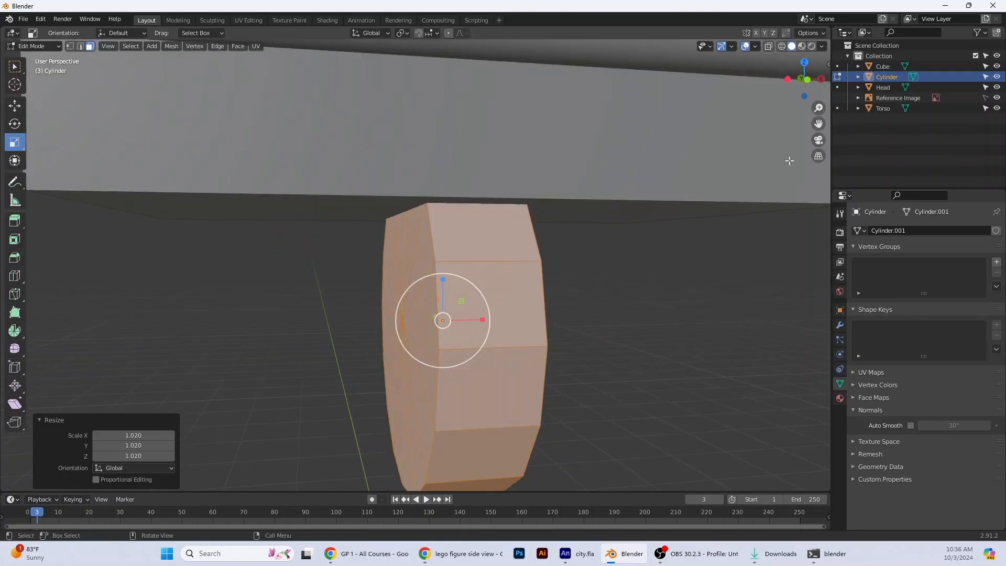
left_click(802, 78)
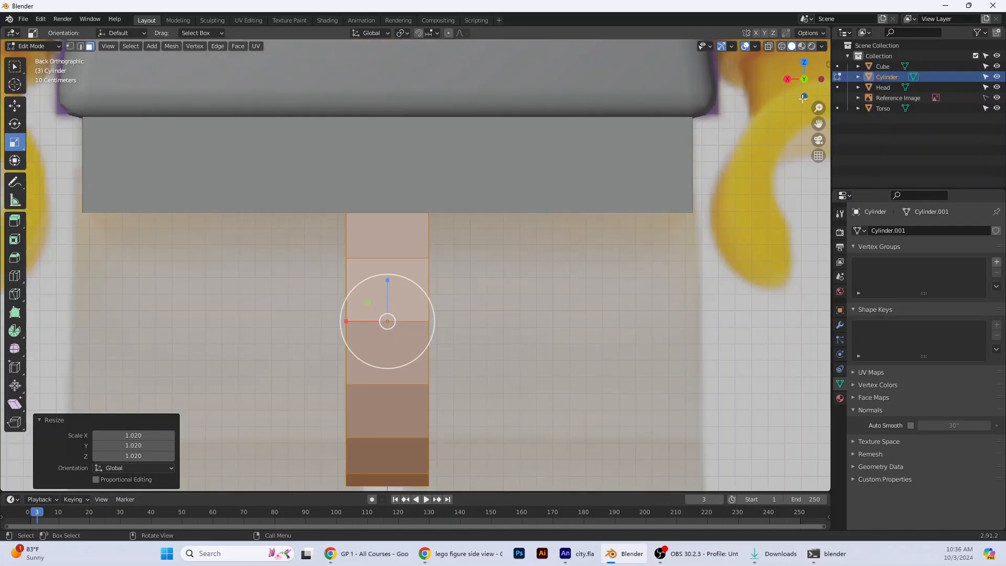
scroll(760, 118, "down", 8)
scroll(760, 118, "up", 5)
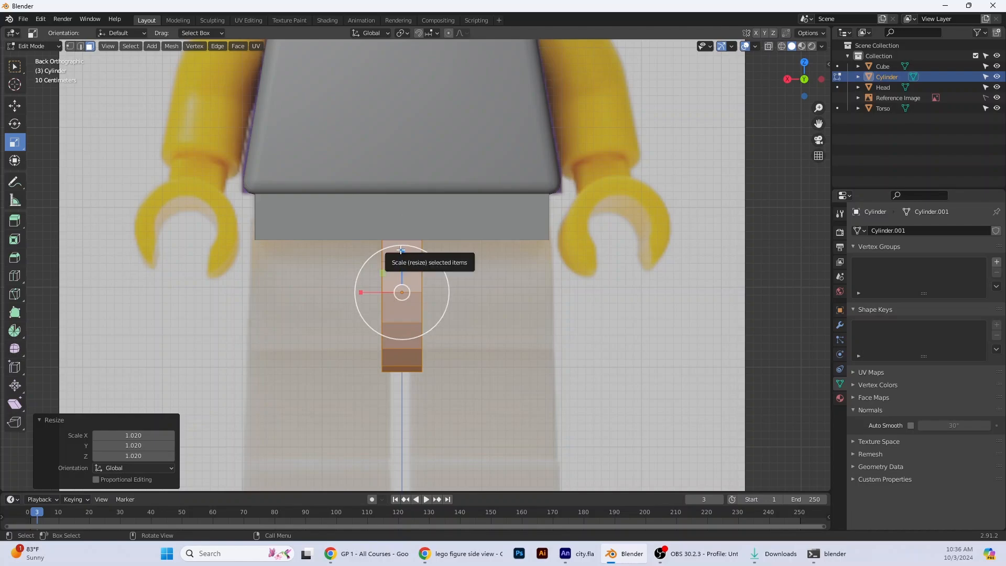
left_click_drag(401, 250, 399, 258)
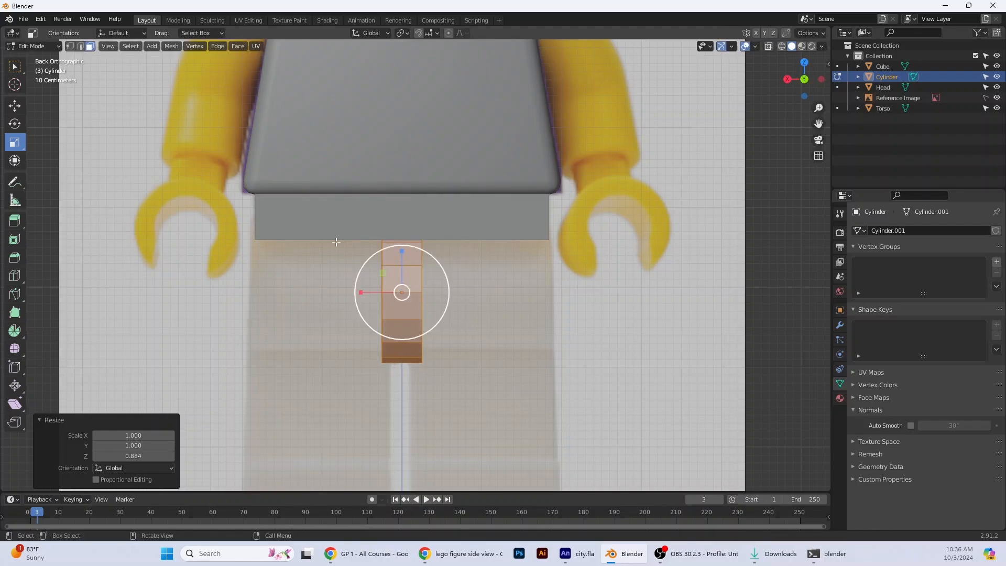
Turn on X-ray and raise the cylinder mesh about 0.013 m along Z against the reference image
left_click(14, 106)
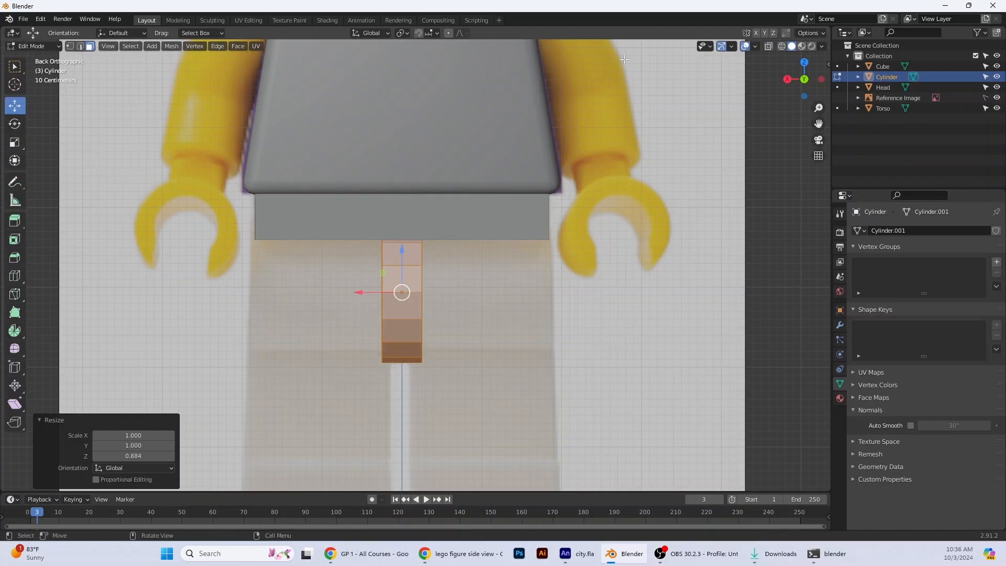
left_click(769, 46)
mouse_move(714, 186)
middle_mouse_down()
mouse_move(681, 183)
mouse_move(714, 185)
middle_mouse_up()
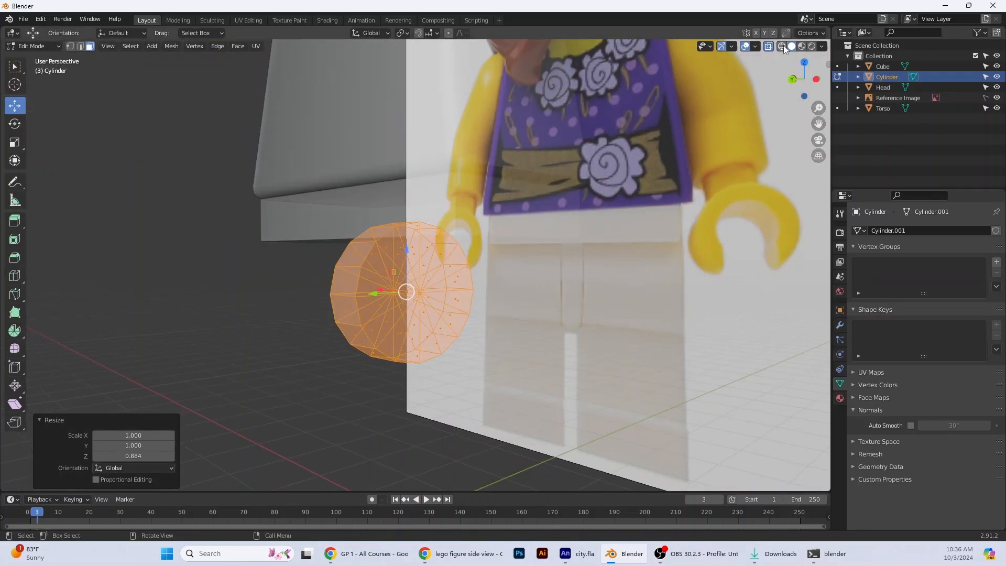
left_click(791, 81)
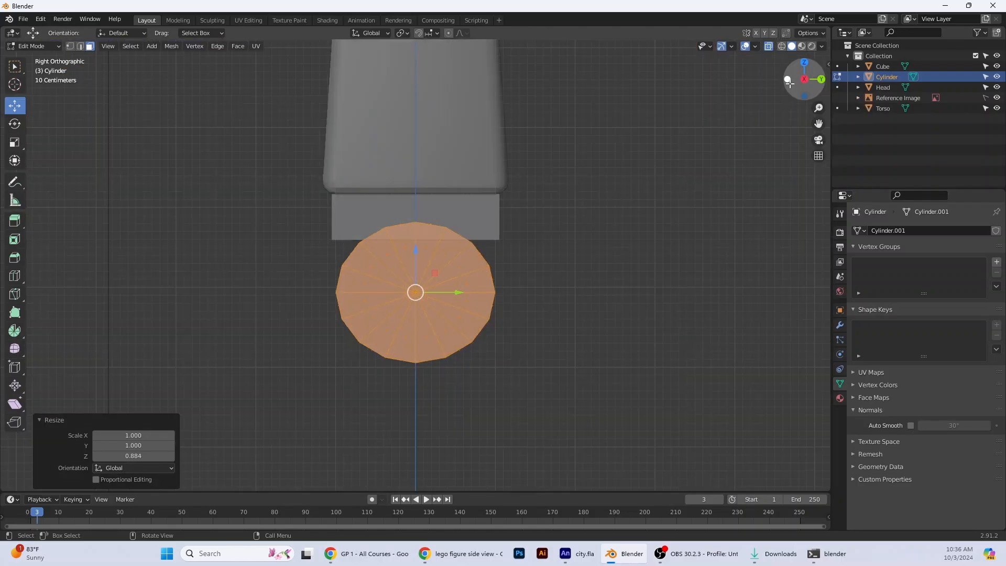
left_click(821, 79)
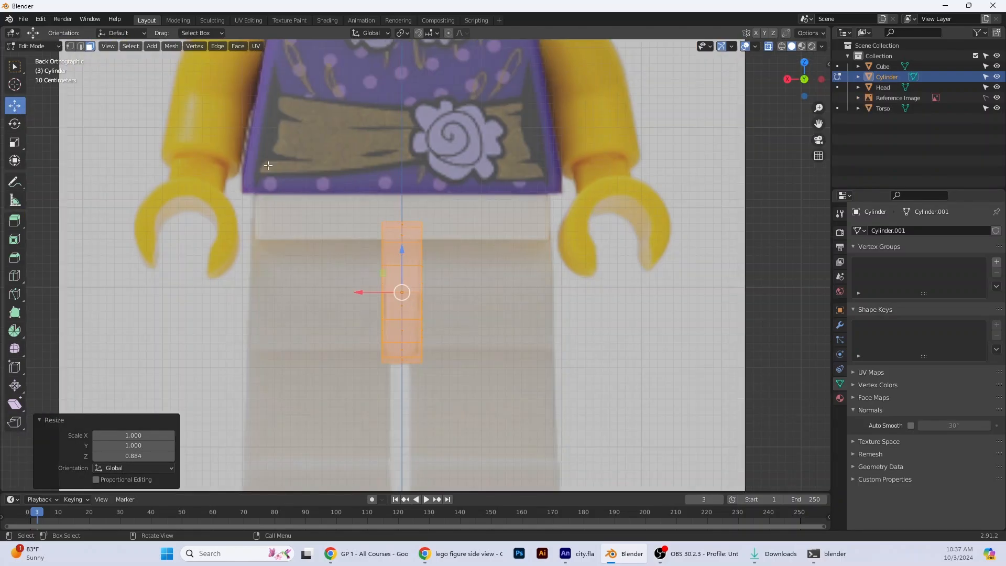
key("g")
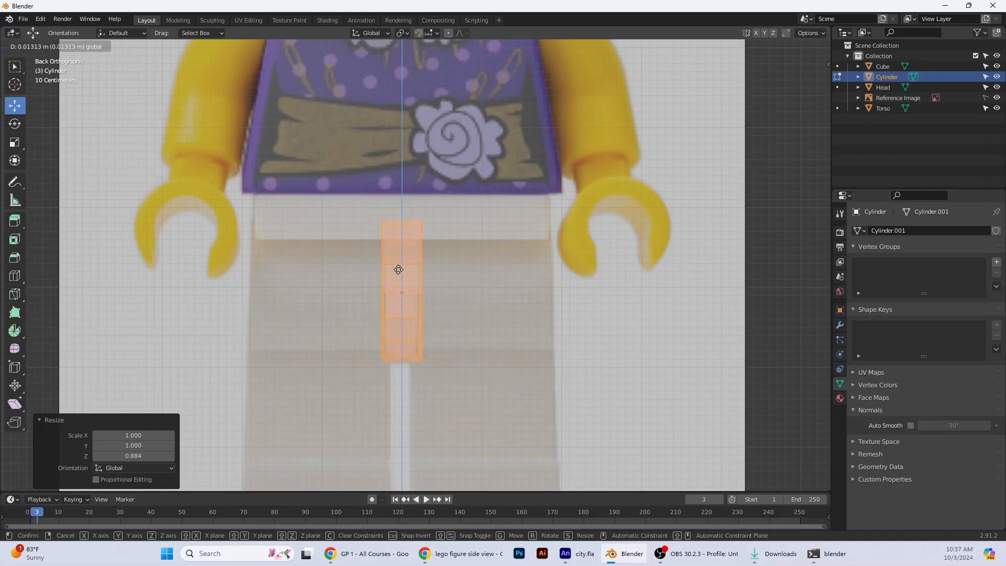
left_click(398, 270)
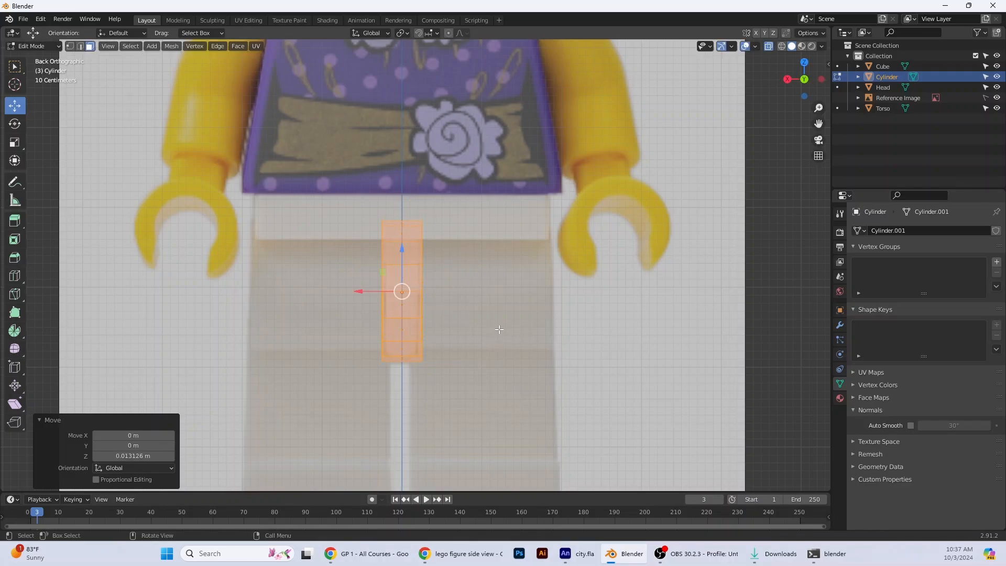
Turn off X-ray and narrow the cylinder mesh along X by 0.827
left_click(15, 142)
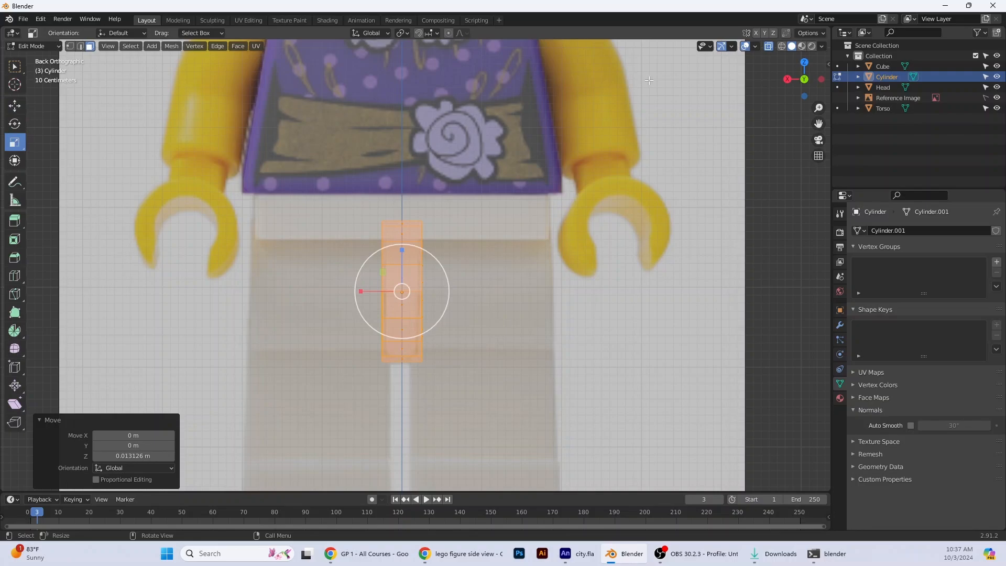
left_click(769, 46)
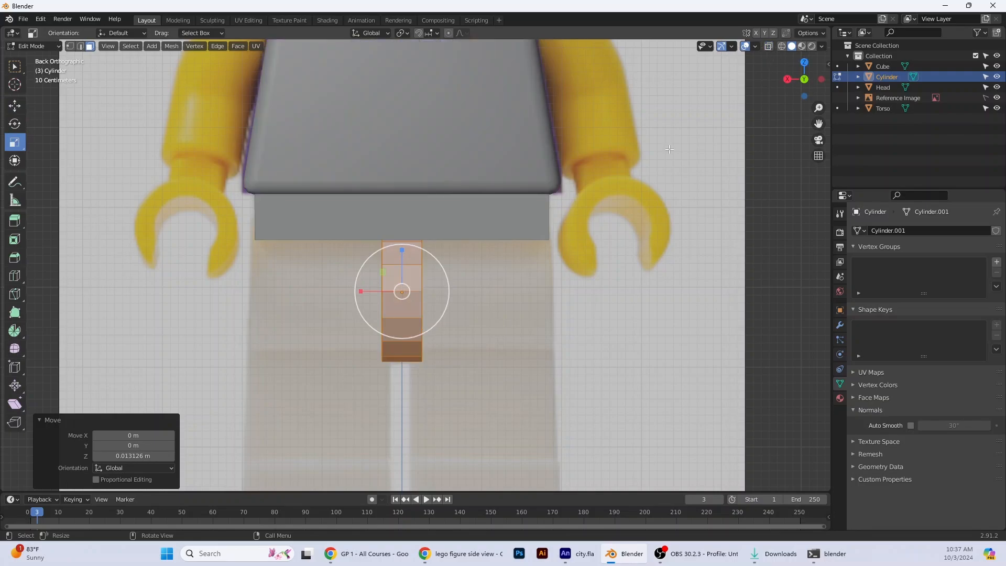
left_click_drag(359, 293, 369, 292)
Try to rotate the cylinder mesh by -2.96° about the view axis
middle_click_drag(659, 369, 632, 364)
scroll(362, 208, "up", 5)
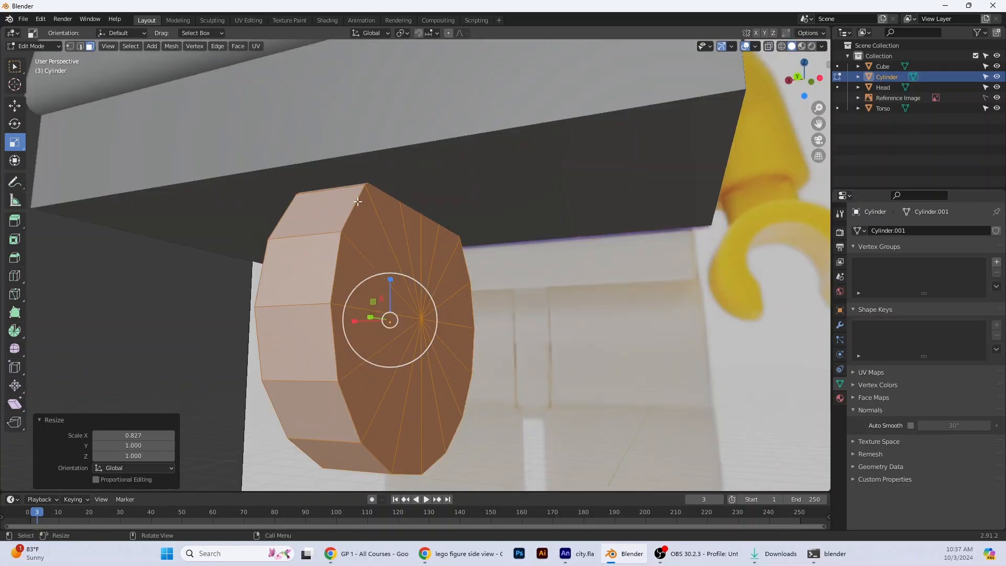
middle_click_drag(461, 221, 429, 231)
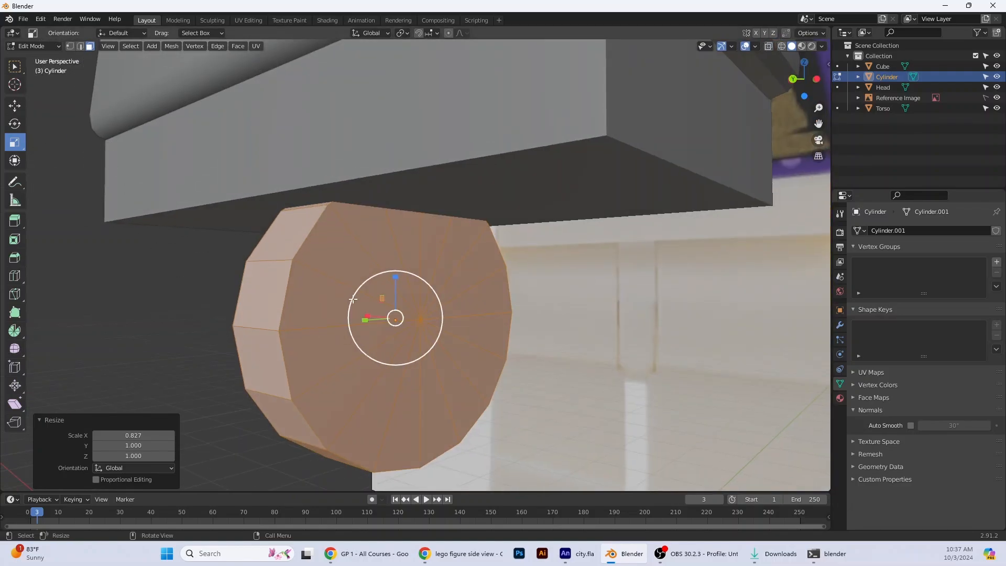
left_click(16, 127)
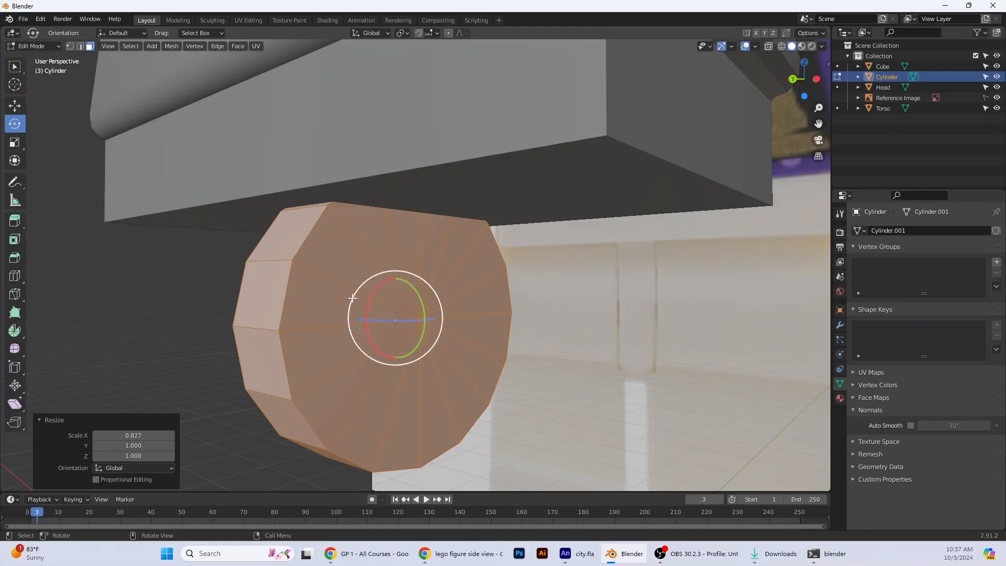
left_click_drag(352, 298, 353, 292)
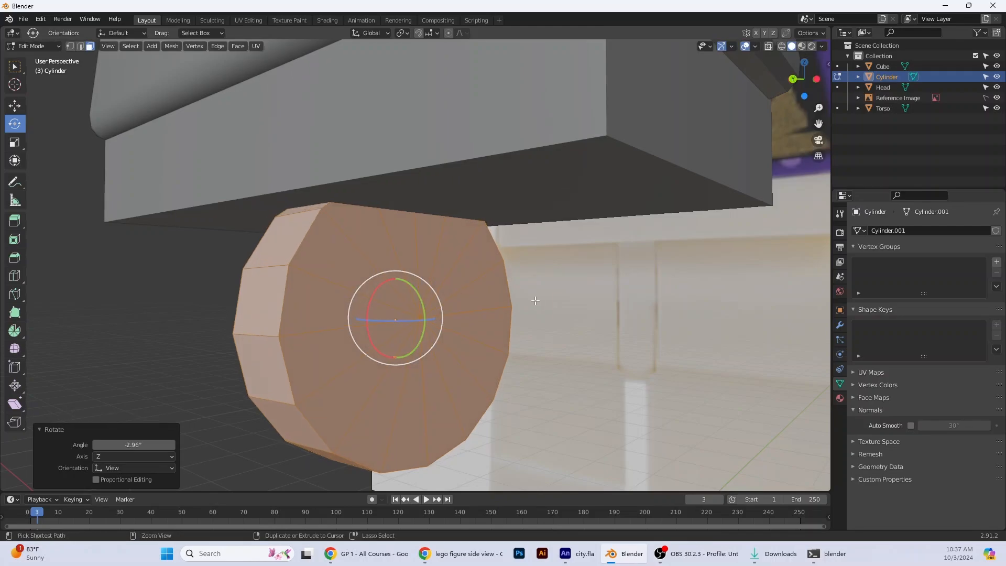
middle_click_drag(535, 300, 515, 368)
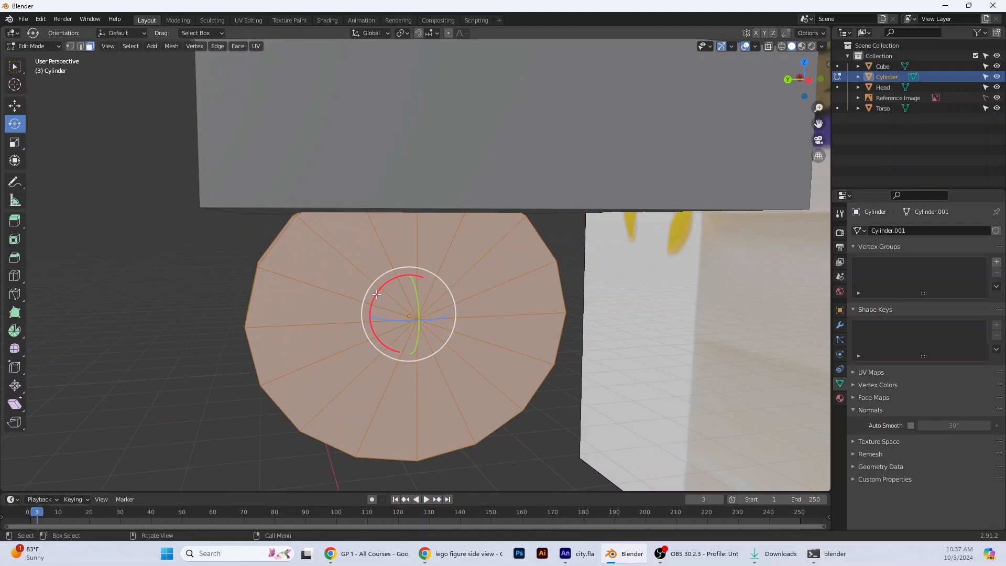
Rotate the cylinder mesh slightly about the global X axis in small adjustments, finishing with 0.742°
left_click_drag(374, 287, 375, 290)
middle_click_drag(739, 328, 702, 329)
left_click_drag(449, 289, 454, 291)
middle_click_drag(591, 281, 525, 264)
left_click_drag(456, 293, 458, 297)
middle_click_drag(529, 286, 639, 283)
left_click(796, 79)
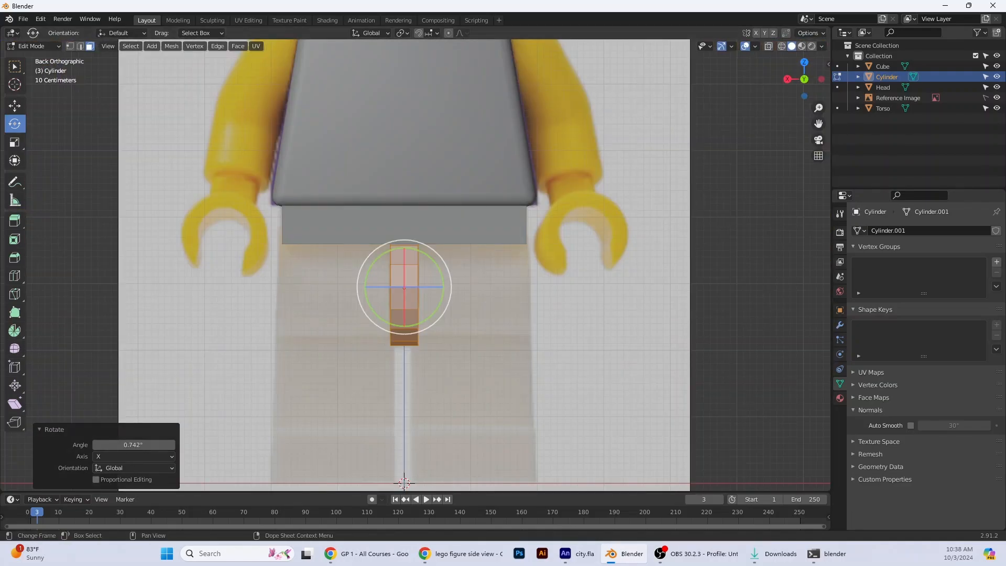
Switch to the browser's Lego side-view image results and open the ArtStation Lego Minifigure 3D Model preview
key("alt+Tab")
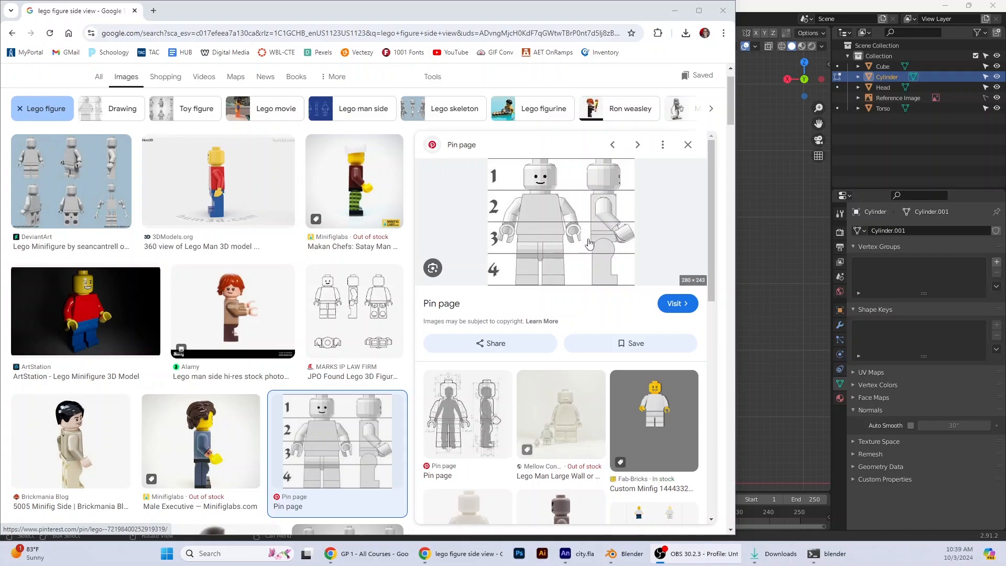
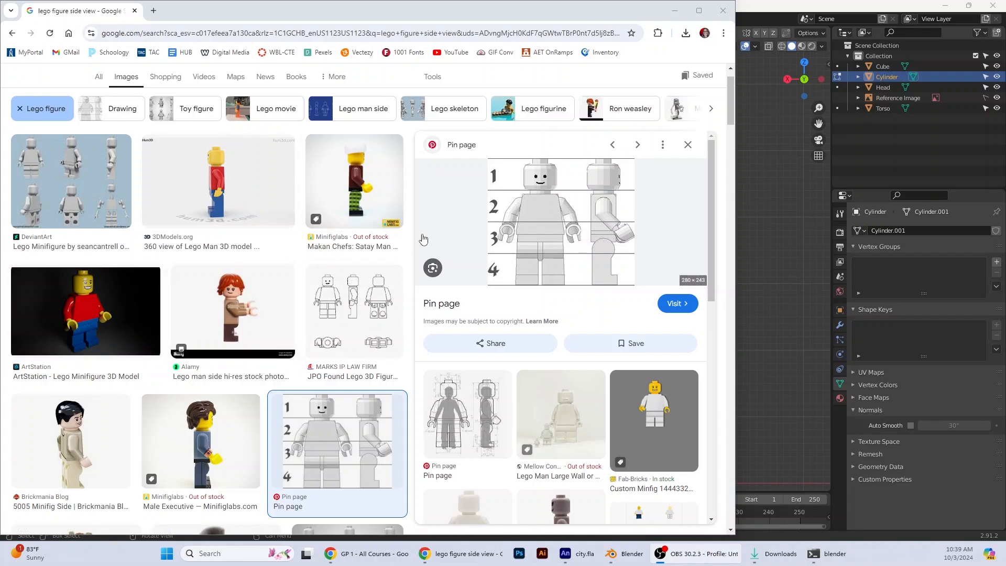
left_click(106, 304)
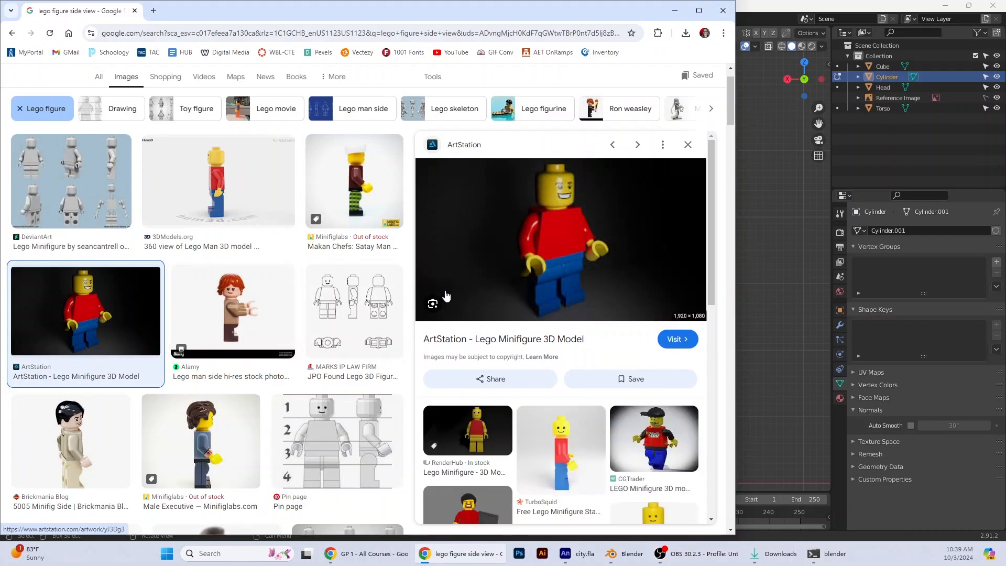
Examine the side-view Lego previews from 3DModels.org, Fiverr and TurboSquid, then return to Blender
scroll(222, 214, "up", 1)
left_click(222, 214)
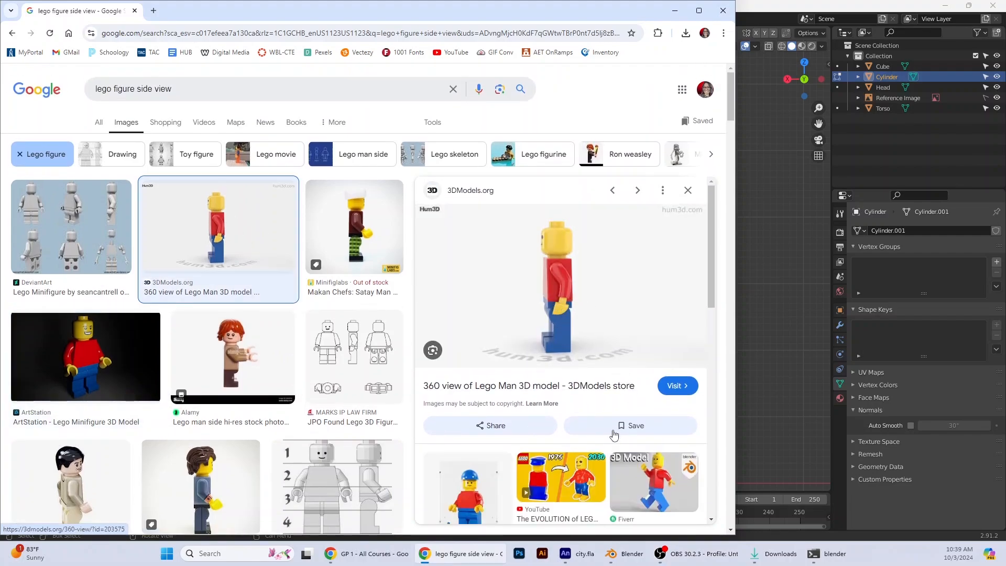
left_click(663, 499)
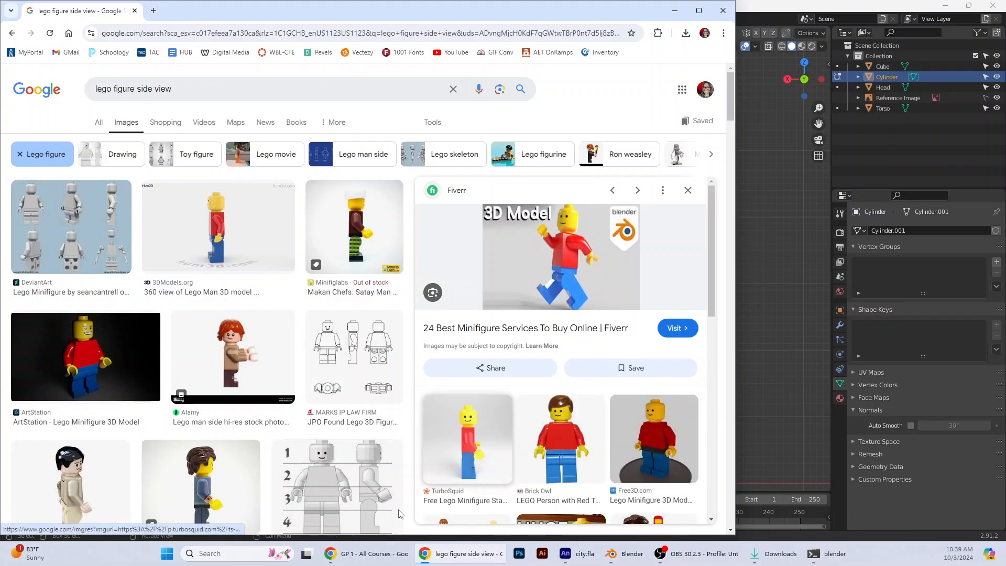
left_click(466, 446)
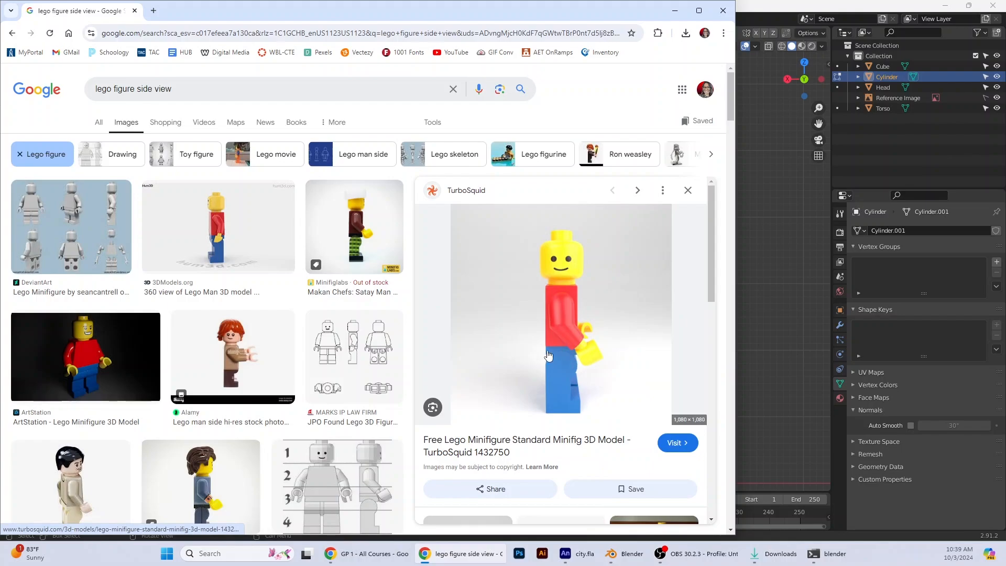
left_click(675, 11)
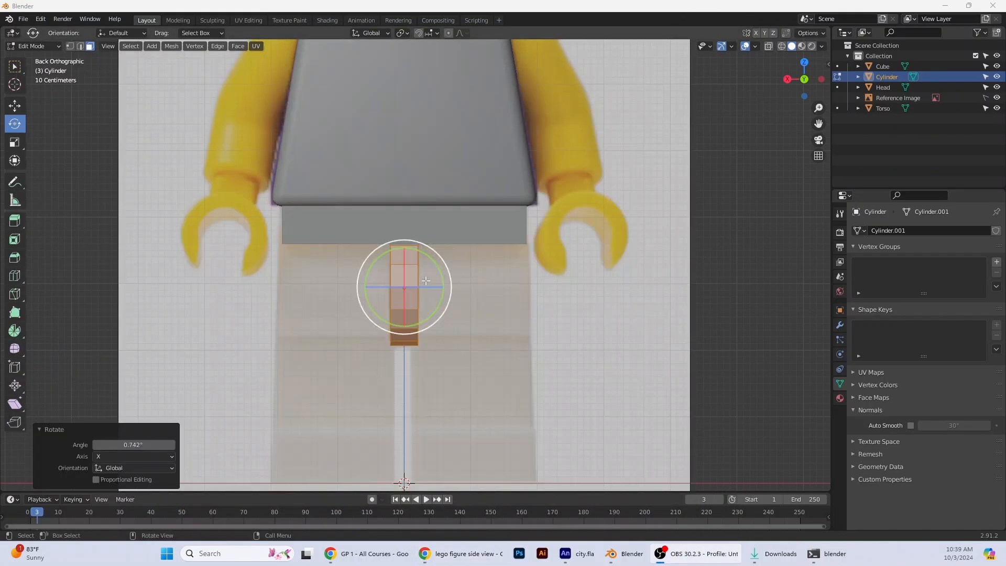
Return to Object Mode, duplicate the centre hip cylinder in place and scale the copy 10.034 along X
left_click(32, 45)
left_click(32, 56)
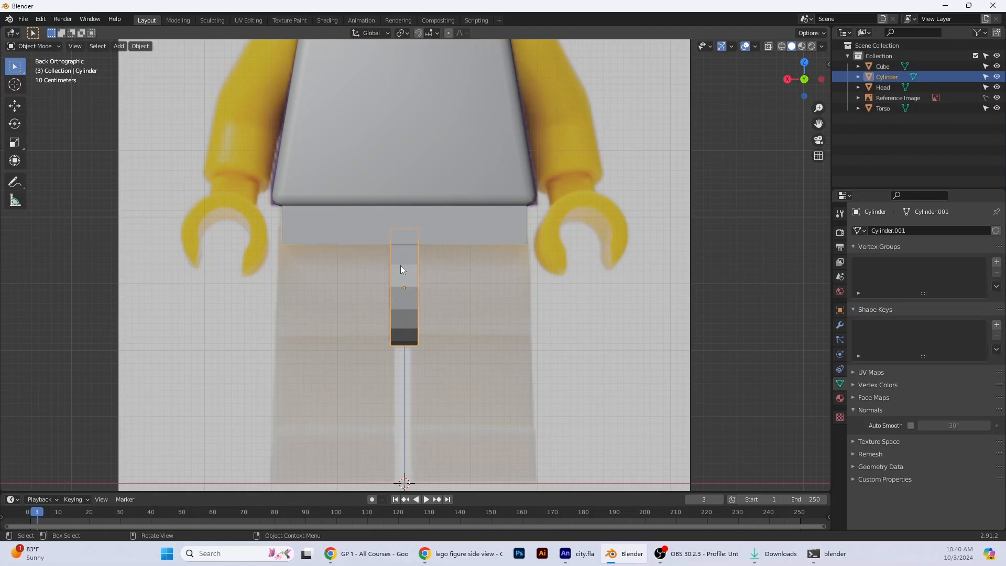
key("shift+d")
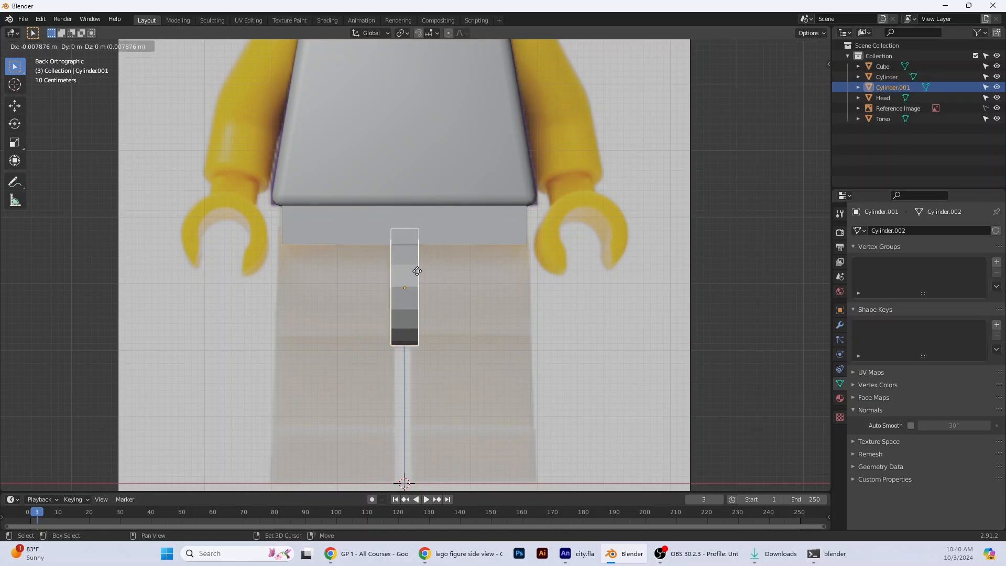
right_click(447, 275)
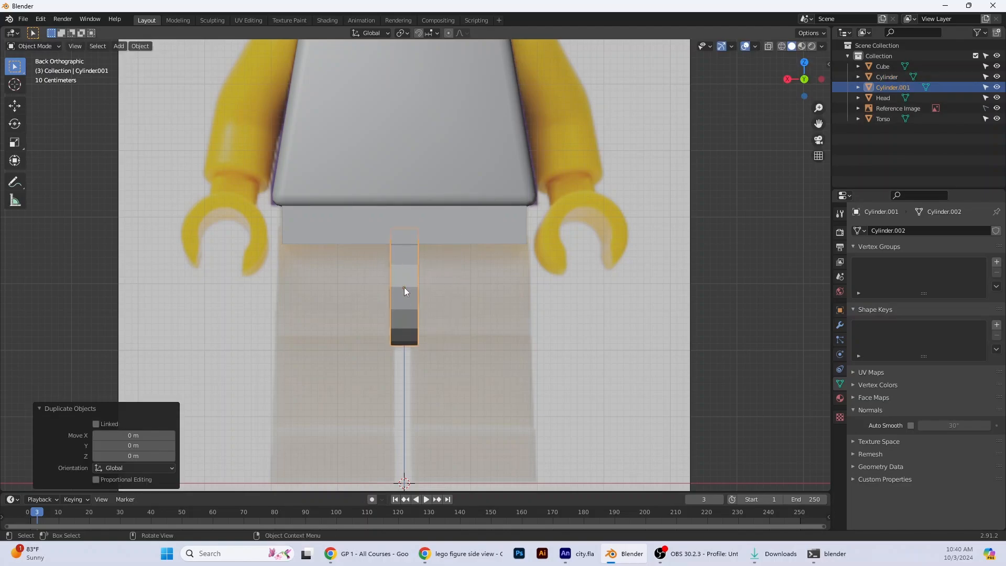
left_click(14, 145)
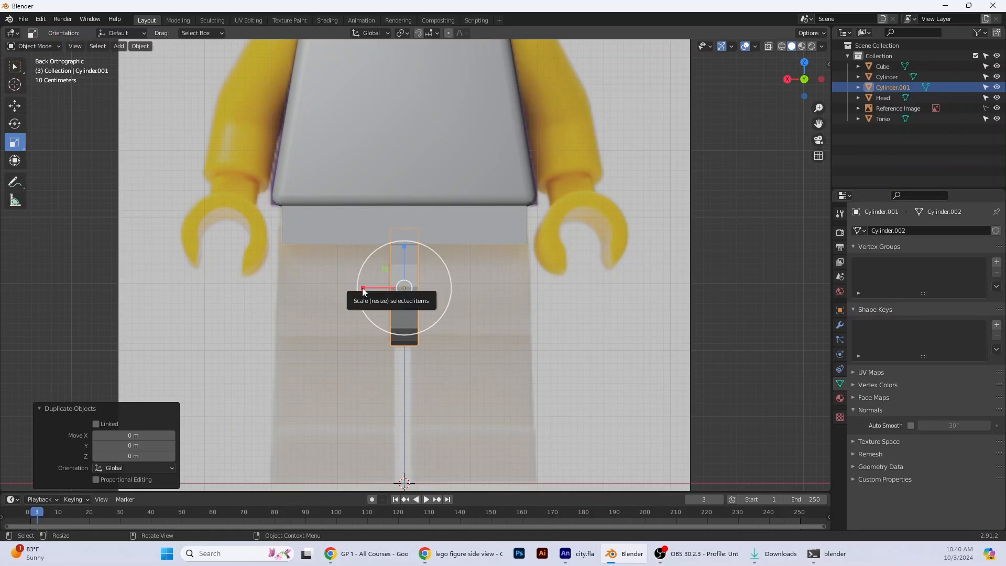
left_click_drag(362, 289, 788, 283)
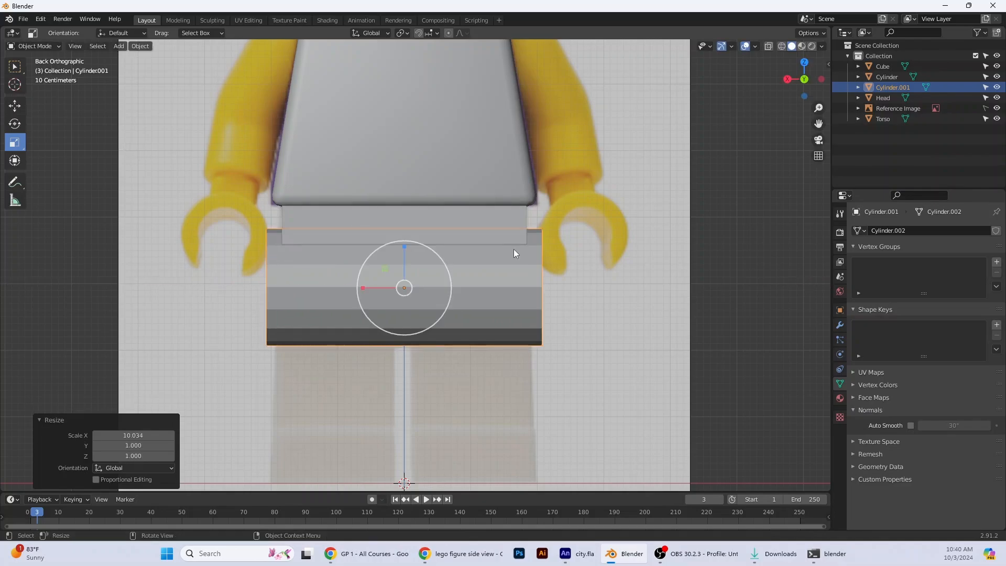
Select the hip block and rename it Hip
middle_click_drag(634, 363, 589, 365)
left_click(446, 217)
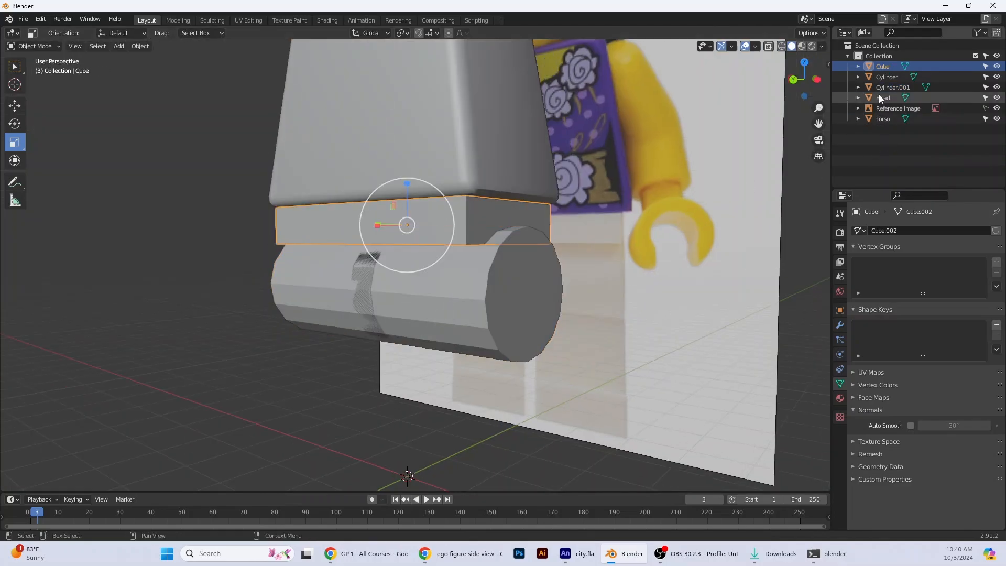
double_click(880, 66)
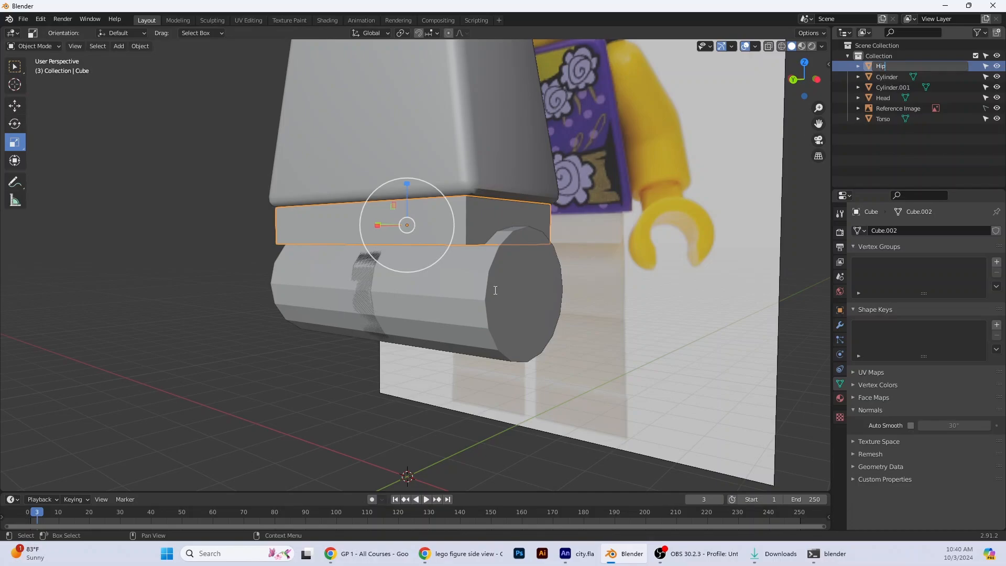
key("Return")
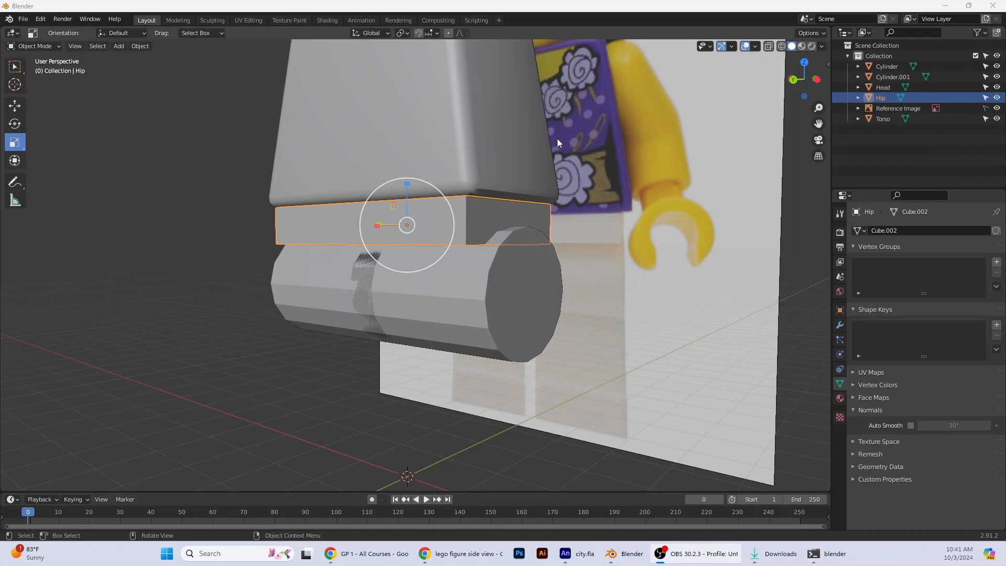
Add a Boolean Difference modifier to Hip with the wide cylinder Cylinder.001 as its object, and apply it
left_click(486, 210)
left_click(449, 226)
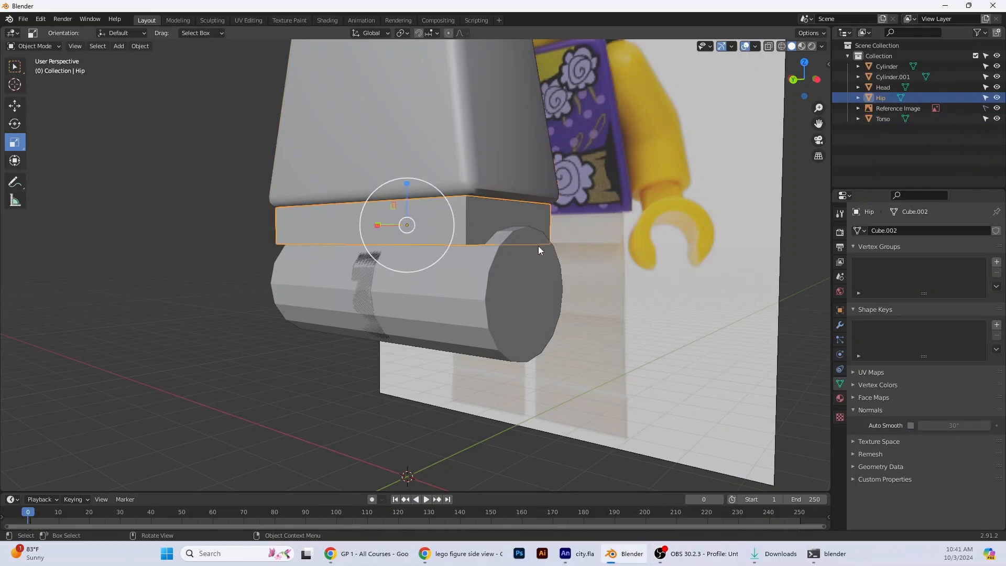
left_click(840, 324)
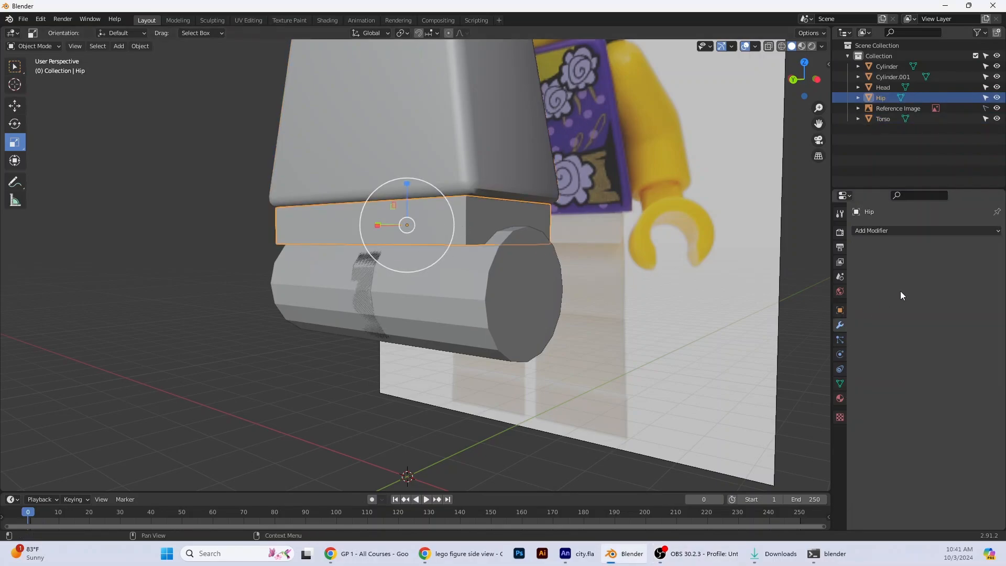
left_click(912, 230)
left_click(791, 283)
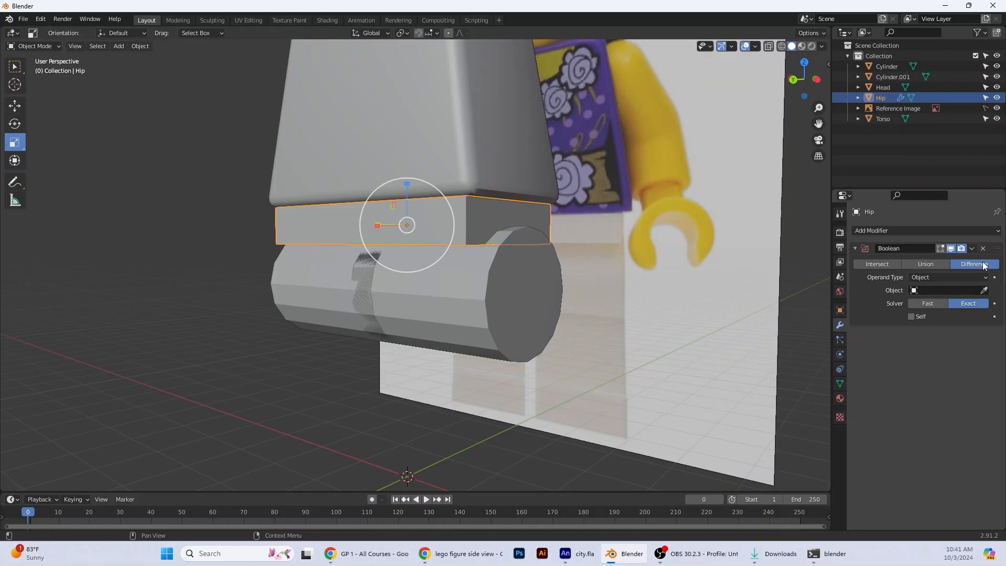
left_click(984, 293)
left_click(531, 286)
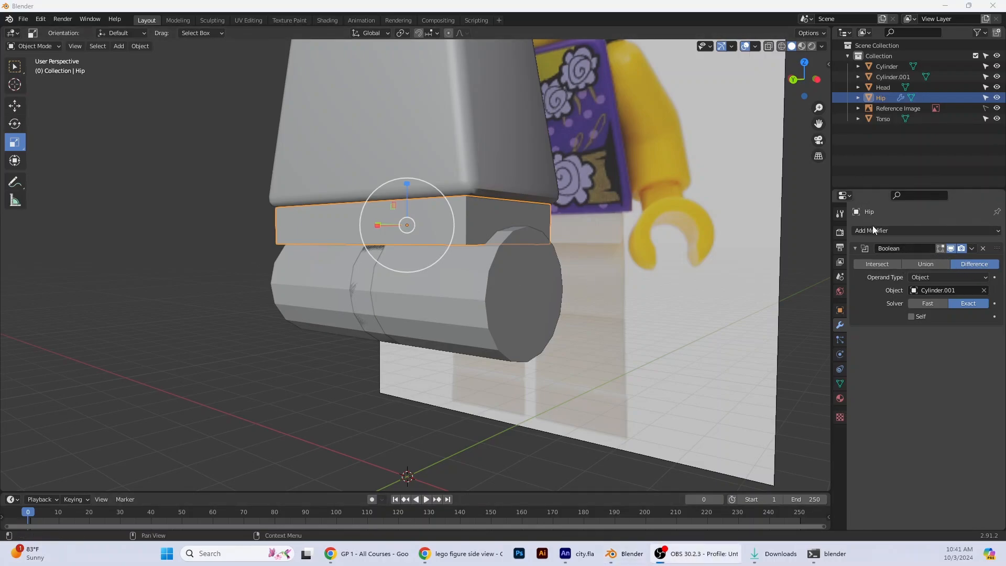
left_click(973, 250)
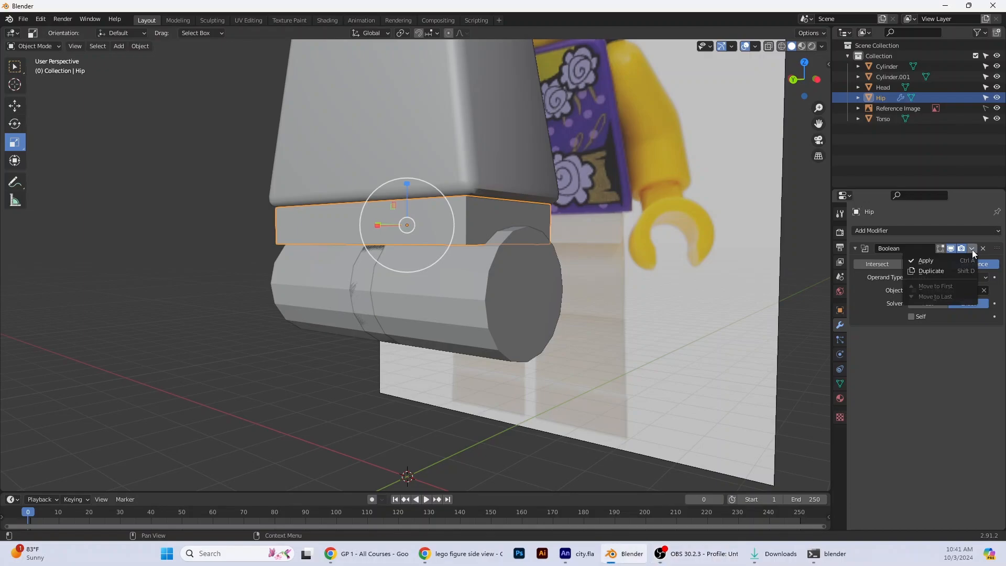
left_click(926, 260)
Move the wide cutter cylinder aside along X and delete it, then select the hip block and inspect its cut-out
left_click(530, 308)
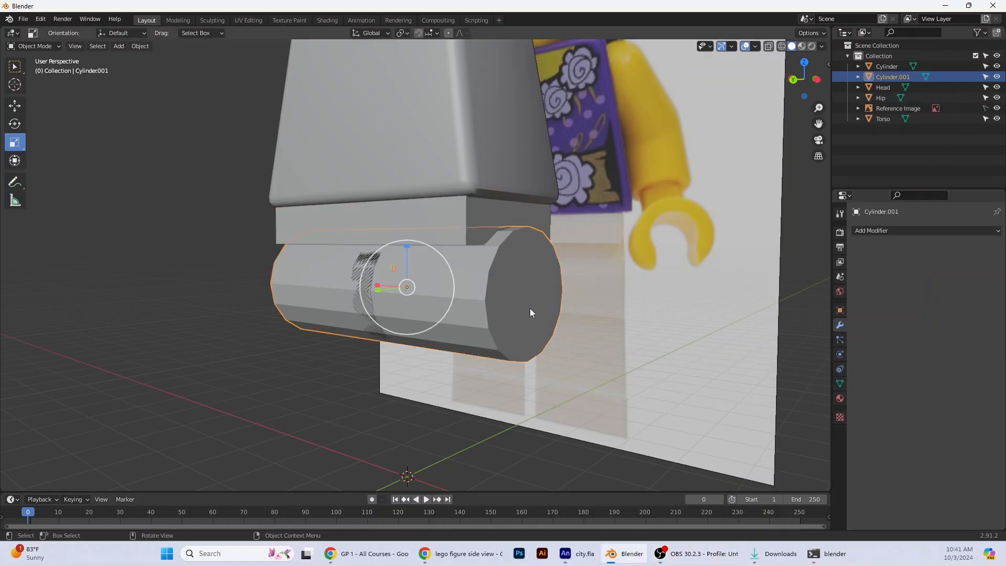
left_click(15, 105)
left_click_drag(381, 295, 193, 339)
key("ctrl+KP_1")
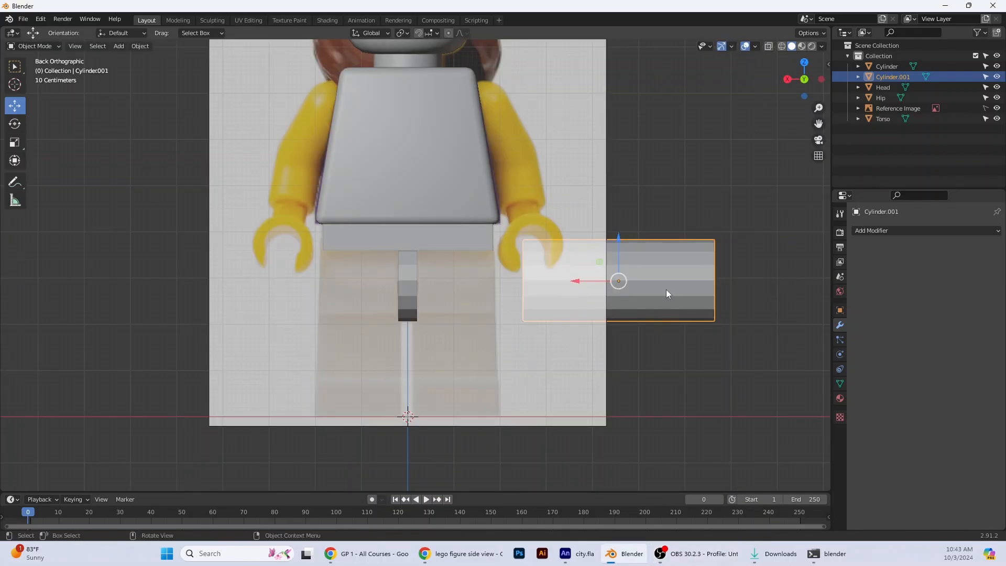
key("Delete")
left_click(479, 236)
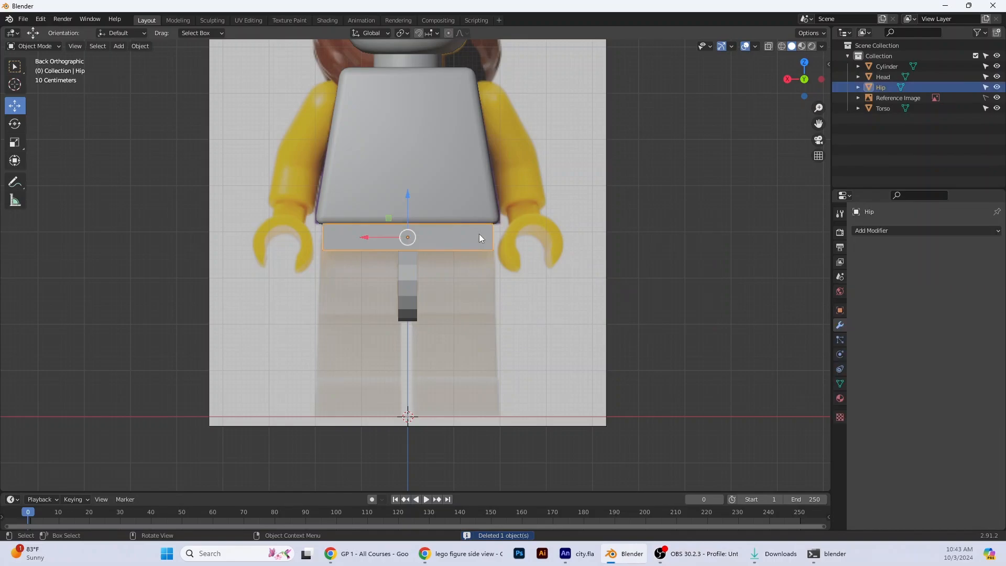
middle_click_drag(526, 296, 448, 248)
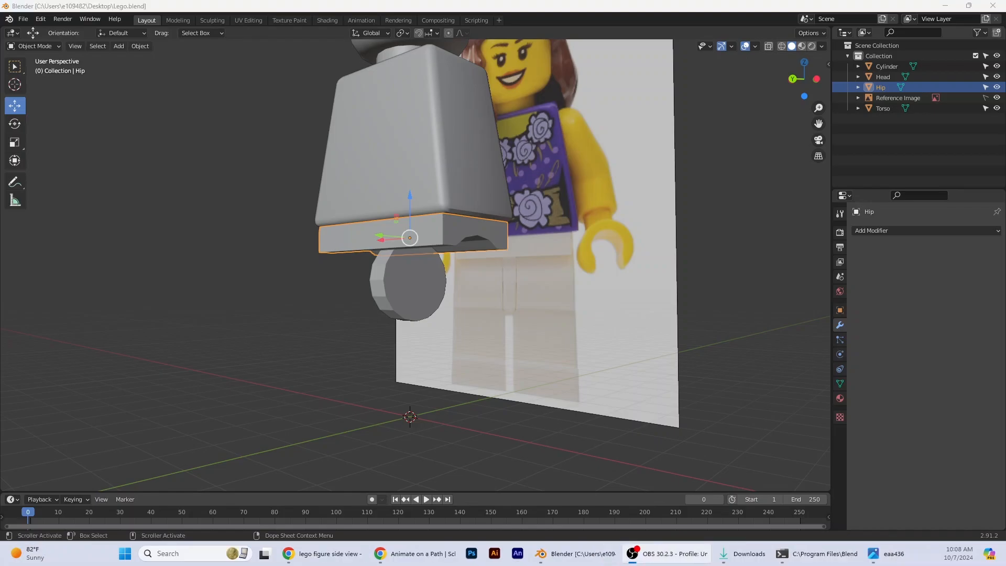
Duplicate the centre hip cylinder in place and move the copy along X to one side of it
left_click(885, 553)
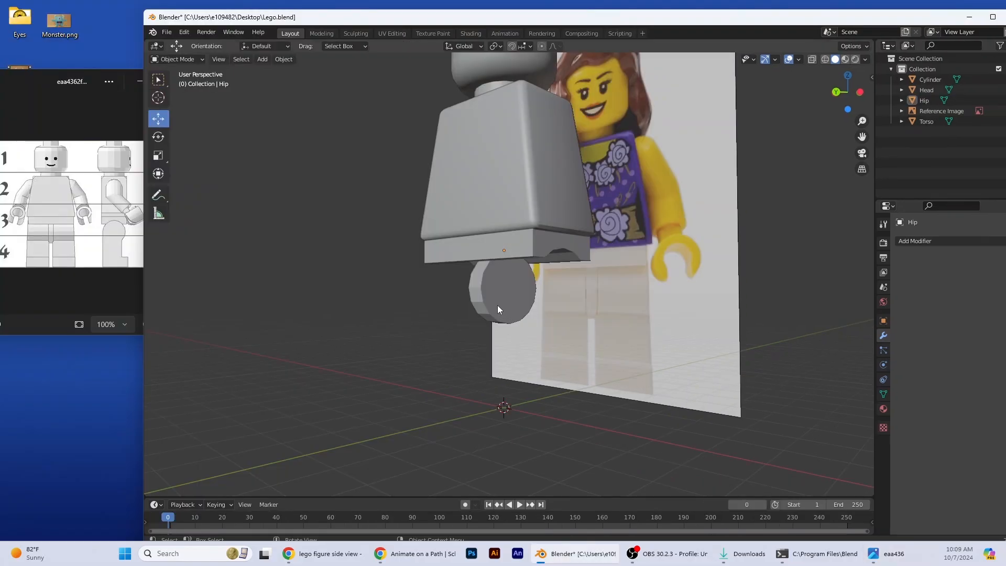
left_click(498, 306)
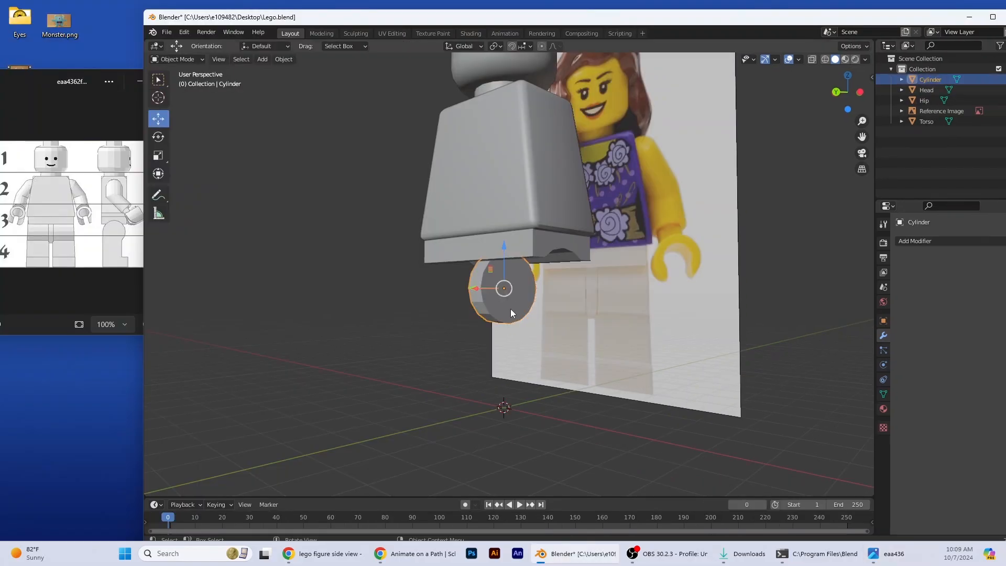
middle_click_drag(510, 310, 538, 362)
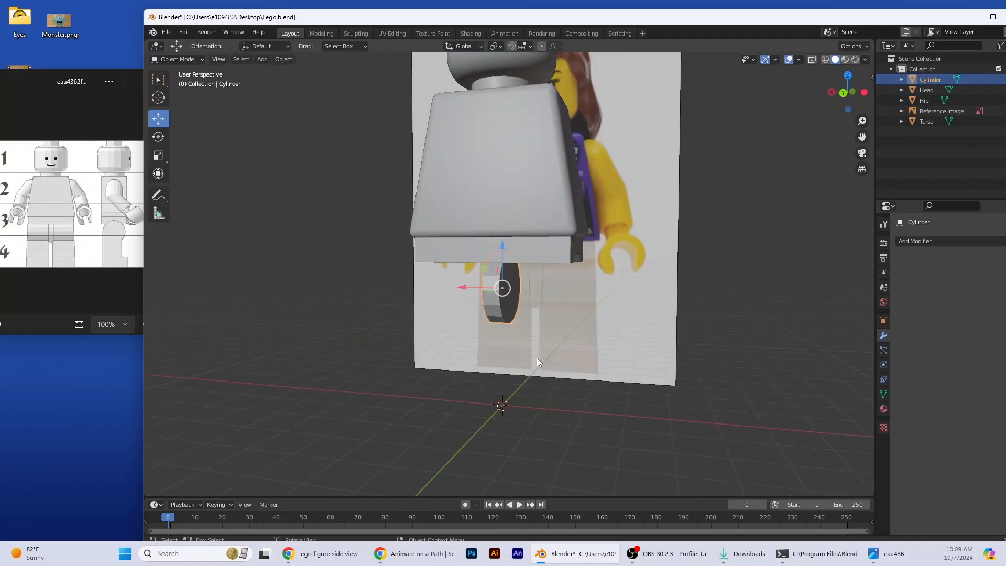
key("shift+d")
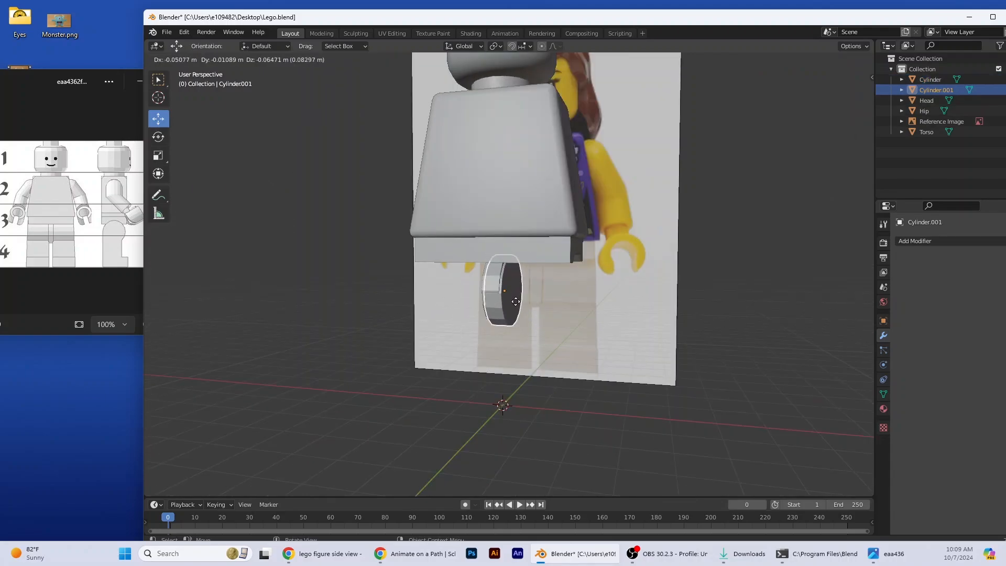
right_click(474, 253)
left_click_drag(460, 291, 390, 288)
Widen the copied cylinder along X in small adjustments, starting with 1.083, and shift it -0.055105 m along X
left_click(157, 157)
middle_click_drag(390, 289, 529, 367)
scroll(575, 368, "up", 5)
left_click_drag(550, 309, 546, 310)
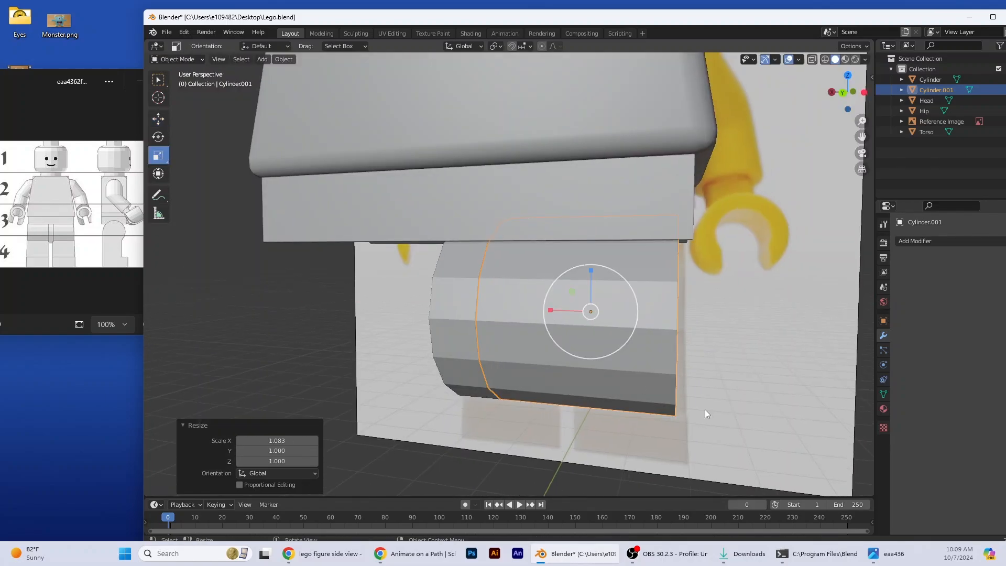
middle_click_drag(706, 410, 629, 409)
left_click_drag(529, 316, 514, 316)
middle_click_drag(603, 409, 676, 411)
left_click_drag(554, 312, 558, 312)
left_click(158, 119)
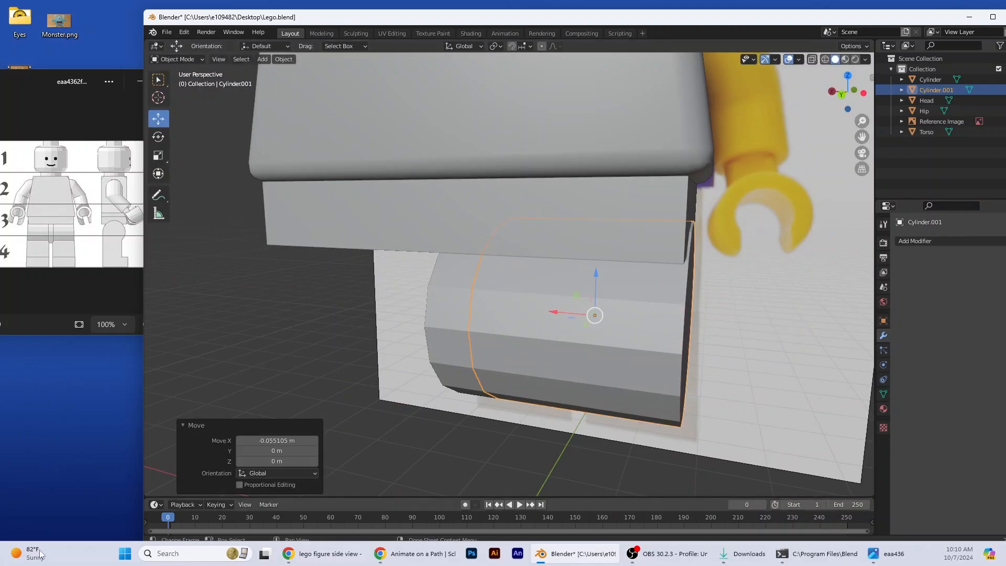
left_click(322, 553)
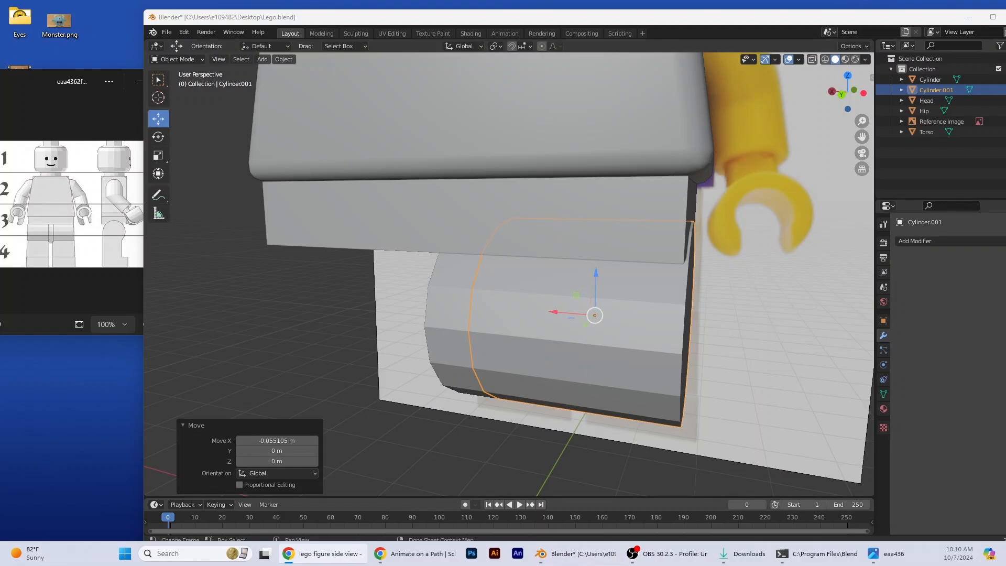
Widen the copied cylinder slightly more along X and nudge its position under the hip block
middle_click_drag(776, 421, 746, 409)
left_click(158, 155)
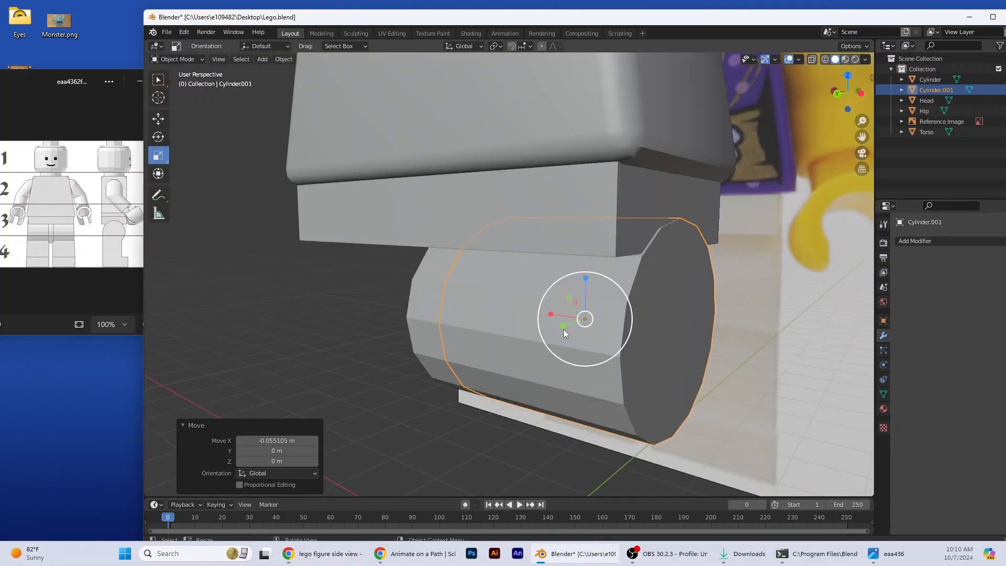
left_click_drag(550, 314, 542, 312)
left_click(158, 119)
middle_click_drag(472, 345, 529, 340)
left_click_drag(559, 310, 557, 310)
Move the copied cylinder 2.024 m along X to the opposite side of the hip
middle_click_drag(607, 377, 666, 387)
left_click_drag(529, 301, 381, 323)
middle_click_drag(382, 323, 566, 366)
middle_click_drag(466, 414, 563, 430)
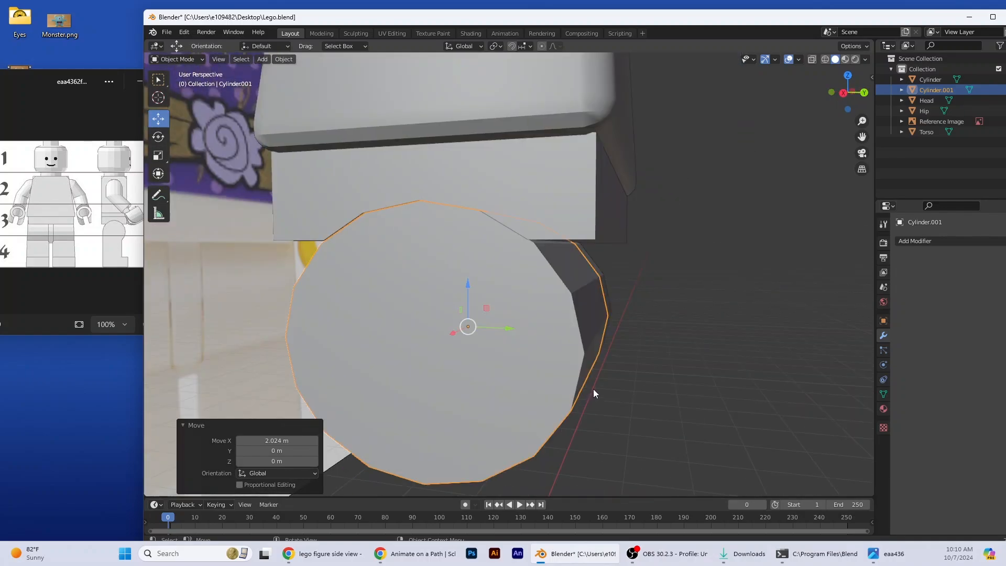
middle_click_drag(593, 393, 566, 421)
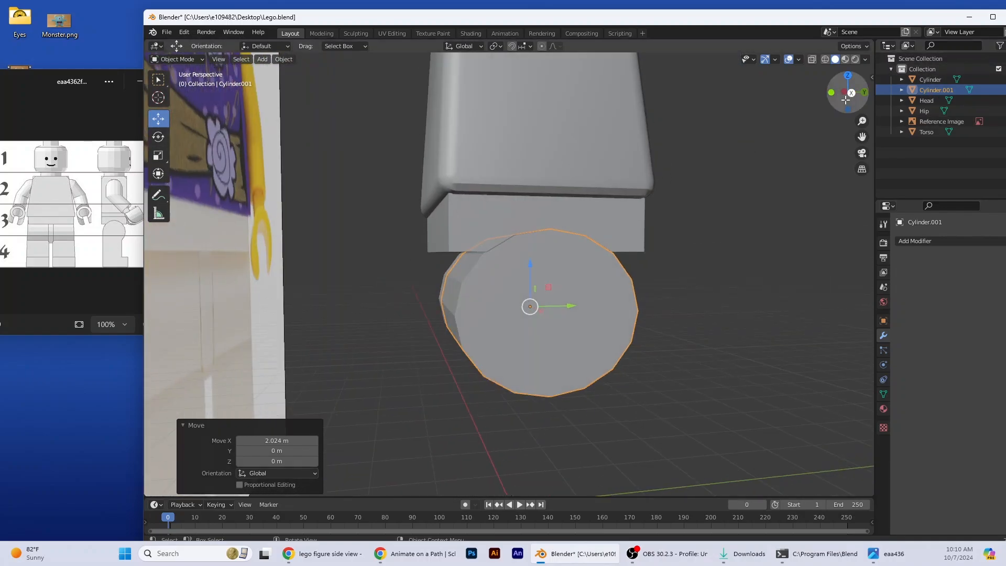
Select the outer cylinder copy in the right orthographic view and open it in Edit Mode
left_click(848, 96)
scroll(512, 388, "up", 4)
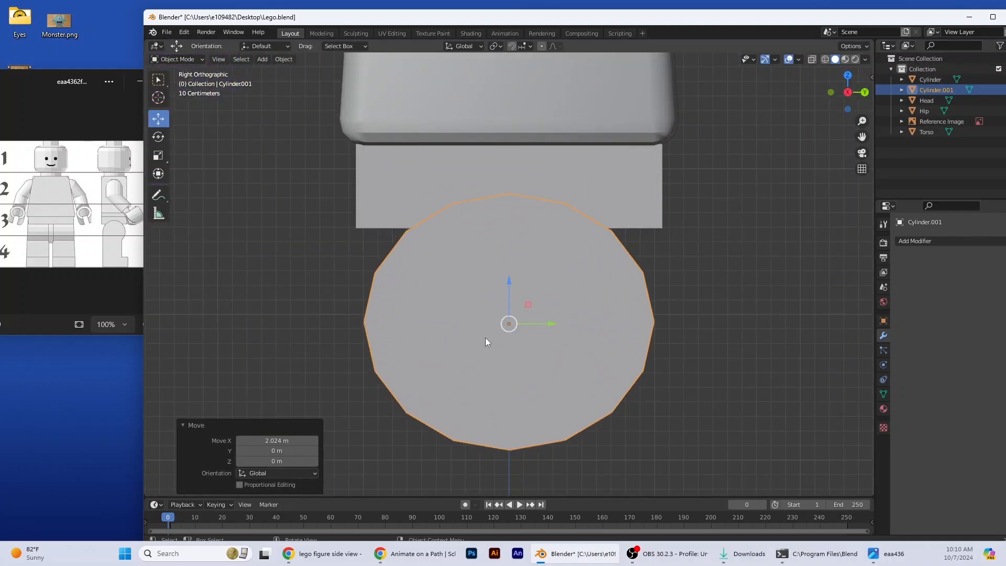
left_click(367, 349)
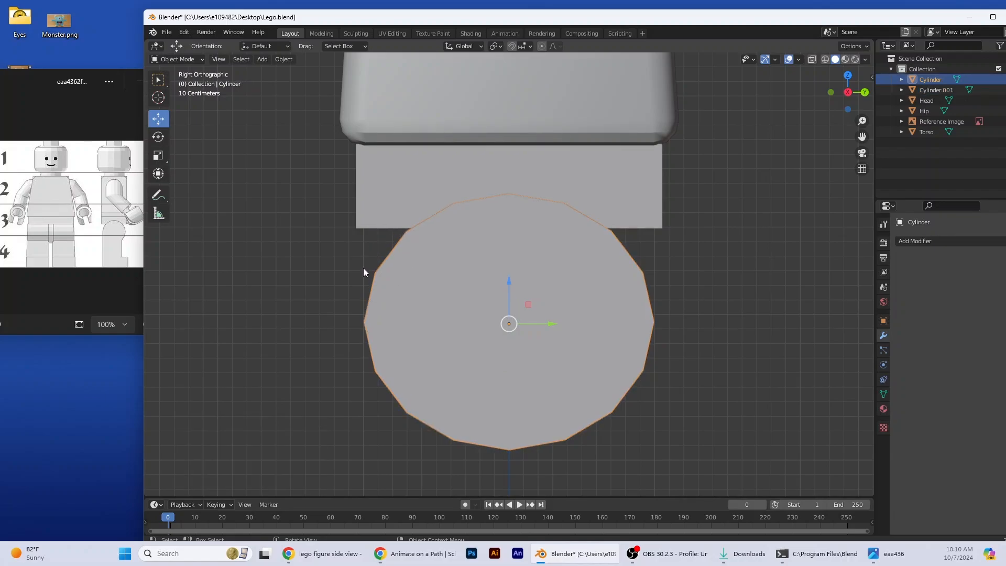
left_click(372, 347)
left_click(167, 59)
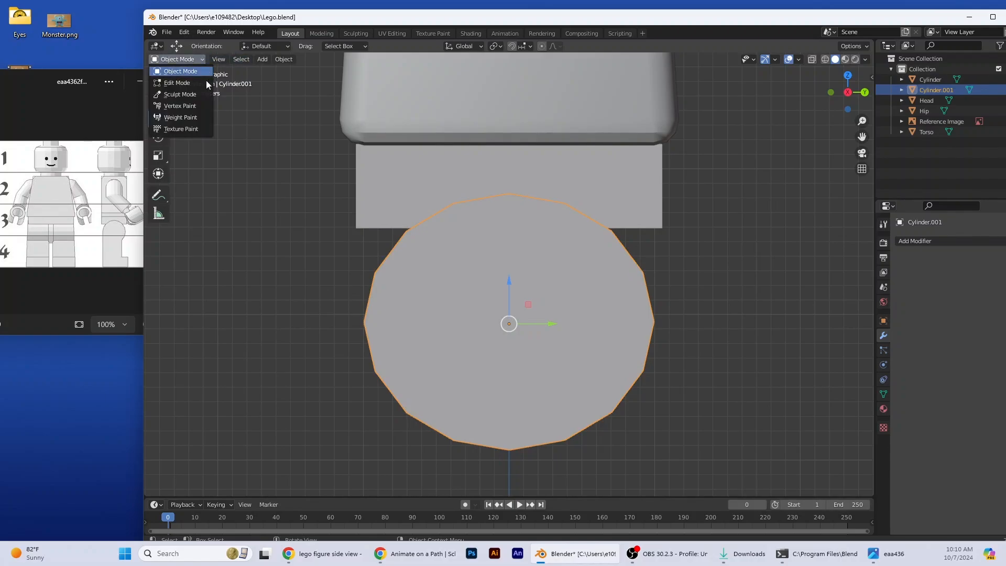
left_click(170, 83)
Select four adjacent rim faces of the cylinder copy, running from one lower side around to the underside
middle_click_drag(348, 396, 369, 387)
left_click(438, 338)
left_click(483, 409)
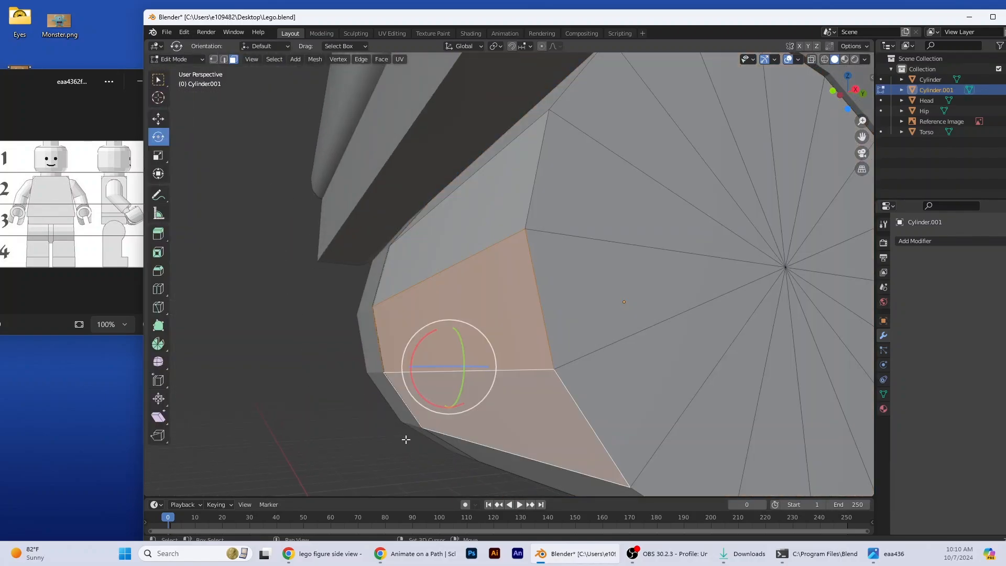
middle_click_drag(404, 438, 477, 365)
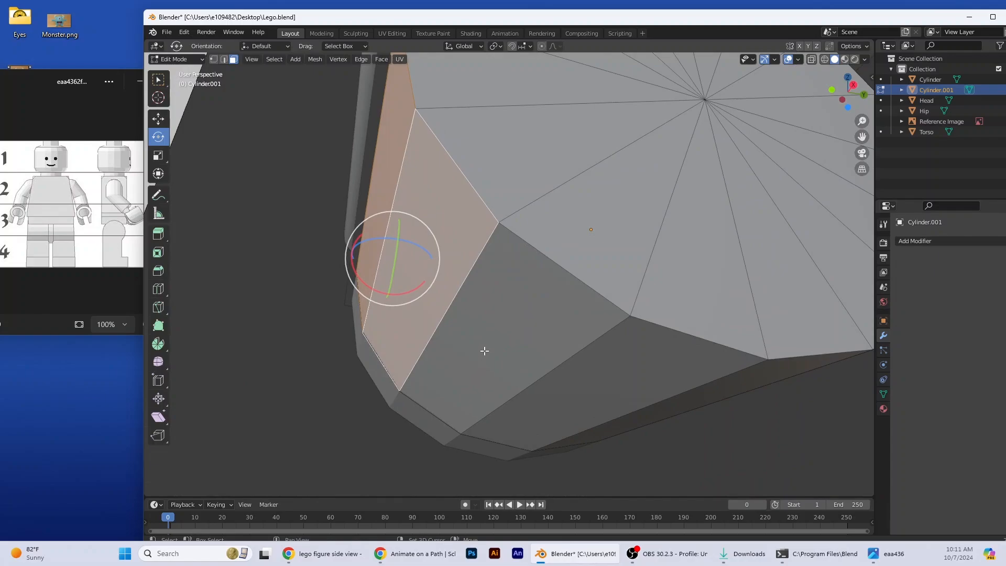
left_click(484, 351, "shift")
left_click(613, 371, "shift")
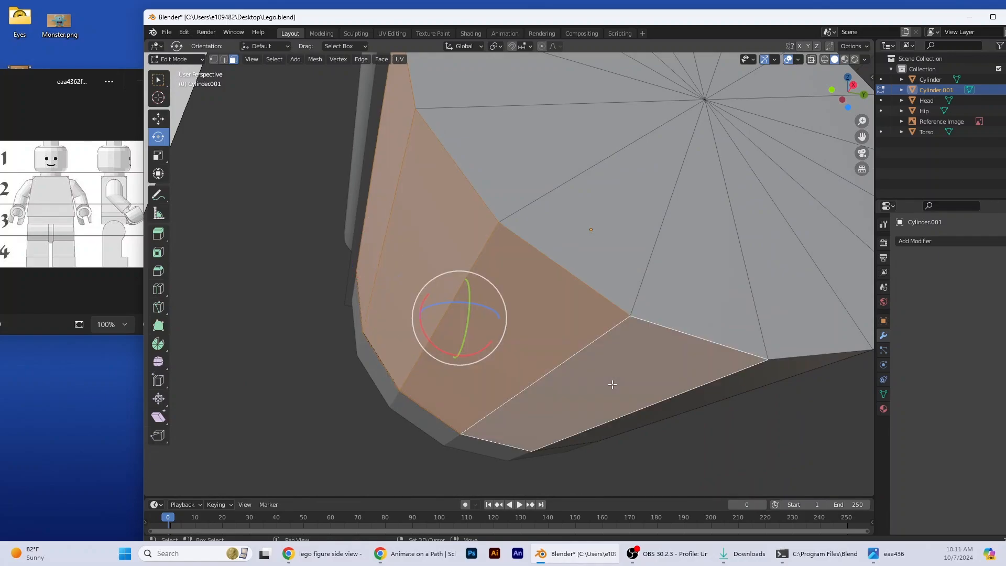
Extend the face selection across the cylinder's underside to the lower faces on its other side
scroll(717, 315, "down", 3)
middle_click_drag(716, 314, 386, 408)
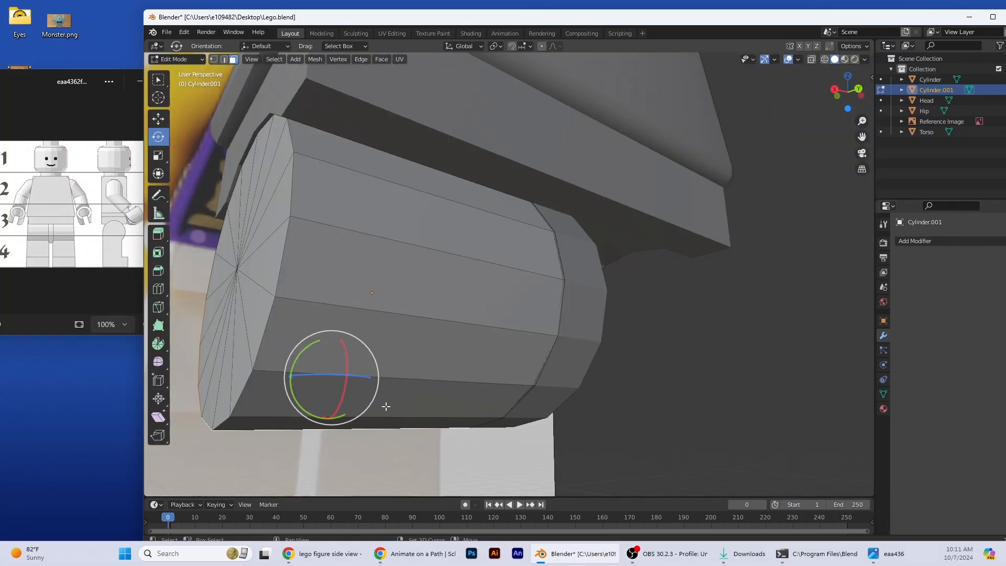
middle_click_drag(486, 369, 461, 353)
left_click(446, 353, "shift")
left_click(429, 340, "shift")
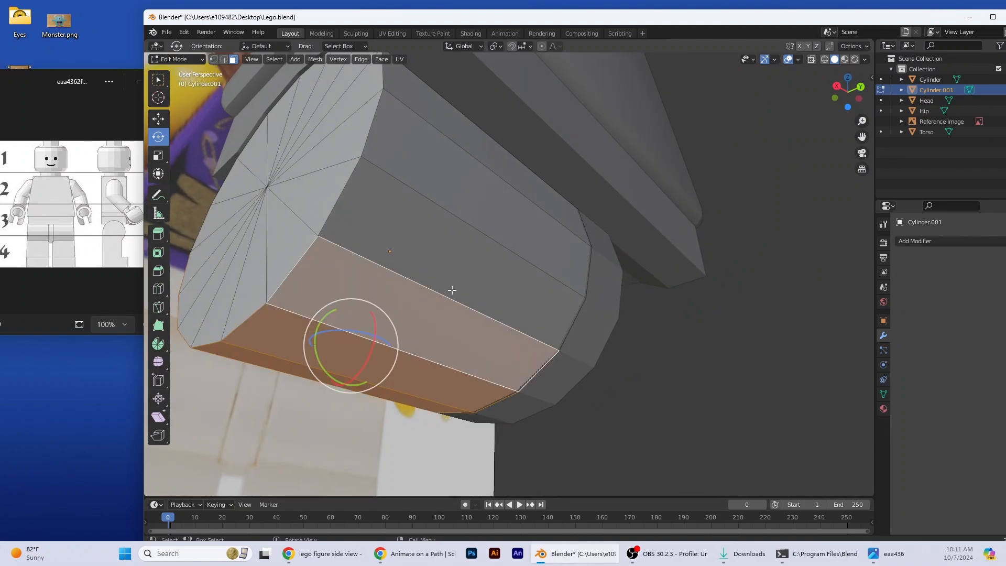
middle_click_drag(451, 288, 471, 335)
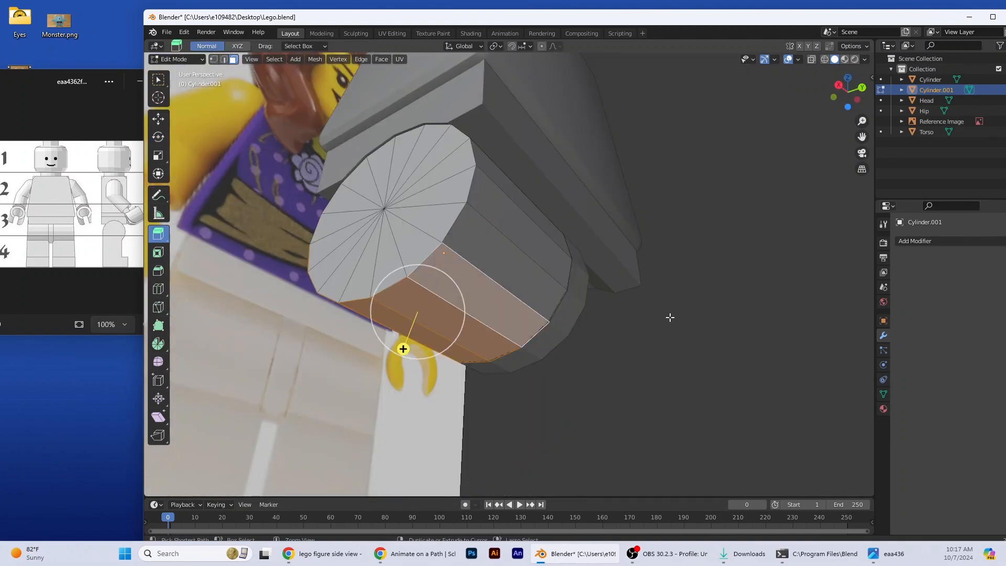
Try to extrude the selected underside faces 0.34811 m along their normal in the right orthographic view
middle_click_drag(601, 275, 642, 313)
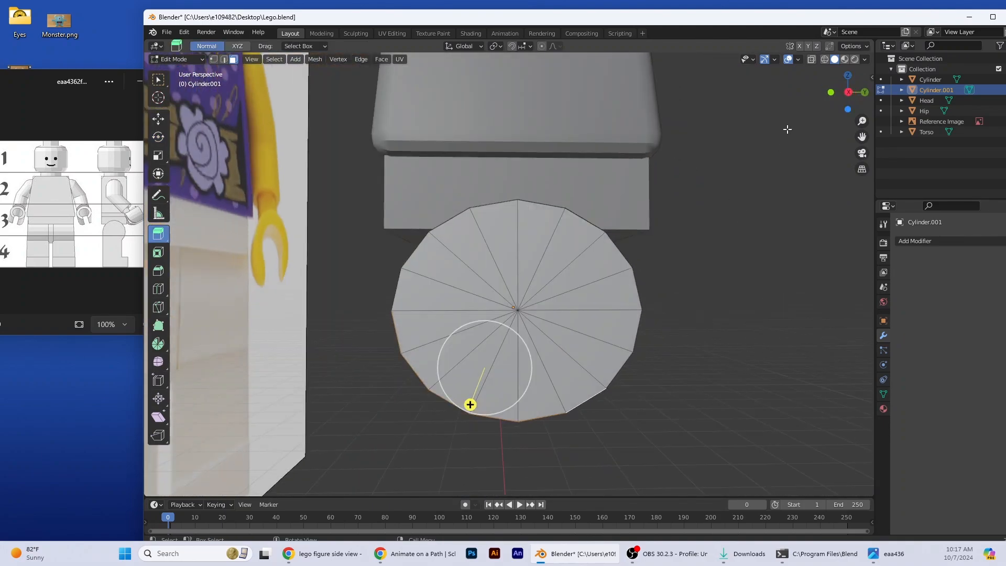
left_click(853, 93)
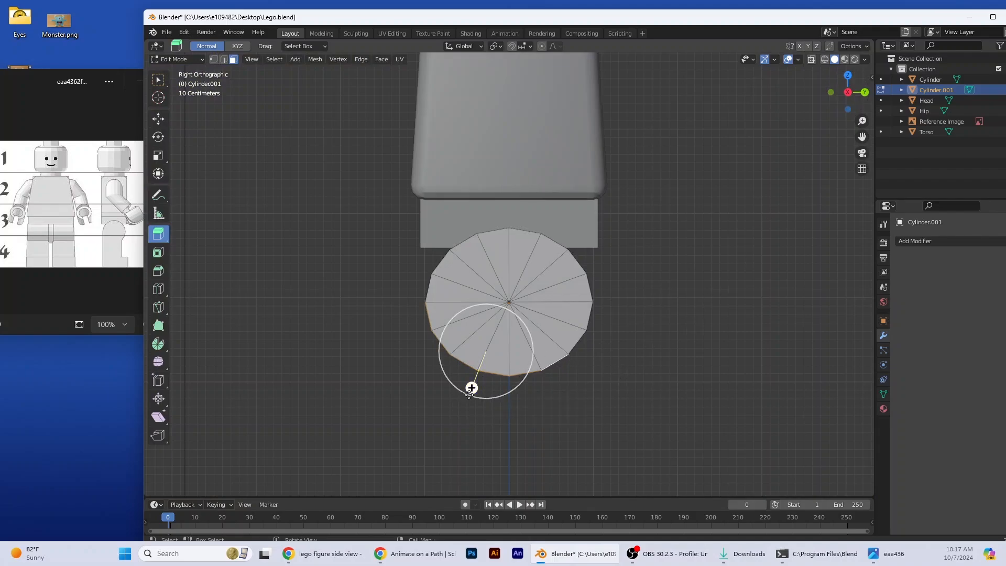
left_click_drag(472, 387, 477, 422)
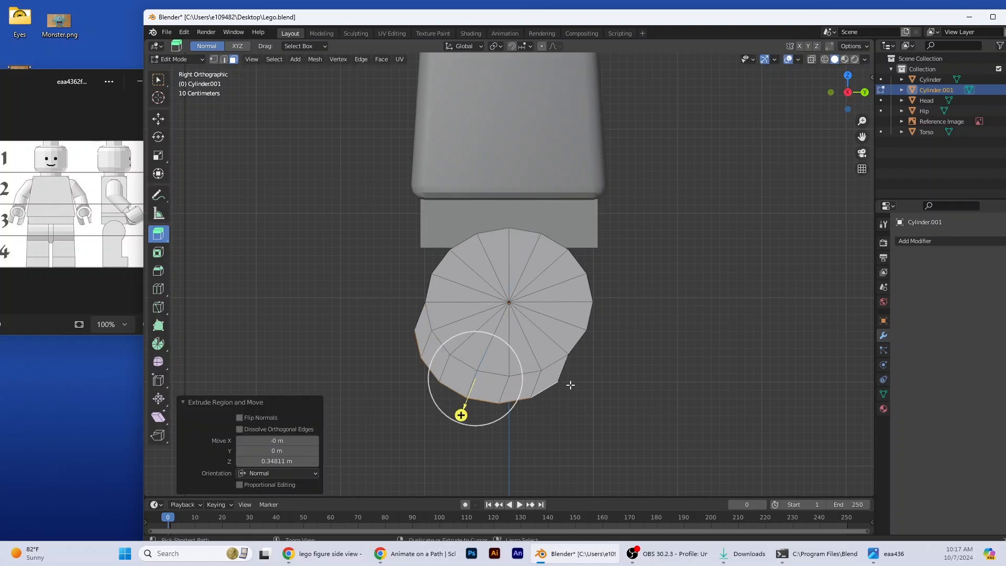
key("ctrl+z")
Extrude the cylinder's selected underside faces 1.2816 m along their normal in the back view, following the leg in the reference image
left_click(864, 92)
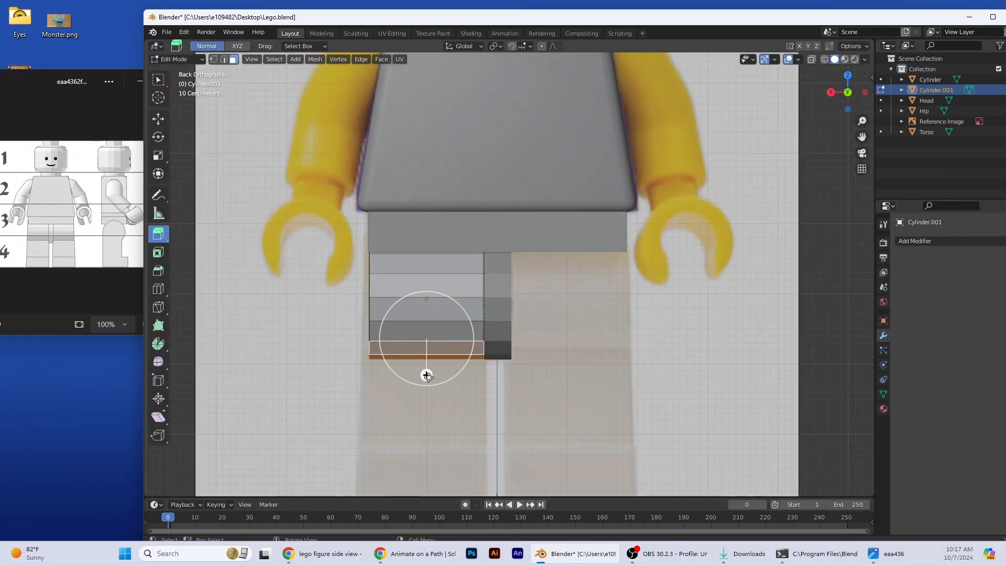
left_click_drag(428, 375, 424, 462)
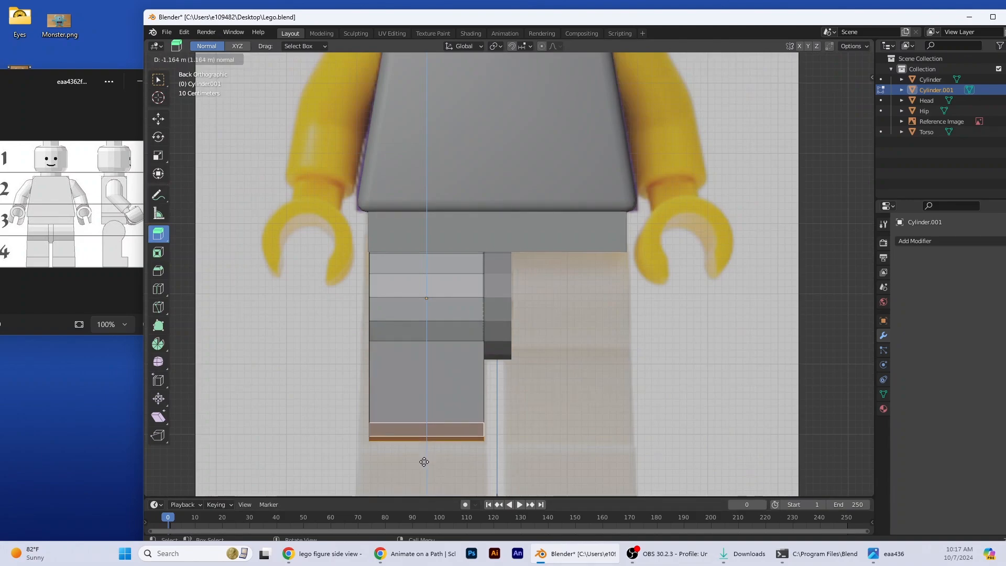
left_click_drag(424, 462, 423, 466)
scroll(566, 413, "down", 1)
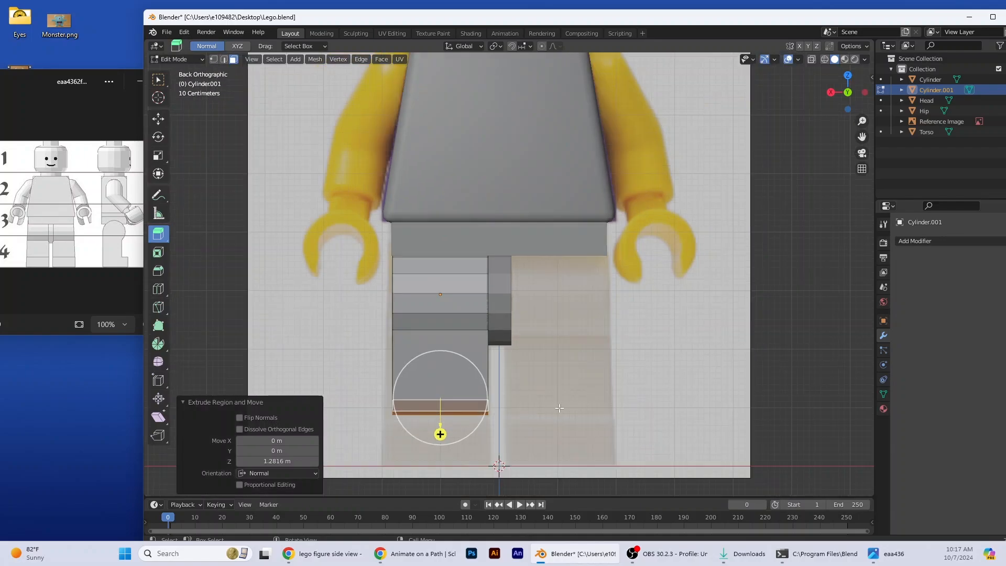
Move the leg's extruded bottom faces about 0.466 m along Y to straighten the leg beneath the cylinder
middle_click_drag(560, 409, 655, 404)
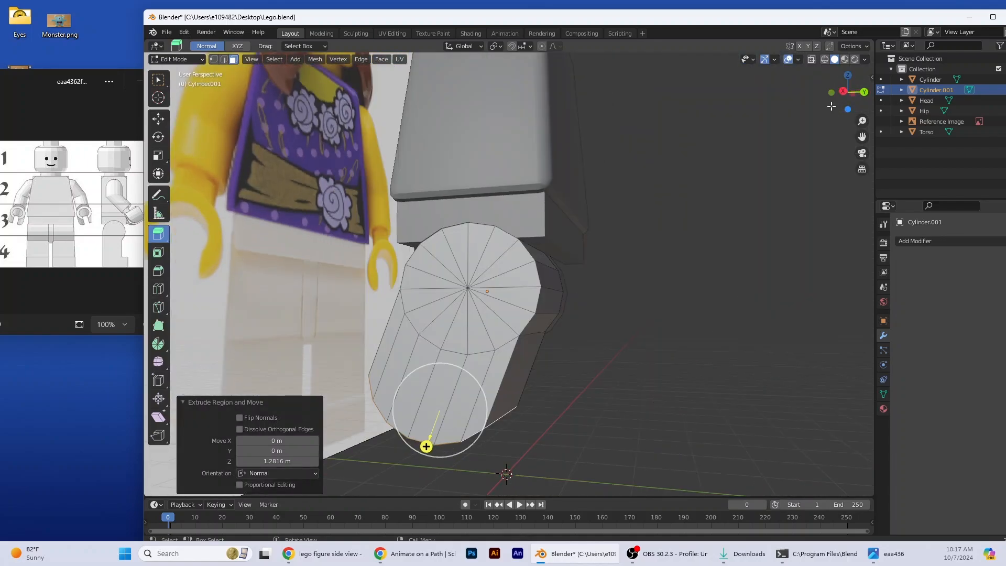
left_click(842, 91)
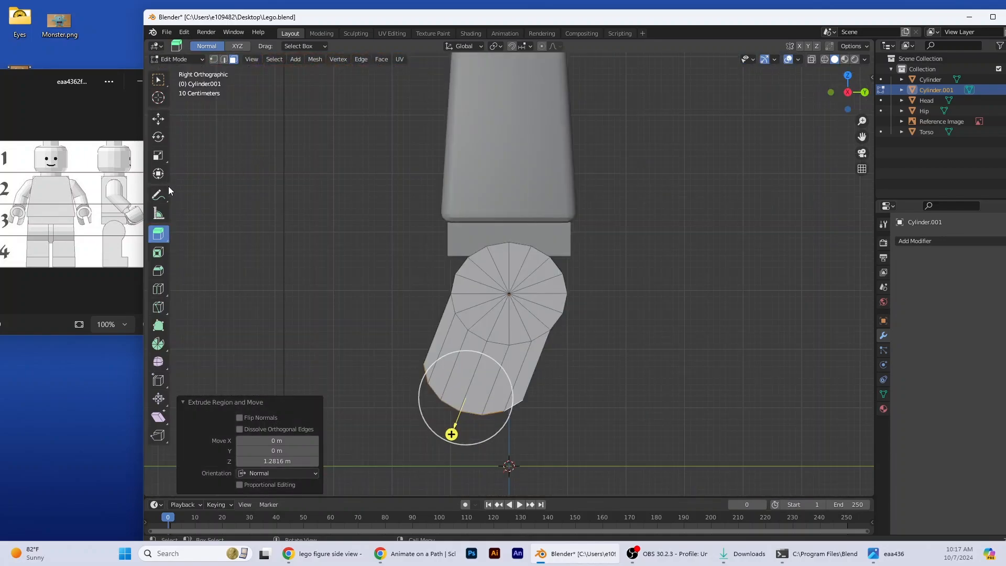
left_click(161, 120)
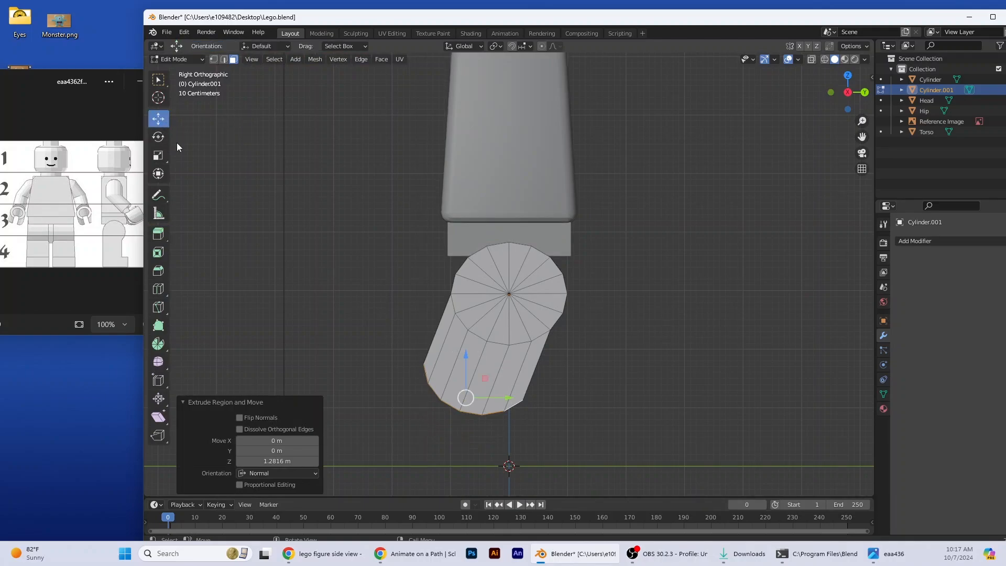
left_click_drag(504, 401, 539, 401)
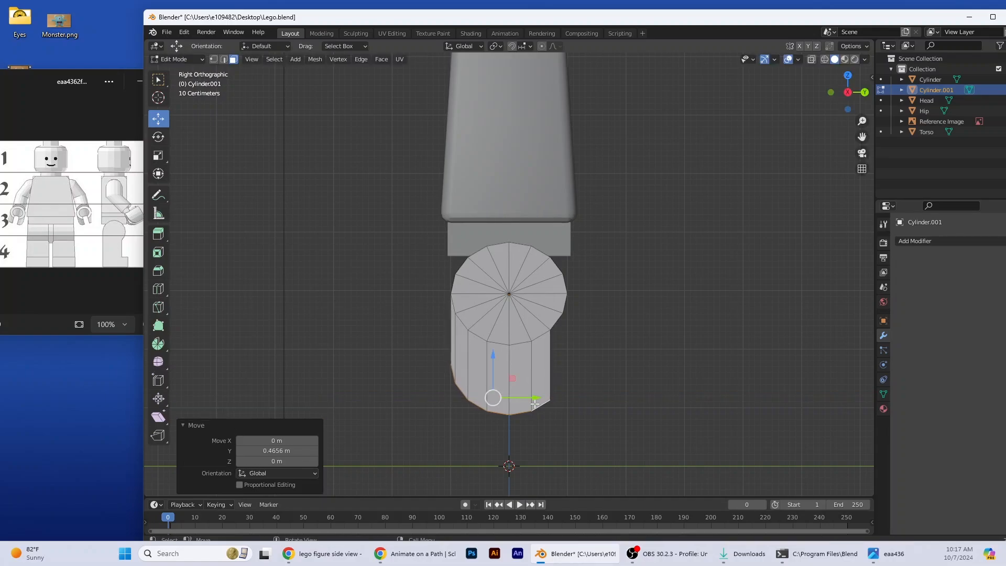
scroll(539, 402, "up", 3)
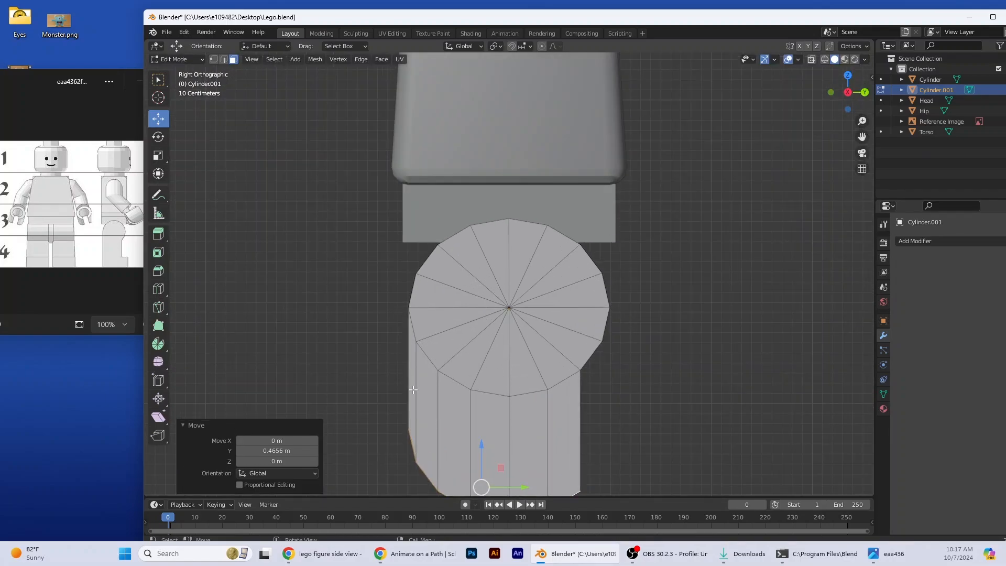
scroll(423, 408, "down", 1)
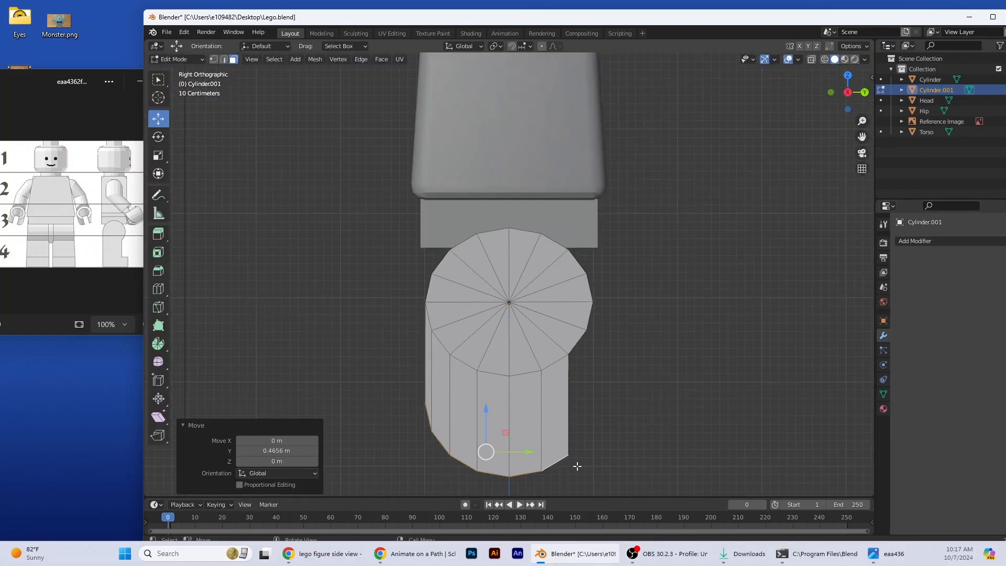
Select all the curved bottom faces of the leg and scale them along Z to about 0.422
middle_click_drag(586, 452, 423, 343)
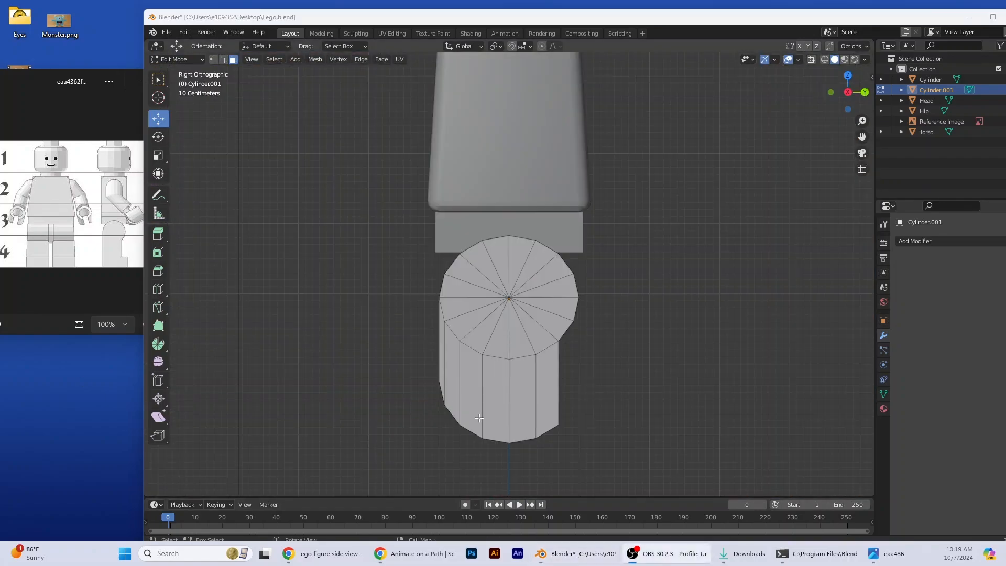
middle_click_drag(396, 449, 472, 372)
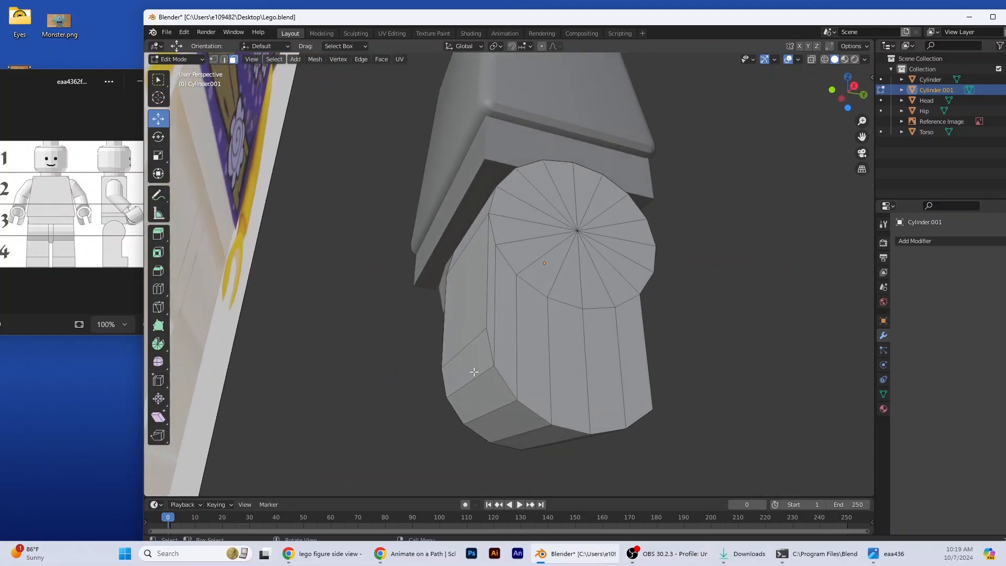
left_click(472, 372)
left_click(511, 417, "shift")
left_click(542, 432, "shift")
middle_click_drag(566, 419, 542, 377)
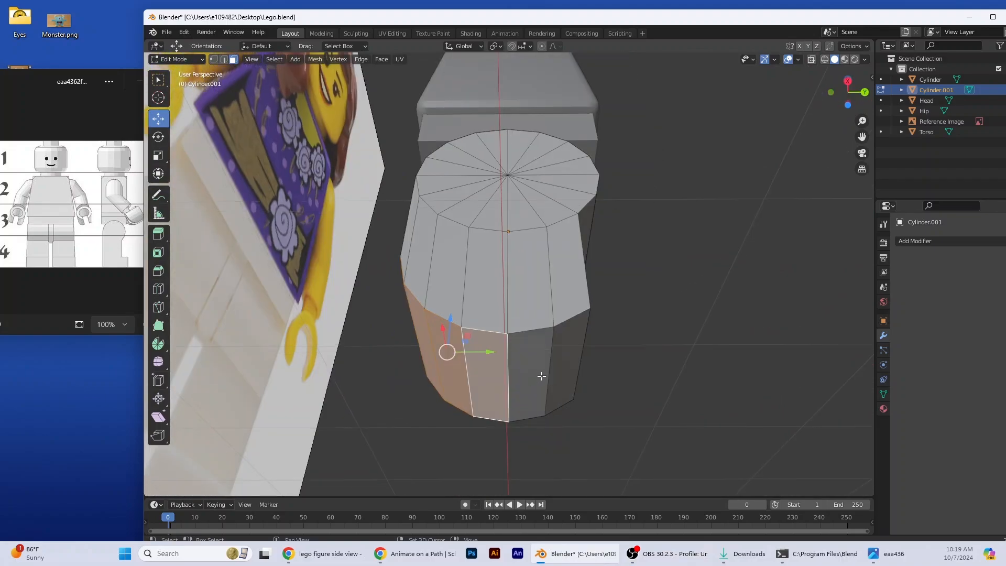
left_click(538, 377, "shift")
left_click(568, 373, "shift")
middle_click_drag(637, 376, 600, 384)
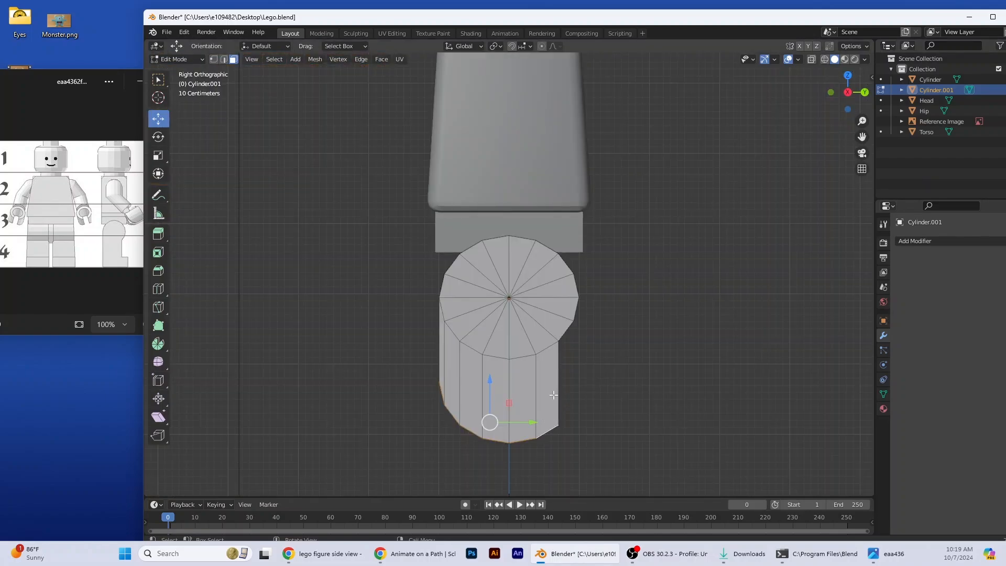
left_click(158, 155)
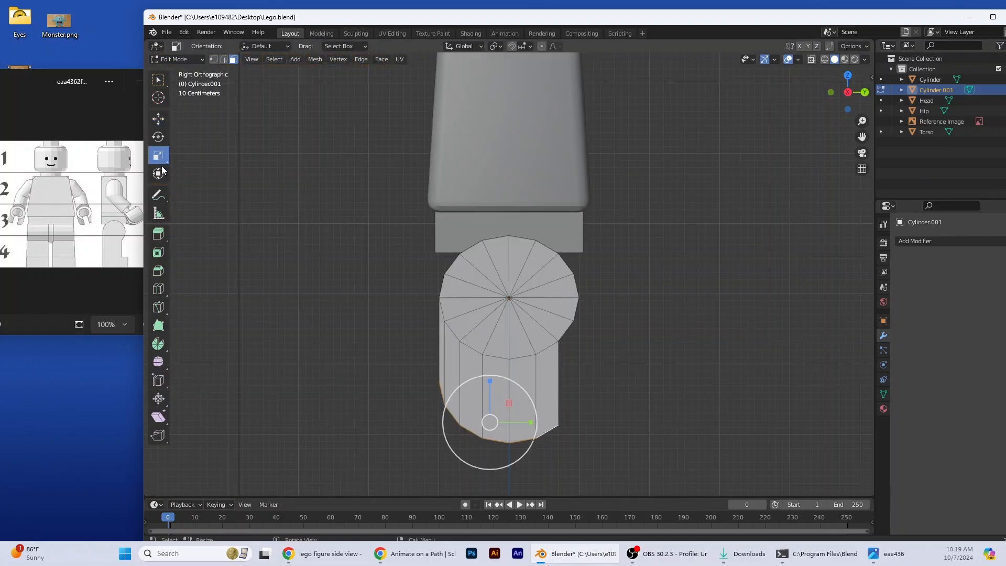
left_click_drag(508, 381, 508, 431)
key("z")
Flatten the selected bottom faces of the leg further by scaling them along Z to about 0.22
middle_click_drag(545, 439, 596, 403)
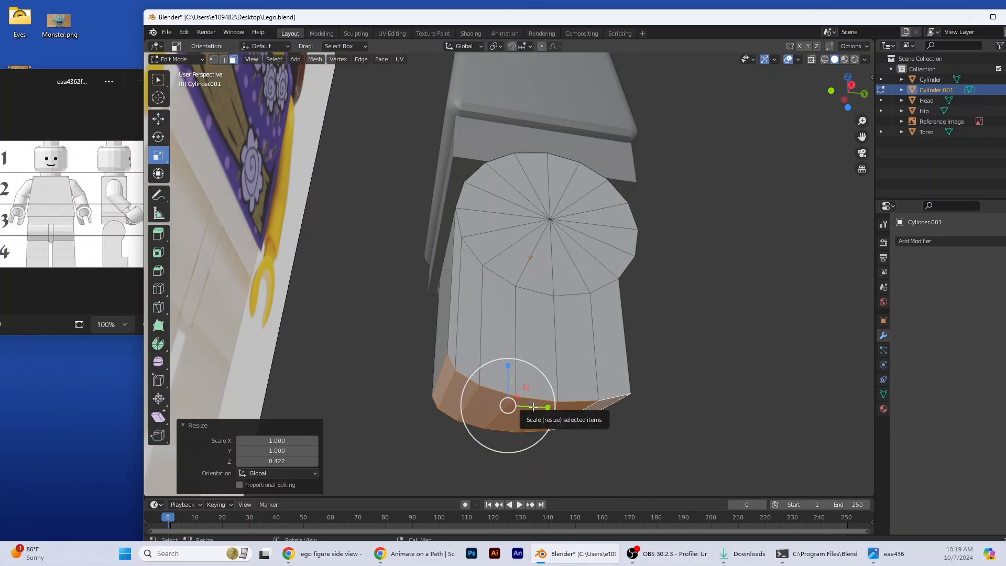
left_click(157, 81)
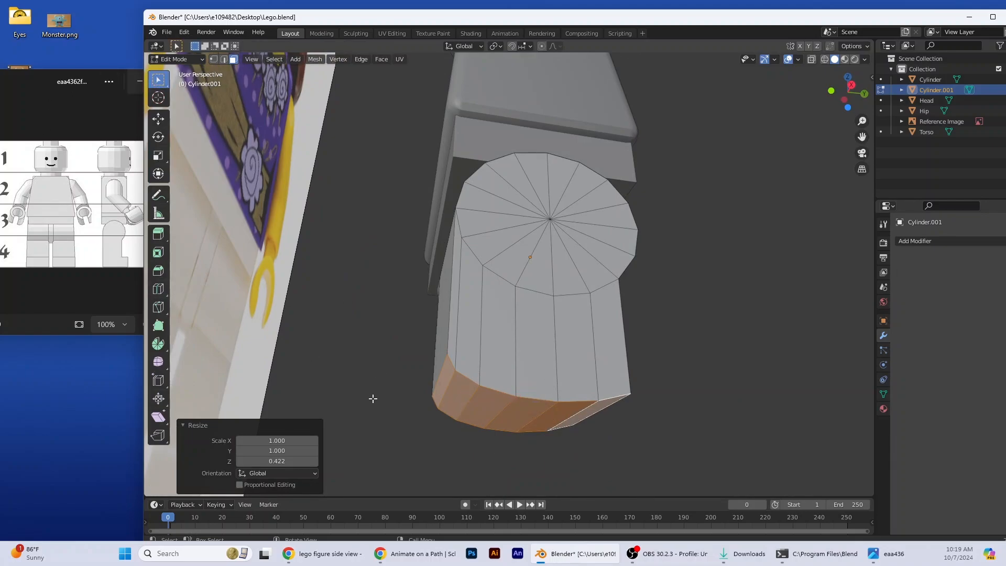
key("s")
key("z")
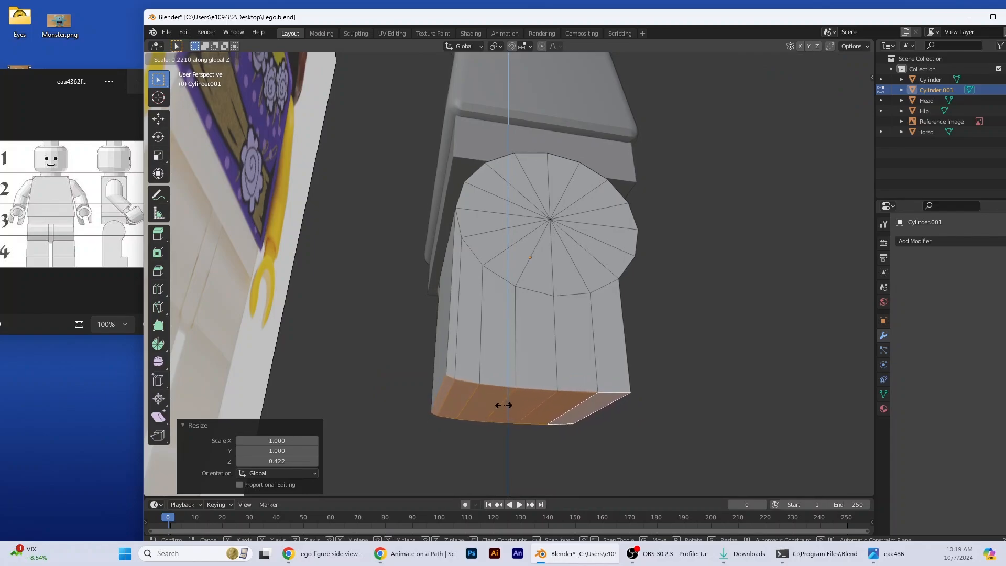
left_click(503, 404)
Select the front bottom edge of the leg and lower it about 0.045 m along Z
middle_click_drag(486, 440, 329, 176)
left_click(474, 406)
left_click(224, 59)
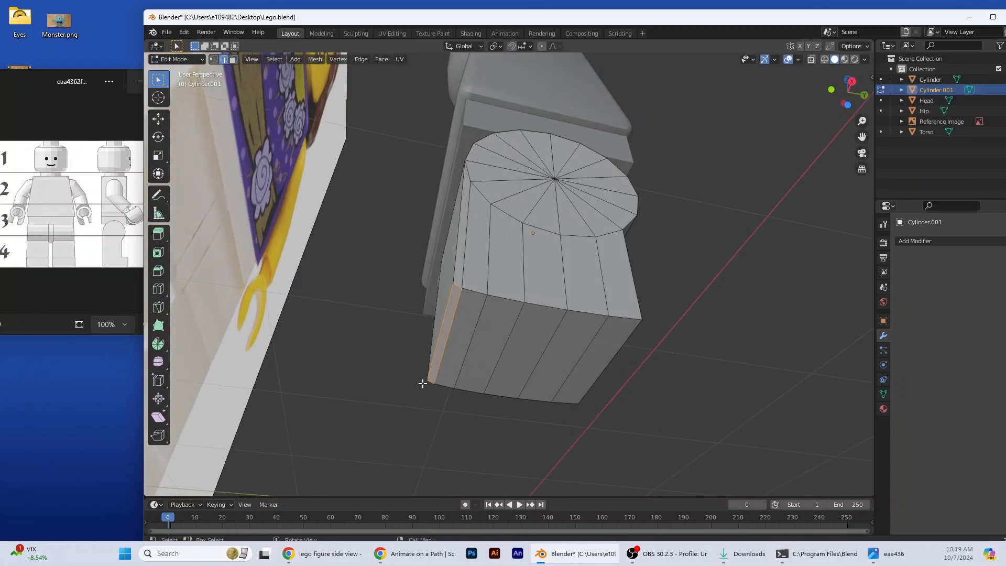
left_click(437, 339)
left_click(159, 118)
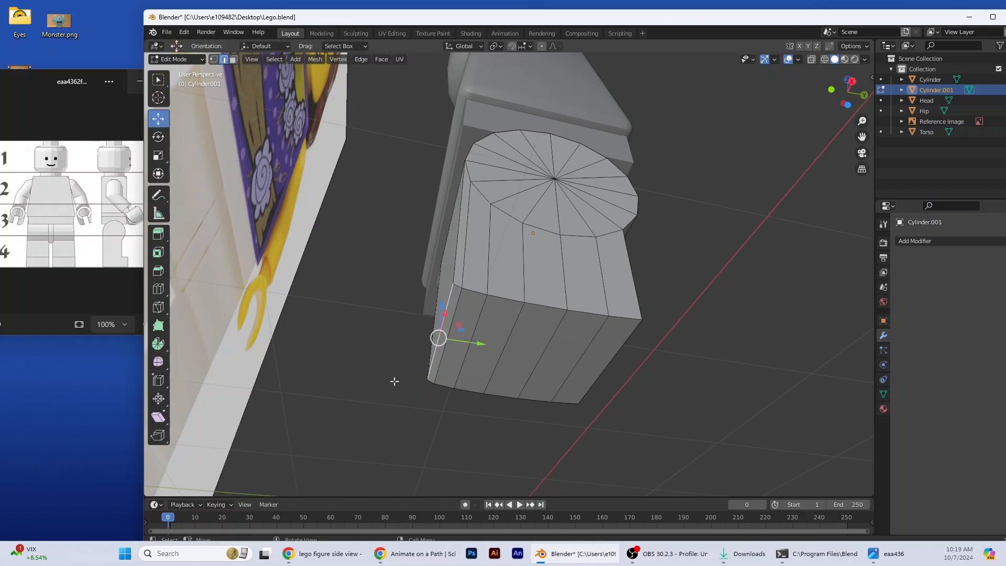
middle_click_drag(582, 257, 593, 246)
left_click(851, 82)
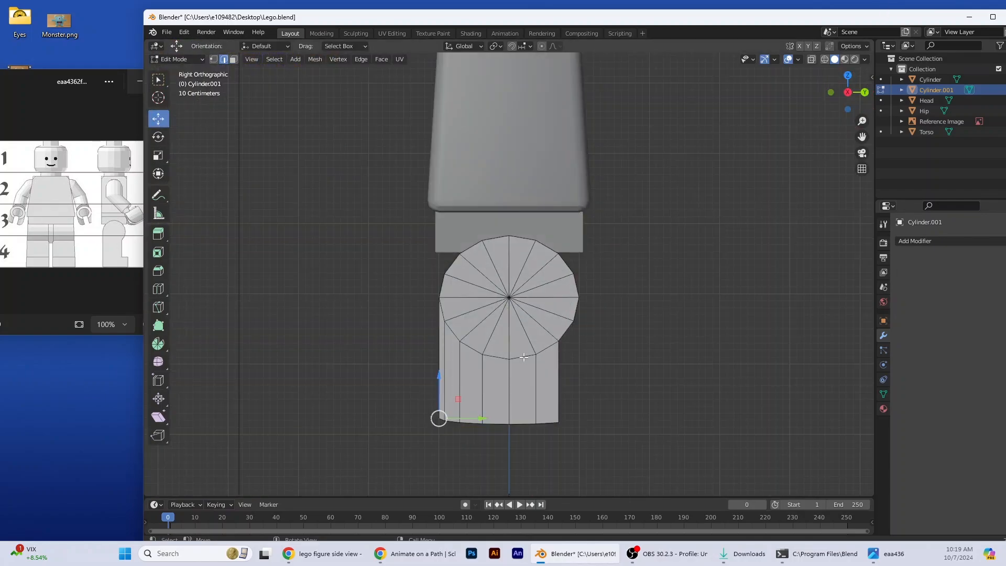
left_click_drag(437, 382, 437, 387)
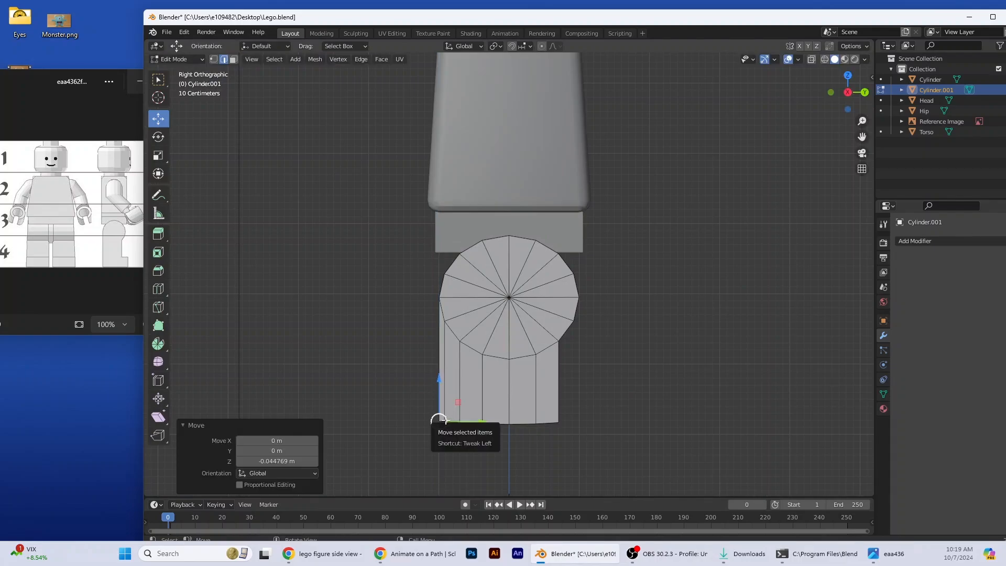
Select the second bottom edge from the leg's front and lower it about 0.015 m along Z
left_click(448, 421)
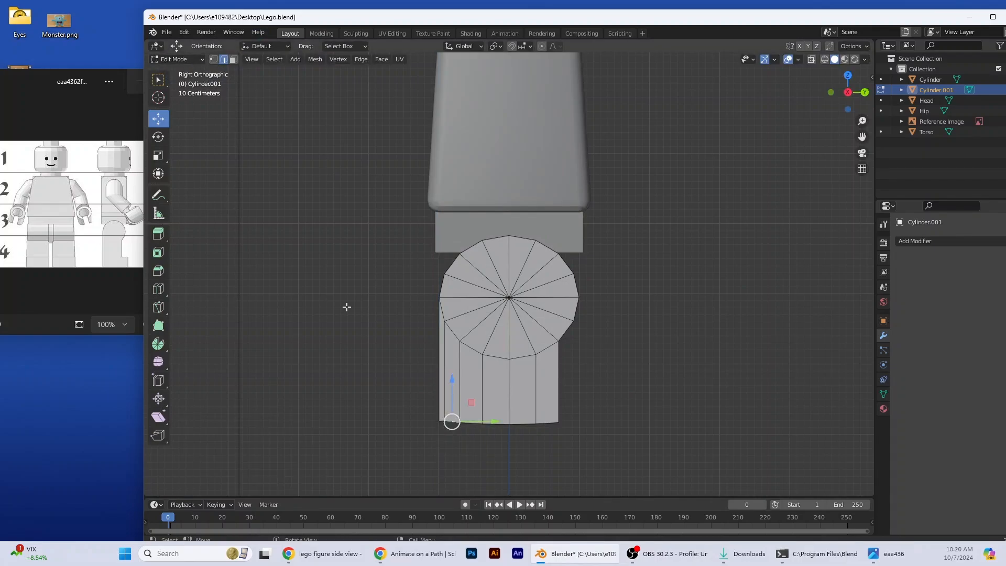
middle_click_drag(359, 424, 456, 262)
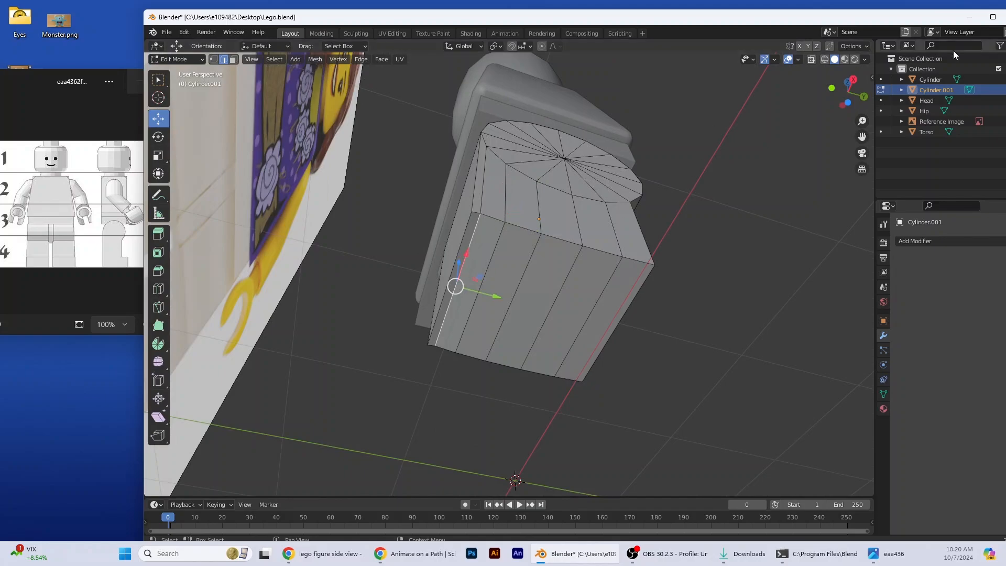
left_click(849, 82)
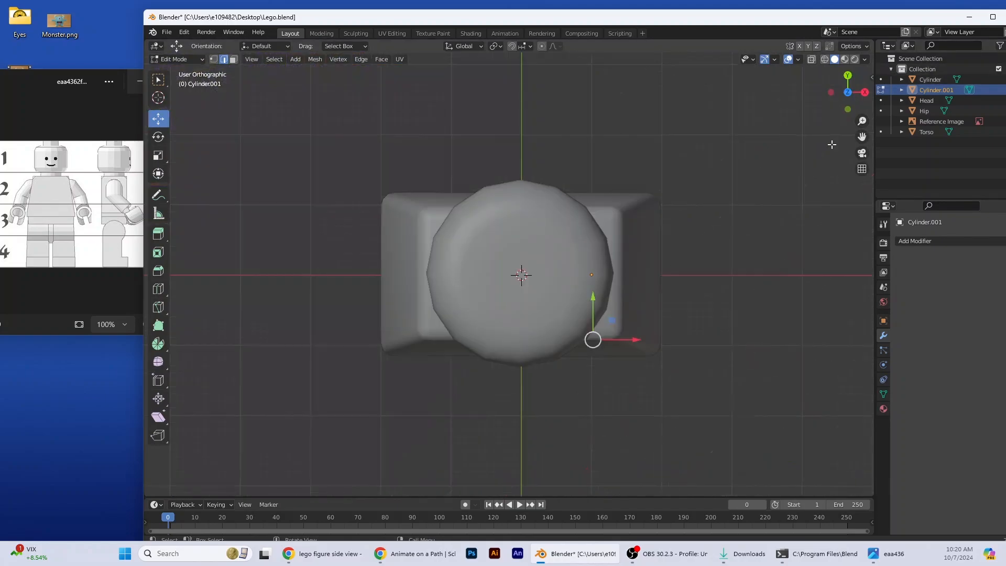
left_click(864, 92)
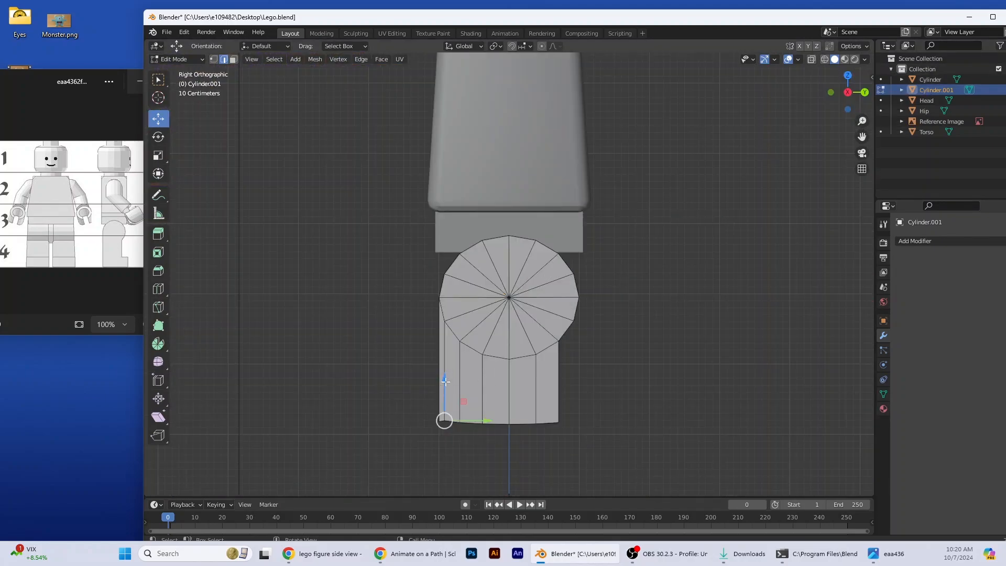
left_click_drag(441, 384, 445, 384)
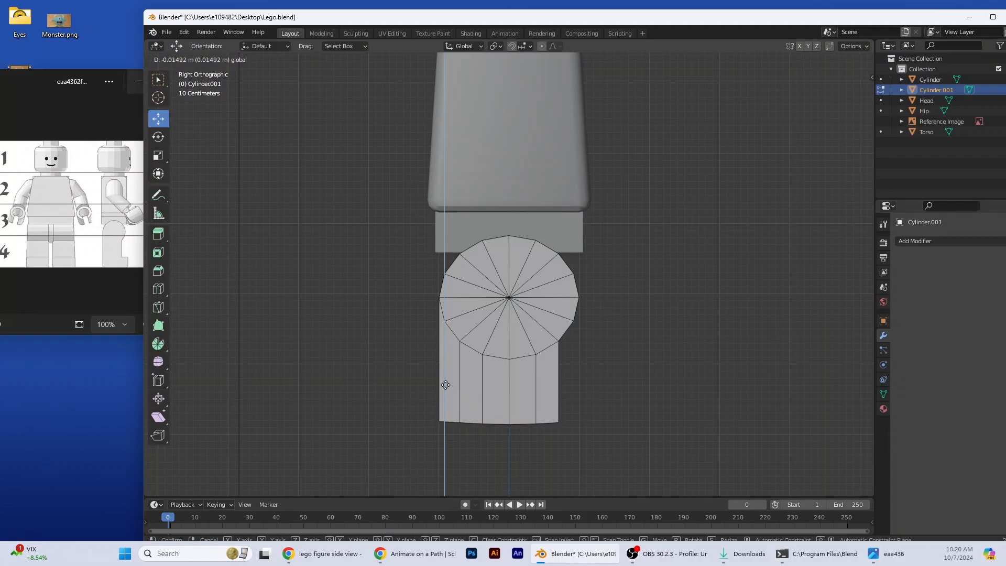
left_click_drag(445, 385, 445, 384)
Lower the second bottom edge about 0.081 m more, then nudge it up about 0.003 m along Z
scroll(573, 419, "up", 5)
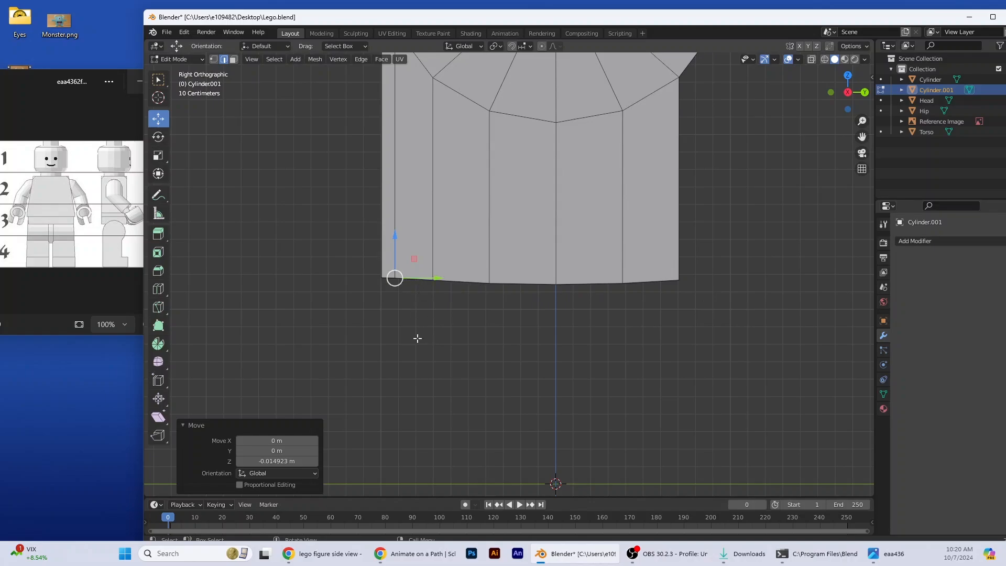
left_click_drag(395, 250, 395, 269)
scroll(395, 269, "up", 3)
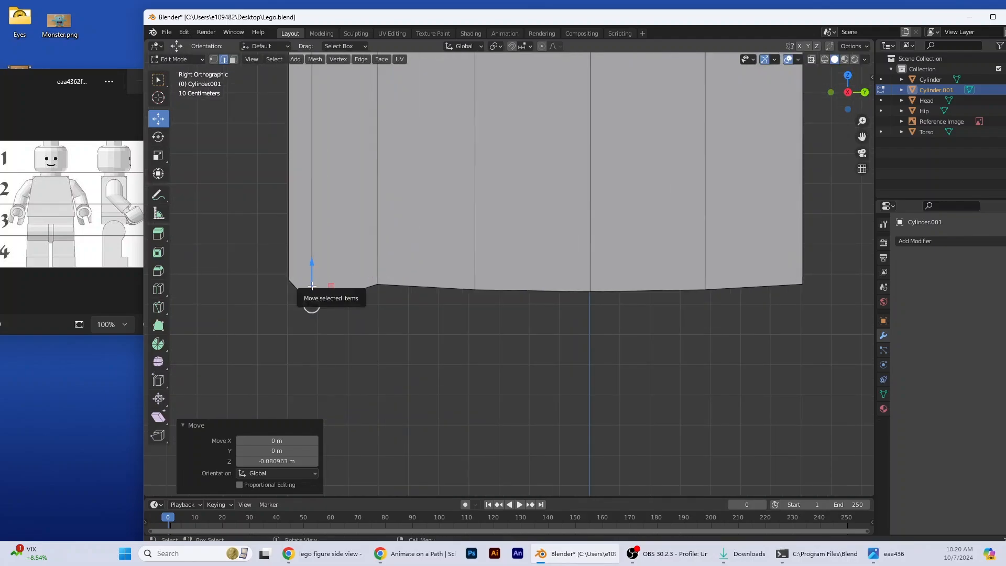
left_click_drag(312, 284, 312, 296)
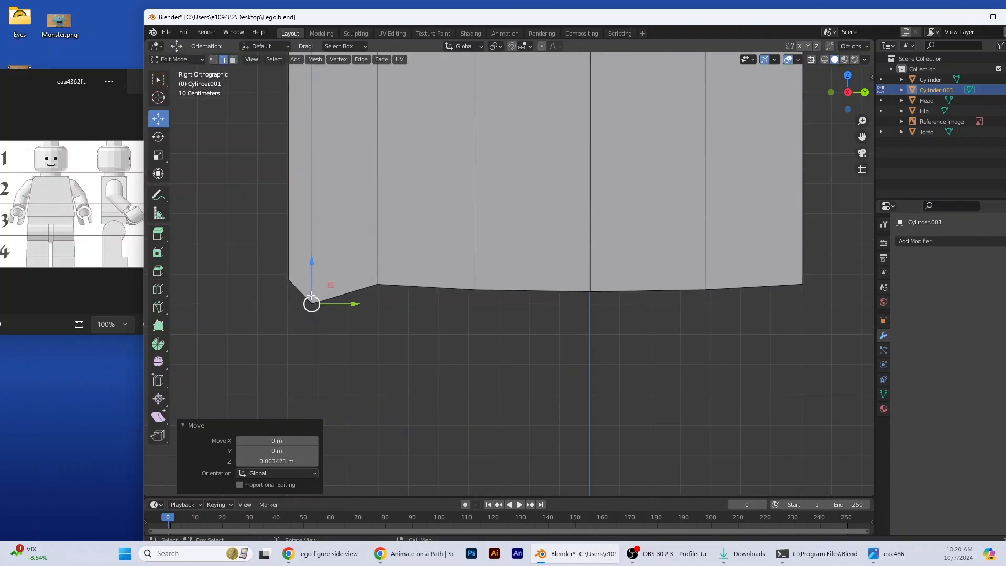
Lower the front and third bottom edges of the leg along Z to the height of the second edge
middle_click_drag(354, 334, 431, 238)
left_click(430, 239)
left_click(849, 91)
left_click_drag(289, 262, 288, 286)
middle_click_drag(383, 290, 383, 271)
left_click(848, 91)
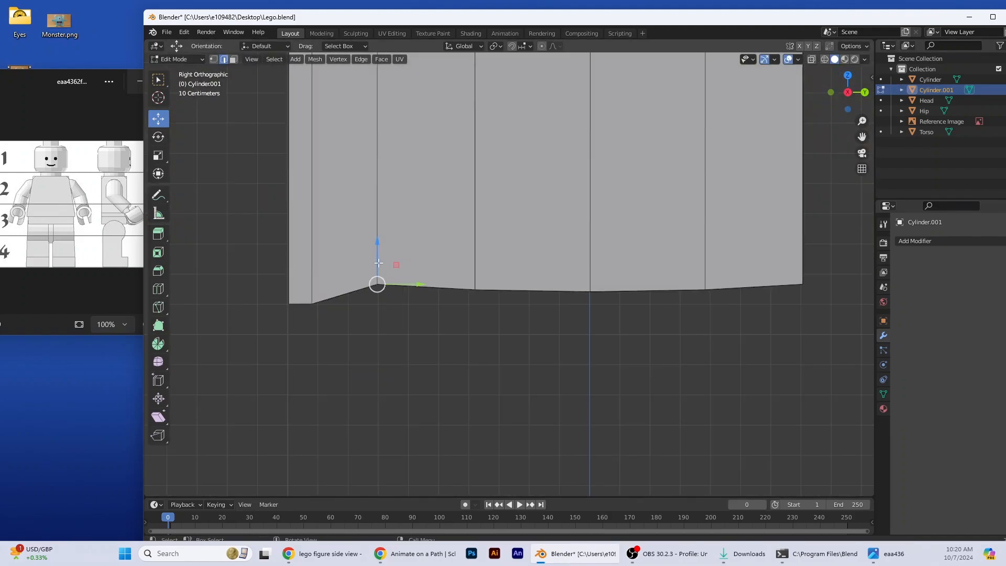
left_click_drag(379, 263, 377, 298)
Lower the fourth and fifth bottom edges from the leg's front along Z to match the levelled edges
middle_click_drag(377, 299, 431, 241)
left_click(432, 241)
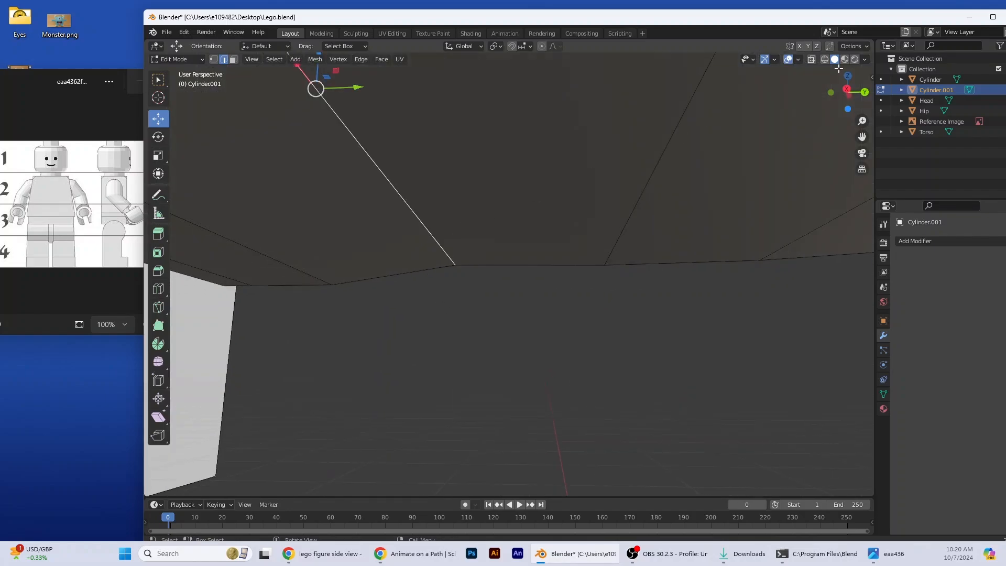
left_click(847, 90)
left_click_drag(474, 265, 474, 279)
middle_click_drag(581, 314, 598, 246)
left_click(847, 90)
left_click_drag(591, 264, 595, 278)
Lower the last two bottom edges at the leg's back along Z, the rear one about 0.066 m, to level the underside
middle_click_drag(702, 315, 723, 246)
left_click(826, 225)
left_click(847, 90)
left_click_drag(705, 260, 706, 277)
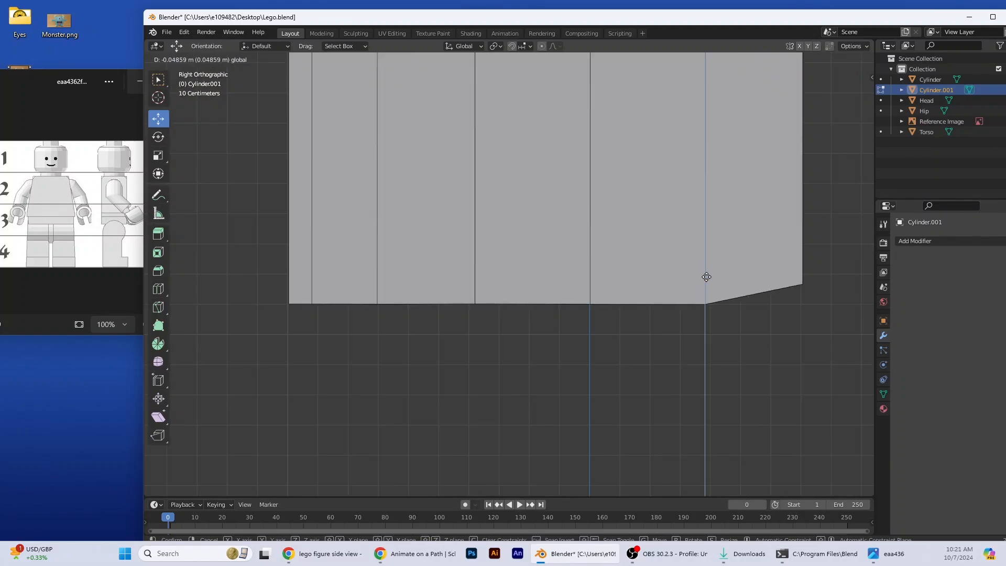
middle_click_drag(717, 314, 739, 251)
scroll(739, 251, "down", 3)
left_click(713, 194)
left_click(847, 90)
left_click_drag(680, 259, 682, 271)
Switch to the reference image viewer, enlarge the picture to 300% and examine the minifigure's front-view legs
middle_click_drag(730, 358, 681, 364)
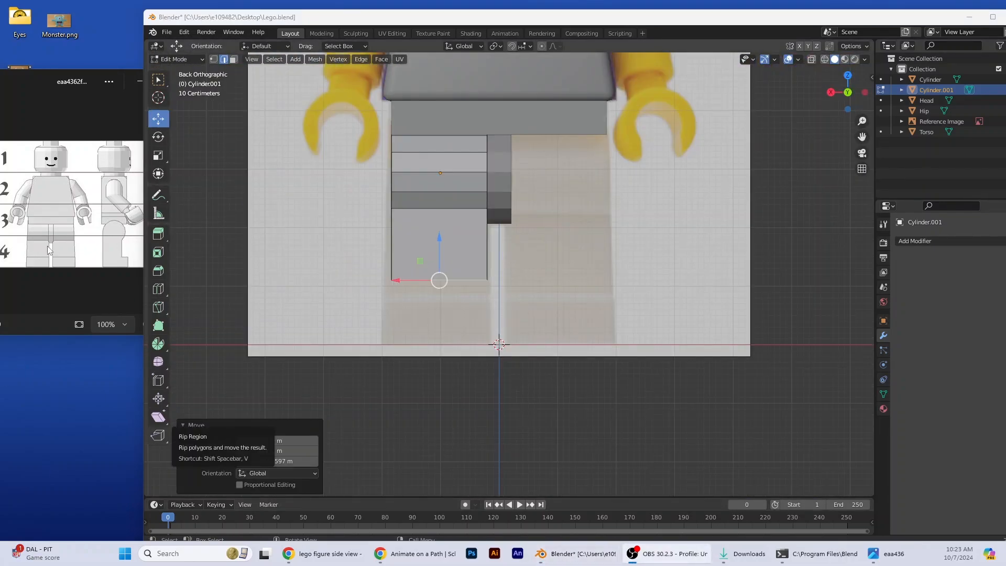
left_click(124, 323)
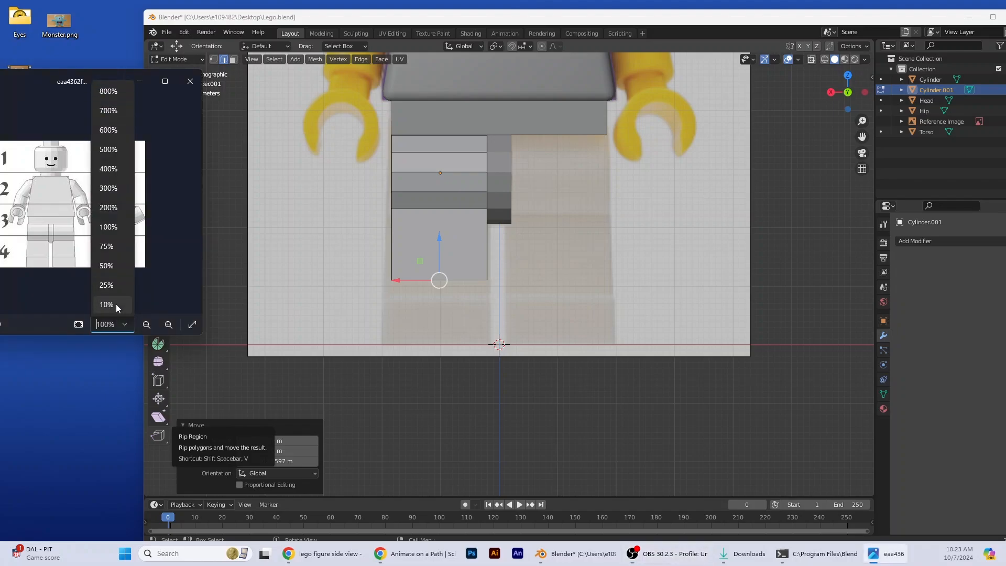
left_click(109, 188)
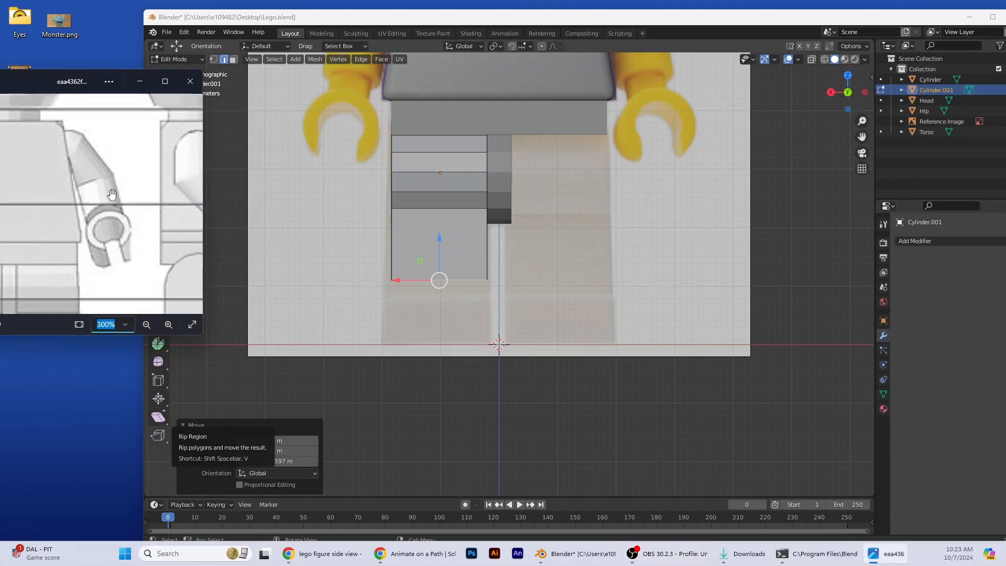
left_click_drag(186, 209, 92, 254)
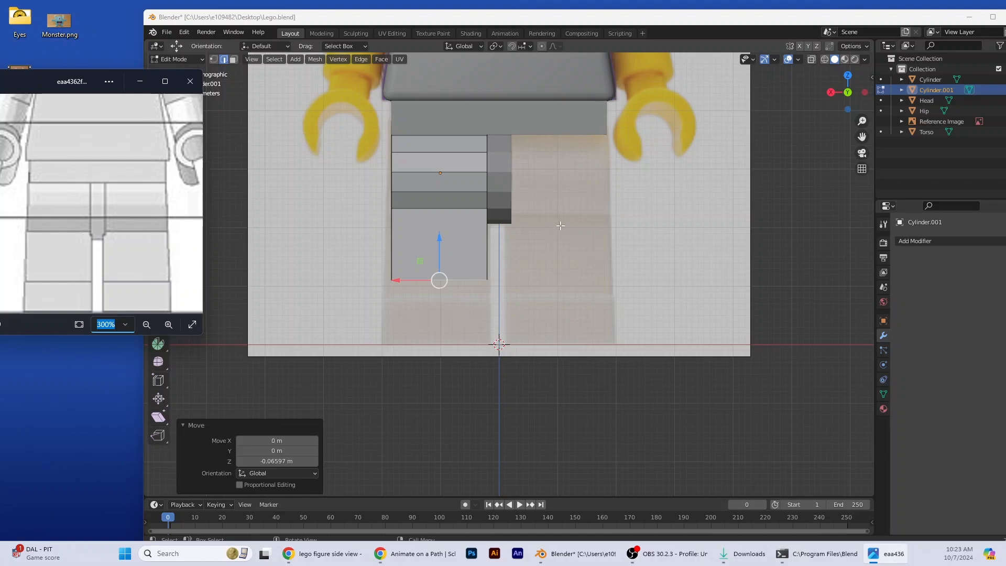
Add one edge loop around the leg below the rounded hip section, slid up to a factor of about 0.919
scroll(513, 273, "up", 2)
middle_click_drag(512, 274, 476, 279)
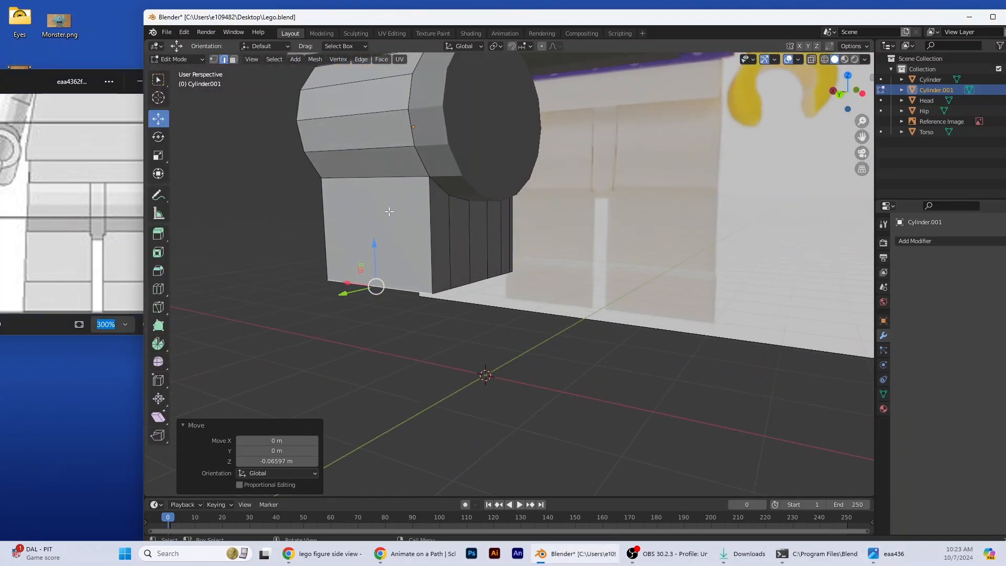
key("ctrl+r")
left_click(419, 209)
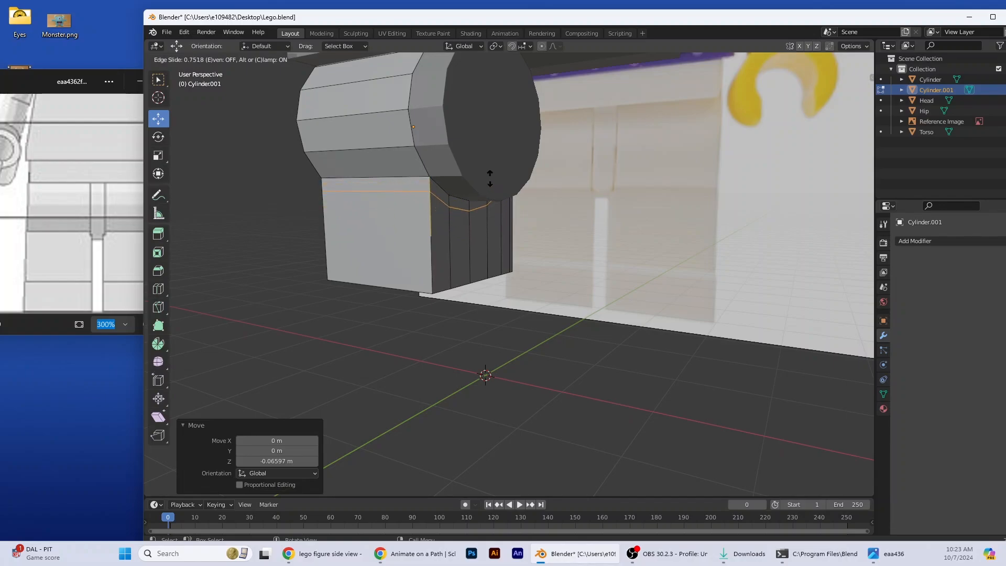
left_click(463, 169)
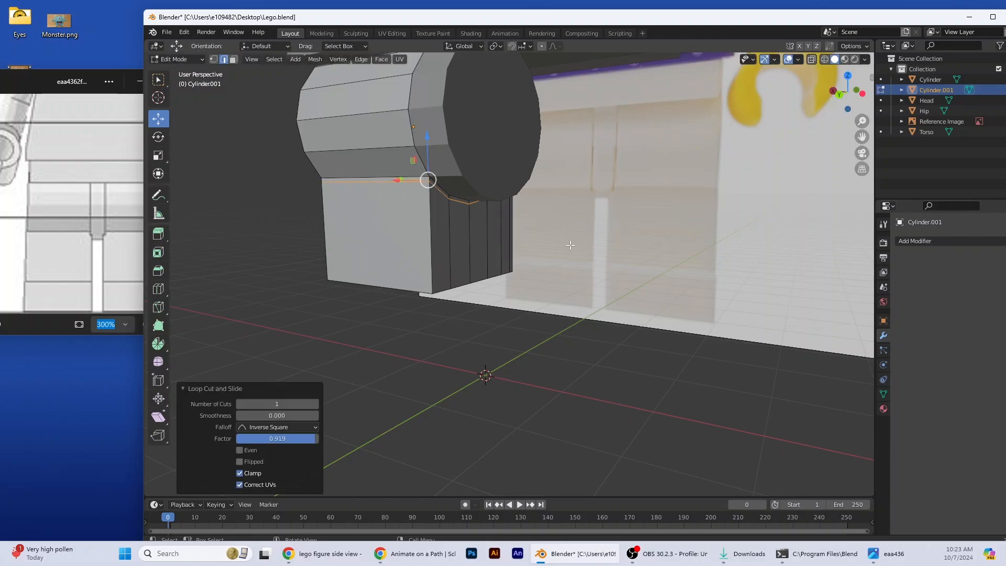
Extrude all inner side faces of the leg below the new loop slightly outward to match the reference leg's inner edge
middle_click_drag(558, 251, 487, 247)
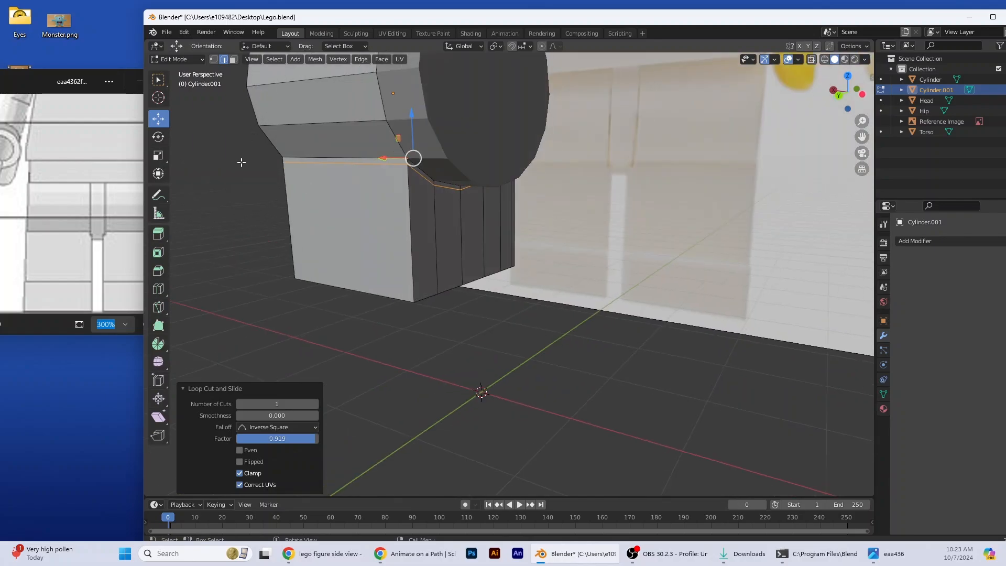
middle_click_drag(241, 163, 259, 46)
left_click(233, 59)
left_click(419, 236)
left_click(460, 238)
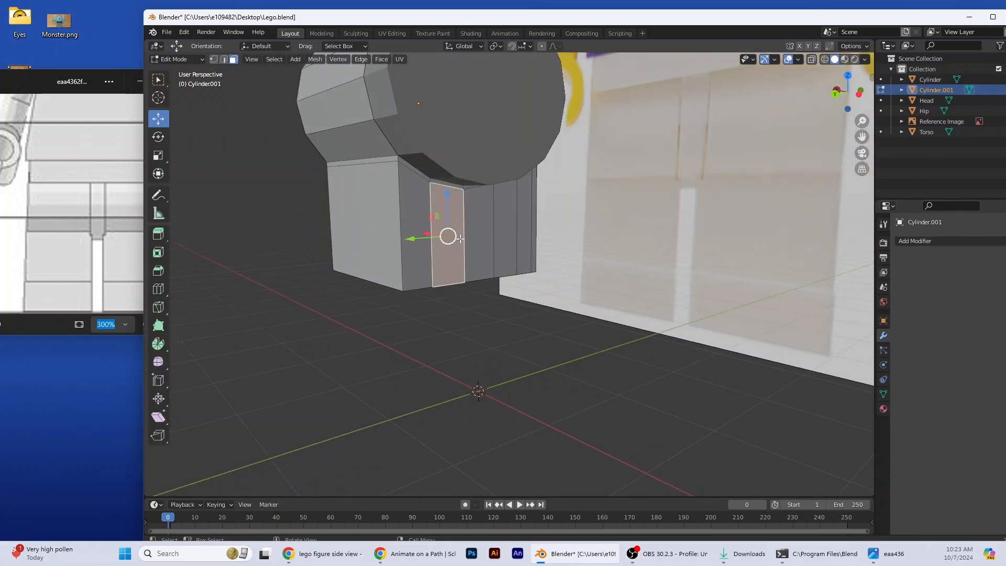
left_click(428, 248, "shift")
left_click(483, 253, "shift")
left_click(506, 250, "shift")
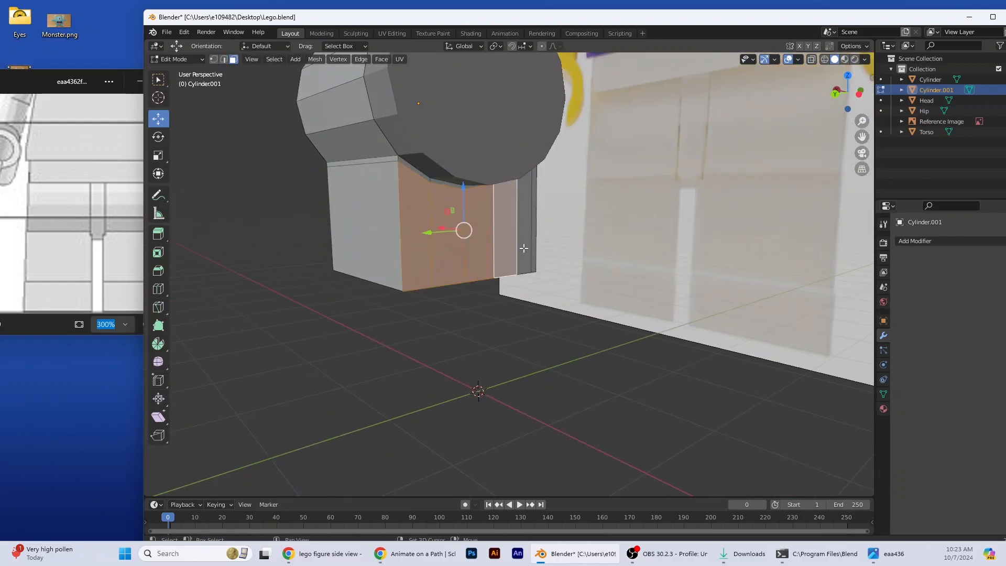
left_click(526, 247, "shift")
left_click(535, 248, "shift")
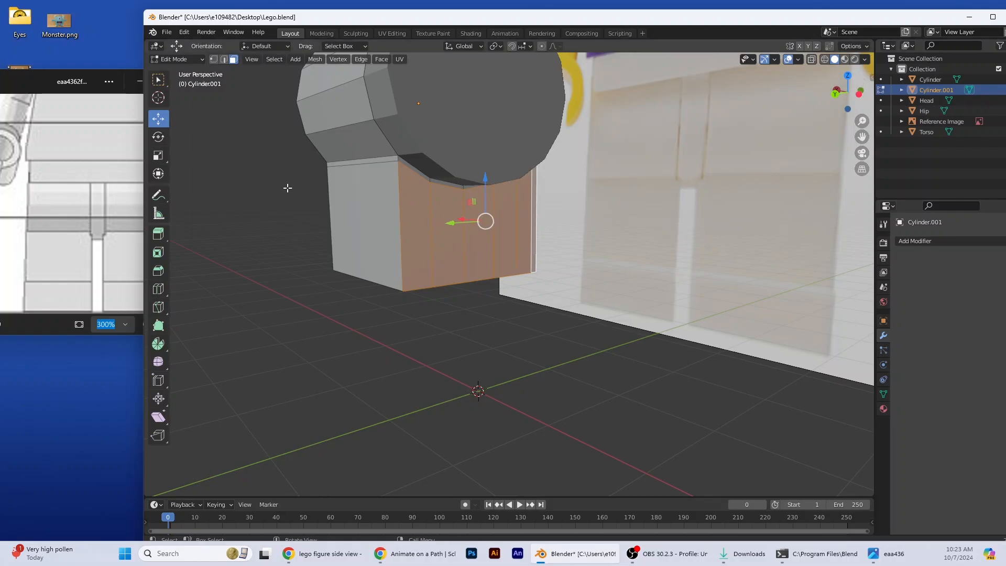
left_click(160, 236)
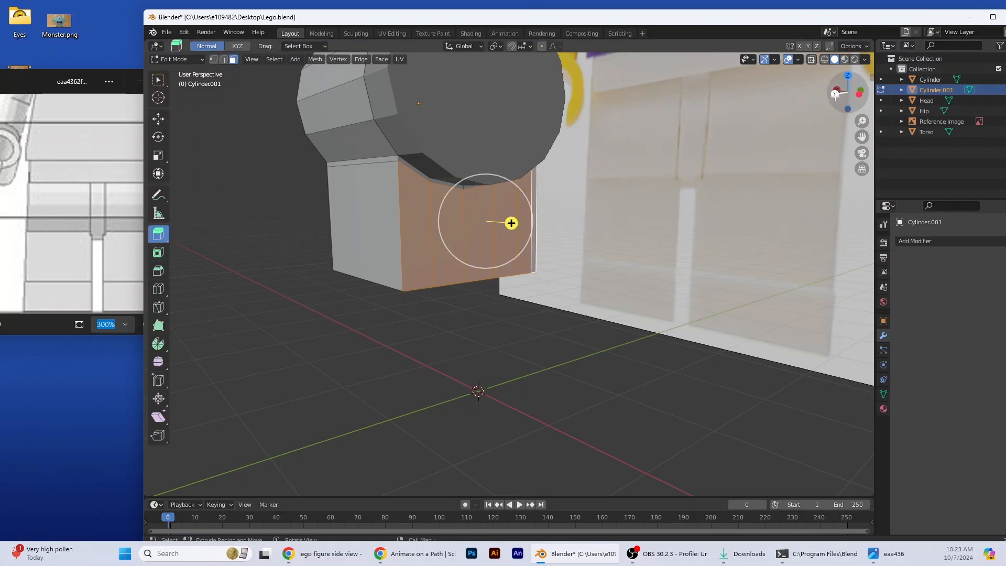
left_click(834, 94)
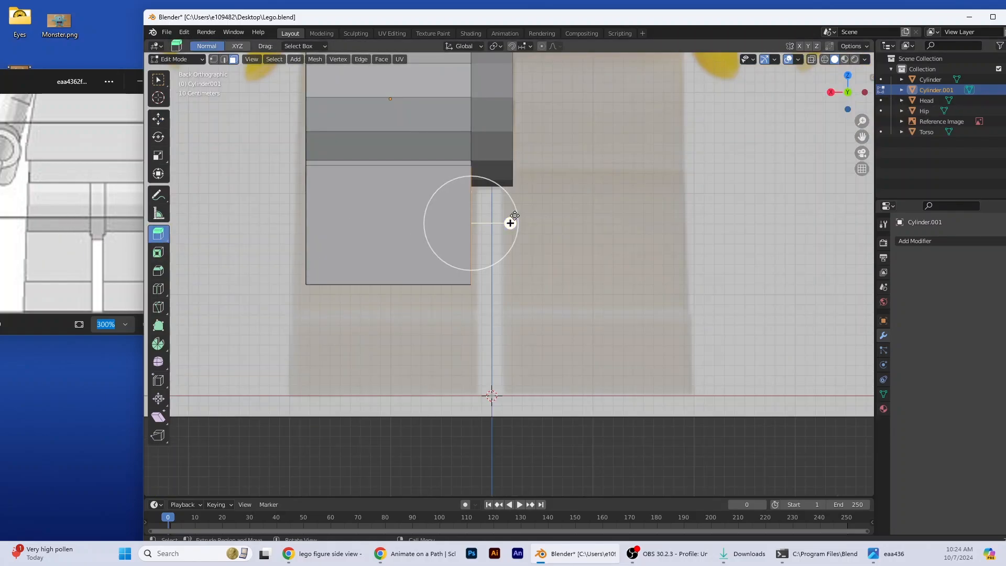
left_click_drag(511, 224, 515, 224)
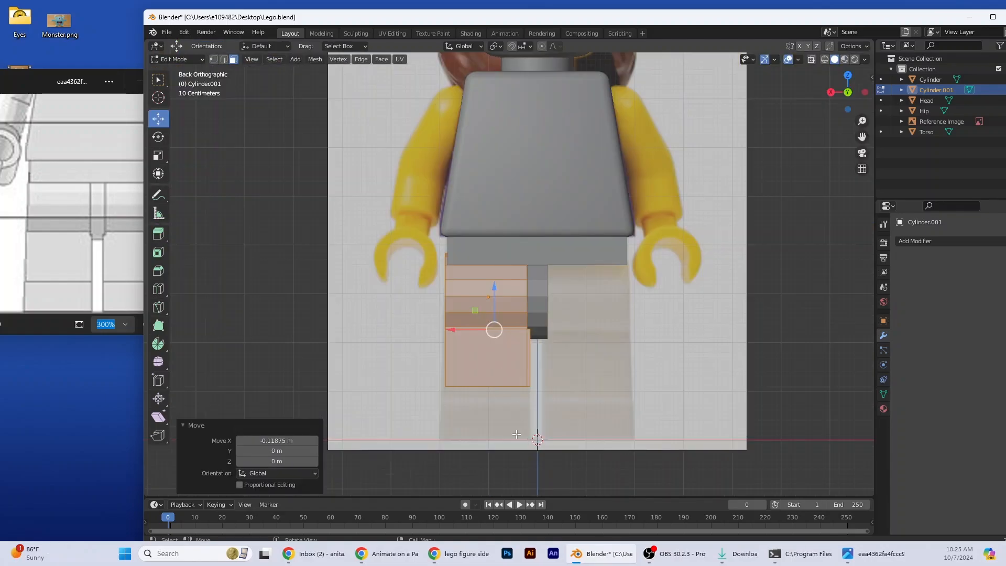
Lower all the faces on the leg's underside along Z by about 0.215 m
middle_click_drag(495, 444, 490, 360)
left_click(517, 365)
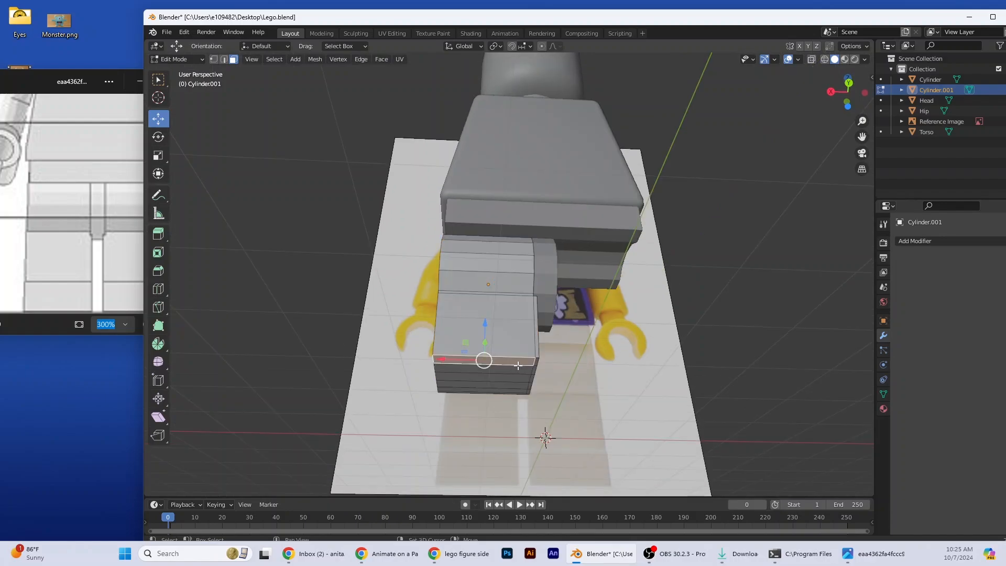
key("ctrl+KP_1")
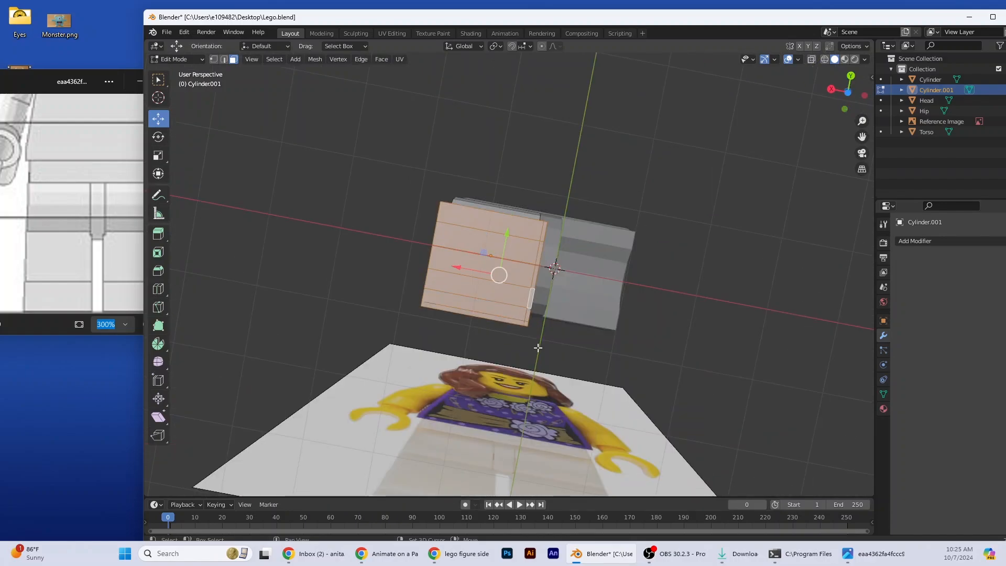
left_click_drag(500, 369, 500, 380)
middle_click_drag(518, 425, 544, 430)
key("ctrl+KP_1")
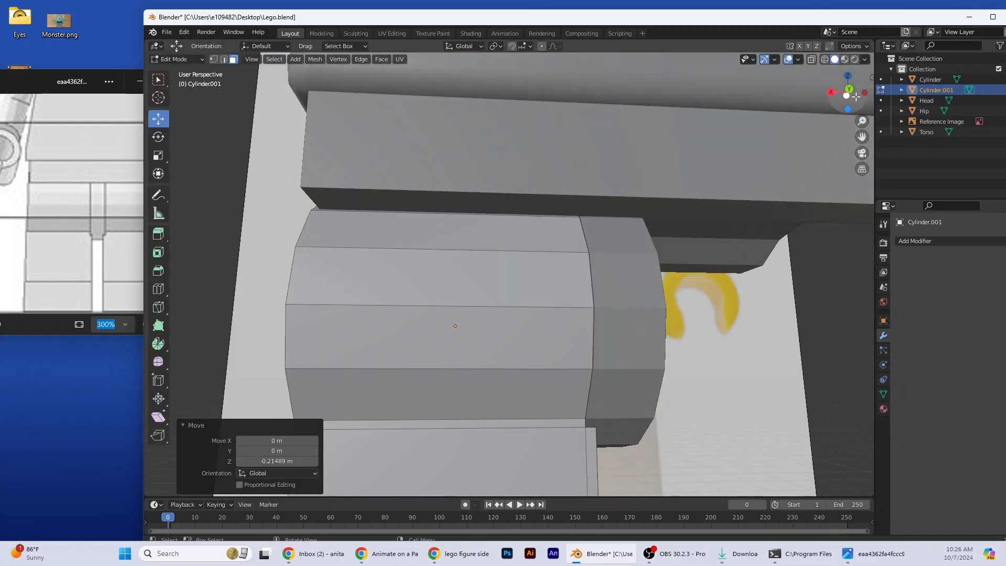
Extrude the leg's underside faces downward about 0.869 m to the bottom of the reference figure's feet
scroll(552, 295, "down", 4)
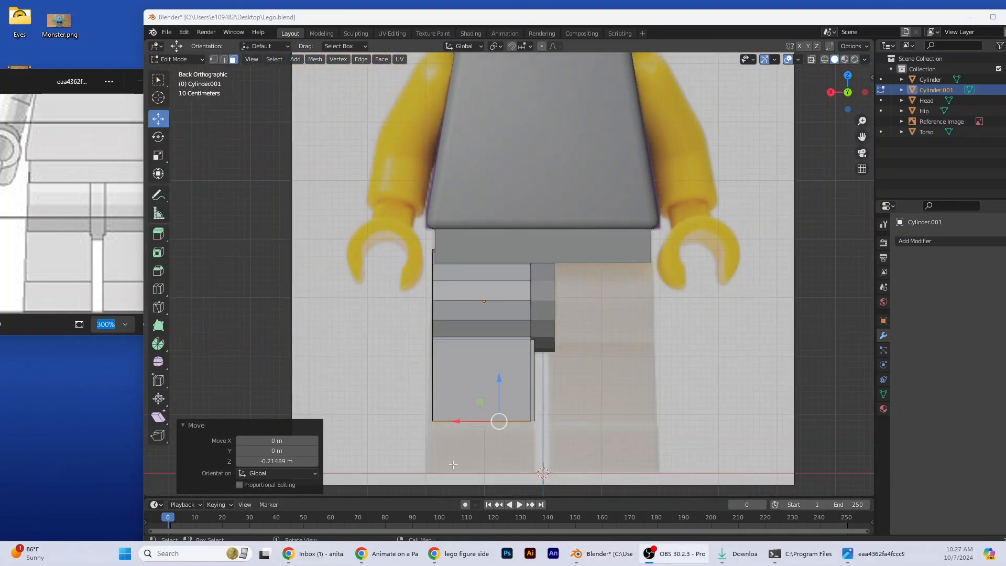
middle_click_drag(452, 464, 492, 467)
left_click(859, 93)
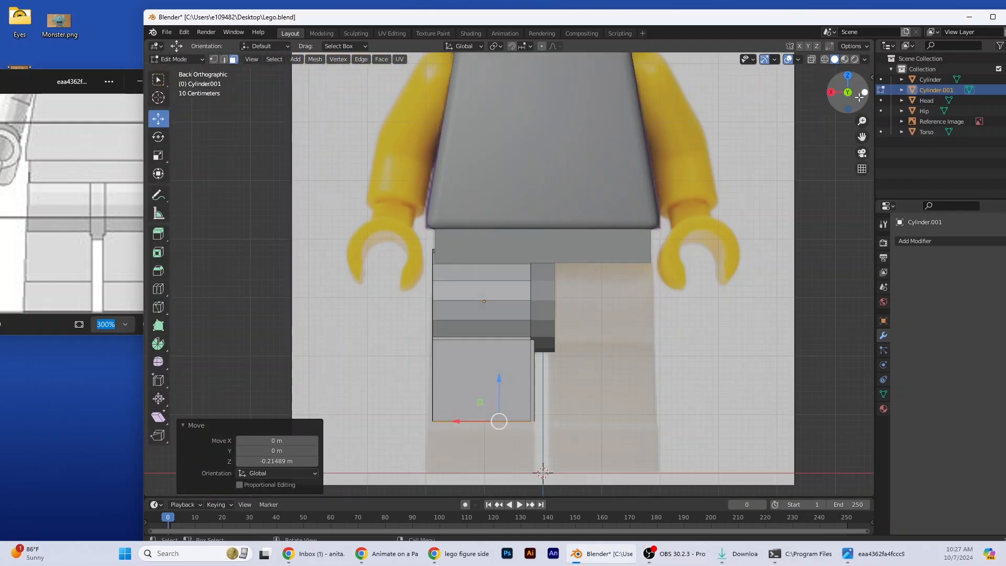
left_click(151, 236)
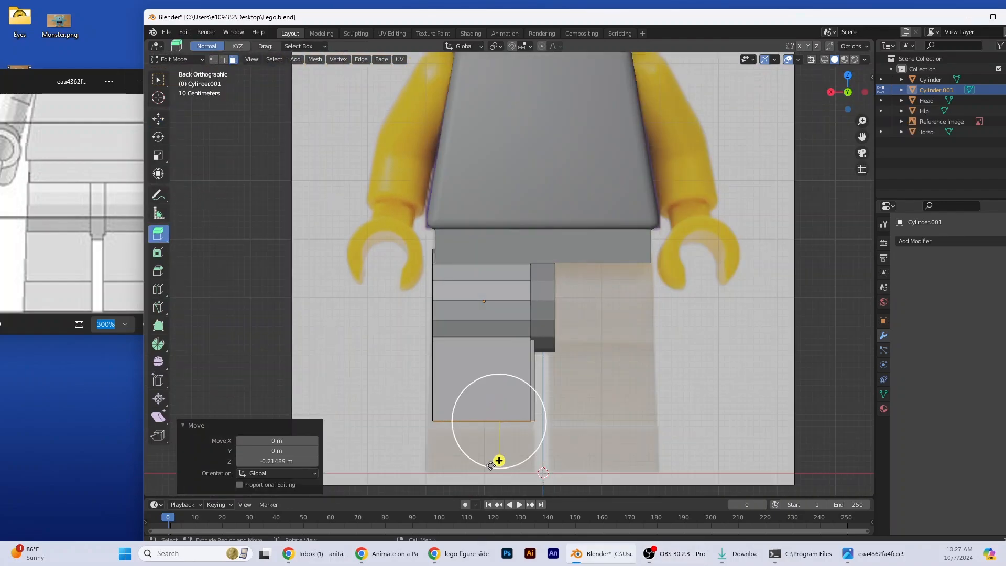
left_click_drag(498, 461, 500, 68)
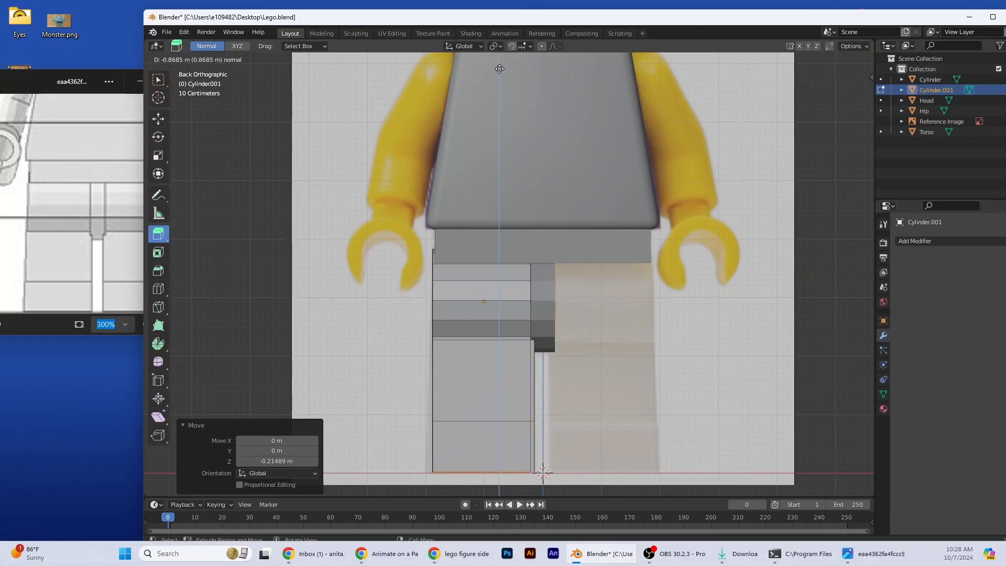
left_click_drag(499, 69, 499, 69)
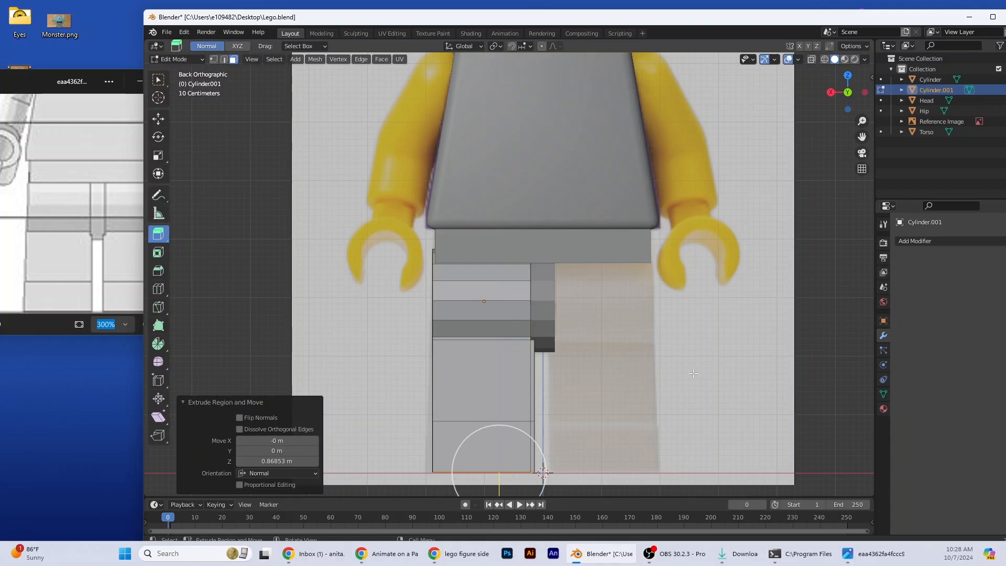
Extrude the leg's lowest front face outward about 0.554 m to form the foot and compare it with the side-view reference drawing
middle_click_drag(644, 383, 569, 385)
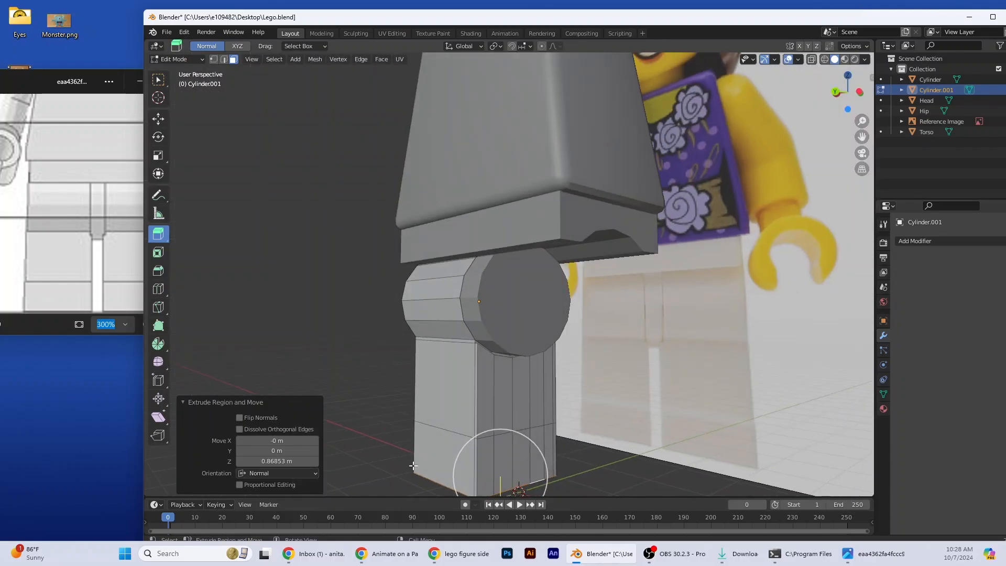
left_click(439, 466)
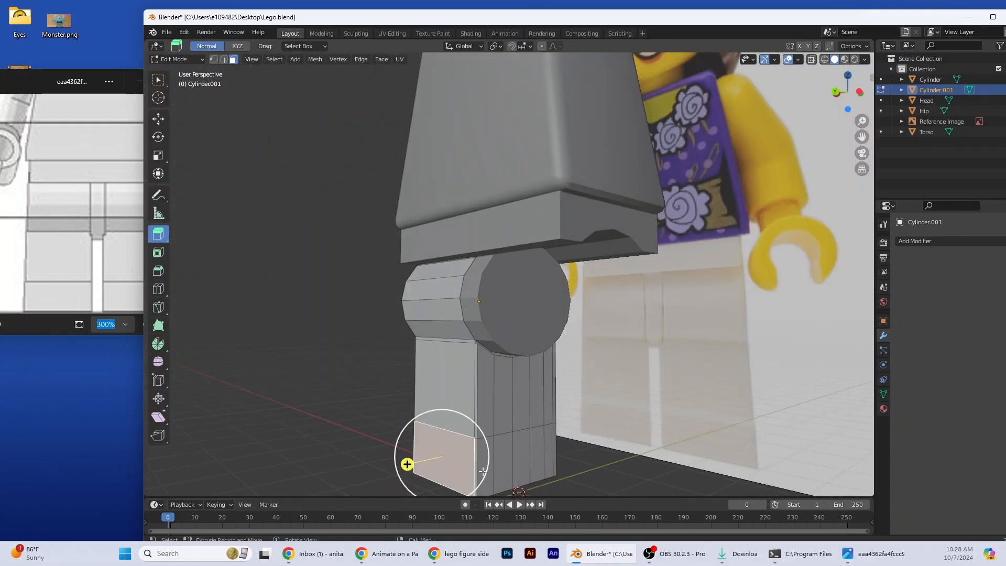
middle_click_drag(473, 468, 460, 414)
left_click_drag(438, 404, 416, 409)
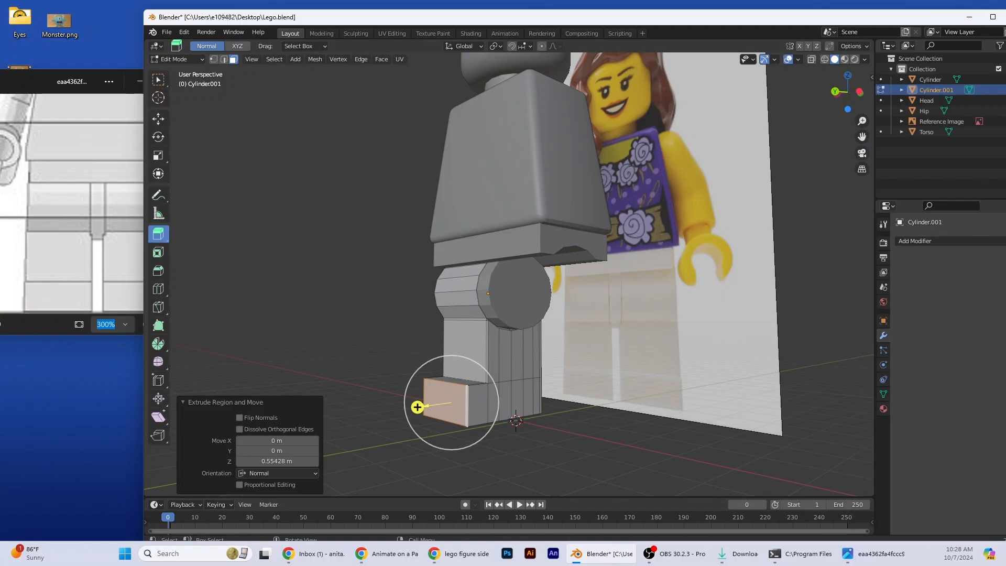
left_click(2, 204)
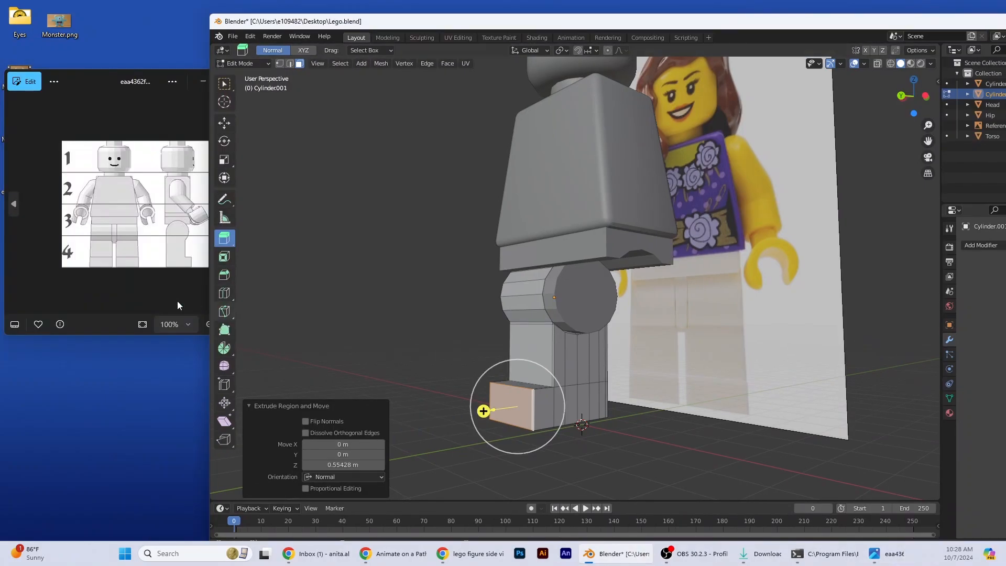
middle_click_drag(342, 360, 409, 355)
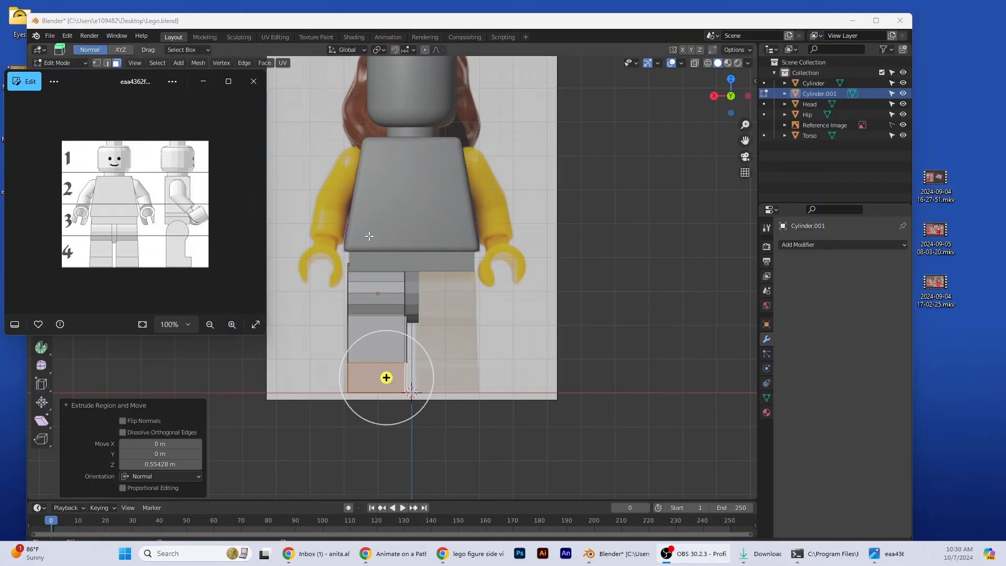
Clear the face selection, maximize the modelling window and switch to Object Mode
left_click(283, 76)
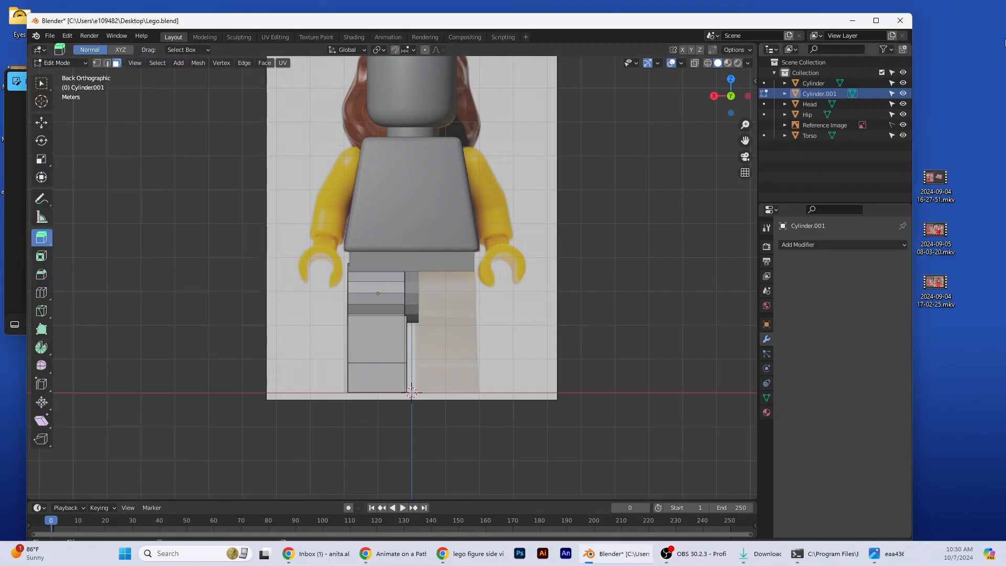
left_click(876, 21)
left_click(32, 46)
left_click(26, 59)
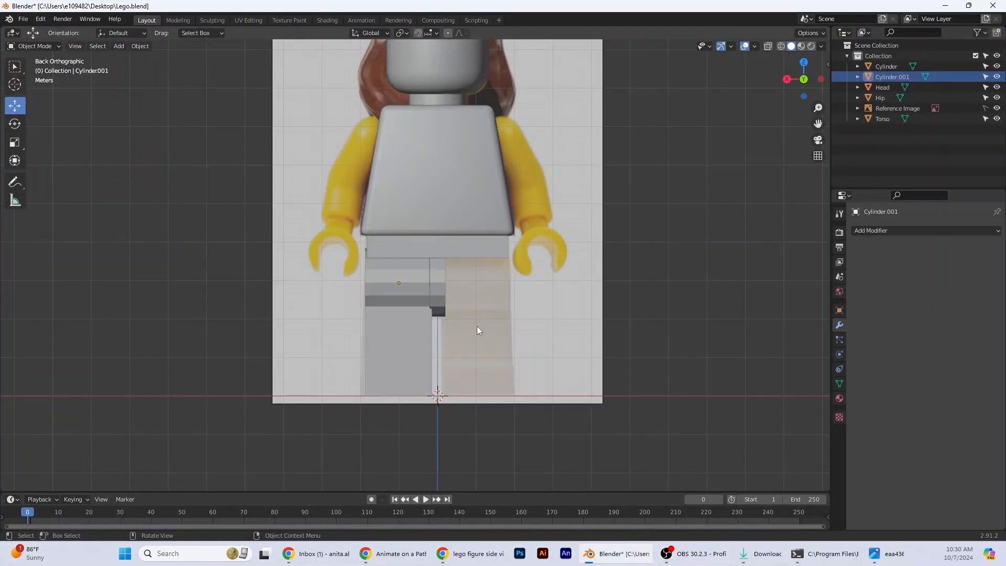
Shade the leg object smooth and enable Auto Smooth for its normals at 30°
left_click(400, 354)
middle_click_drag(398, 439, 418, 332)
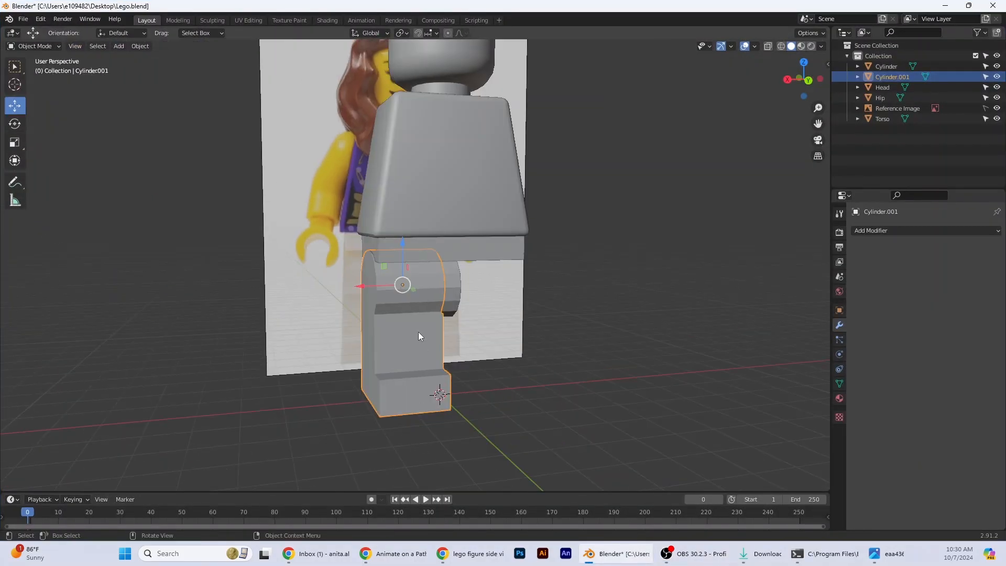
right_click(400, 350)
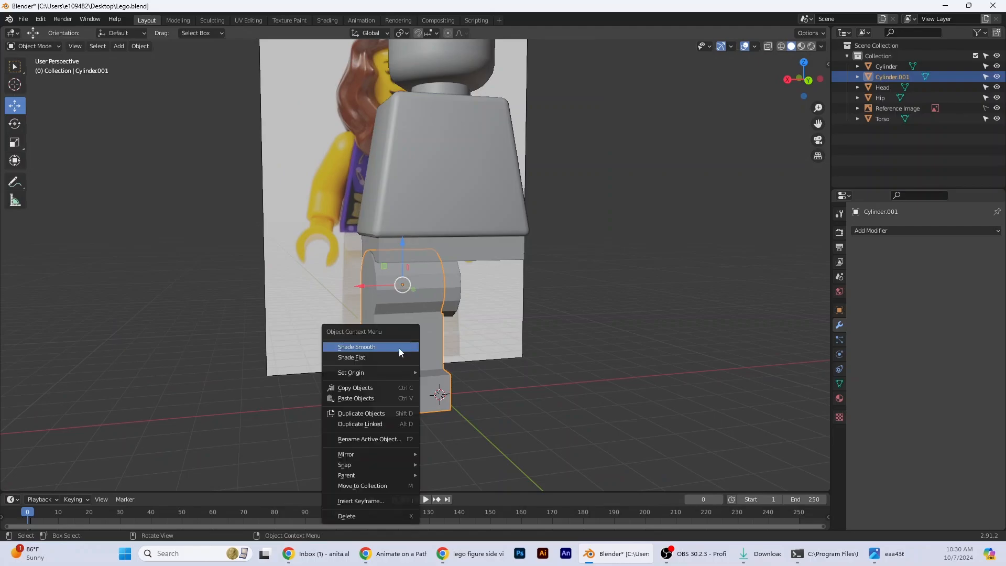
left_click(399, 348)
middle_click_drag(398, 348, 577, 364)
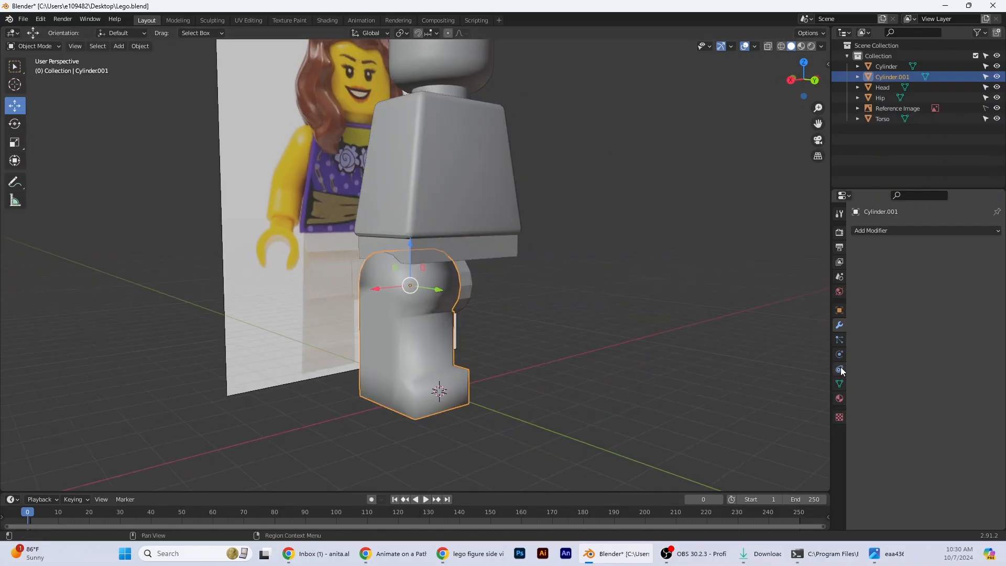
left_click(840, 369)
left_click(839, 384)
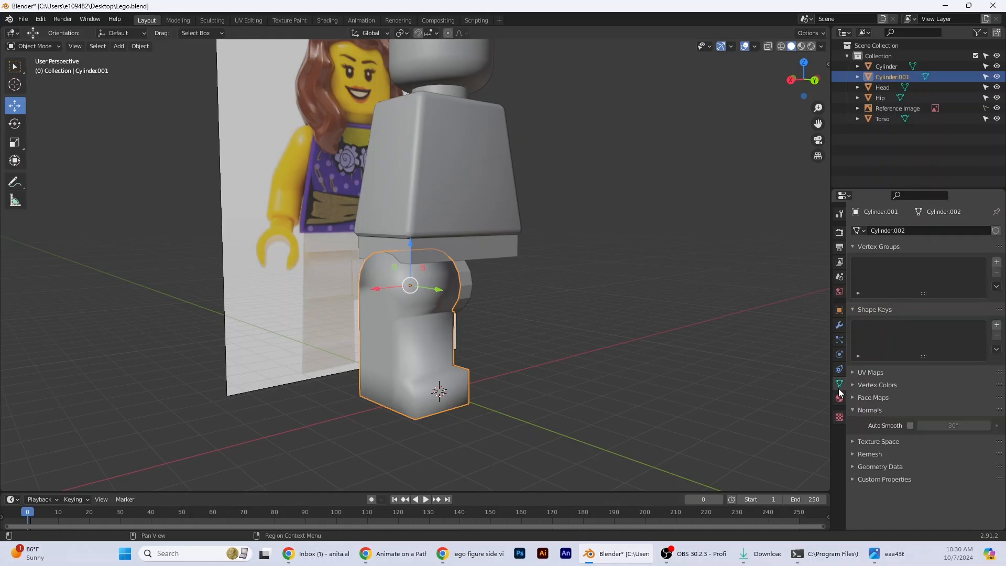
left_click(910, 426)
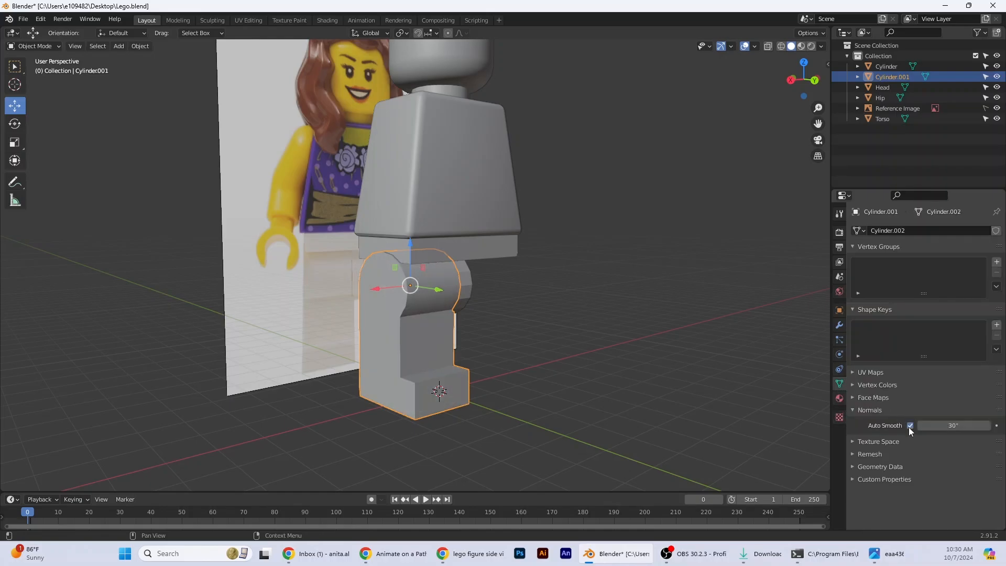
middle_click_drag(729, 427, 556, 388)
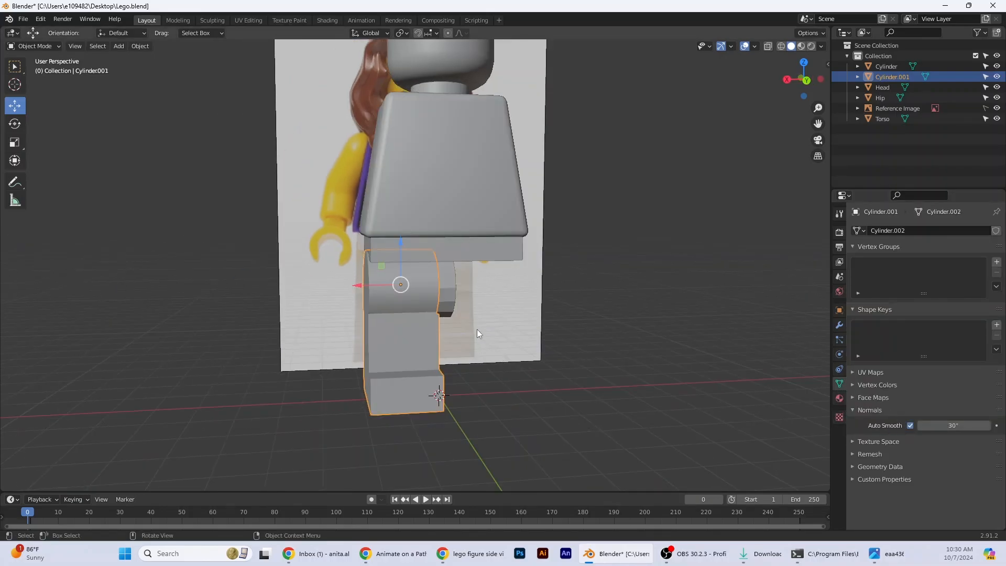
Shade the hip joint cylinder beside the leg smooth with Auto Smooth at 30°, and reselect the leg
left_click(446, 298)
right_click(449, 300)
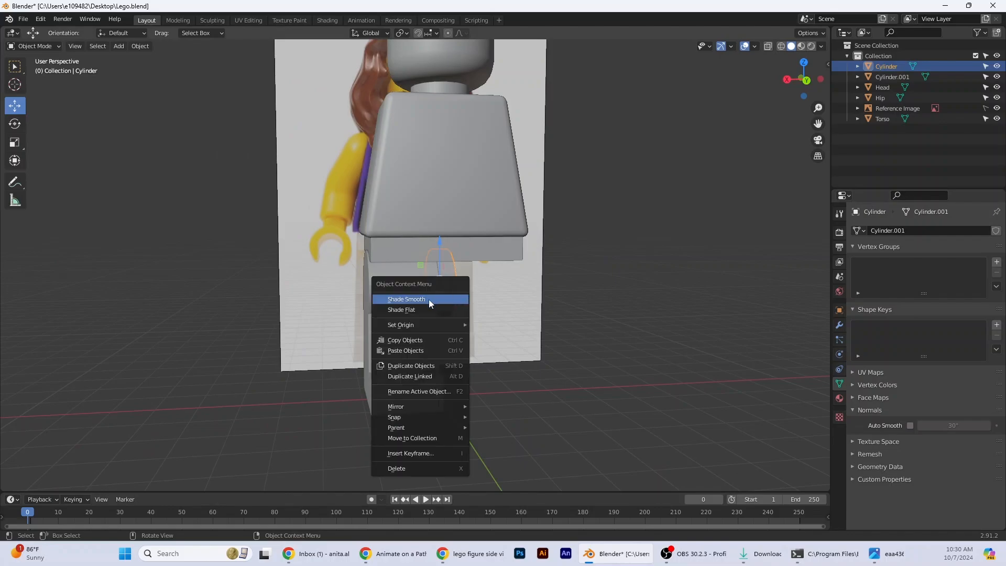
left_click(430, 300)
left_click(910, 426)
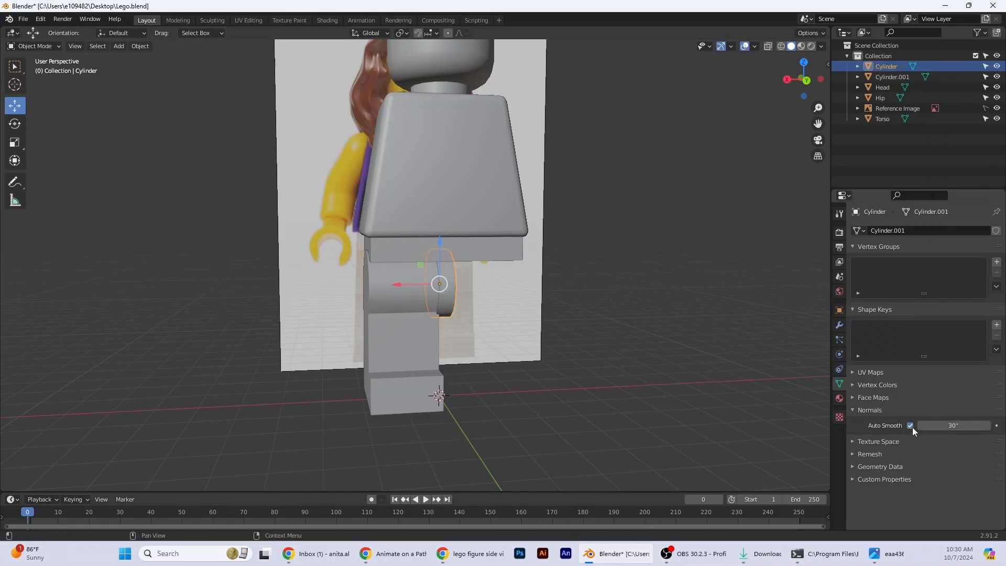
middle_click_drag(560, 446, 393, 344)
left_click(394, 344)
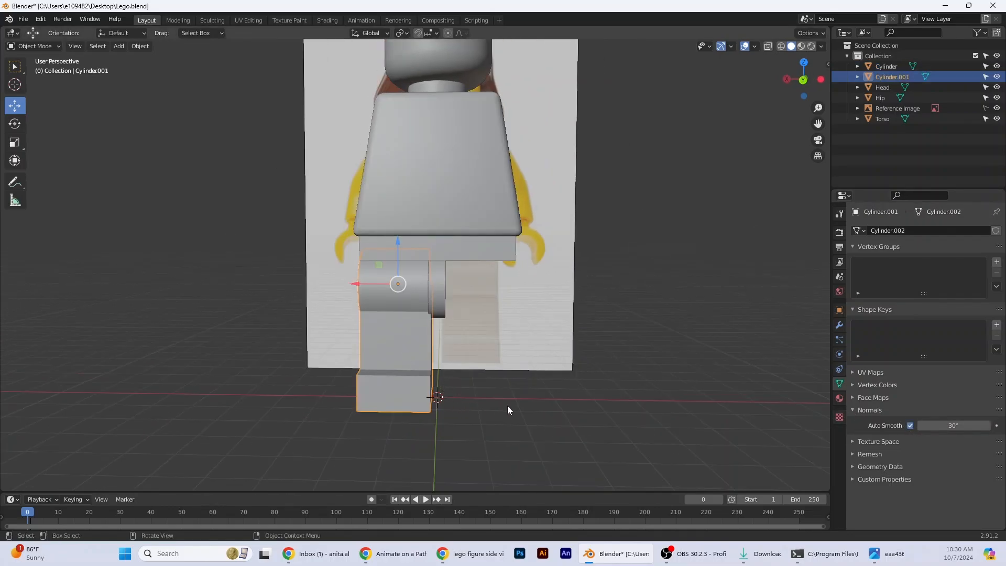
mouse_move(508, 406)
middle_mouse_down()
mouse_move(413, 345)
mouse_move(496, 375)
mouse_move(657, 374)
mouse_move(627, 398)
mouse_move(496, 391)
middle_mouse_up()
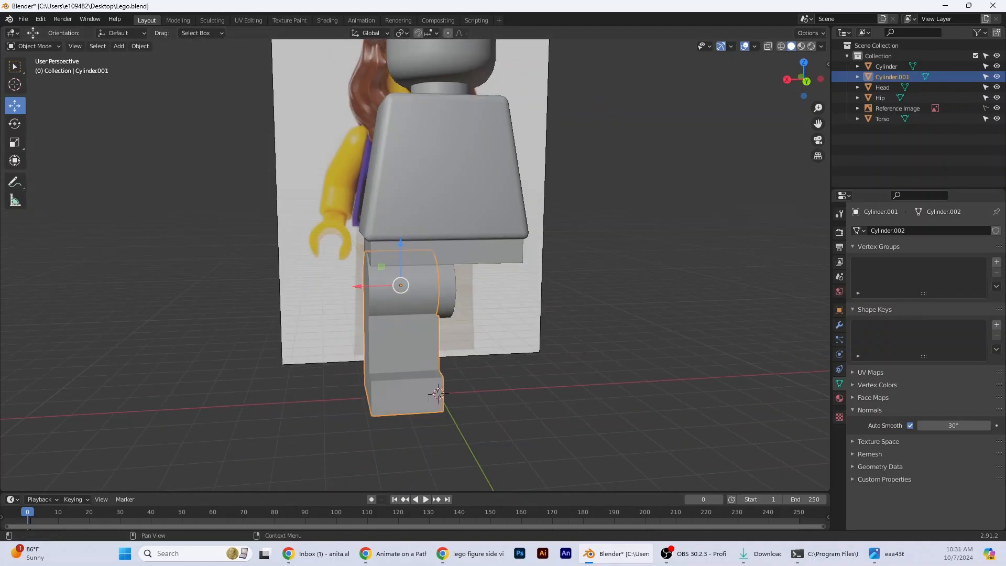
Set the leg's Auto Smooth angle to 40° and inspect its shading from the front and side
left_click(987, 426)
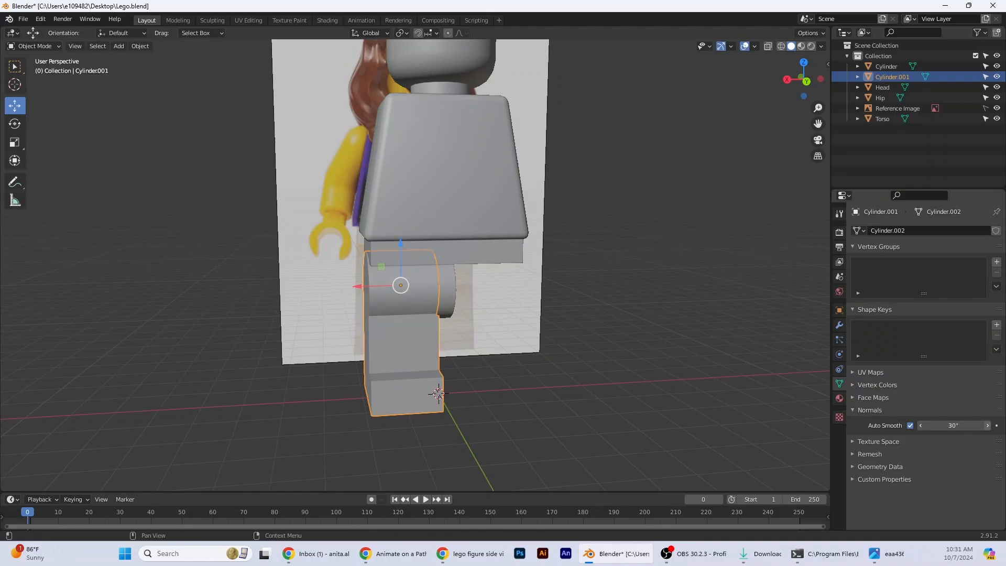
left_click(988, 425)
left_click(988, 425)
double_click(981, 425)
key("Return")
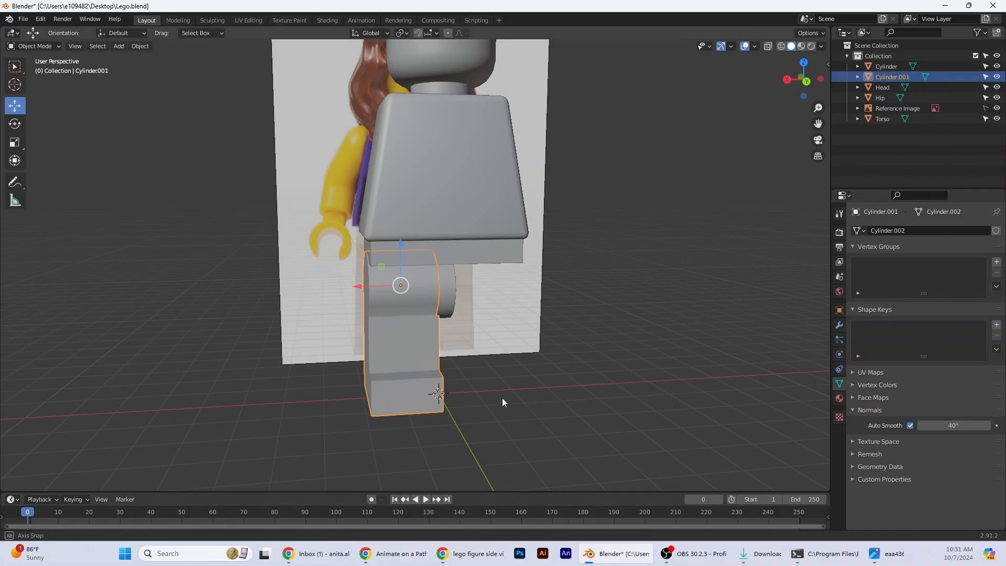
middle_click_drag(502, 397, 536, 319)
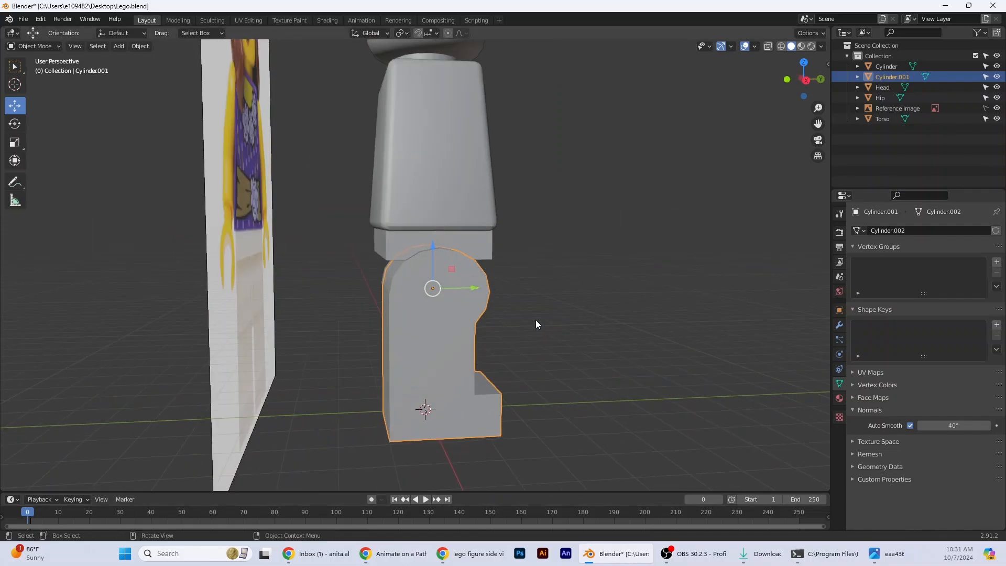
scroll(535, 320, "up", 3)
middle_click_drag(586, 356, 569, 338)
left_click(602, 369)
middle_click_drag(602, 369, 354, 316)
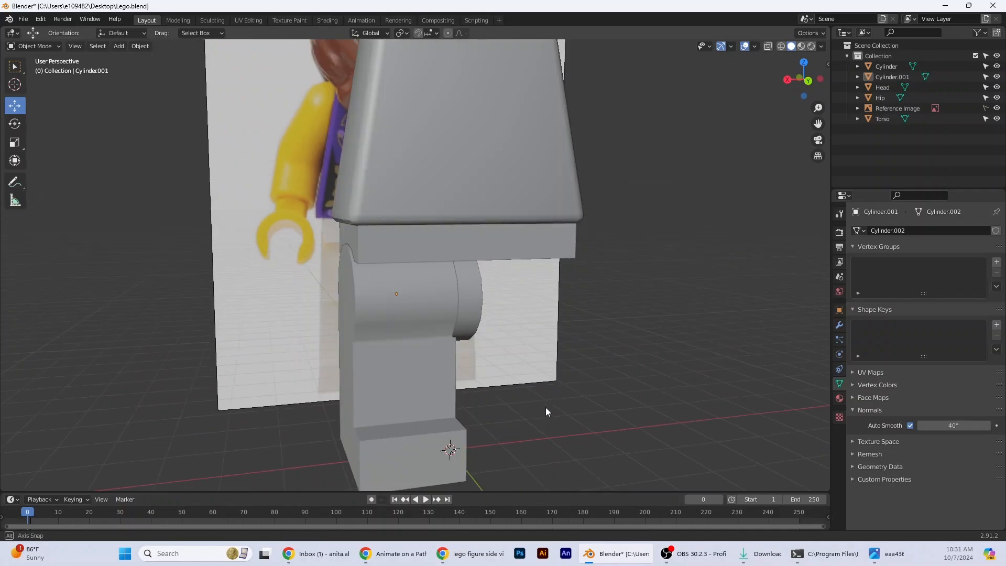
middle_click_drag(545, 407, 461, 385)
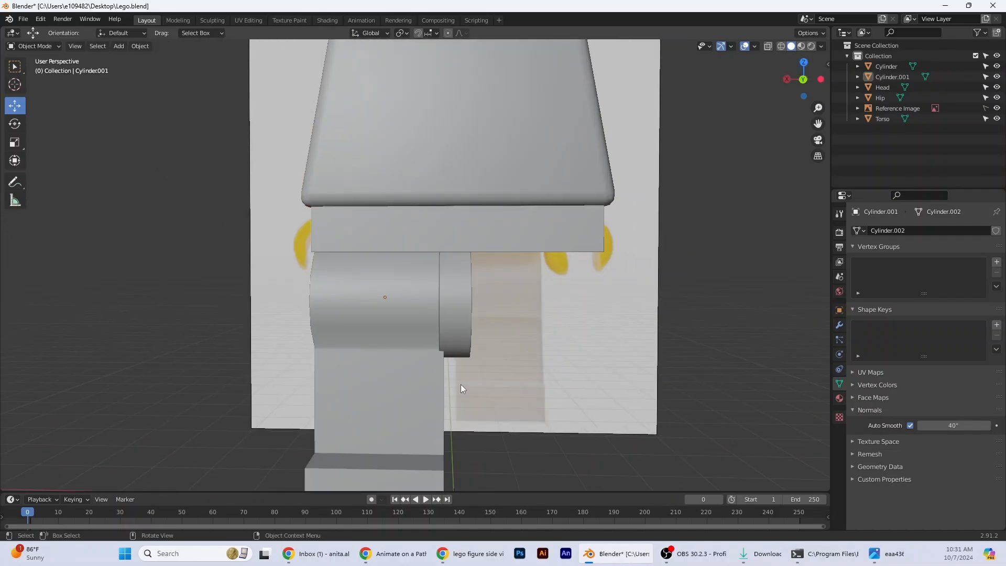
scroll(529, 357, "up", 4)
scroll(531, 360, "down", 3)
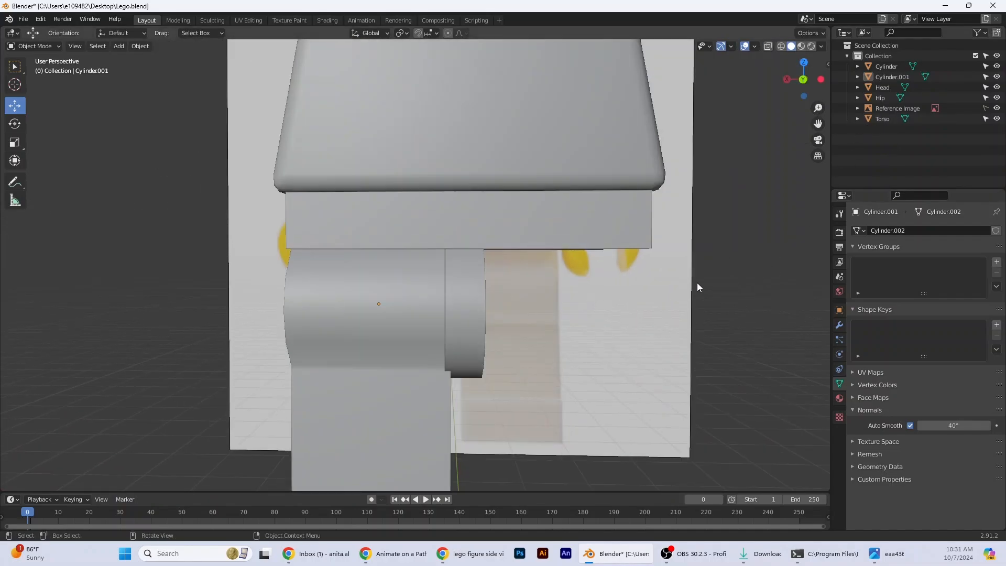
Nudge the leg slightly along the X axis to line up with the hip's outer edge, and deselect it
left_click(389, 386)
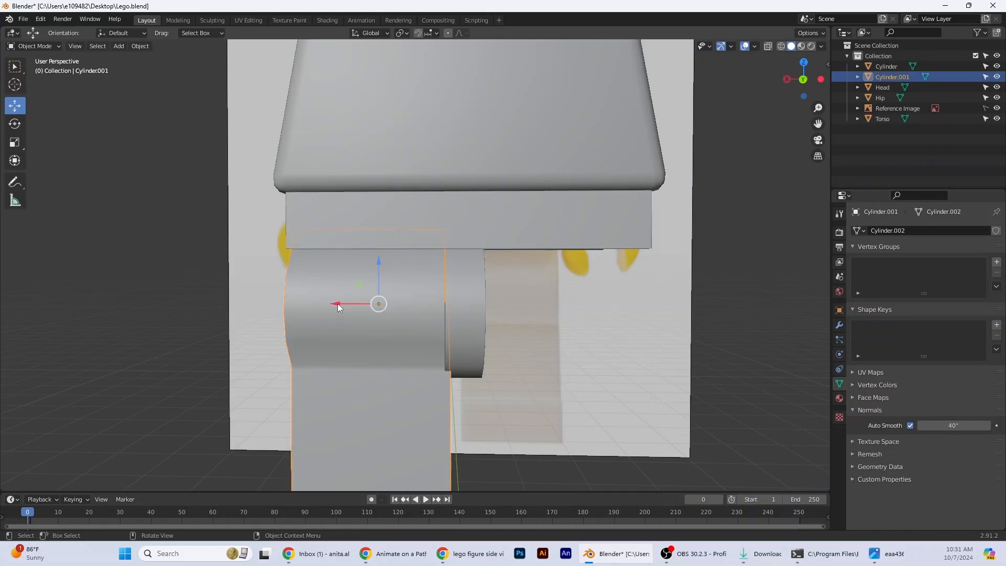
left_click_drag(338, 303, 332, 334)
scroll(419, 307, "up", 5)
left_click(621, 395)
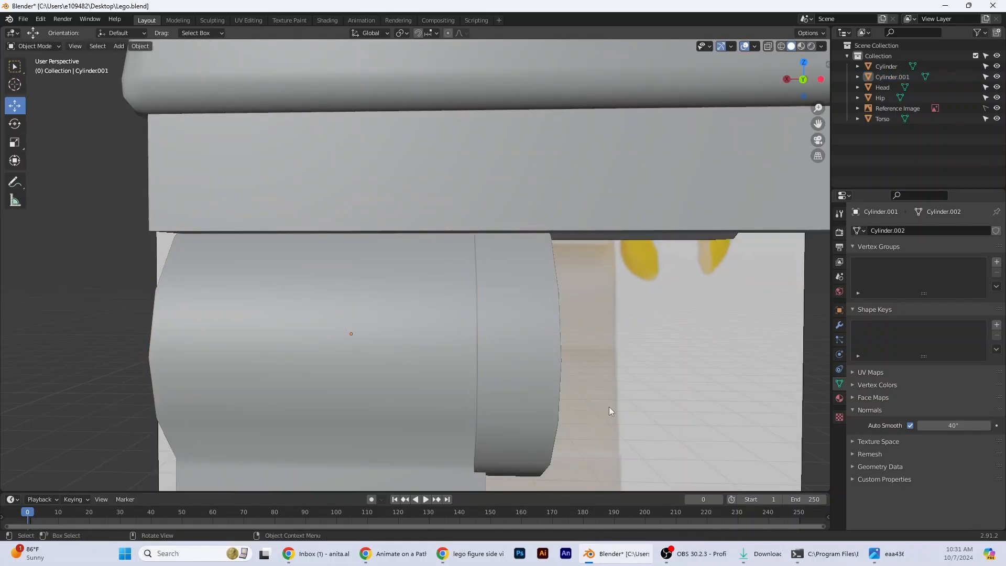
Shade the hip block smooth and enable Auto Smooth for its normals at 30°
scroll(603, 382, "down", 4)
middle_click_drag(540, 383, 570, 314)
left_click(592, 226)
right_click(597, 223)
left_click(586, 220)
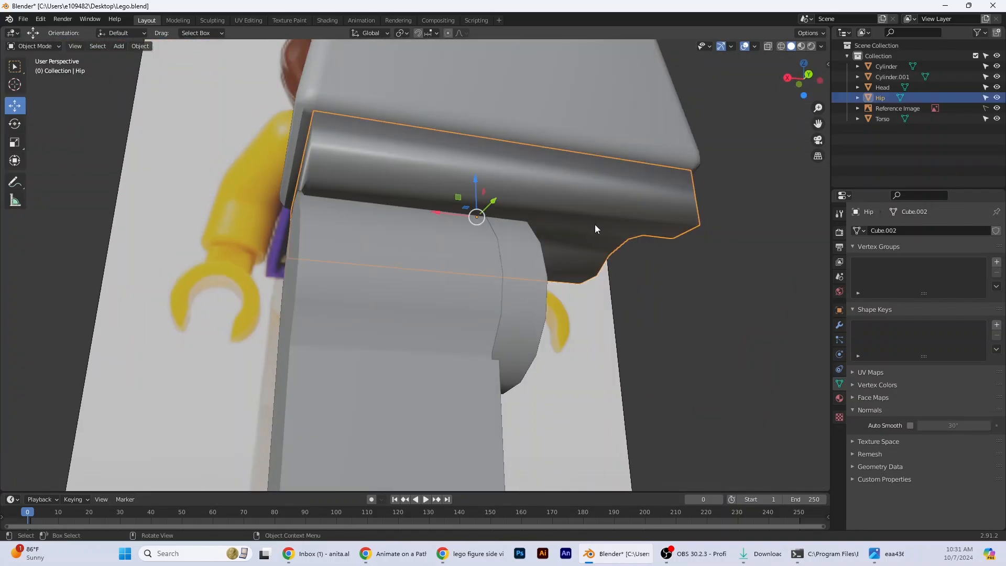
left_click(911, 425)
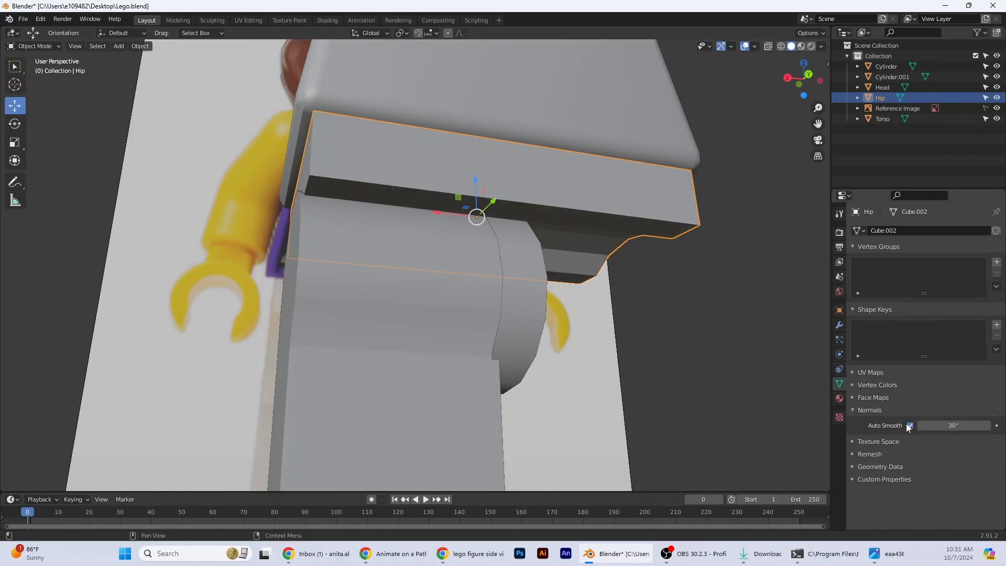
middle_click_drag(741, 417, 542, 399)
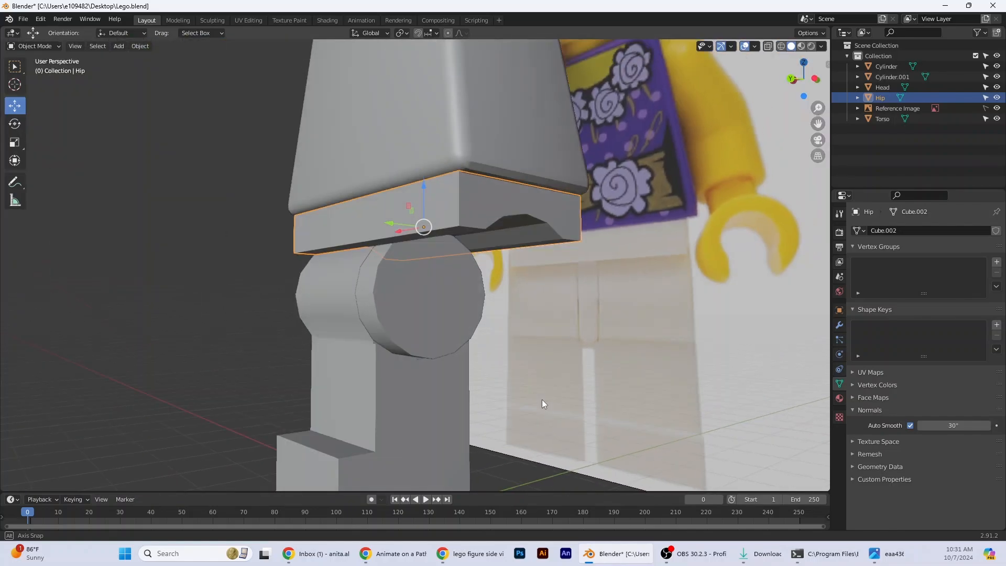
Set the Auto Smooth angle of the hip joint cylinder beside the leg to 60°
left_click(409, 294)
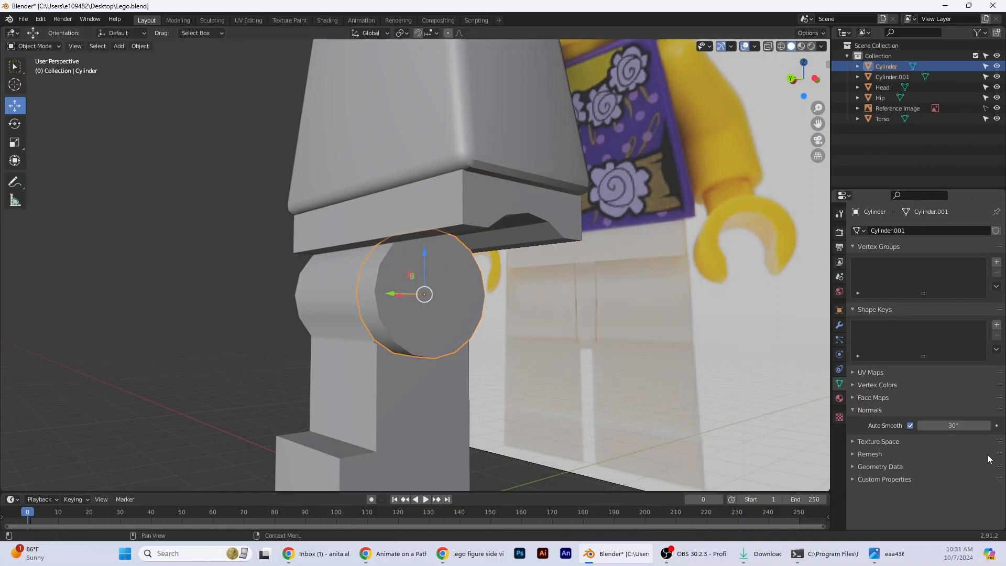
left_click_drag(984, 425, 958, 425)
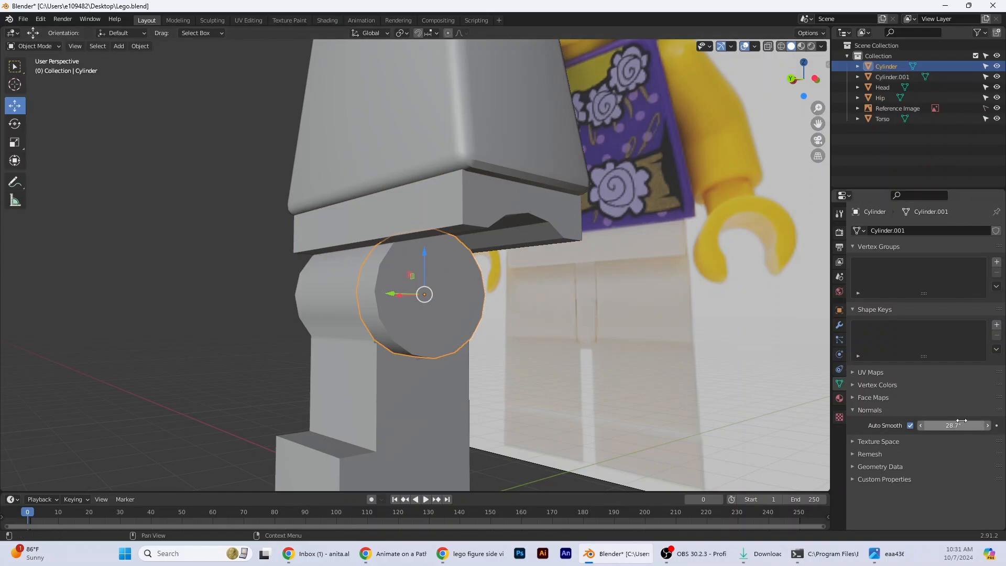
left_click(961, 421)
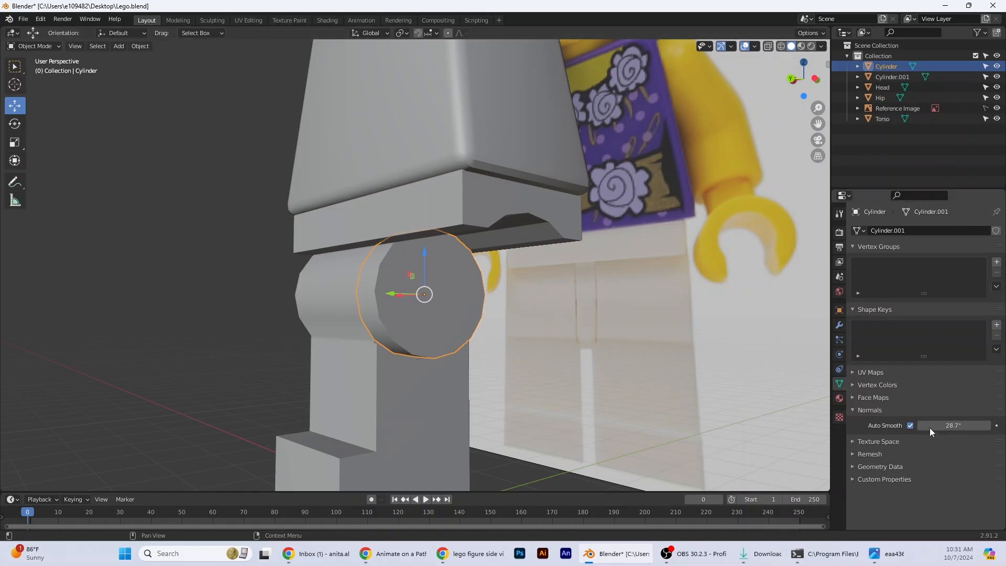
left_click(967, 425)
left_click(507, 408)
middle_click_drag(514, 411, 569, 420)
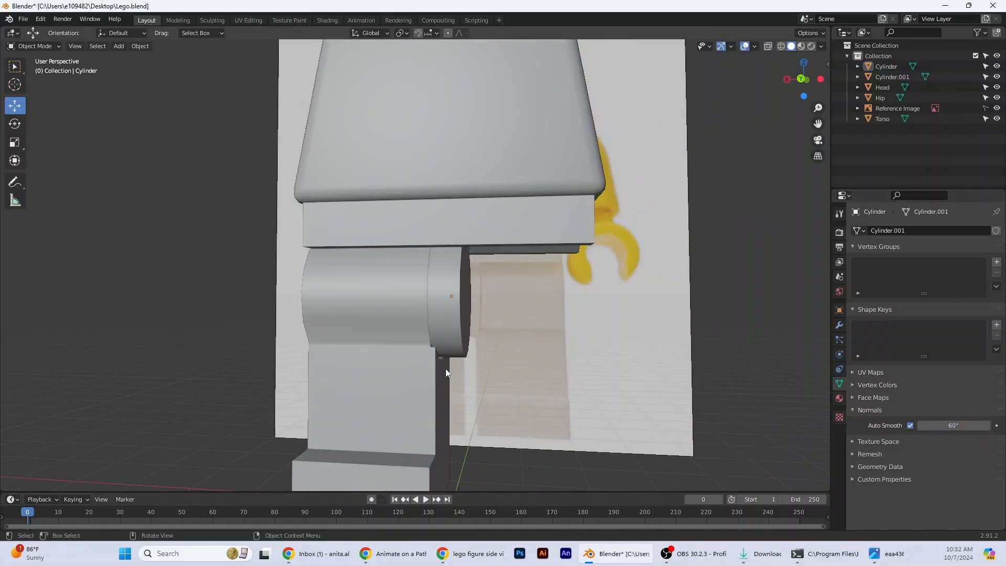
Set the leg's Auto Smooth angle to 60° and clear the selection
left_click(446, 369)
left_click(956, 427)
type("60")
key("Return")
left_click(507, 414)
middle_click_drag(503, 420, 599, 449)
Set the hip block's Auto Smooth angle to 60° and check the shading from the front
left_click(503, 209)
left_click(957, 425)
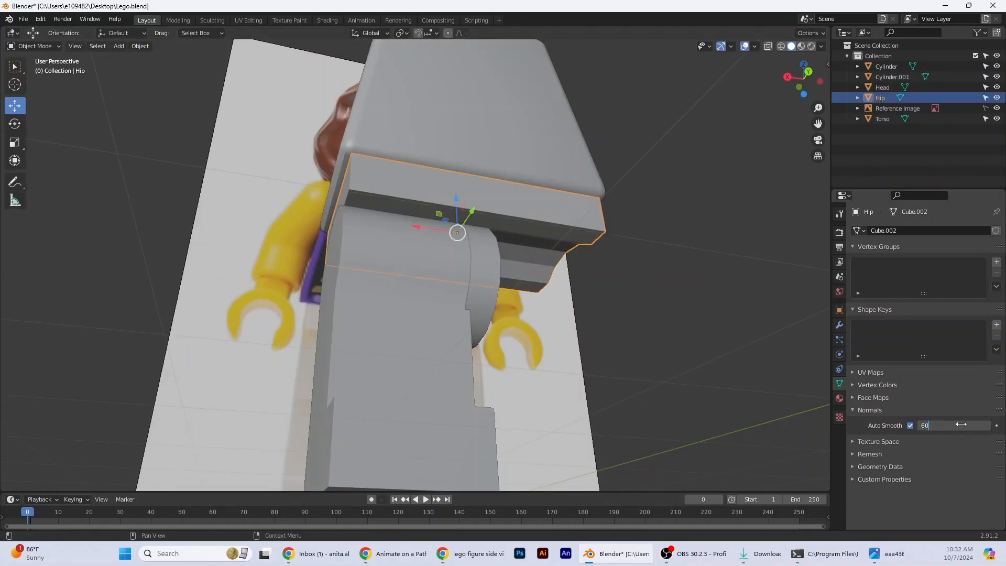
type("60")
key("Return")
middle_click_drag(498, 378, 590, 416)
middle_click_drag(620, 300, 549, 278)
scroll(549, 276, "down", 3)
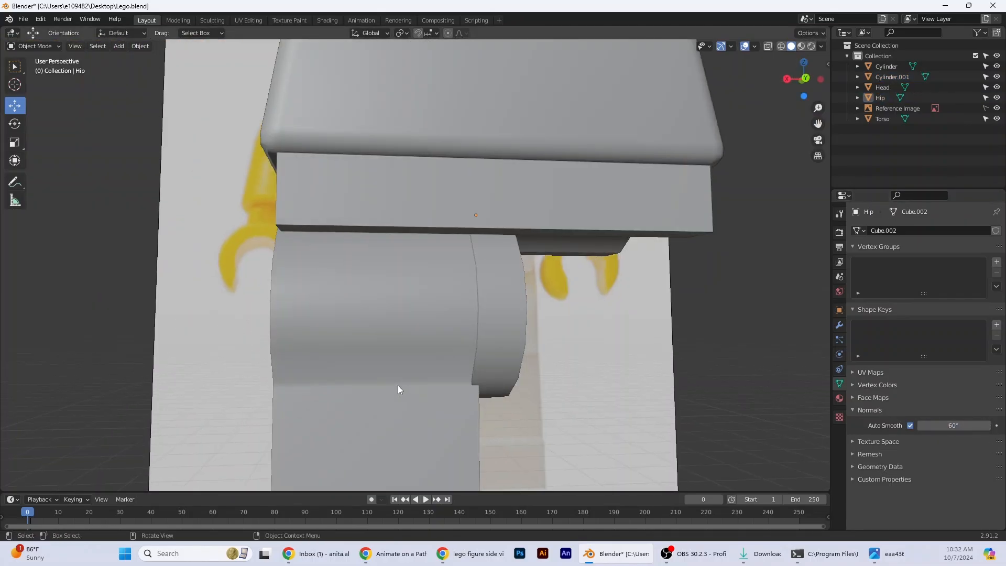
Add a Mirror modifier to the leg, using the hip joint cylinder as the mirror object
left_click(398, 386)
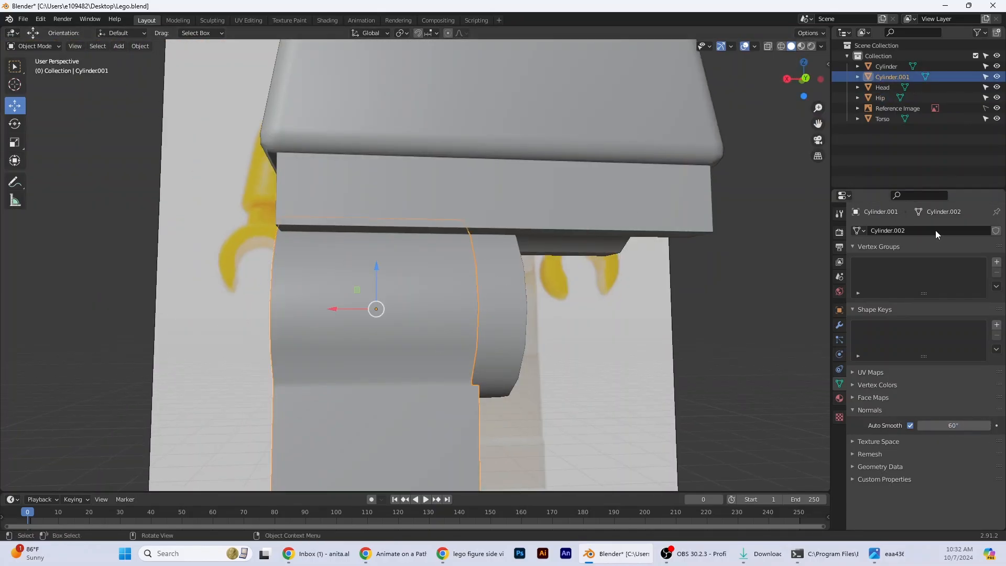
left_click(839, 325)
left_click(957, 230)
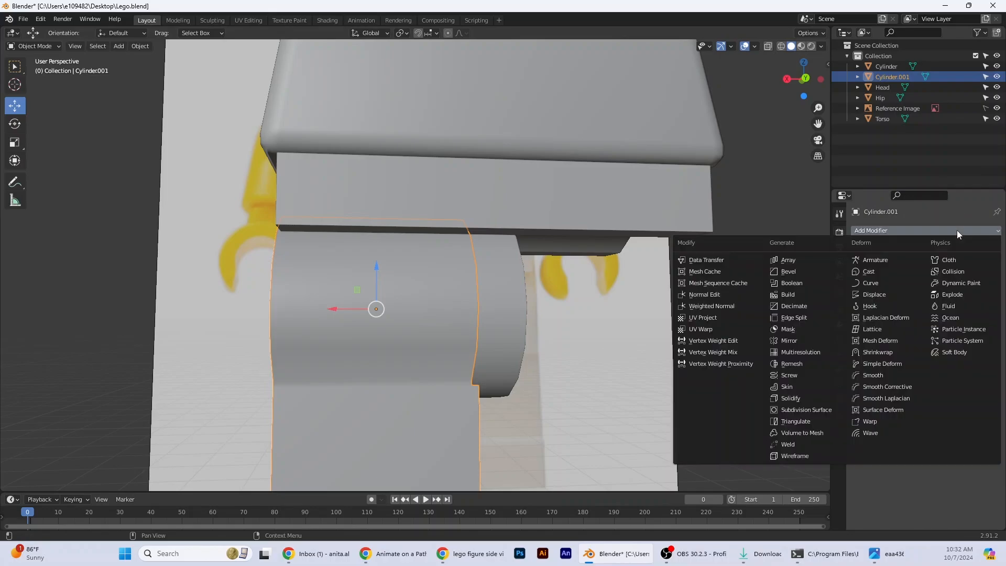
left_click(789, 341)
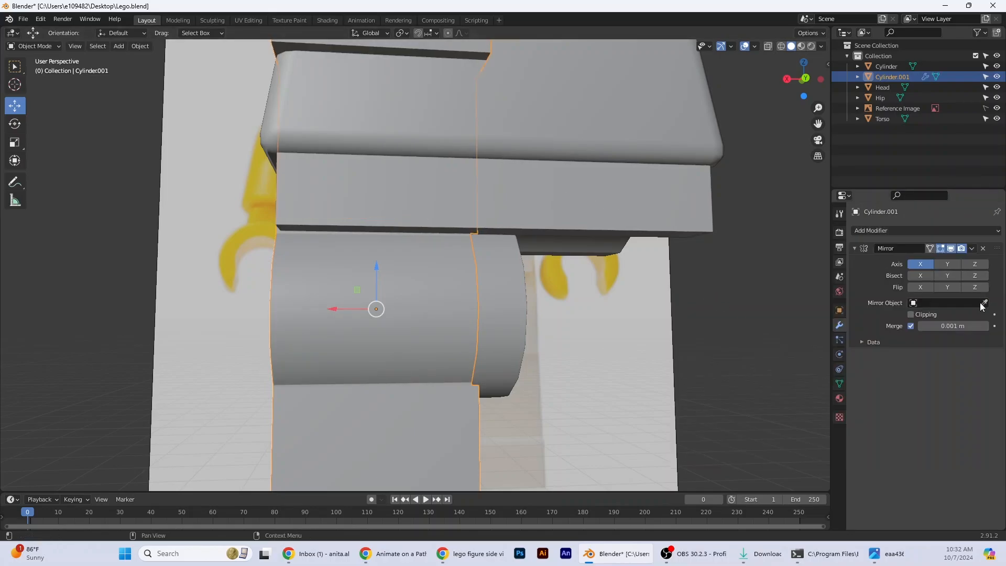
left_click(505, 293)
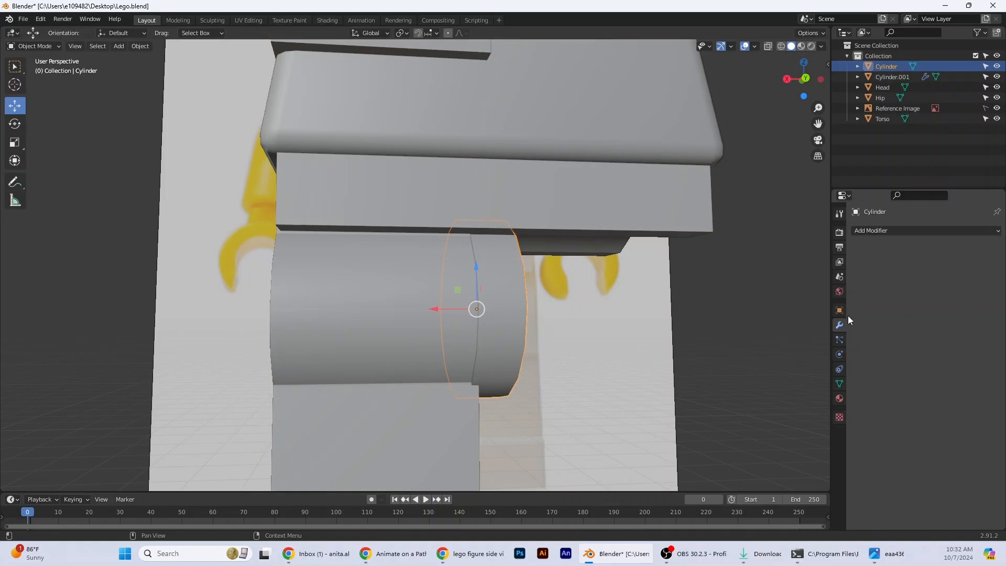
left_click(403, 322)
left_click(984, 302)
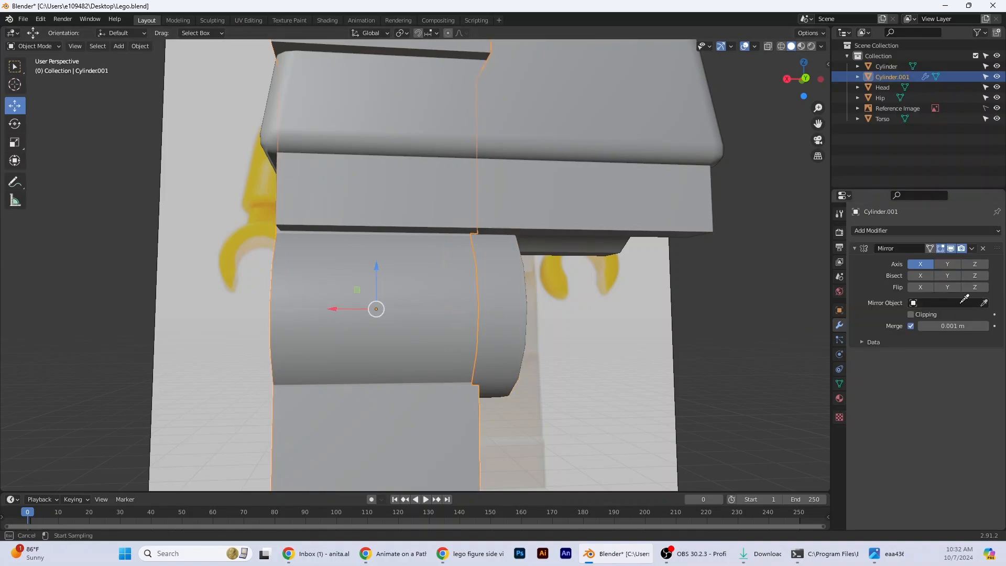
left_click(505, 286)
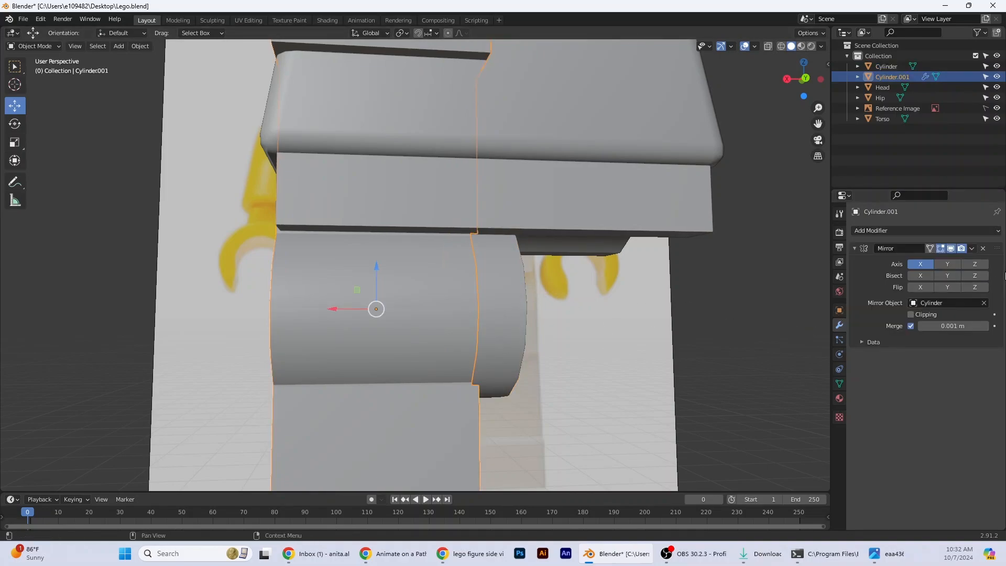
Set the leg's Mirror modifier to mirror only on the Z axis, with X and Y off
left_click(949, 266)
left_click(967, 262)
left_click(922, 267)
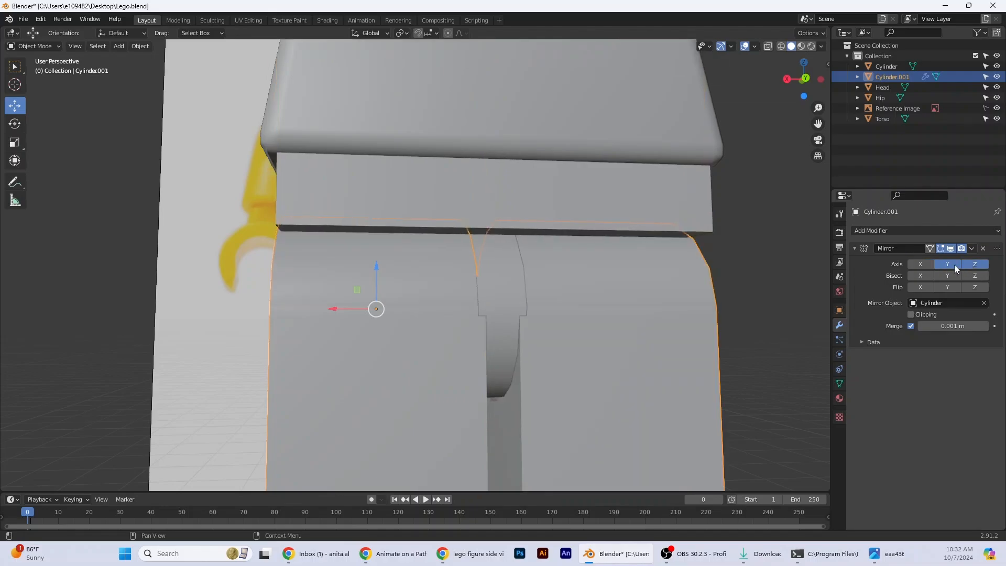
left_click(954, 265)
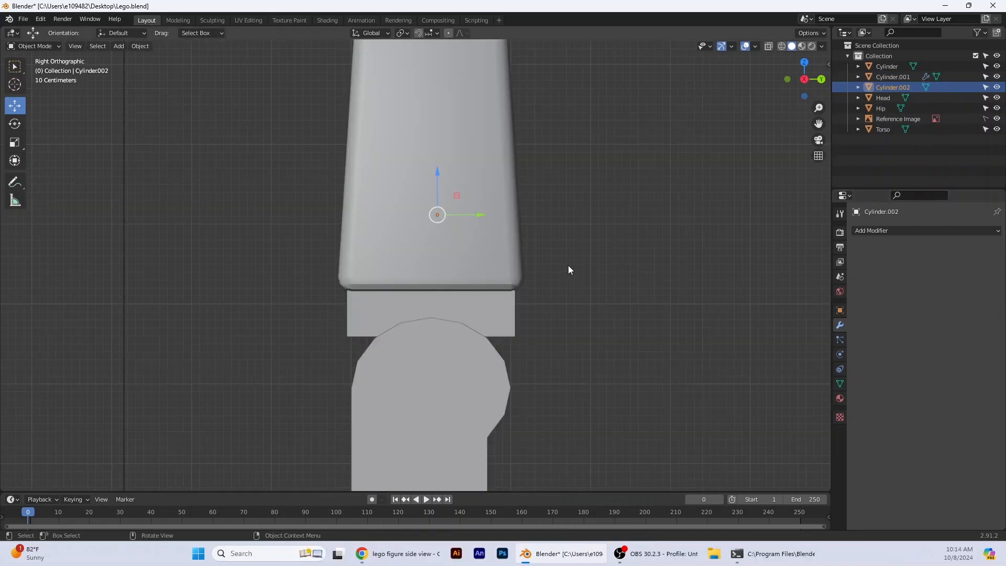
Add the side-view minifigure photo as a reference image in the right orthographic view
scroll(568, 265, "down", 4)
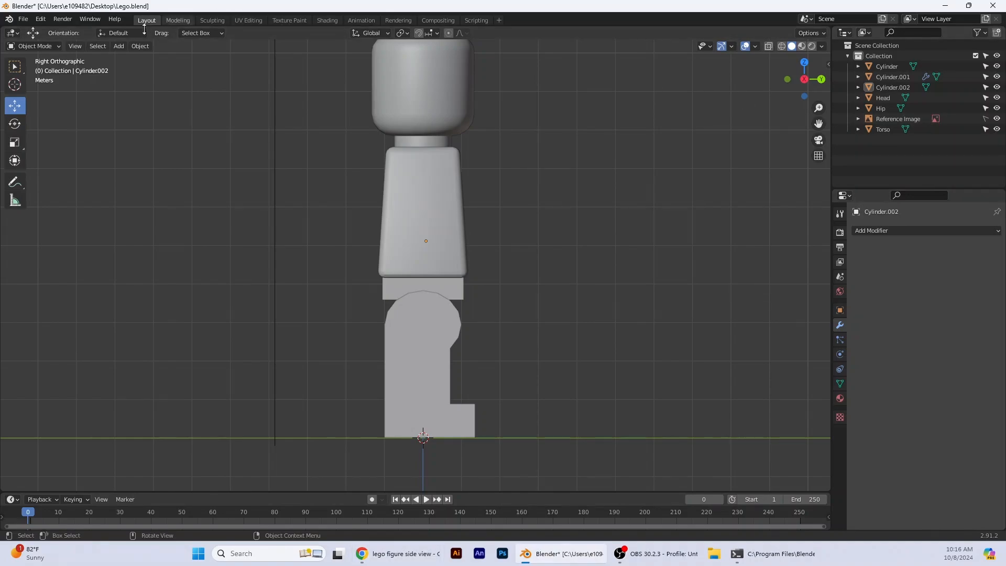
left_click(119, 47)
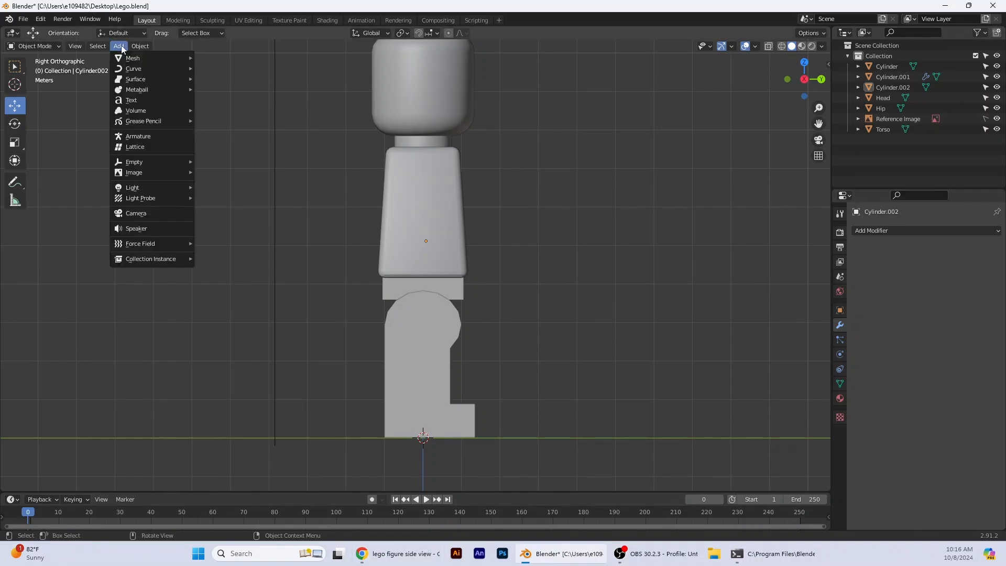
mouse_move(157, 172)
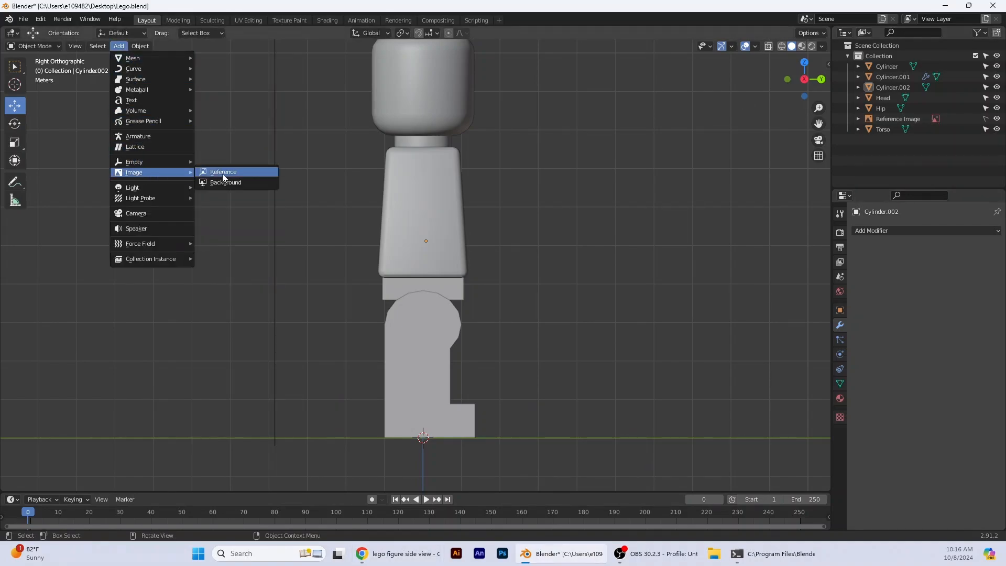
left_click(223, 174)
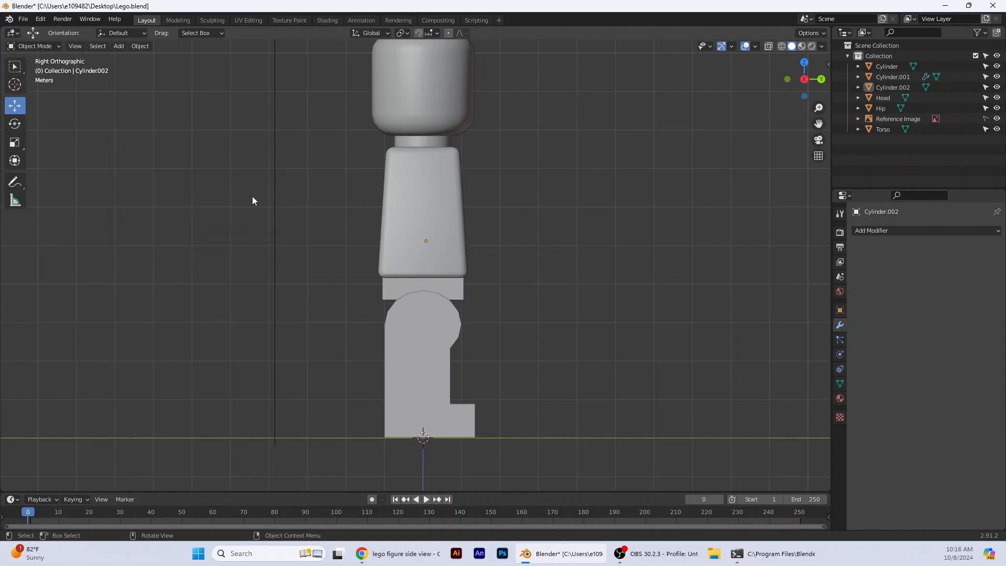
left_click(114, 48)
mouse_move(143, 200)
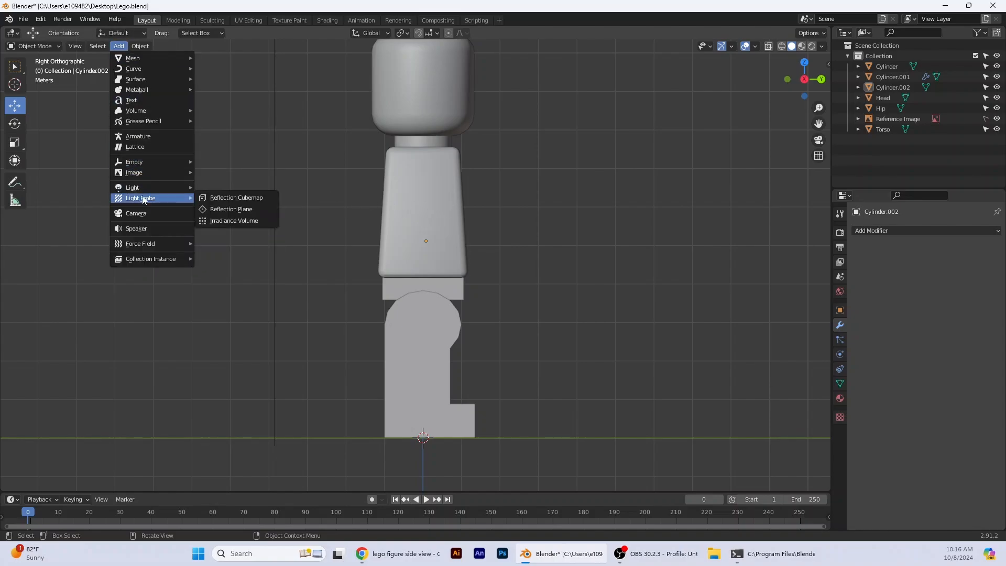
mouse_move(146, 173)
left_click(224, 173)
double_click(323, 360)
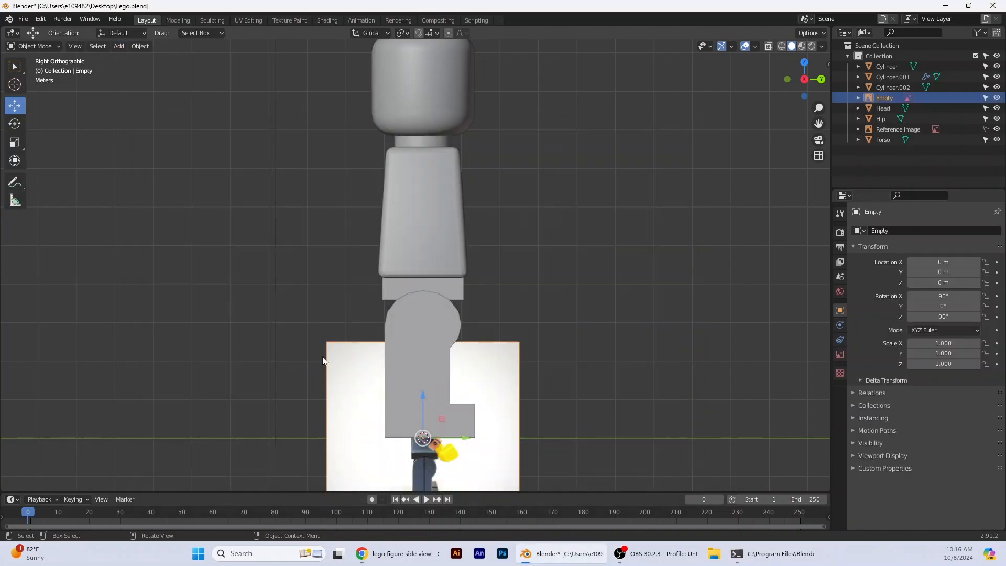
Turn on X-ray, scale the side-view reference image to about 2.922, and align it with the body at about Y -0.15 m, Z 5.21 m
left_click_drag(423, 395, 517, 122)
left_click(769, 47)
left_click(15, 124)
left_click(15, 143)
left_click(15, 106)
left_click_drag(423, 175, 423, 197)
left_click_drag(463, 240, 451, 241)
left_click_drag(418, 196, 418, 194)
scroll(419, 193, "up", 2)
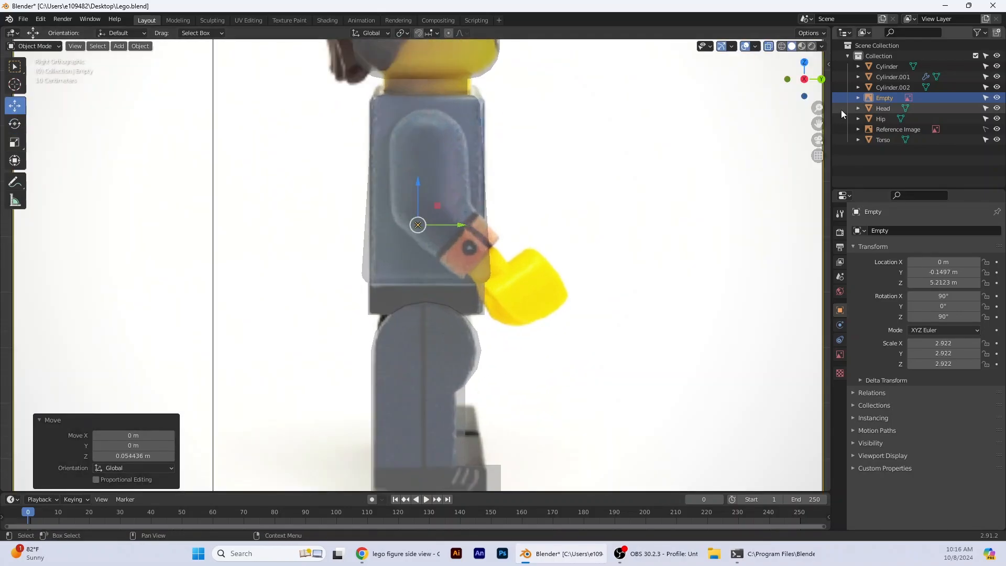
Add a mesh cylinder with 16 vertices, a 1 m radius and a 2 m depth at the world origin
left_click(119, 46)
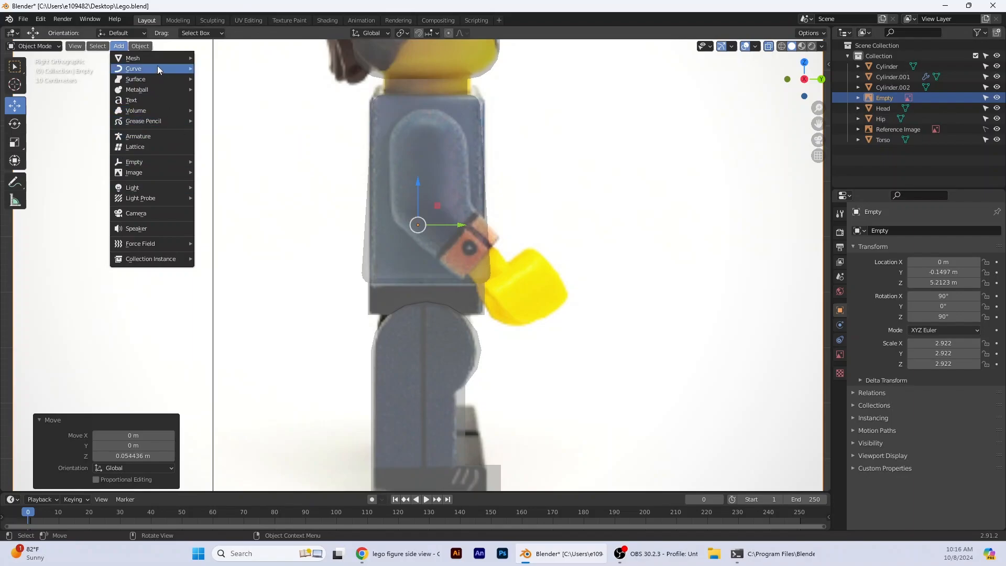
mouse_move(166, 56)
left_click(221, 111)
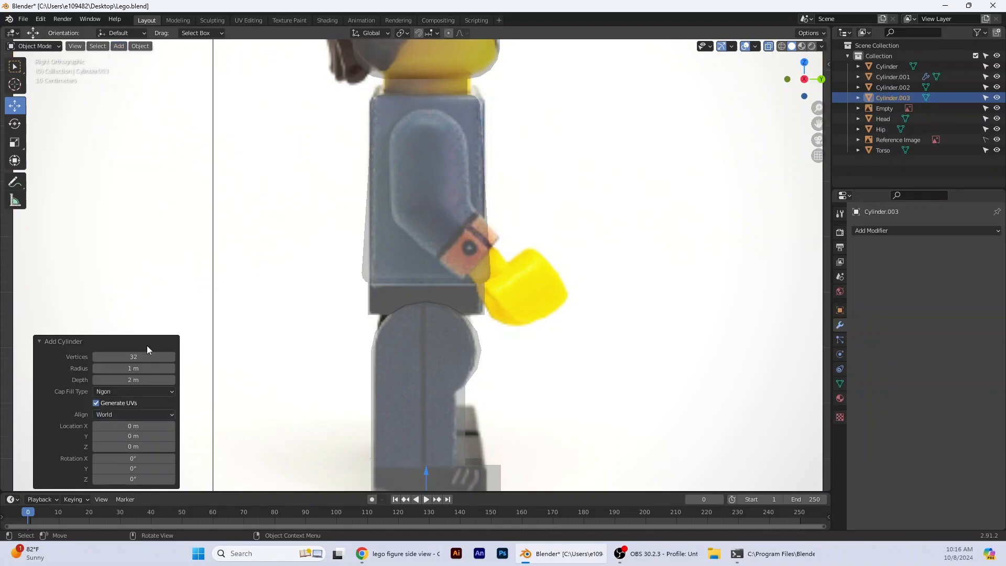
left_click(133, 357)
scroll(529, 241, "down", 2)
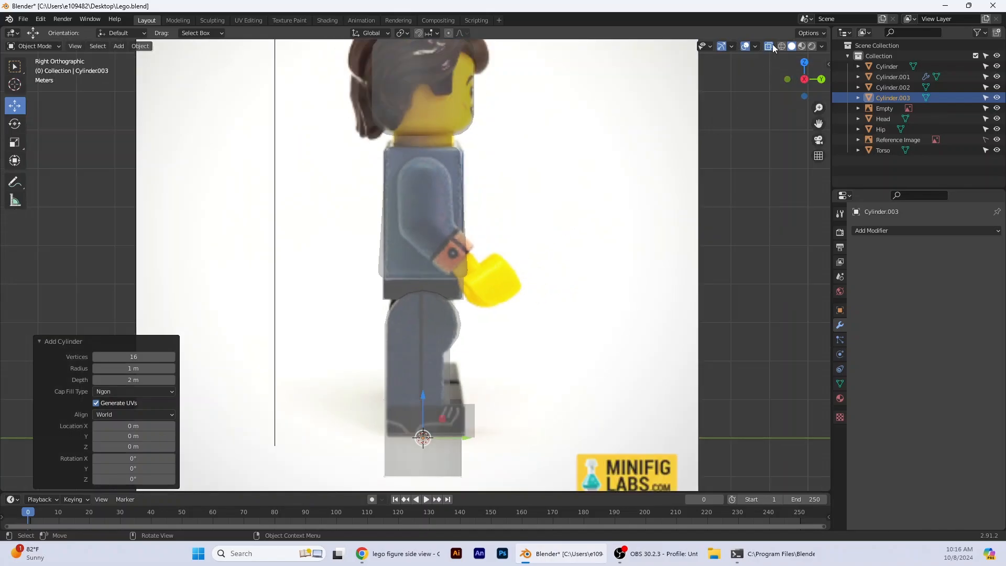
Turn off X-ray, raise the cylinder to the lower torso's height, and move it about 2.71 m along X, beside the torso
left_click(769, 46)
scroll(419, 389, "down", 2)
left_click_drag(421, 370, 421, 231)
middle_click_drag(536, 326, 396, 254)
left_click_drag(395, 254, 327, 254)
In the right orthographic view with X-ray and wireframe shading, scale the cylinder by about 0.609 and rotate it about -47°
left_click(811, 79)
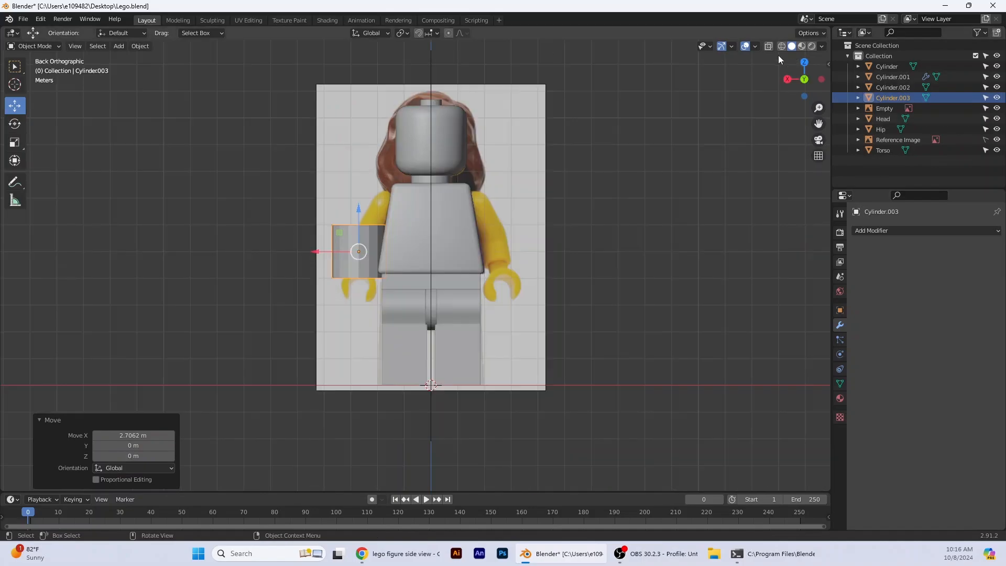
left_click(788, 79)
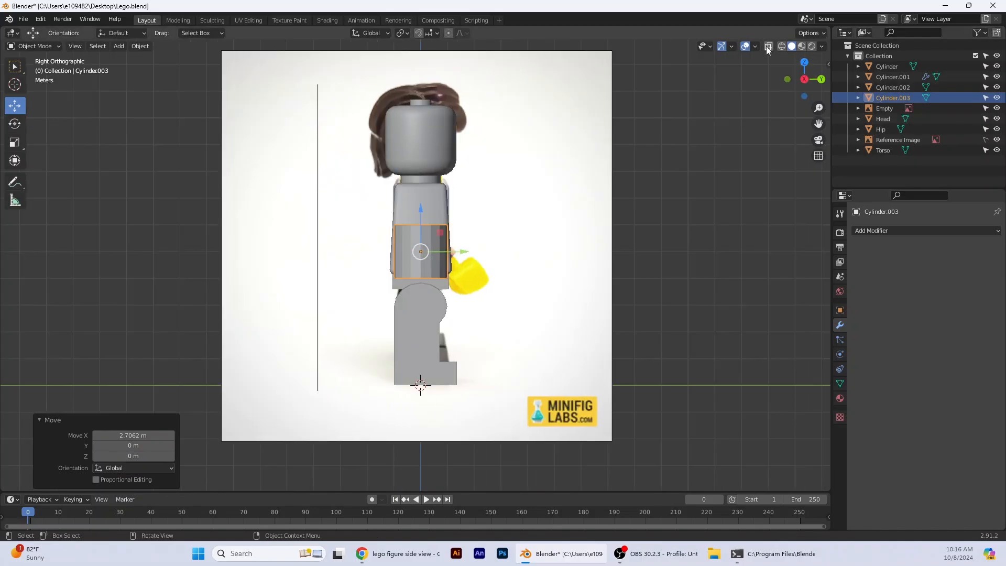
left_click(767, 46)
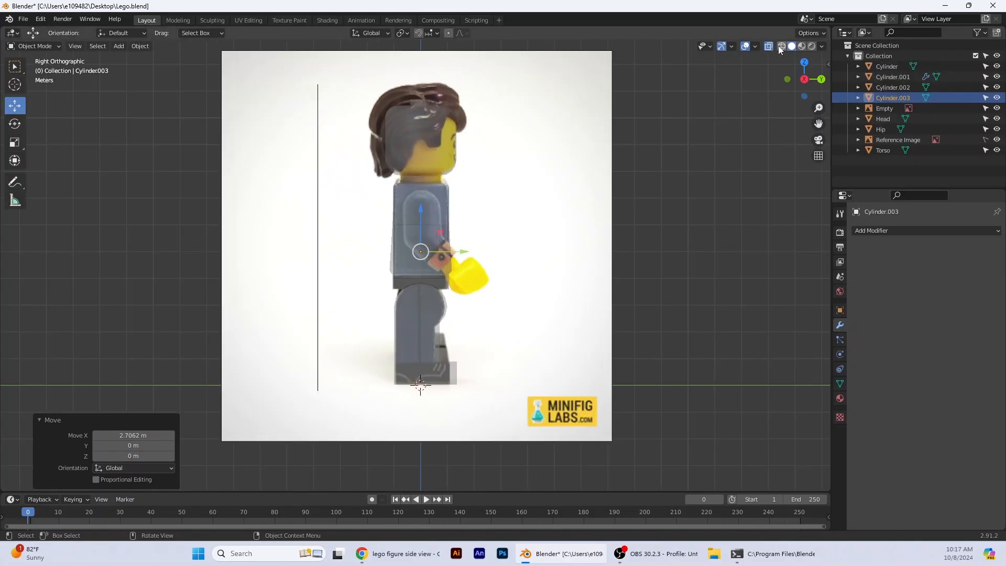
left_click(781, 46)
scroll(558, 265, "up", 5)
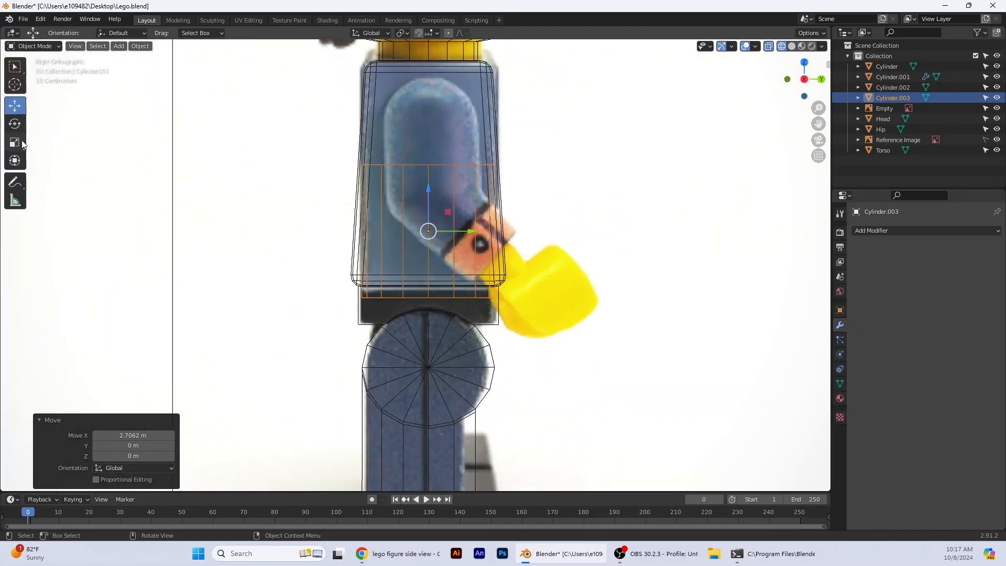
left_click(16, 142)
left_click_drag(385, 209, 400, 229)
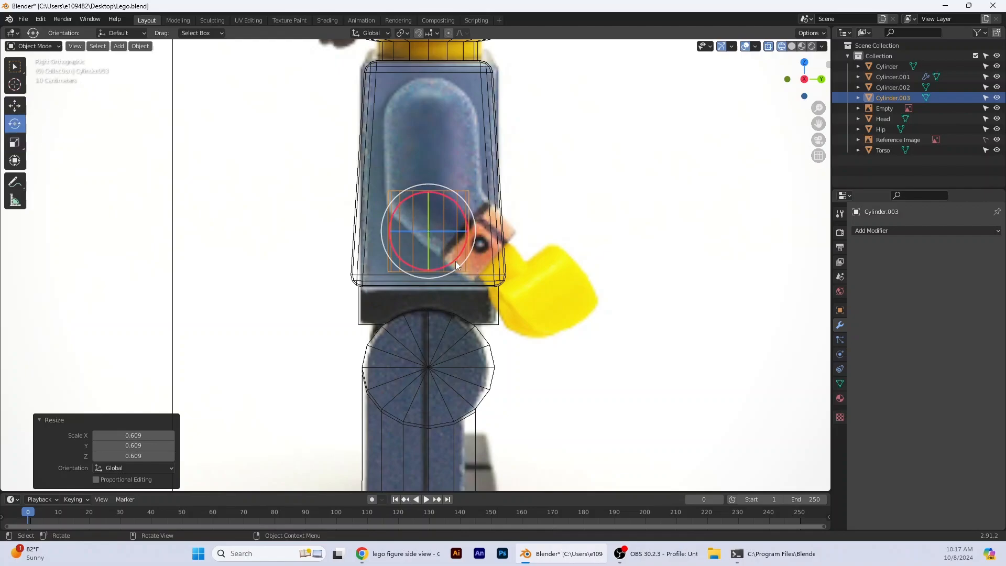
key("r")
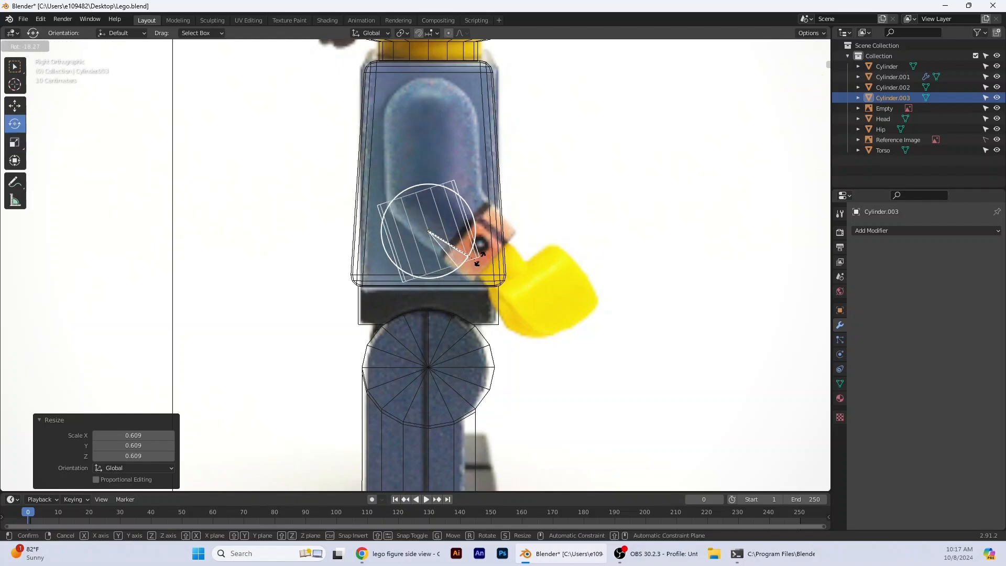
left_click(488, 212)
Move the cylinder onto the reference's sleeve cuff and scale it by about 1.051
left_click(14, 105)
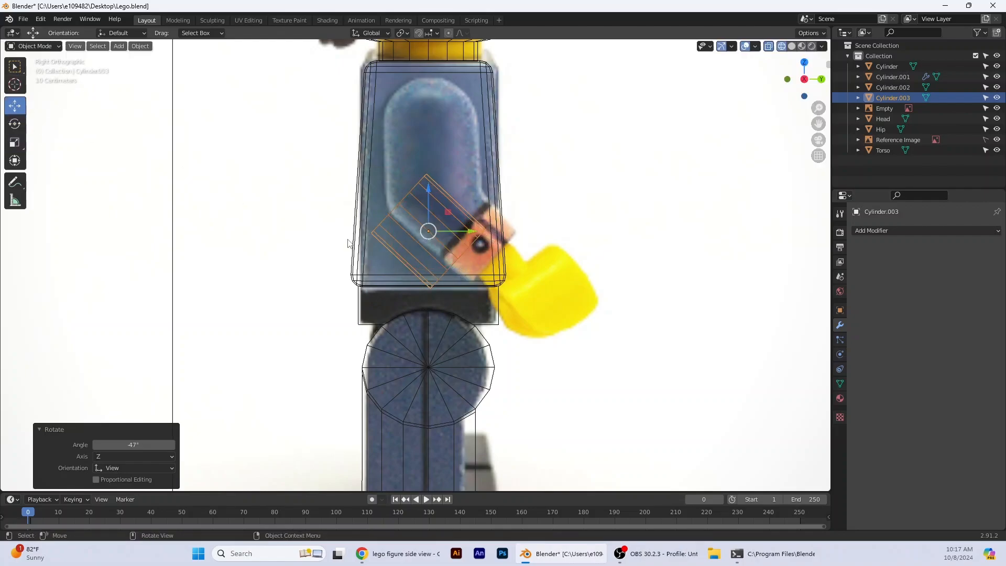
left_click_drag(448, 213, 474, 220)
left_click(19, 143)
left_click(15, 105)
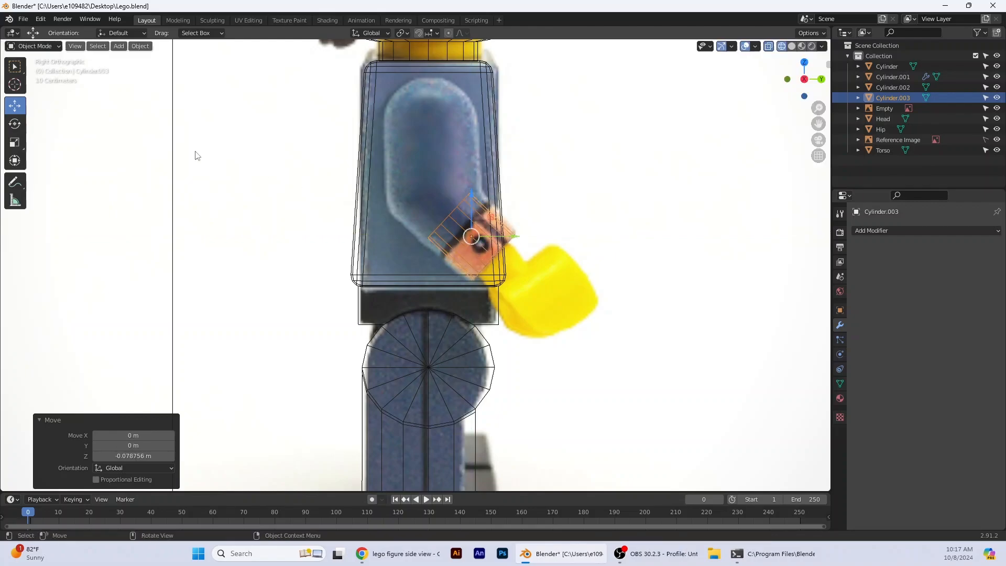
left_click(14, 142)
key("s")
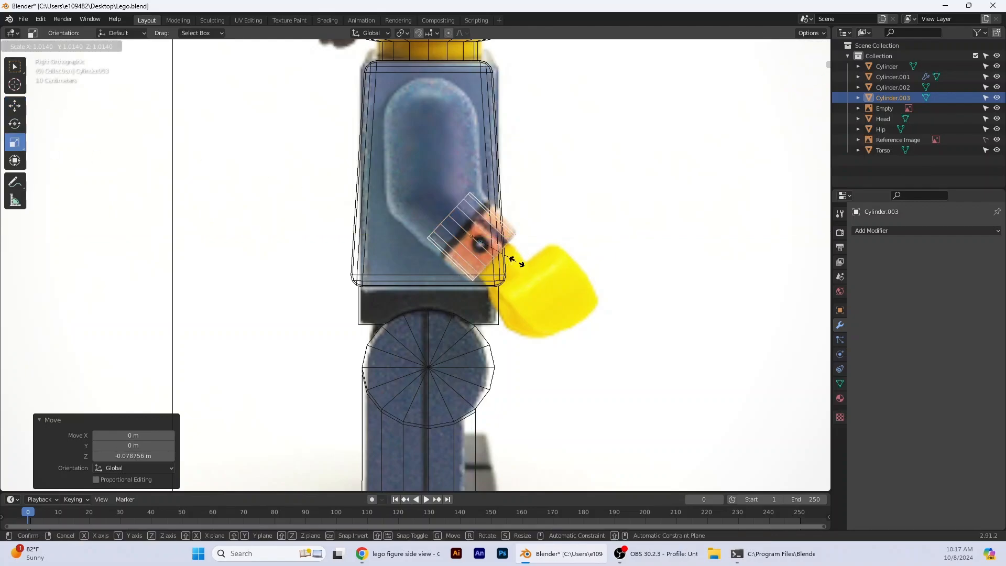
left_click(516, 261)
left_click(15, 106)
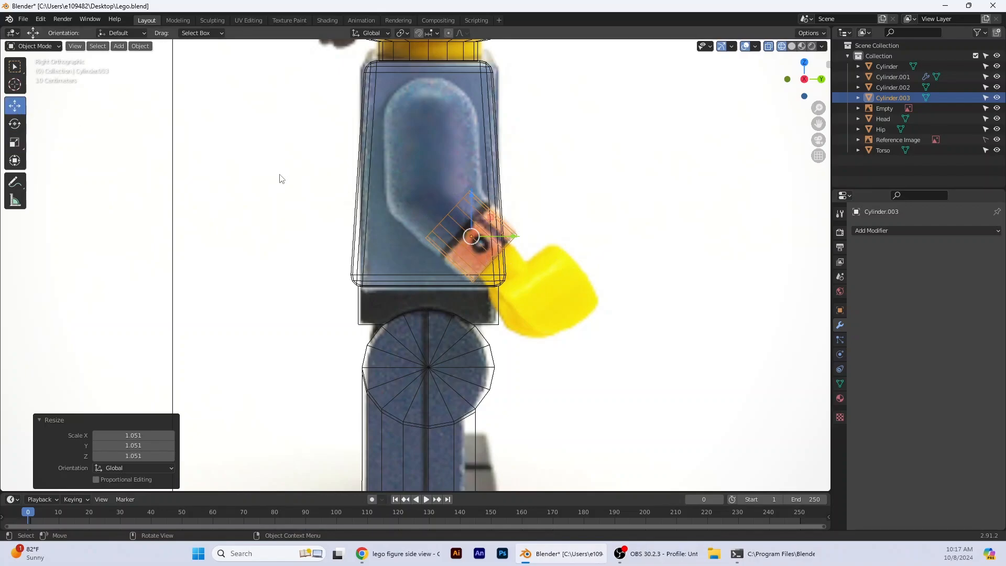
In Edit Mode, set the transform orientation to Local and move the cylinder's upper end loop inward to shorten it
left_click(33, 46)
left_click(35, 70)
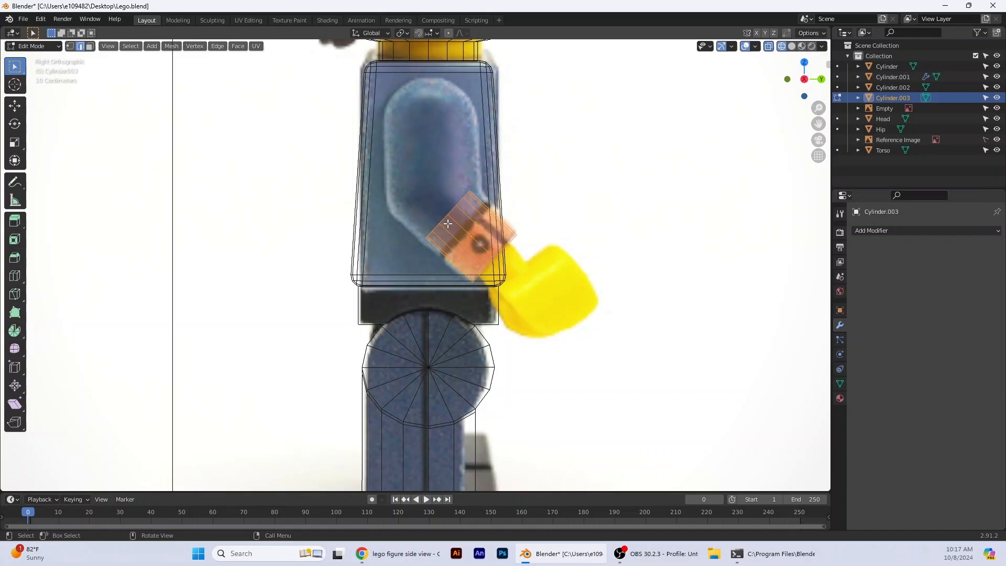
key("alt+a")
left_click(82, 46)
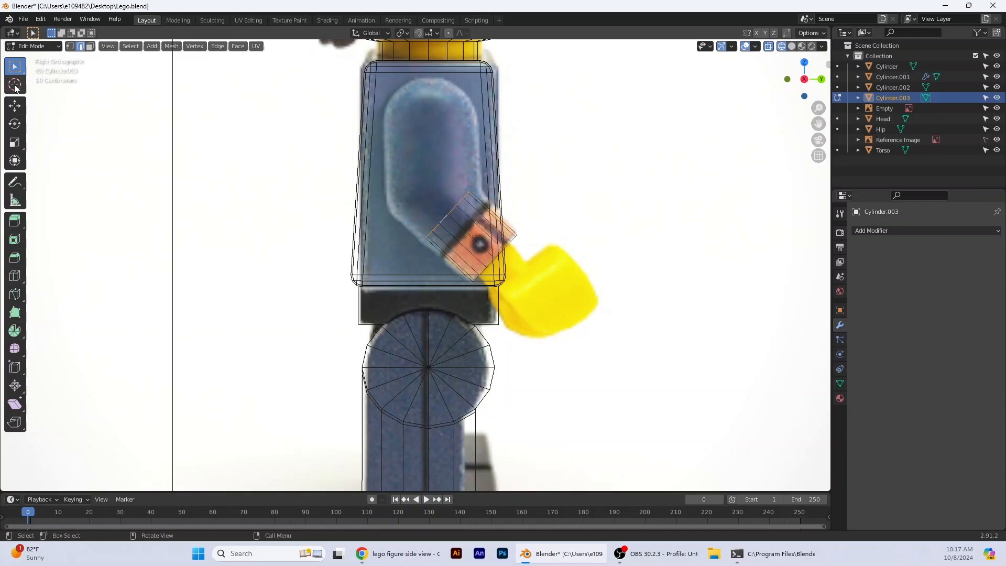
left_click(15, 107)
left_click(389, 33)
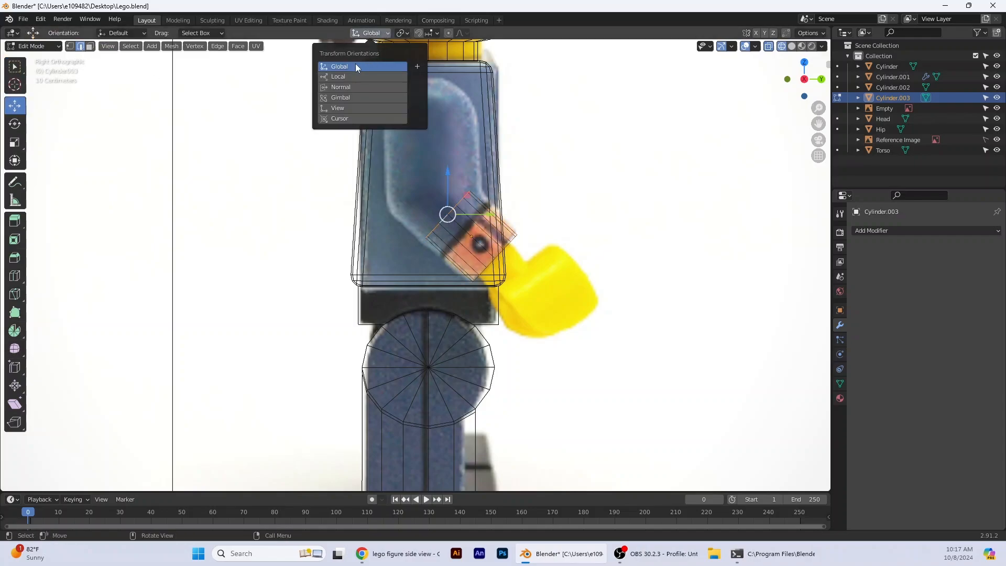
left_click(363, 74)
left_click_drag(425, 198, 463, 219)
Scale the whole cylinder mesh by about 1.067 and move its upper end loop about -0.17 m along local Z to fit the cuff
left_click(477, 264)
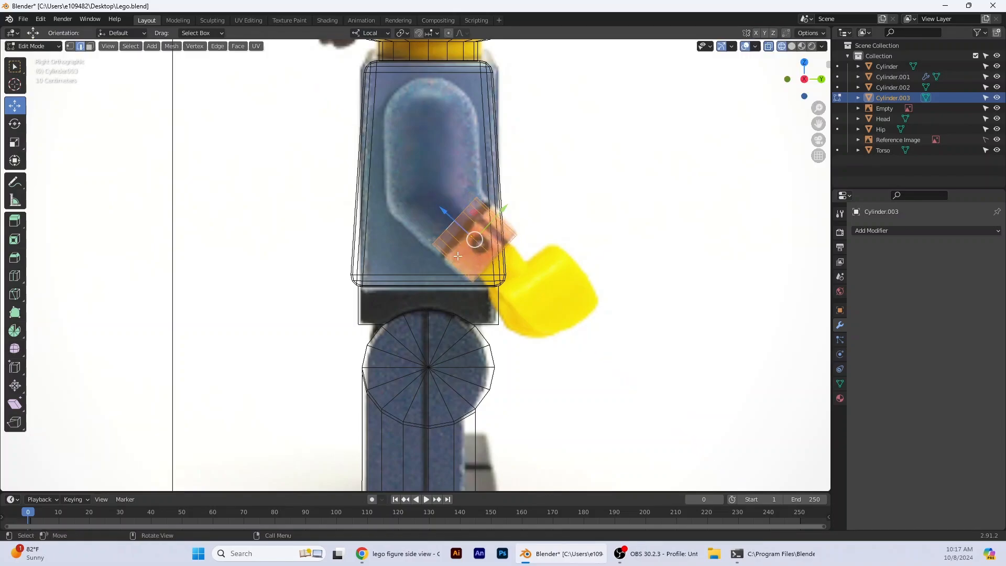
left_click(15, 142)
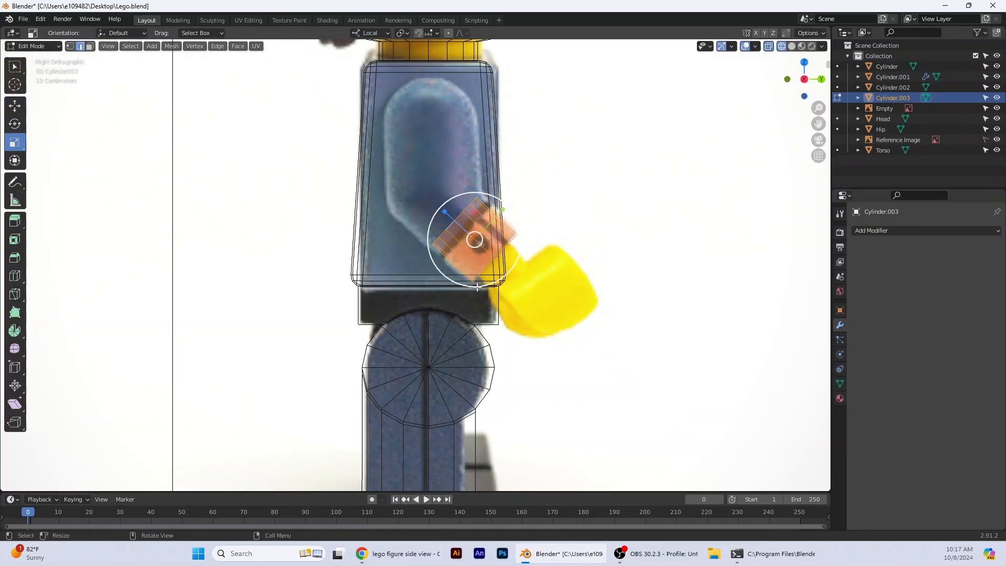
left_click_drag(477, 286, 476, 287)
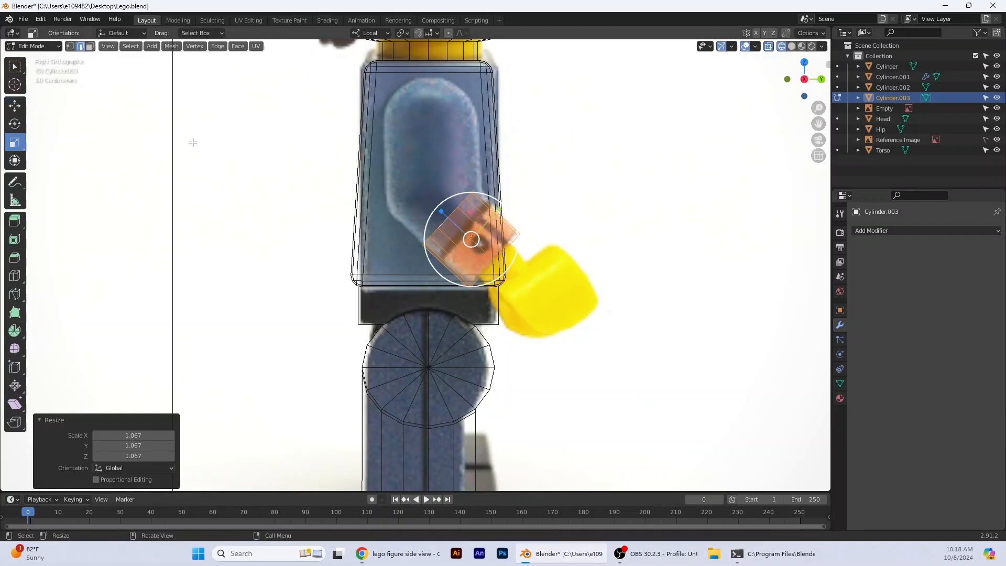
left_click(15, 106)
left_click_drag(497, 211, 498, 210)
left_click_drag(444, 212, 445, 208)
left_click(443, 221, "alt")
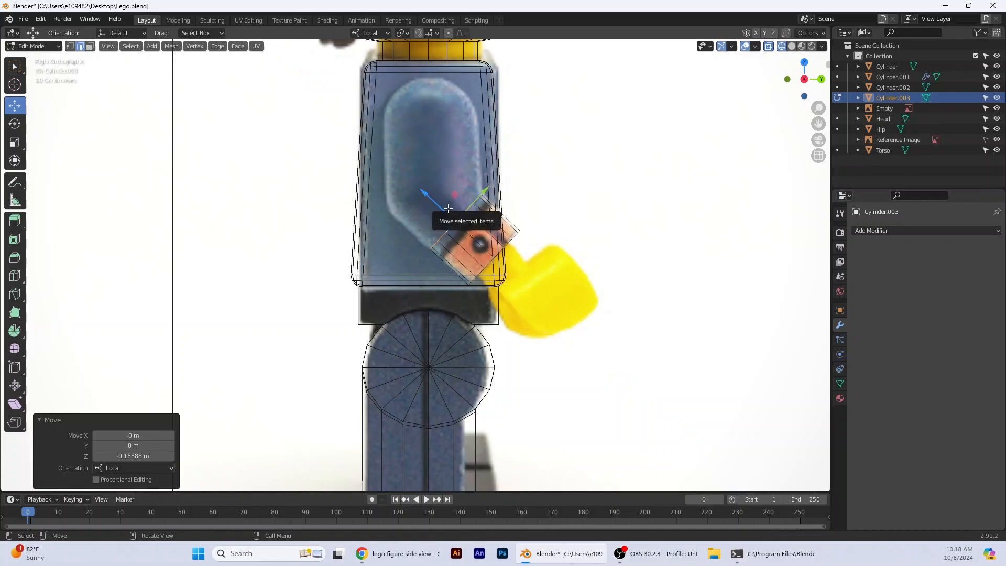
In solid shading with X-ray off, delete the cap face on the cylinder's upper end
left_click(792, 48)
left_click(533, 268)
middle_click_drag(558, 235, 604, 259)
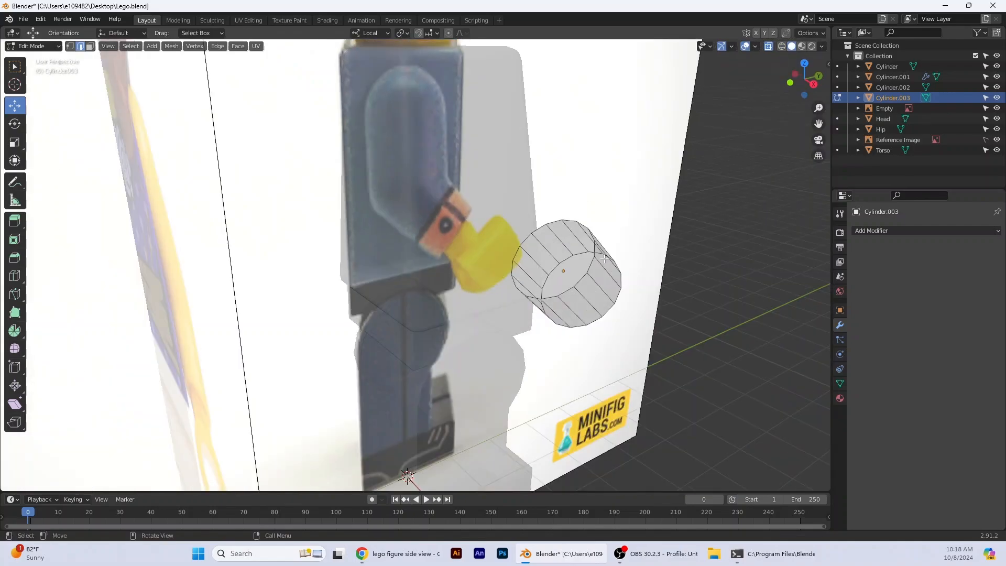
left_click(769, 46)
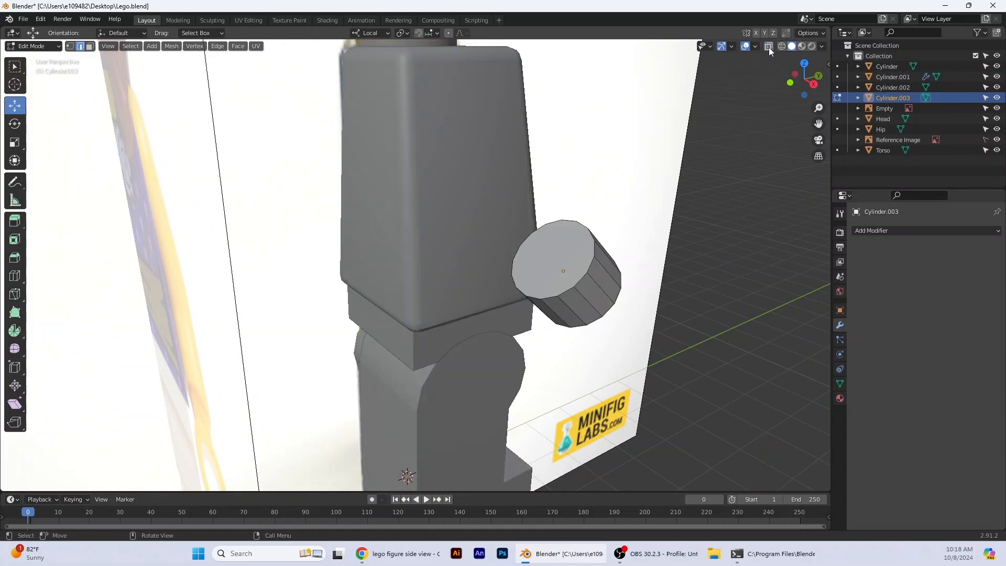
left_click(90, 46)
left_click(553, 256)
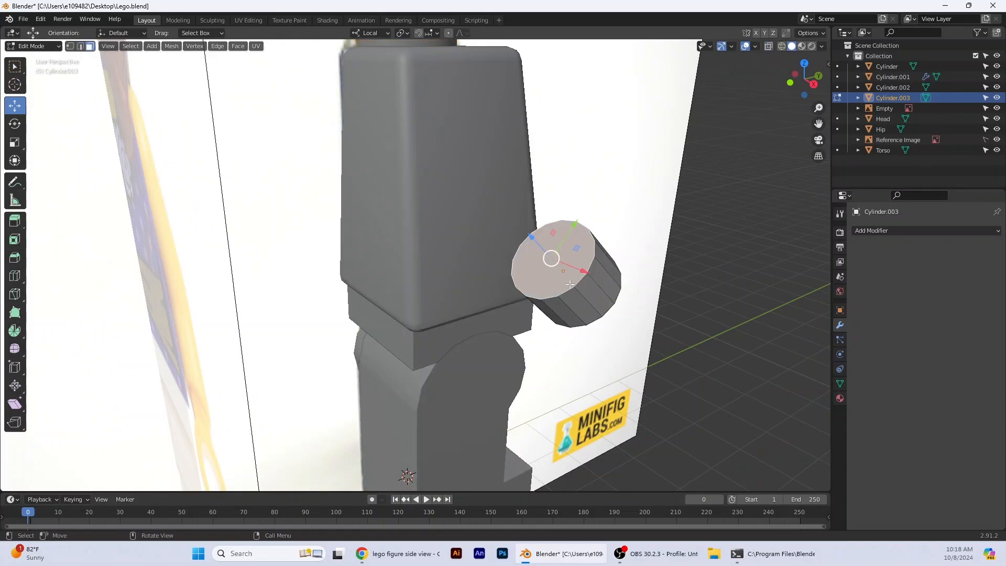
key("x")
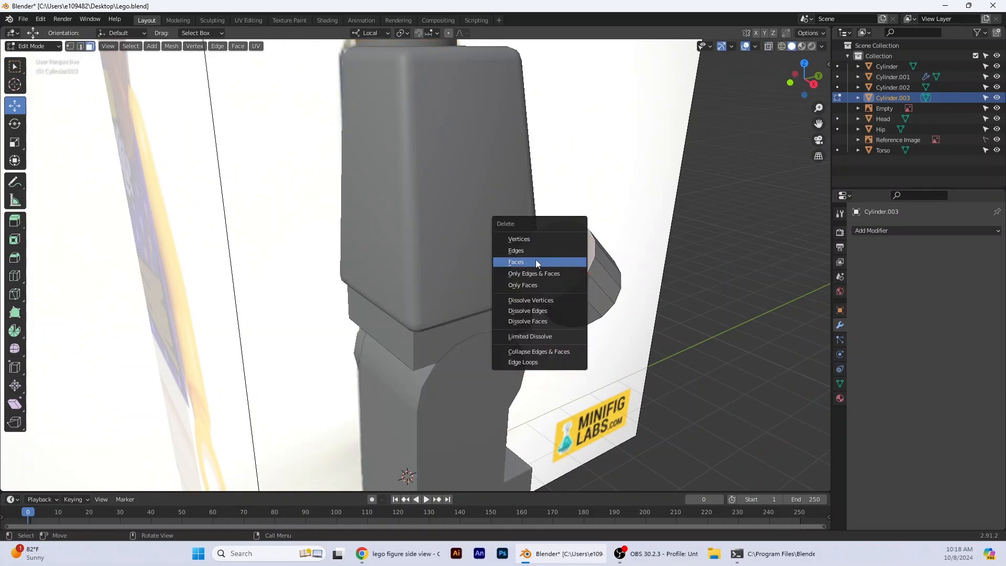
left_click(537, 262)
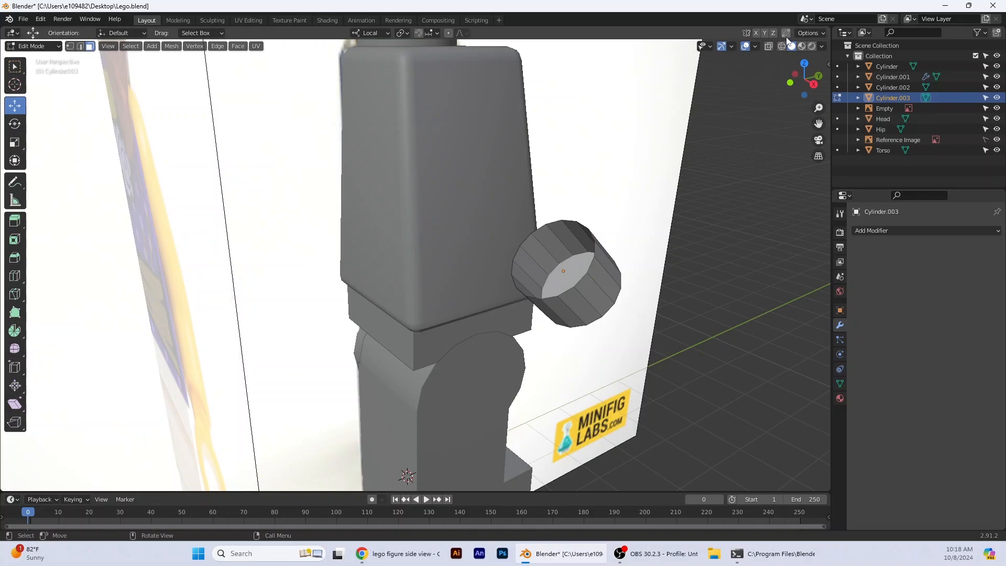
Select the edge loop around the cylinder's open upper end in the right orthographic view and show the model in wireframe
left_click(814, 84)
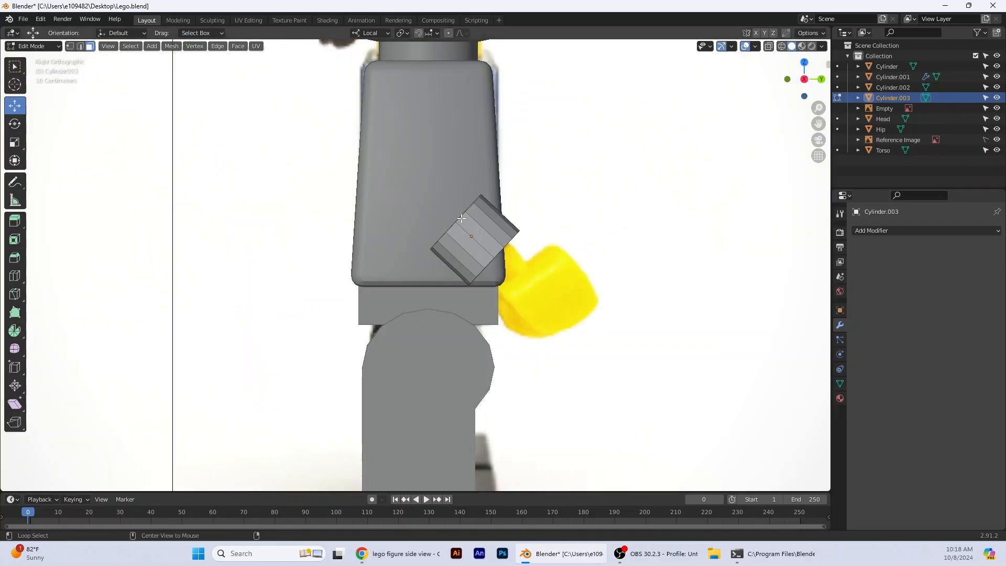
key("w")
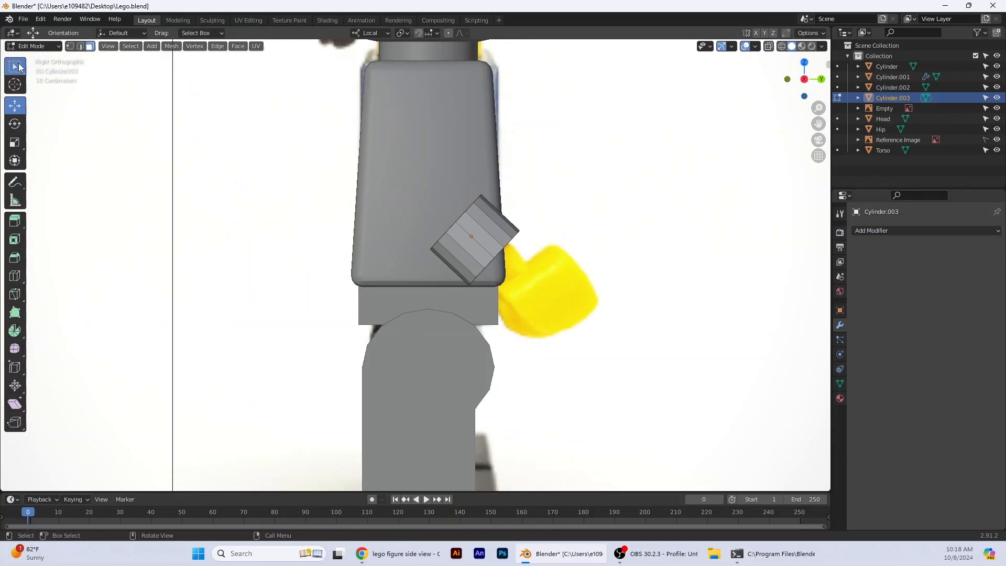
left_click(80, 46)
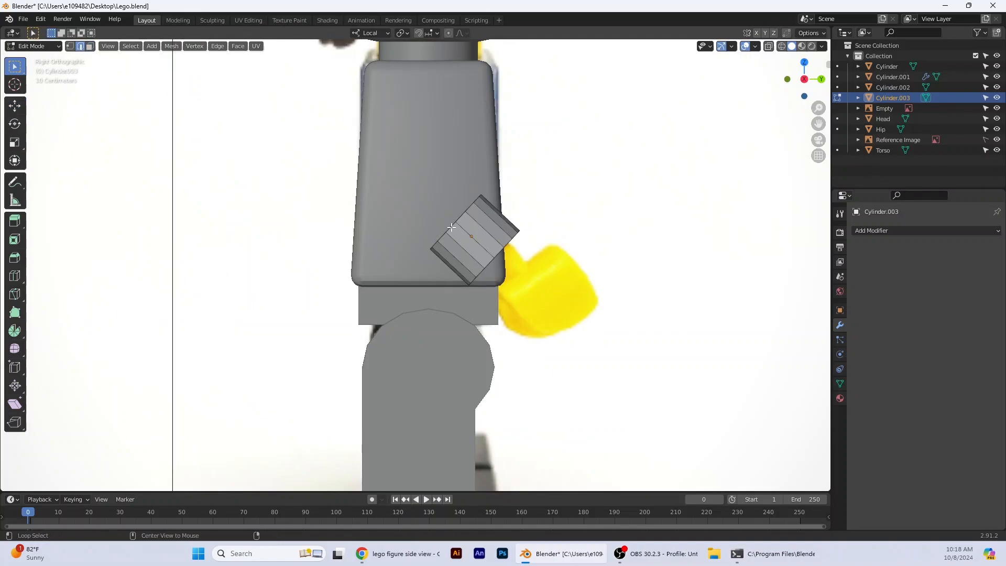
left_click(455, 227, "alt")
left_click(780, 47)
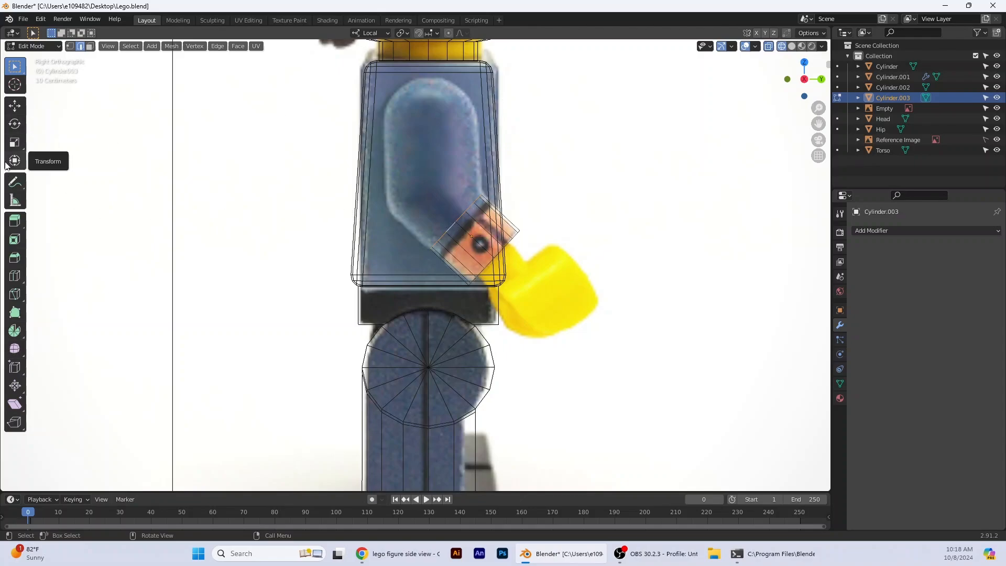
Try to extrude the open end's edge loop with Extrude Region and undo it
left_click(15, 221)
left_click_drag(456, 219, 62, 210)
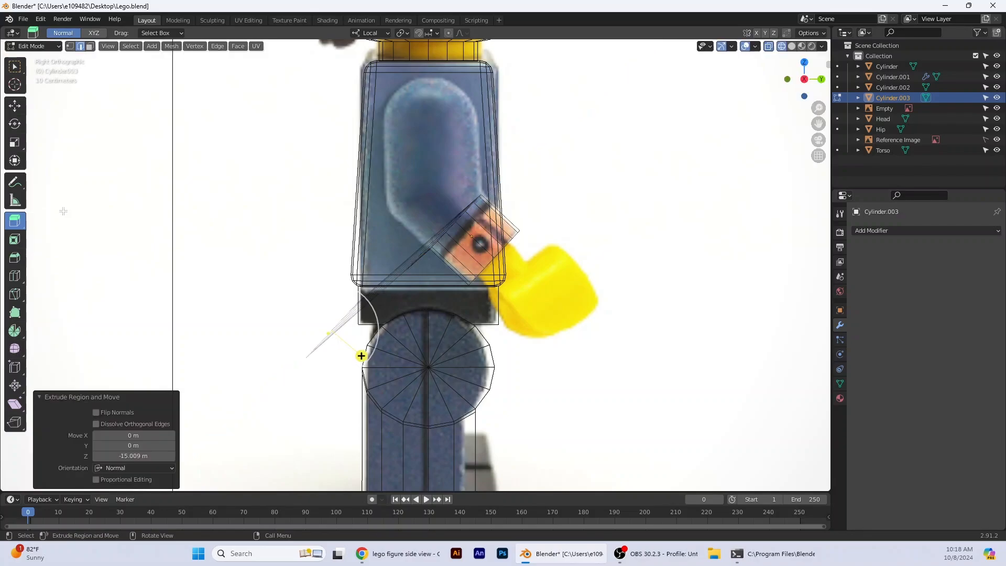
key("ctrl+z")
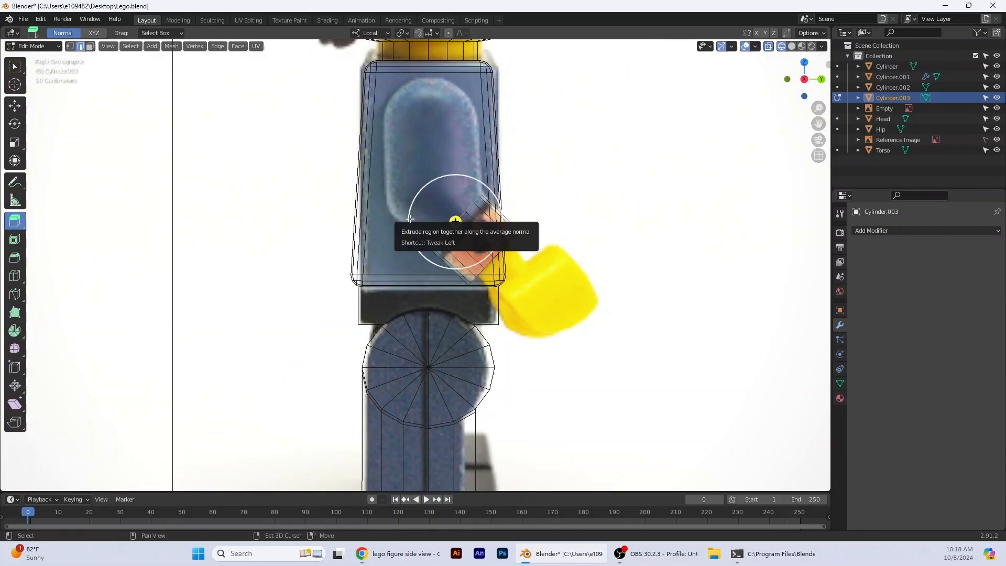
key("shift+e")
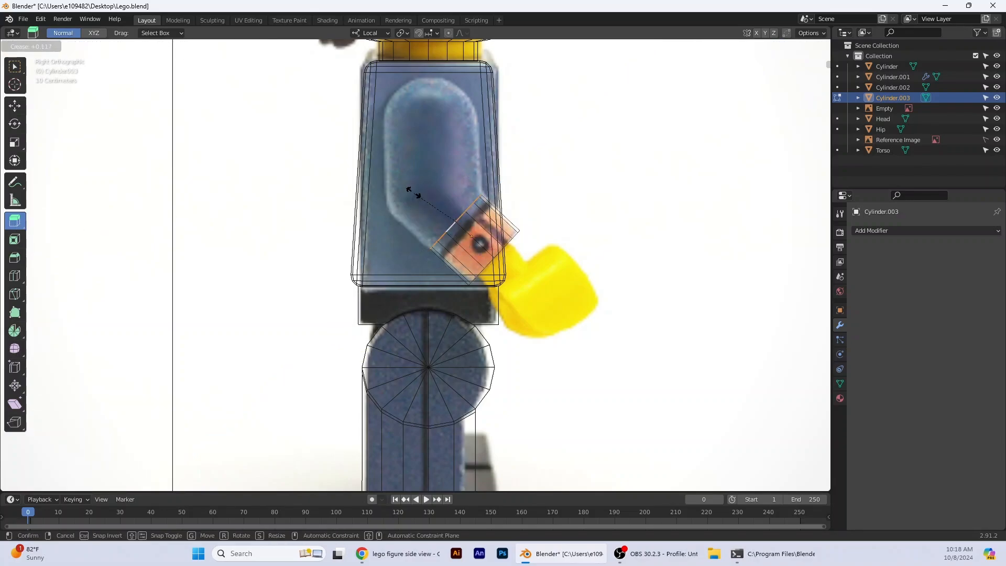
left_click(412, 193)
Try to extrude the open end's edge loop with Extrude Along Normals and undo it
right_click(23, 223)
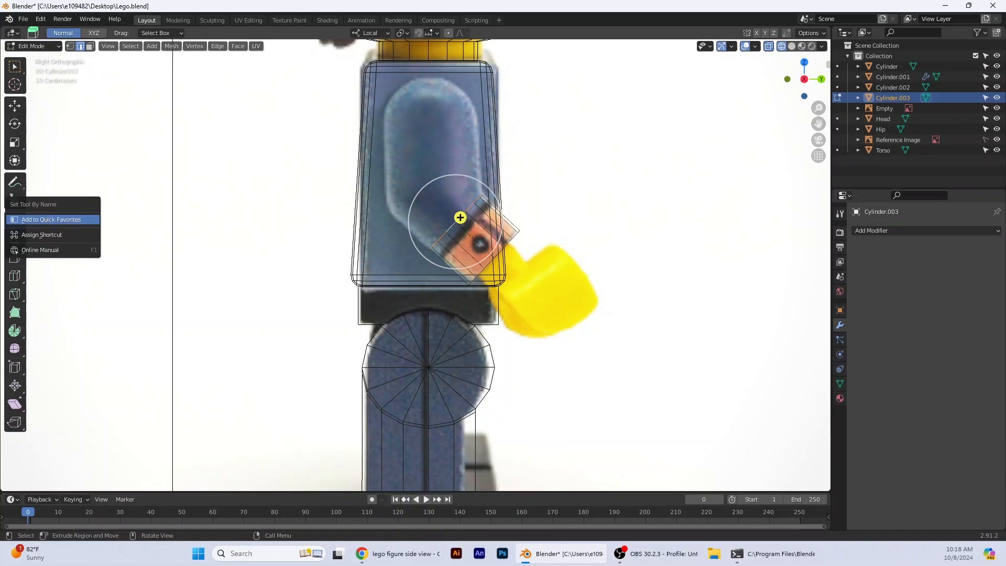
left_click(15, 219)
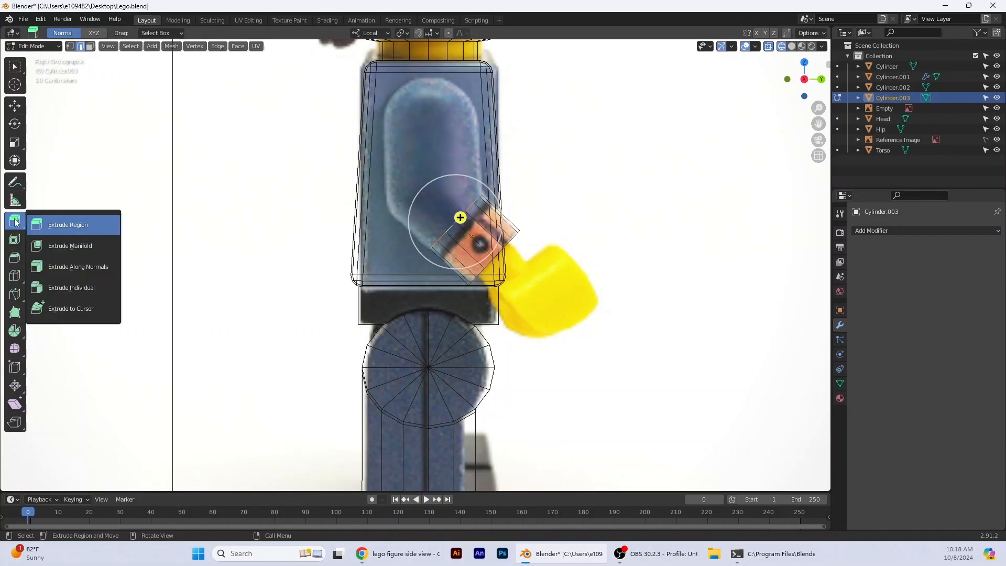
left_click(81, 267)
left_click_drag(462, 216, 434, 182)
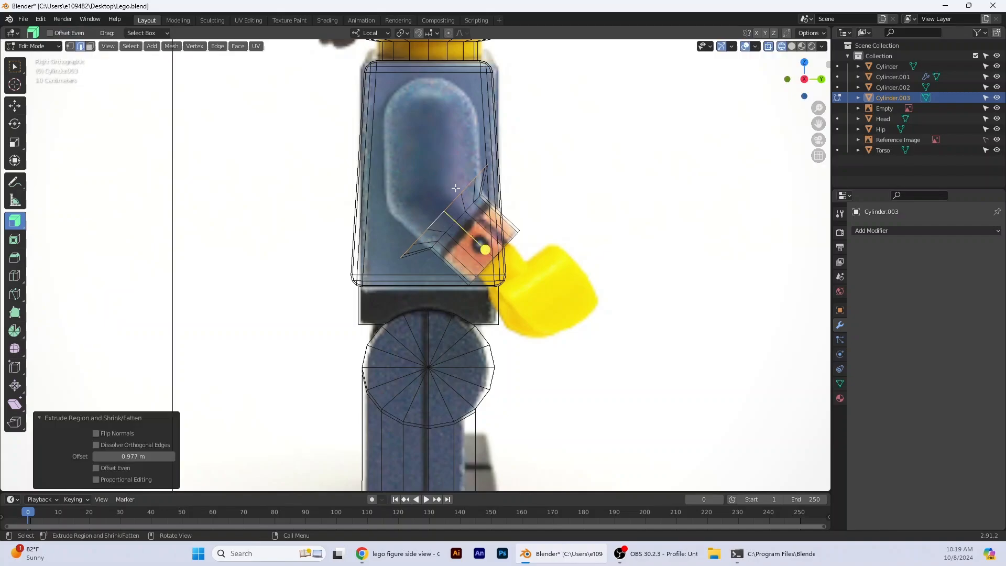
key("ctrl+z")
Try to extrude the open end's edge loop with Extrude Manifold and undo it
middle_click_drag(459, 198, 498, 223)
left_click_drag(14, 222, 62, 245)
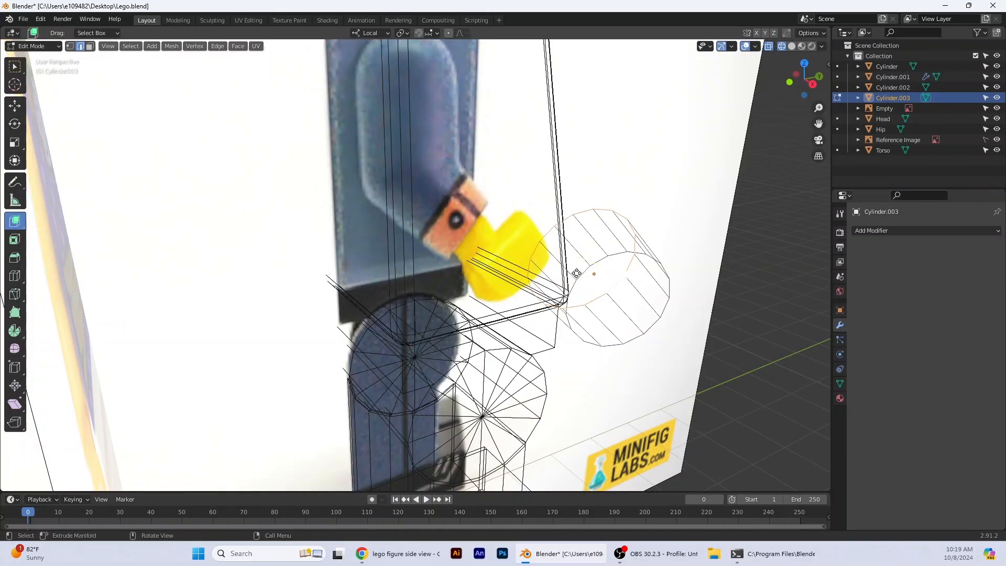
left_click_drag(576, 273, 545, 271)
key("ctrl+z")
Extrude the cylinder's open upper edge loop about 0.57 m with Extrude Manifold in the right orthographic view
left_click(812, 84)
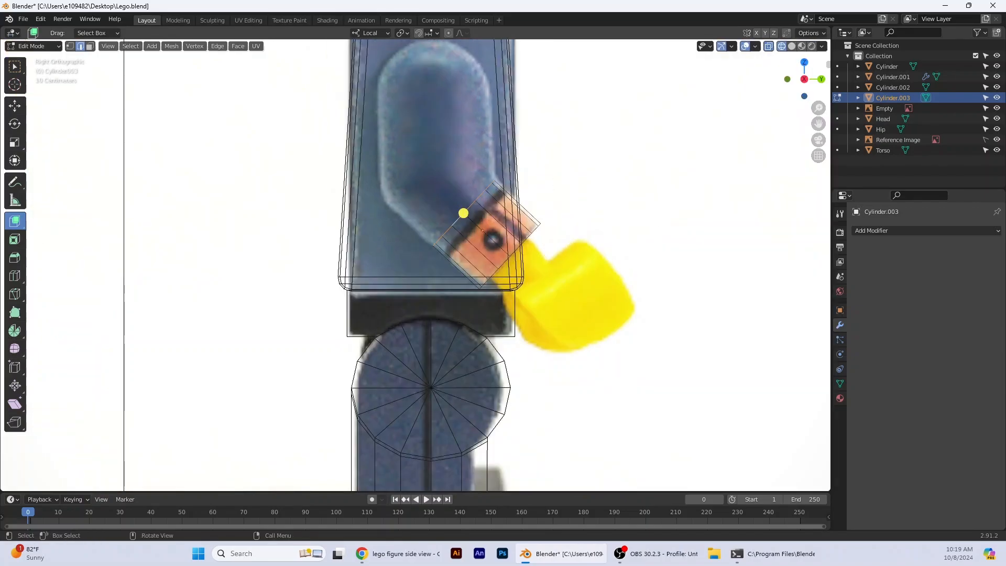
right_click(14, 226)
left_click(13, 225)
left_click(12, 223)
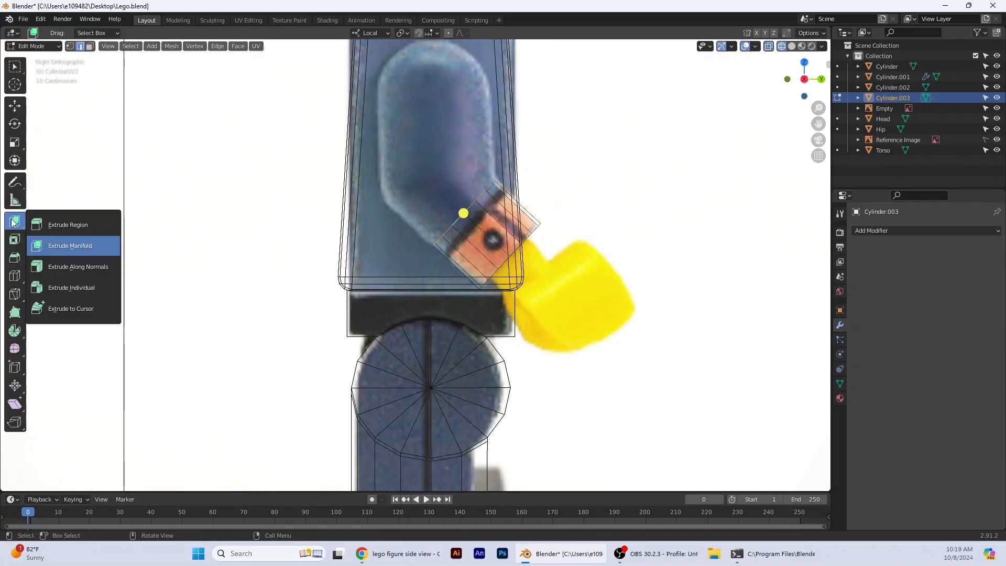
left_click(13, 220)
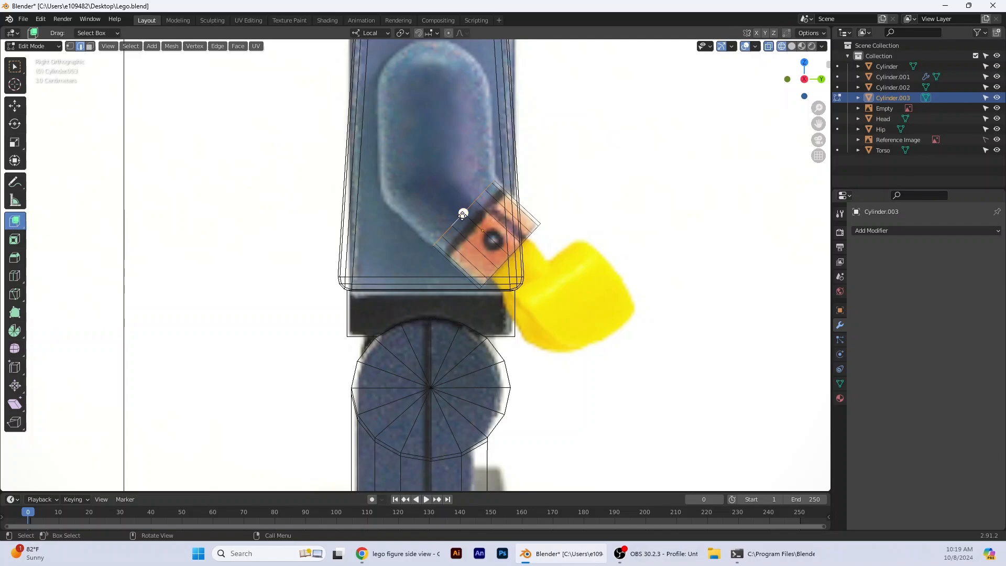
left_click_drag(463, 214, 442, 172)
Rotate the extruded edge loop about 34° and move it onto the elbow outline of the side reference
left_click(15, 124)
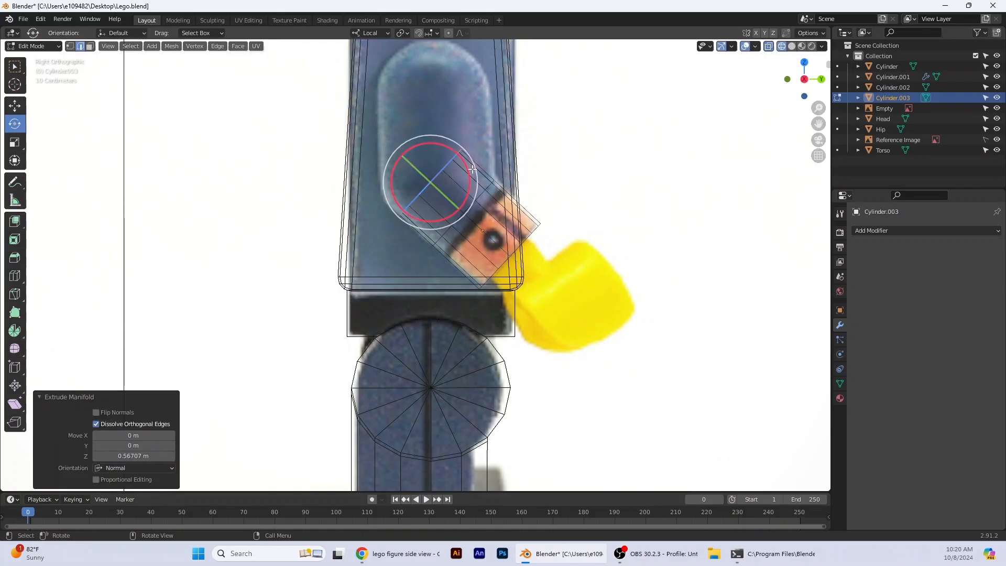
left_click_drag(472, 170, 475, 193)
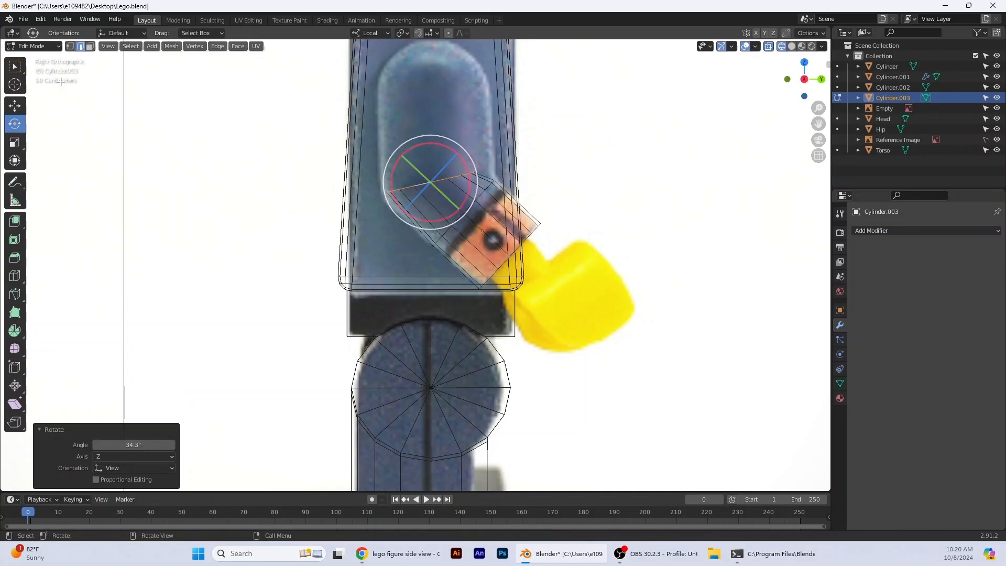
left_click(14, 109)
left_click_drag(422, 170, 425, 179)
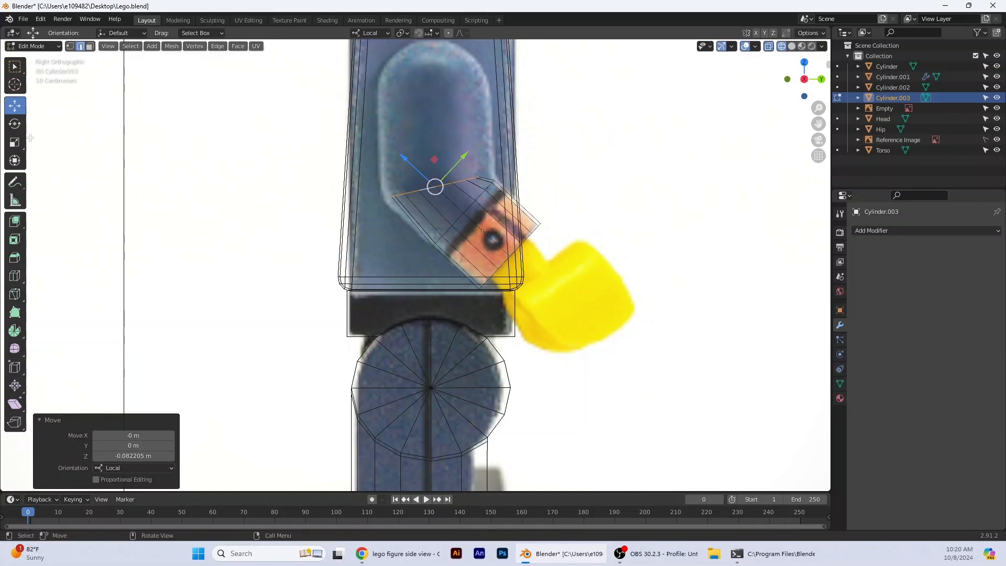
left_click_drag(422, 172, 424, 179)
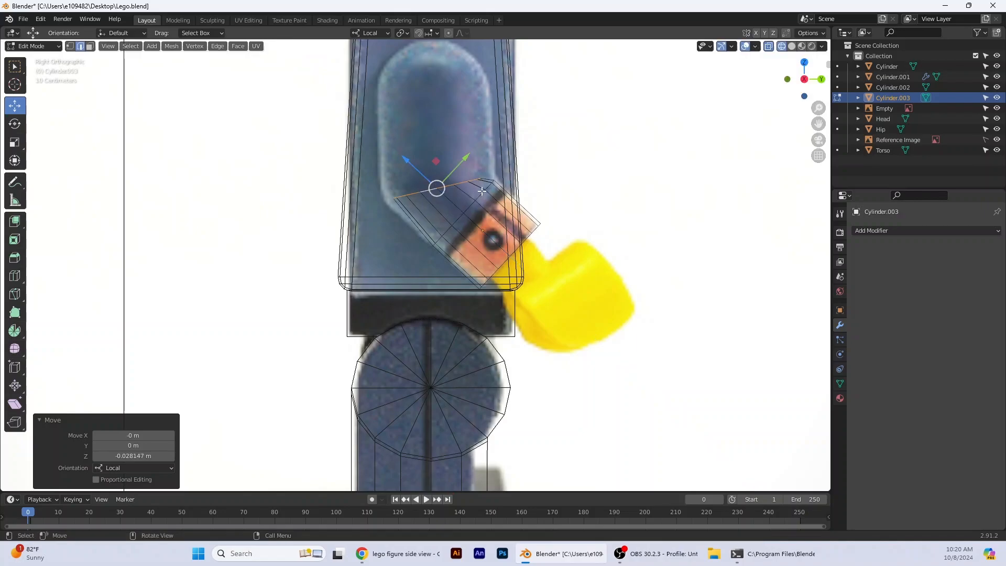
left_click(466, 185)
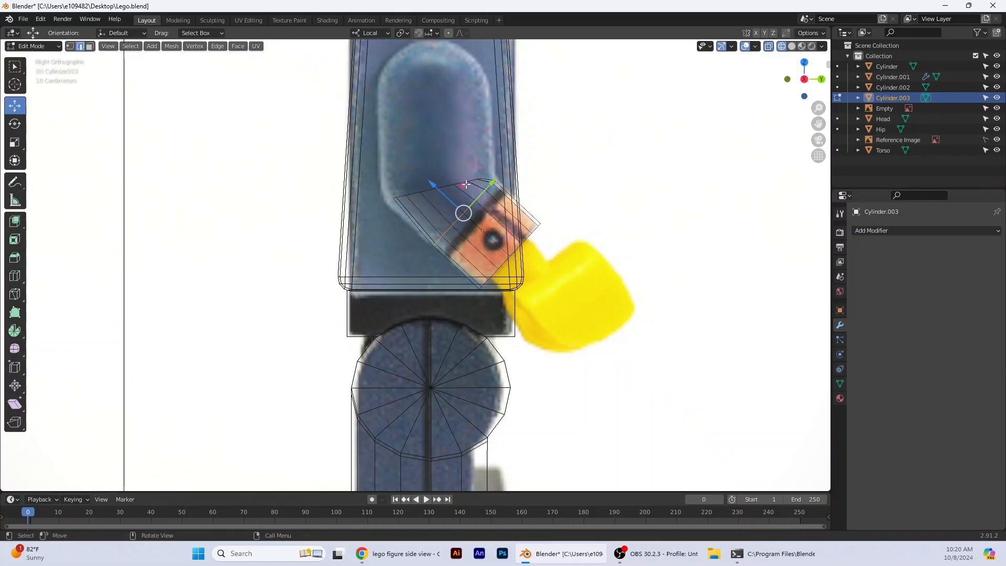
left_click(490, 174)
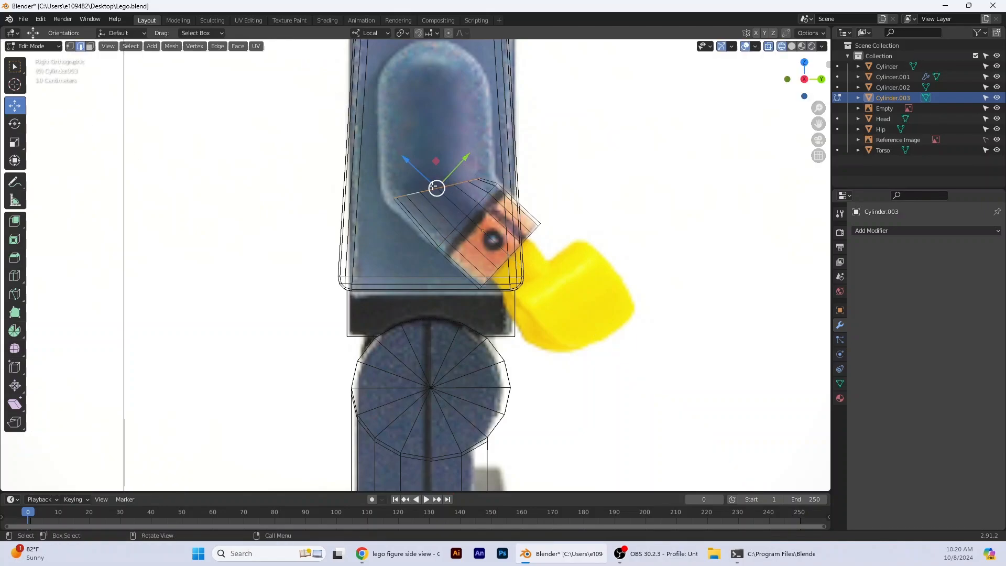
Extrude the elbow loop about 0.54 m with Extrude Manifold and shift the new end over the reference's upper arm
left_click(16, 224)
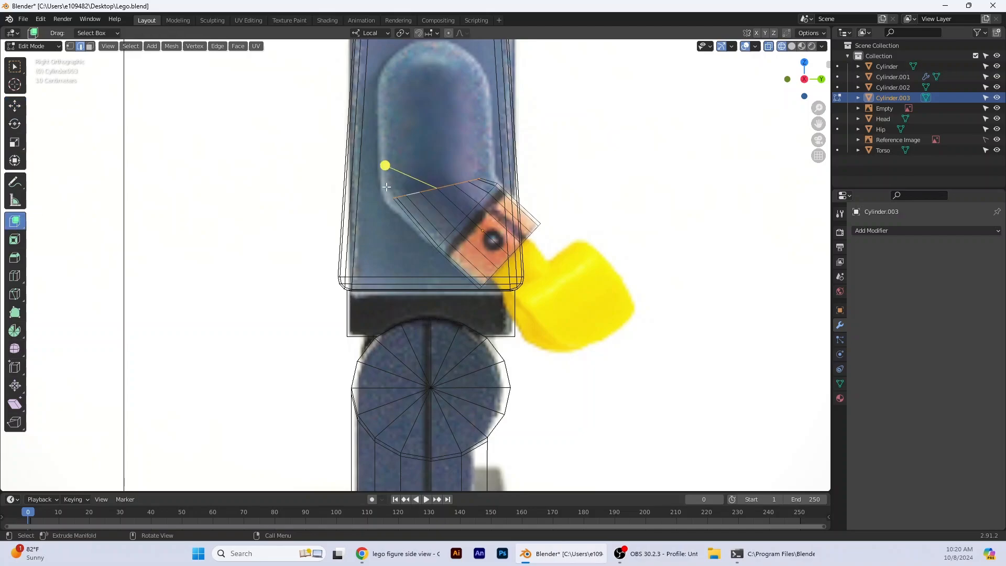
left_click_drag(385, 165, 387, 104)
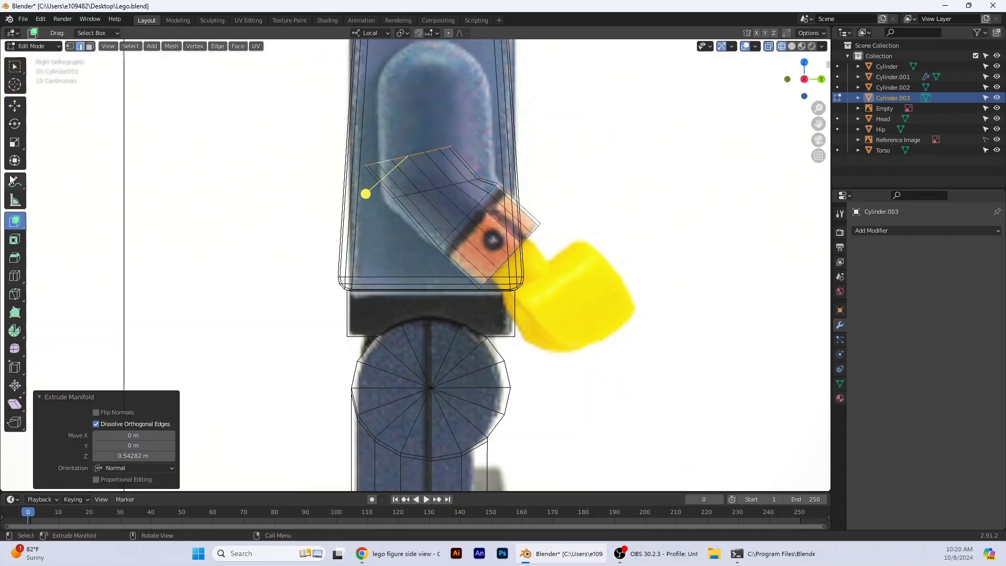
left_click(15, 124)
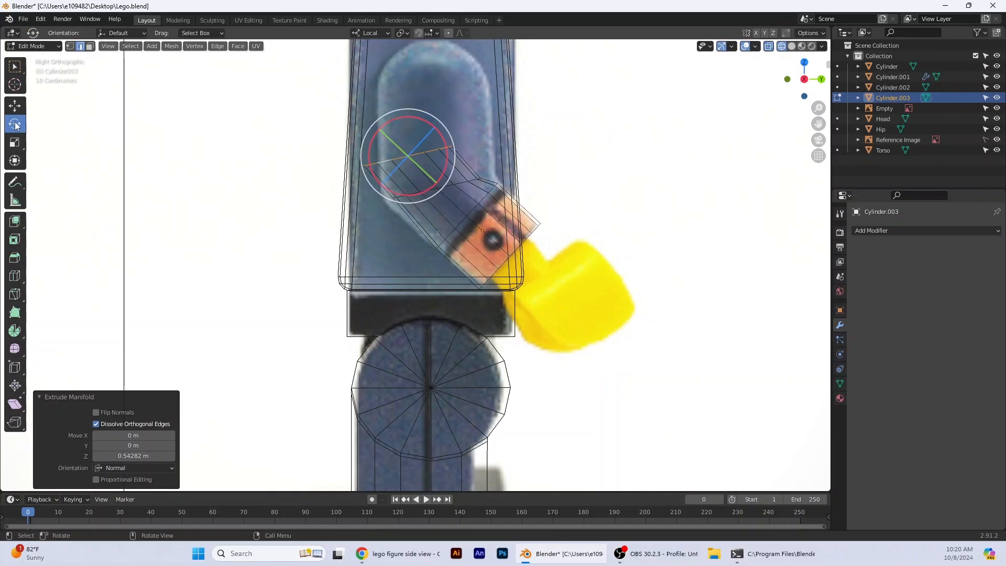
left_click(15, 106)
left_click_drag(425, 142, 466, 145)
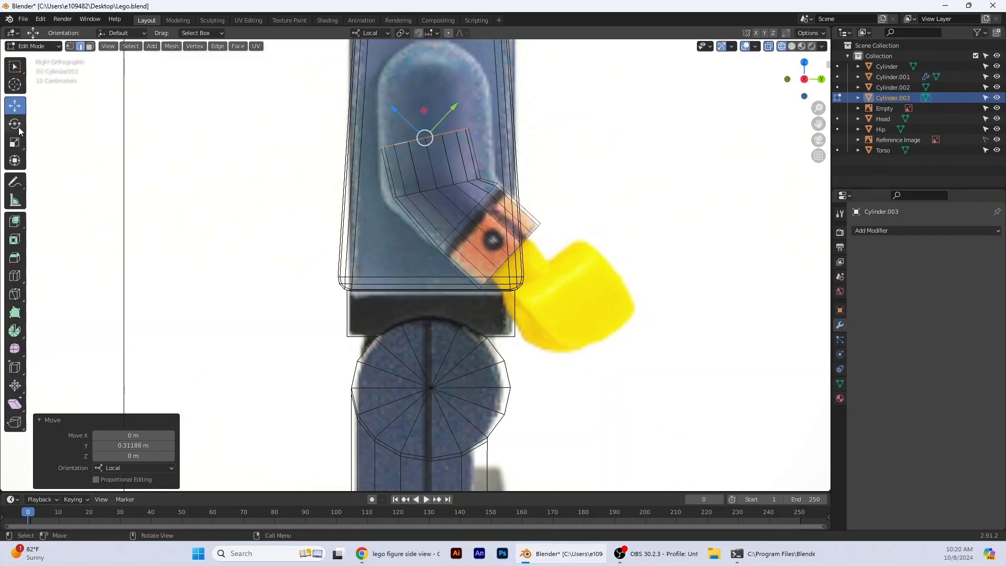
left_click_drag(403, 121, 484, 147)
Rotate the arm's top edge loop until it is level and adjust the elbow loop to follow the reference outline
left_click(15, 142)
key("ctrl+z")
left_click(15, 124)
left_click(435, 188, "alt")
left_click(15, 106)
left_click(15, 123)
left_click_drag(485, 189, 436, 200)
left_click(474, 149, "alt")
scroll(481, 189, "down", 1)
left_click(482, 198, "alt")
left_click(15, 105)
scroll(435, 200, "up", 3)
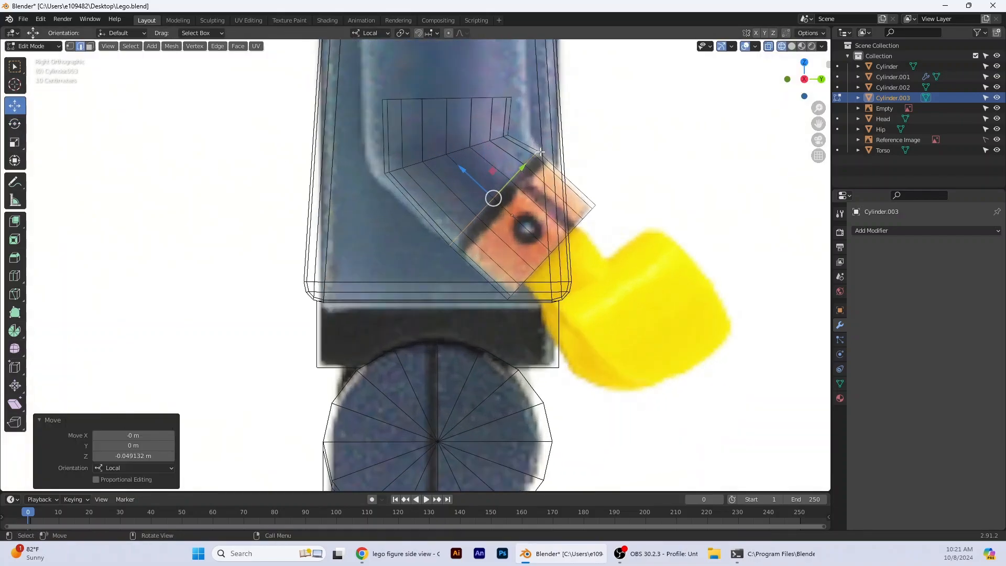
Show the model in solid shading, enable vertex selection, and nudge a vertex of the arm's lower bend loop inward
middle_click_drag(462, 209, 419, 230)
left_click(409, 262)
left_click(791, 46)
scroll(524, 236, "down", 4)
mouse_move(472, 262)
middle_mouse_down()
mouse_move(480, 281)
mouse_move(485, 267)
middle_mouse_up()
left_click(396, 264)
left_click(70, 46)
left_click(407, 283)
left_click_drag(499, 204, 495, 207)
Move further single vertices on both sides of the inner elbow slightly inward to even out the arm's bend
middle_click_drag(522, 282, 445, 238)
left_click(517, 262)
left_click(391, 222)
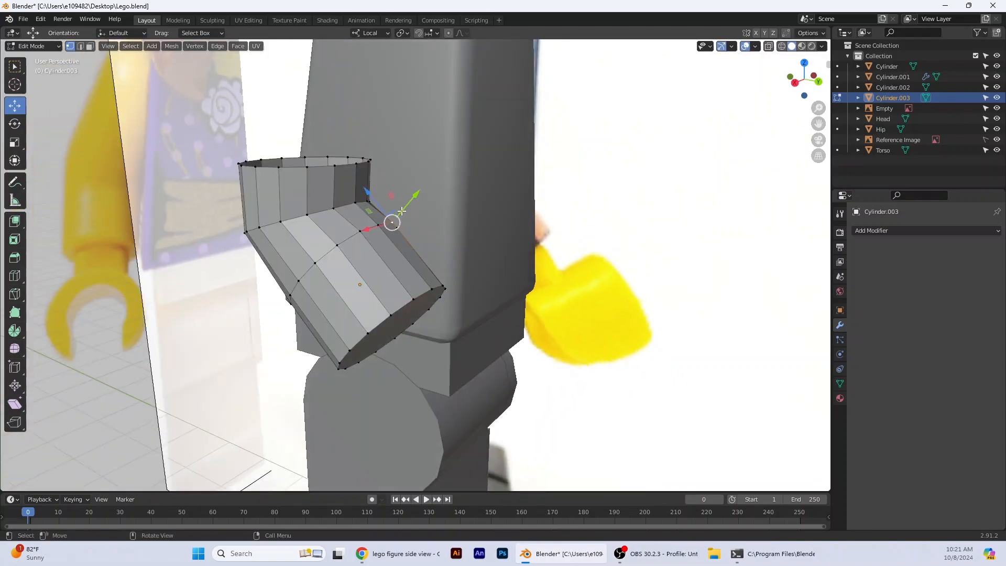
left_click_drag(415, 193, 412, 197)
middle_click_drag(472, 299, 577, 226)
left_click(652, 227)
left_click(498, 186)
left_click_drag(517, 169, 506, 179)
left_click(493, 194)
left_click(634, 289)
Return to object mode in the wireframe right orthographic view and add a UV sphere with 16 segments and 16 rings
scroll(516, 262, "up", 1)
middle_click_drag(634, 289, 596, 156)
key("KP_3")
scroll(577, 155, "down", 2)
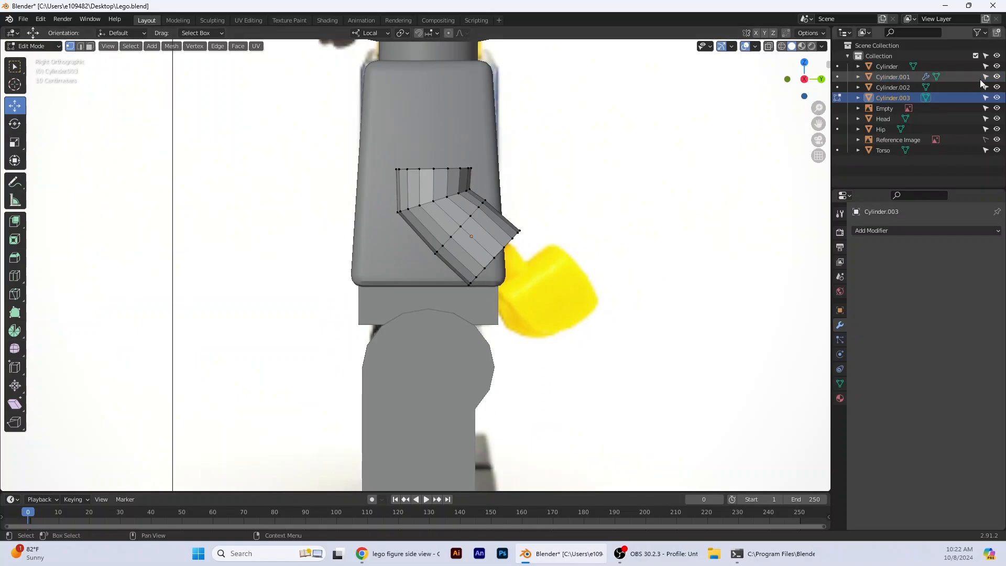
left_click(782, 46)
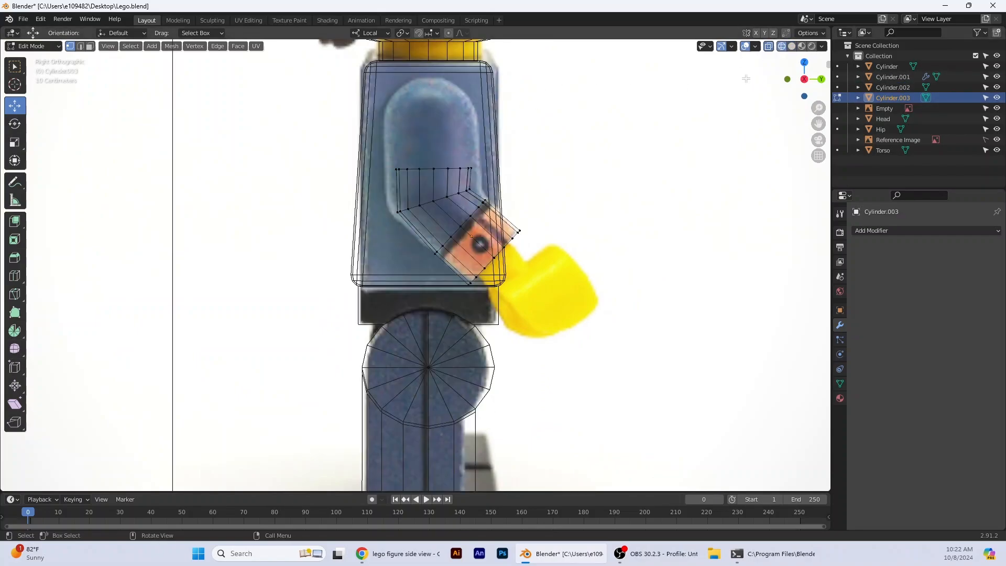
left_click(29, 46)
left_click(31, 59)
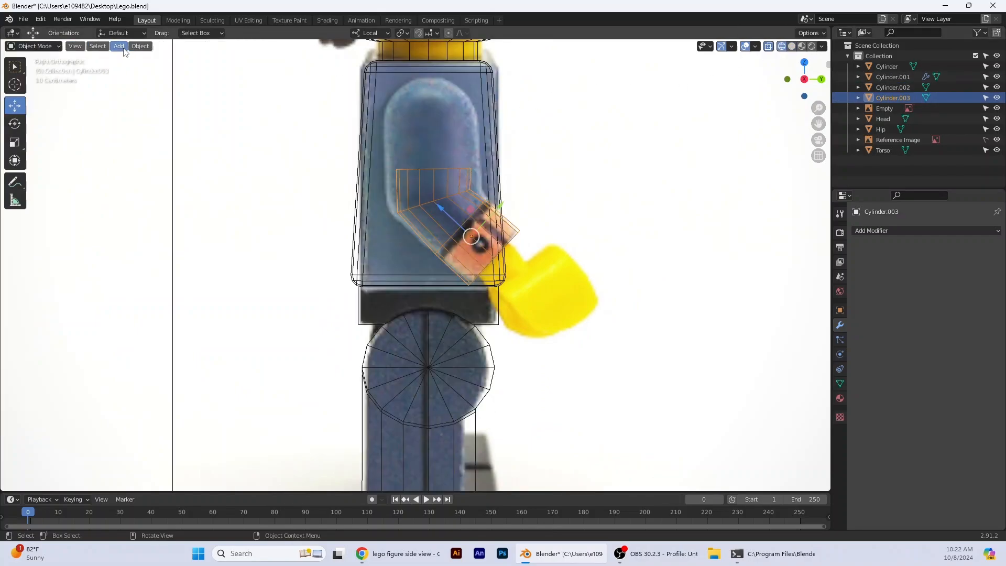
left_click(119, 46)
mouse_move(138, 58)
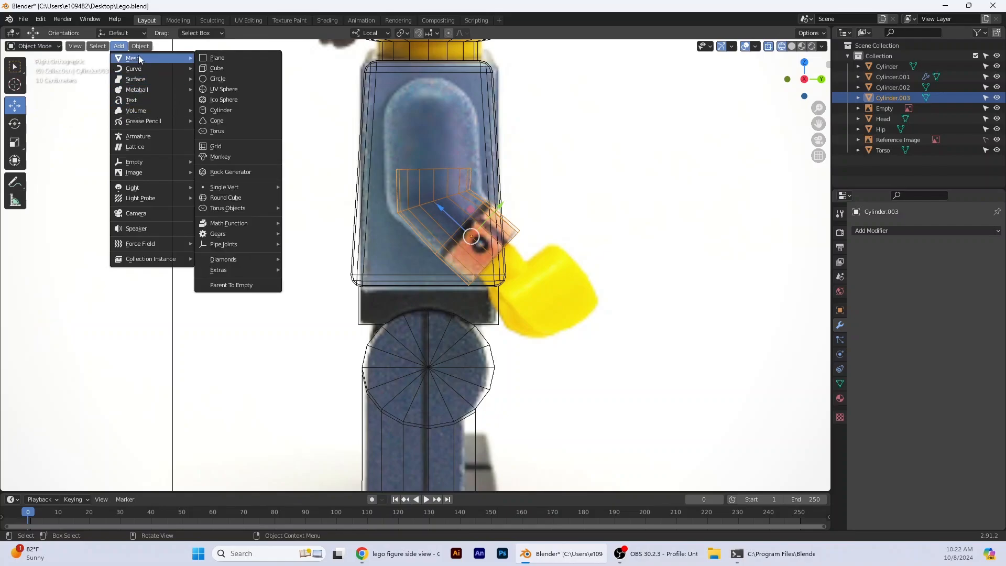
left_click(246, 99)
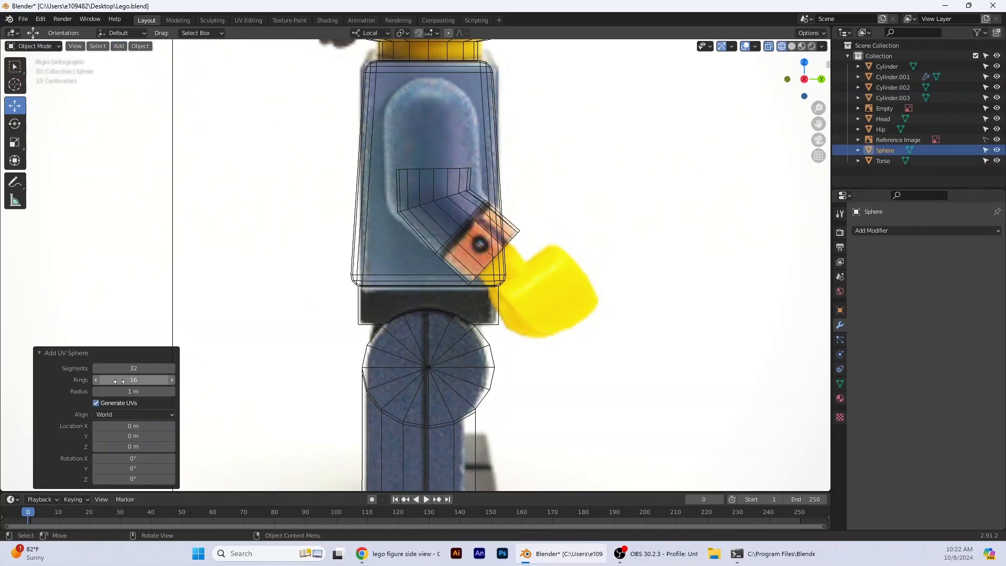
left_click(158, 368)
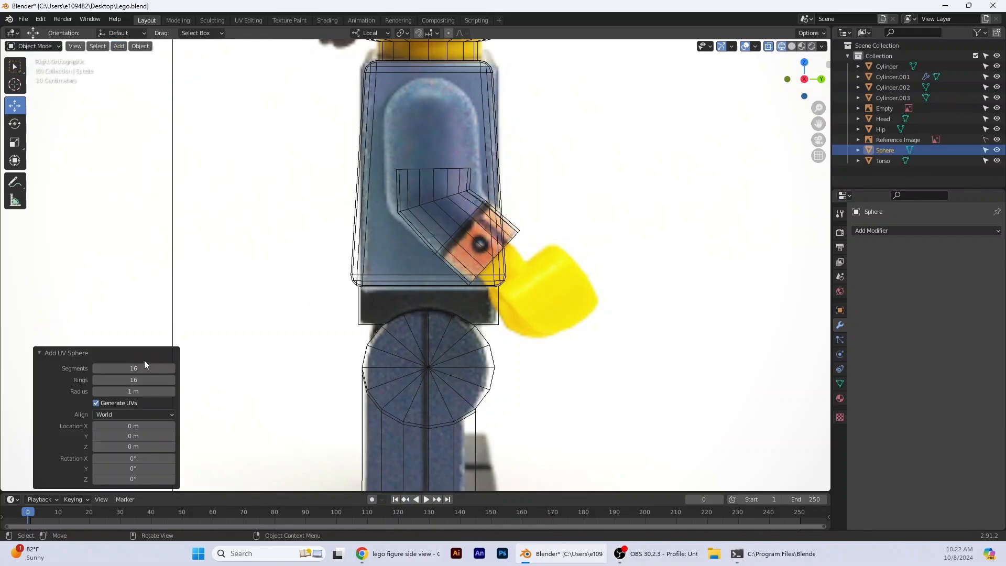
Raise the sphere about 6.12 m, scale it to 0.575, and lift it further to the arm's shoulder area
scroll(404, 352, "down", 3)
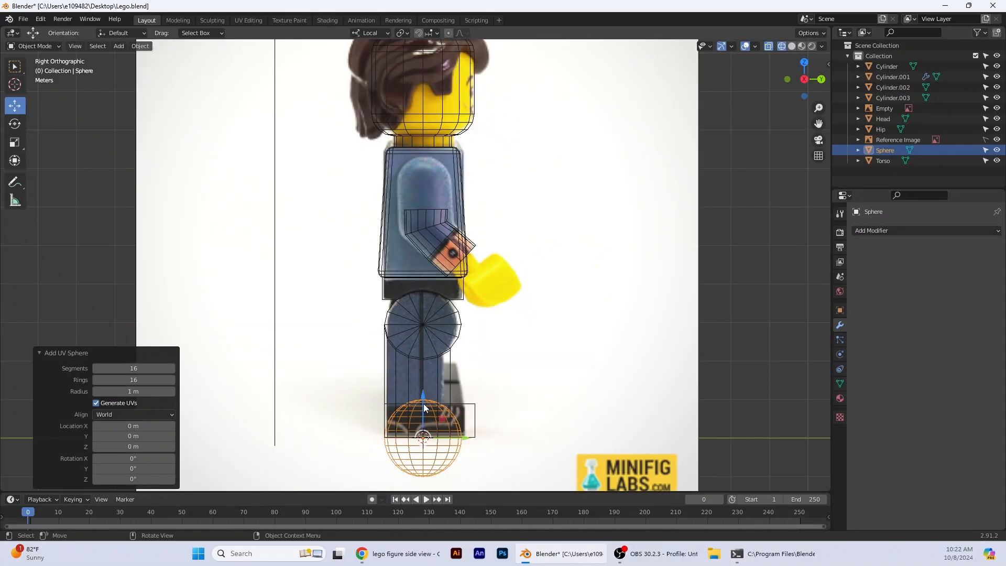
left_click_drag(423, 404, 423, 170)
left_click(14, 142)
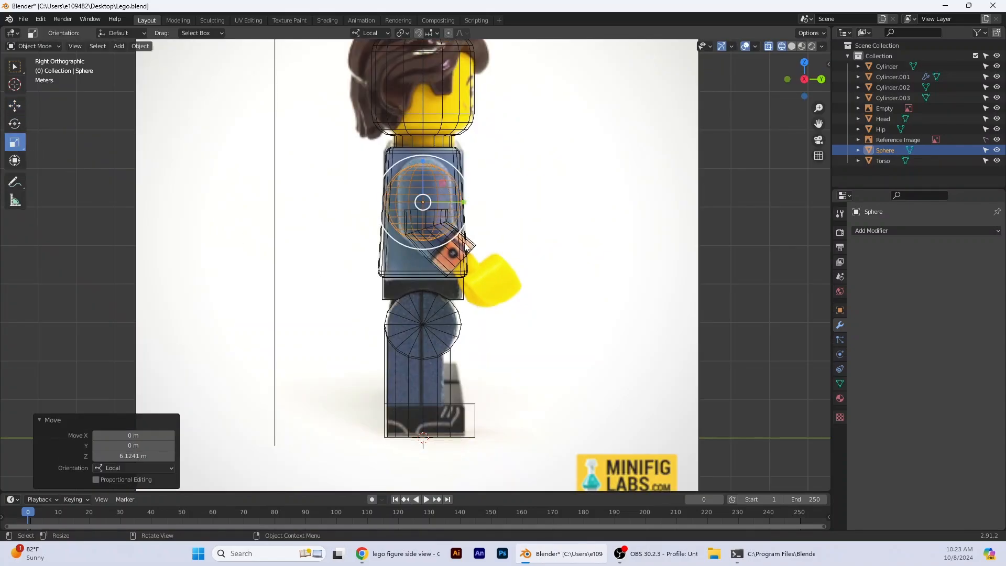
left_click_drag(426, 247, 427, 201)
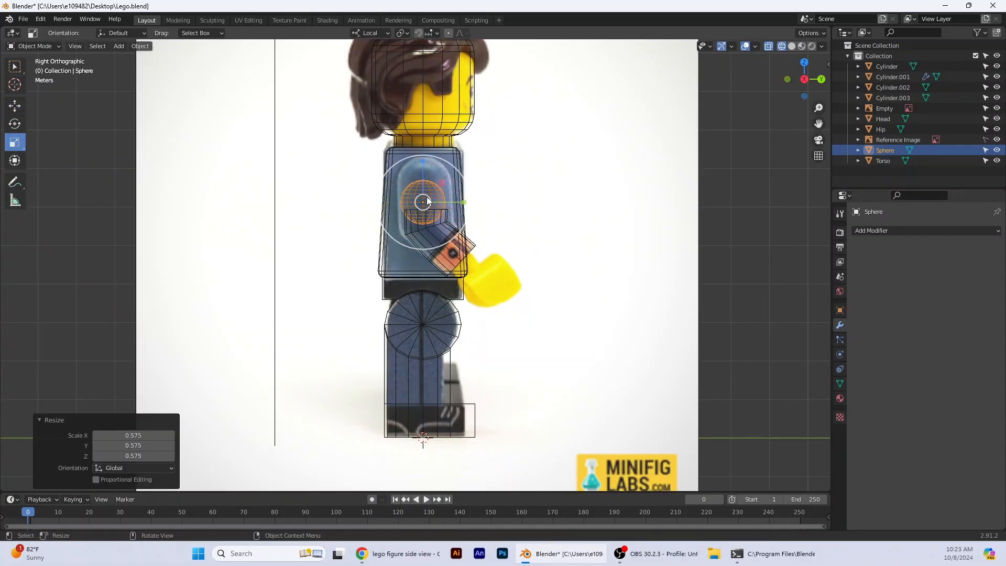
left_click(24, 104)
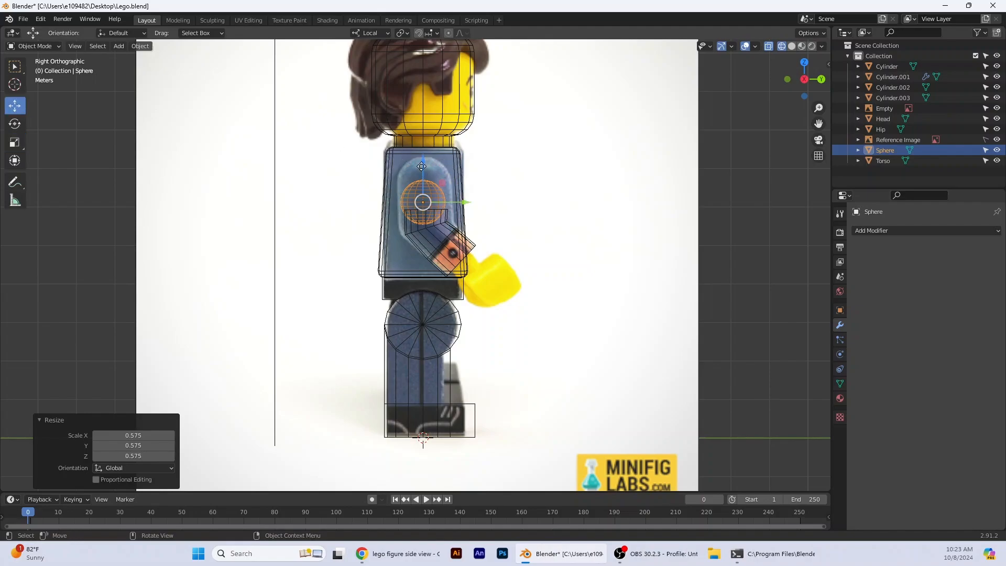
left_click_drag(421, 166, 423, 143)
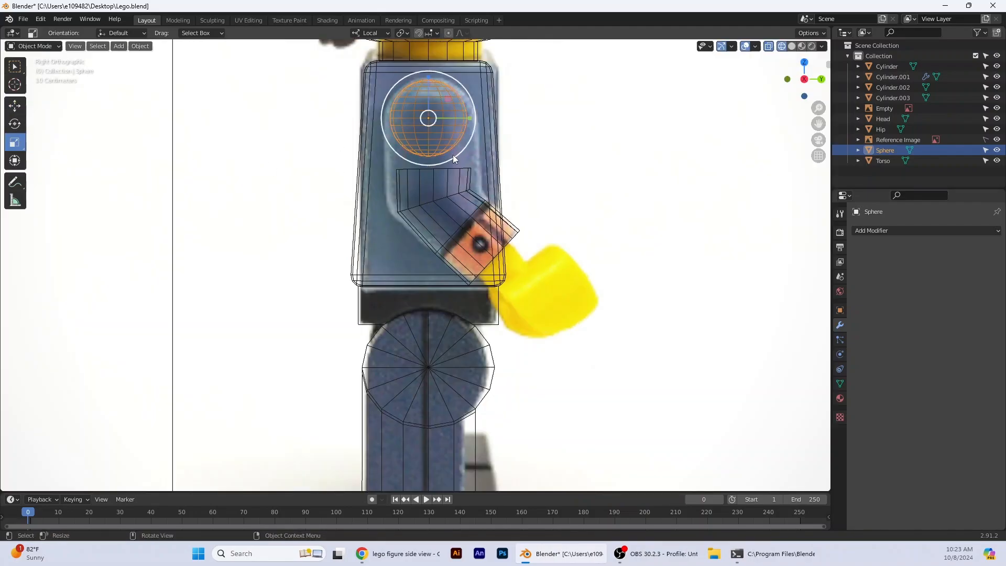
Scale the sphere up by about 1.097 and position it on the rounded shoulder outline of the side reference
left_click_drag(454, 159, 449, 158)
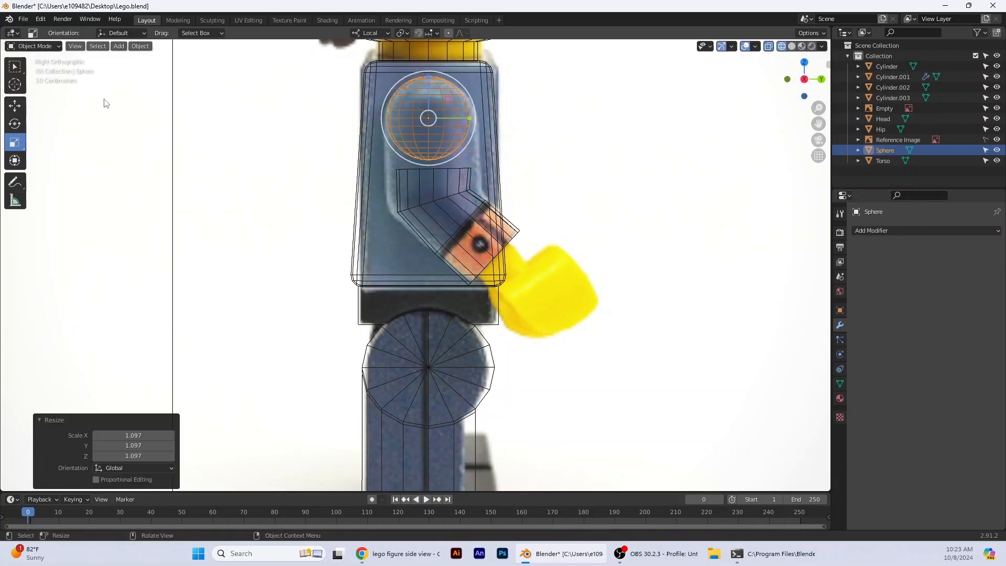
left_click(14, 106)
left_click_drag(473, 118, 433, 105)
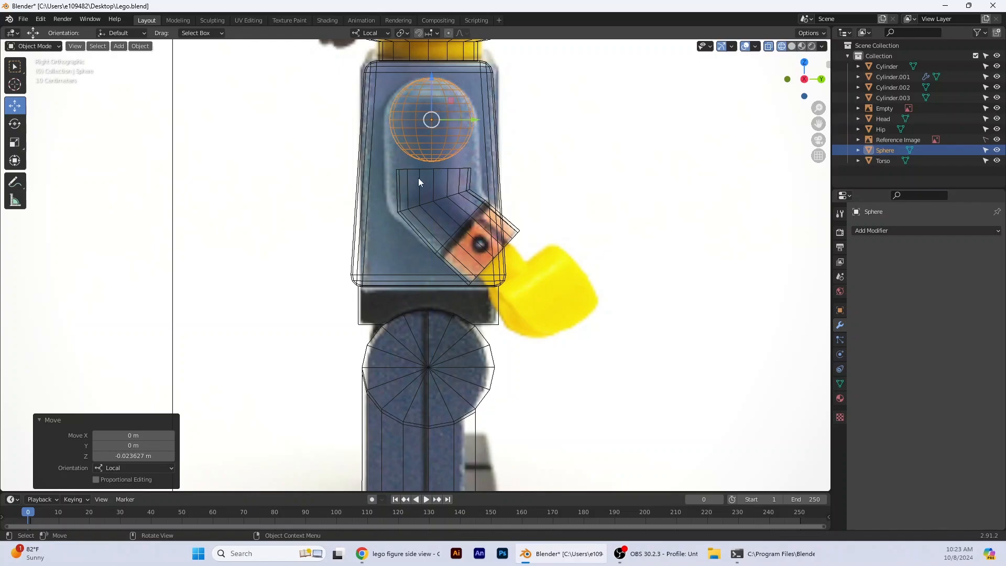
Edit the arm mesh to widen its elbow loop slightly and its top loop by about 1.062, and return to object mode
left_click(34, 46)
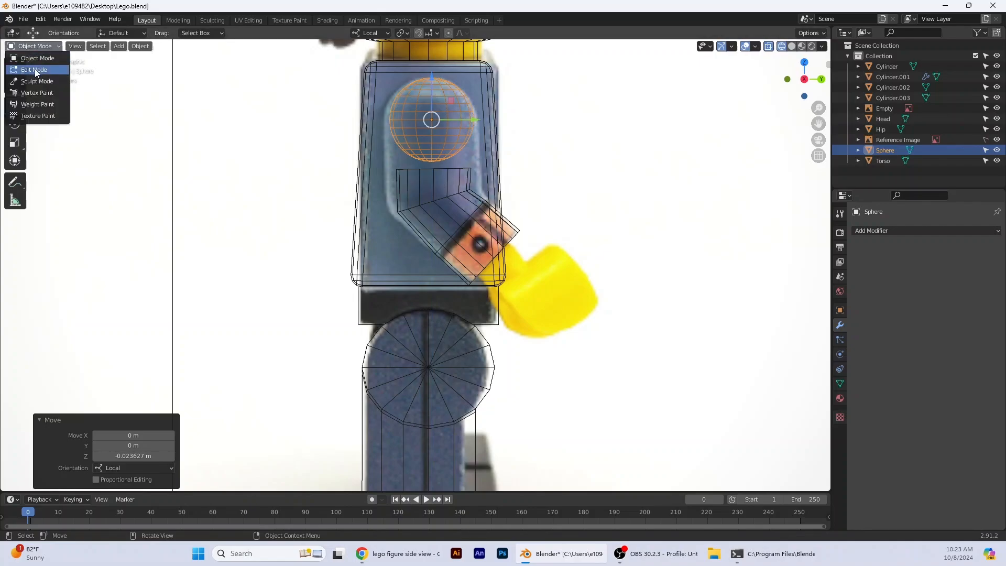
left_click(456, 234)
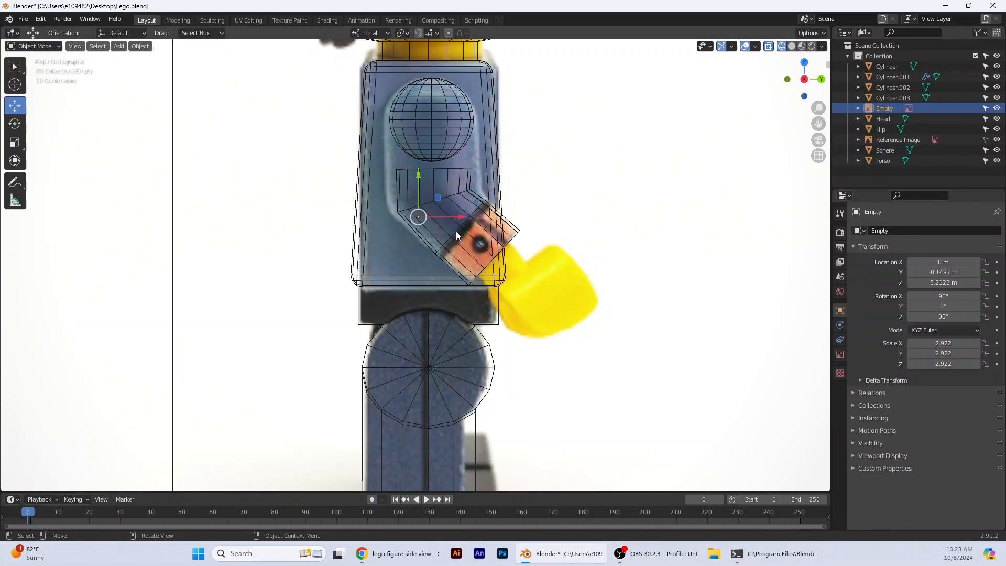
left_click(452, 203)
left_click(34, 47)
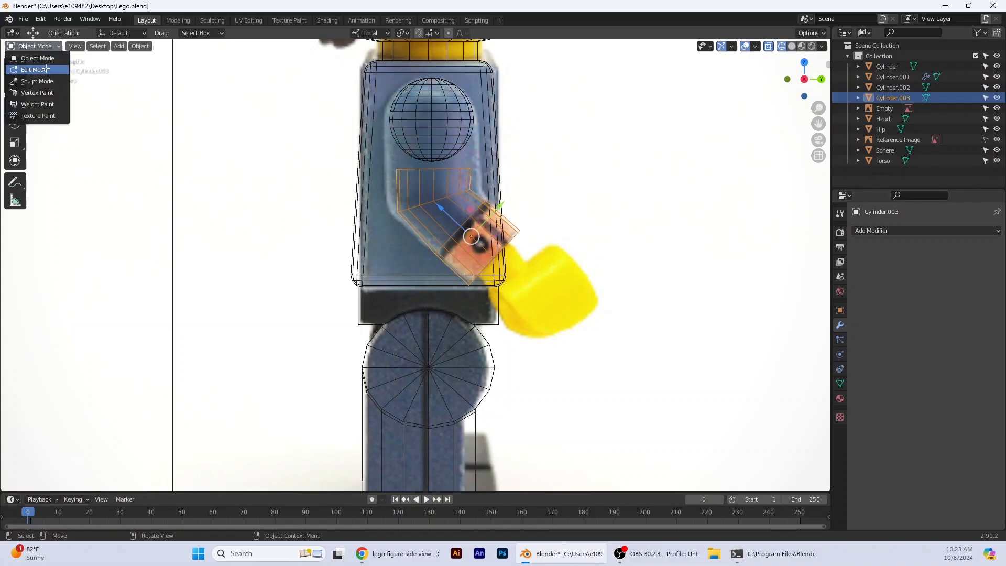
left_click(26, 70)
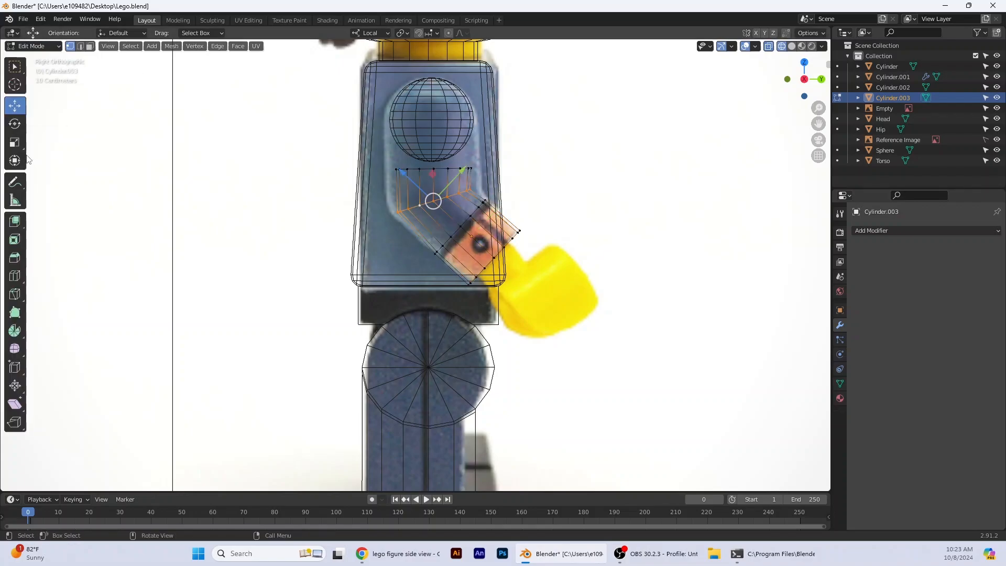
left_click(14, 142)
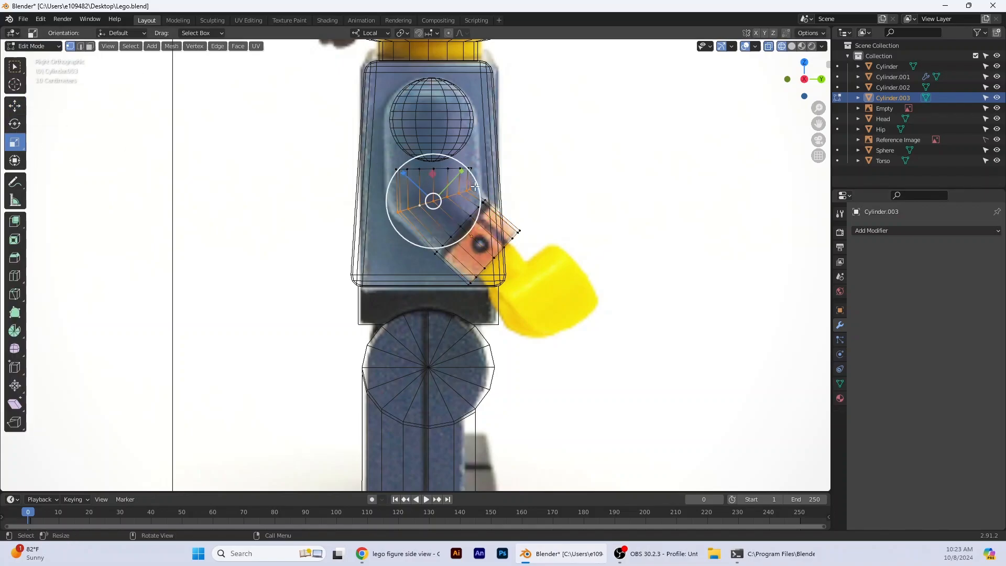
left_click_drag(475, 187, 486, 169)
left_click(423, 169, "alt")
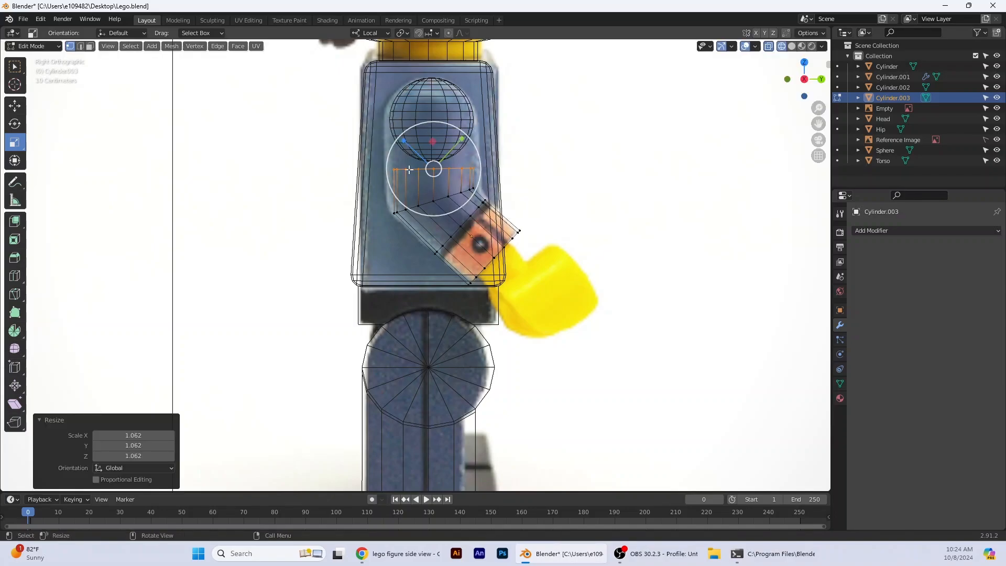
left_click(33, 46)
left_click(30, 33)
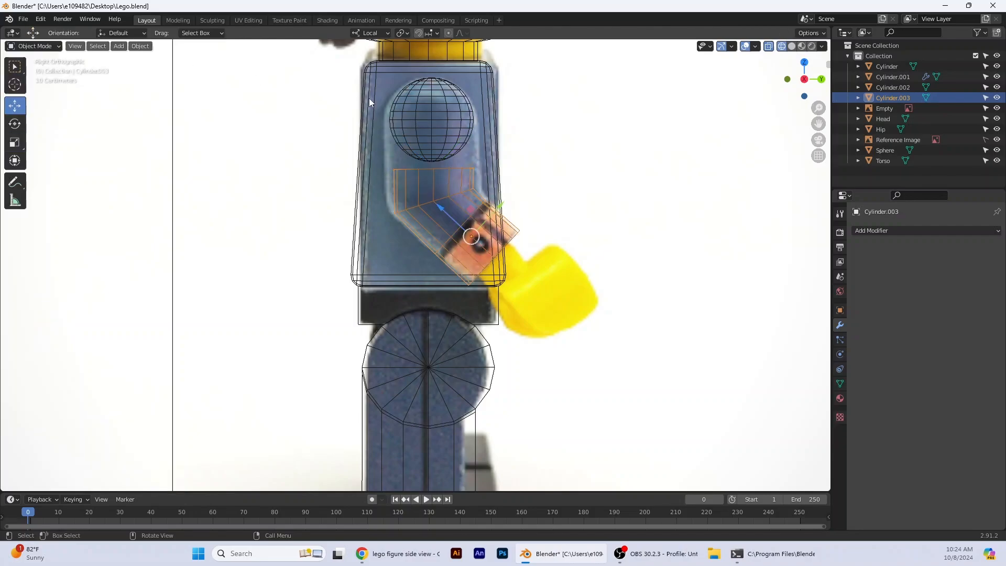
Move the UV sphere about 2.72 m along its local X axis so it sits above the arm cylinder
left_click(441, 118)
mouse_move(434, 103)
left_mouse_down()
mouse_move(435, 150)
mouse_move(482, 162)
mouse_move(432, 135)
mouse_move(429, 96)
left_mouse_up()
middle_click_drag(430, 96, 532, 218)
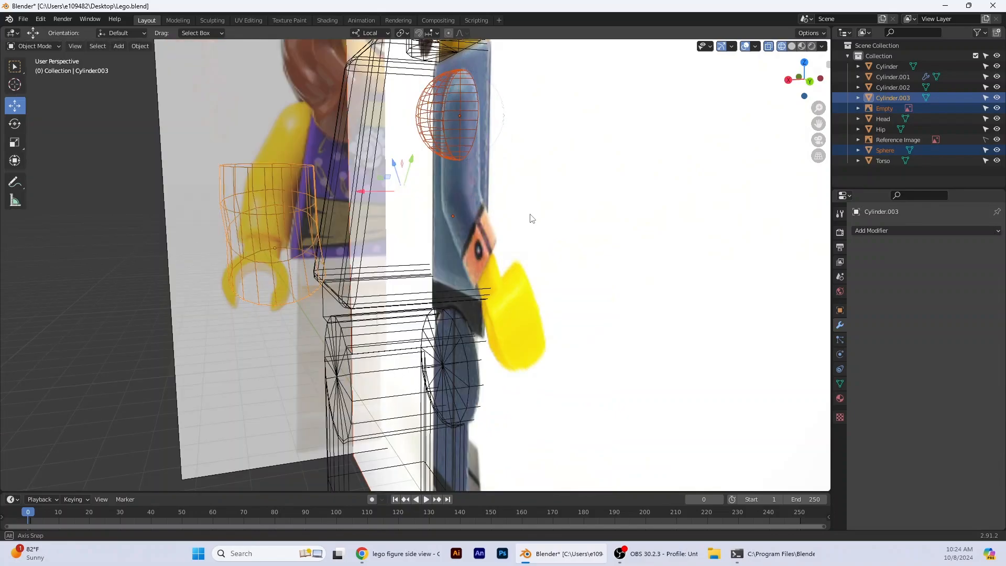
left_click(446, 132)
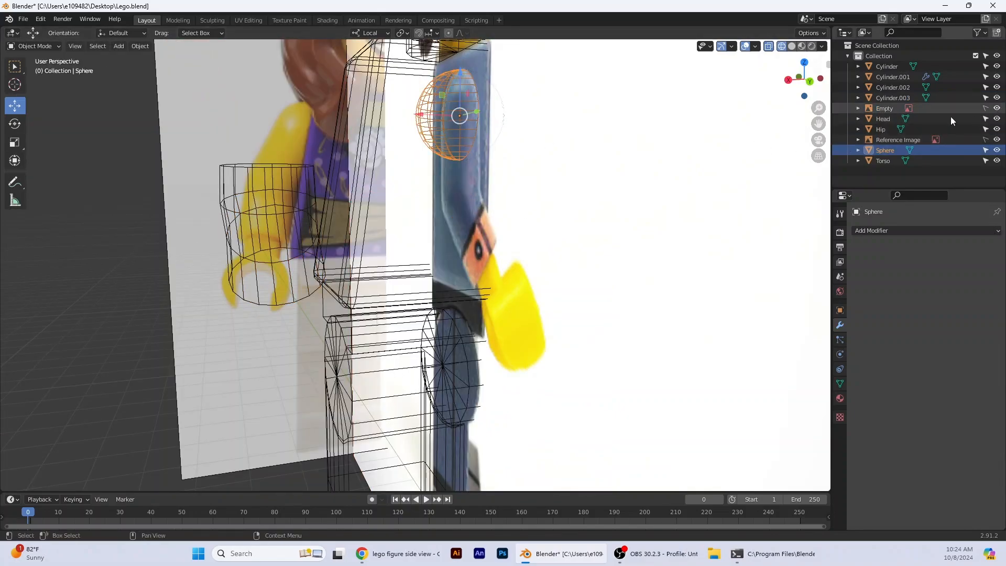
left_click(275, 178)
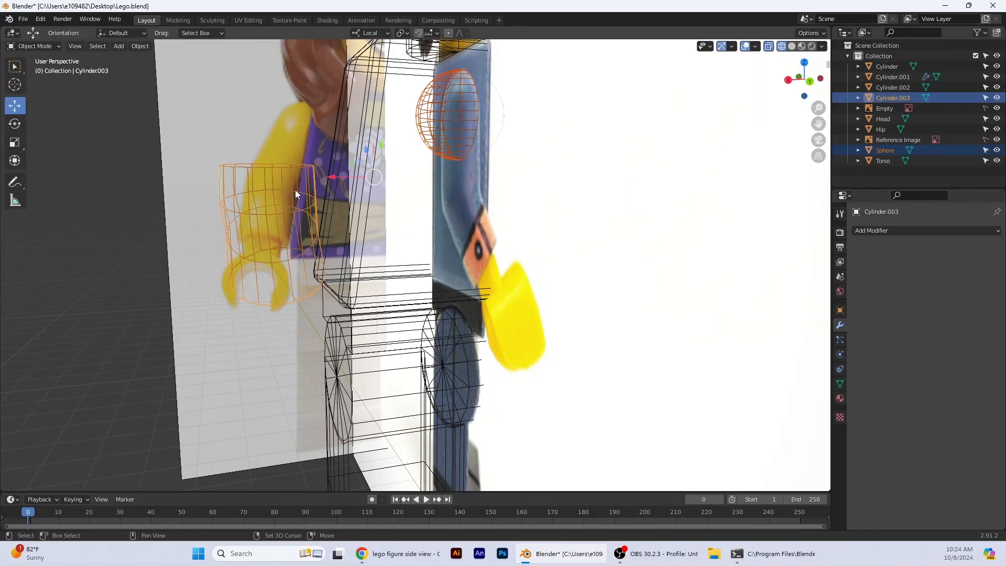
left_click(426, 151)
left_click_drag(421, 115, 228, 139)
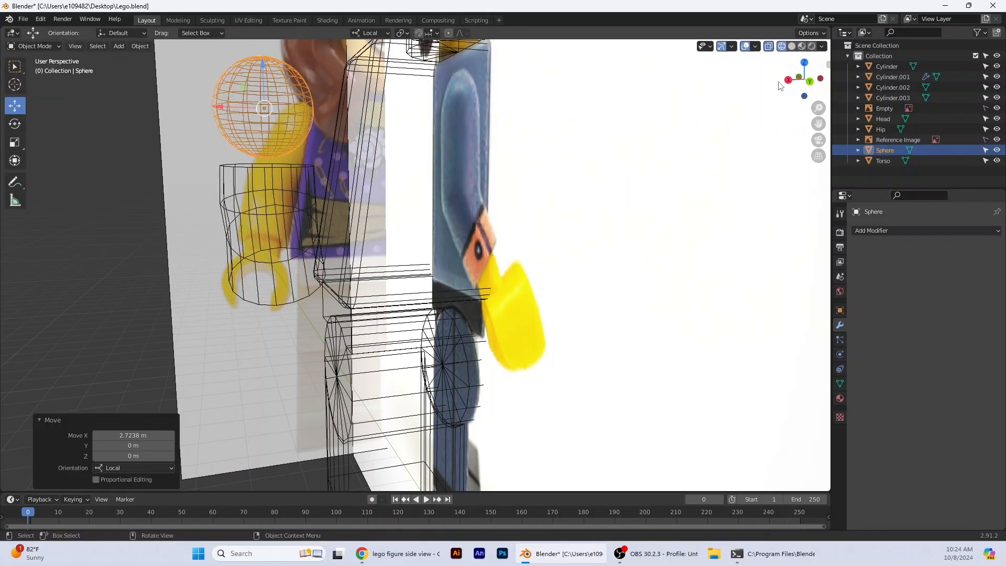
In the back orthographic view, shift the sphere and arm cylinder together slightly toward the torso
left_click(816, 84)
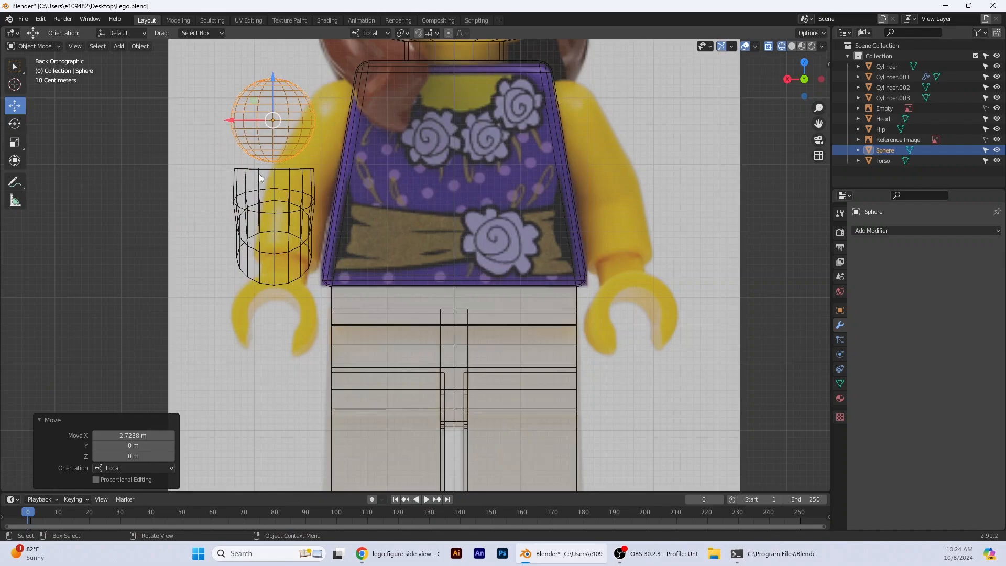
left_click(293, 241, "shift")
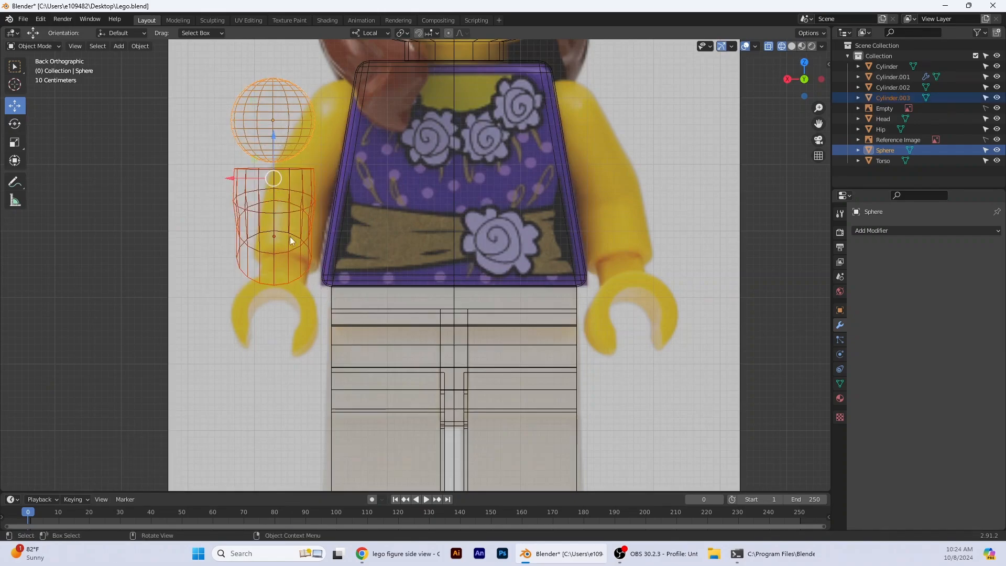
left_click_drag(239, 181, 255, 179)
Edit the sphere in see-through wireframe and delete the faces of its lower half to leave a dome
left_click(419, 89)
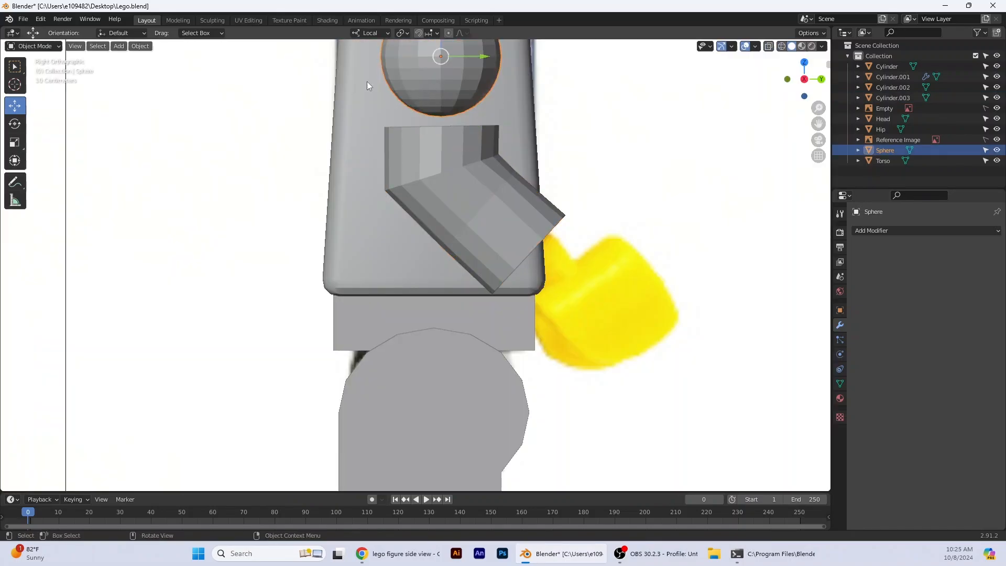
left_click(46, 48)
left_click(29, 69)
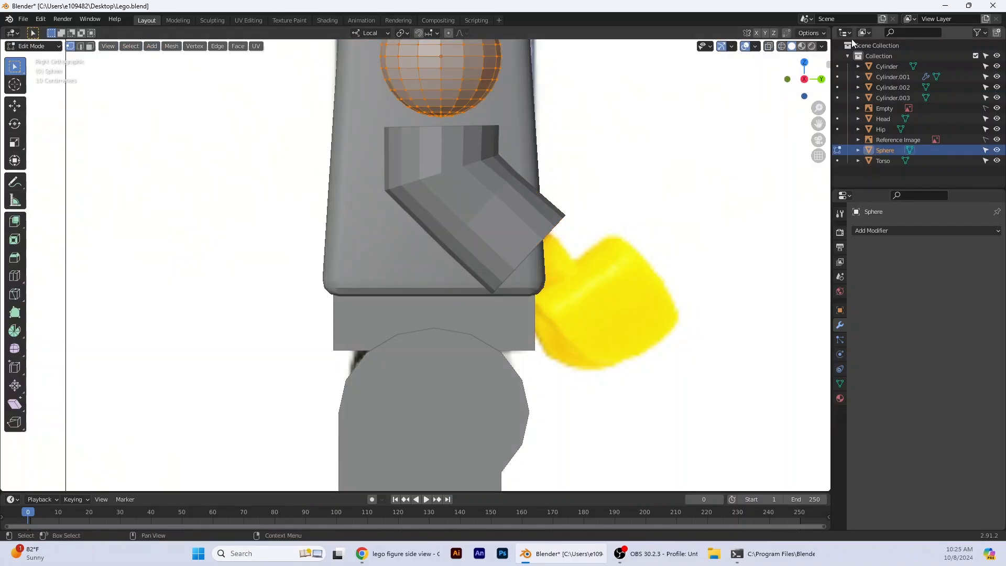
left_click(770, 46)
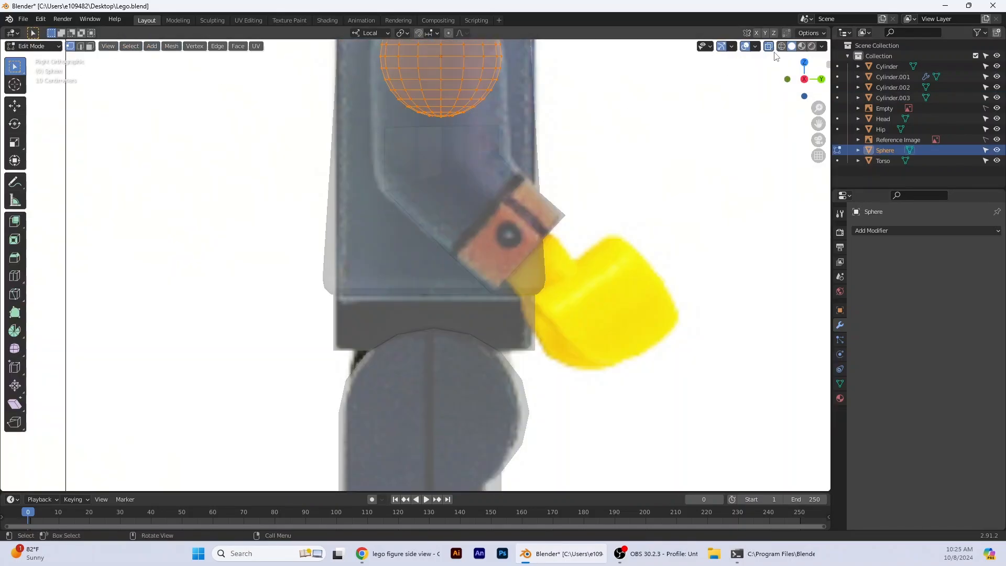
left_click(781, 46)
middle_click_drag(379, 68, 349, 172, "shift")
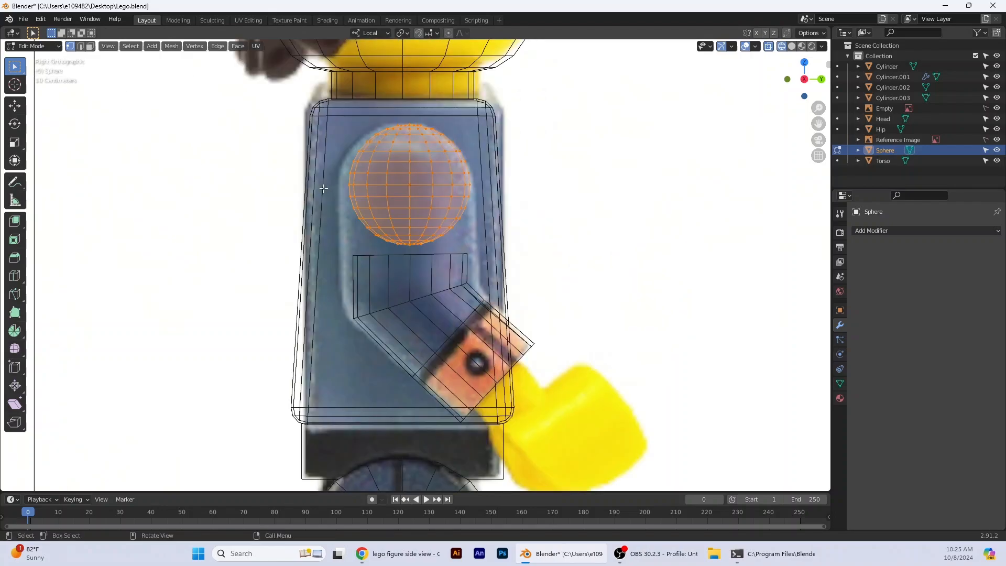
left_click_drag(474, 254, 556, 284)
key("3")
key("x")
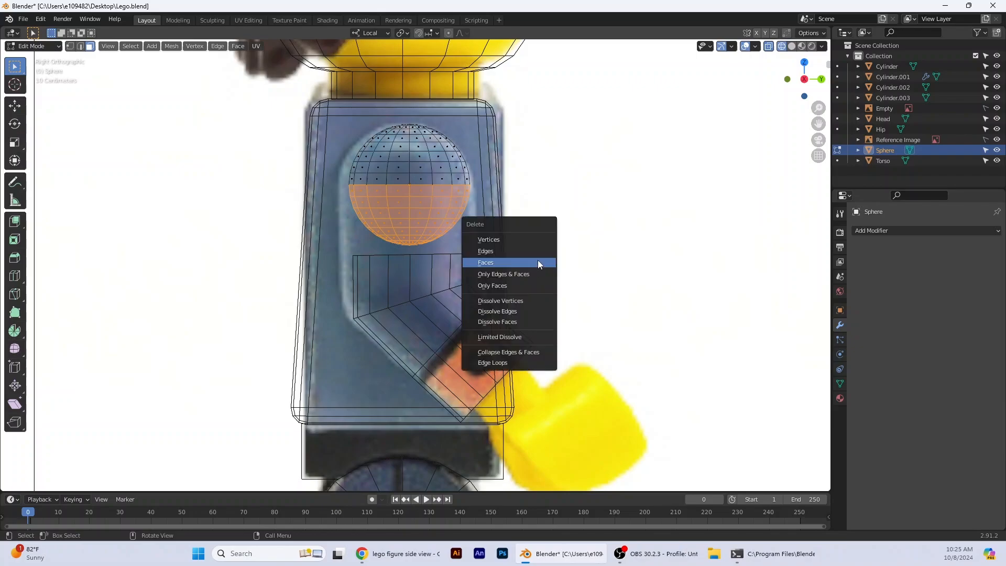
left_click(517, 262)
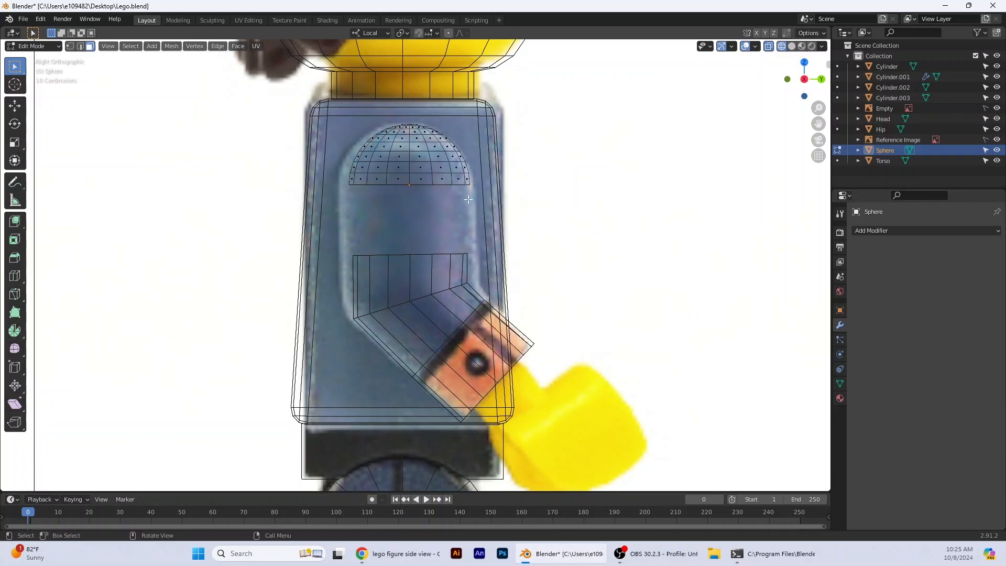
Return to object mode with opaque solid shading and join the dome to the arm cylinder as one object
left_click(42, 48)
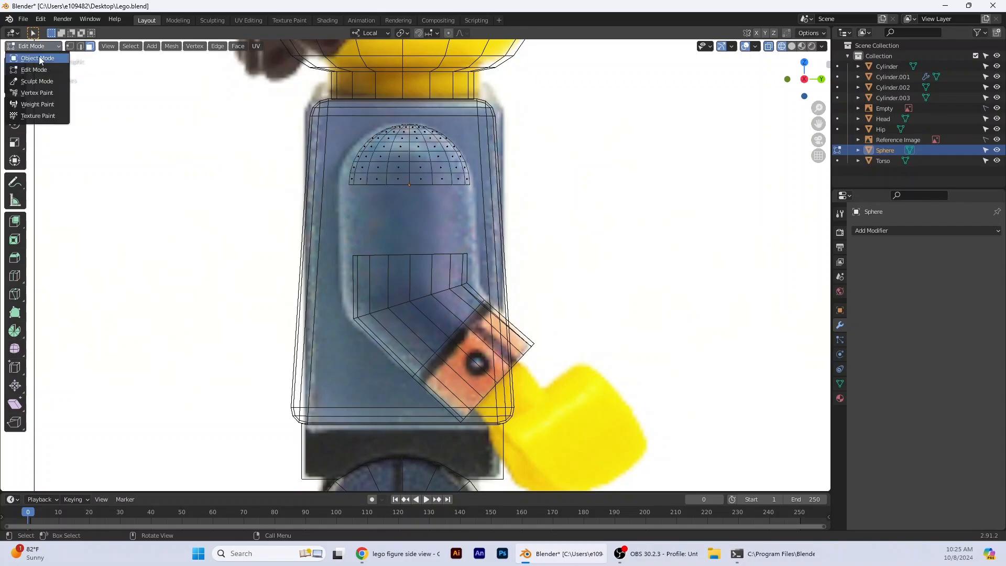
left_click(36, 57)
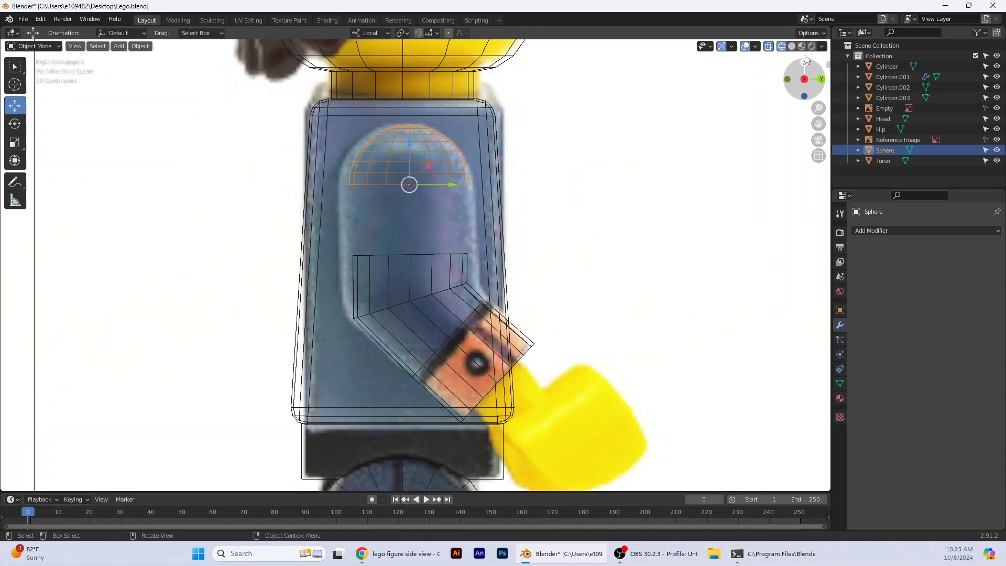
left_click(792, 46)
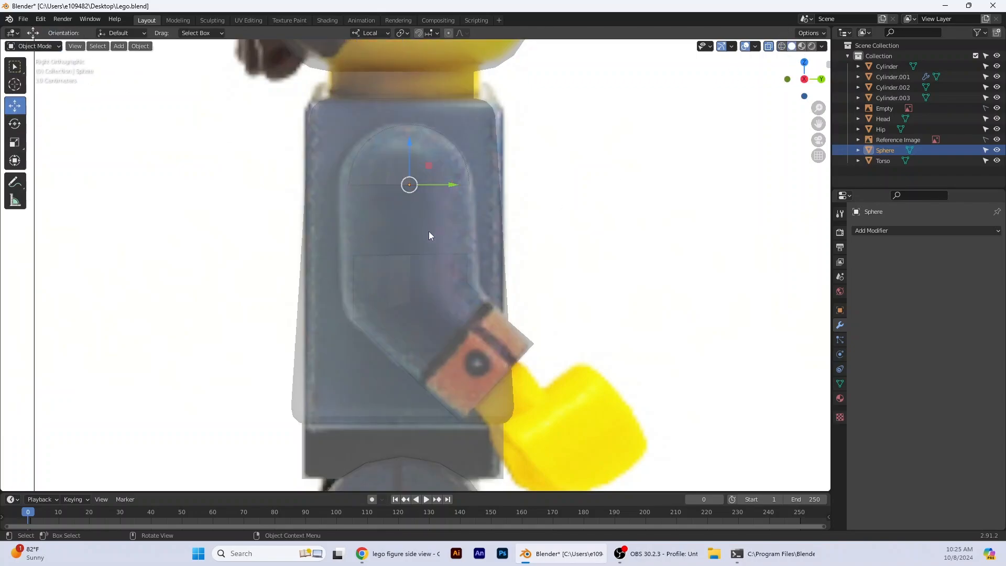
left_click(769, 46)
left_click(415, 272, "shift")
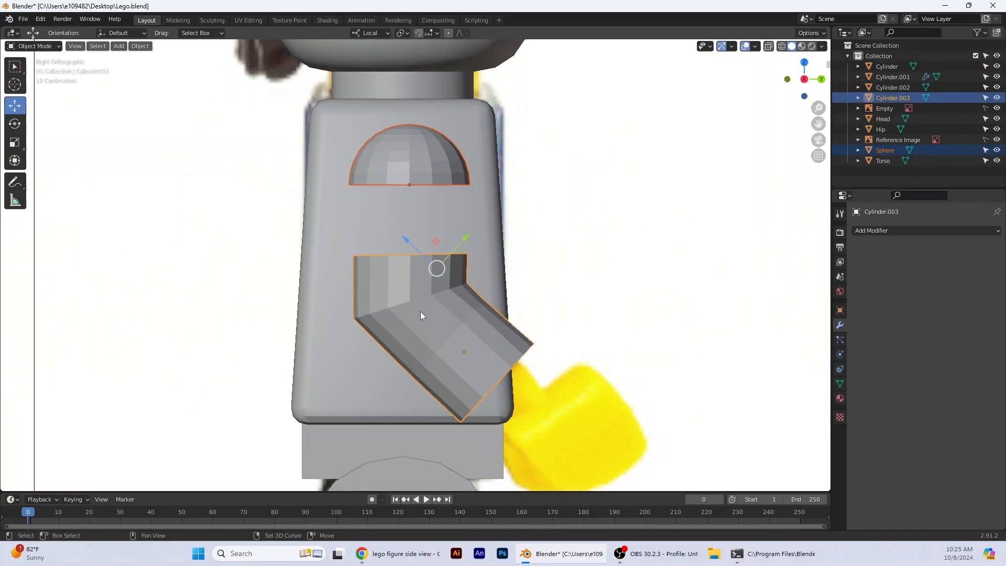
right_click(426, 303)
left_click(391, 301)
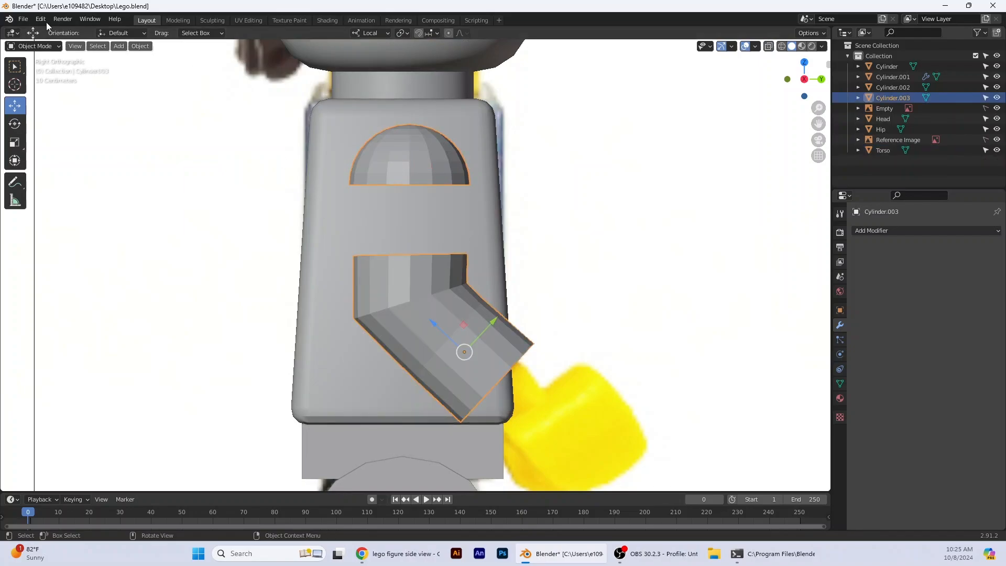
Edit the joined arm and bridge the dome's open edge loop to the arm's top edge loop
left_click(32, 46)
left_click(36, 66)
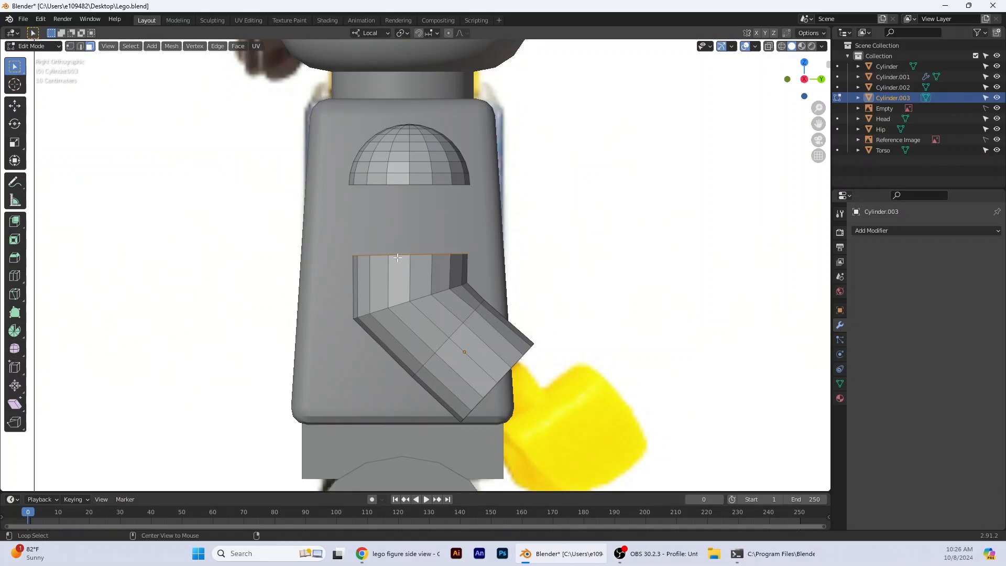
left_click(80, 46)
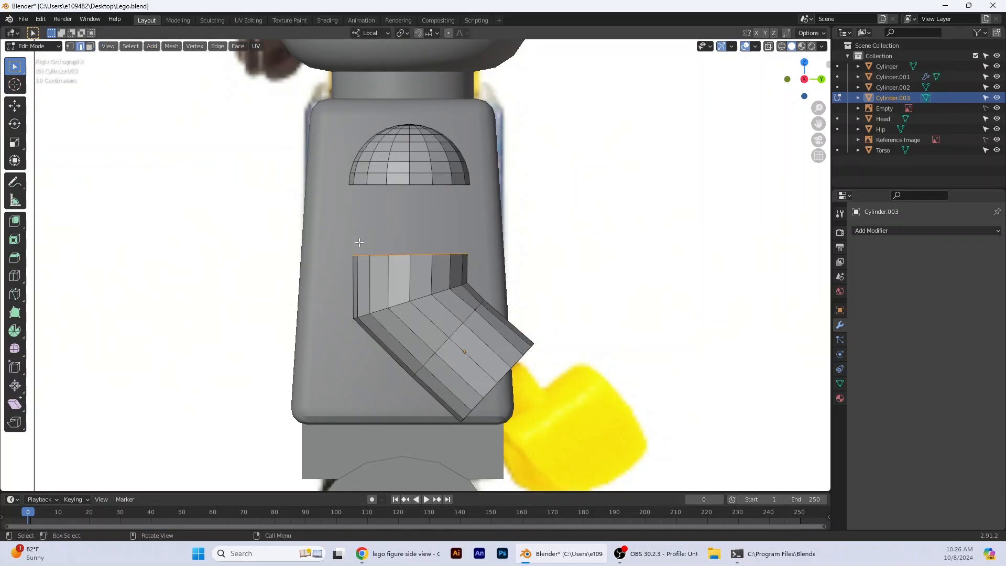
left_click(386, 259)
left_click(399, 255, "alt")
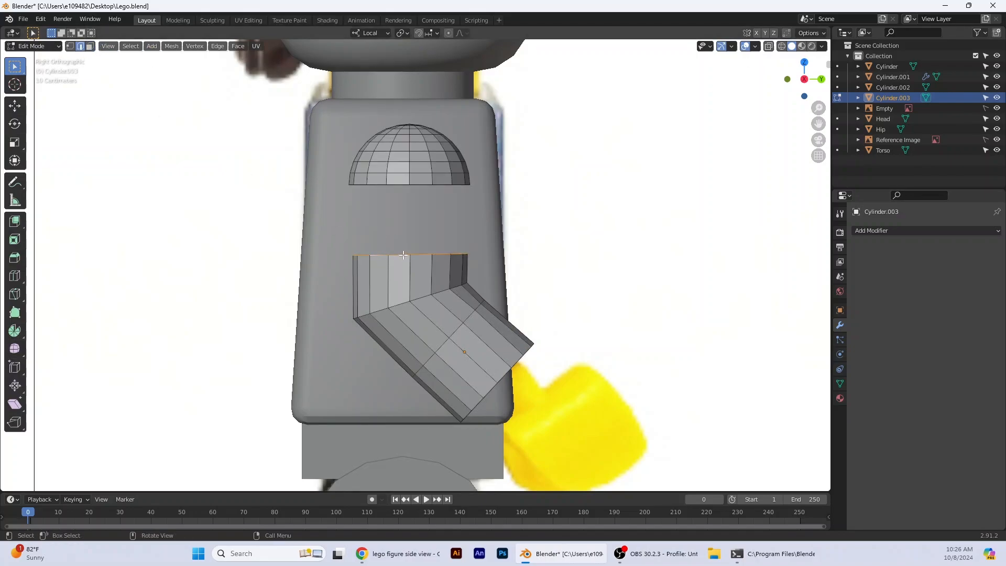
left_click(406, 184, "alt+shift")
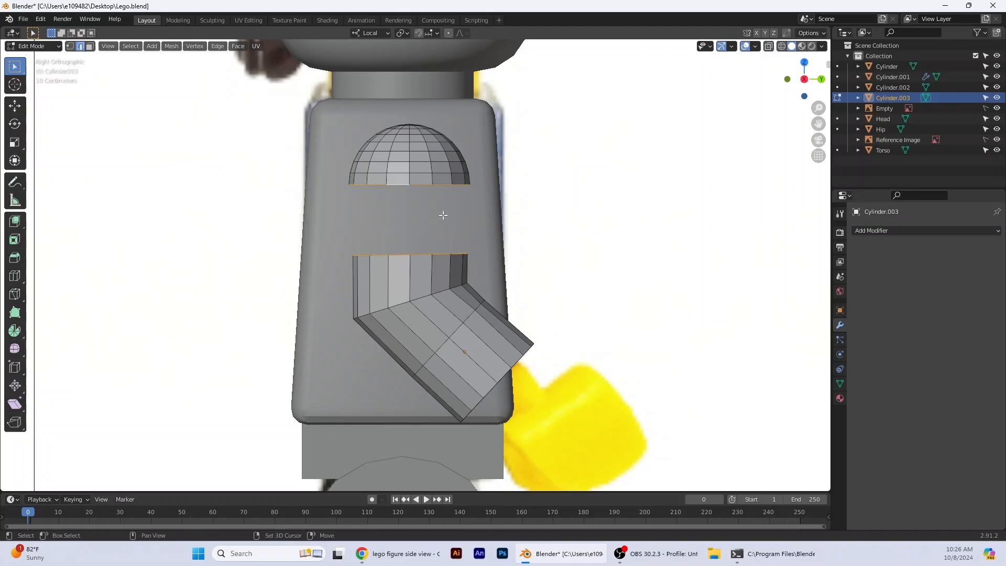
left_click(217, 46)
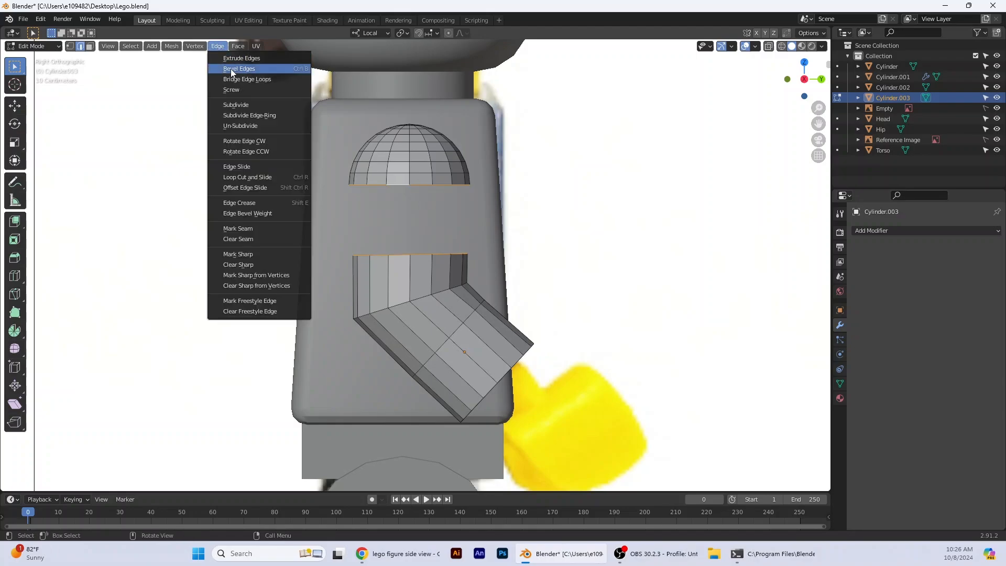
left_click(231, 79)
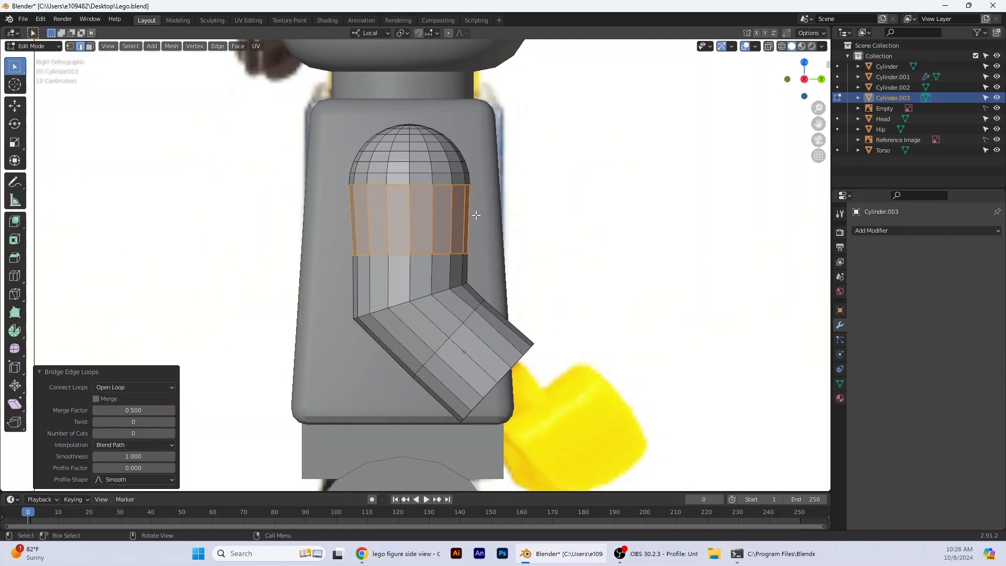
Scale the edge loop where the bridge meets the lower arm to 1.012 along global Y
key("alt+a")
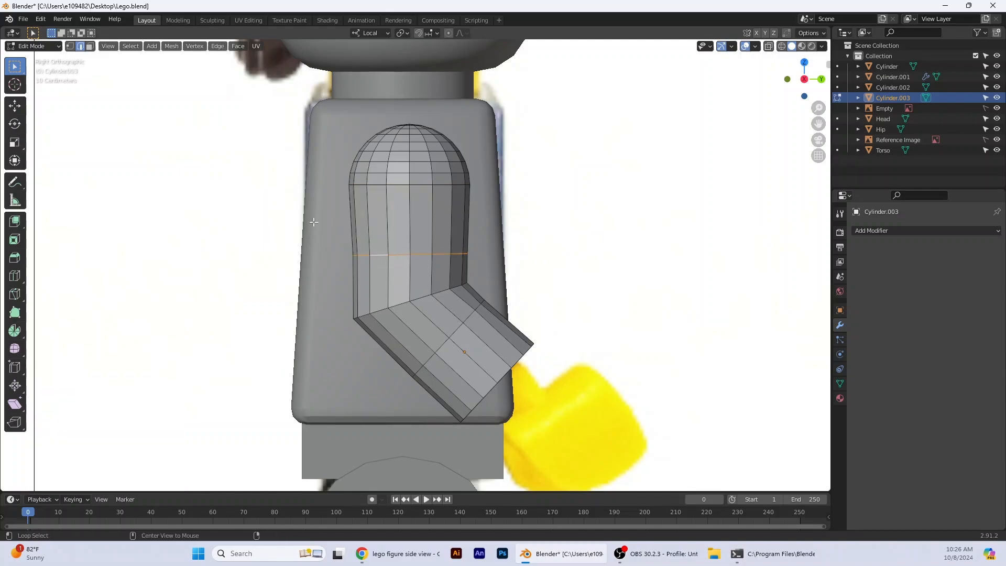
left_click(14, 123)
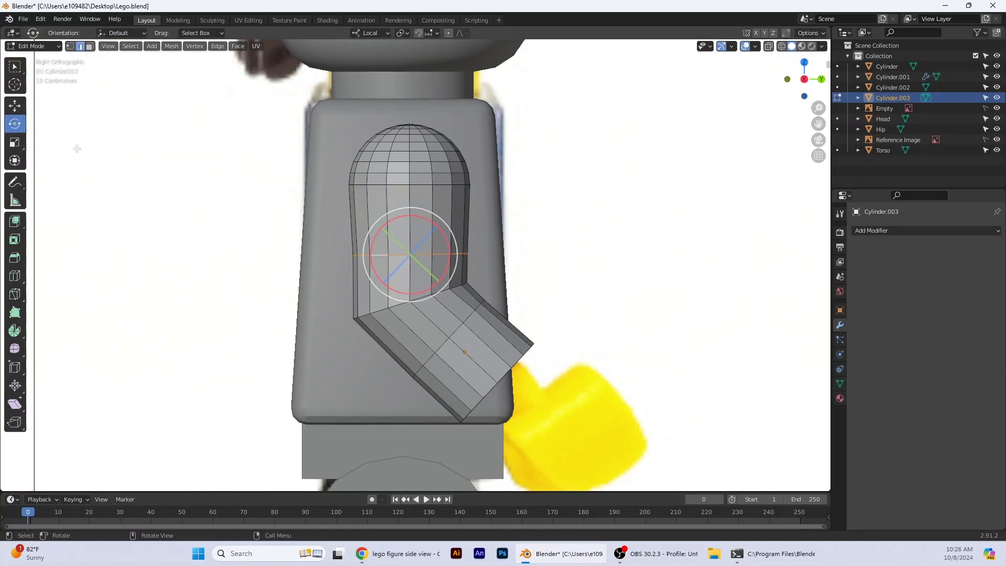
left_click(23, 144)
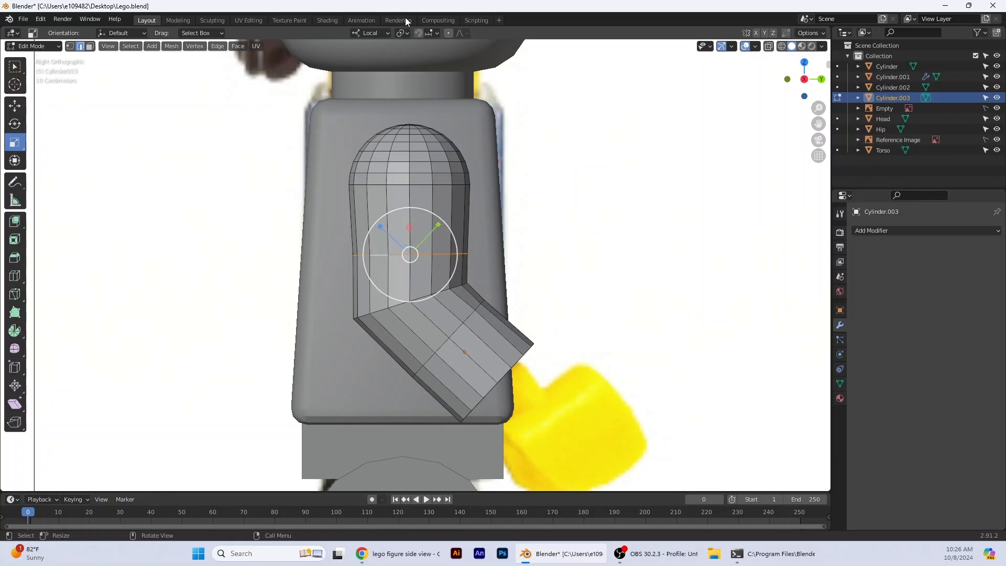
left_click(375, 38)
left_click(353, 67)
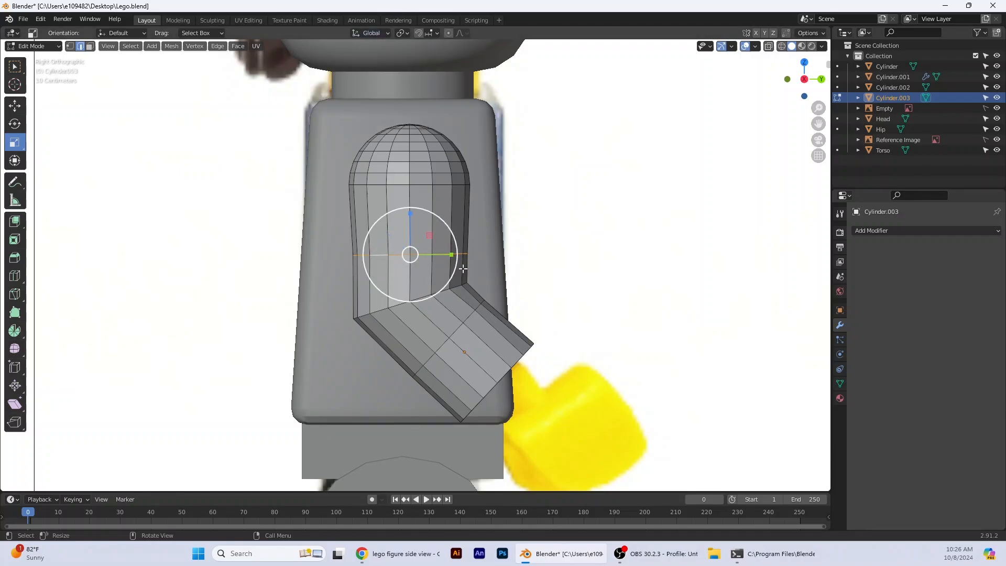
left_click_drag(452, 256, 448, 255)
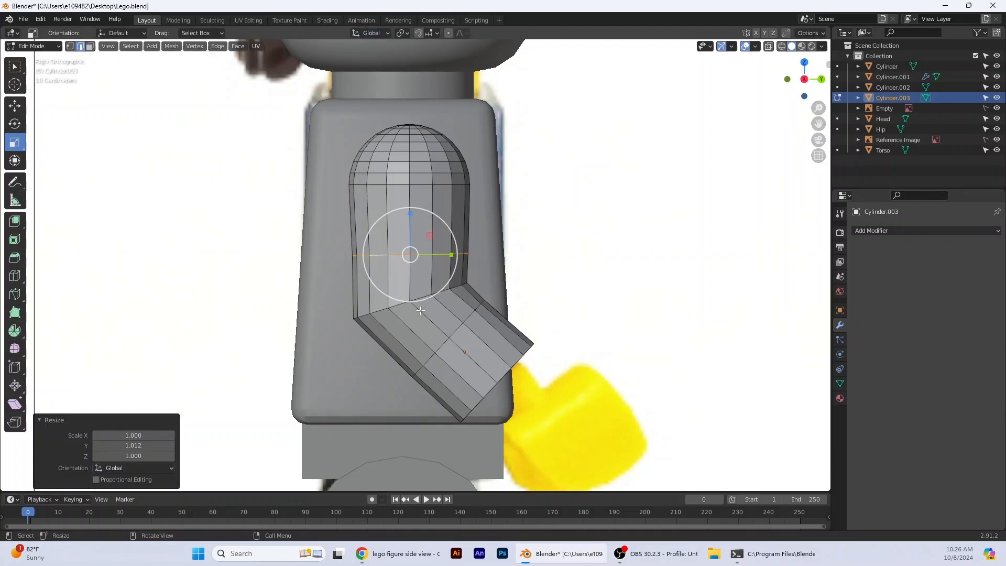
Inspect the arm from several angles and scale its entire mesh uniformly to 0.848
middle_click_drag(448, 255, 351, 286)
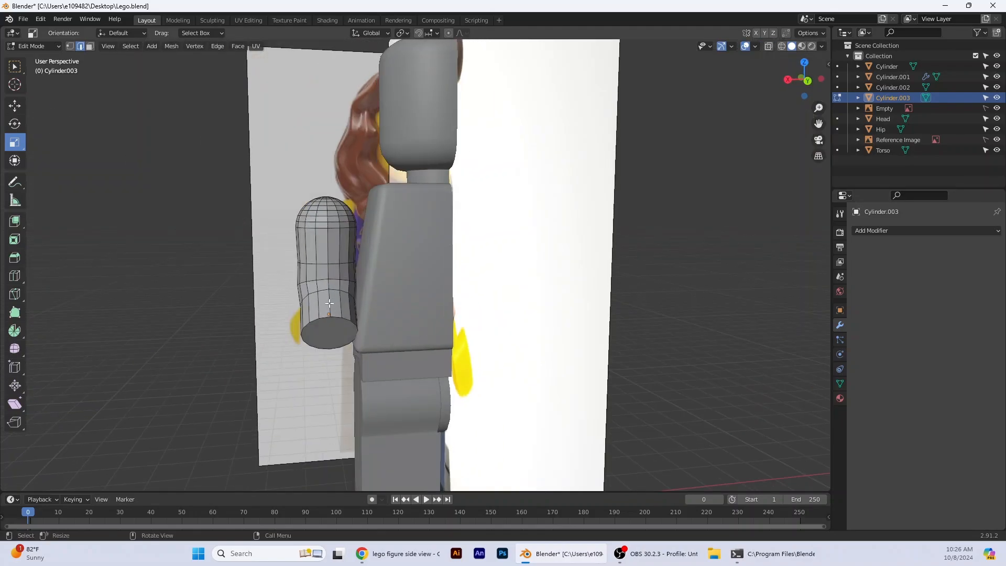
scroll(335, 315, "up", 5)
middle_click_drag(350, 354, 426, 338)
scroll(445, 314, "down", 4)
middle_click_drag(623, 257, 510, 247)
scroll(510, 247, "down", 2)
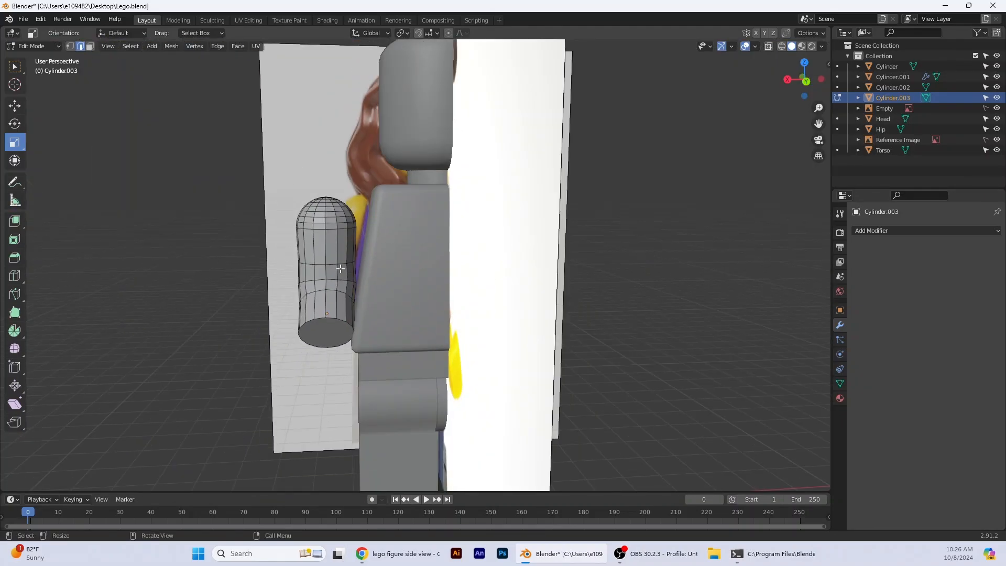
key("a")
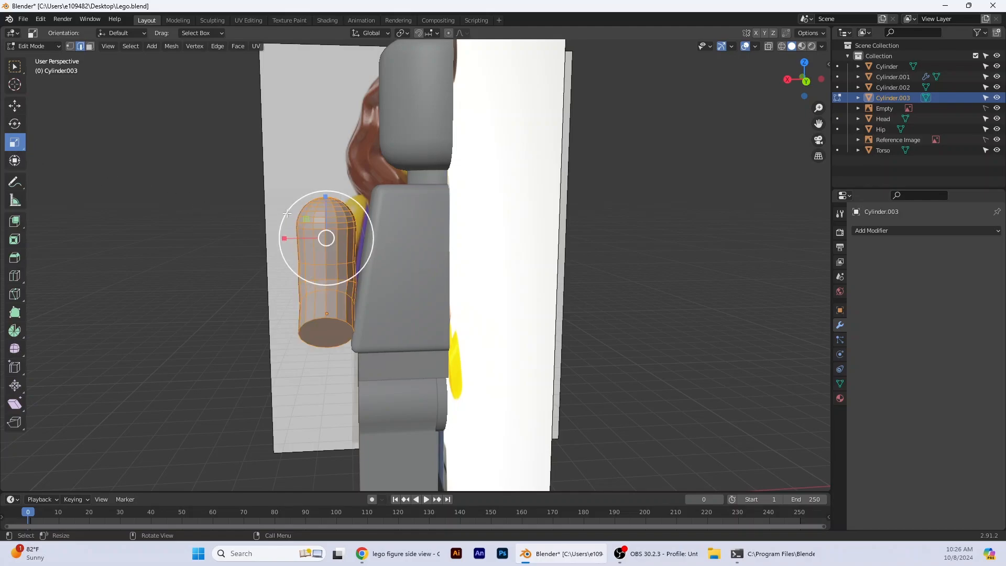
left_click_drag(289, 214, 290, 220)
Flatten the edge loop at the forearm's open wrist end by scaling it to -0.244 along local Z
left_click(806, 81)
middle_click_drag(393, 314, 489, 317)
left_click(801, 83)
scroll(461, 321, "up", 2)
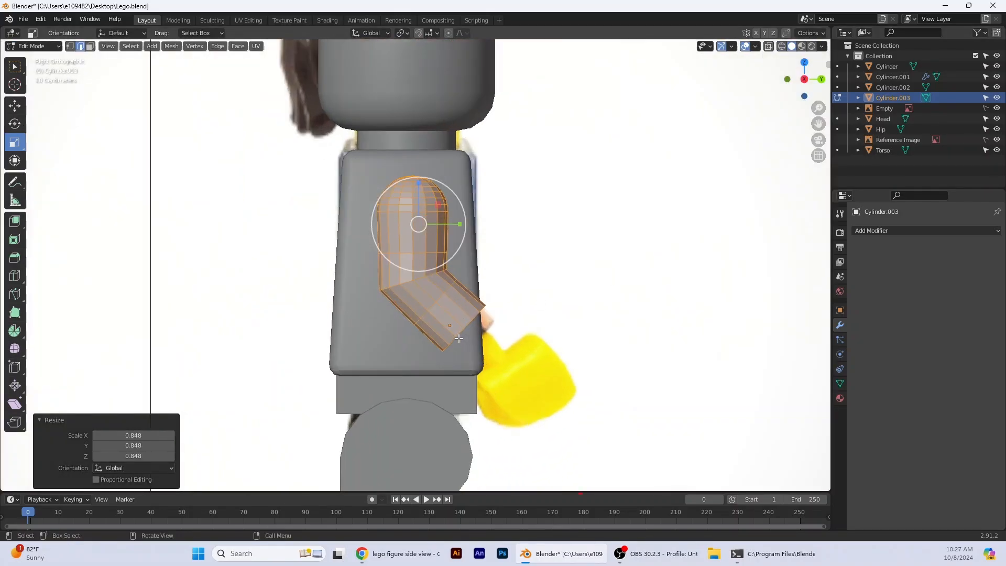
left_click(448, 342, "alt")
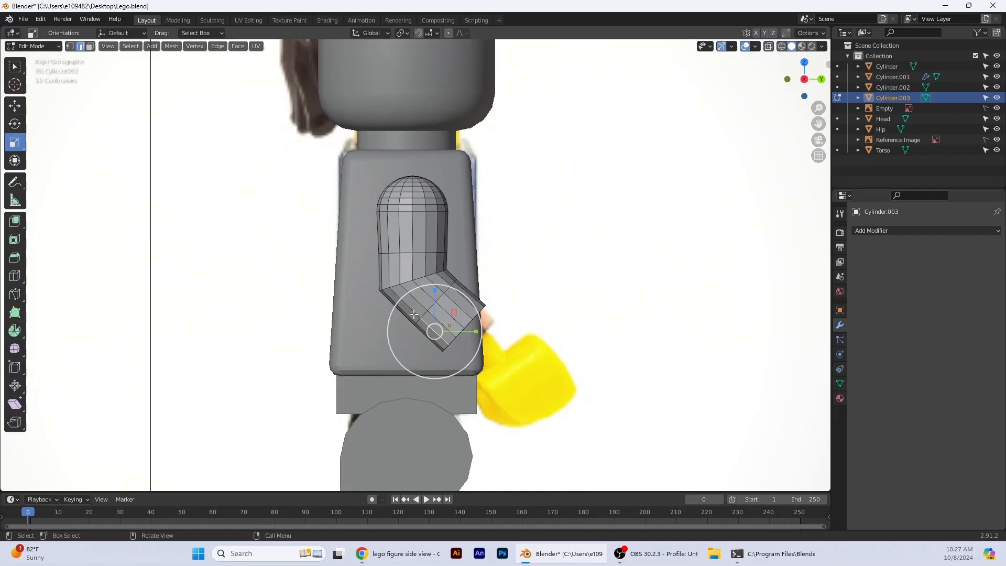
left_click(471, 320, "alt")
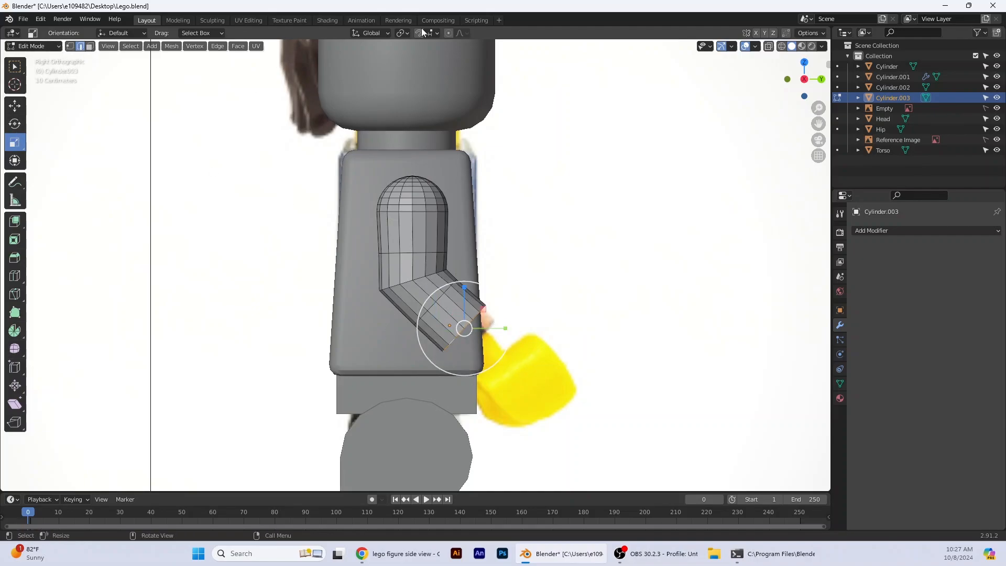
left_click(387, 34)
left_click(345, 70)
key("s")
key("z")
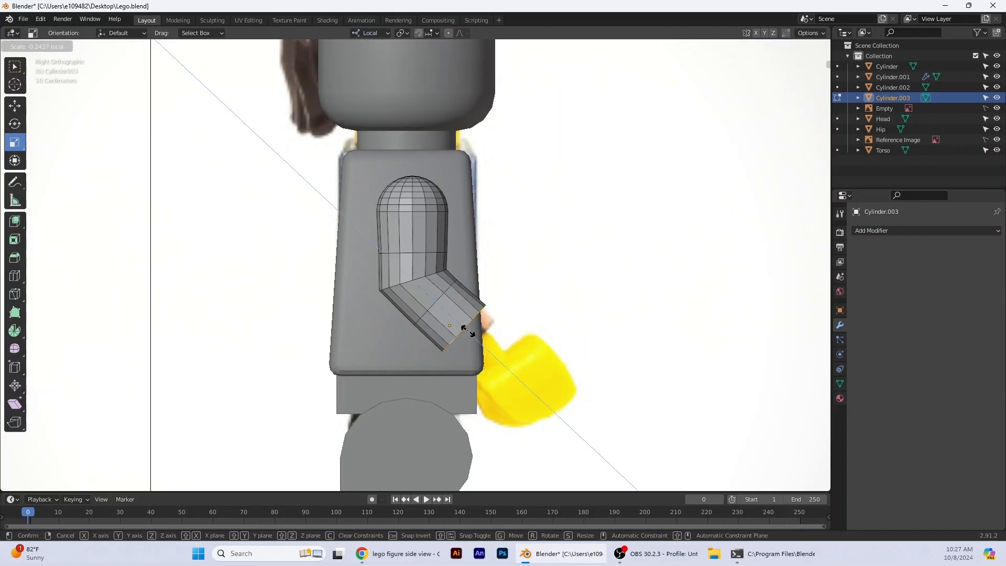
left_click(471, 334)
Extend the forearm by moving its wrist-end edge loop -0.20727 m along local Z
left_click(14, 106)
middle_click_drag(571, 379, 419, 328)
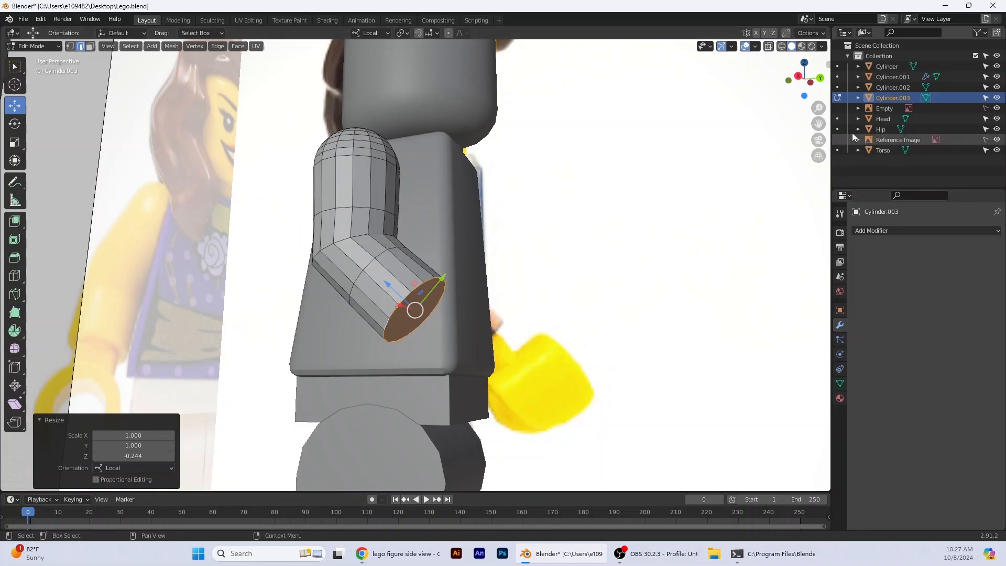
left_click(798, 76)
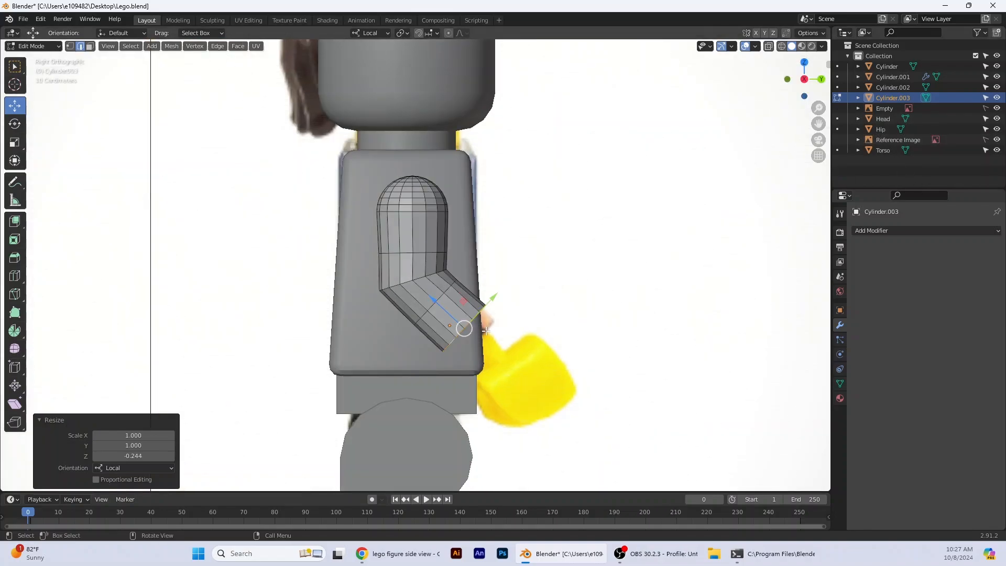
left_click_drag(449, 315, 461, 330)
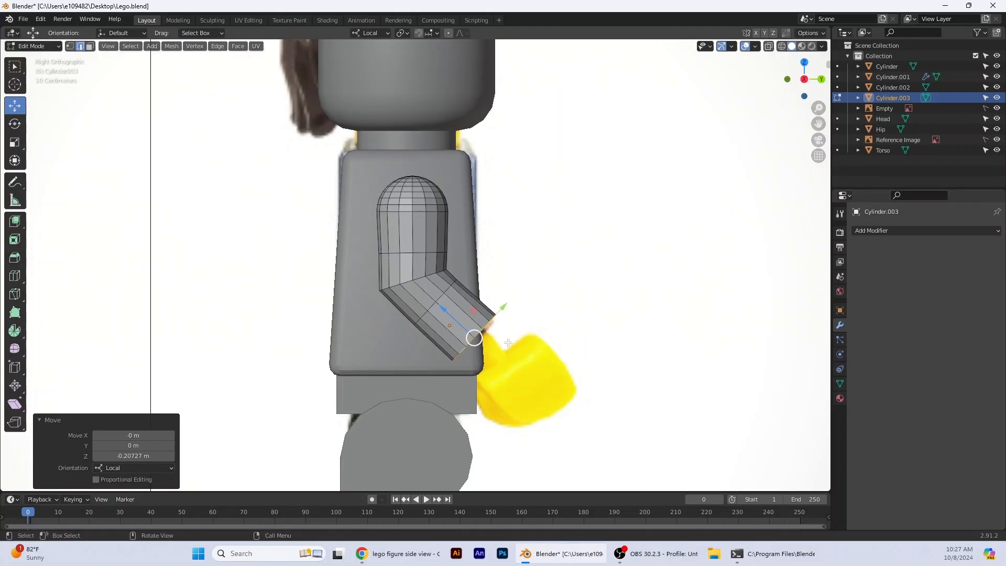
Move the forearm's middle edge loop 0.18613 m along local Z toward the elbow
middle_click_drag(590, 338, 661, 340)
scroll(661, 340, "down", 1)
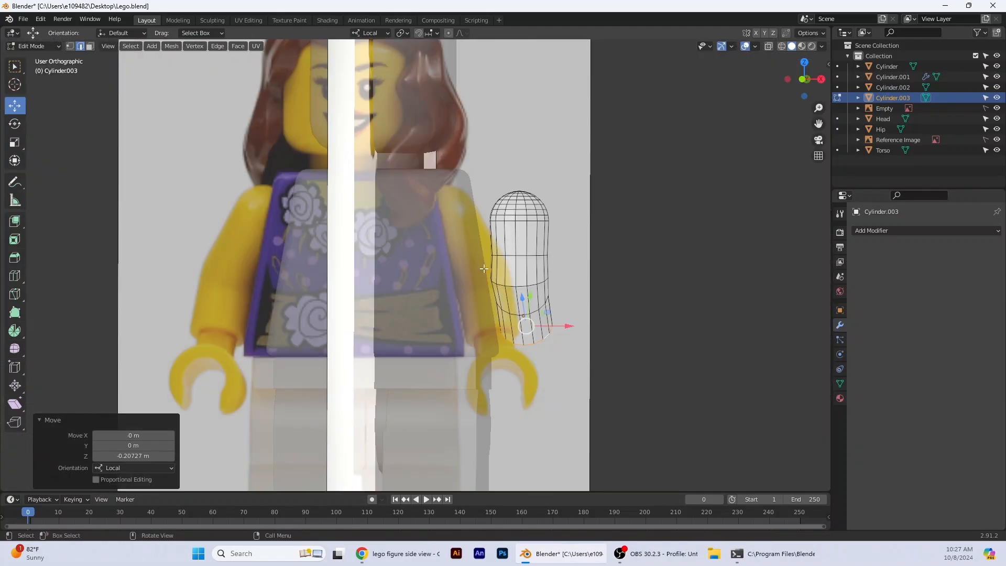
key("ctrl+KP_1")
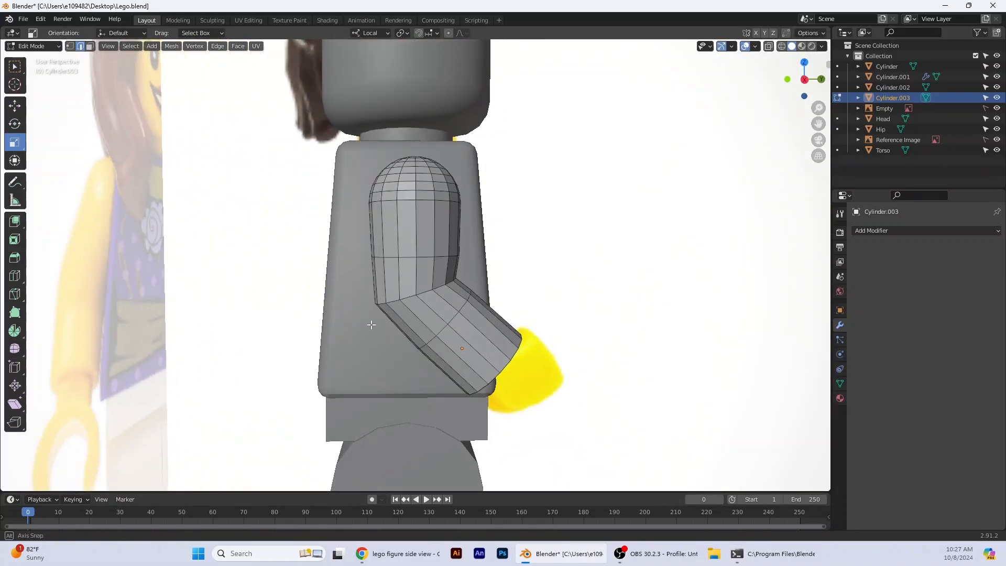
left_click_drag(411, 320, 377, 291)
middle_click_drag(377, 292, 445, 301)
left_click_drag(451, 351, 446, 345)
middle_click_drag(445, 344, 366, 293)
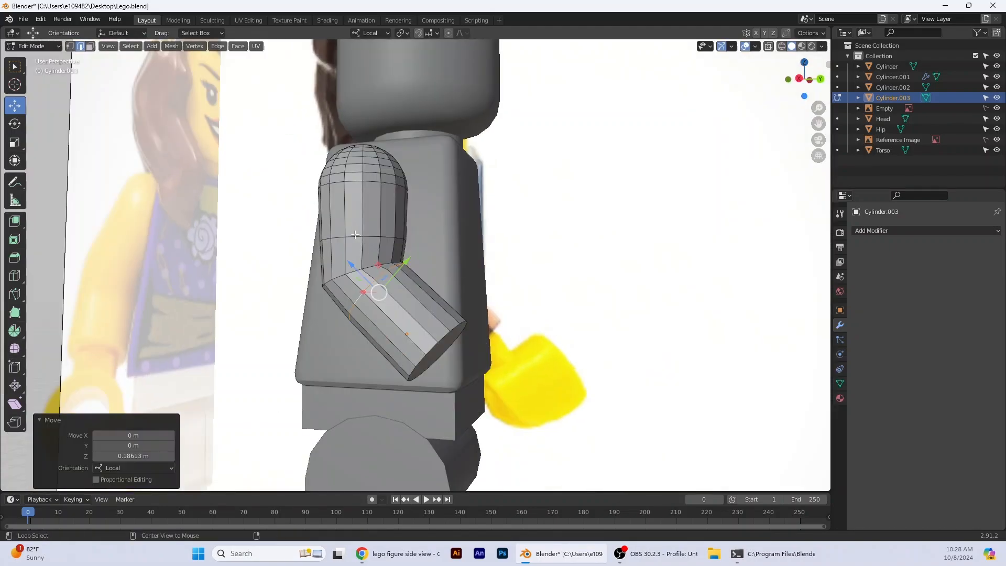
Lower the edge loop just above the elbow along global Z and adjust its scale along global Y
left_click(364, 249, "alt")
left_click(371, 33)
left_click(367, 65)
left_click_drag(365, 198, 365, 223)
left_click(801, 80)
left_click(15, 142)
left_click_drag(452, 262, 456, 287)
scroll(445, 271, "up", 2)
Shift the elbow bend's edge loop slightly in local orientation to smooth the arm's bend
left_click(437, 279, "alt")
left_click(443, 294, "alt")
middle_click_drag(623, 307, 550, 299)
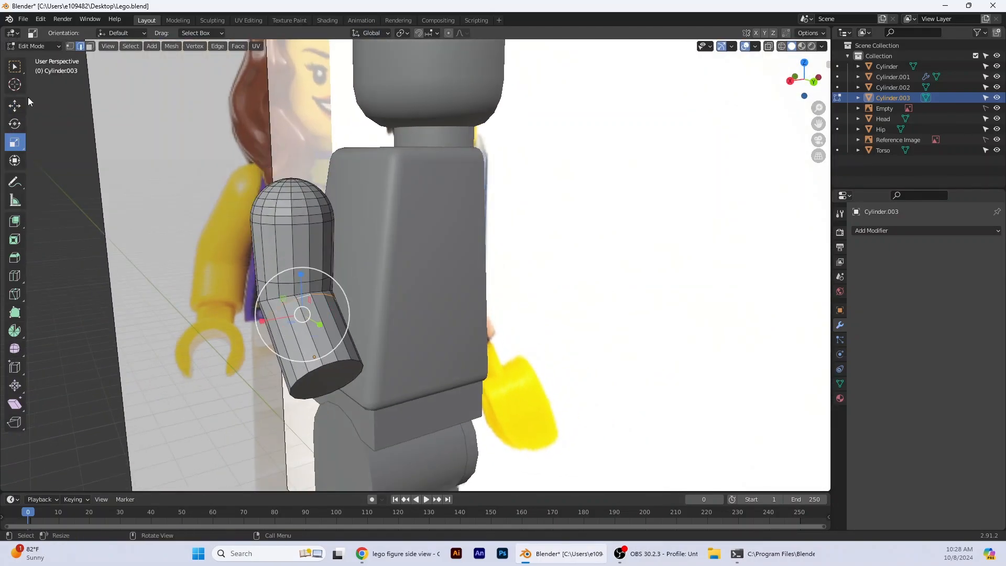
left_click(15, 105)
left_click(371, 33)
left_click(366, 75)
left_click_drag(354, 331, 356, 339)
middle_click_drag(419, 347, 461, 347)
left_click(801, 79)
left_click(658, 261)
left_click(435, 292, "alt")
left_click_drag(434, 271, 436, 272)
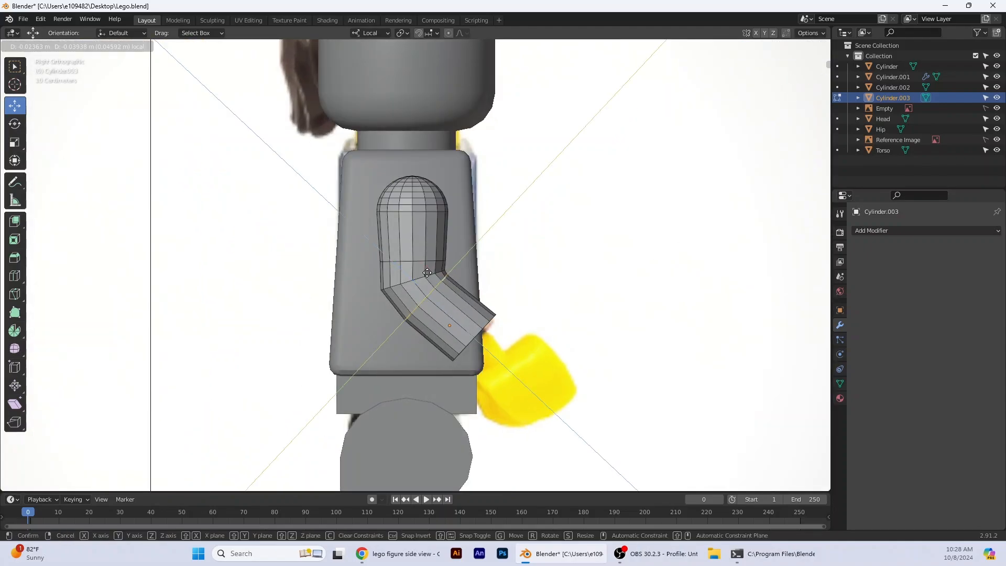
Fine-tune the elbow-area edge loop from the back view with Move and Scale in global orientation
left_click(655, 262)
middle_click_drag(655, 262, 634, 260)
left_click(820, 80)
left_click(292, 274, "alt")
left_click_drag(249, 295, 250, 296)
left_click(15, 142)
left_click(215, 297)
middle_click_drag(215, 298, 270, 298)
mouse_move(588, 293)
middle_mouse_down()
mouse_move(599, 294)
mouse_move(584, 297)
mouse_move(564, 269)
mouse_move(606, 295)
mouse_move(593, 296)
middle_mouse_up()
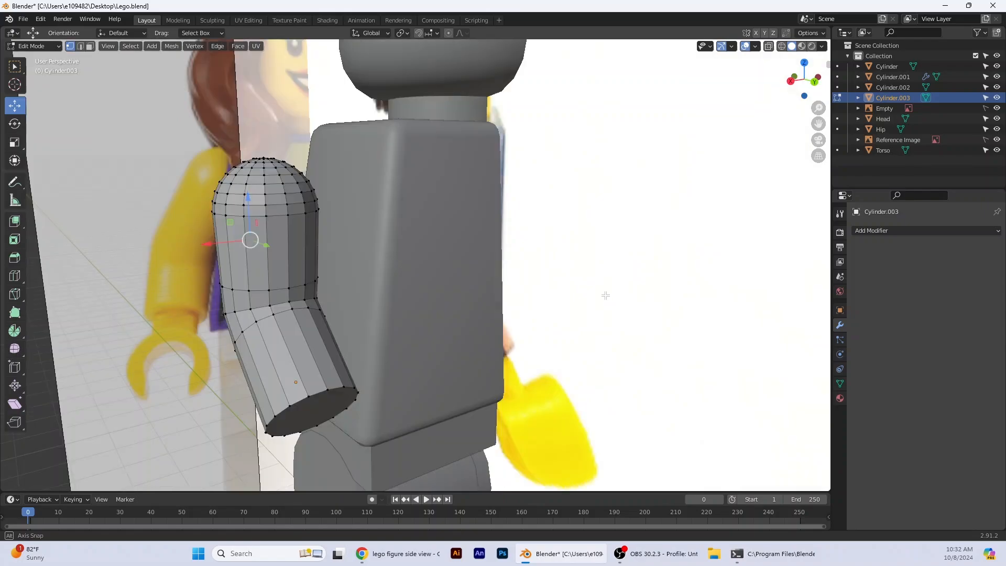
Return to object mode and compare the arm with the reference from the back
left_click(23, 46)
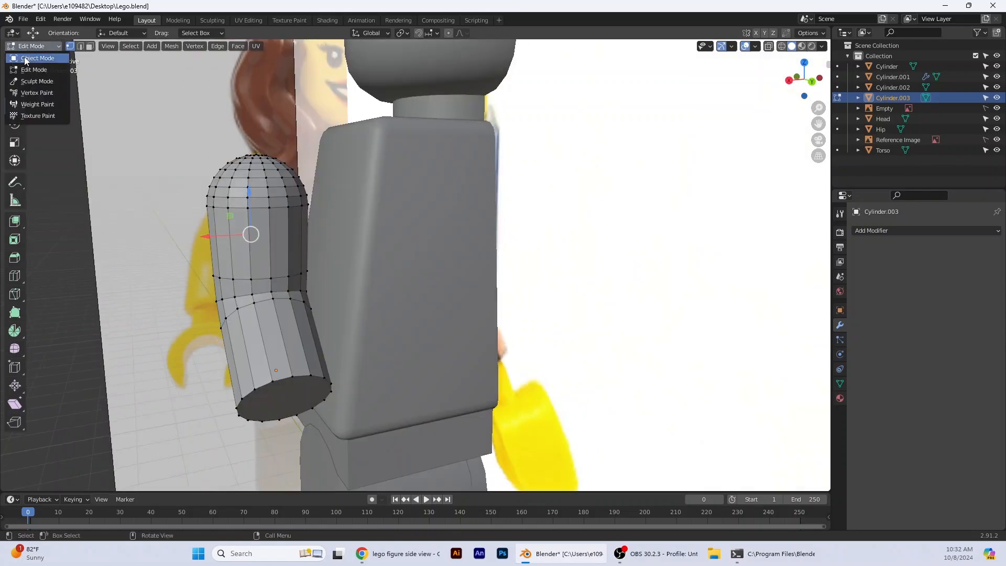
left_click(26, 57)
scroll(340, 249, "down", 1)
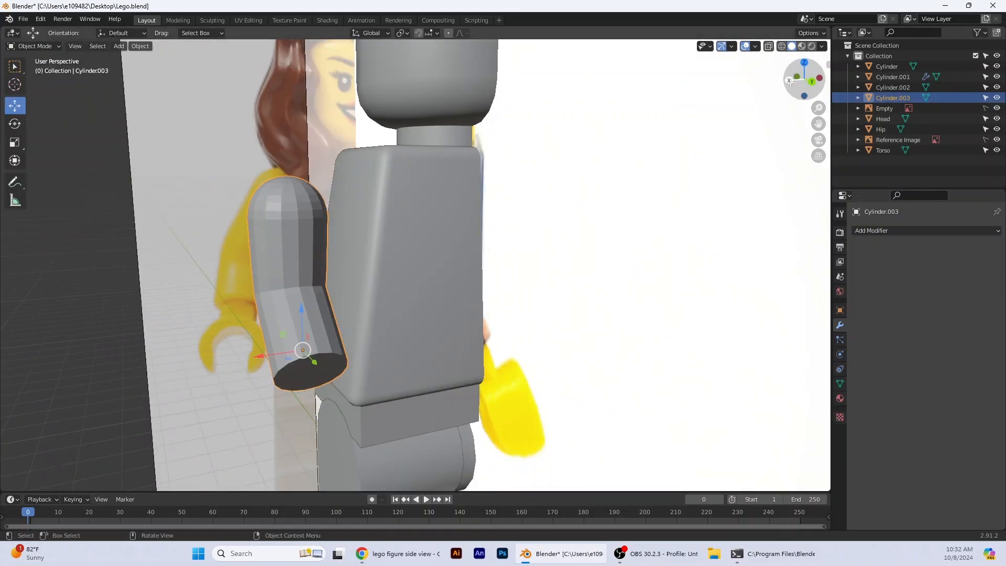
left_click(821, 79)
left_click(820, 80)
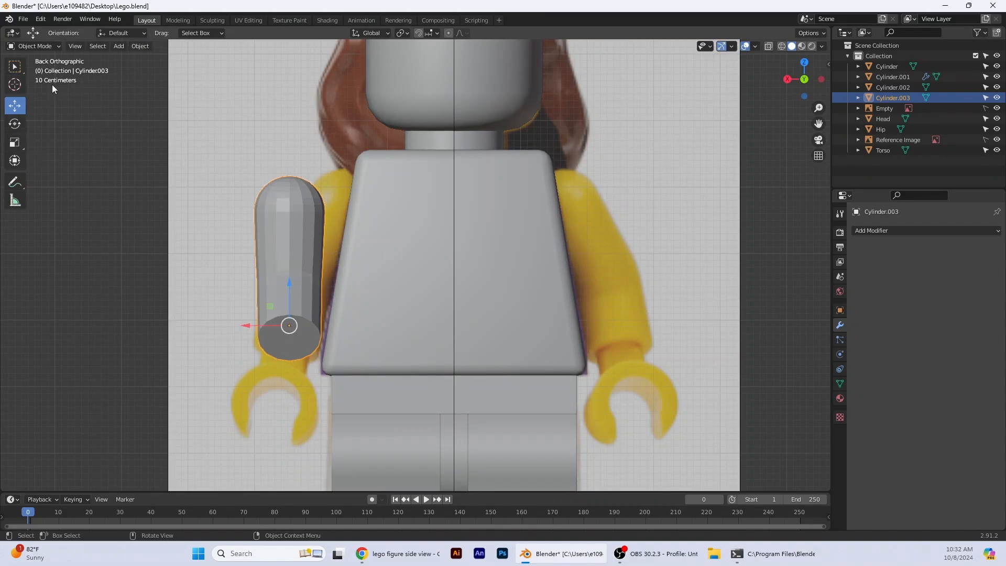
Edit the arm with X-ray on and snap the 3D cursor to the edge loop at the shoulder dome's base
left_click(52, 47)
left_click(36, 70)
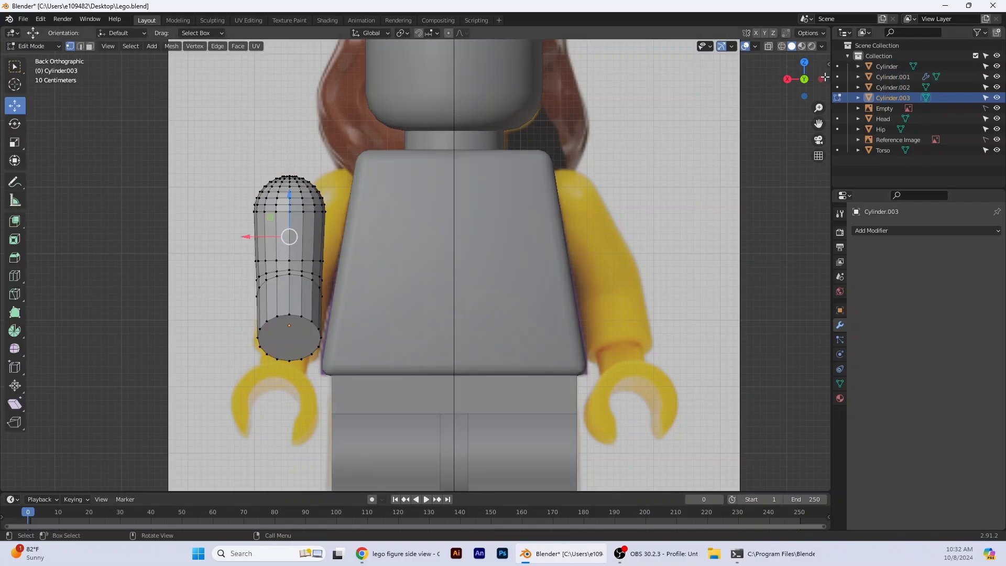
left_click(787, 79)
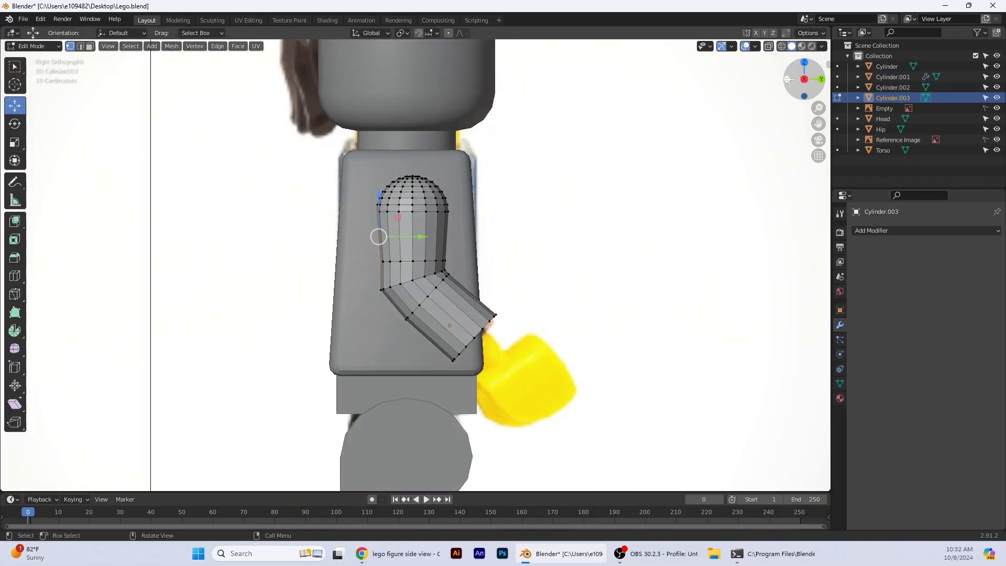
left_click(420, 211, "alt")
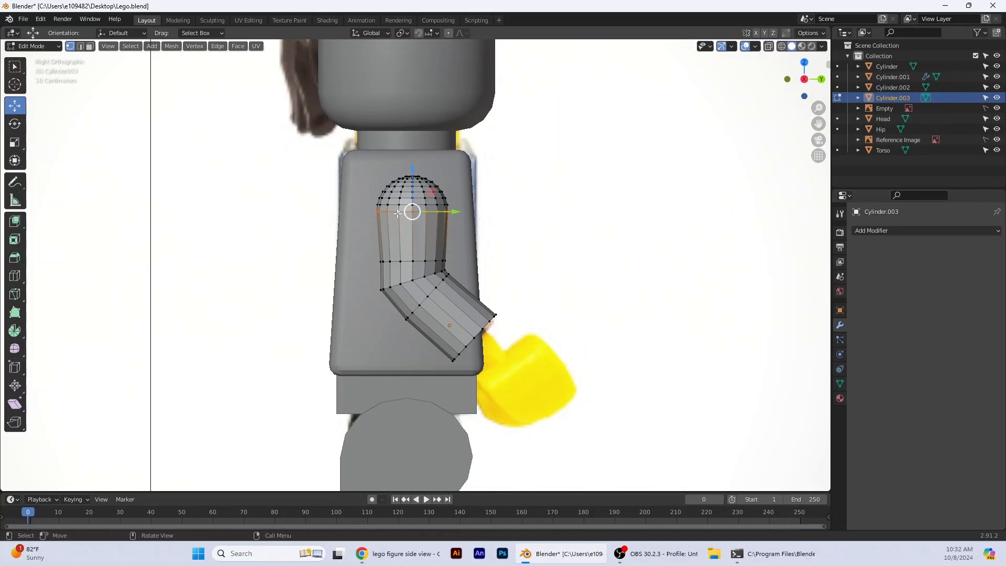
left_click(80, 46)
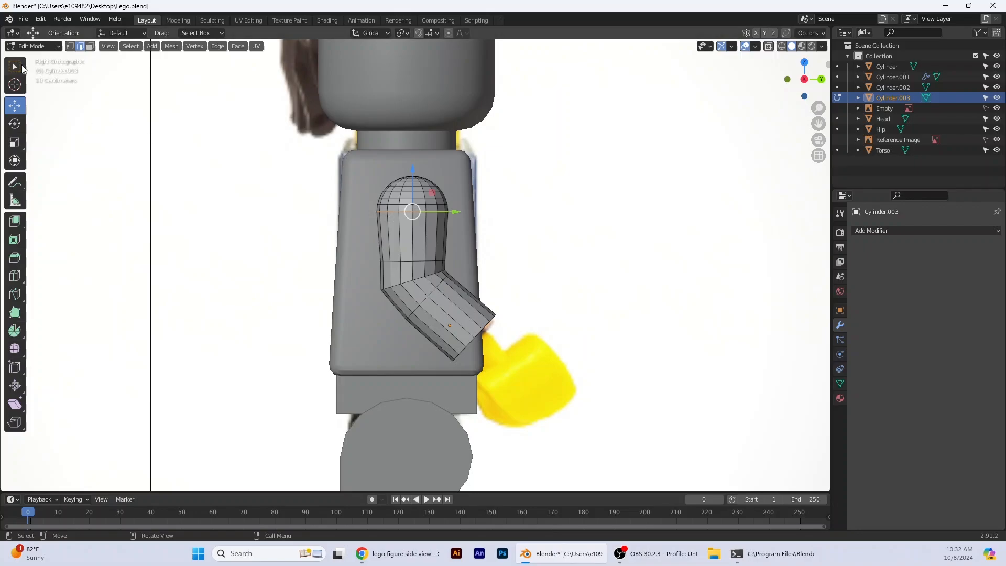
left_click(14, 85)
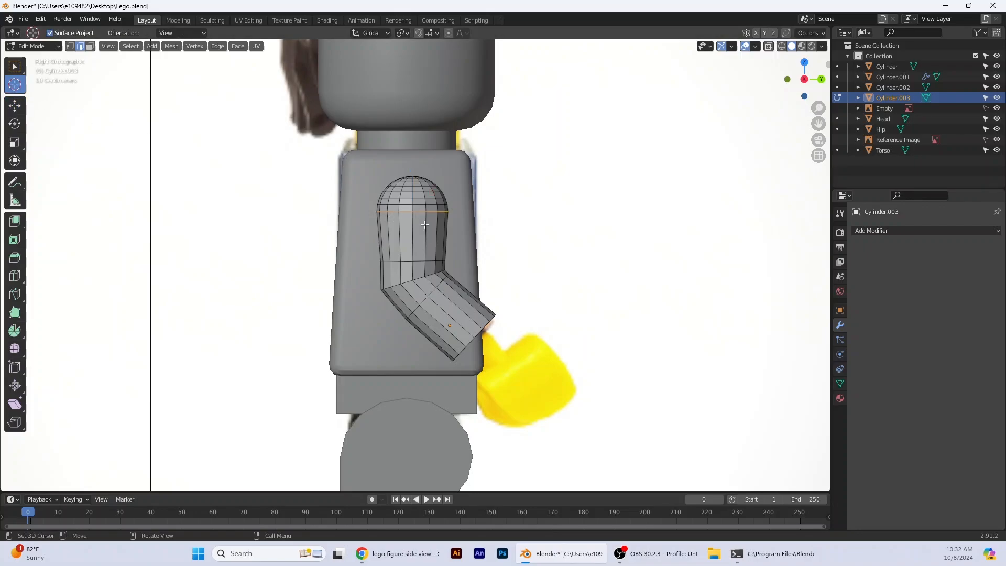
left_click(15, 67)
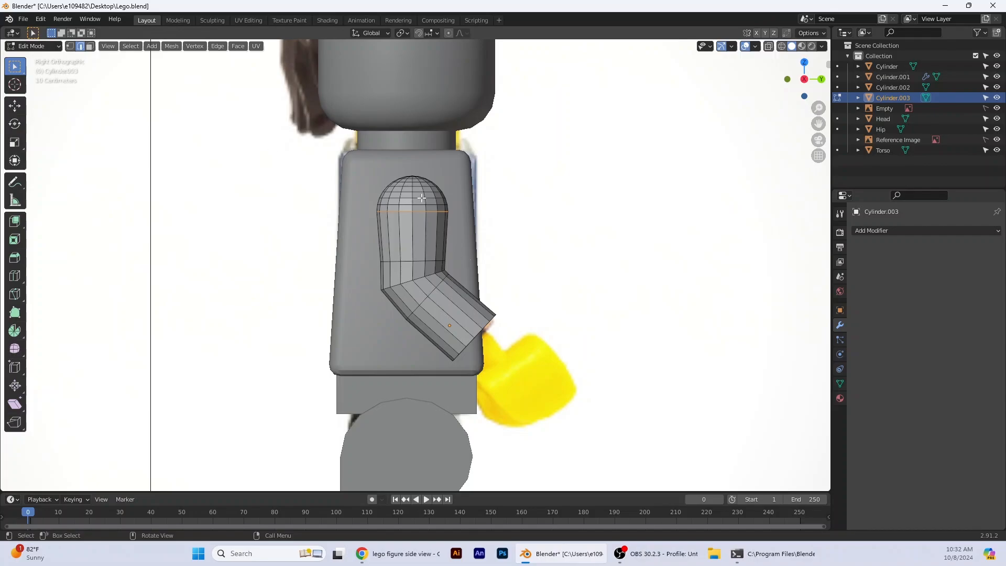
left_click(768, 47)
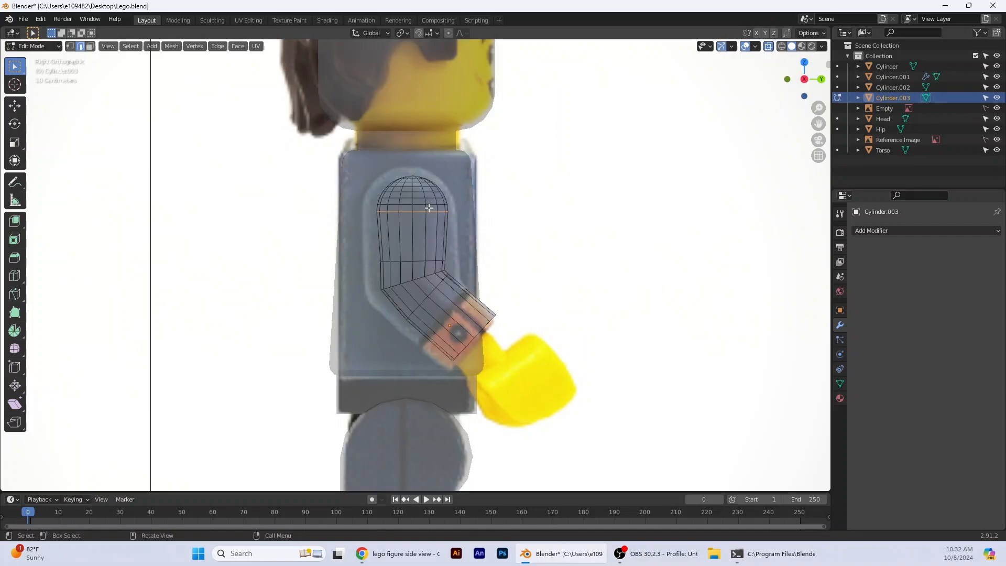
key("shift+s")
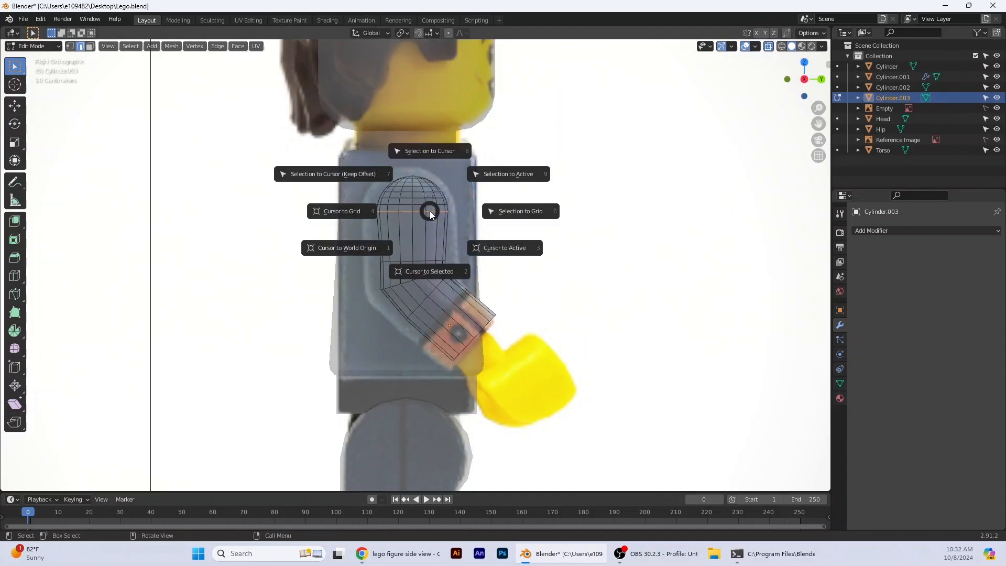
left_click(431, 270)
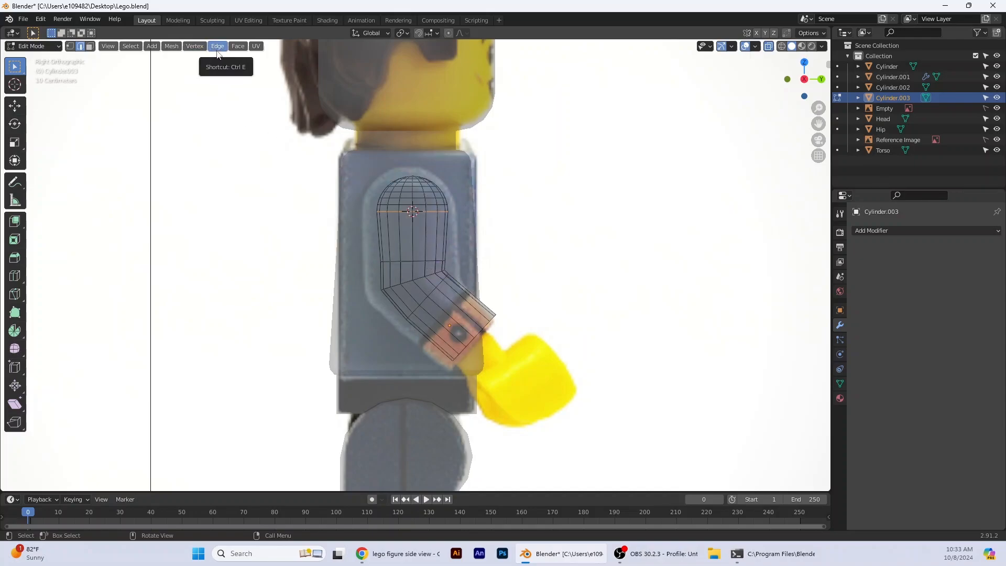
In object mode, set the arm's origin to the 3D cursor, and return the cursor to the world origin
left_click(33, 46)
left_click(37, 62)
left_click(140, 46)
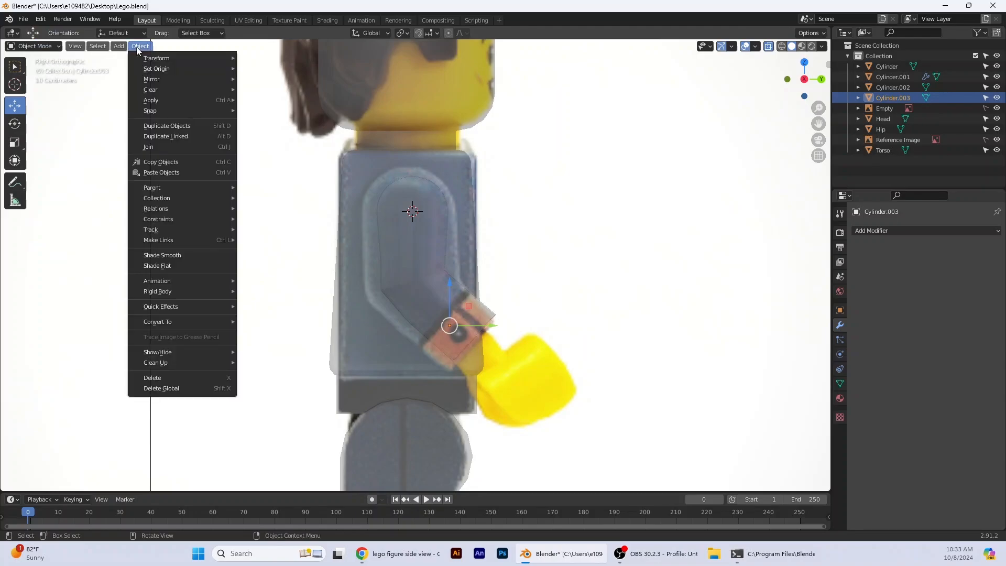
mouse_move(158, 69)
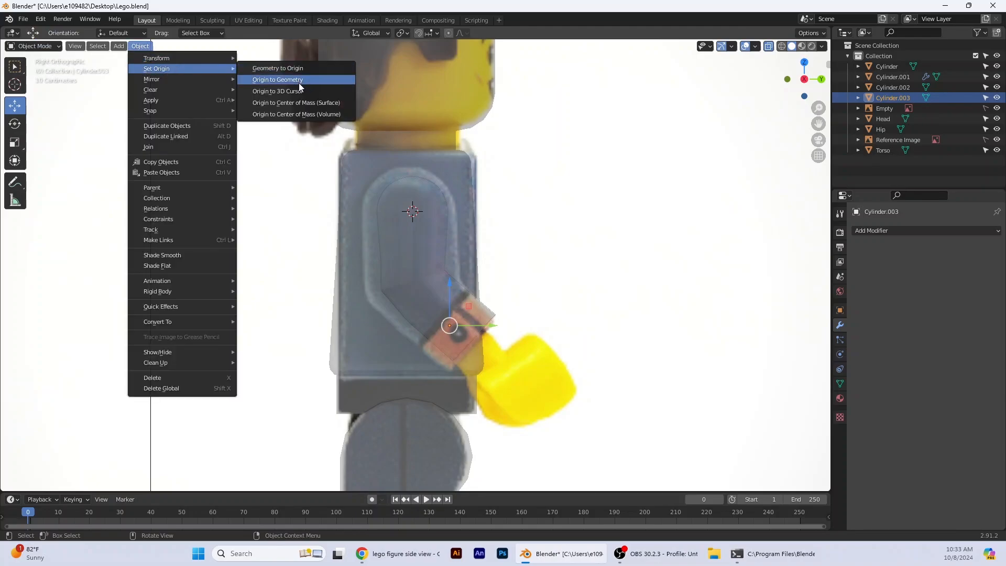
left_click(281, 92)
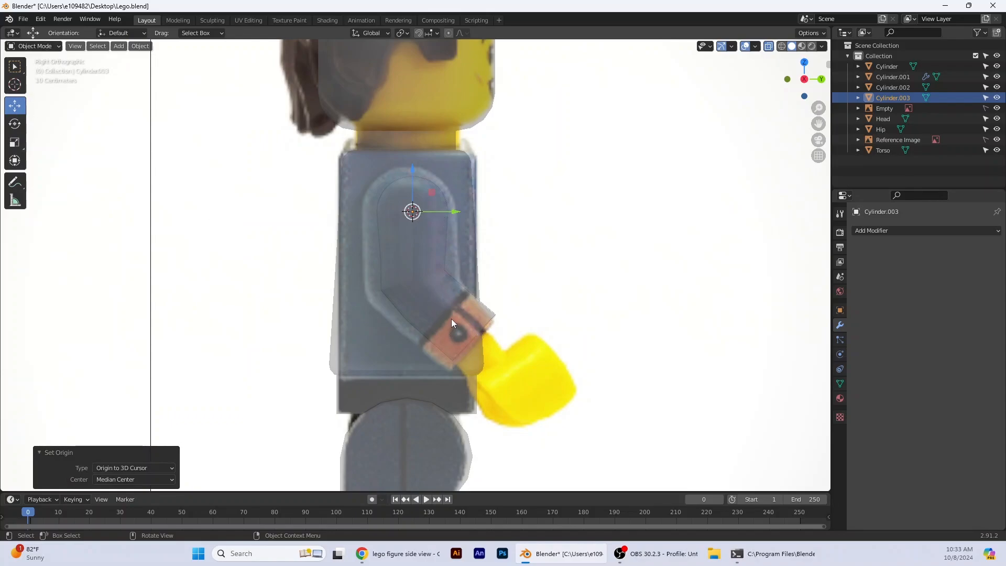
key("shift+s")
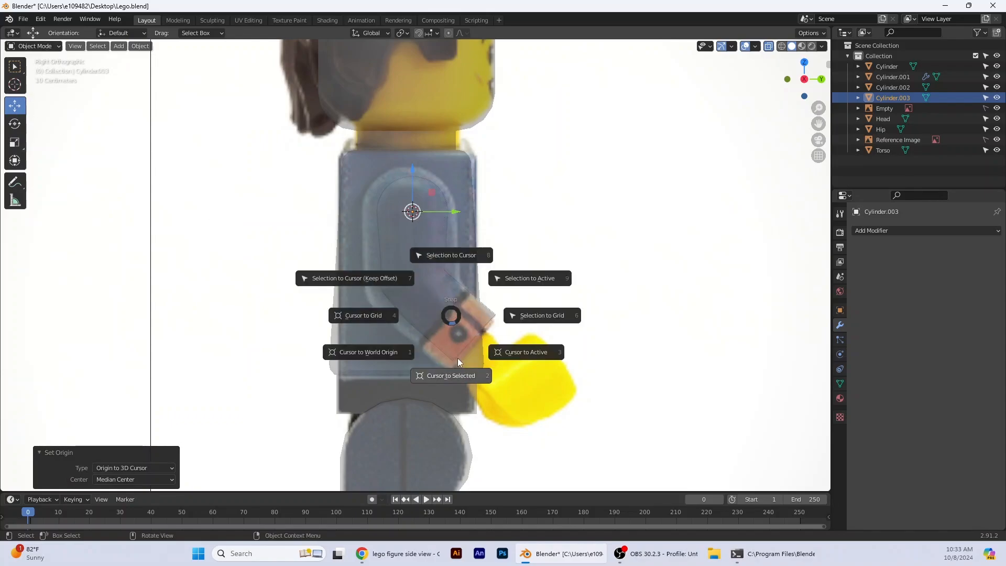
left_click(376, 352)
Hide the side-view reference image and turn X-ray off in the back orthographic view
middle_click_drag(546, 310, 519, 277)
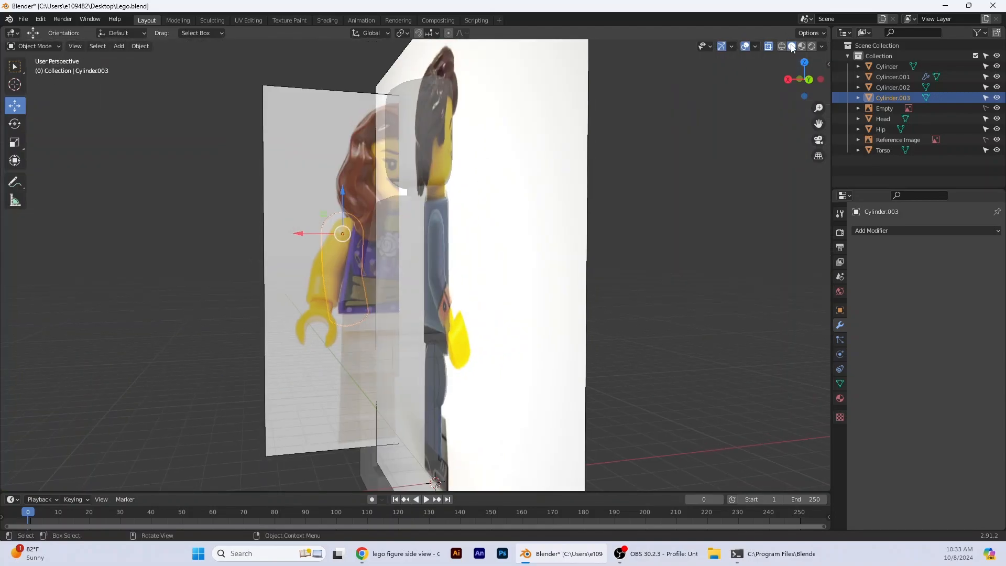
left_click(997, 108)
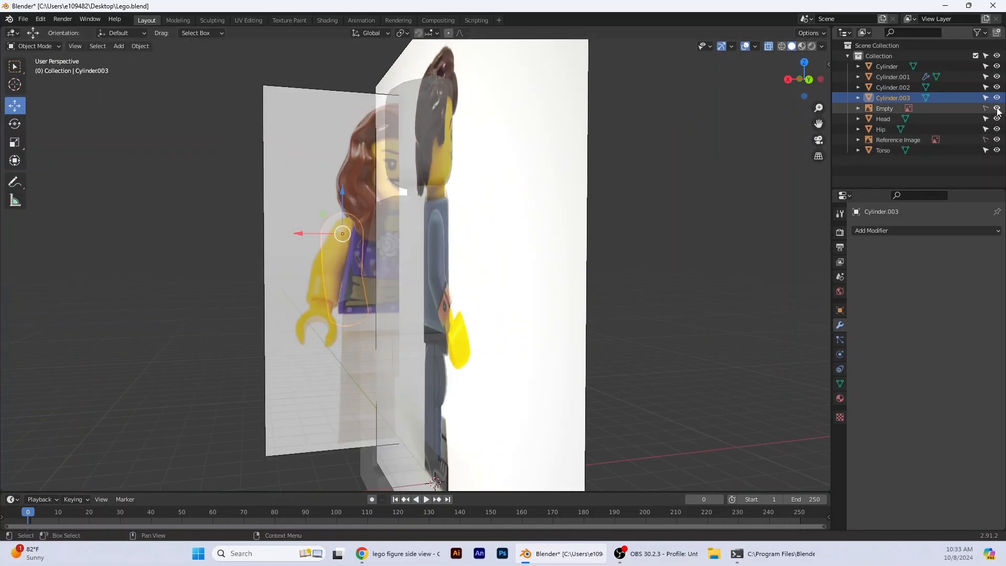
left_click(809, 79)
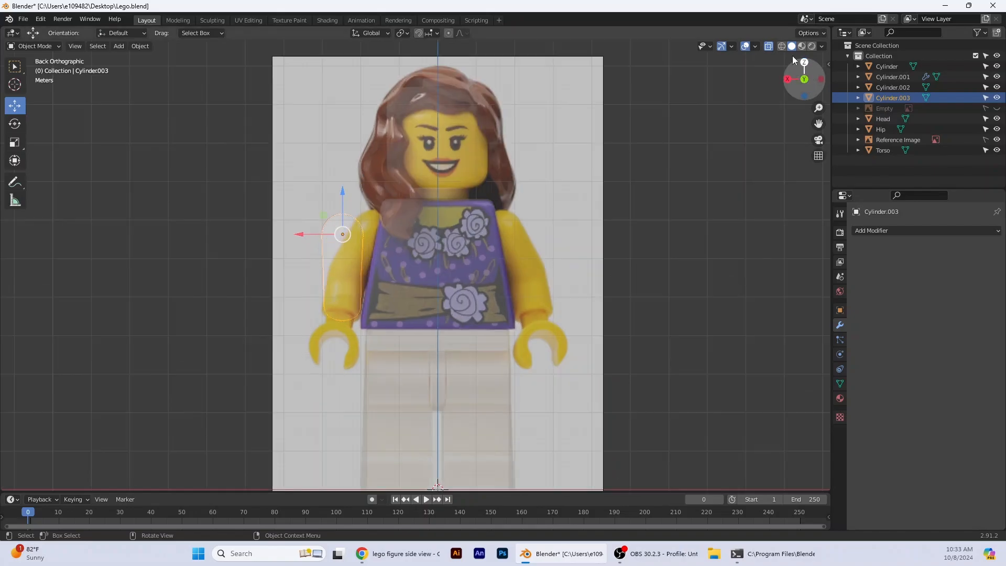
left_click(768, 47)
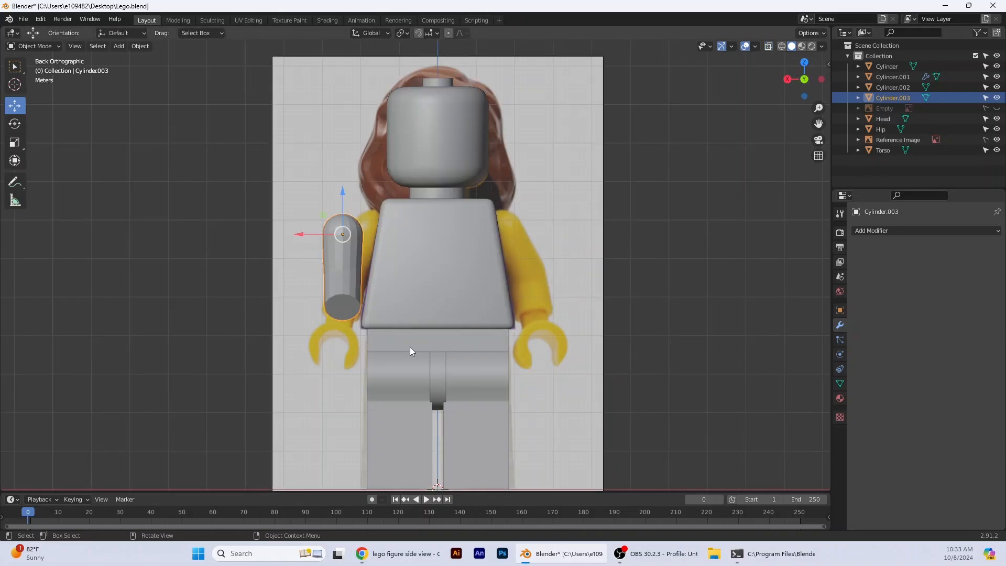
Raise the arm slightly and move it -0.29297 m along global X so the shoulder overlaps the torso's side
scroll(410, 346, "up", 2)
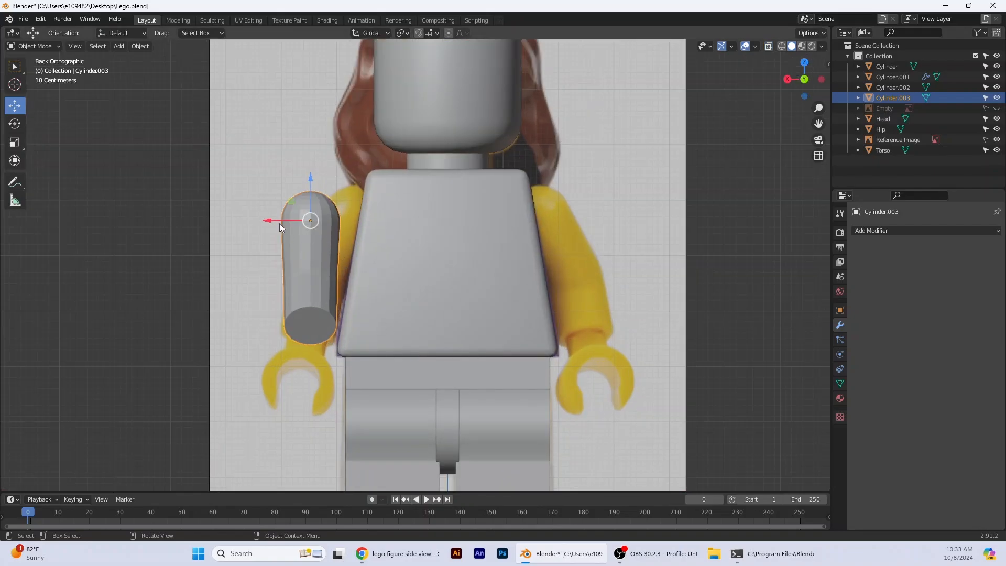
left_click_drag(278, 223, 340, 210)
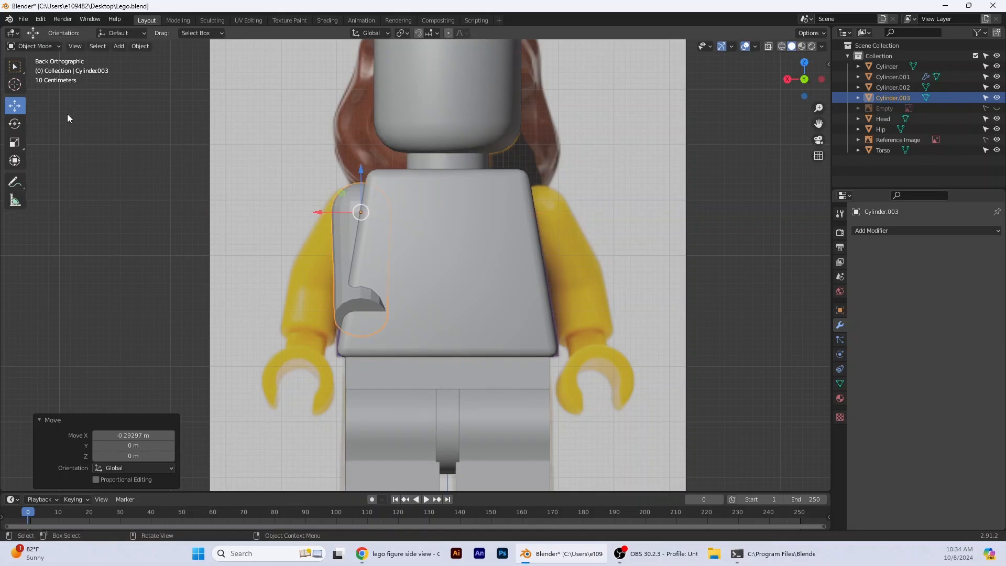
Rotate the arm 19.8° about the view axis in the back view so it angles outward from the torso
left_click(15, 142)
left_click(14, 105)
left_click(17, 123)
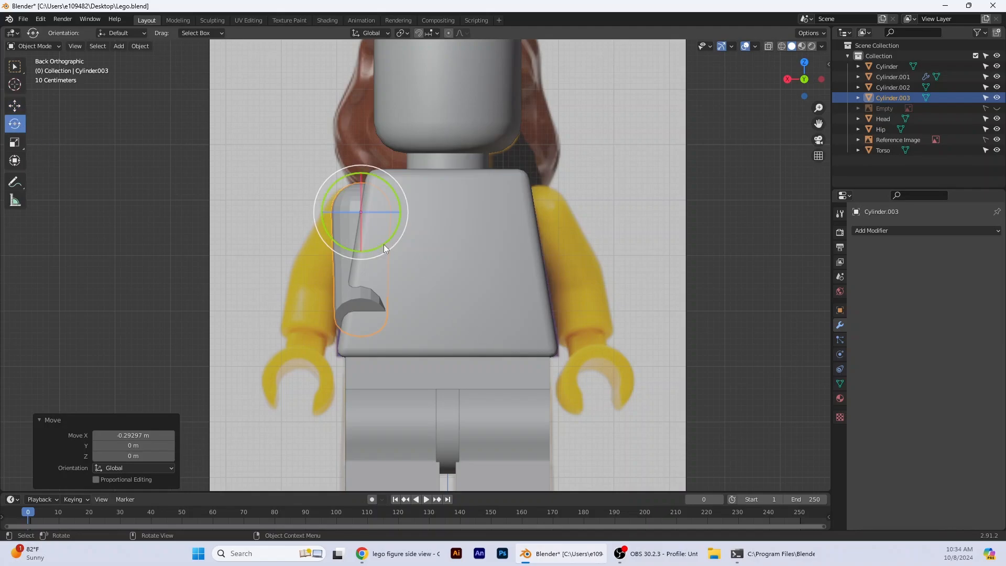
left_click_drag(388, 250, 371, 252)
middle_click_drag(351, 339, 389, 359)
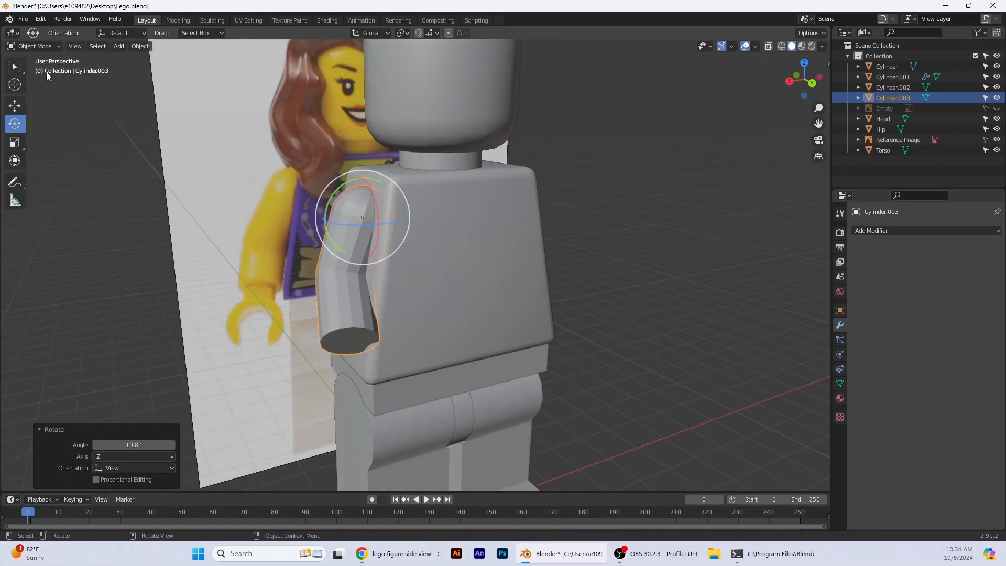
Move the arm 0.11067 m along global X so the shoulder sits further out from the torso
left_click(12, 106)
left_click(789, 82)
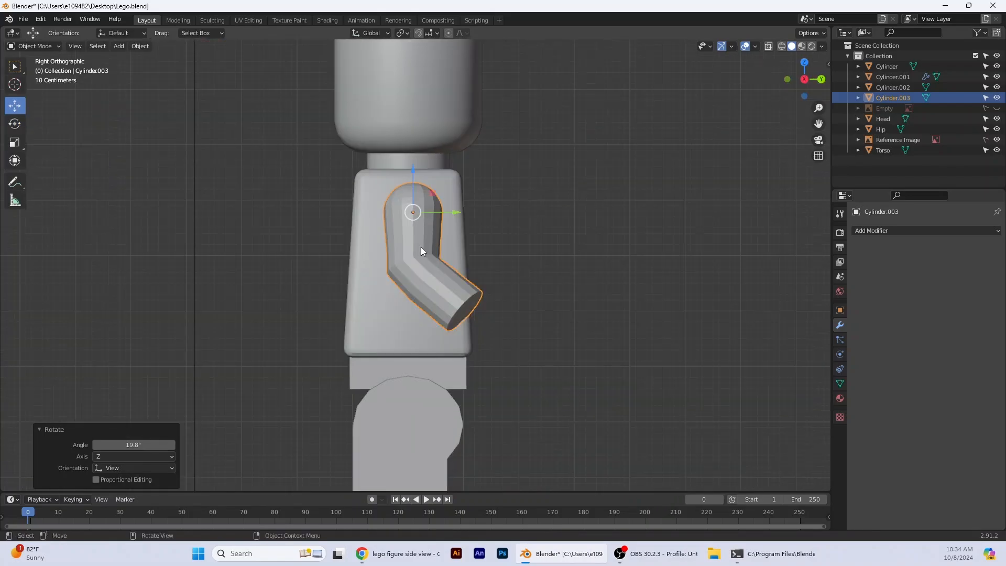
left_click(805, 79)
left_click(804, 79)
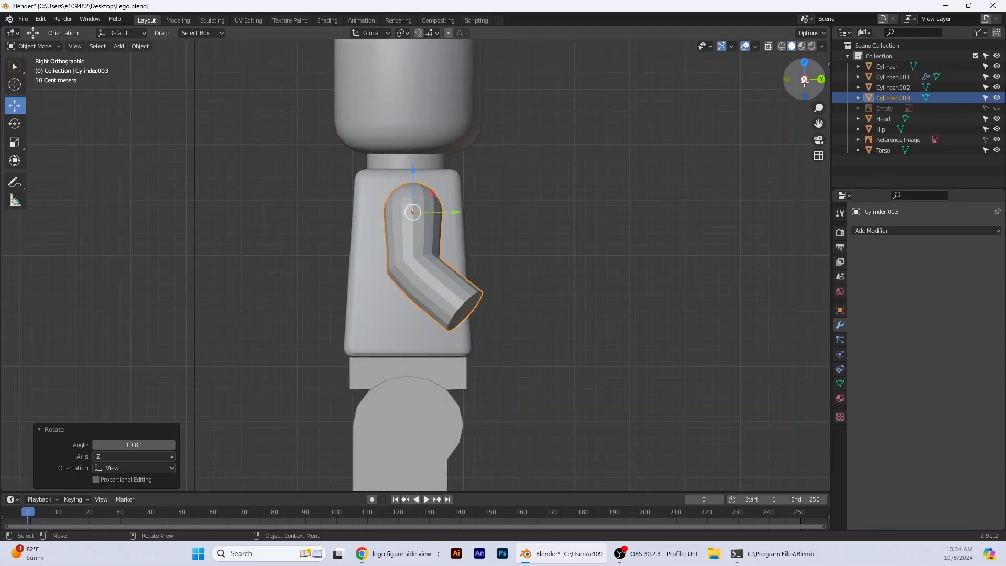
middle_click_drag(575, 266, 313, 219)
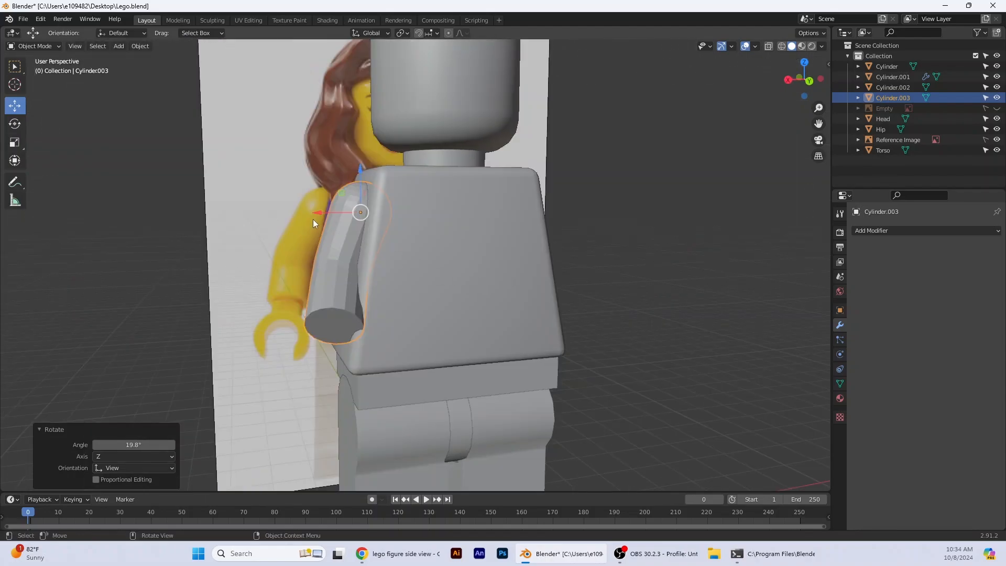
left_click_drag(327, 212, 321, 211)
left_click(809, 81)
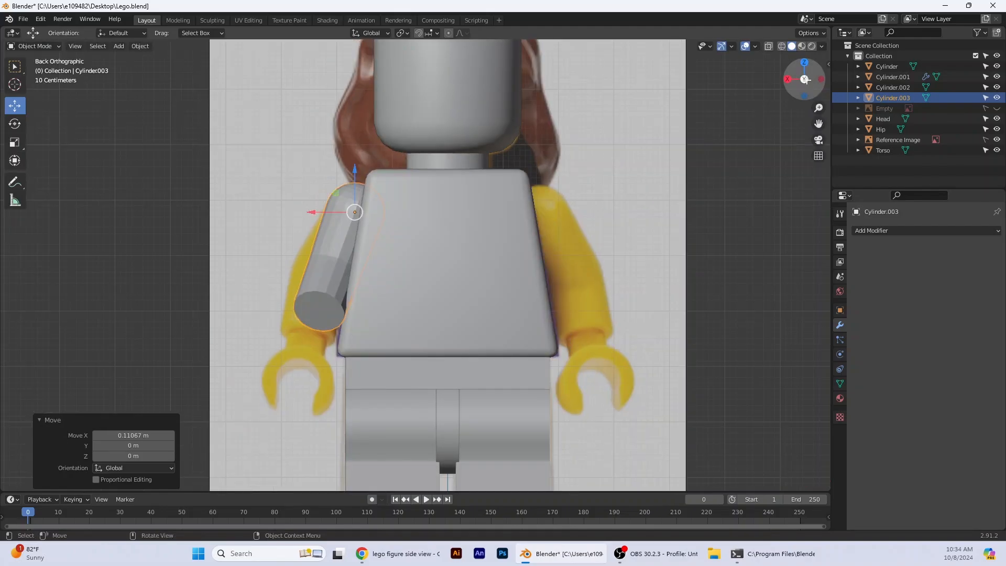
left_click(15, 142)
left_click_drag(372, 251, 375, 253)
key("ctrl+z")
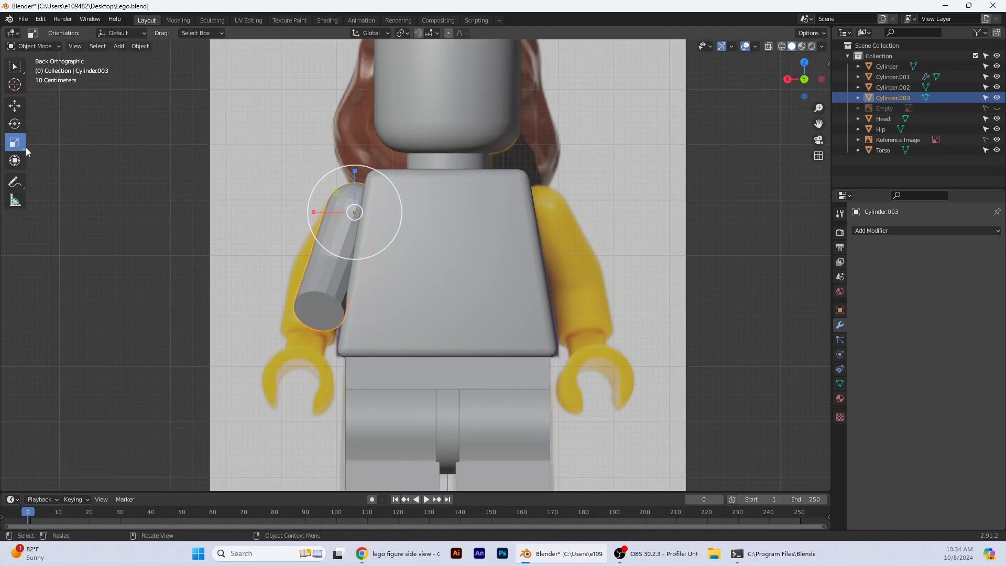
Rotate the arm another 4.76° about the view axis in the back view to swing it further outward
left_click(16, 125)
left_click_drag(359, 259, 366, 258)
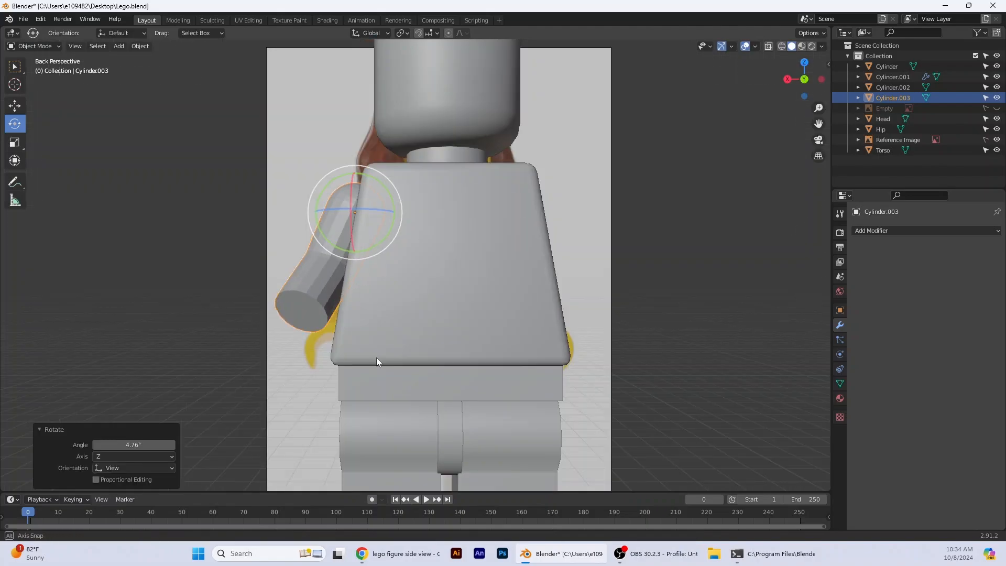
middle_click_drag(376, 358, 461, 367)
Edit the arm in face selection mode and select the forearm's flat end face for moving
left_click(32, 46)
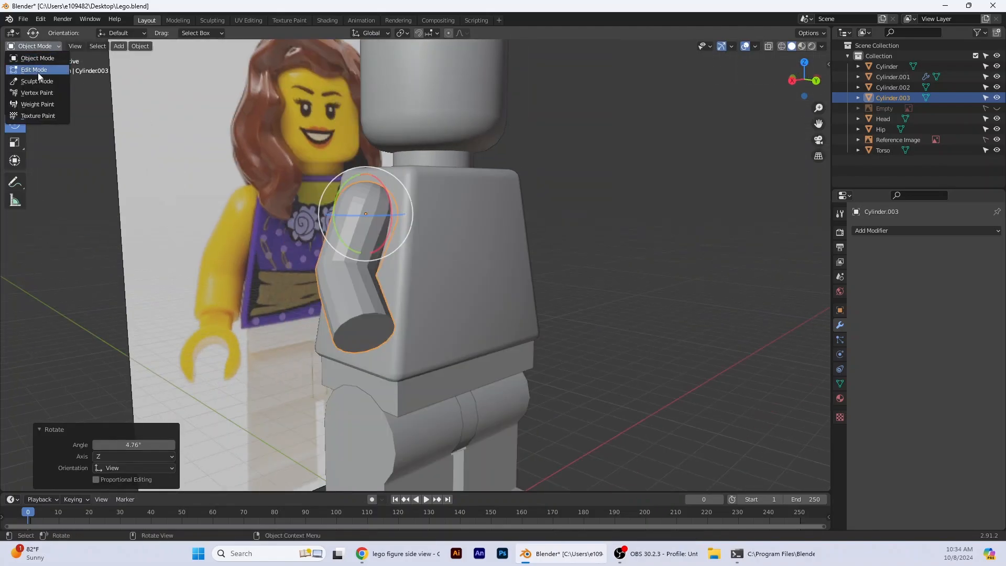
left_click(38, 71)
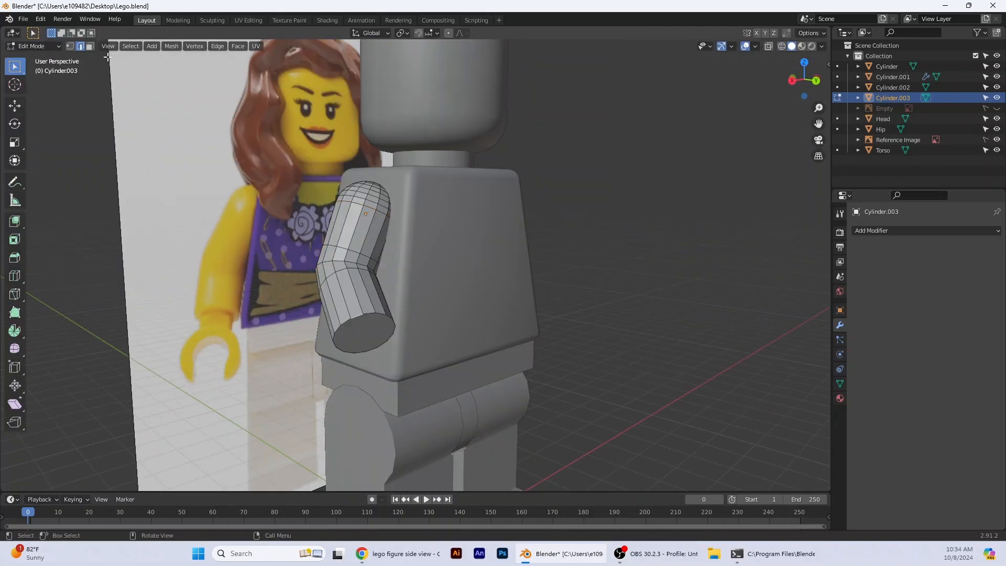
left_click(89, 46)
left_click(367, 336)
middle_click_drag(438, 329, 456, 333)
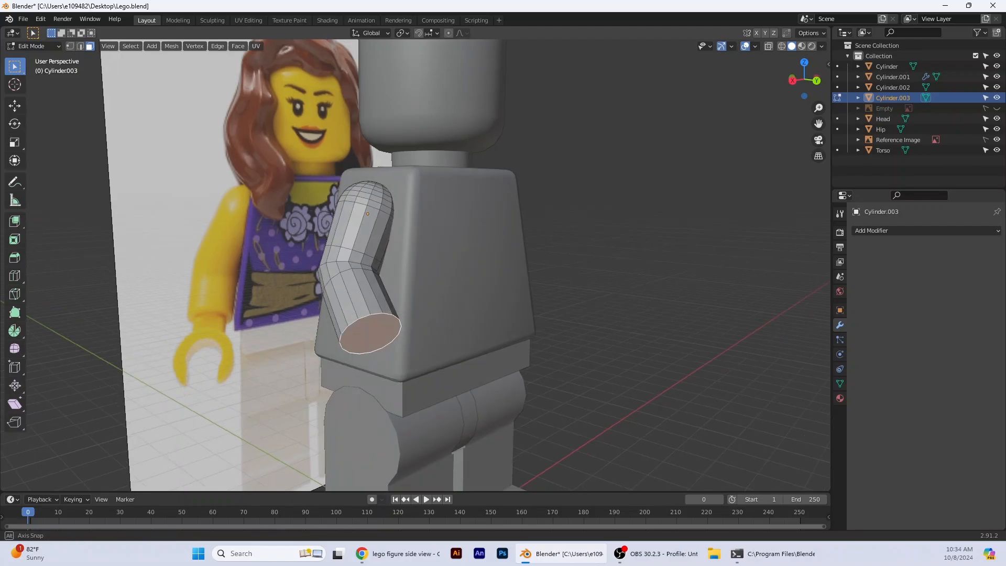
left_click(14, 105)
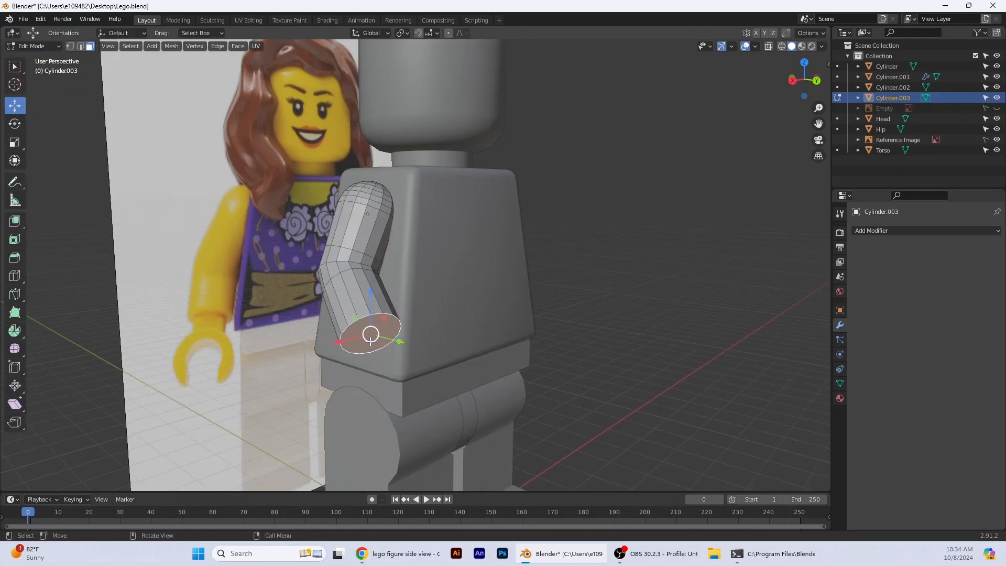
Switch the transform orientation to Local and move the forearm's end face -0.21259 m along local Z to lengthen it
left_click_drag(389, 341, 394, 346)
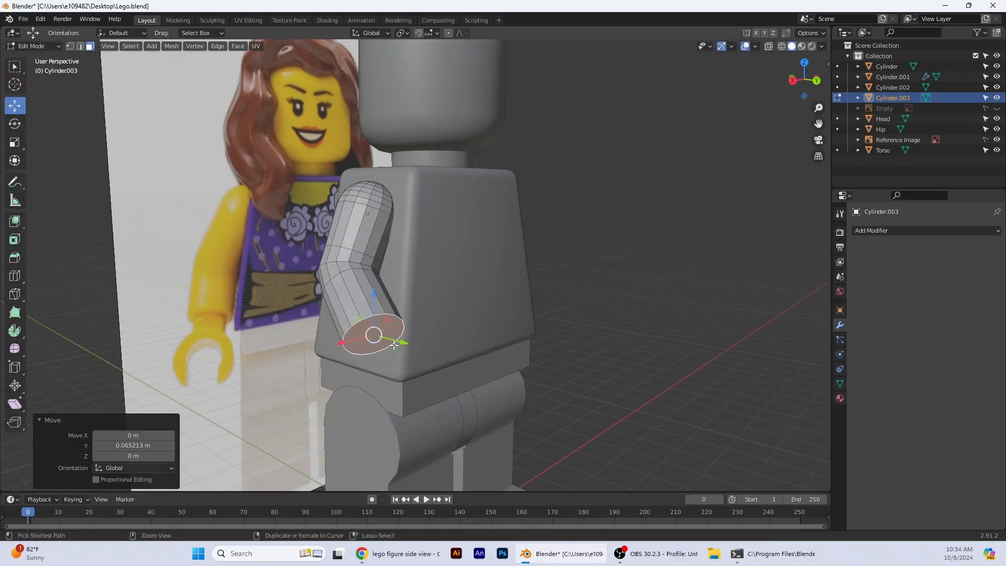
key("ctrl+z")
left_click(371, 33)
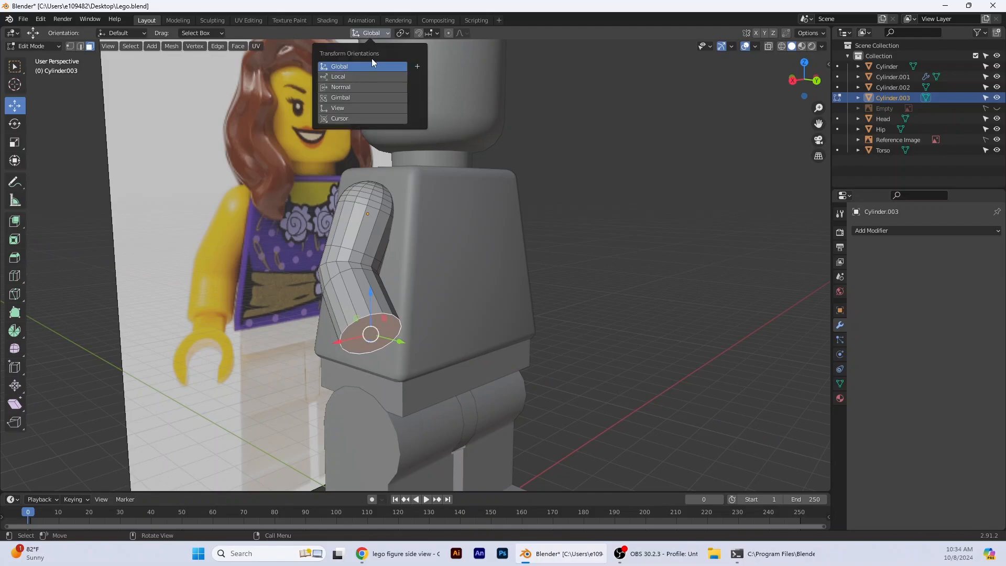
left_click_drag(360, 304, 364, 315)
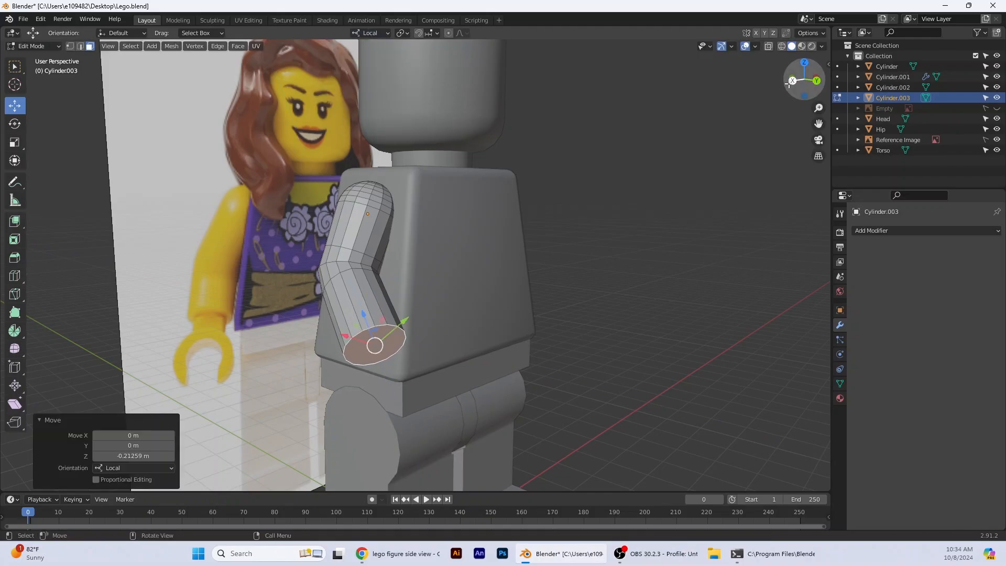
left_click(792, 80)
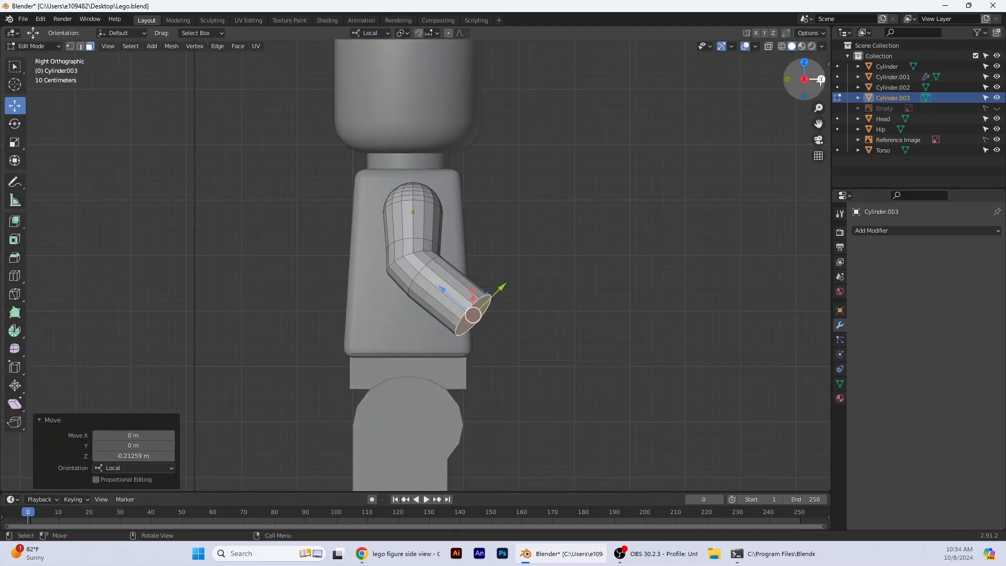
left_click(818, 79)
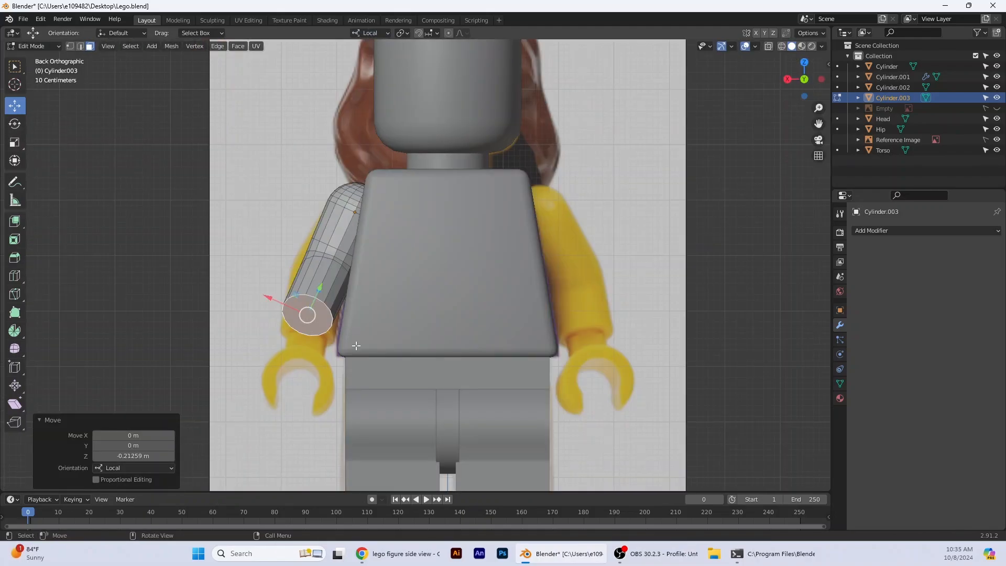
Move the forearm's end face 0.093454 m along local X, away from the torso
middle_click_drag(368, 341, 414, 364)
left_click_drag(308, 332, 303, 329)
middle_click_drag(303, 329, 270, 326)
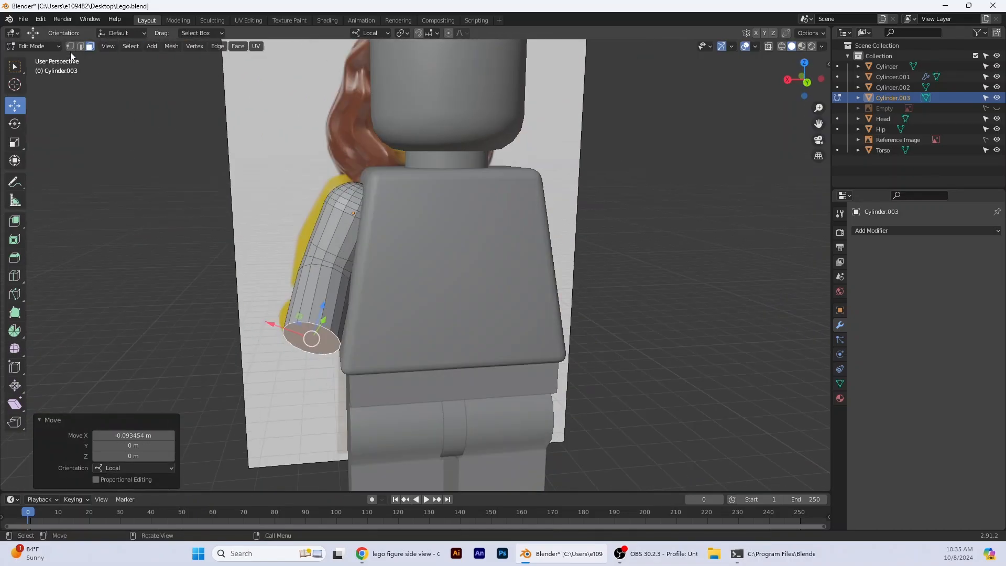
Select the edge loop at the elbow and shift it slightly outward from the torso
left_click(80, 46)
left_click(322, 250, "alt")
left_click_drag(300, 257, 293, 255)
mouse_move(314, 283)
middle_mouse_down()
mouse_move(462, 292)
mouse_move(314, 288)
middle_mouse_up()
Rotate the forearm's end face 8.22° about local Y and move it down and outward against the reference arm
left_click(90, 46)
left_click(311, 338)
left_click(15, 124)
left_click_drag(325, 372, 332, 369)
left_click(806, 82)
left_click(15, 106)
left_click_drag(312, 317, 315, 325)
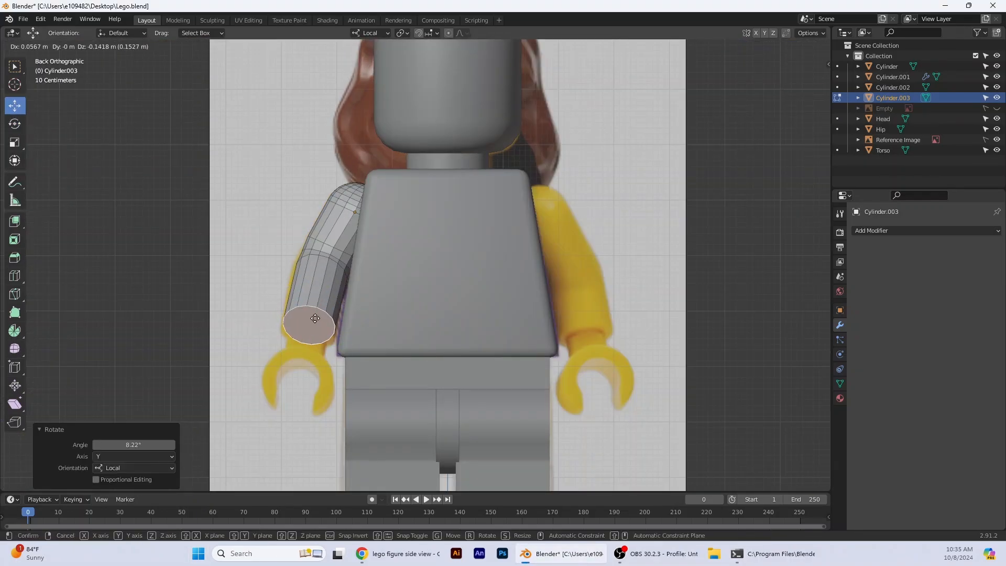
Tilt the forearm's end face with a trackball rotation of 24.1° and -2.29° to face the reference wrist
middle_click_drag(367, 314, 320, 309)
left_click_drag(306, 309, 325, 318)
left_click(798, 82)
left_click(14, 124)
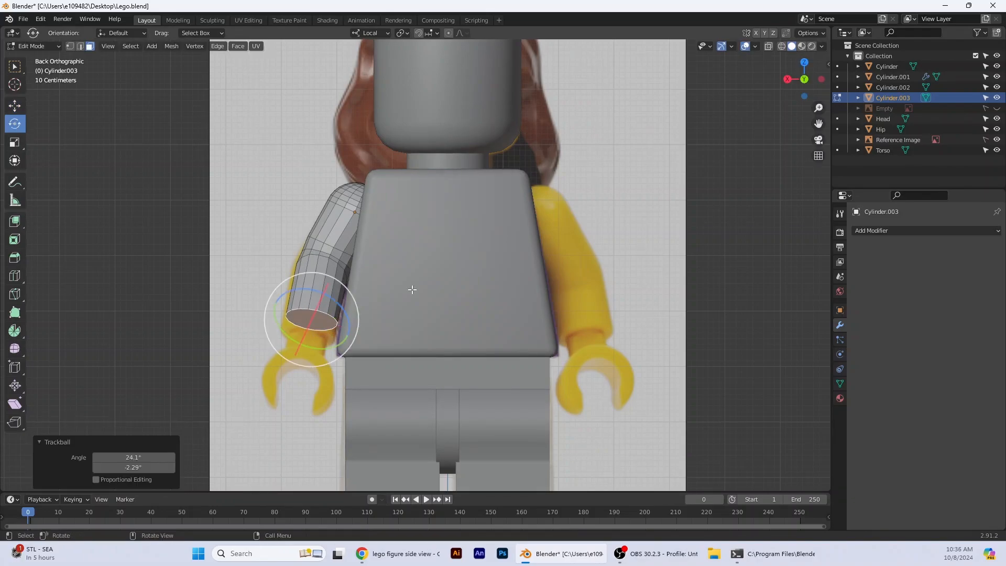
Select the elbow's edge loop and reposition it in the back view to follow the reference arm
middle_click_drag(410, 289, 474, 276)
left_click(80, 47)
left_click(334, 268, "alt")
left_click(812, 81)
left_click(14, 106)
left_click_drag(317, 277, 328, 270)
Rotate the edge loop below the elbow -6.87° about local X in the side view and raise it slightly
left_click(15, 124)
middle_click_drag(482, 317, 604, 333)
left_click(603, 333)
left_click(807, 83)
left_click(438, 280, "alt")
left_click_drag(472, 290, 473, 284)
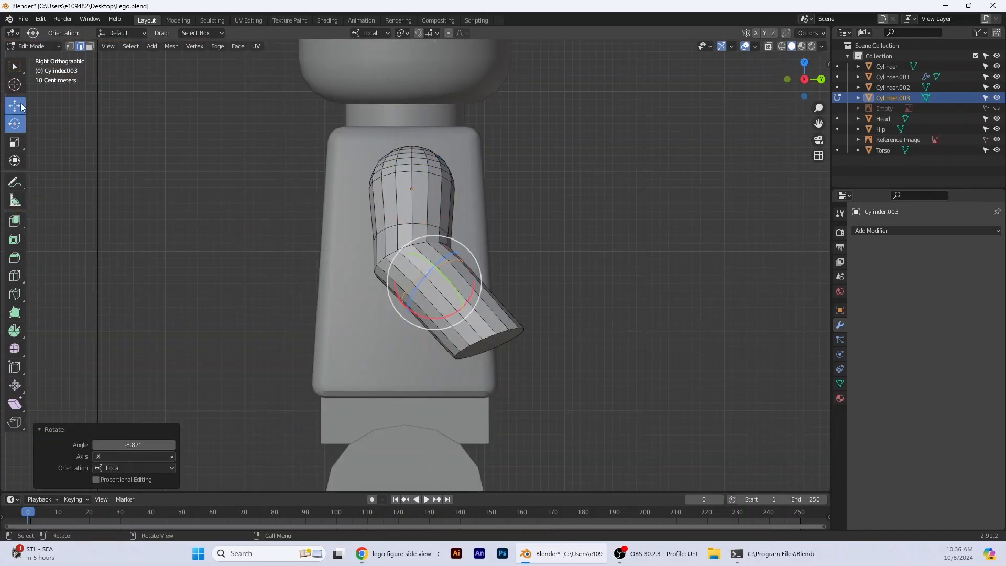
left_click(15, 106)
left_click_drag(433, 245, 434, 239)
Rotate the forearm's end face about its local X axis to refine the wrist angle, and clear the selection
left_click(490, 344)
left_click(15, 124)
left_click_drag(531, 347, 532, 343)
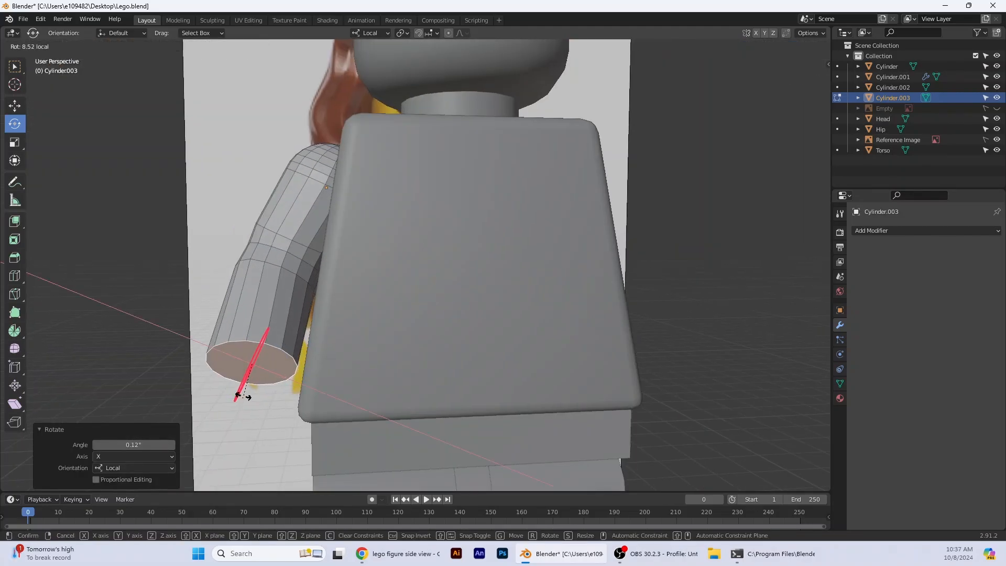
left_click_drag(361, 242, 369, 250)
left_click(14, 124)
left_click_drag(381, 203, 381, 198)
left_click(688, 311)
scroll(688, 312, "down", 3)
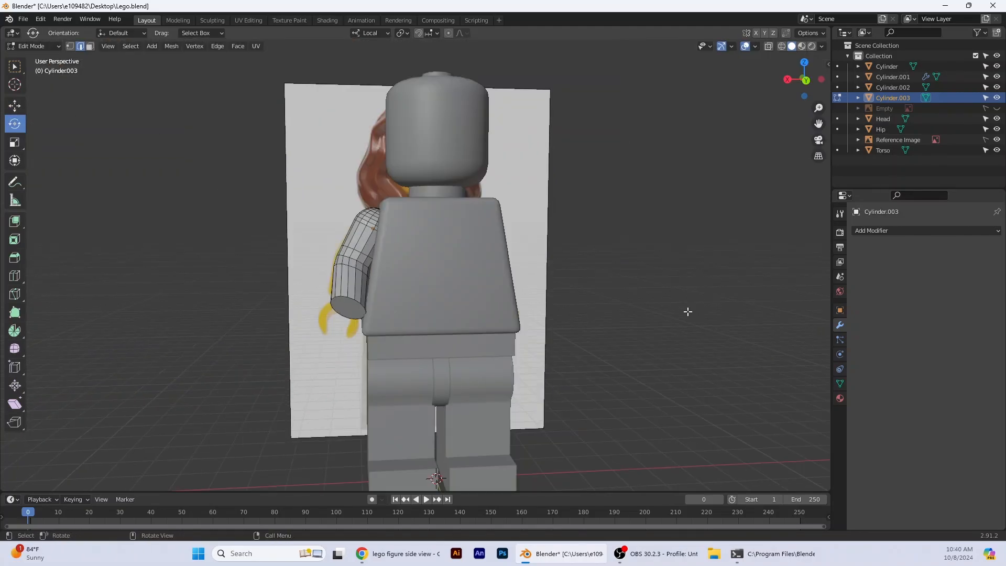
Select the whole arm mesh and move it 0.037621 m along local X
left_click_drag(338, 340, 335, 333)
scroll(400, 285, "up", 3)
key("a")
left_click(15, 106)
left_click_drag(266, 186, 258, 183)
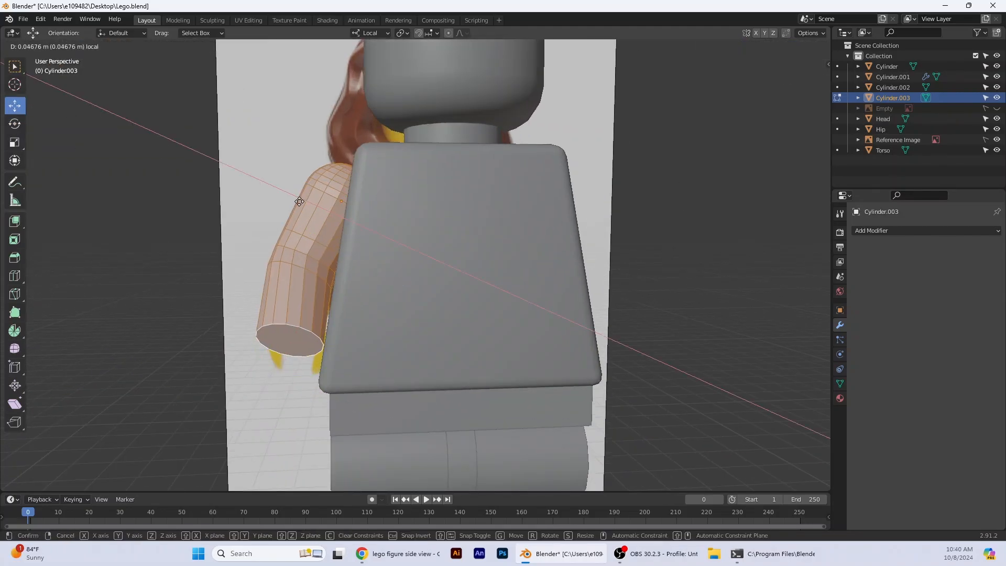
middle_click_drag(404, 352, 599, 242)
middle_click_drag(340, 348, 451, 346)
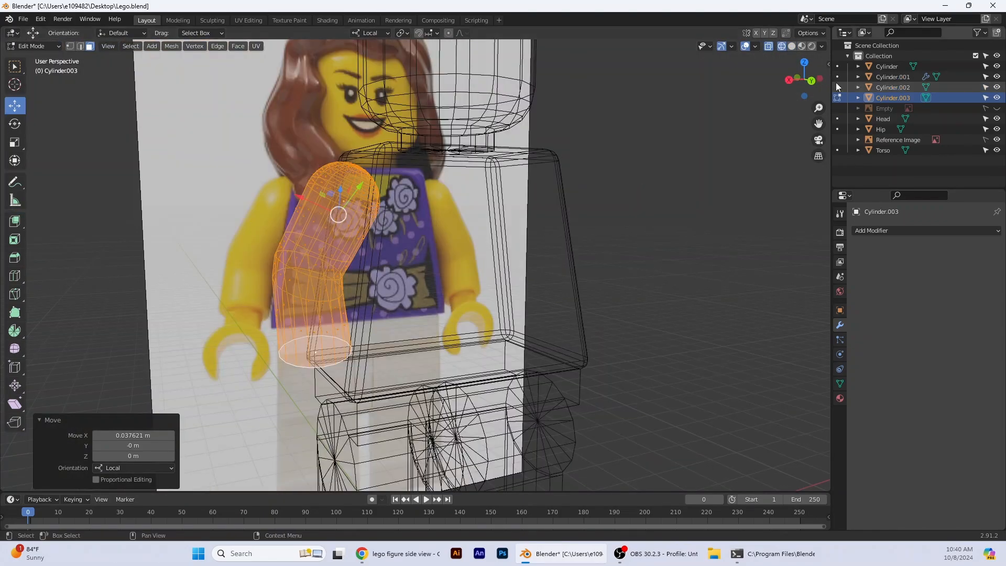
Return to solid shading and move the forearm's end face -0.18533 m along local Y
left_click(817, 78)
left_click(727, 233)
left_click(791, 47)
left_click(302, 331)
middle_click_drag(309, 331, 414, 267)
left_click_drag(414, 267, 408, 273)
middle_click_drag(450, 298, 390, 337)
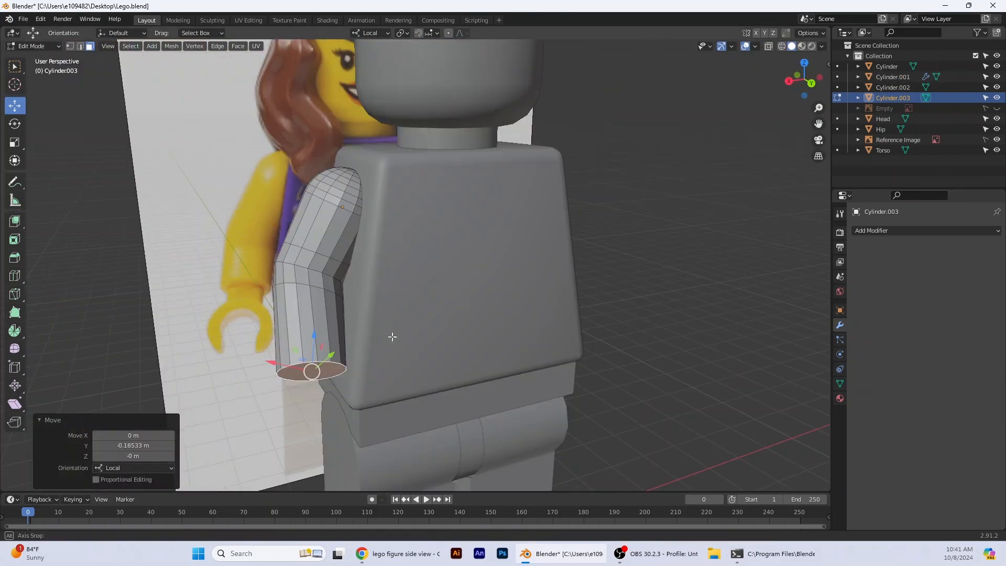
Rotate the edge loop below the elbow and shift it to smooth the forearm's bend
left_click(80, 47)
left_click(294, 278, "alt")
left_click(15, 124)
left_click_drag(346, 287, 372, 305)
middle_click_drag(372, 306, 472, 301)
left_click(14, 106)
left_click_drag(425, 274, 364, 267)
Adjust the upper elbow edge loop in the side view and rotate it slightly using the Global transform orientation
left_click(800, 81)
left_click(408, 235, "alt")
left_click_drag(443, 236, 450, 219)
left_click(15, 123)
left_click(371, 33)
left_click(362, 66)
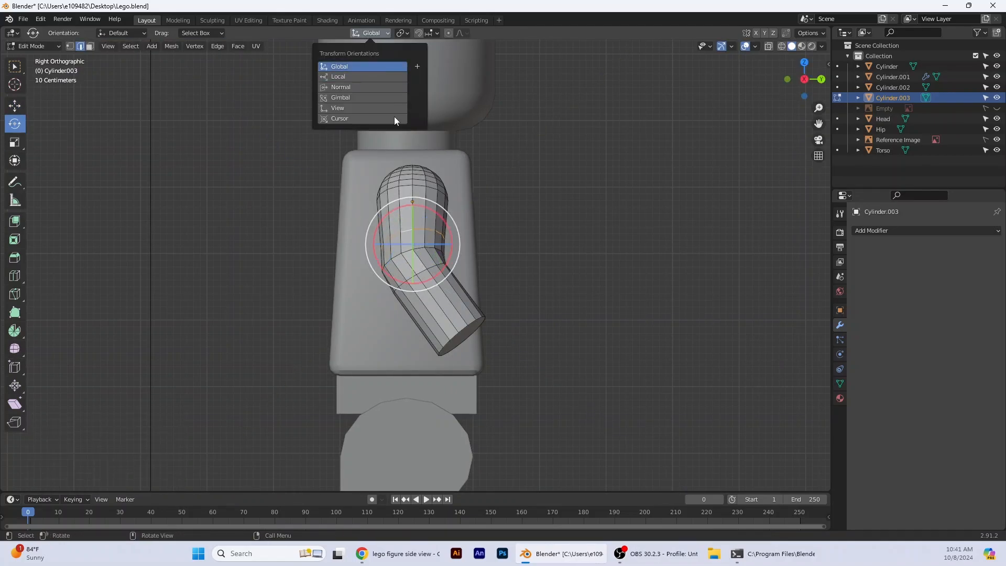
middle_click_drag(496, 246, 426, 254)
left_click_drag(399, 239, 401, 241)
Move the forearm's end face slightly outward along global X to line up with the reference wrist
left_click(819, 82)
left_click(325, 339, "alt")
left_click(15, 105)
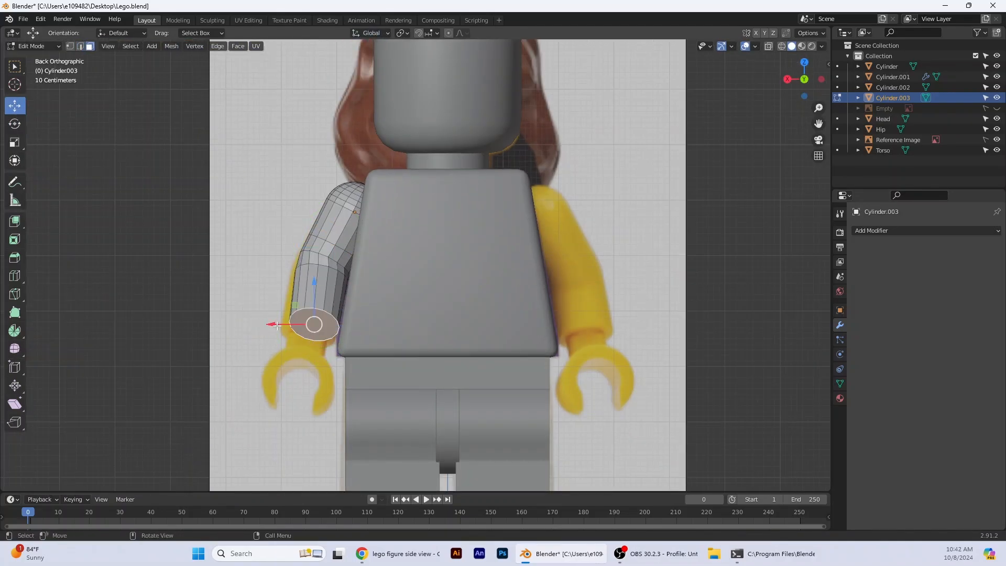
left_click_drag(272, 324, 266, 324)
Select the elbow's edge loop and nudge it outward in the back view to match the reference arm's bend
left_click(313, 264, "alt")
left_click(304, 253, "alt")
left_click_drag(279, 275, 272, 264)
Return to object mode and apply Shade Smooth to the arm
left_click(52, 47)
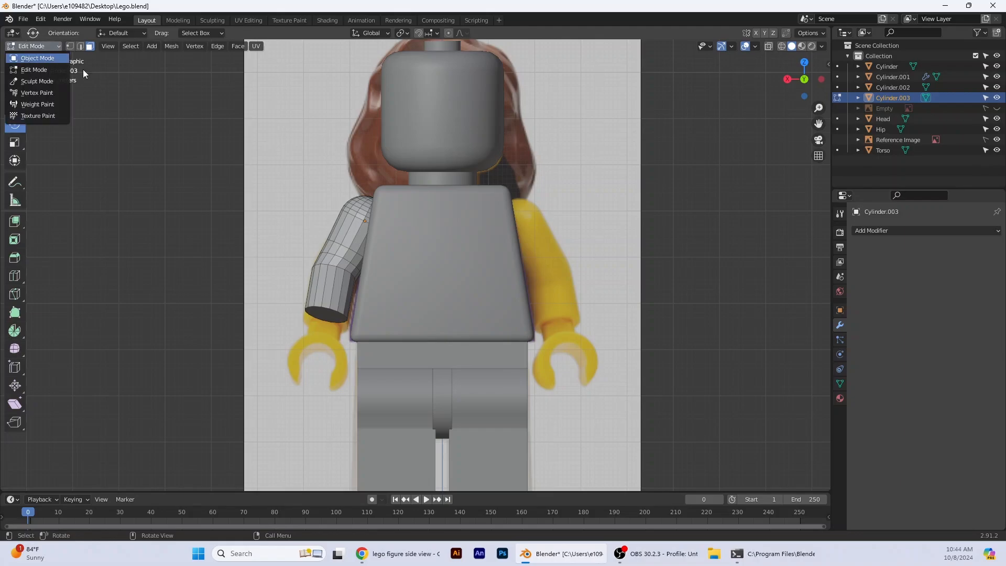
left_click(37, 58)
right_click(323, 287)
left_click(326, 285)
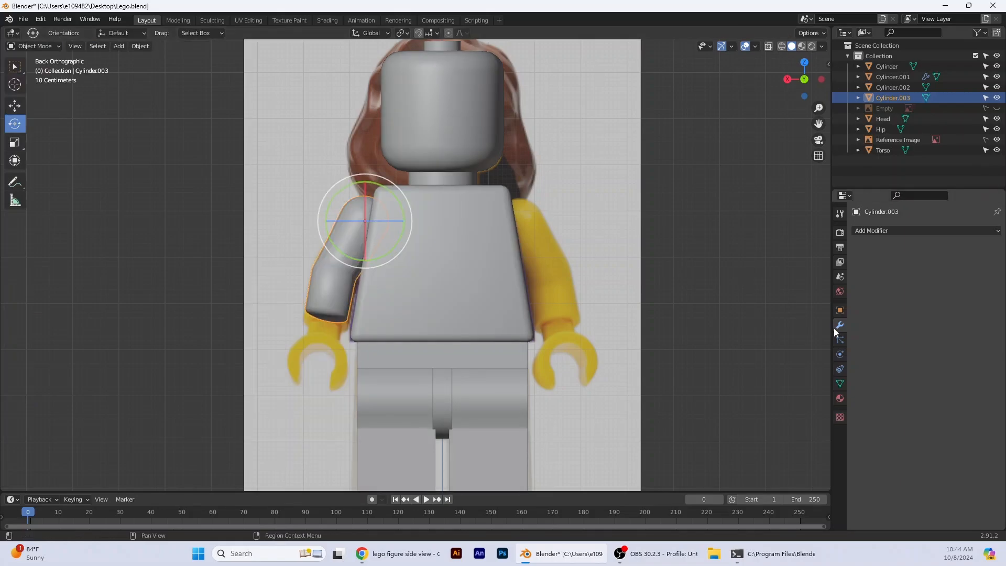
Enable Auto Smooth in the arm mesh's normals settings
left_click(841, 355)
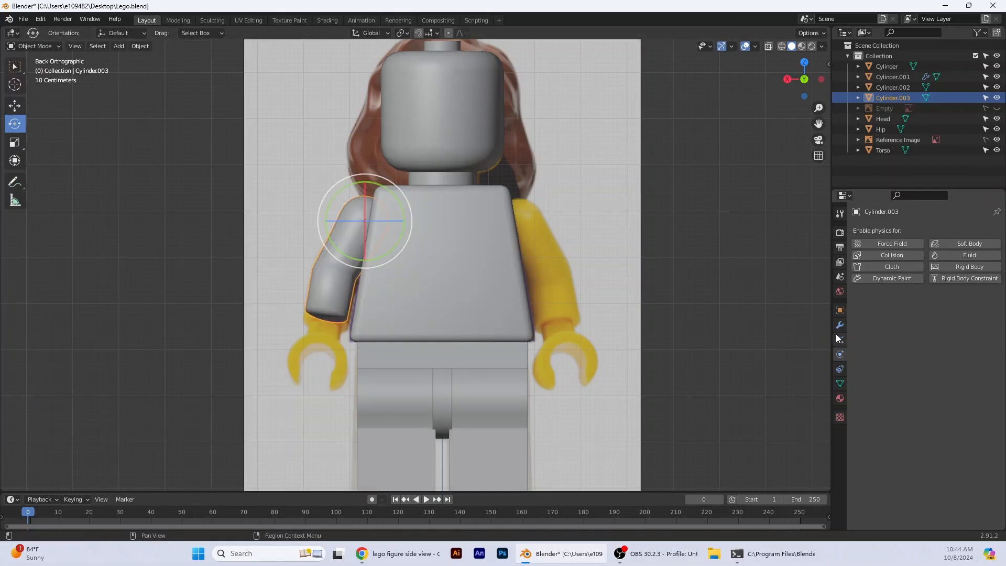
left_click(842, 340)
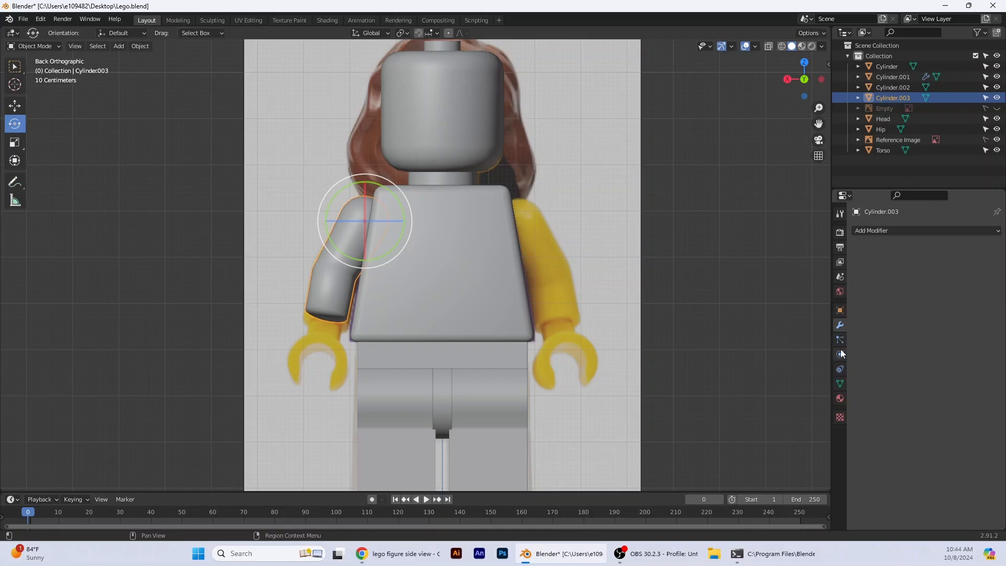
left_click(841, 355)
left_click(841, 368)
left_click(840, 383)
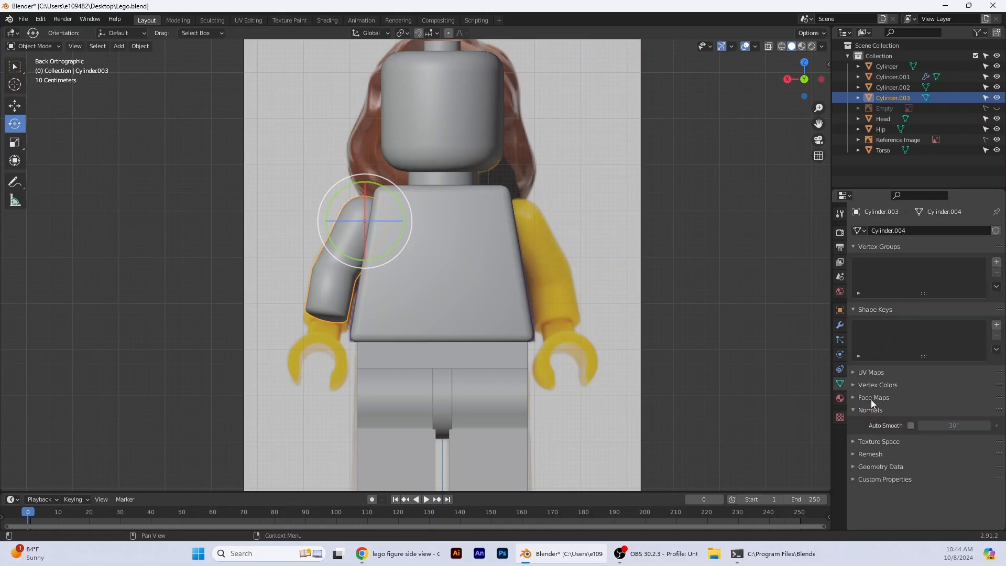
left_click(911, 426)
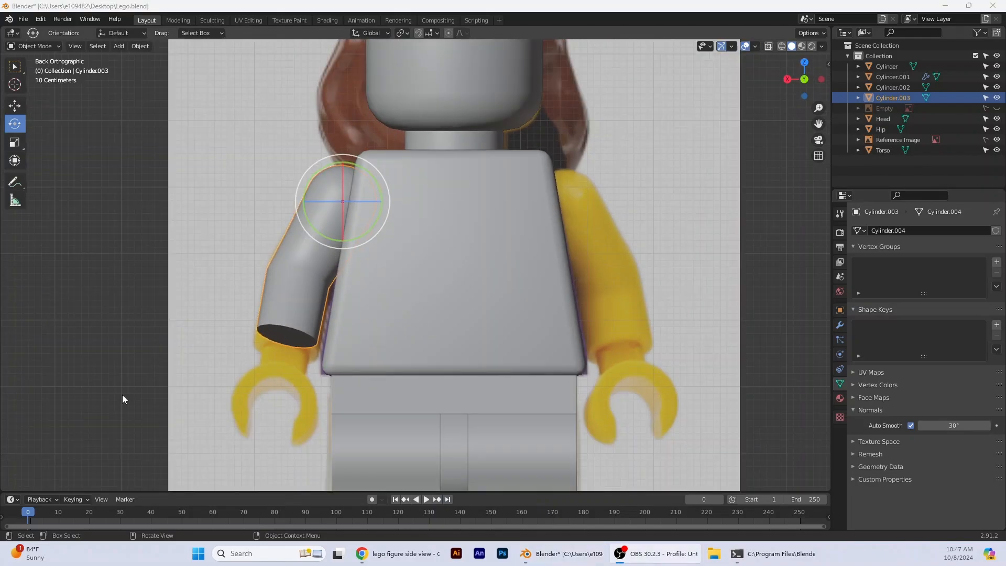
Add a 16-vertex mesh cylinder and raise it about 3.37 m along global Z to the height of the reference hands
left_click(119, 46)
mouse_move(147, 61)
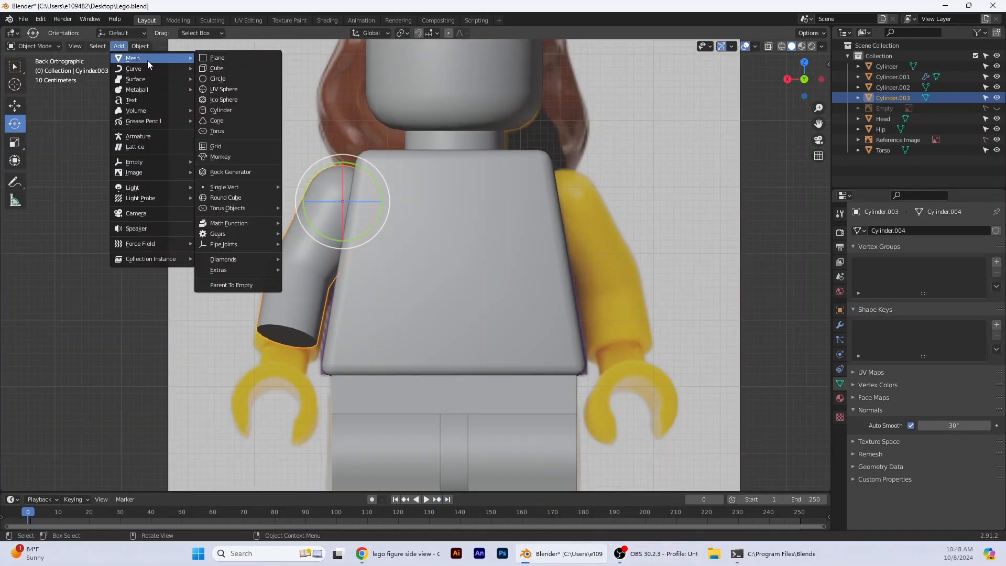
left_click(229, 110)
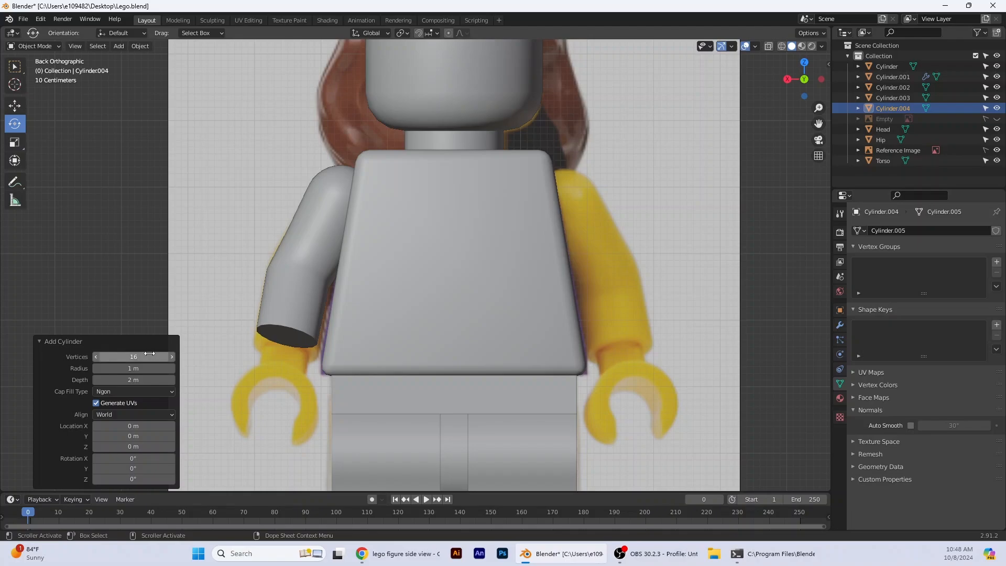
scroll(434, 406, "down", 5)
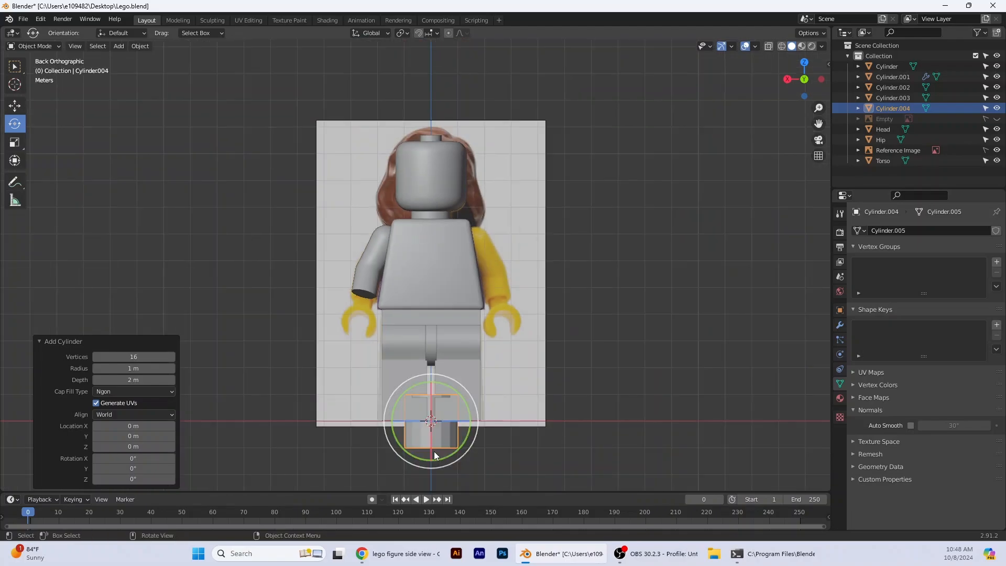
left_click(19, 107)
left_click_drag(428, 401, 414, 331)
Move the cylinder along global X until it sits over the reference hand below the modeled arm
key("g")
key("x")
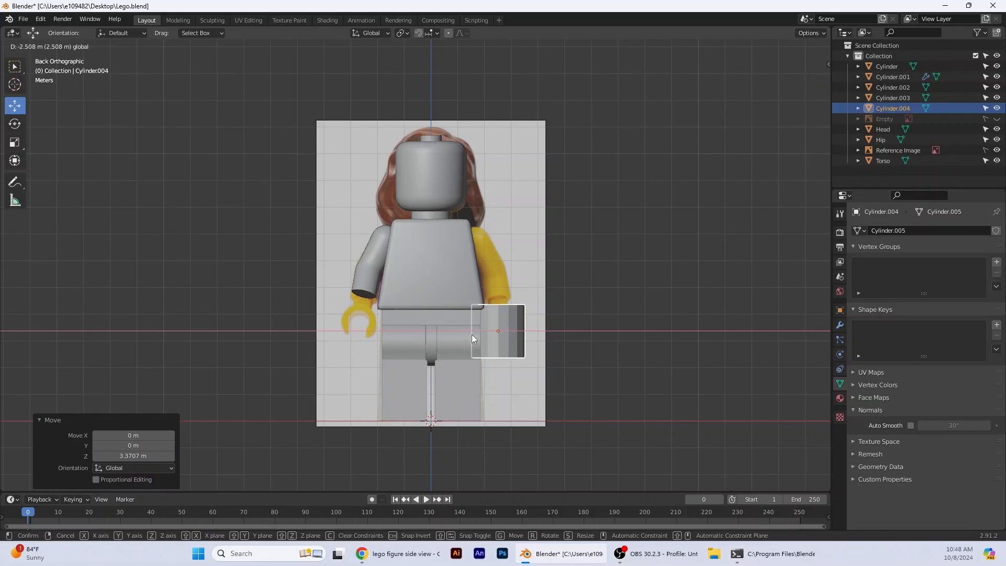
left_click(478, 334)
scroll(567, 406, "up", 4)
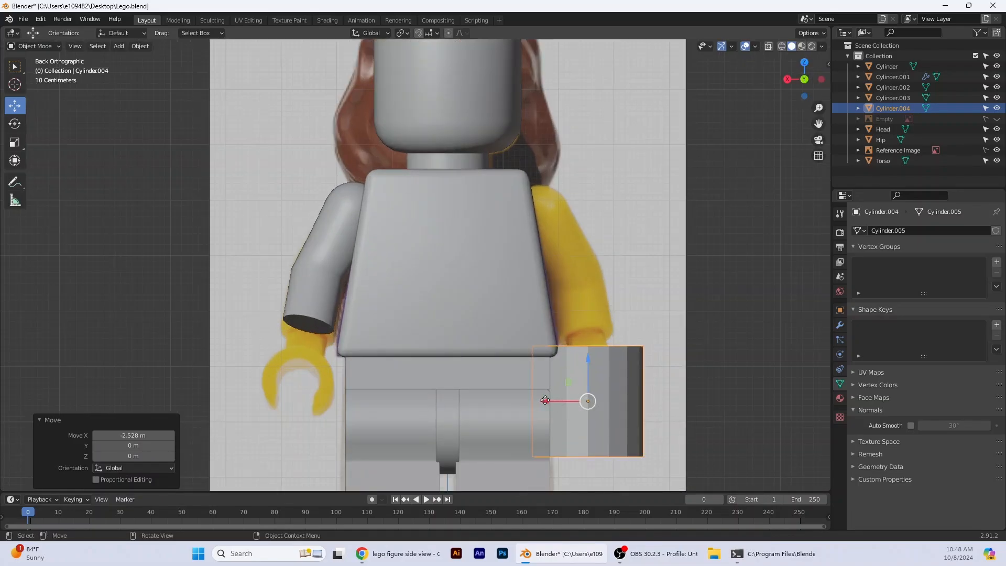
left_click_drag(545, 400, 259, 397)
Scale the cylinder uniformly to about 0.636 and shift it up and slightly outward to center it on the reference hand
left_click(17, 142)
left_click_drag(327, 434, 317, 423)
left_click(15, 106)
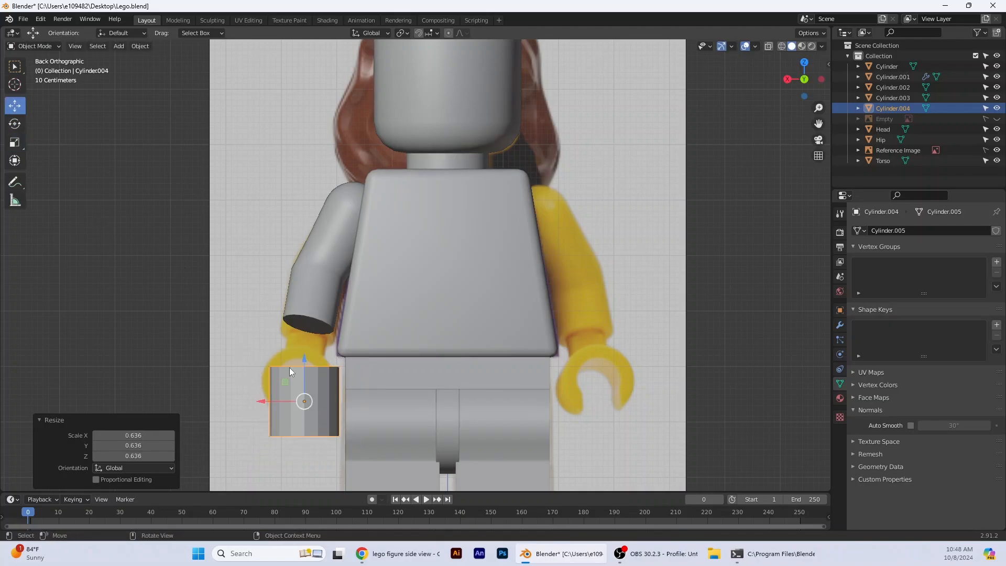
left_click_drag(289, 372, 282, 352)
Enlarge the cylinder uniformly by a factor of about 1.044 to match the reference hand's width and switch it to Edit Mode
left_click(15, 123)
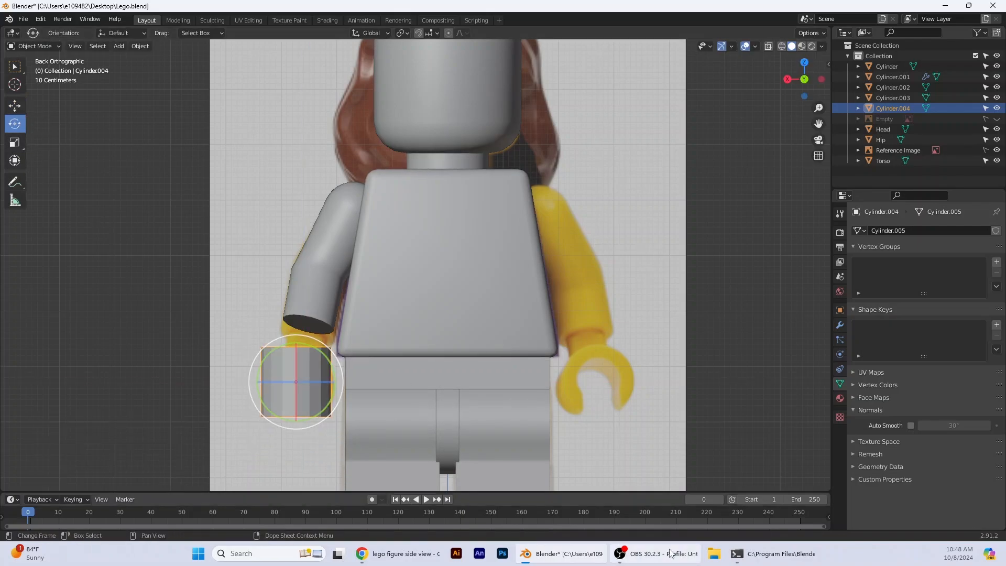
left_click(14, 142)
left_click_drag(329, 414, 332, 417)
left_click(41, 48)
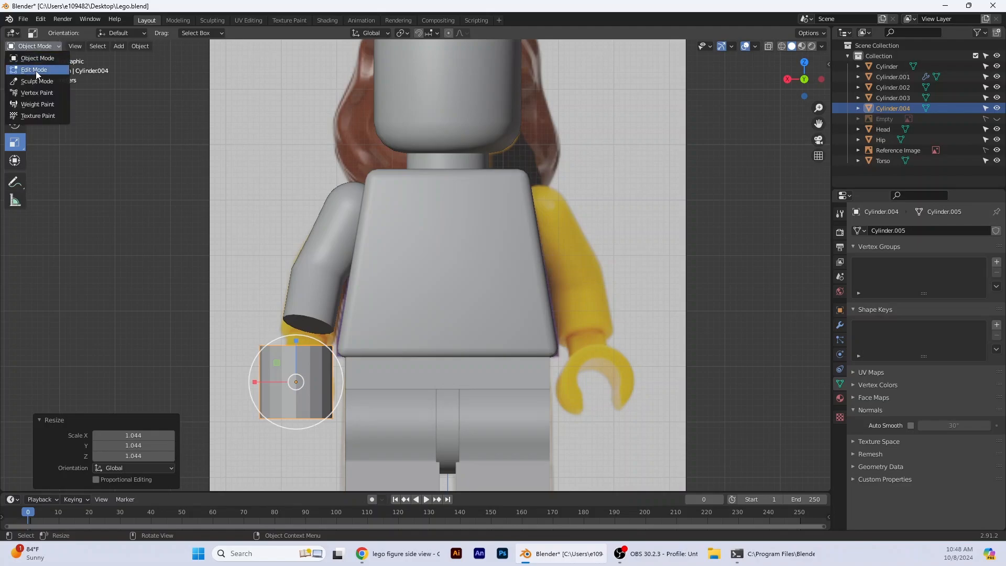
Enter Edit Mode on the hand cylinder and delete its top and bottom cap faces, leaving an open tube
left_click(37, 70)
middle_click_drag(252, 346, 303, 346)
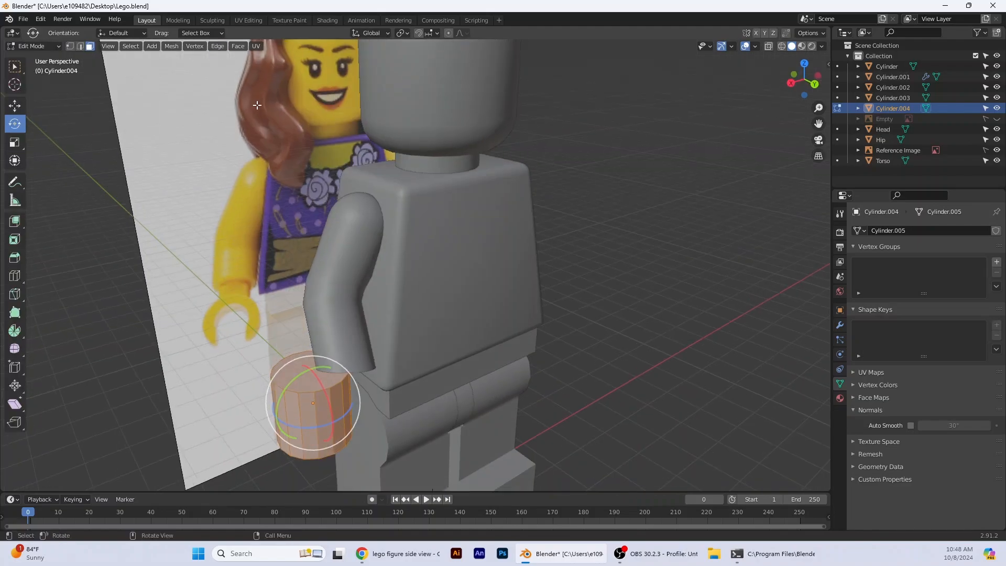
left_click(307, 365)
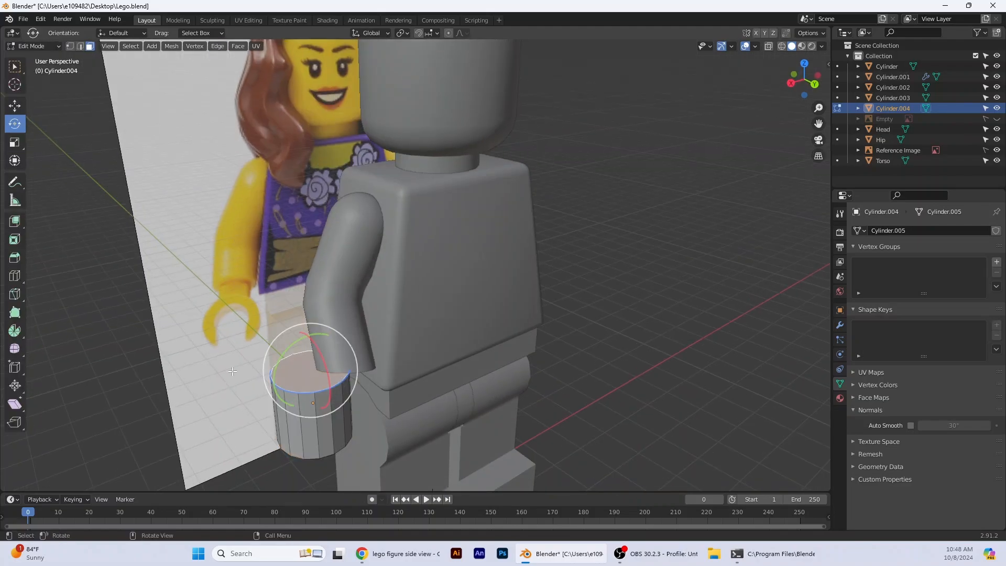
middle_click_drag(233, 371, 284, 294)
key("x")
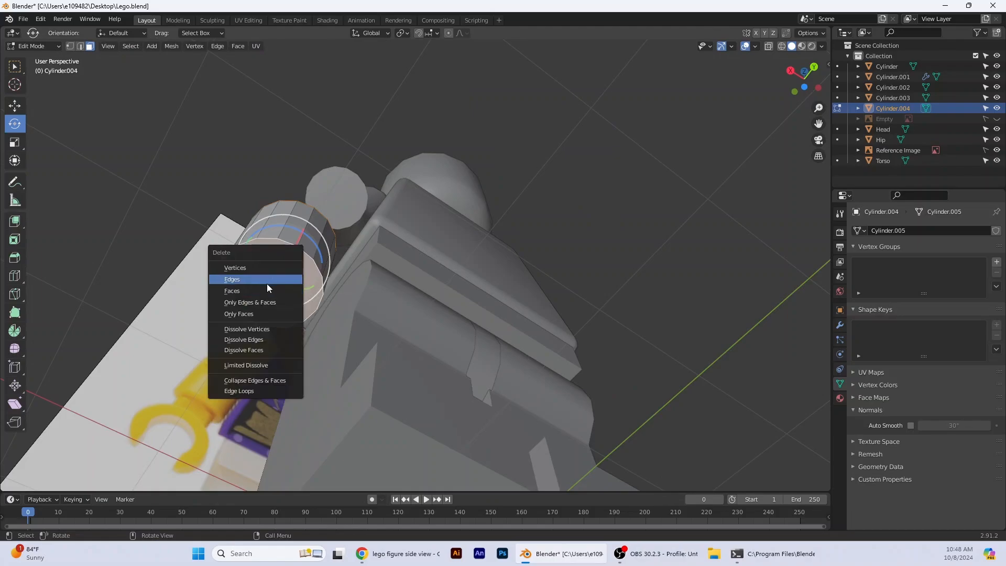
left_click(287, 303)
middle_click_drag(314, 324, 349, 376)
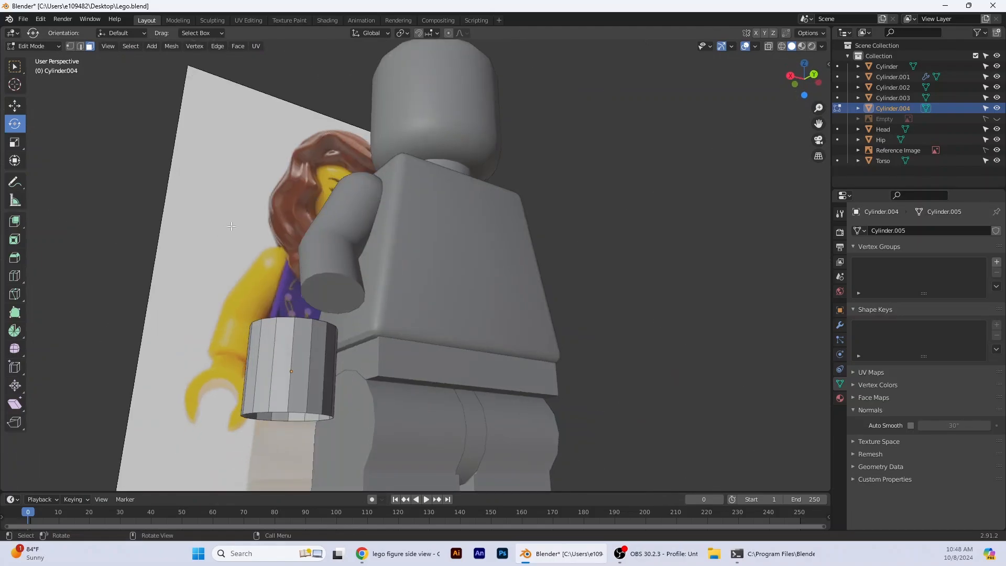
Scale the whole tube to about 0.709 along Z and rotate it 90° about the X axis
key("a")
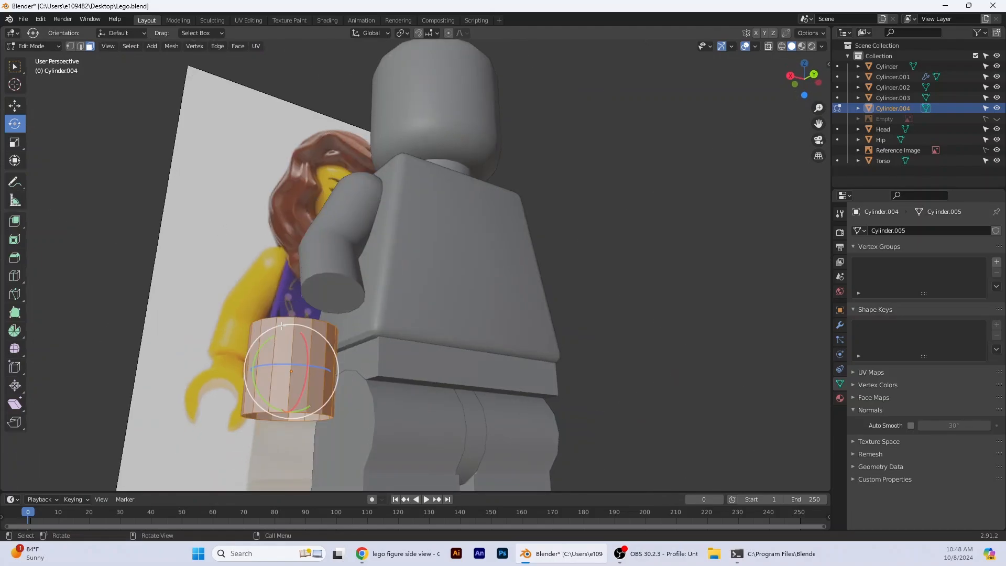
left_click(23, 146)
left_click_drag(300, 328, 297, 344)
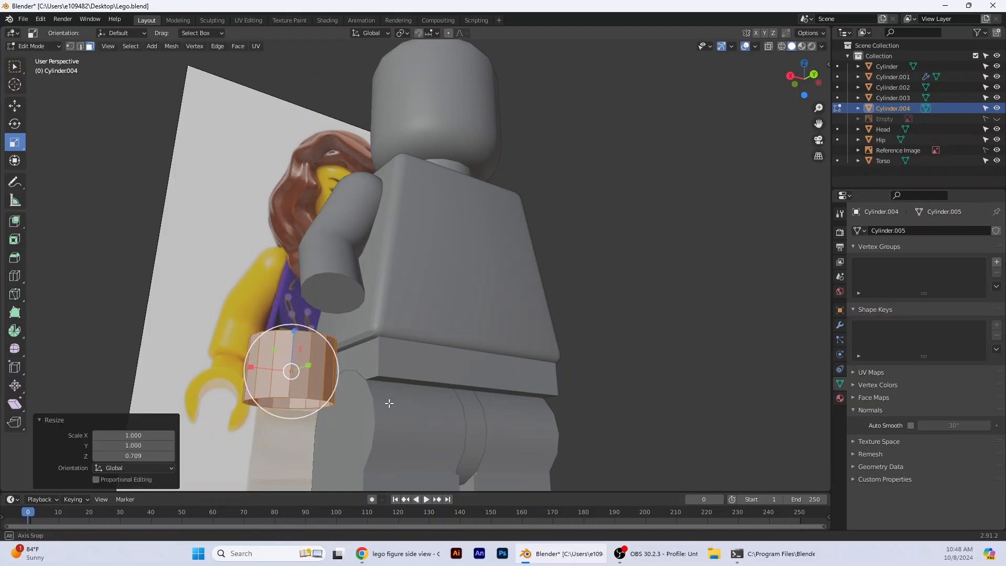
middle_click_drag(389, 403, 414, 419)
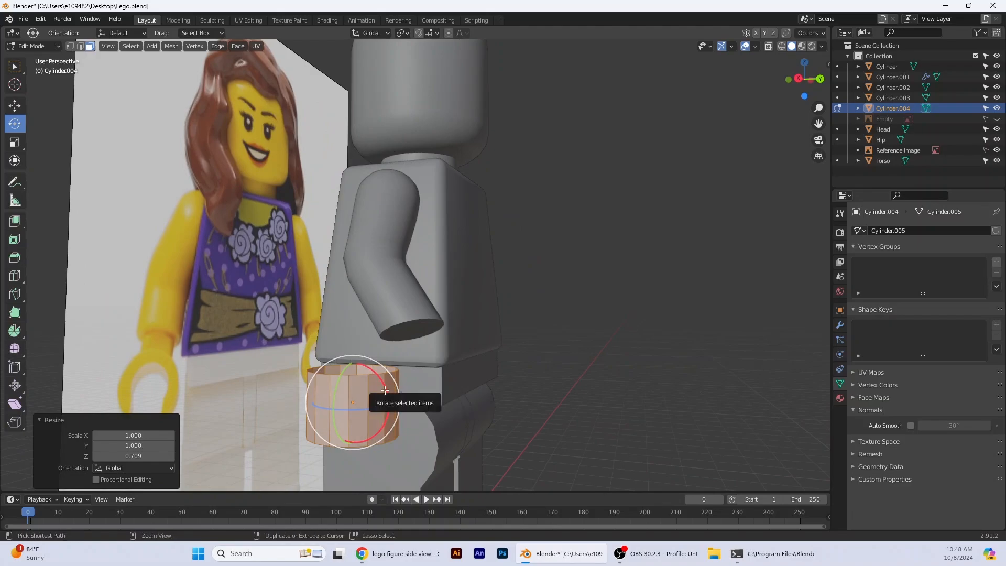
left_click_drag(384, 390, 306, 332)
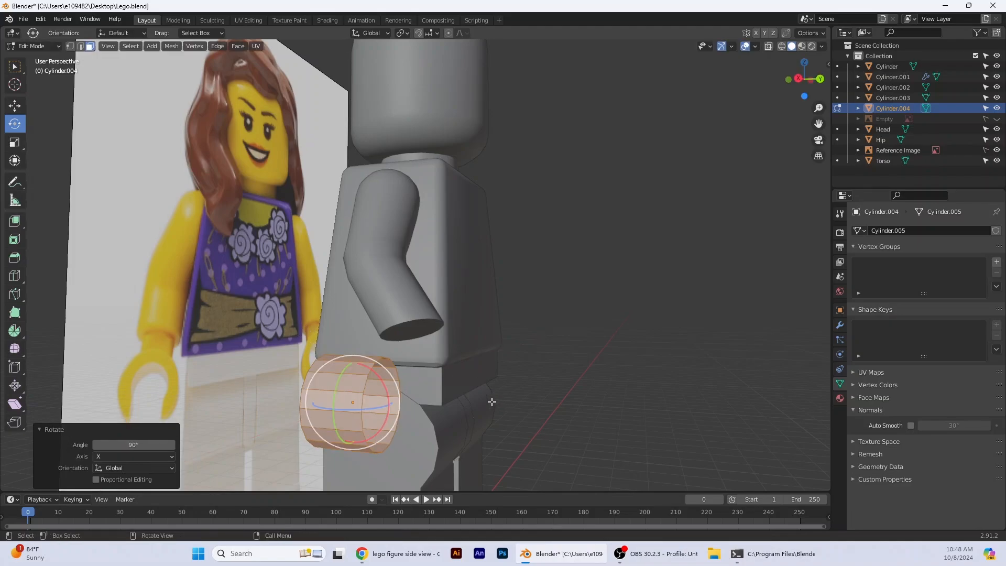
Delete the adjacent faces at the underside of the ring to open it into a C-shaped hand
scroll(500, 406, "down", 2)
middle_click_drag(500, 407, 426, 416)
scroll(427, 416, "up", 5)
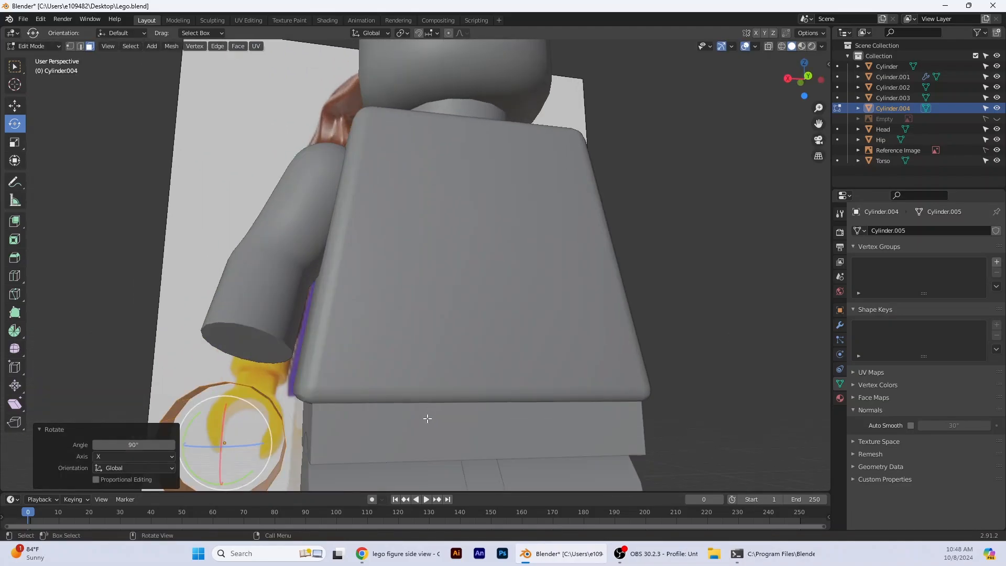
middle_click_drag(520, 313, 356, 412)
left_click(341, 404)
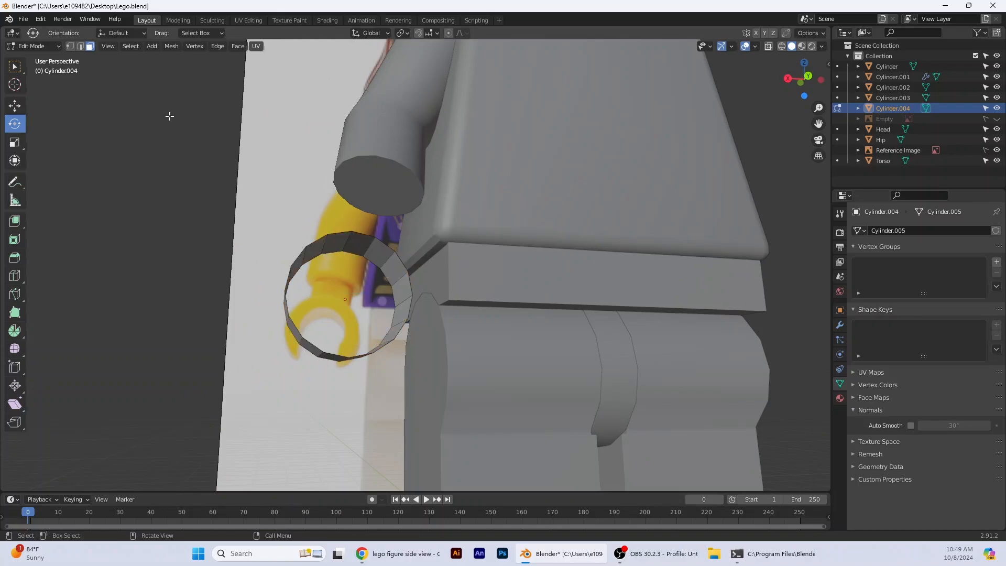
left_click(332, 358)
middle_click_drag(354, 352, 301, 361)
left_click(358, 370, "shift")
left_click(375, 363, "shift")
left_click(318, 365, "shift")
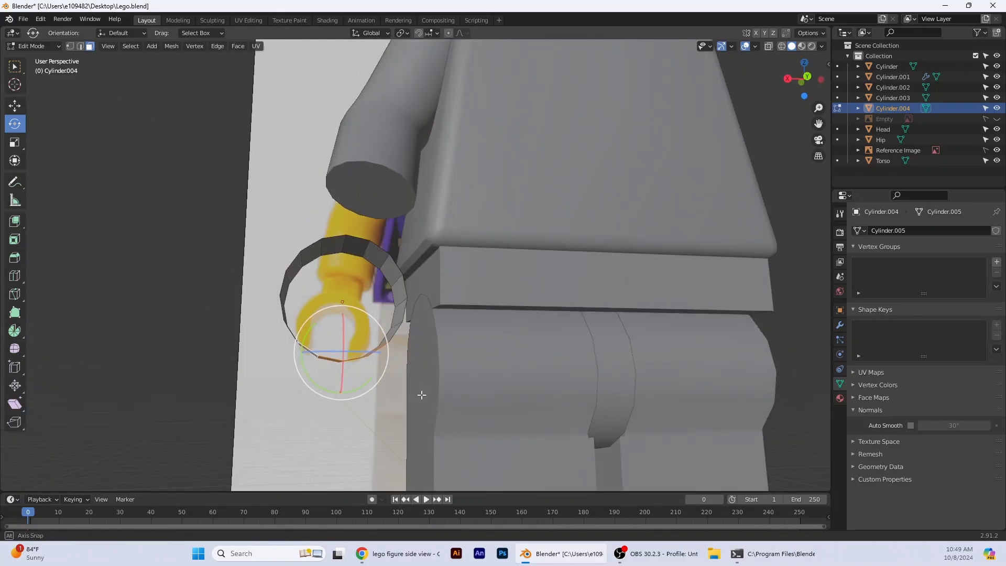
key("x")
left_click(284, 365)
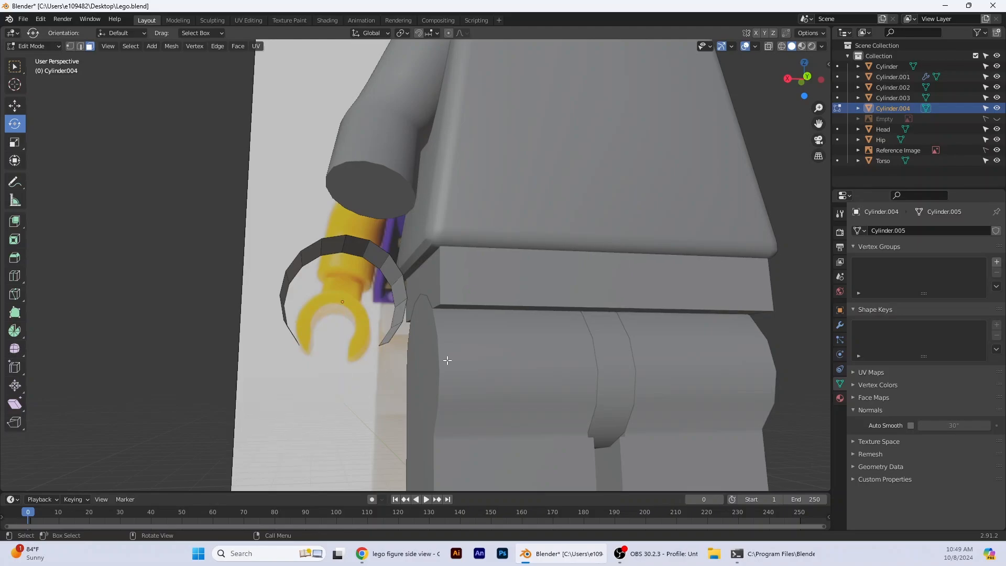
Select the whole C-shaped mesh and move it in the back view to line up with the reference hand
middle_click_drag(447, 360, 524, 341)
left_click(808, 79)
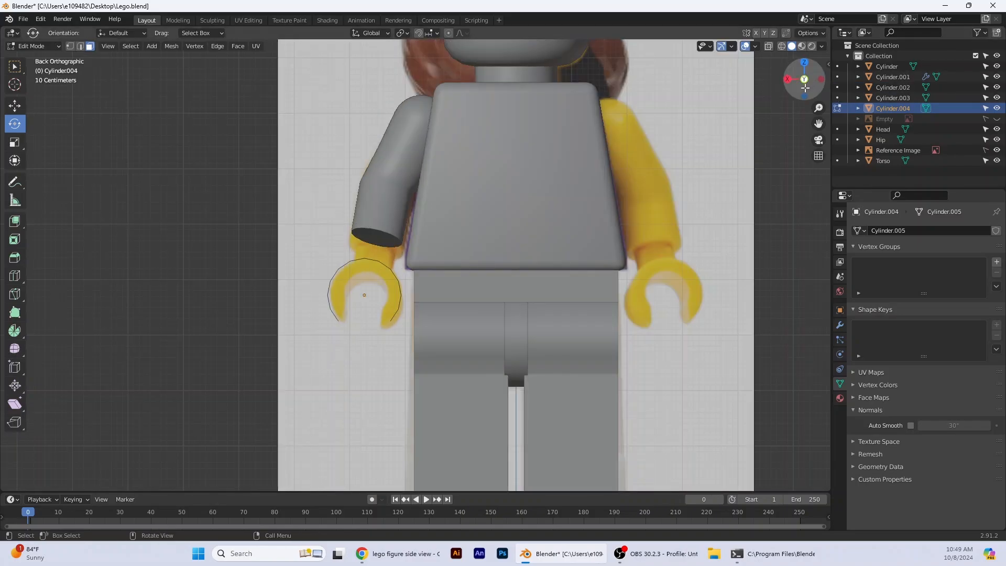
left_click(330, 284, "alt")
left_click(14, 106)
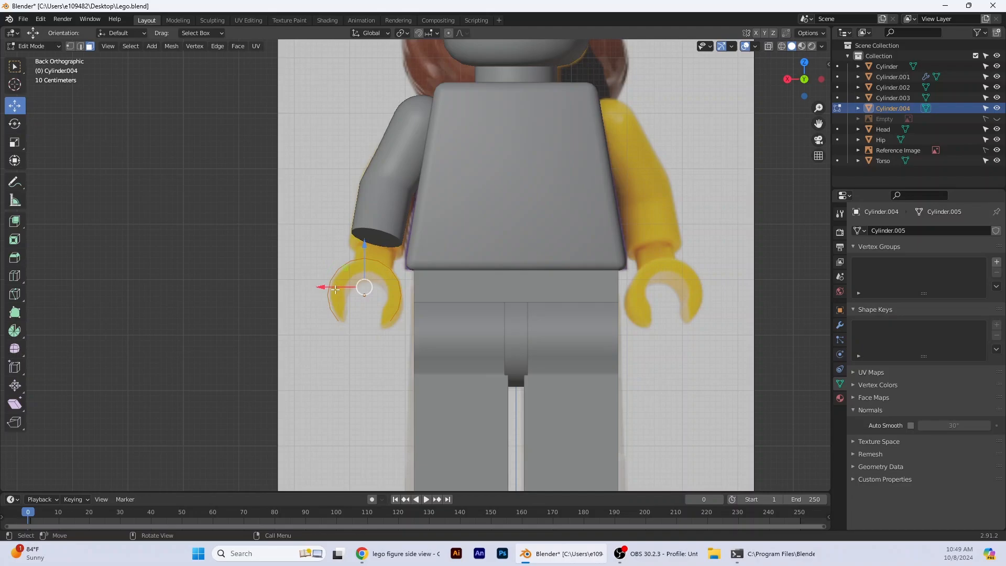
left_click_drag(336, 290, 356, 282)
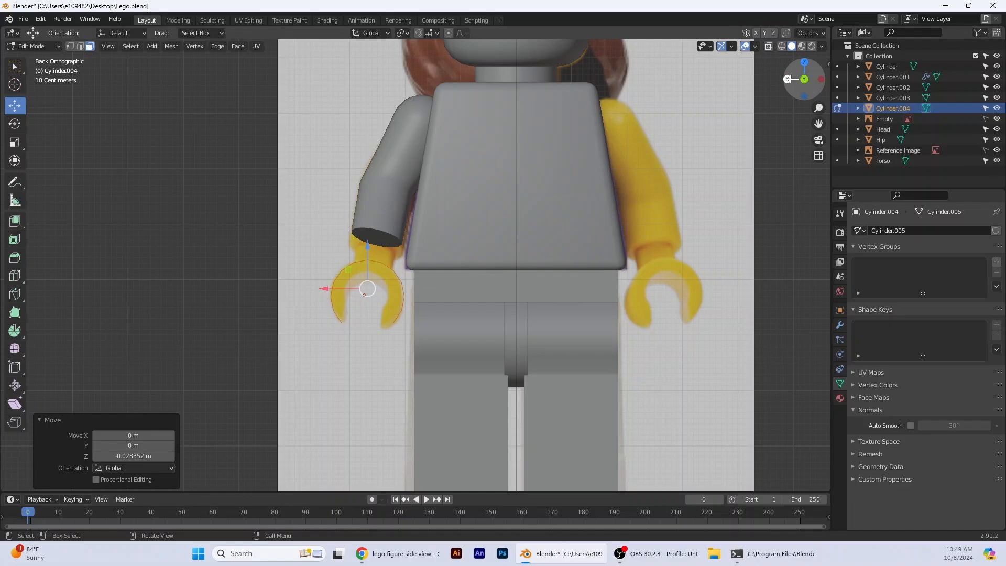
Move the C-shaped hand forward along Y in the right view until it sits in front of the hip, near the reference hand
left_click(788, 79)
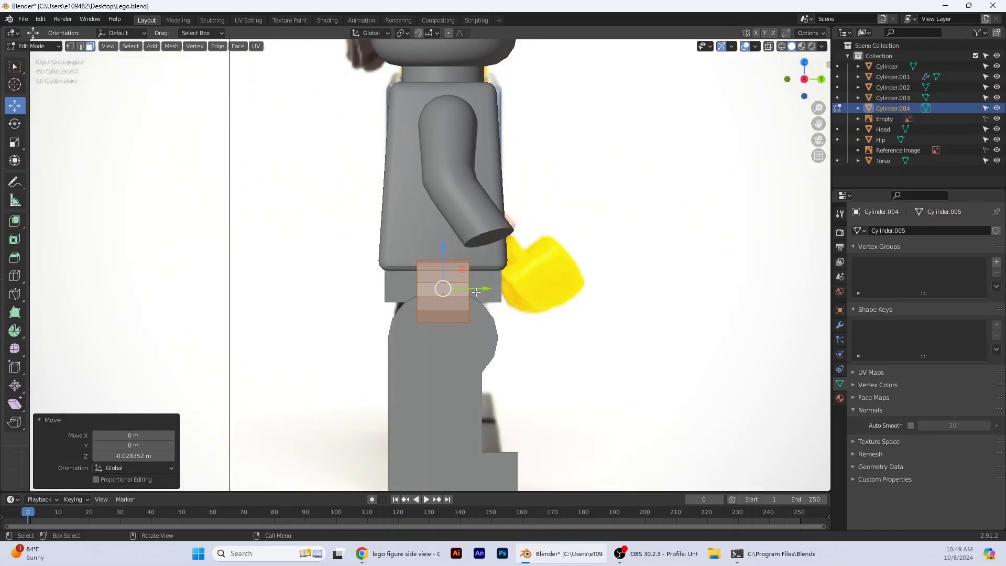
left_click_drag(476, 292, 517, 252)
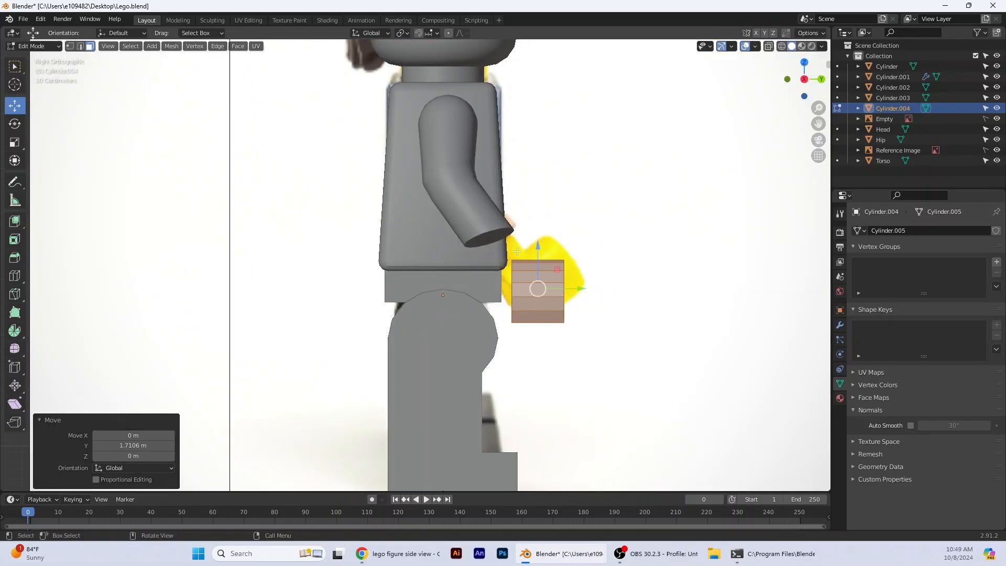
left_click_drag(579, 289, 561, 291)
left_click(549, 291)
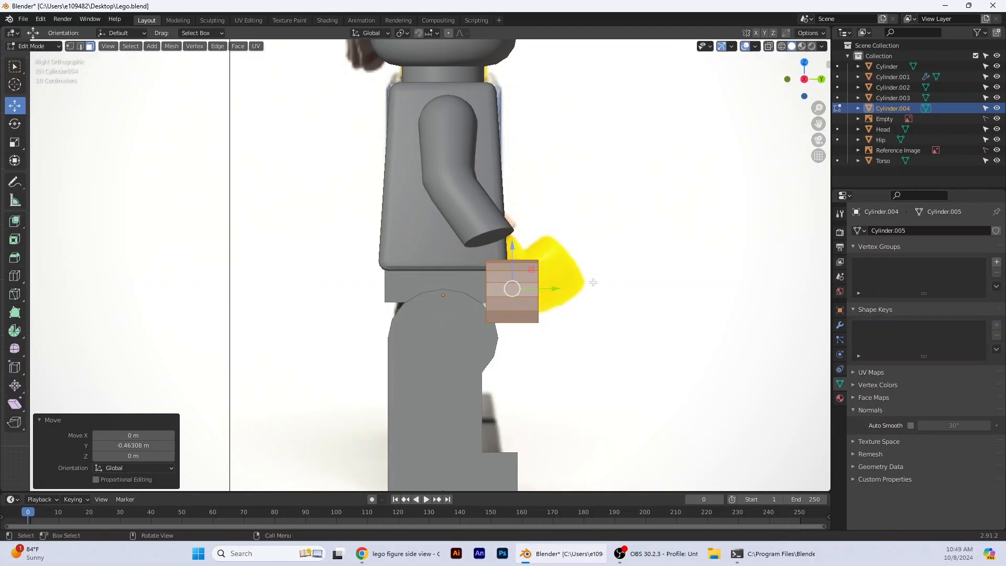
left_click_drag(552, 291, 547, 291)
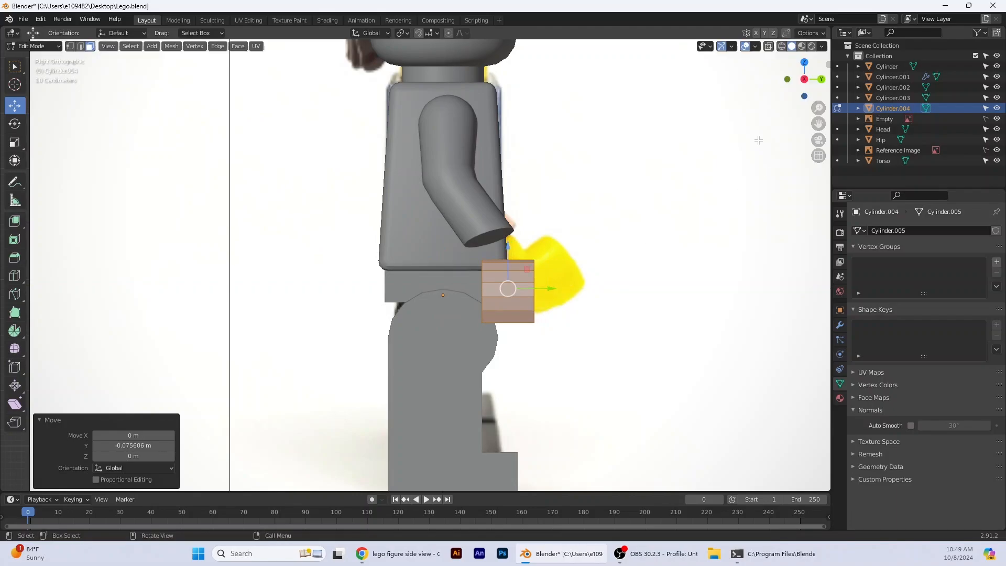
Hide the Empty side-view reference, minimize the LEGO figure image viewer, and switch back to Blender
left_click(805, 79)
middle_click_drag(454, 241, 571, 254)
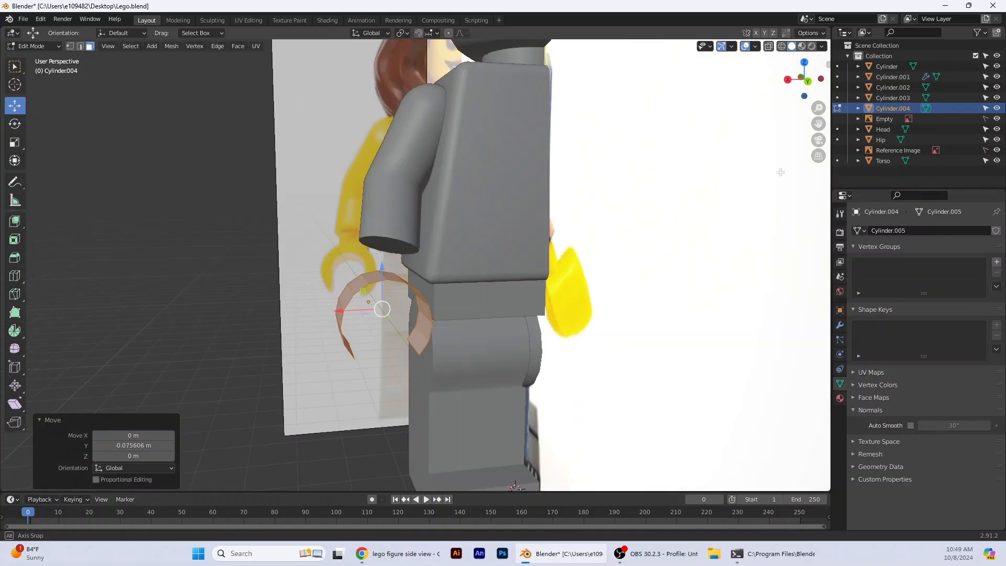
left_click(997, 119)
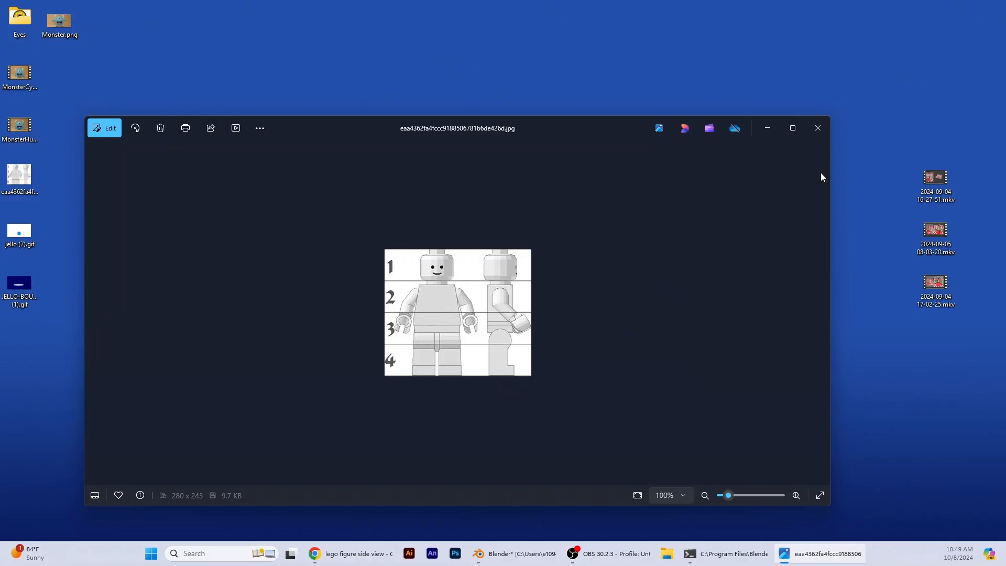
left_click(769, 128)
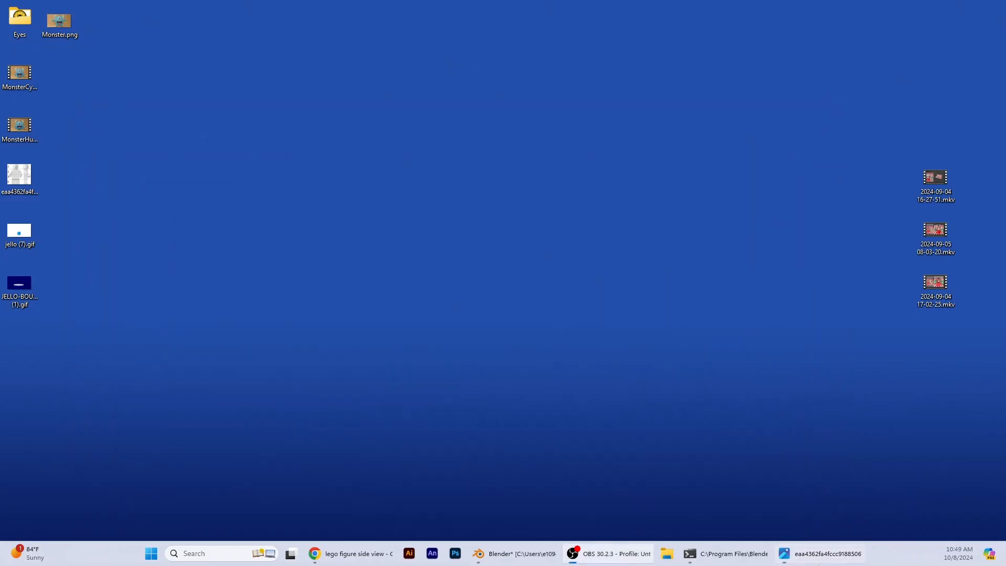
left_click(527, 556)
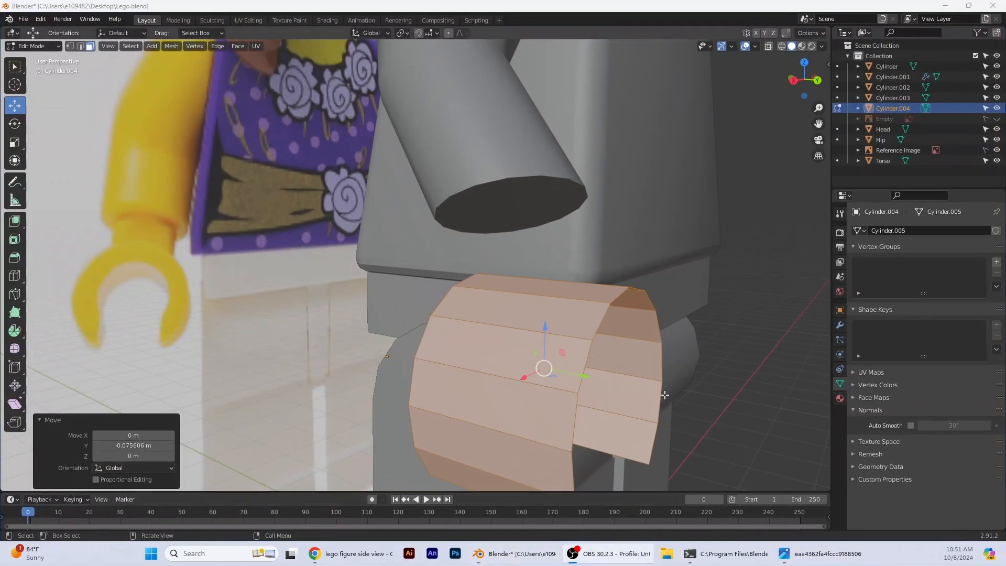
Move the two lower front corner vertices of the hand about -0.179 m along Y with smooth proportional editing, and turn proportional editing off
middle_click_drag(665, 395, 676, 446)
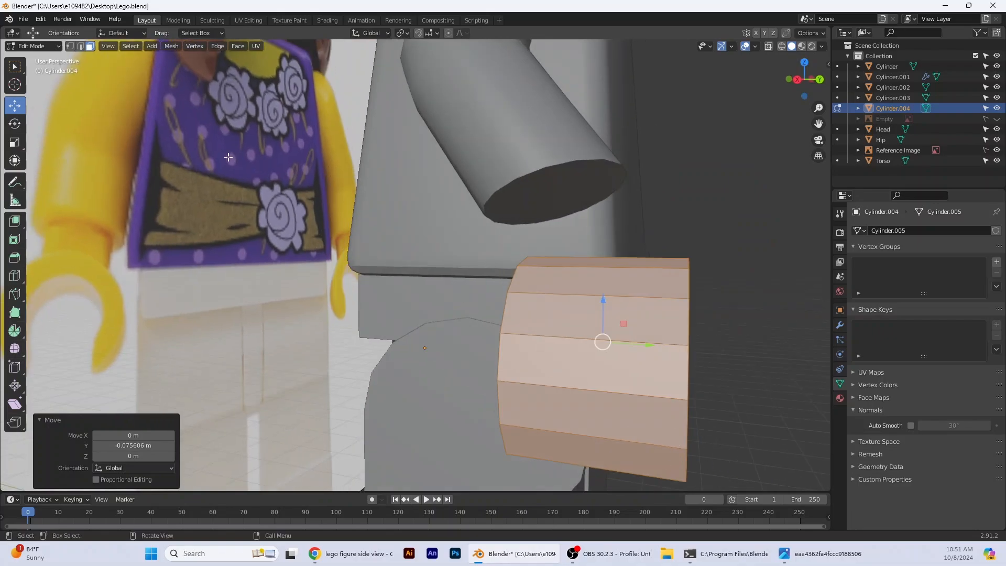
left_click(70, 47)
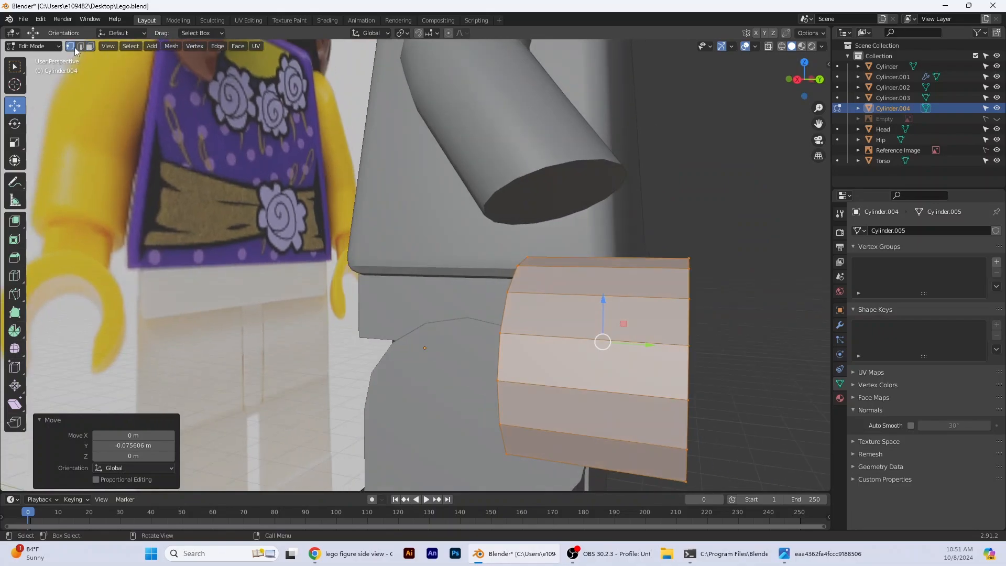
left_click(686, 481)
middle_click_drag(751, 480, 593, 363, "shift")
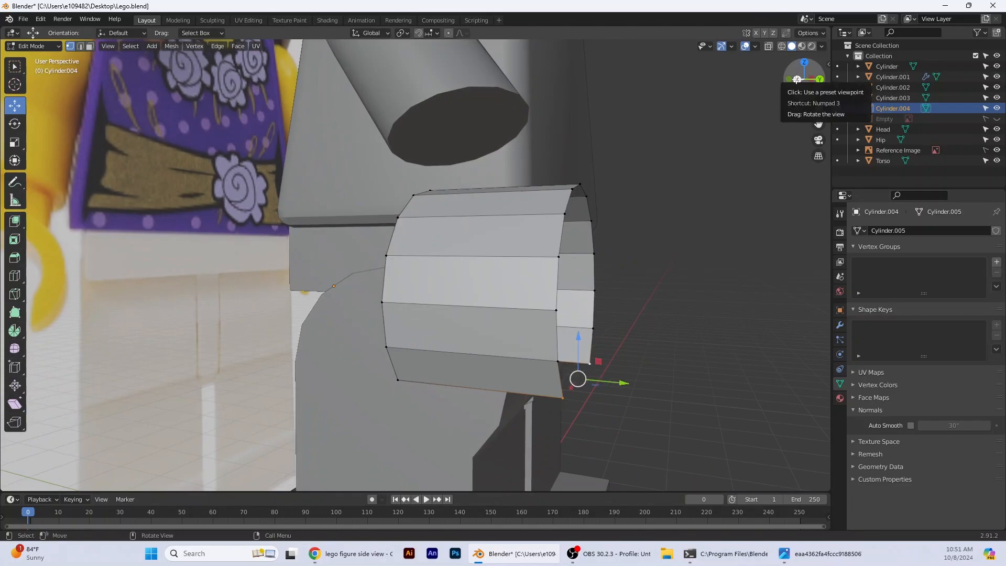
left_click(797, 80)
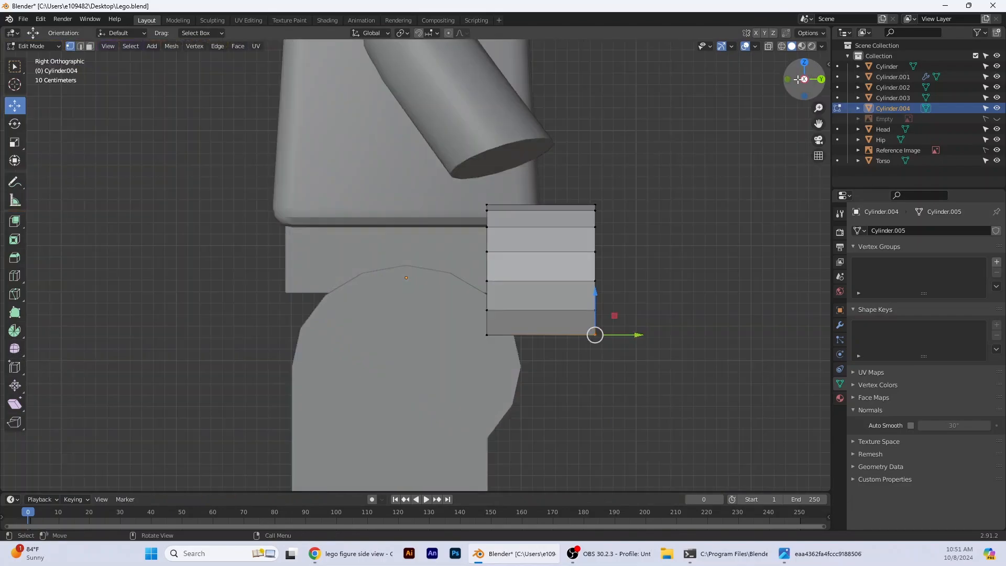
left_click(448, 33)
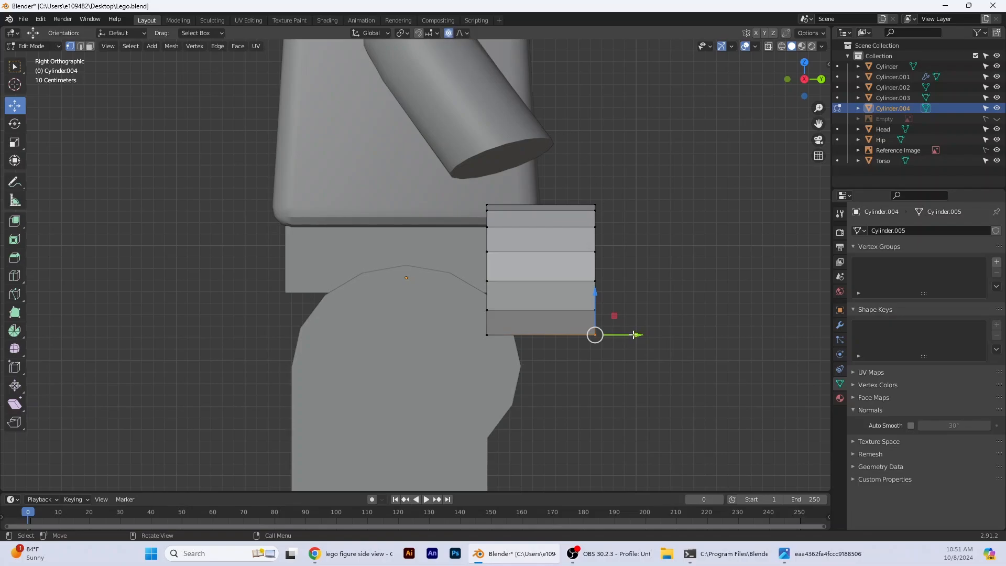
scroll(629, 333, "down", 1)
scroll(629, 333, "up", 2)
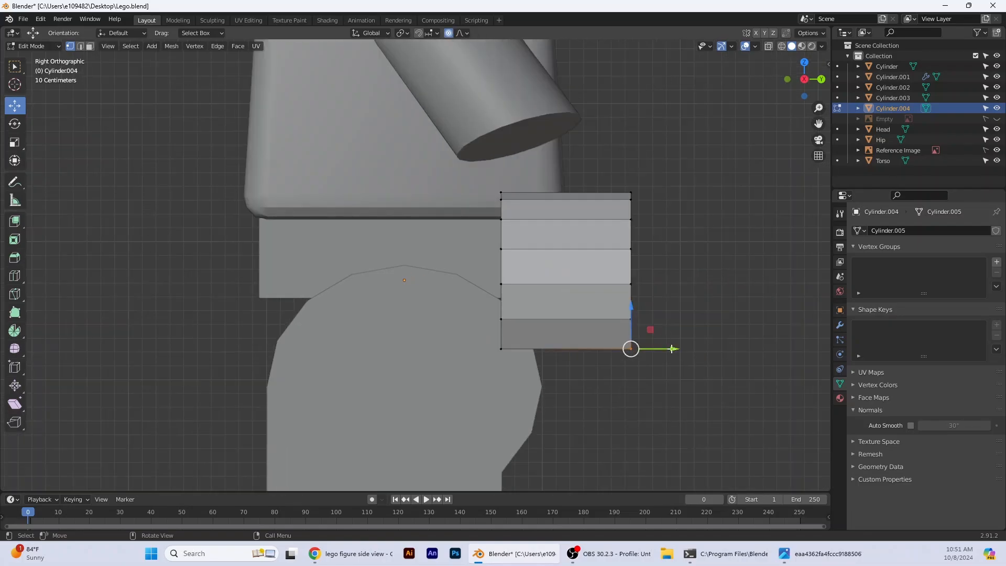
left_click_drag(673, 348, 646, 342)
scroll(656, 341, "up", 4)
scroll(652, 343, "up", 3)
middle_click_drag(723, 366, 603, 315)
left_click(448, 33)
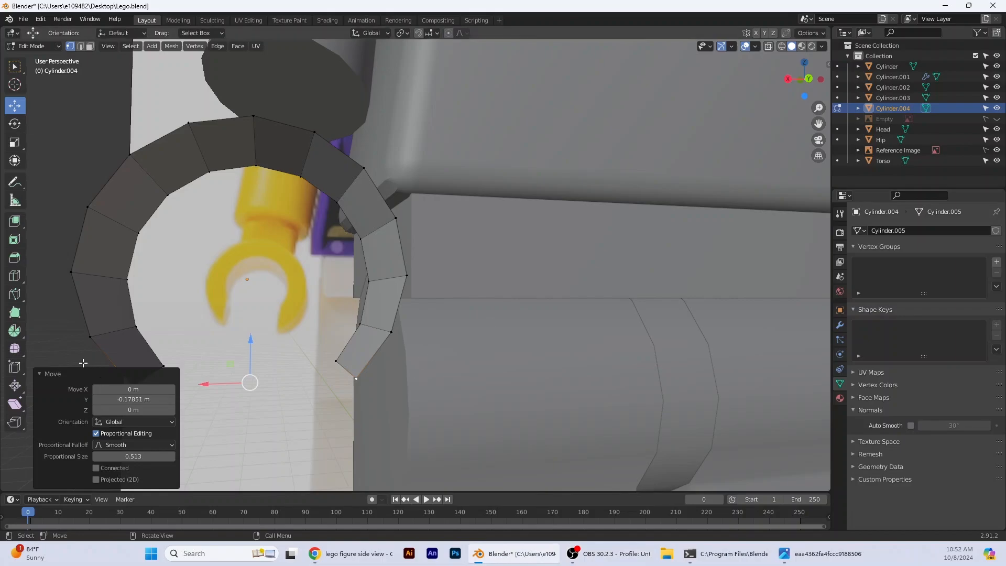
Return to Object Mode and add a Solidify modifier to the C-shaped hand
scroll(247, 324, "down", 3)
middle_click_drag(274, 362, 326, 392)
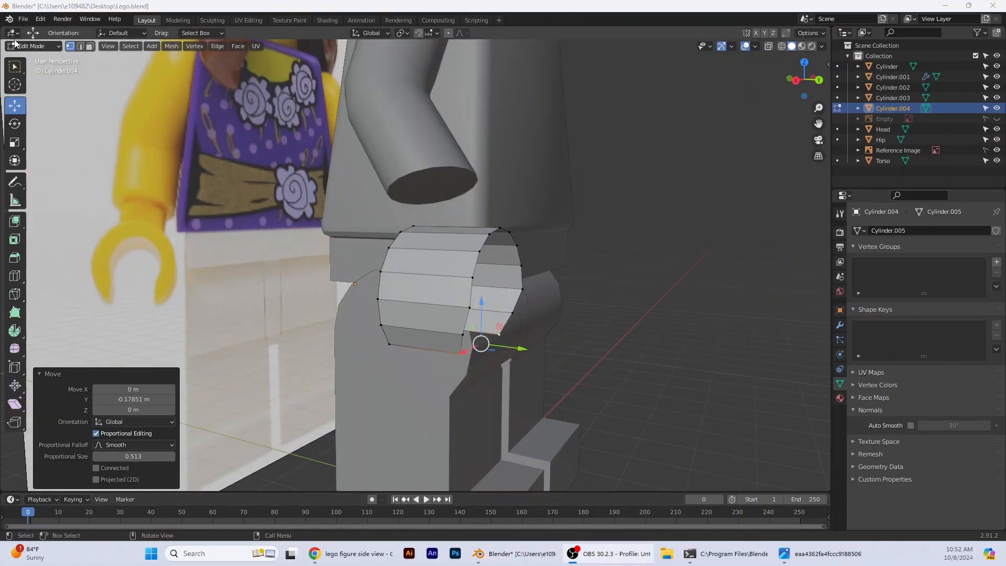
left_click(32, 46)
left_click(37, 58)
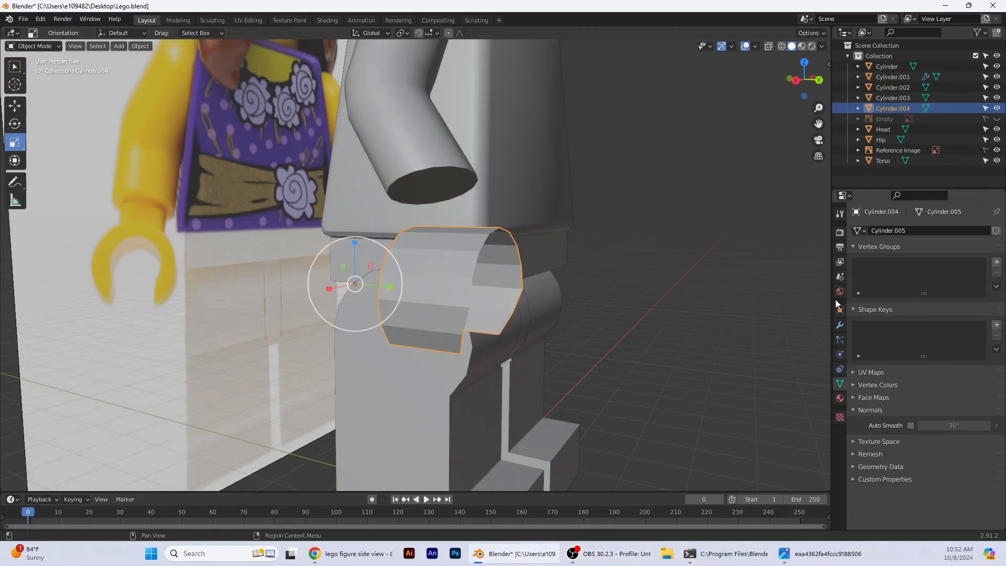
left_click(840, 325)
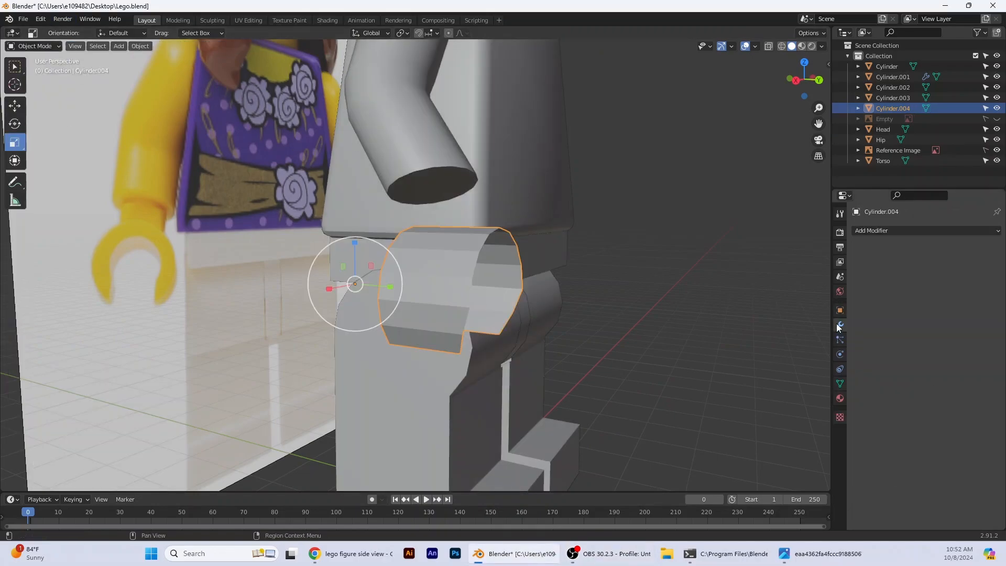
left_click(919, 234)
left_click(780, 398)
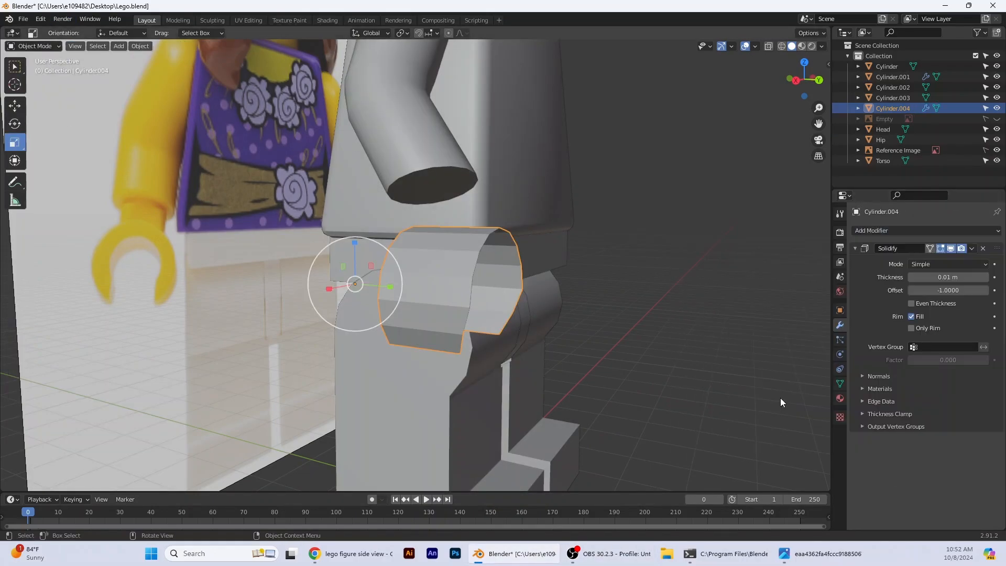
Set the hand's Solidify thickness to 0.32 m, checking it against the reference hand in the back view
middle_click_drag(744, 326, 786, 318)
left_click(985, 277)
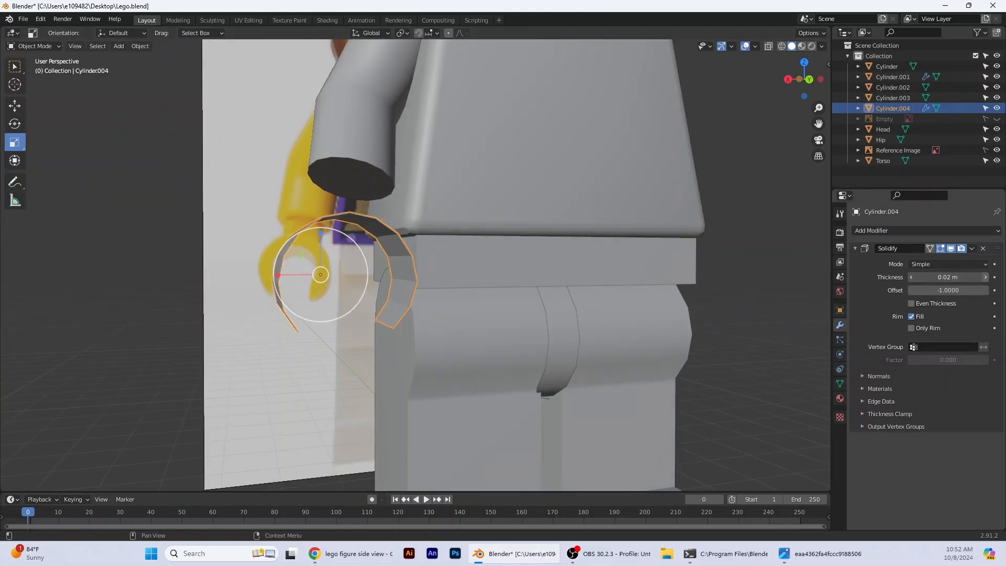
left_click(986, 277)
left_click_drag(948, 278, 992, 277)
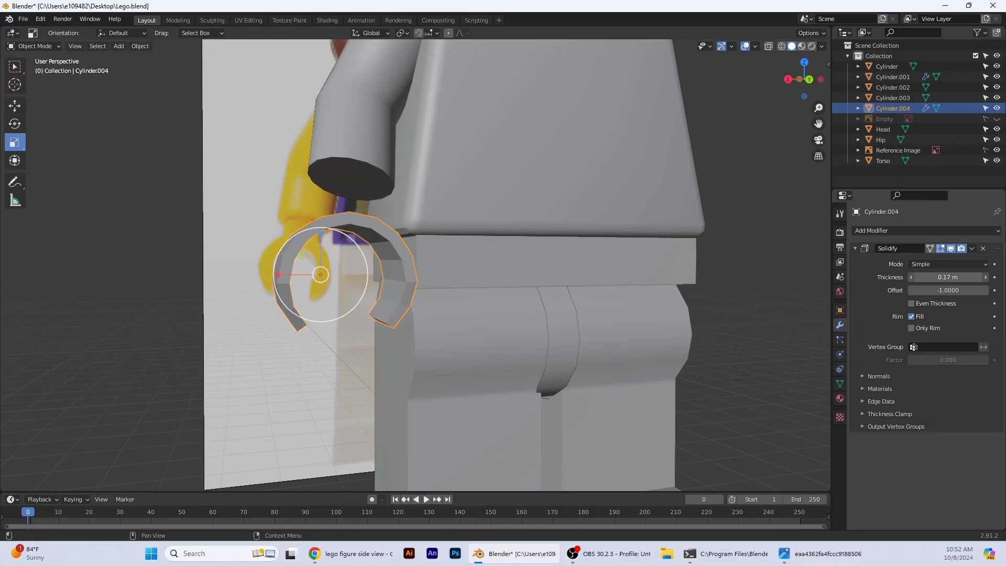
left_click(811, 81)
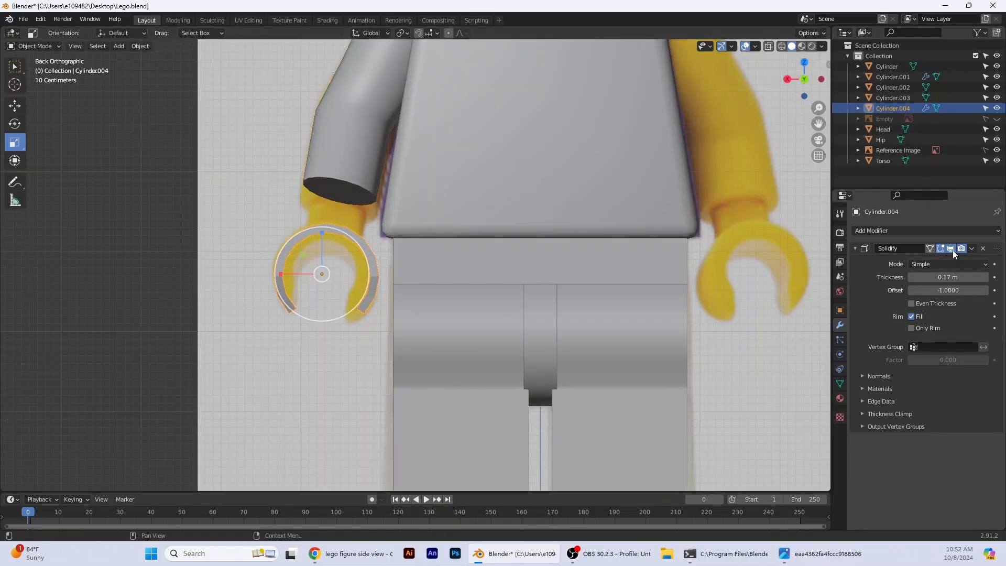
left_click_drag(947, 277, 964, 277)
middle_click_drag(466, 339, 806, 316)
left_click_drag(945, 277, 949, 277)
middle_click_drag(369, 253, 329, 261)
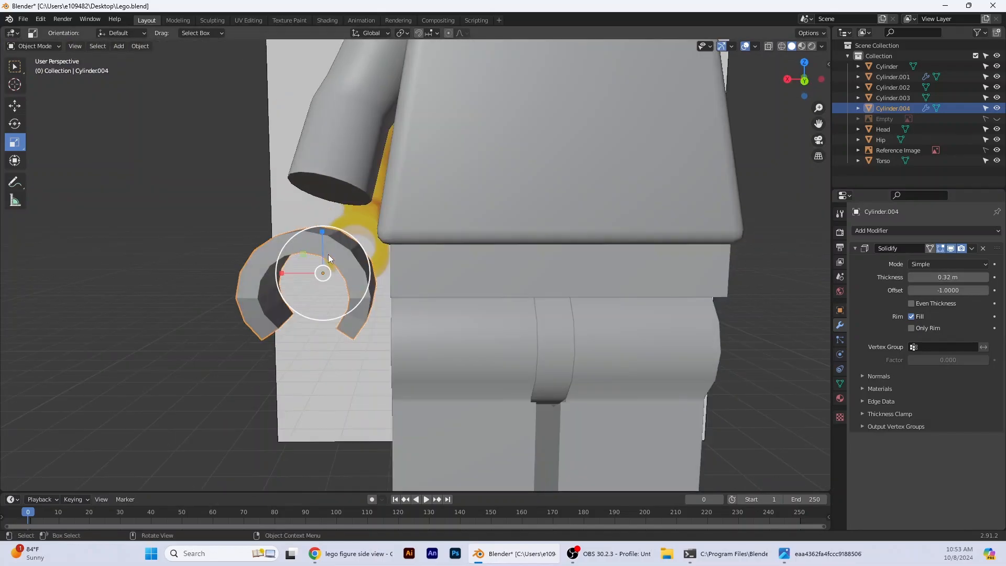
Shade the hand smooth and enable Auto Smooth for its normals with an angle of 68.6°
right_click(328, 259)
left_click(327, 258)
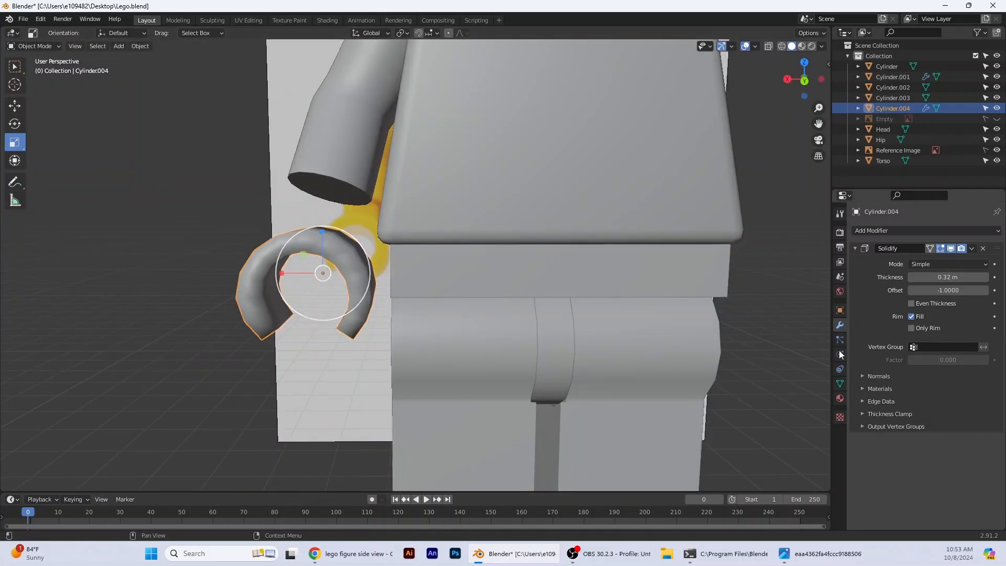
left_click(840, 369)
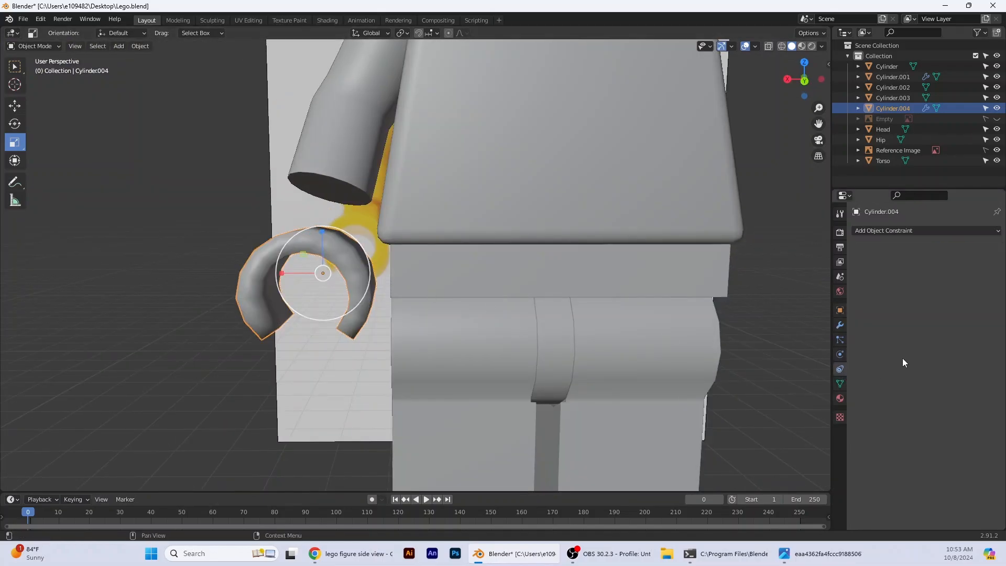
left_click(839, 354)
left_click(839, 383)
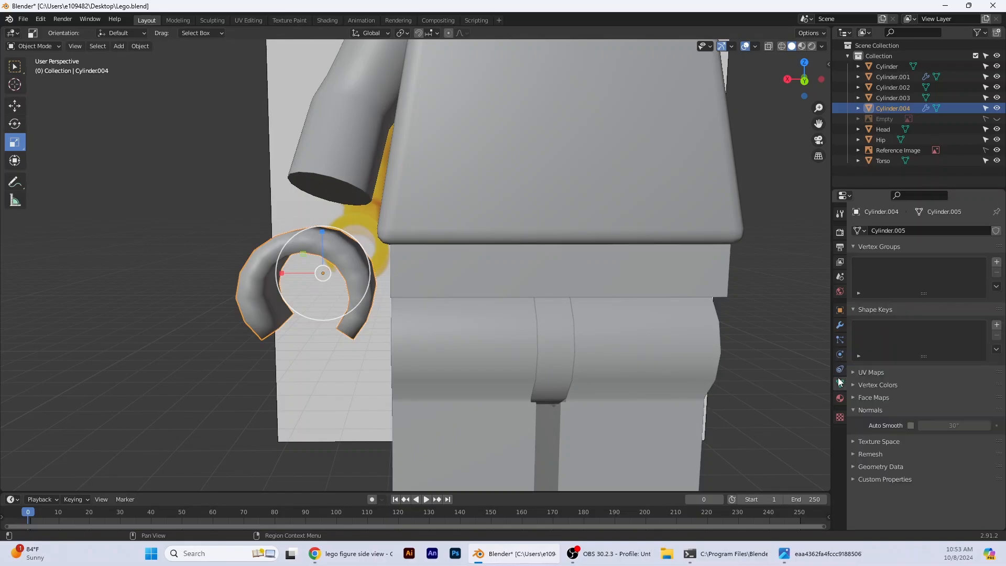
left_click(839, 355)
left_click(838, 369)
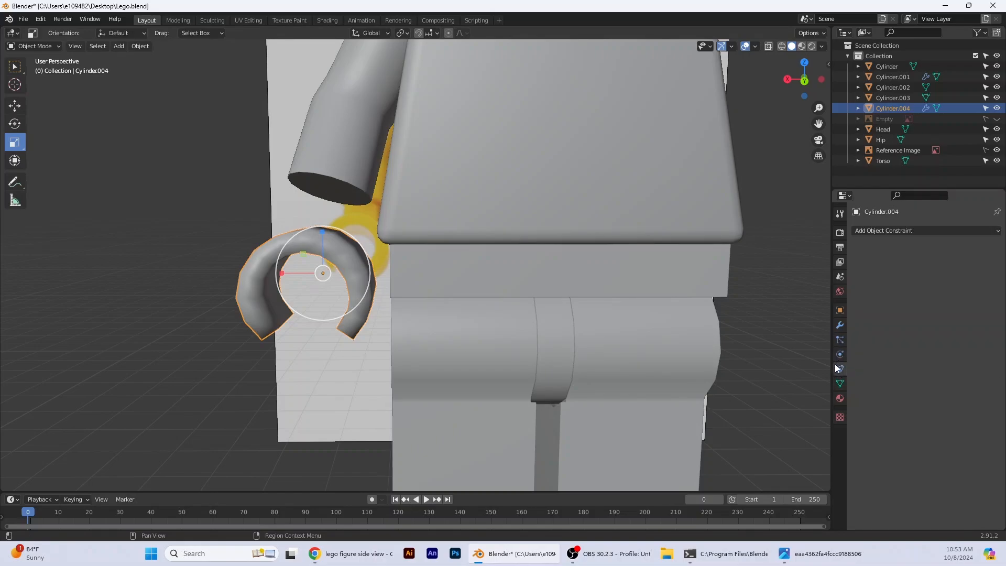
left_click(840, 383)
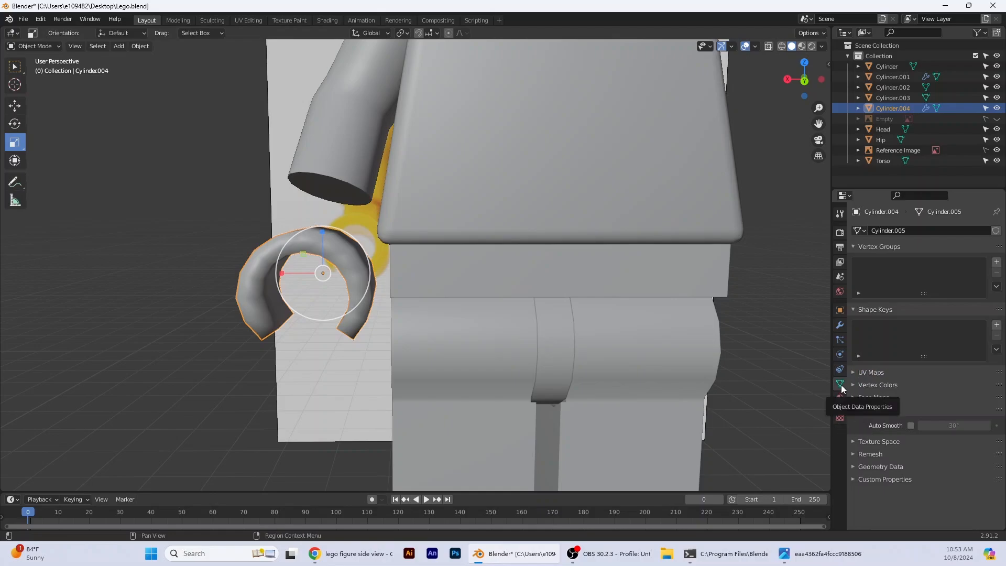
left_click(911, 425)
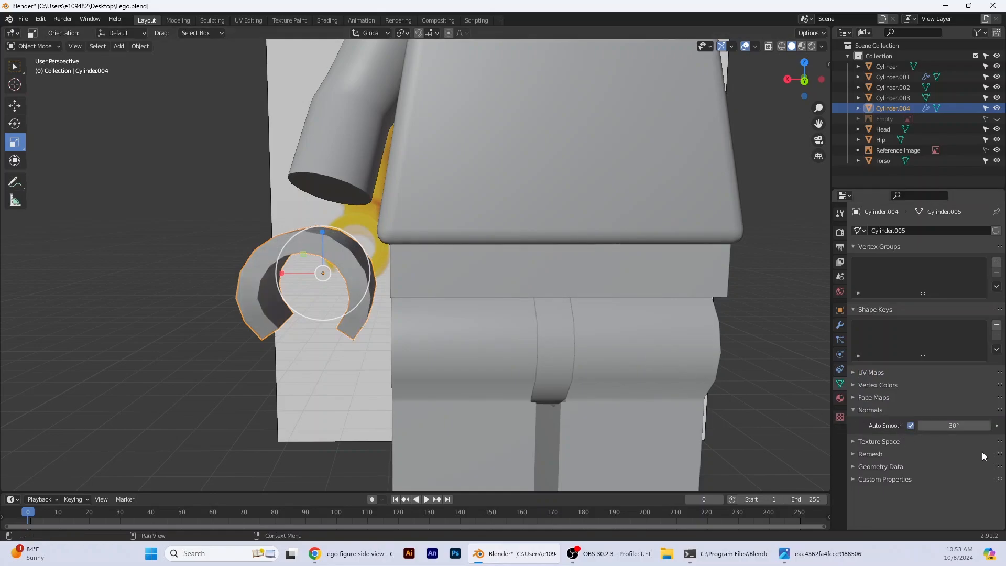
left_click_drag(953, 425, 985, 425)
left_click_drag(920, 430, 956, 430)
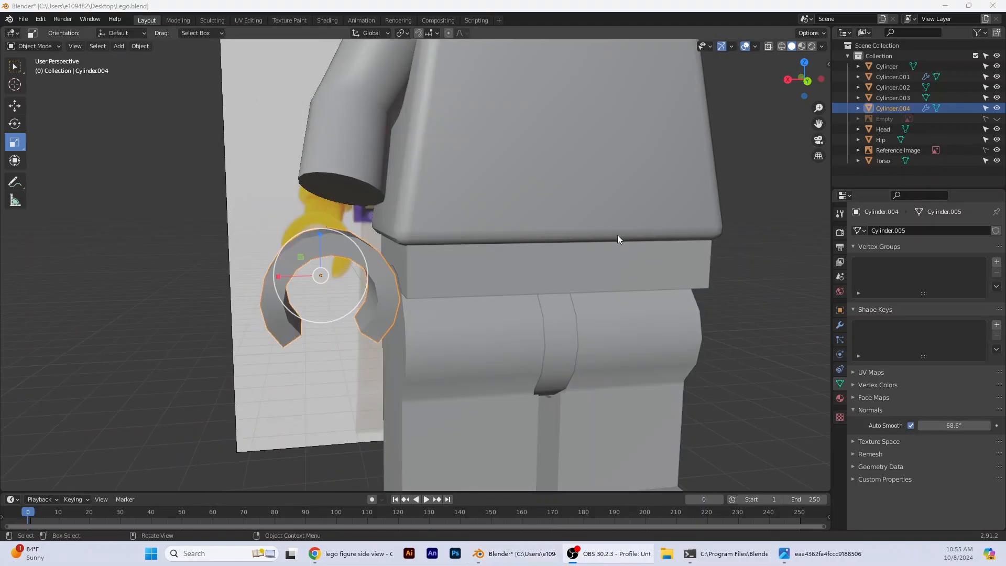
Apply the Solidify modifier to the C-shaped hand
middle_click_drag(617, 235, 646, 219)
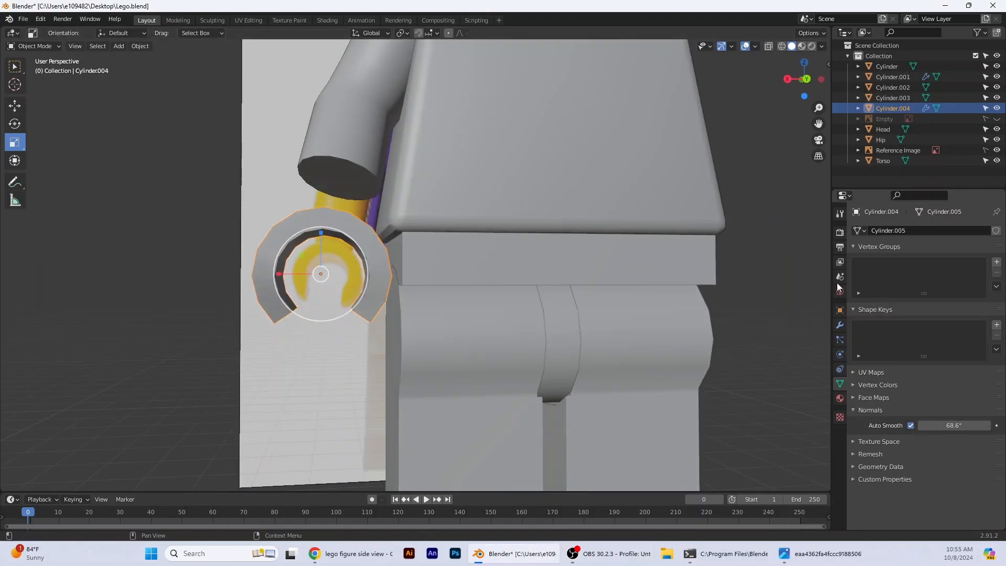
left_click(840, 325)
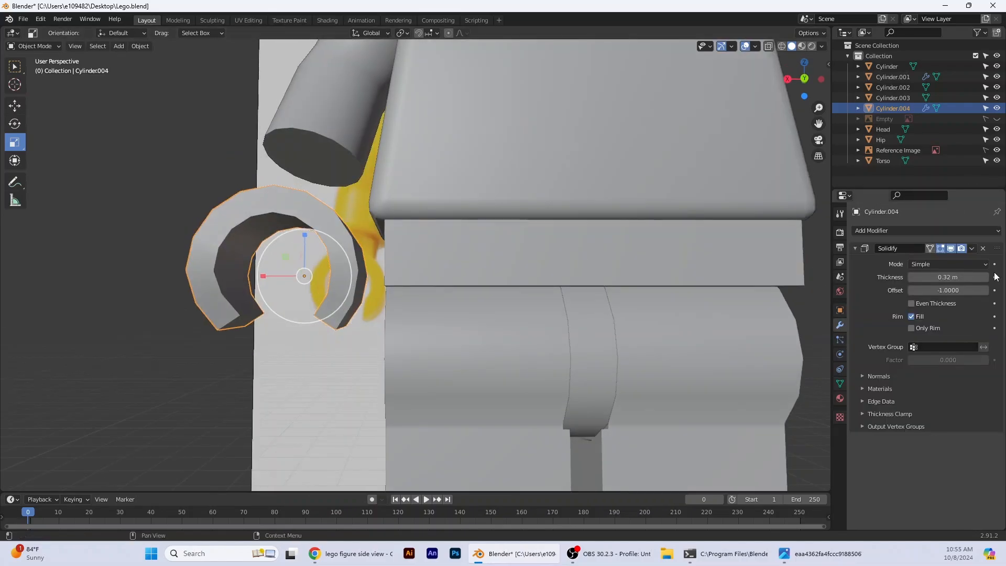
left_click(973, 249)
left_click(961, 258)
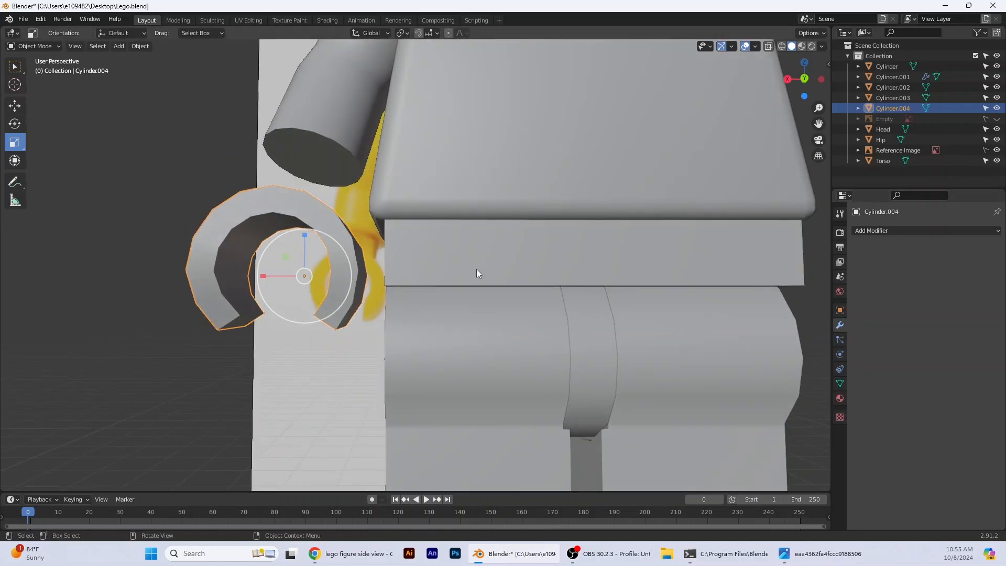
In Edit Mode, move the inner end vertices of both hand tips up about 0.079 m along Z
left_click(53, 46)
left_click(32, 69)
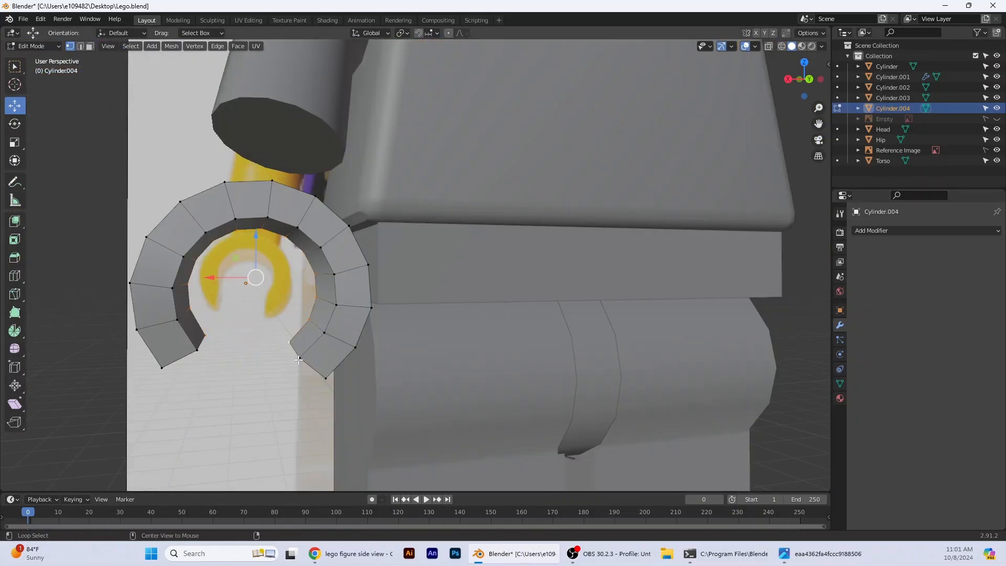
left_click(202, 342)
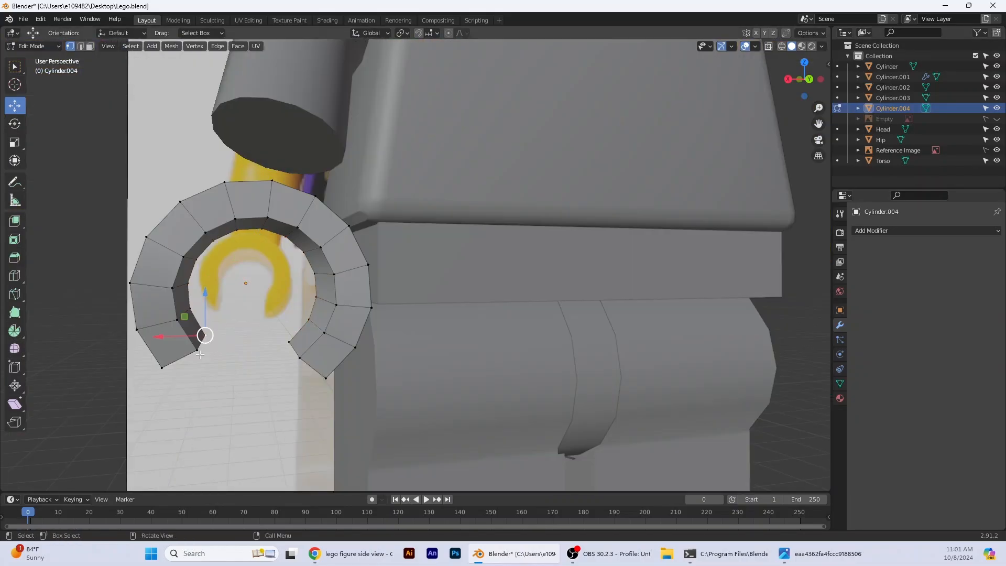
left_click(287, 339, "shift")
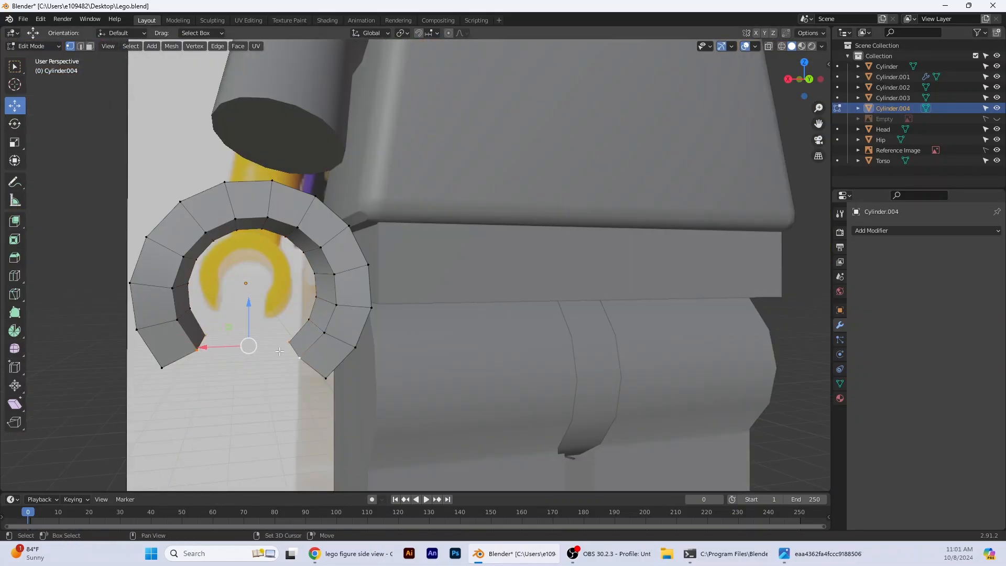
key("g")
key("z")
left_click(247, 317)
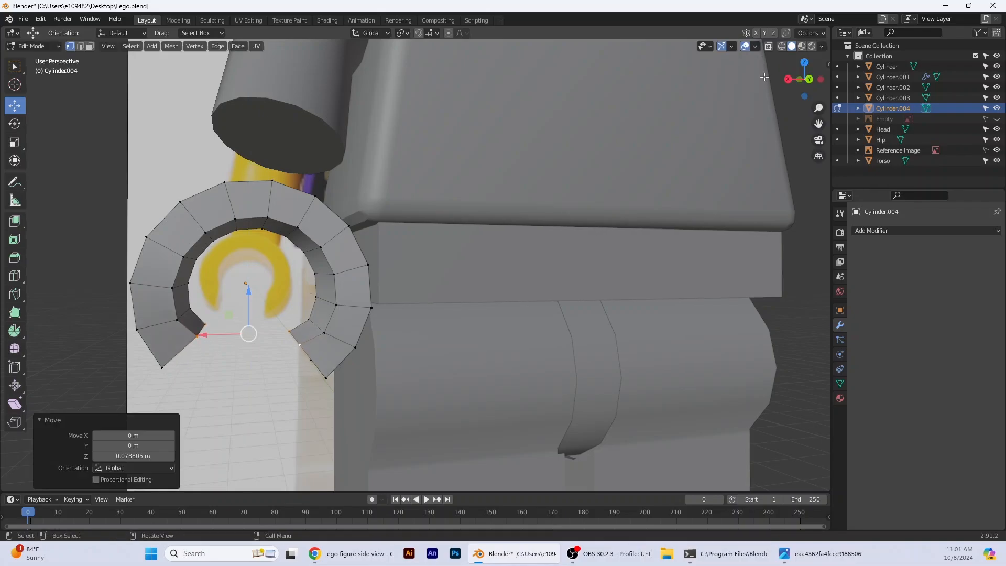
In the back view, raise the inner tip vertices another 0.023 m along Z and scale them by about 1.257
left_click(792, 89)
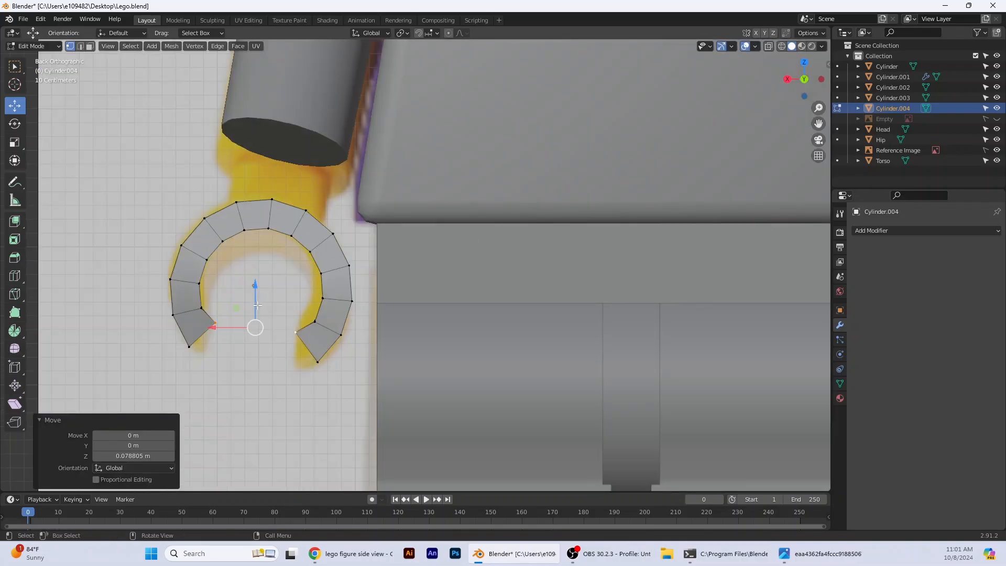
left_click_drag(257, 302, 256, 294)
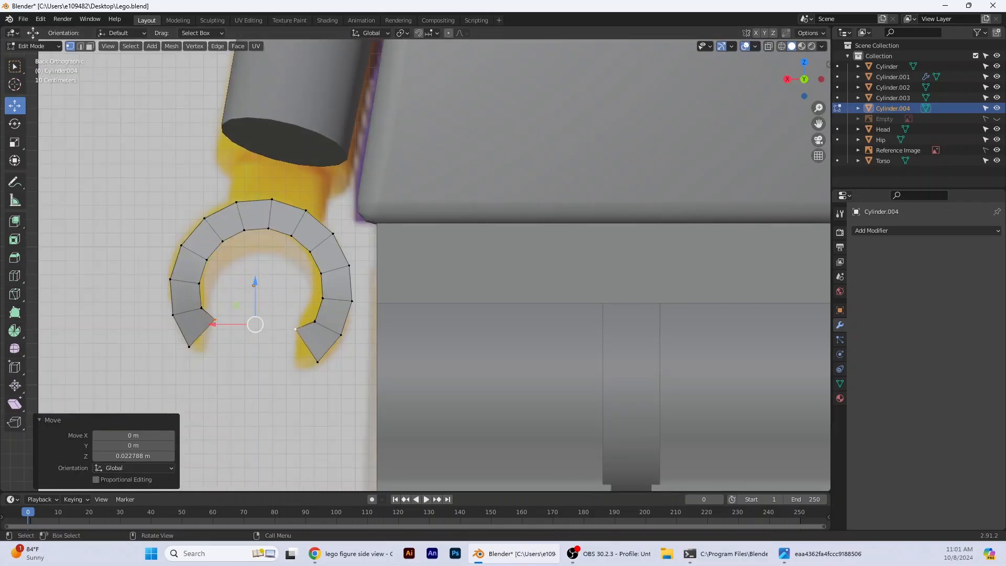
left_click(15, 143)
left_click_drag(217, 328, 207, 327)
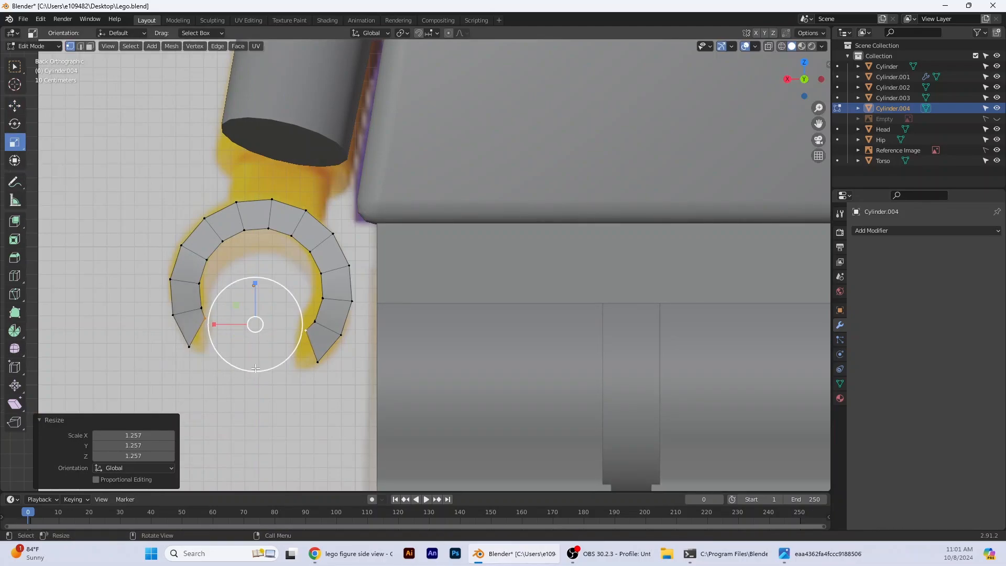
Select the outer end vertices of both hand tips and scale them to about 0.805 along X to match the reference
scroll(221, 368, "up", 1)
left_click(143, 361)
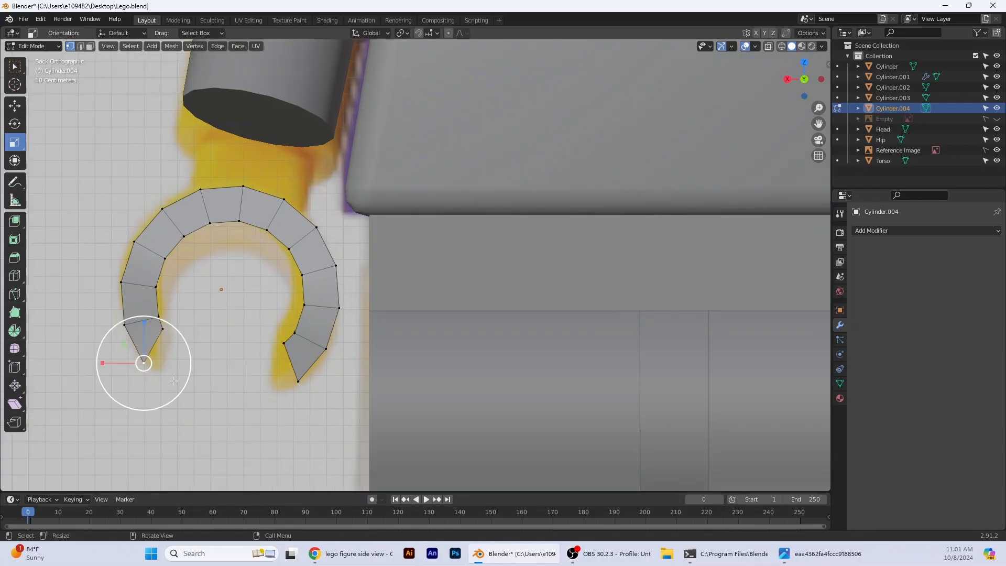
middle_click_drag(220, 288, 221, 351)
left_click(197, 348, "shift")
middle_click_drag(262, 389, 346, 418)
left_click(285, 387, "shift")
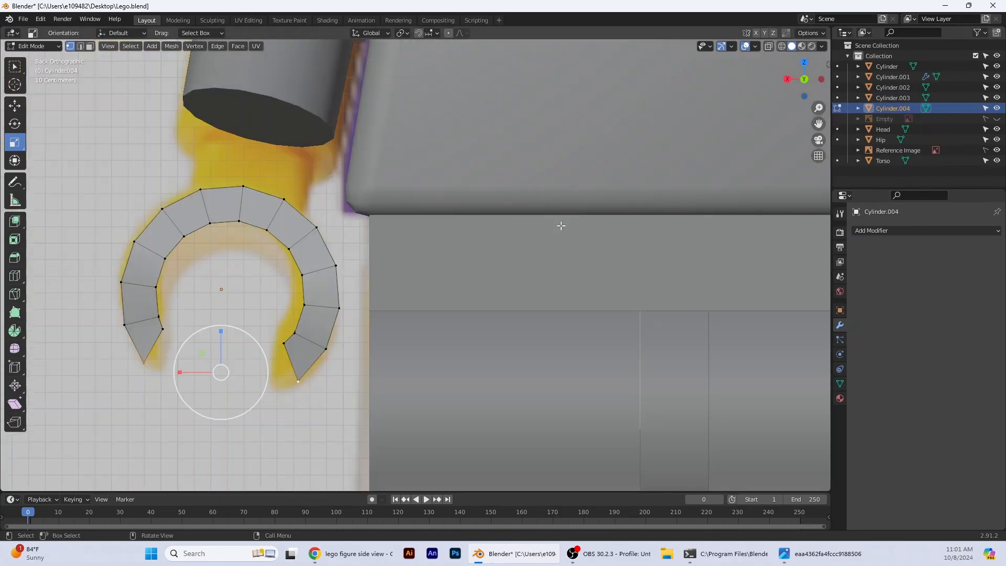
left_click(814, 80)
left_click_drag(180, 372, 192, 373)
scroll(268, 464, "up", 1)
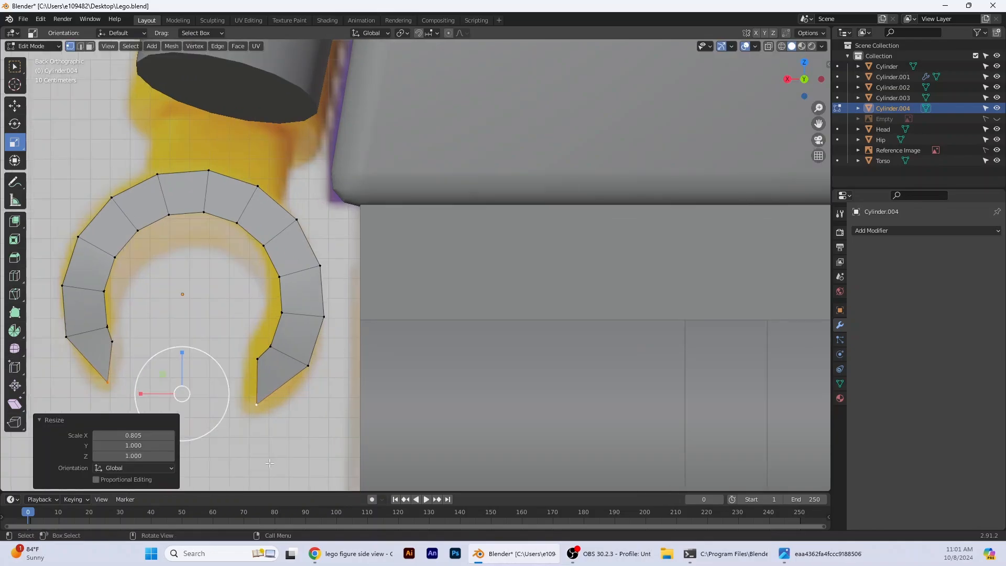
left_click(270, 465)
Try to bevel the pointed edges of both hand tips with a width of 0.0715 m and 3 segments
scroll(282, 429, "down", 2)
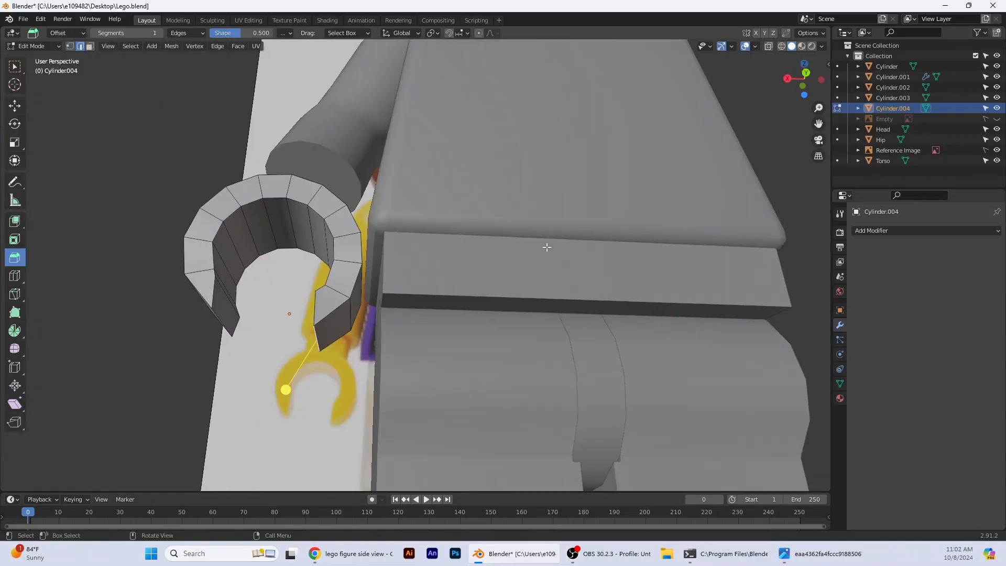
middle_click_drag(315, 348, 322, 333)
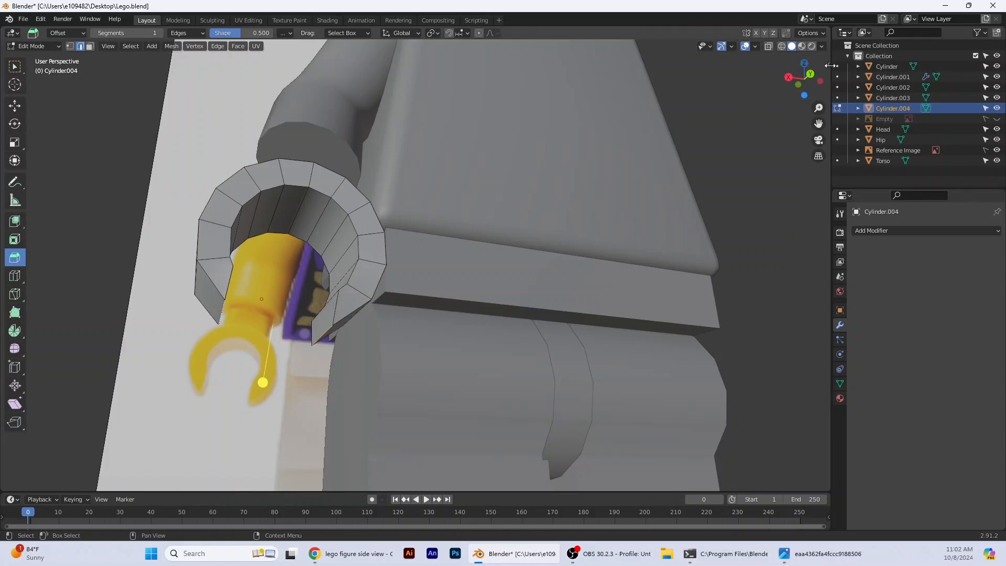
left_click(810, 74)
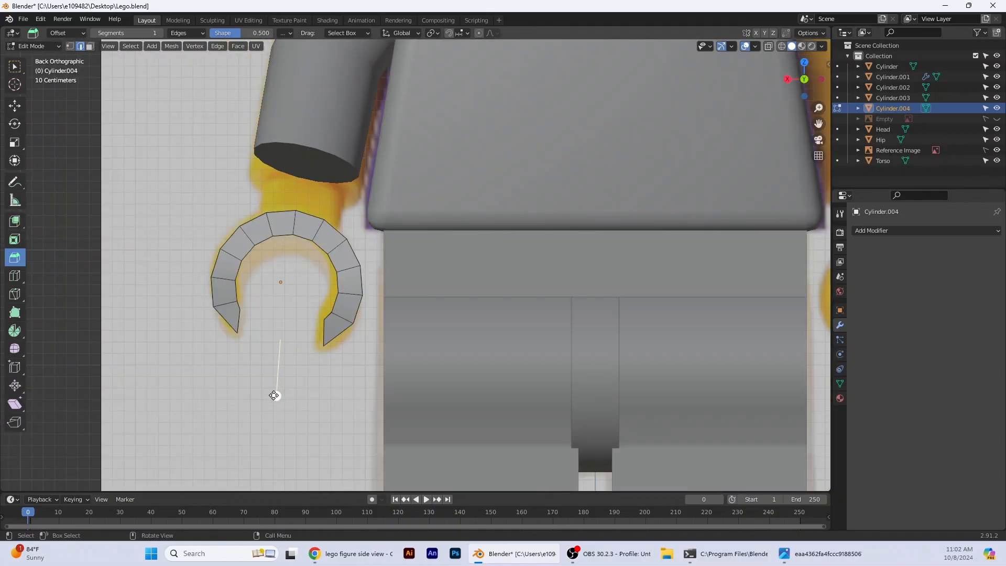
mouse_move(274, 395)
left_mouse_down()
mouse_move(262, 414)
mouse_move(260, 391)
left_mouse_up()
scroll(380, 376, "up", 3)
middle_click_drag(382, 375, 598, 228, "shift")
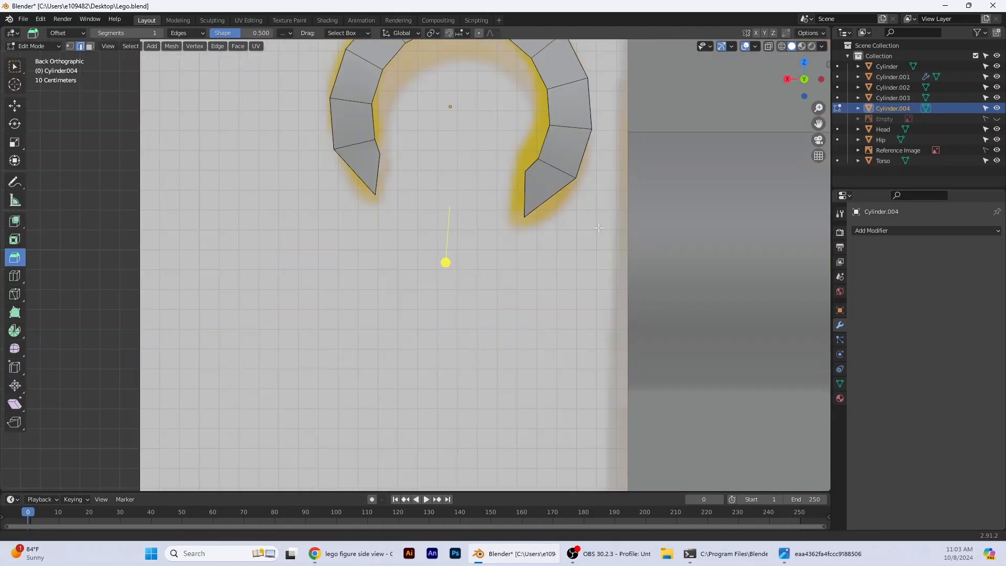
middle_click_drag(423, 336, 462, 310)
left_click_drag(446, 266, 451, 279)
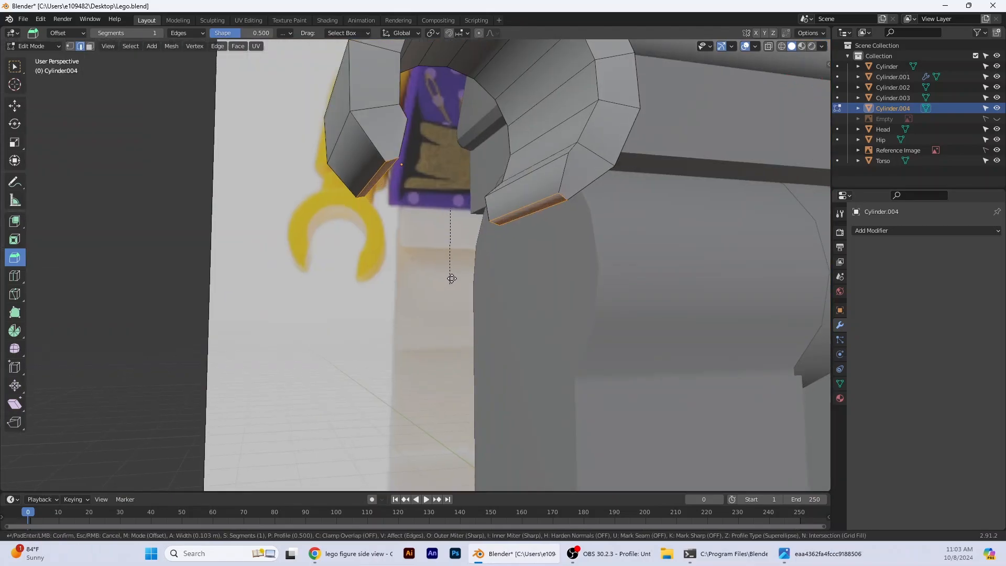
scroll(452, 278, "up", 2)
scroll(451, 278, "up", 1)
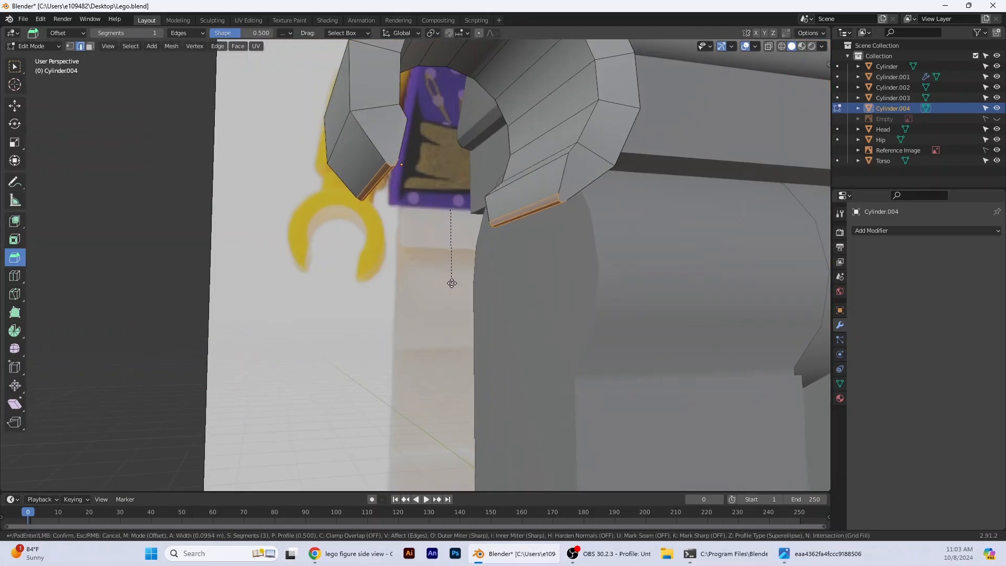
scroll(453, 277, "down", 1)
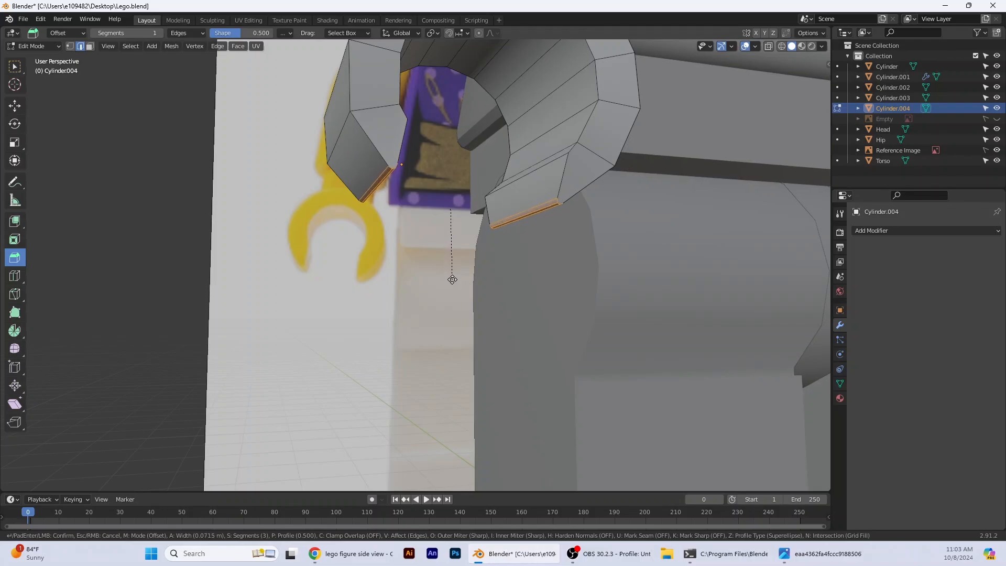
left_click(452, 279)
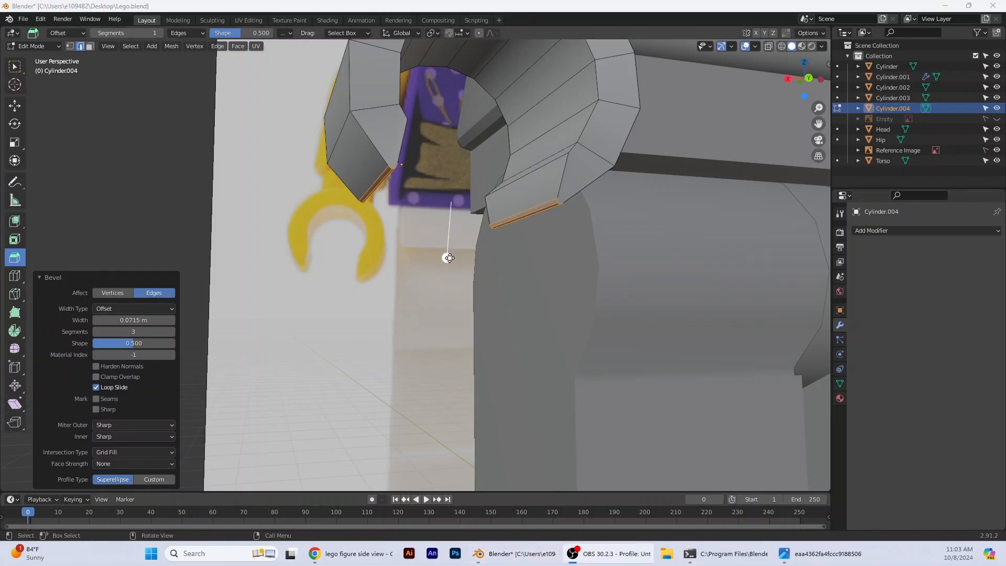
Bevel the pointed edges of both hand tips with a width of about 0.207 m and 5 segments
key("ctrl+b")
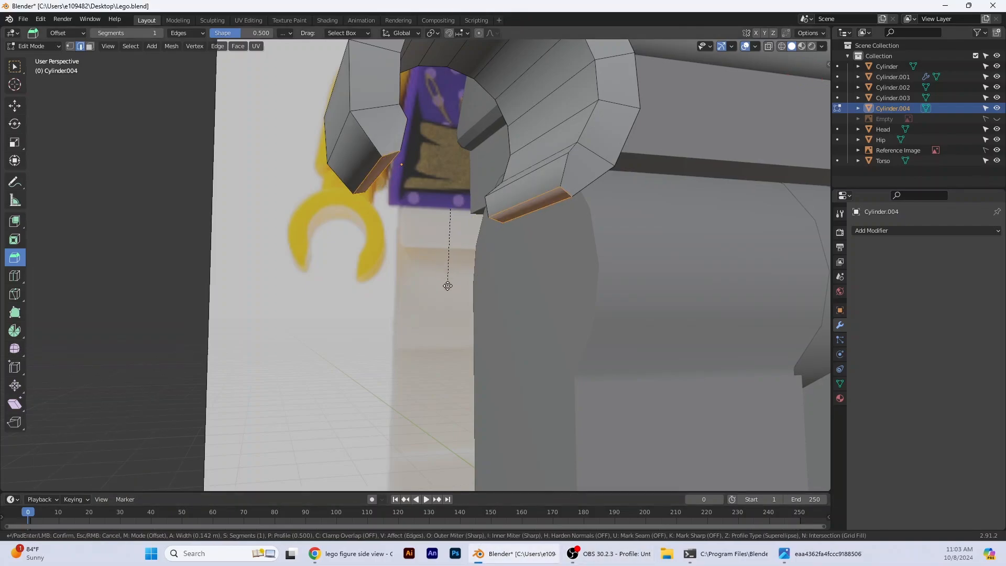
scroll(447, 284, "up", 3)
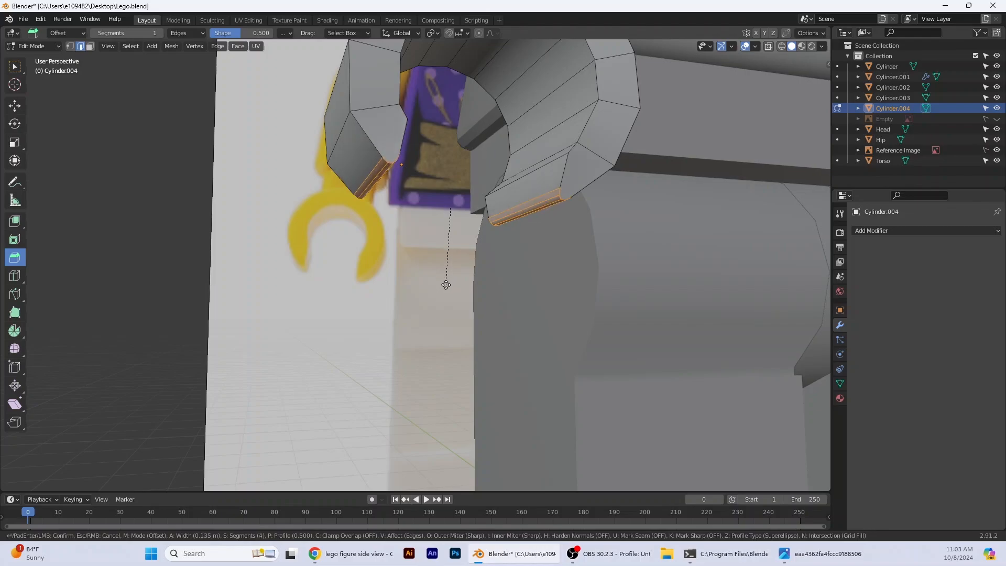
scroll(446, 295, "up", 1)
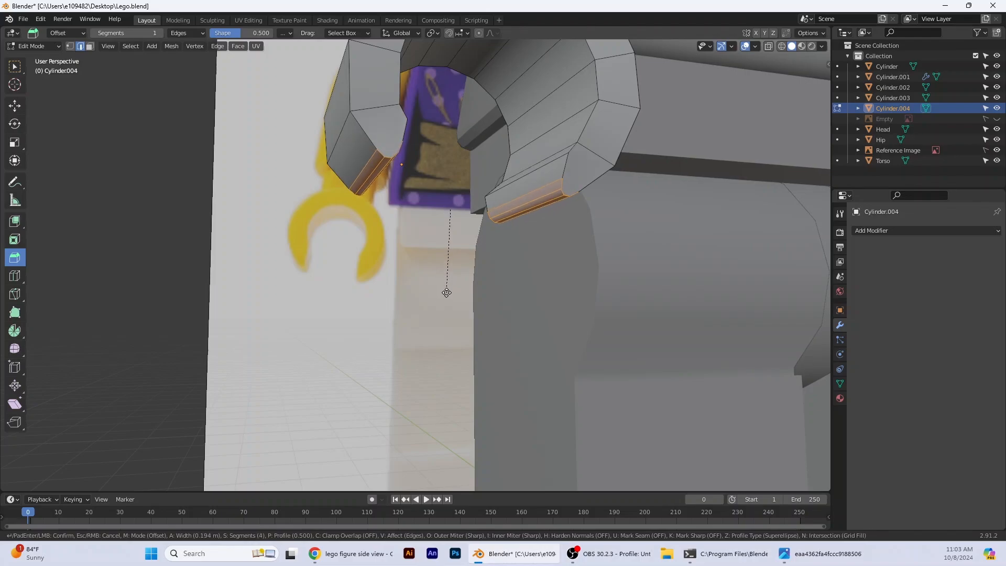
left_click(446, 294)
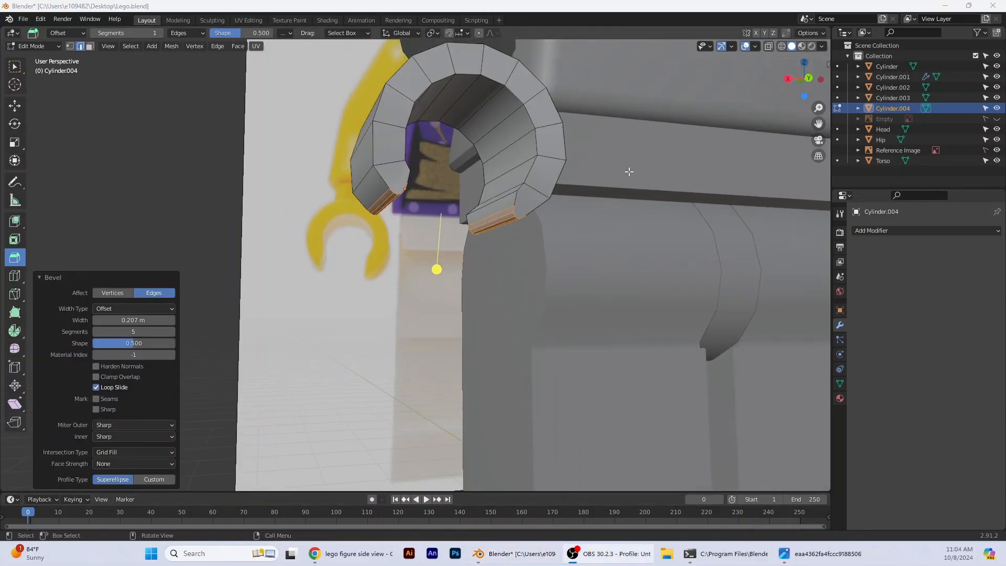
Select the rim edge loops of the C-shaped hand and bevel them with a width of about 0.0427 m and 2 segments
middle_click_drag(629, 171, 624, 150)
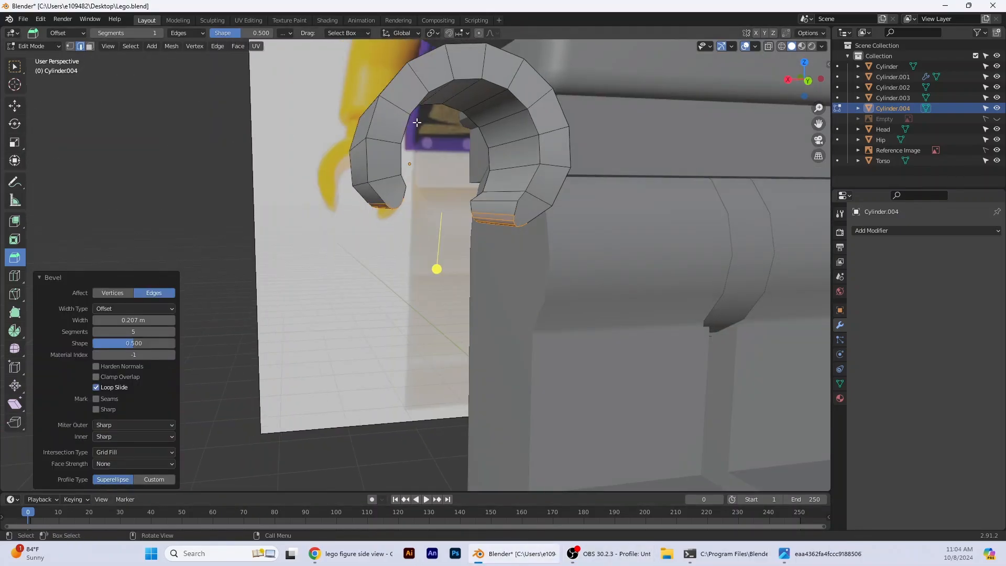
left_click(372, 125, "alt")
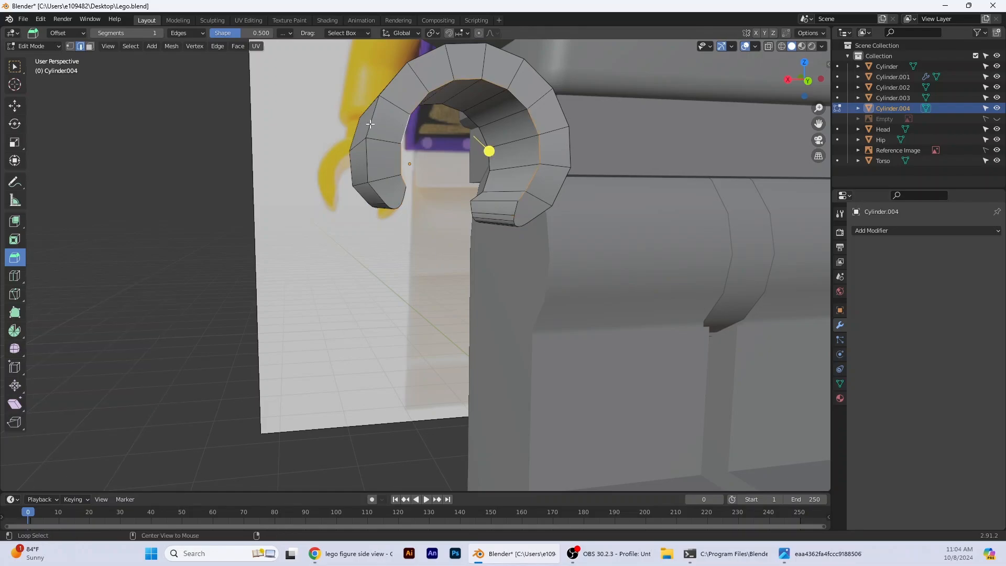
middle_click_drag(370, 124, 410, 159)
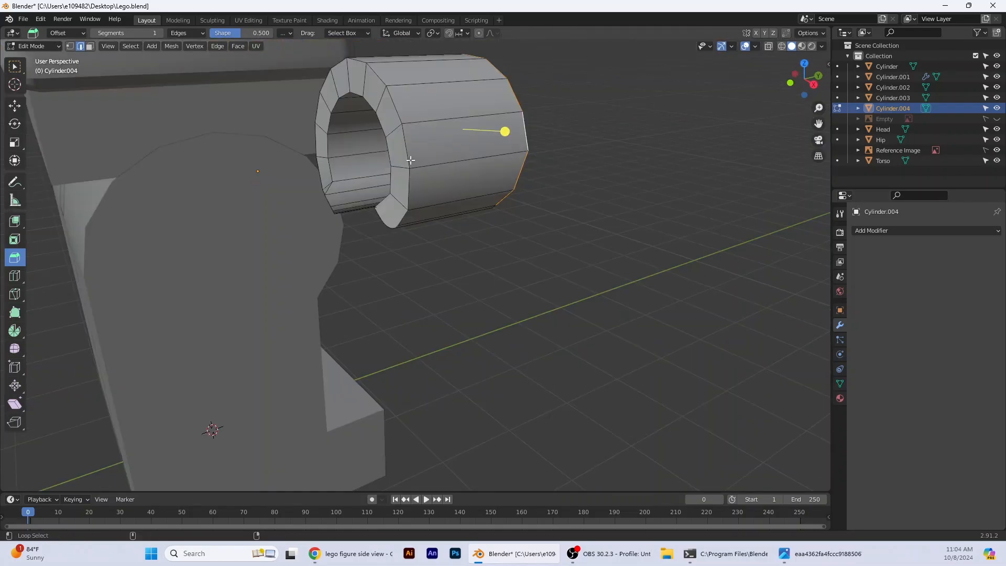
left_click(391, 161, "alt+shift")
middle_click_drag(526, 227, 449, 205)
left_click_drag(449, 197, 451, 203)
scroll(448, 201, "up", 1)
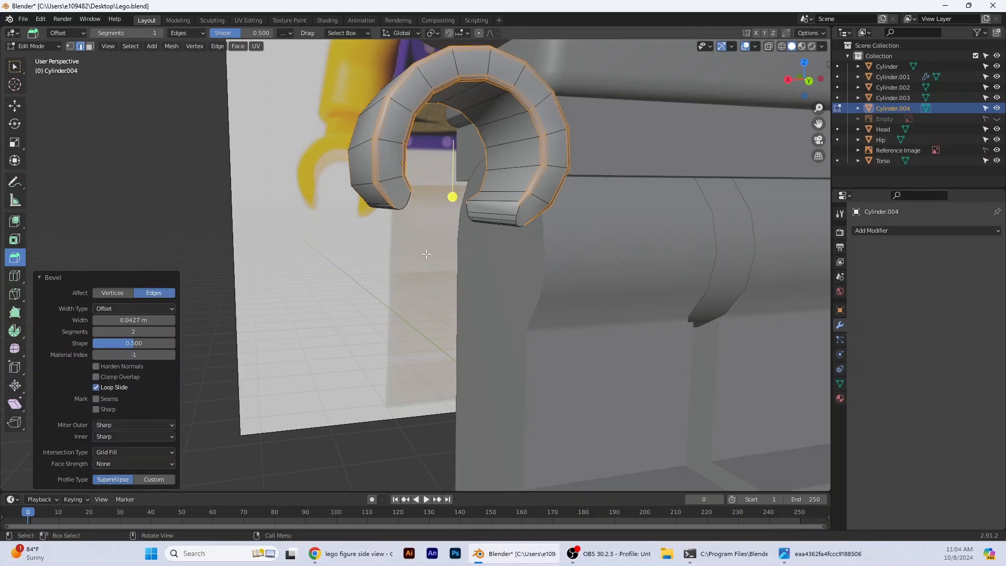
left_click(437, 246)
scroll(442, 253, "down", 2)
middle_click_drag(398, 271, 428, 266)
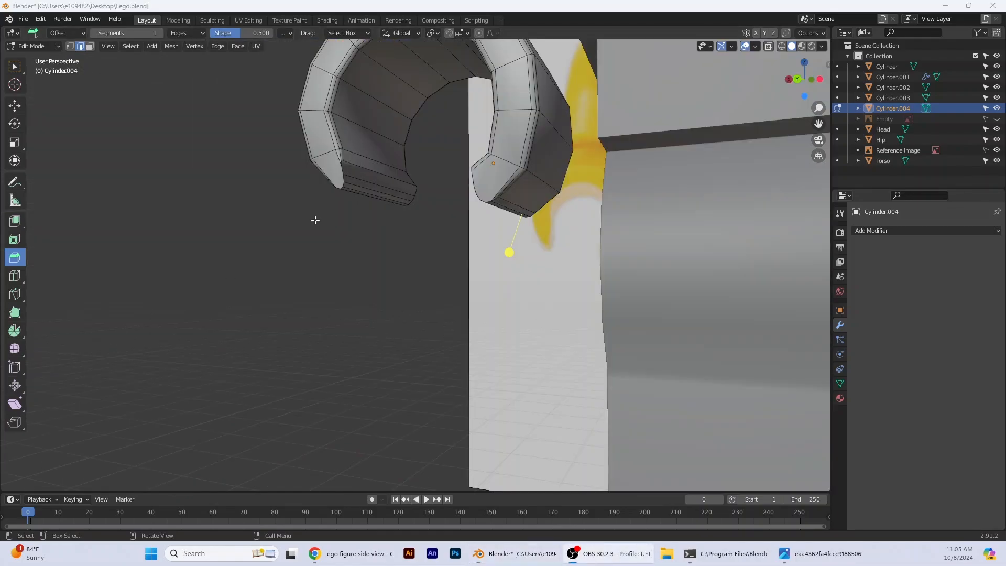
Return to Object Mode and apply Shade Smooth to the hand
scroll(314, 220, "down", 2)
left_click(34, 47)
left_click(41, 58)
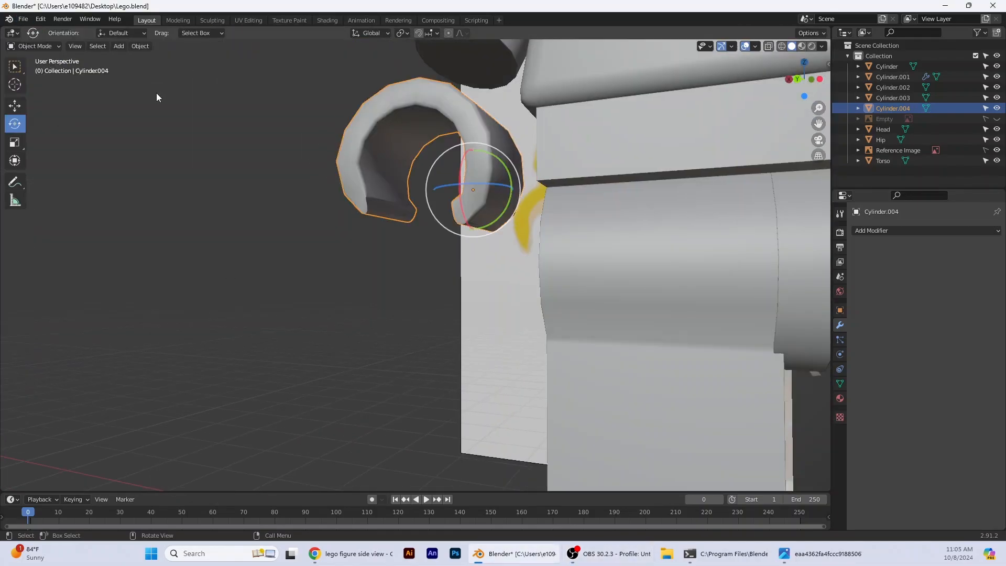
scroll(471, 211, "down", 2)
middle_click_drag(408, 262, 436, 272)
right_click(382, 188)
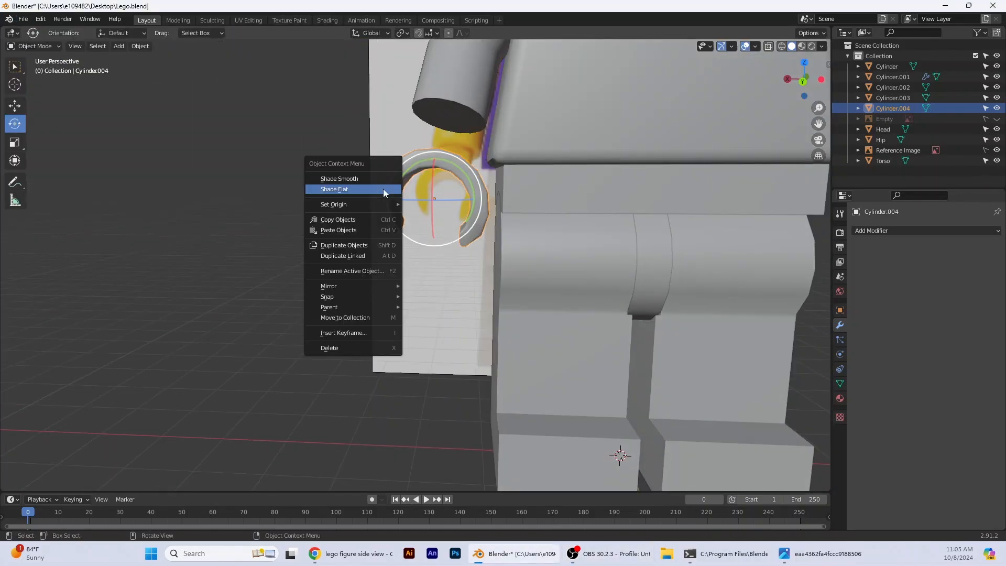
left_click(350, 179)
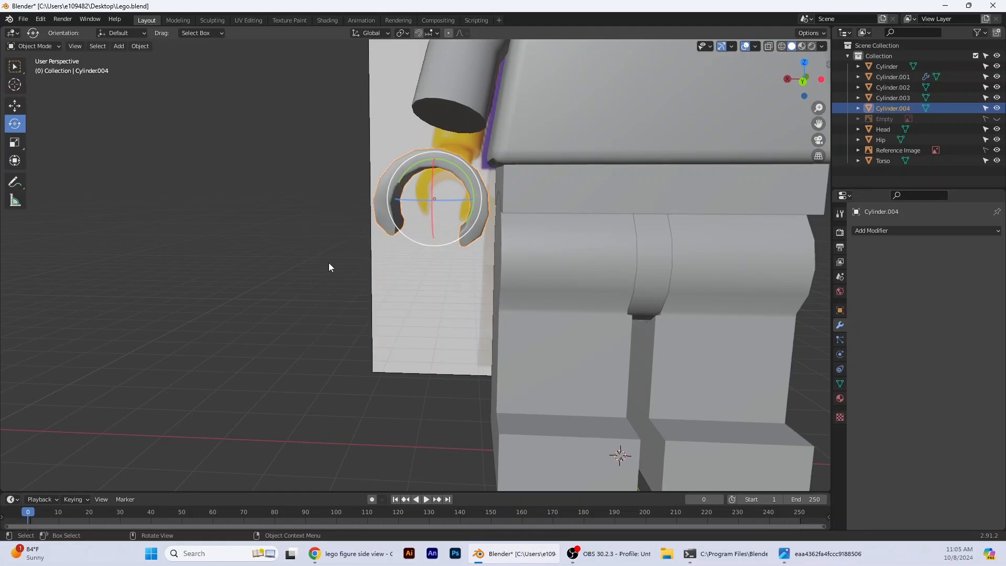
left_click(403, 290)
middle_click_drag(403, 291, 460, 174)
left_click(460, 174)
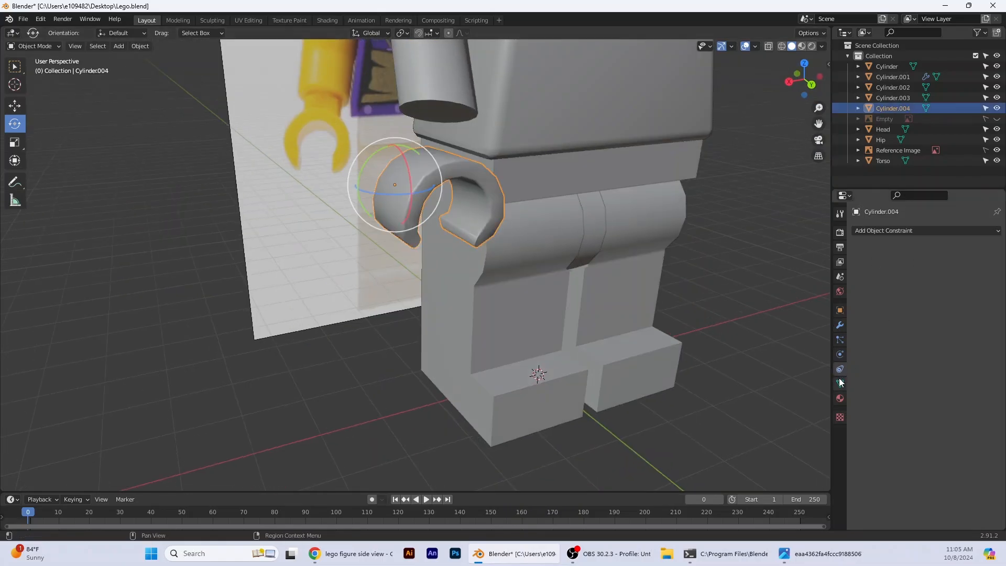
Try different Auto Smooth angles on the hand's normals, including 30° and 40.9°
left_click(840, 383)
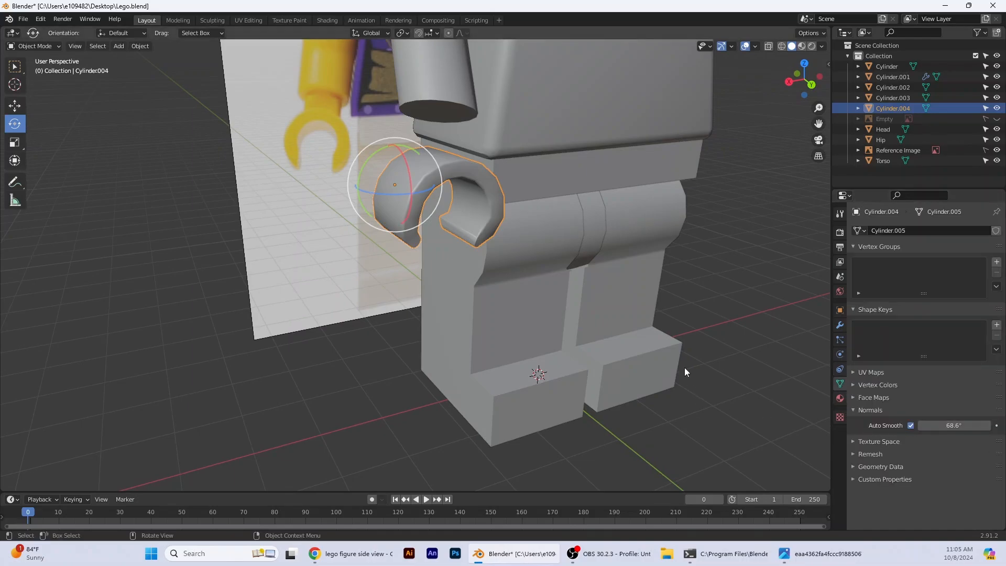
middle_click_drag(684, 367, 670, 347)
left_click_drag(968, 426, 980, 430)
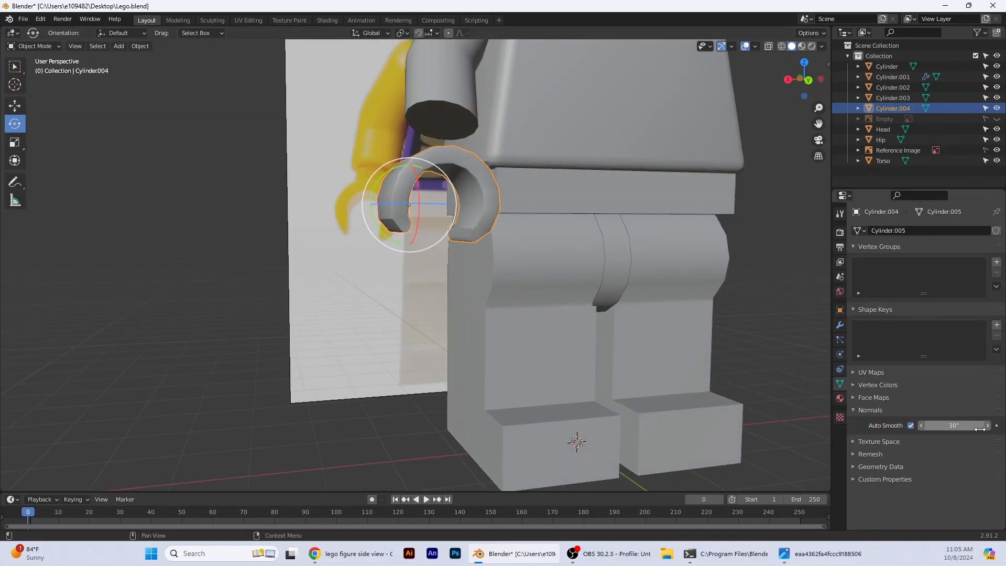
middle_click_drag(822, 309, 733, 362)
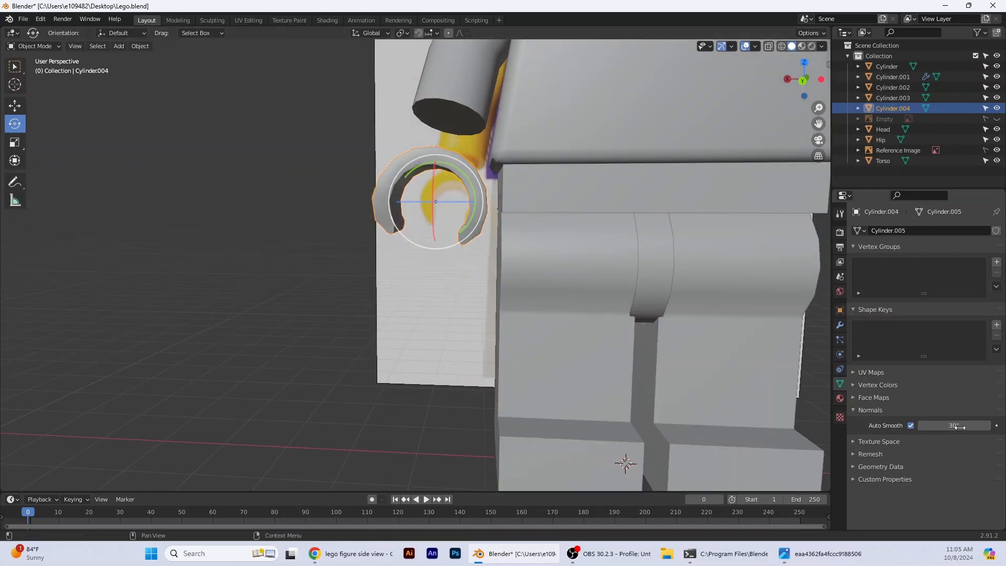
left_click_drag(954, 427, 954, 426)
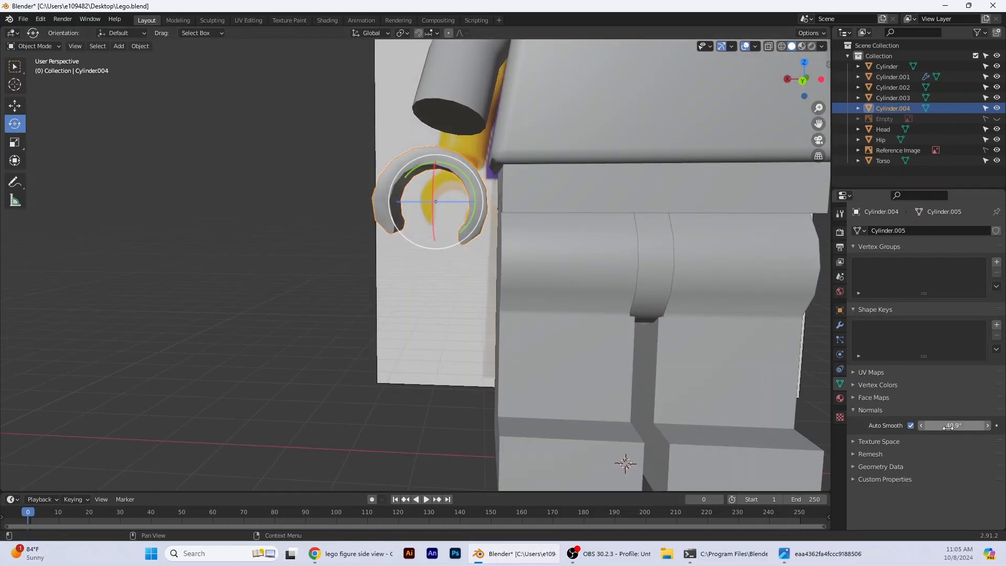
left_click(948, 427)
type("55")
key("Return")
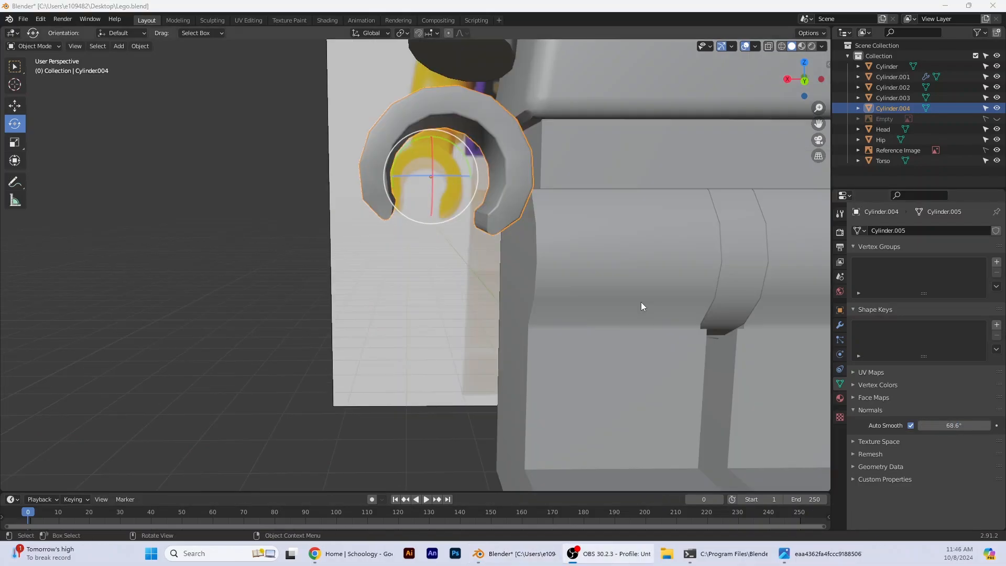
In Edit Mode, add three evenly spaced loop cuts running along the hand's curve, without sliding them
middle_click_drag(641, 302, 592, 229)
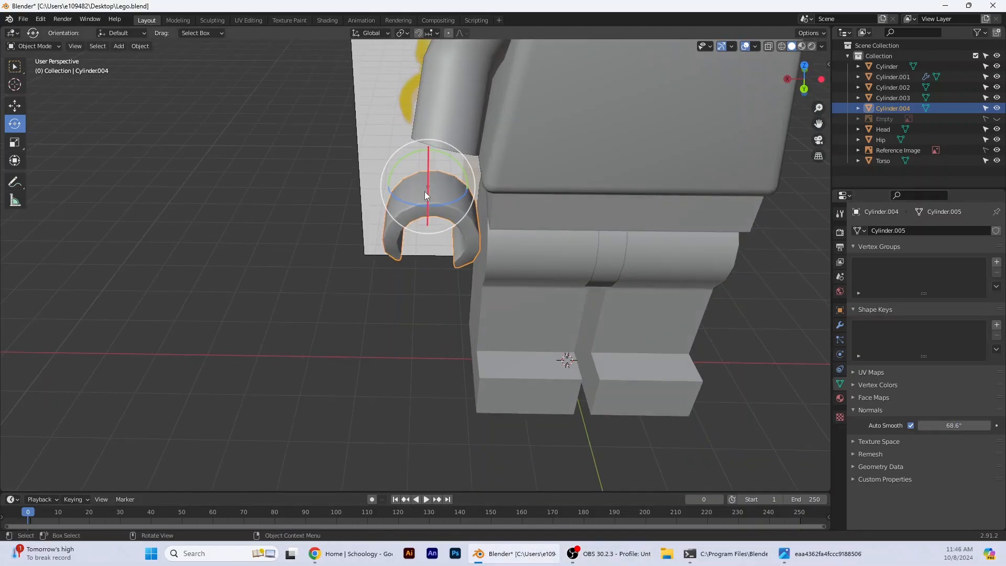
middle_click_drag(539, 254, 561, 249)
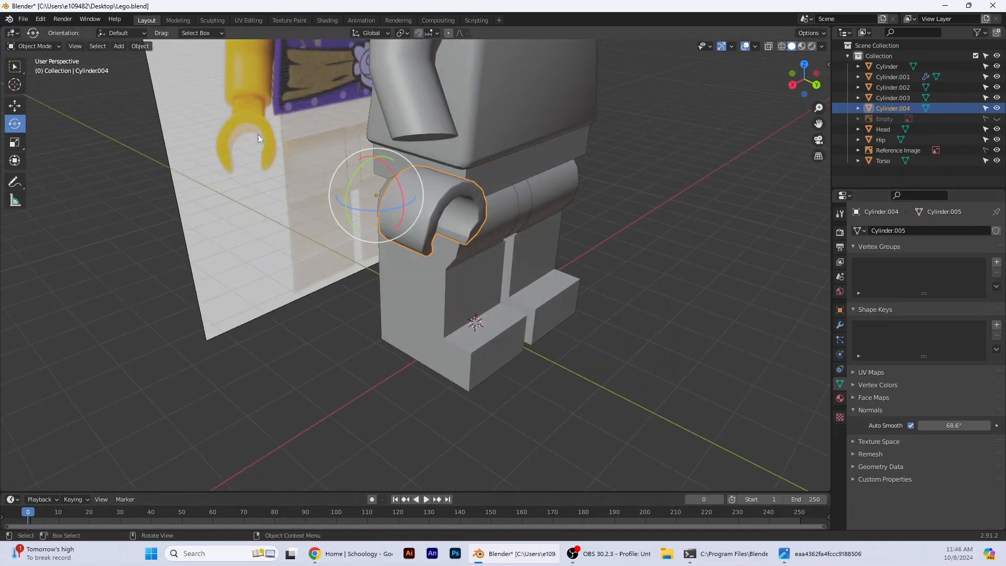
middle_click_drag(487, 214, 522, 196)
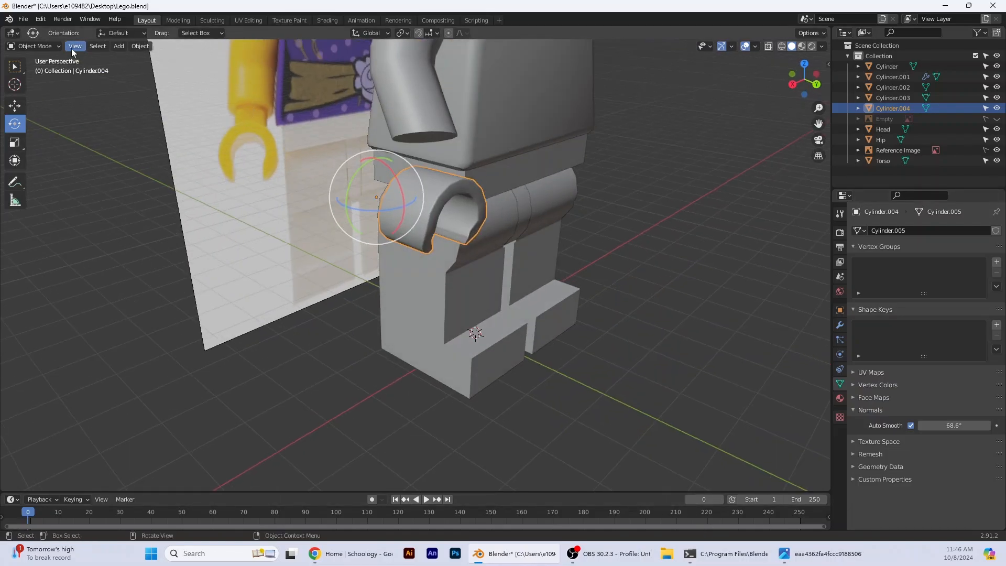
left_click(45, 47)
left_click(40, 70)
middle_click_drag(486, 246, 430, 270)
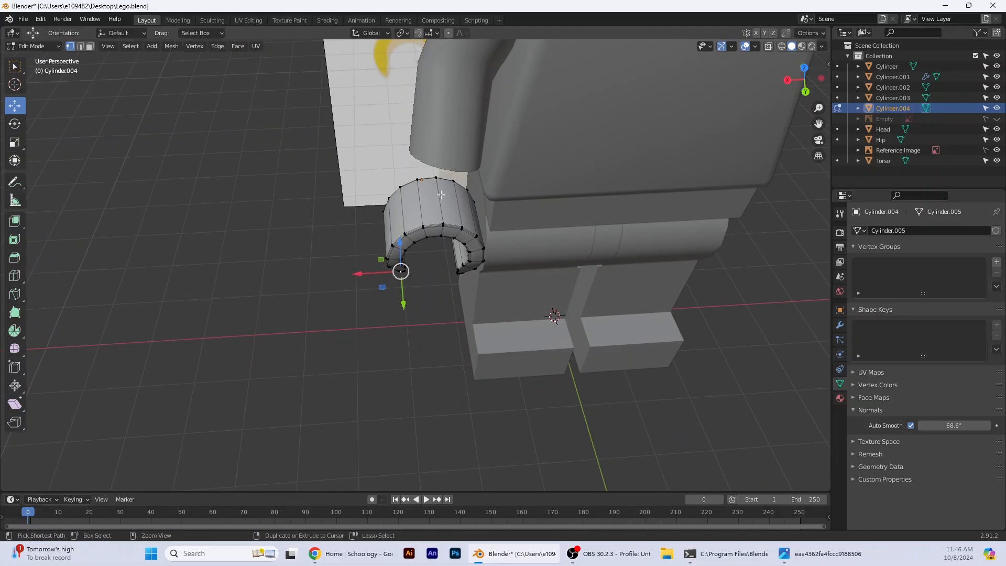
scroll(441, 195, "up", 3)
key("ctrl+r")
scroll(476, 156, "up", 1)
scroll(476, 156, "up", 1)
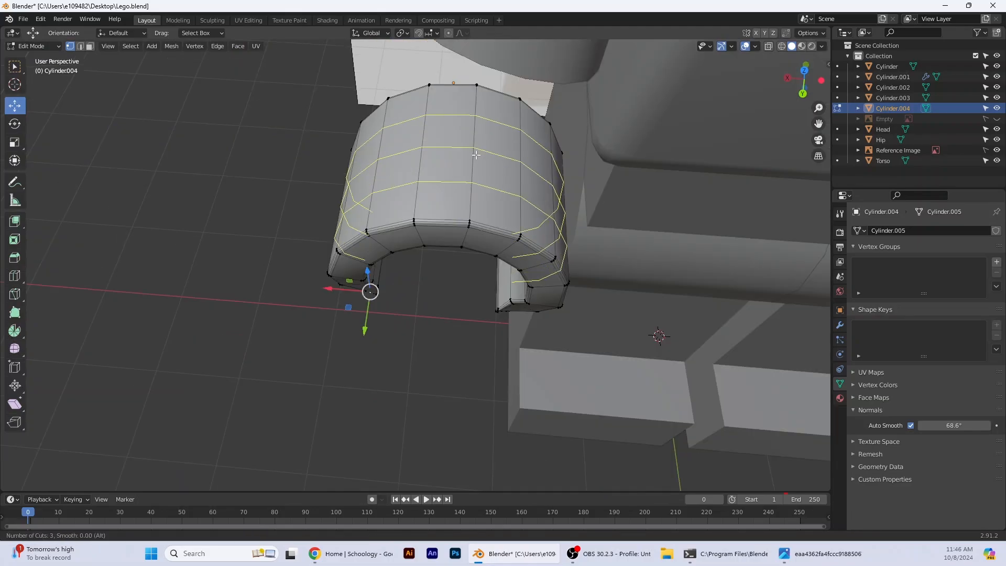
left_click(475, 155)
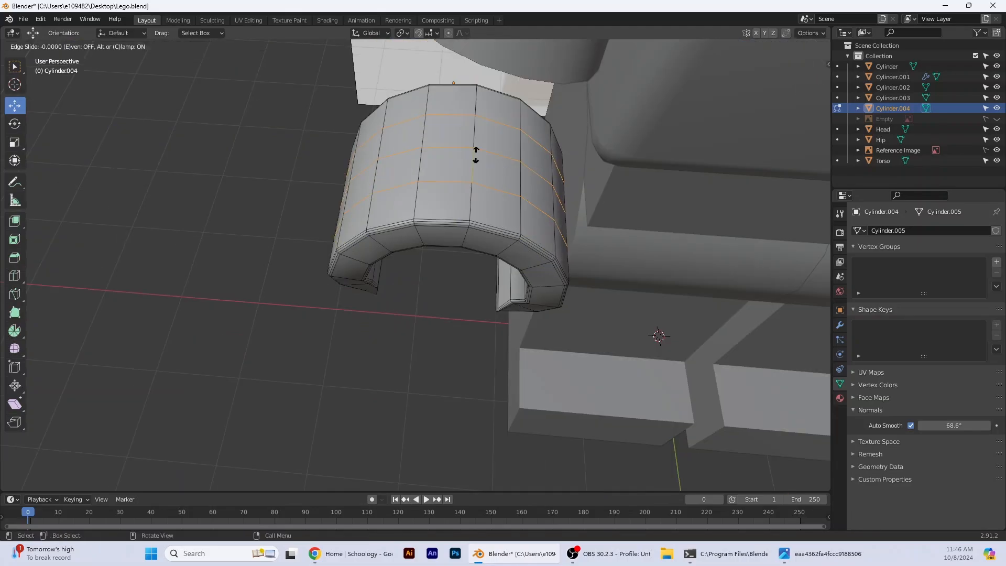
right_click(476, 155)
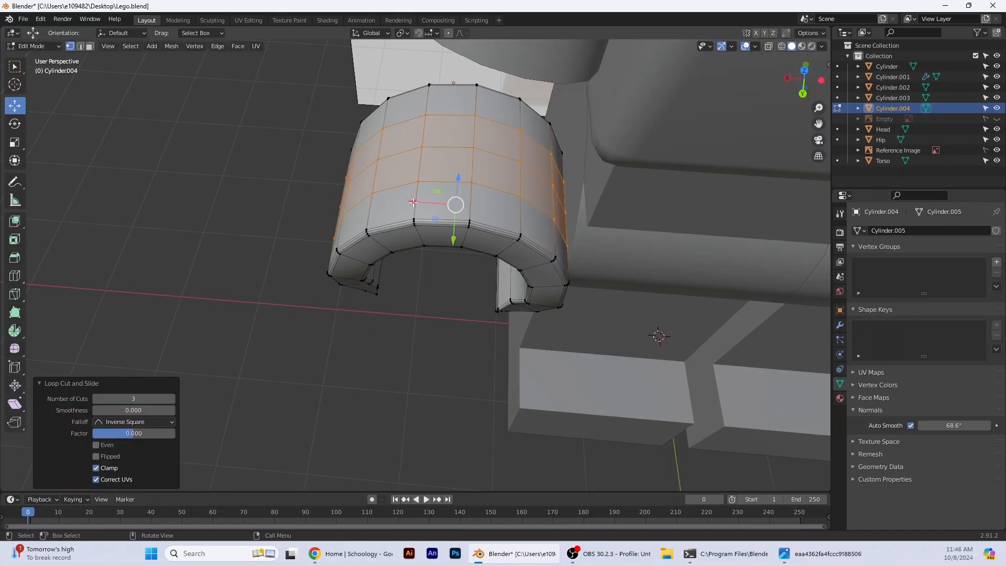
Select the vertices of a two-by-two patch on top of the hand's outer surface and delete its four faces
left_click(448, 132)
left_click(476, 117, "shift")
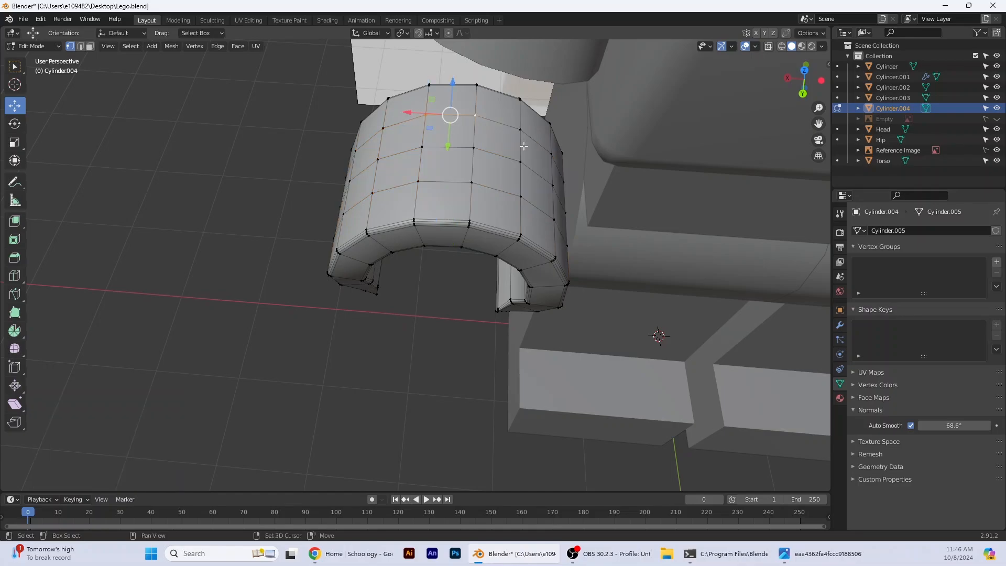
left_click(522, 141, "shift")
left_click(522, 162, "shift")
left_click(521, 192, "shift")
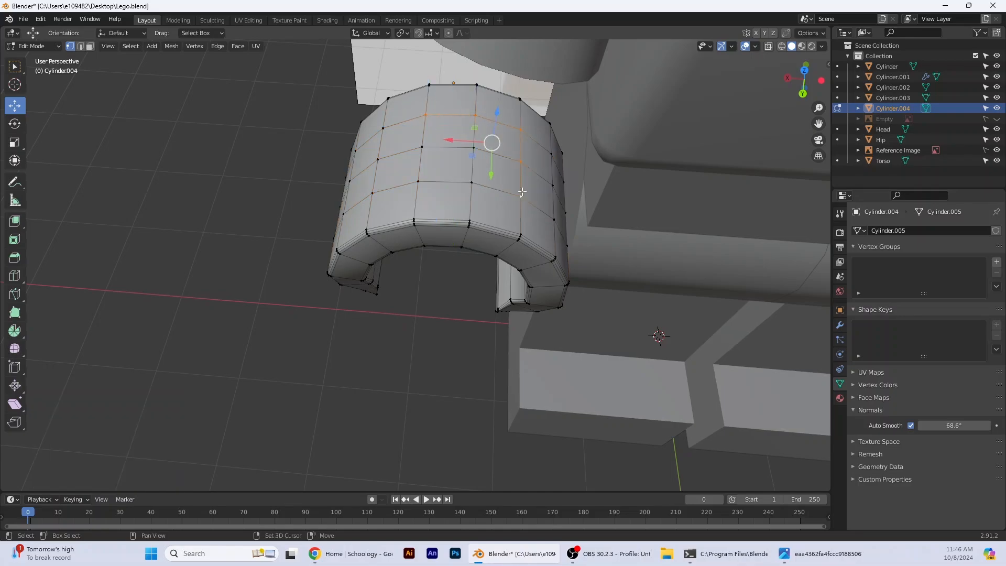
left_click(470, 183, "shift")
left_click(418, 181, "shift")
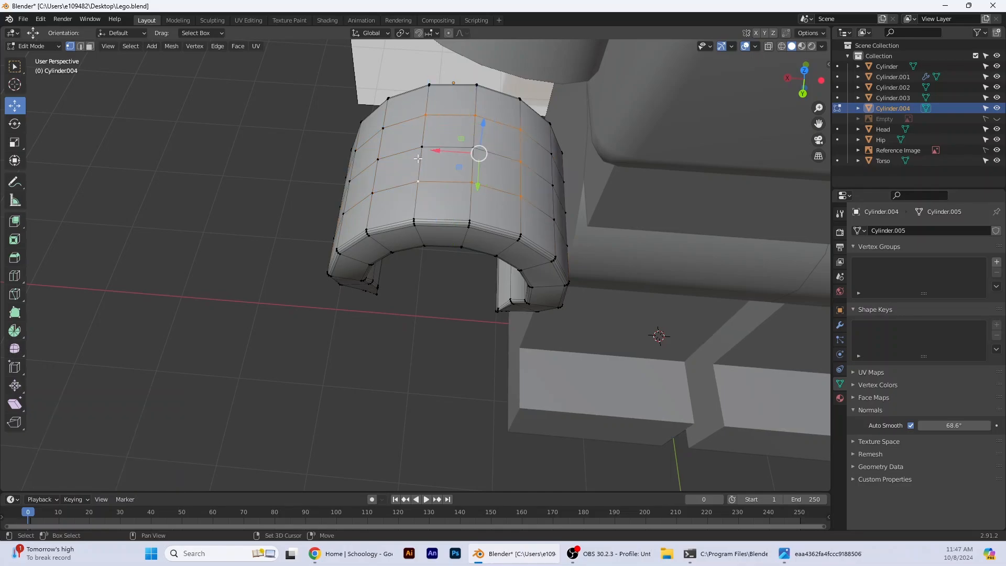
left_click(471, 149, "shift")
left_click(423, 146, "shift")
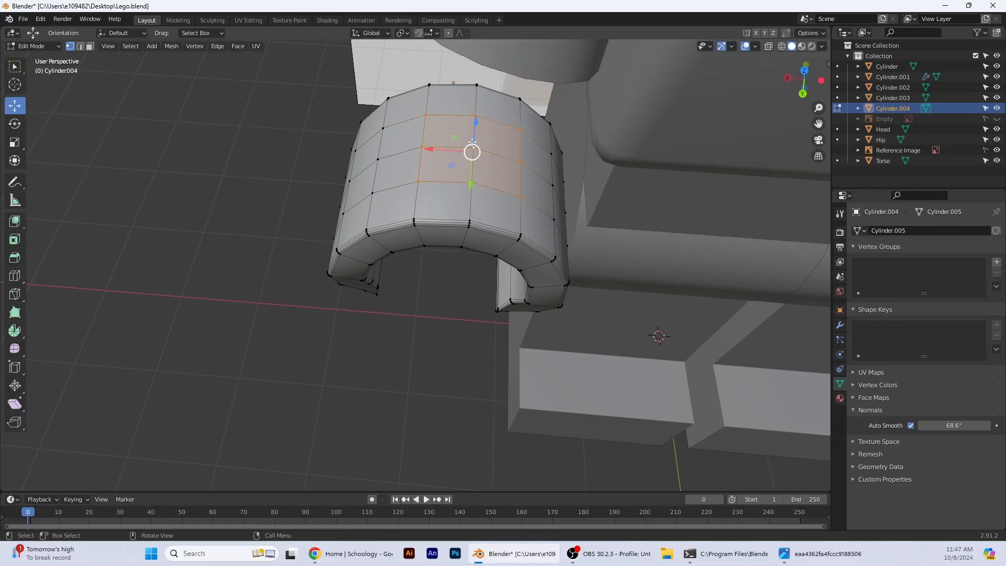
key("x")
left_click(465, 165)
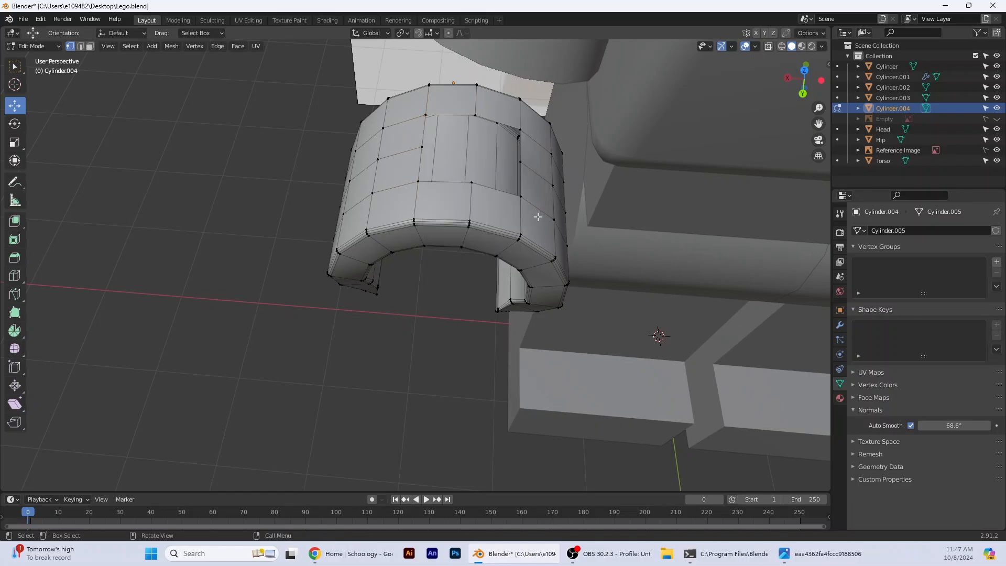
Add a cylinder with 16 vertices, 1 m radius and 2 m depth to the hand mesh
middle_click_drag(481, 253, 495, 232)
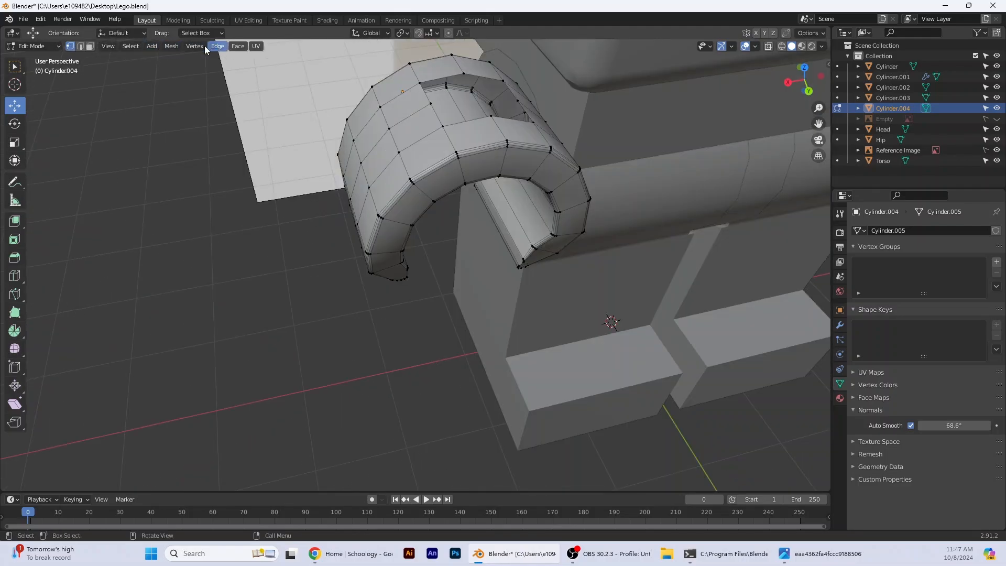
left_click(169, 46)
mouse_move(192, 61)
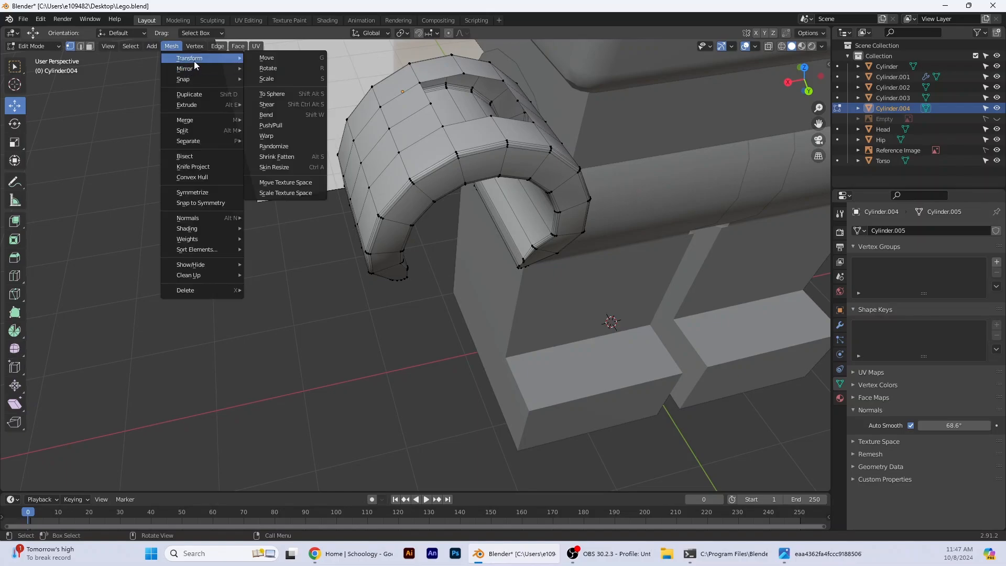
mouse_move(212, 80)
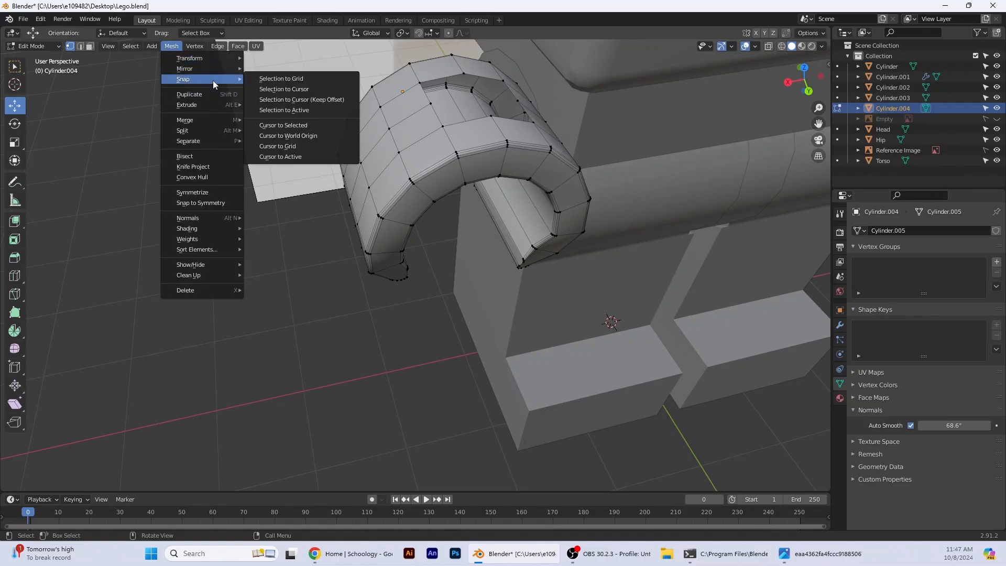
mouse_move(151, 48)
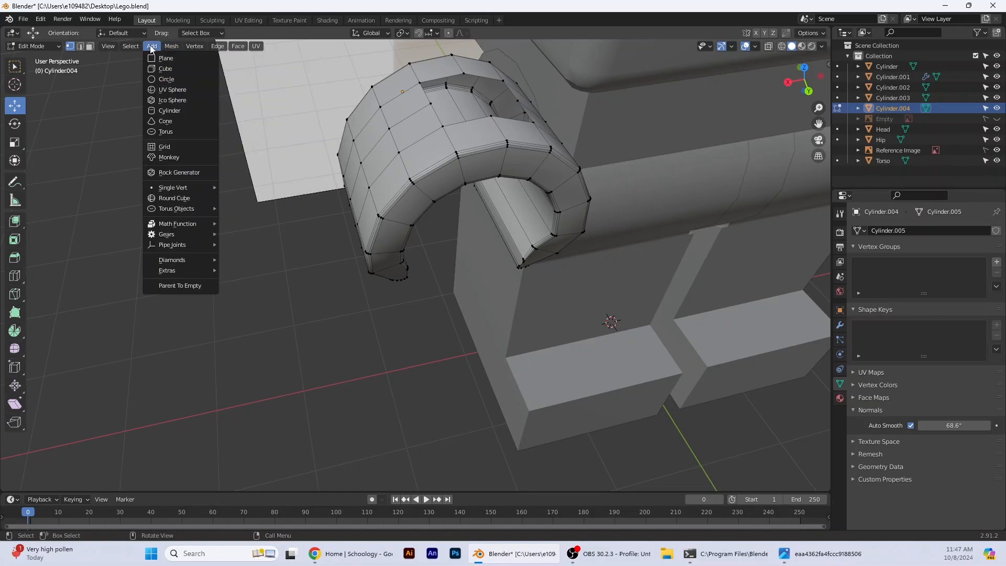
left_click(167, 111)
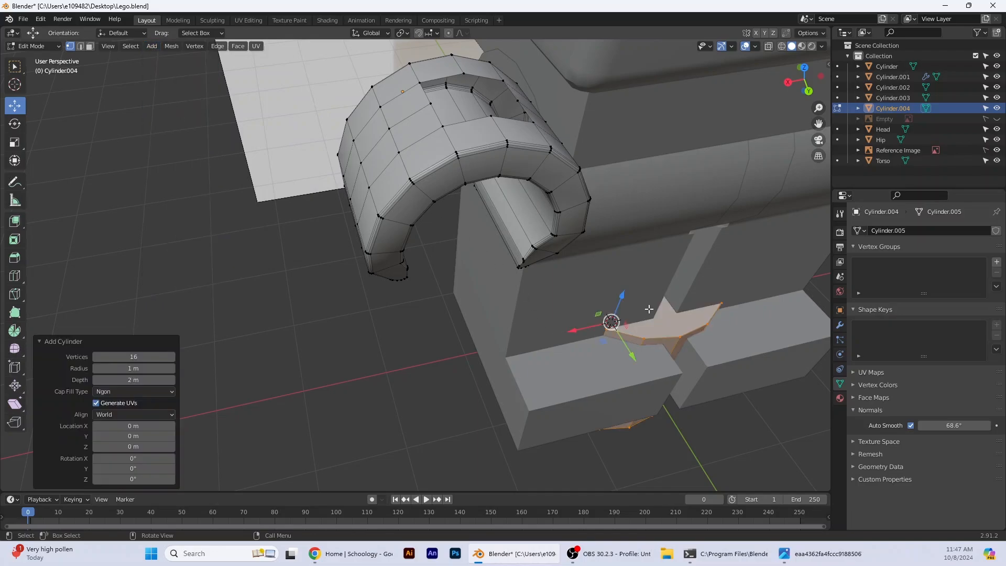
Reduce the newly added wrist cylinder to 8 vertices
scroll(648, 309, "down", 2)
left_click(135, 356)
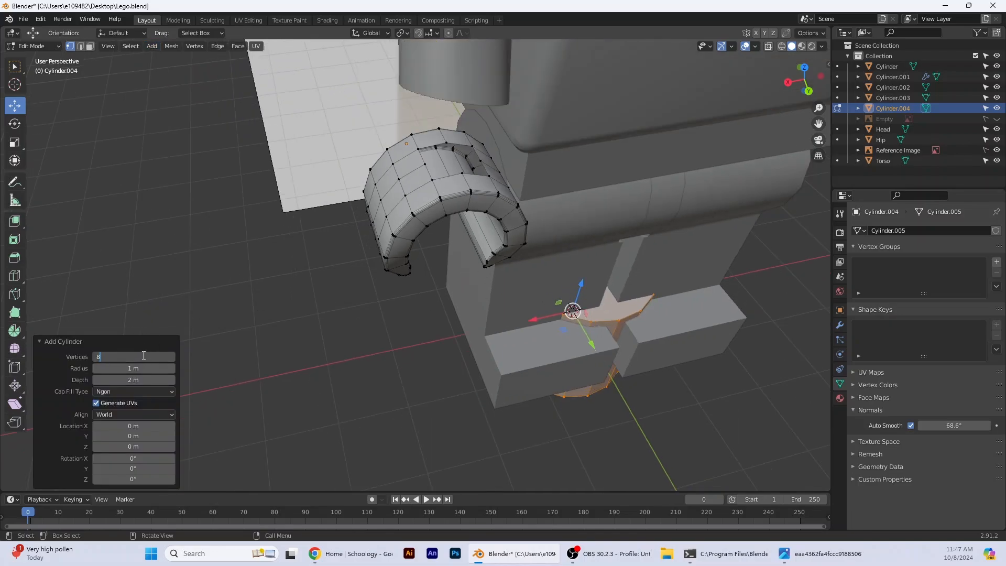
type("8")
key("Return")
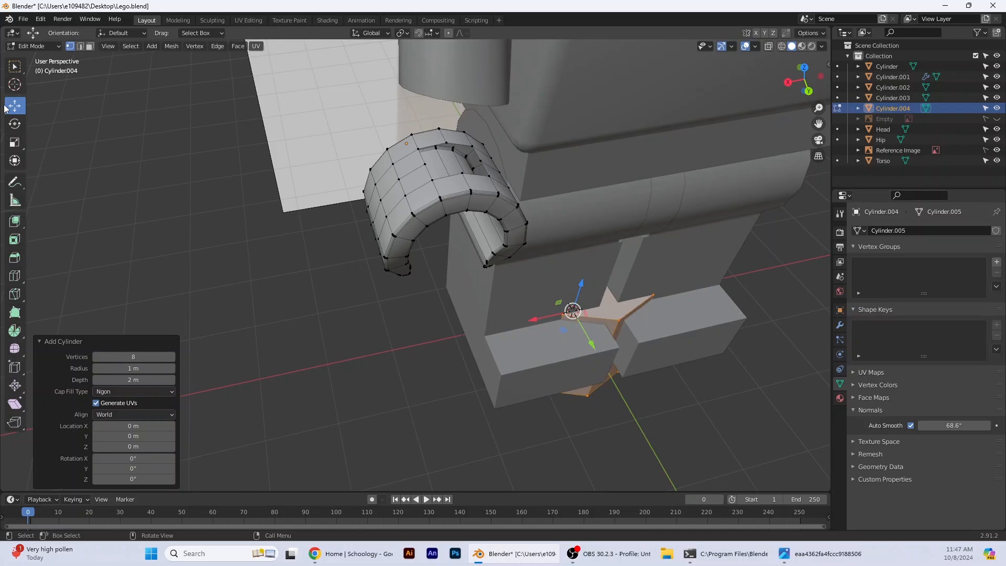
Move the eight-sided cylinder over to the hand and scale it down to sit at the hole on top
left_click_drag(579, 294, 407, 185)
scroll(472, 188, "up", 2)
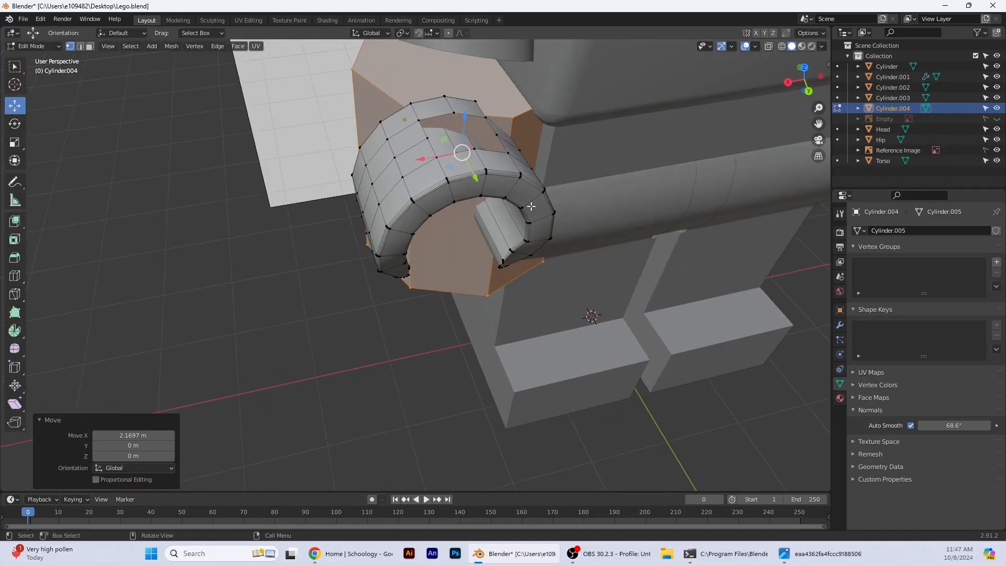
middle_click_drag(611, 163, 608, 69)
left_click_drag(516, 296, 516, 242)
left_click_drag(475, 283, 464, 324)
left_click(15, 142)
left_click_drag(446, 325, 431, 285)
left_click(15, 106)
middle_click_drag(763, 303, 708, 362)
left_click_drag(416, 406, 466, 393)
left_click(15, 142)
left_click(15, 105)
left_click_drag(448, 350, 457, 293)
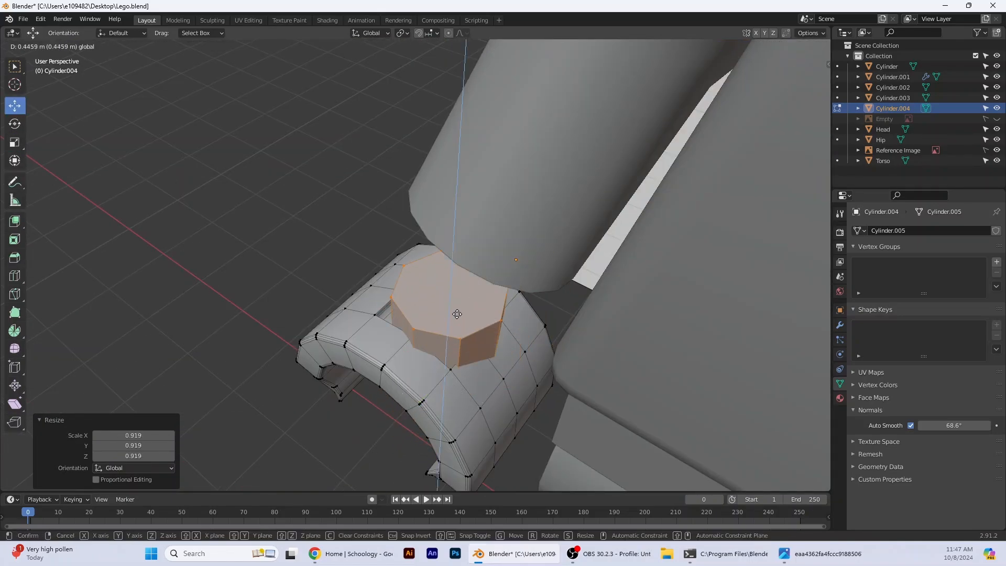
Fine-tune the wrist cylinder's position above the hole and shrink it further, finishing with a uniform scale of 0.821
middle_click_drag(457, 292, 514, 265)
left_click(14, 142)
left_click_drag(516, 336, 512, 329)
left_click(15, 106)
left_click_drag(446, 299, 441, 299)
middle_click_drag(445, 312, 449, 267)
left_click_drag(478, 264, 477, 213)
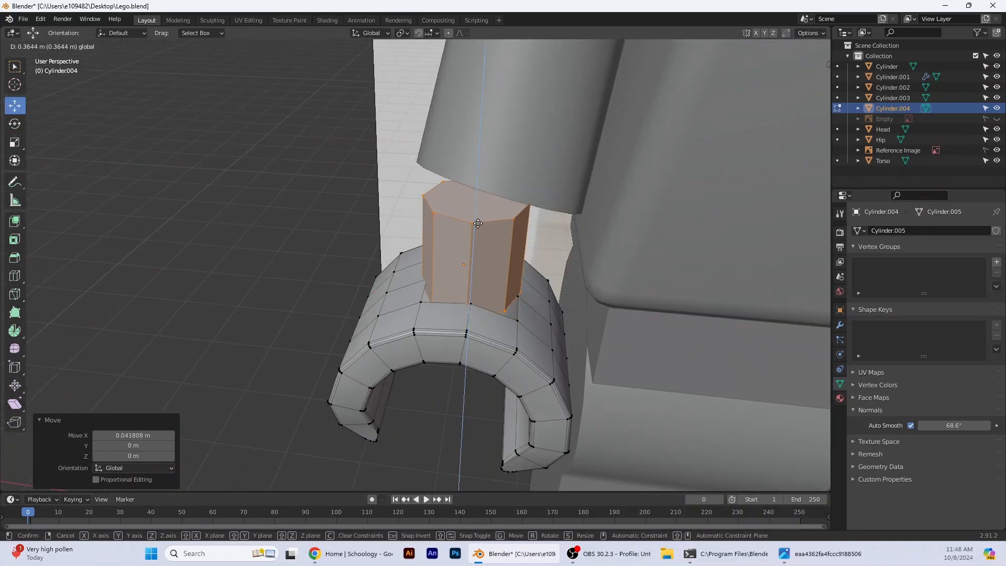
middle_click_drag(477, 214, 479, 197)
left_click(15, 142)
left_click_drag(506, 258, 501, 251)
middle_click_drag(501, 251, 497, 291)
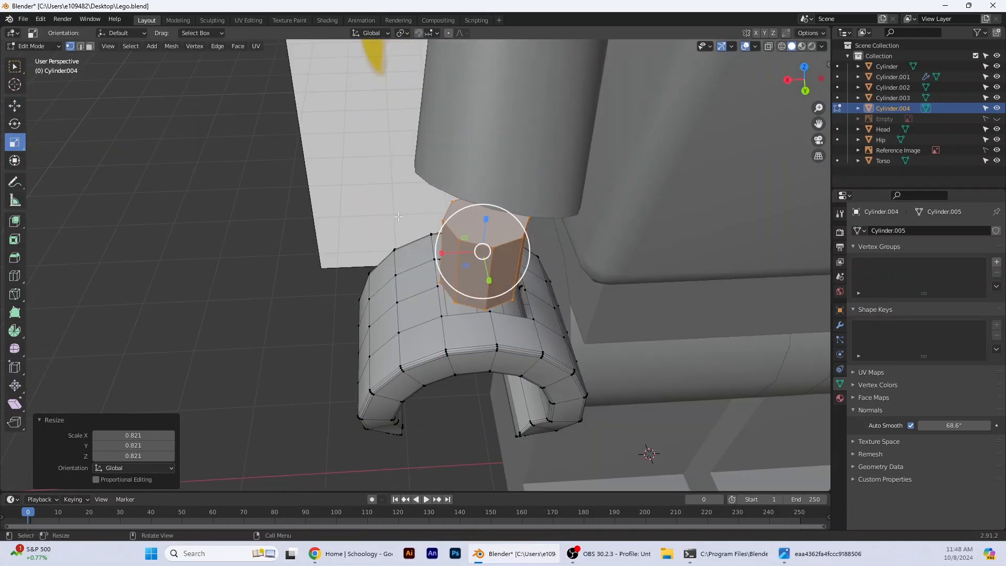
Try bridging the hand's hole edge loop to the cylinder's bottom edge loop with Bridge Edge Loops
key("2")
left_click(444, 314)
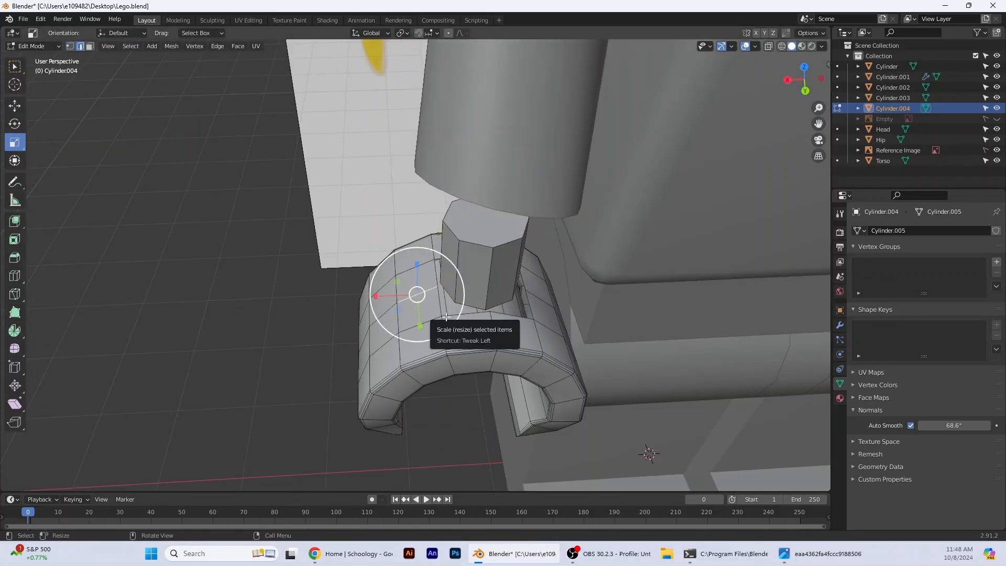
left_click(453, 310, "alt")
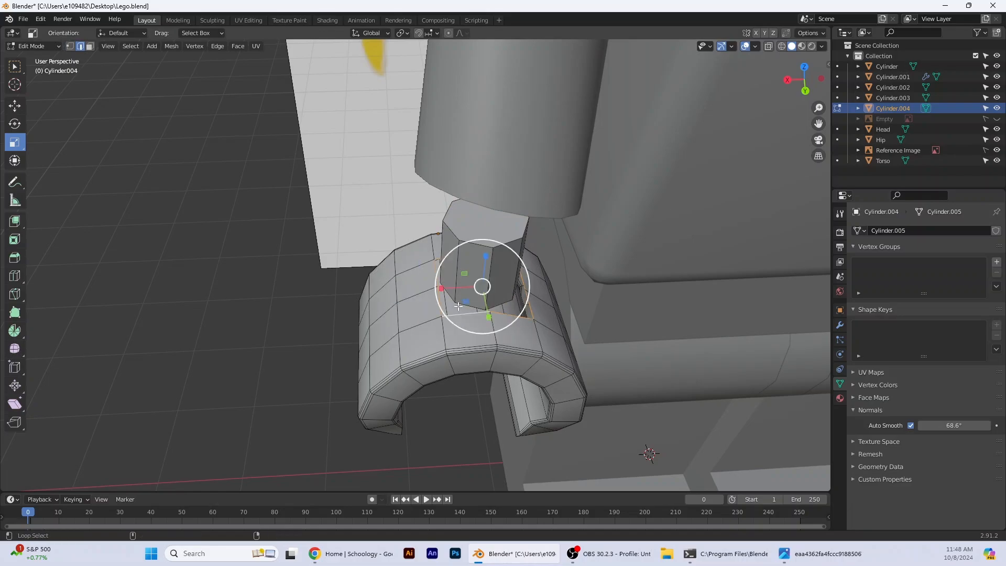
middle_click_drag(476, 317, 366, 177)
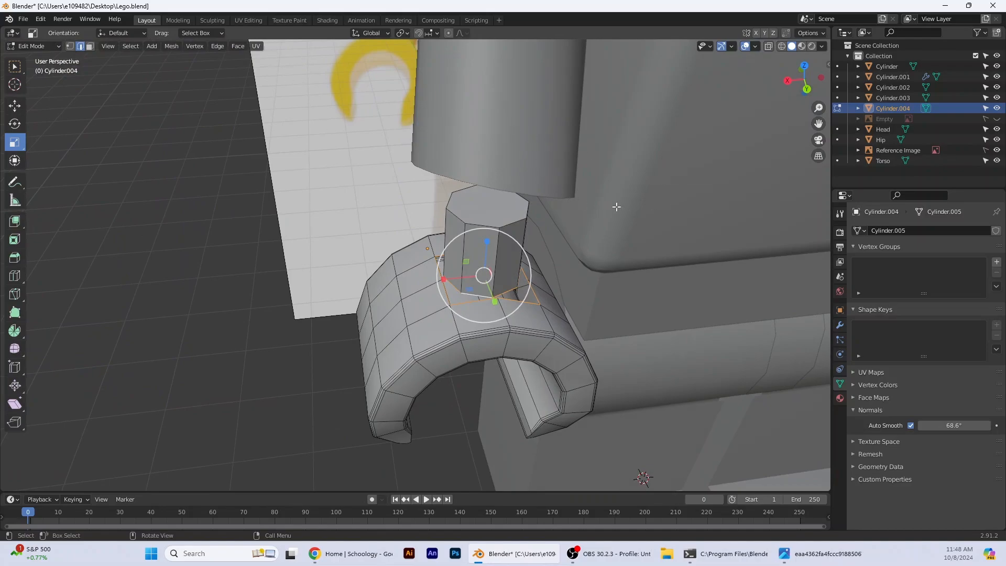
left_click(221, 46)
left_click(246, 81)
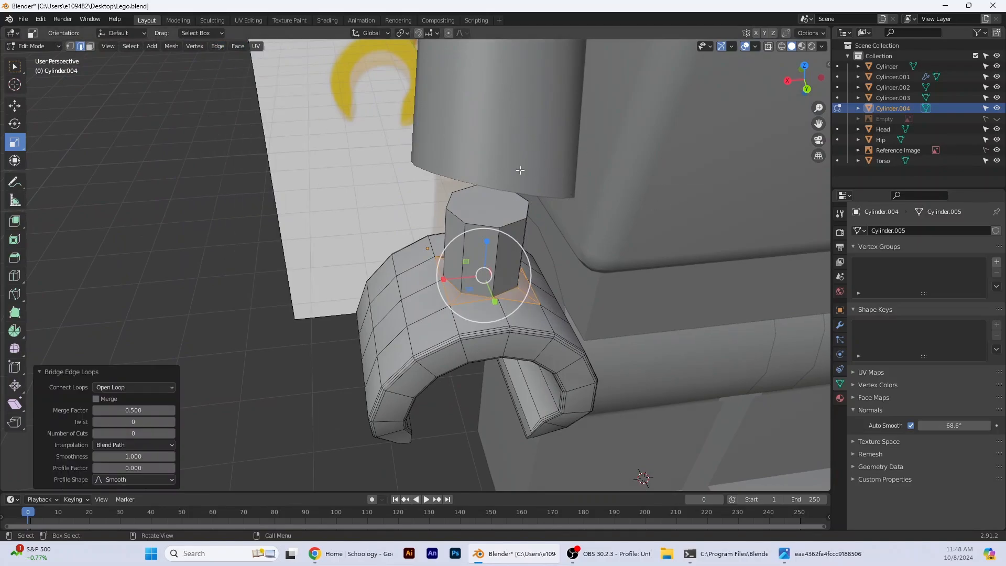
scroll(651, 341, "up", 1)
middle_click_drag(604, 359, 618, 362)
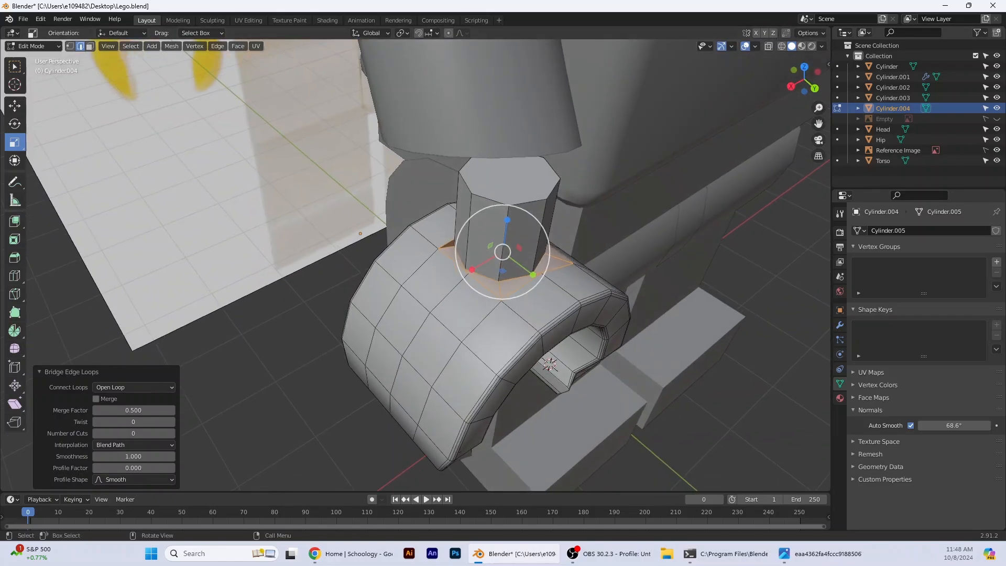
Try nudging the selected edge loops, then undo the nudges and the bridge between the hand and cylinder
left_click(15, 106)
left_click_drag(506, 229, 510, 222)
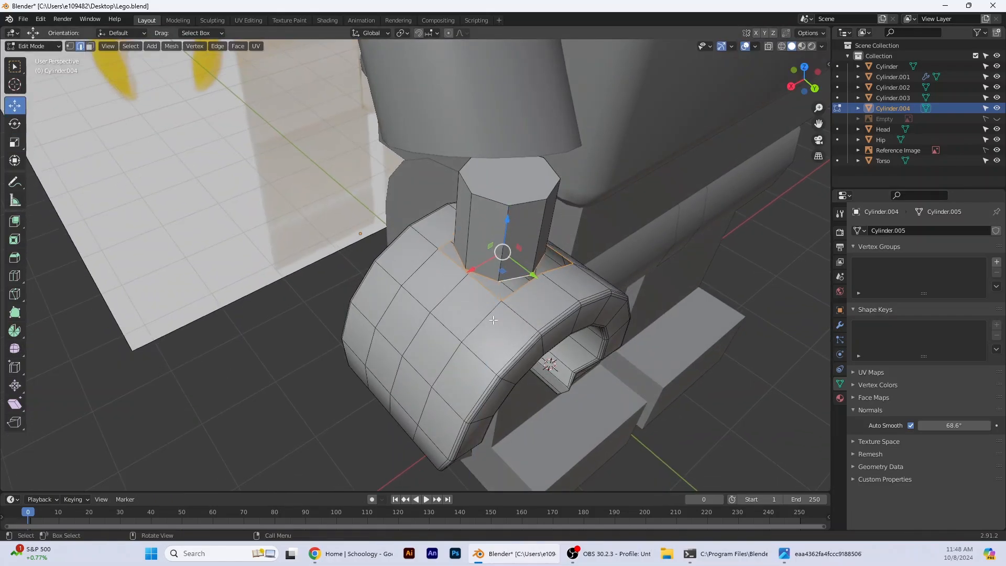
middle_click_drag(525, 218, 591, 285)
left_click_drag(498, 216, 502, 217)
key("ctrl+z")
Select the whole linked wrist cylinder and move it about 0.042 m along Y toward the hole's centre
left_click(570, 218)
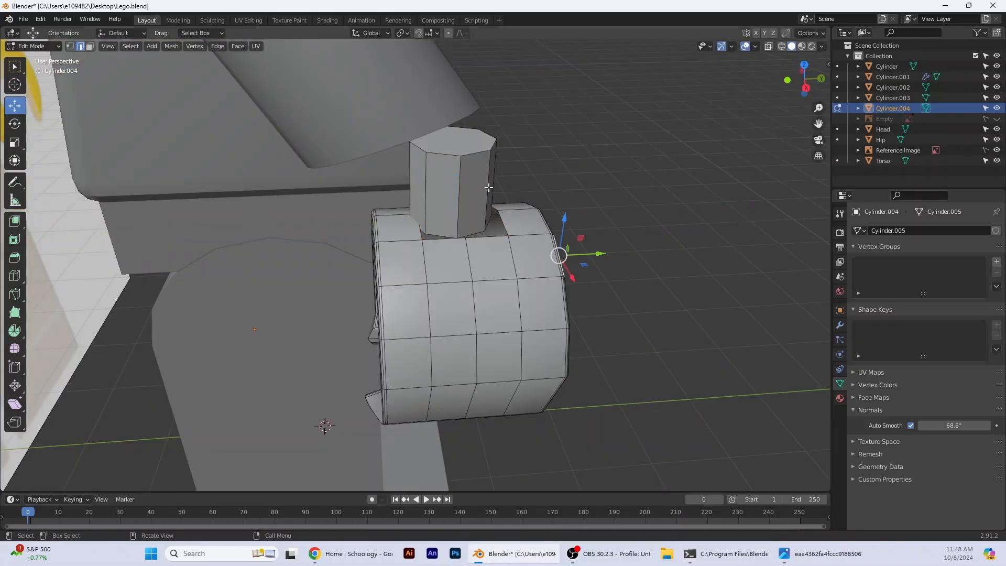
left_click(488, 188)
key("l")
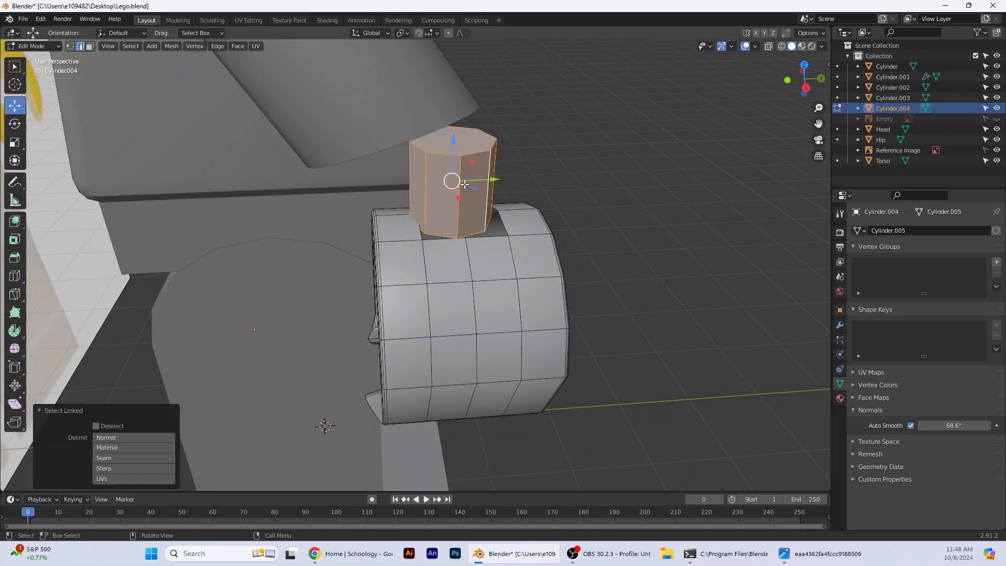
key("g")
key("y")
left_click(504, 185)
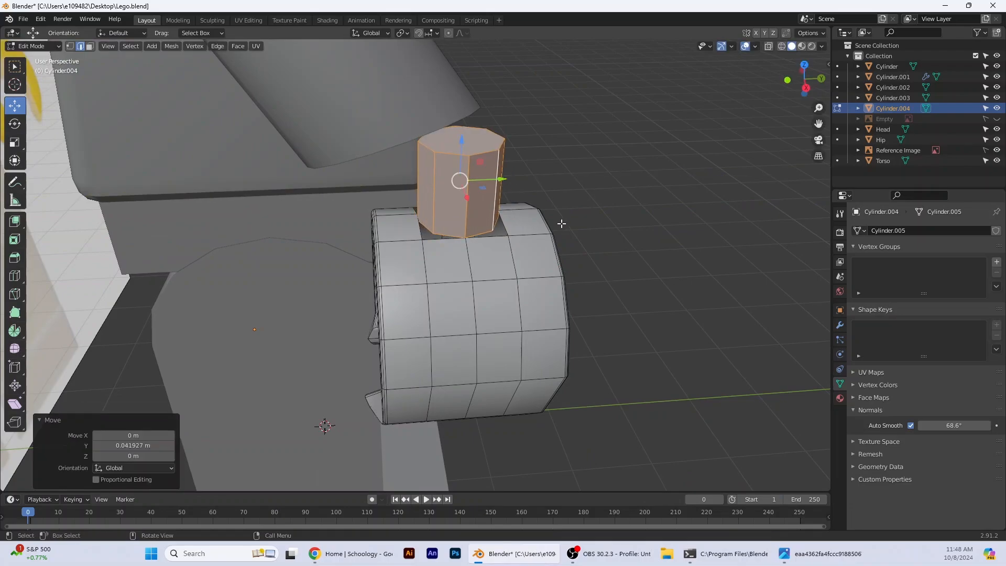
Scale the wrist cylinder uniformly by 0.954 and shift it about 0.006 m along Y over the hole
middle_click_drag(560, 222, 528, 225)
left_click(492, 167)
left_click(16, 142)
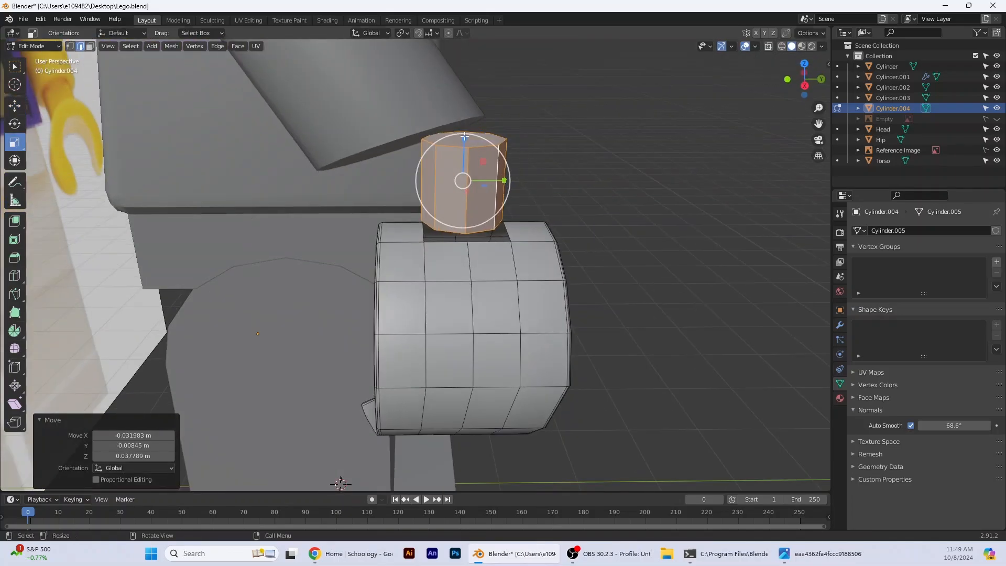
left_click_drag(470, 135, 469, 139)
key("Tab")
left_click(15, 106)
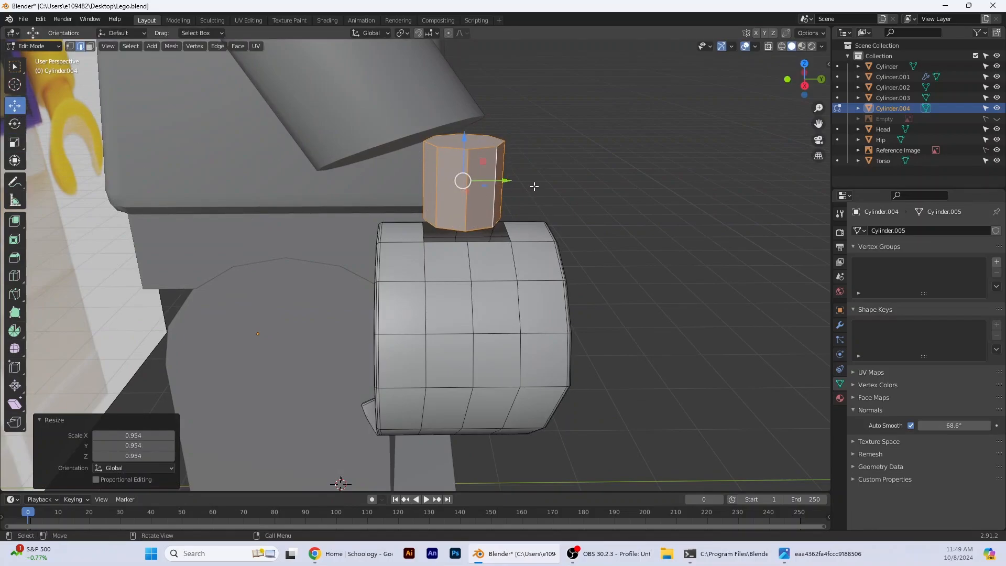
left_click_drag(498, 180, 502, 180)
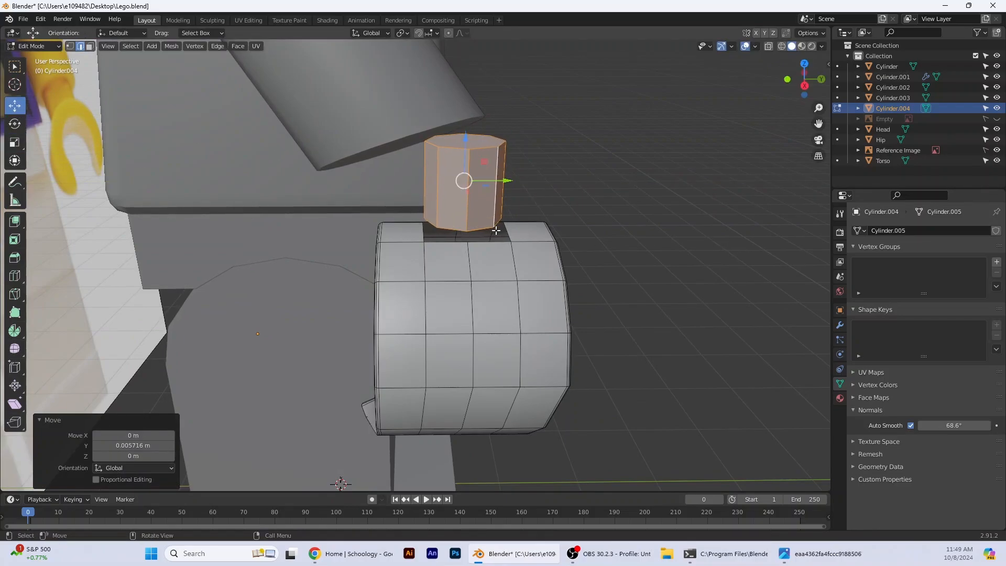
Select the hole's edge loop and the cylinder's bottom edge loop and connect them with Bridge Edge Loops
left_click(608, 213)
left_click(445, 242, "alt")
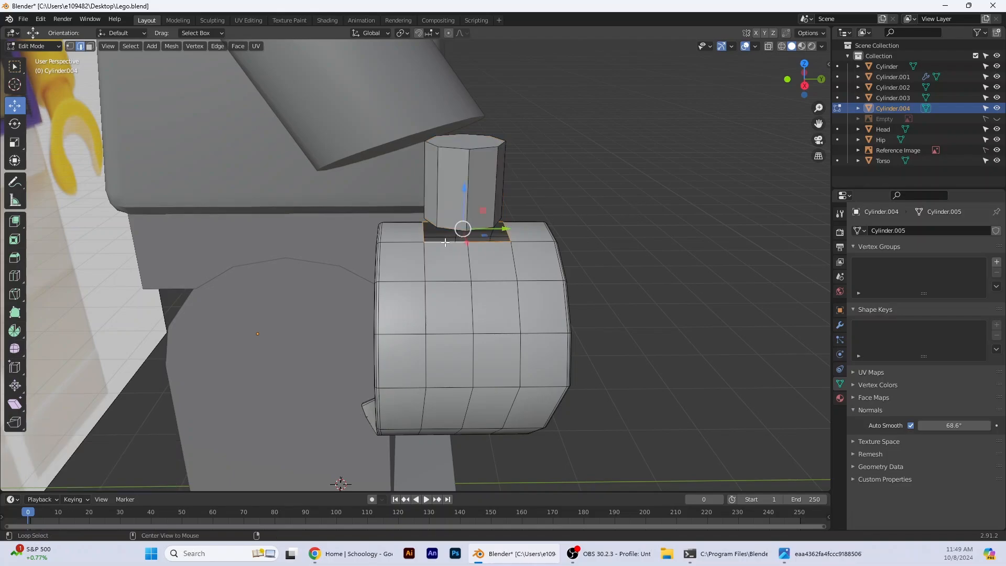
left_click(448, 229, "alt+shift")
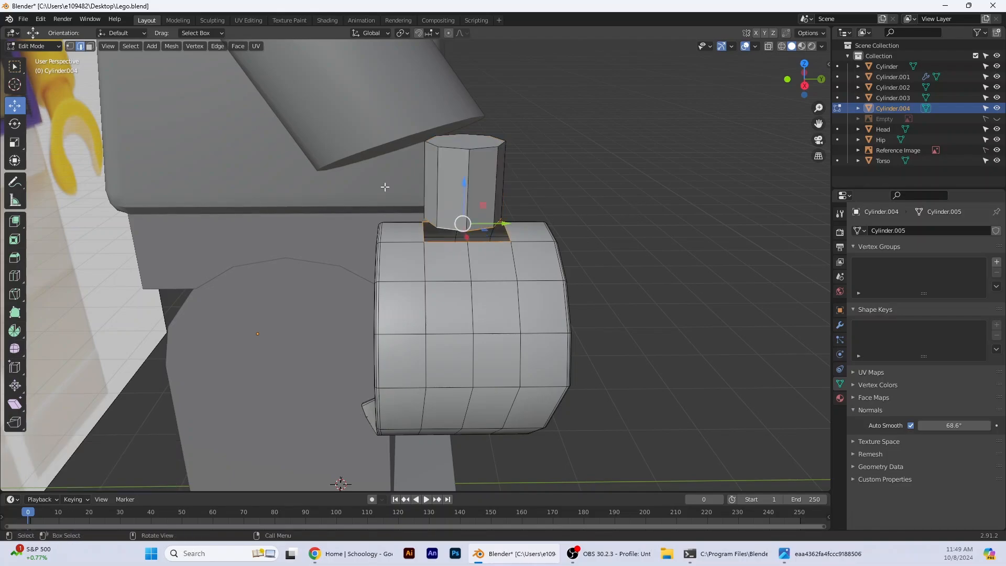
left_click(217, 45)
left_click(220, 79)
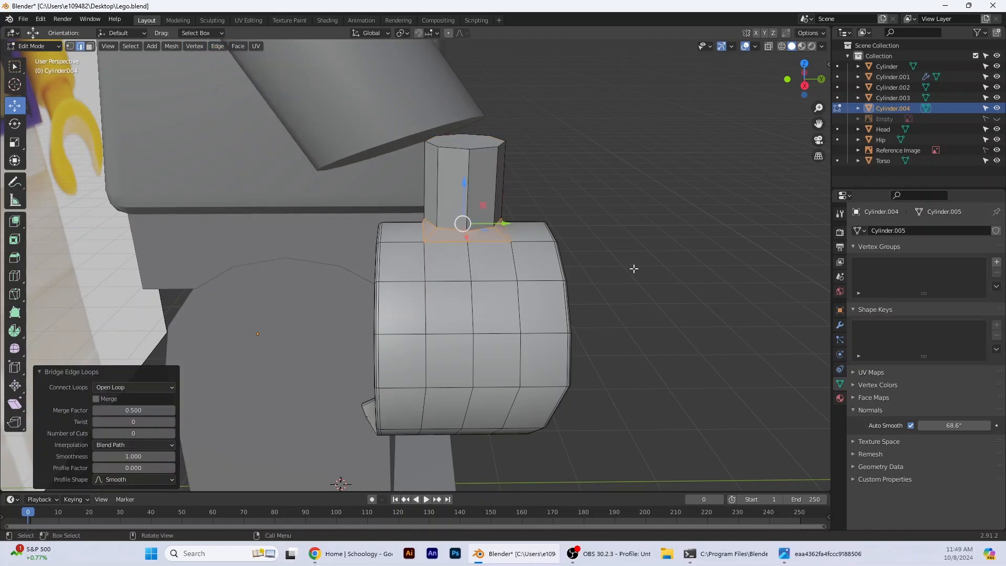
middle_click_drag(605, 271, 529, 273)
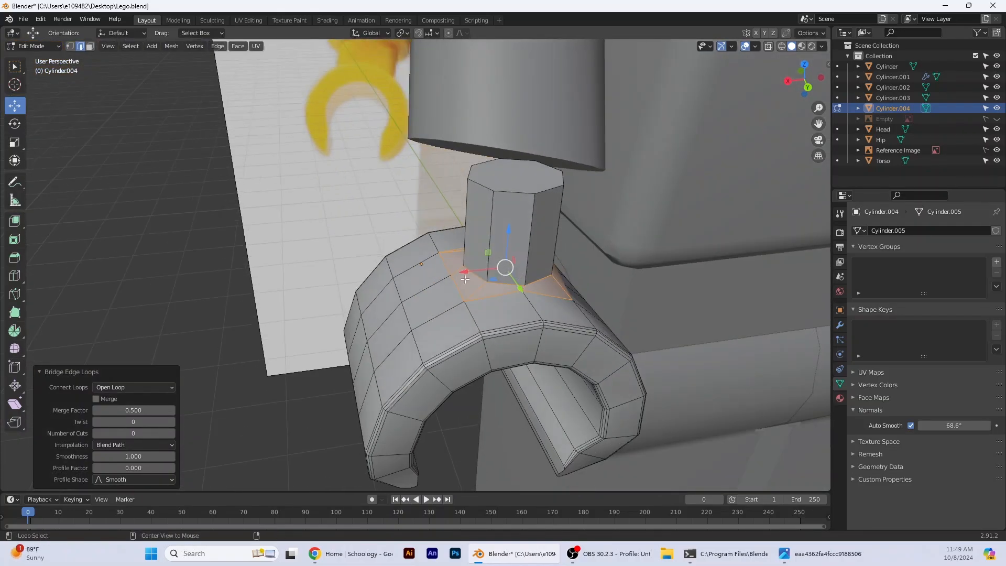
Select the wrist's bottom edge loop and, in back view, shift it about 0.016 m along X, tilt it slightly and nudge it vertically
left_click(452, 314)
left_click(498, 284, "alt")
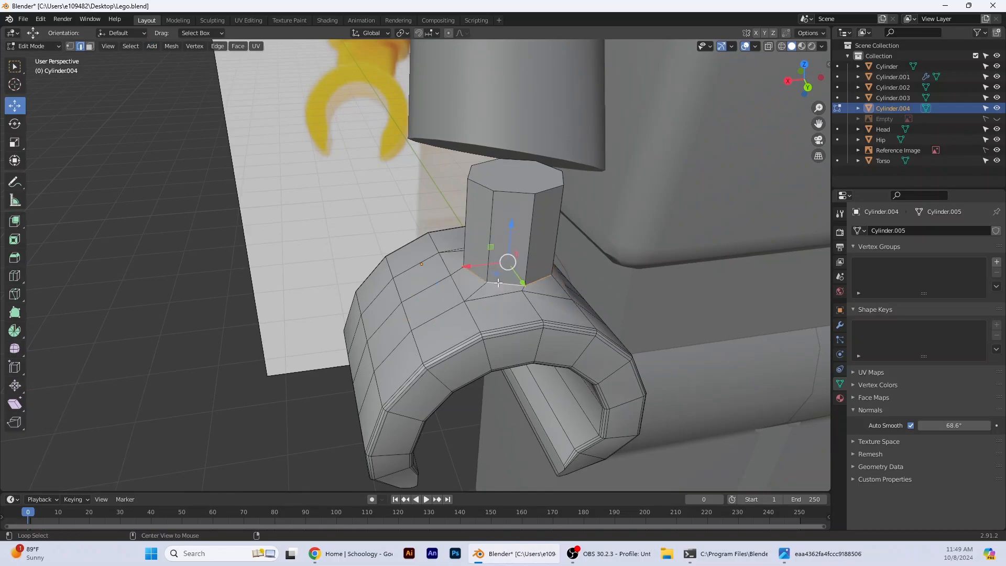
left_click(807, 87)
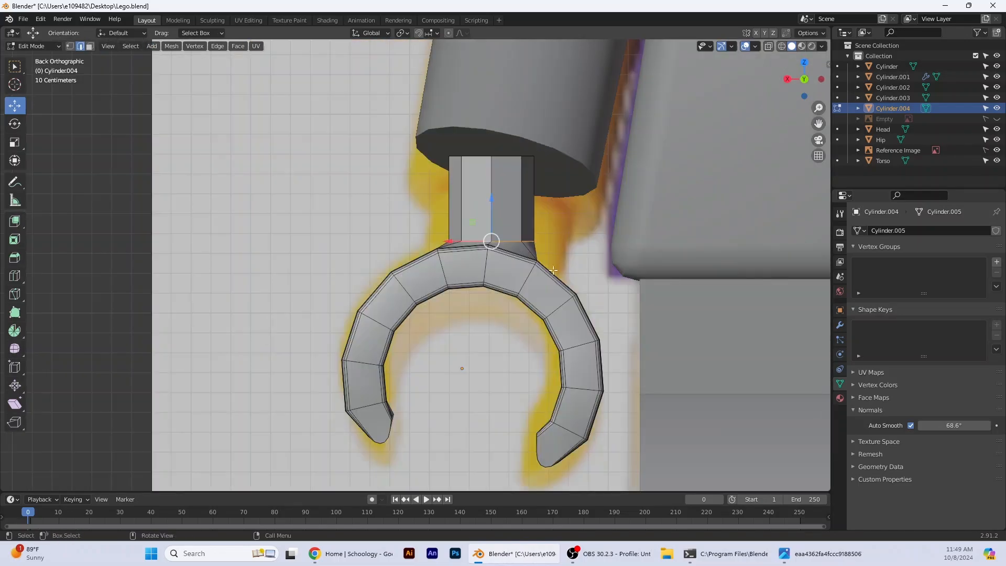
left_click_drag(459, 240, 444, 241)
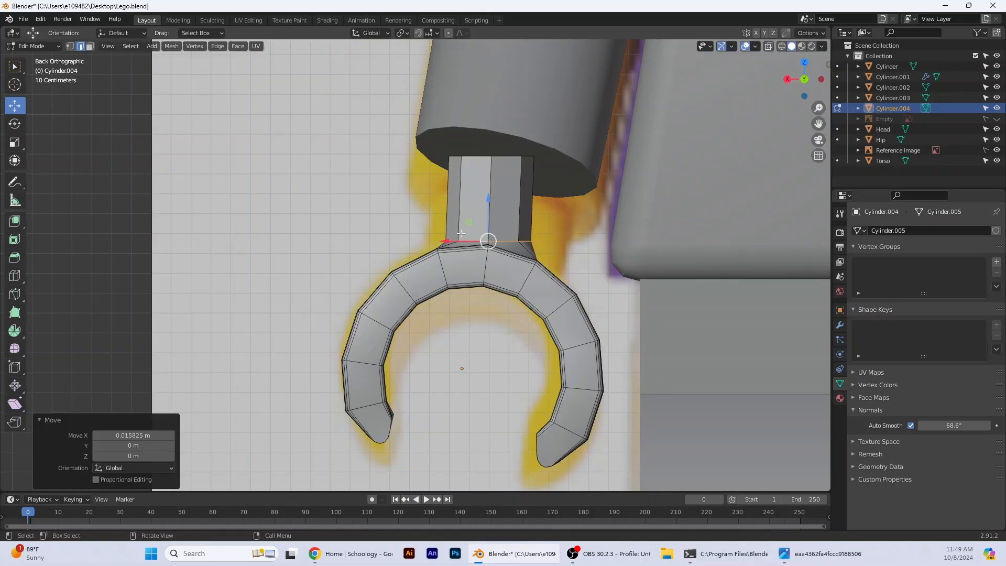
left_click(14, 124)
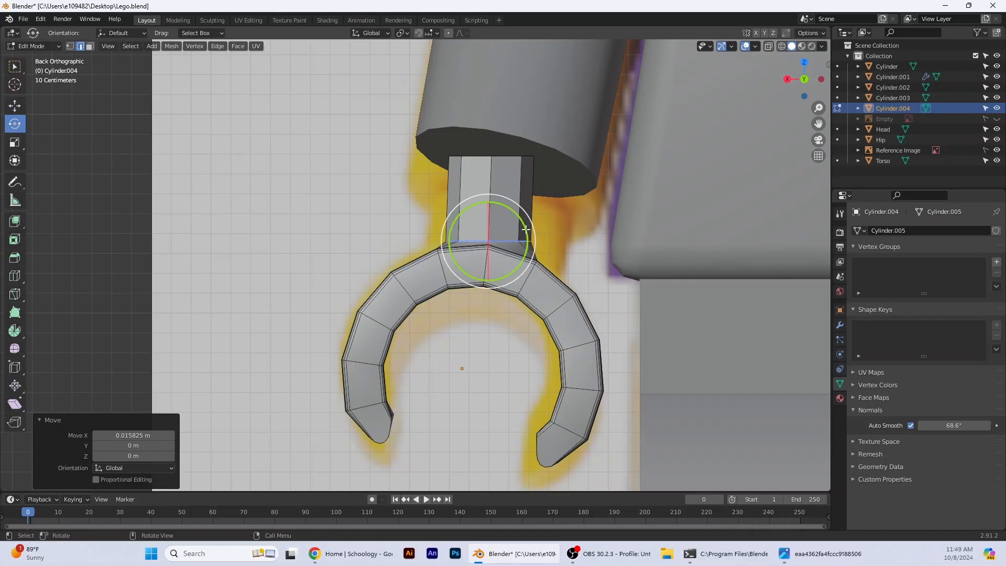
left_click_drag(525, 228, 527, 235)
left_click(15, 106)
left_click_drag(488, 214, 487, 217)
Return to Object Mode and apply smooth shading to the hand with its attached wrist
middle_click_drag(630, 253, 524, 246)
left_click(33, 46)
left_click(37, 58)
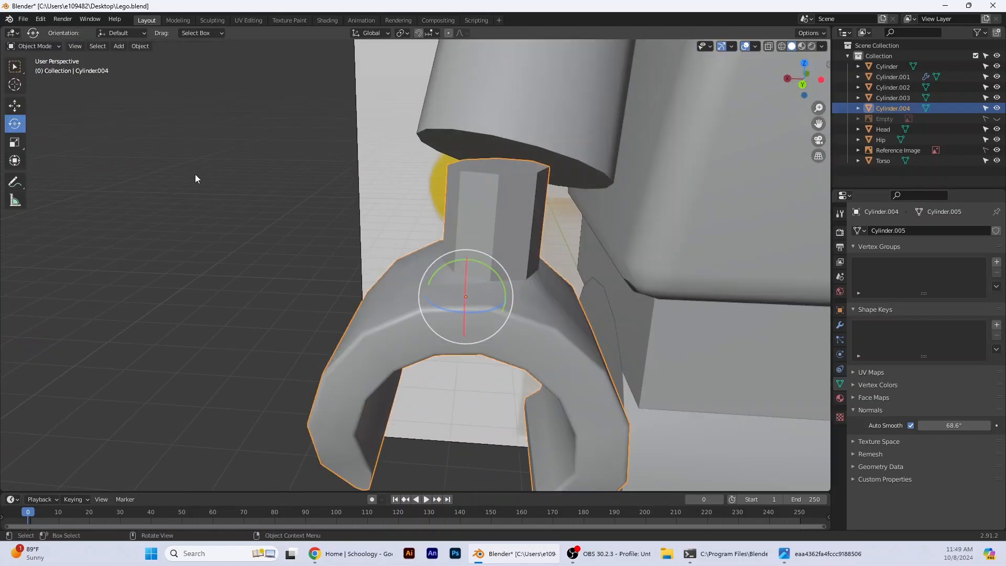
scroll(514, 335, "down", 2)
right_click(514, 326)
left_click(479, 339)
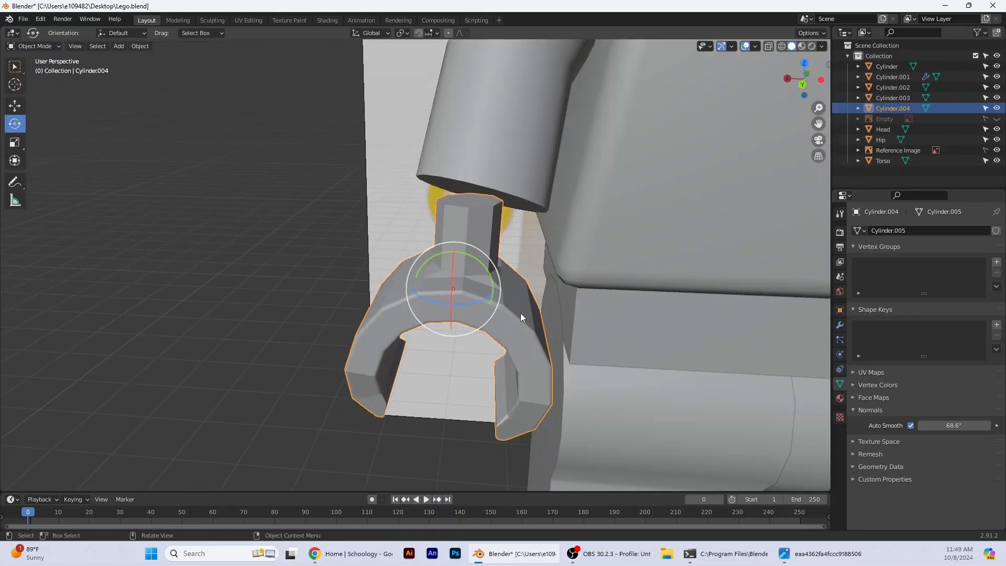
right_click(516, 311)
left_click(511, 300)
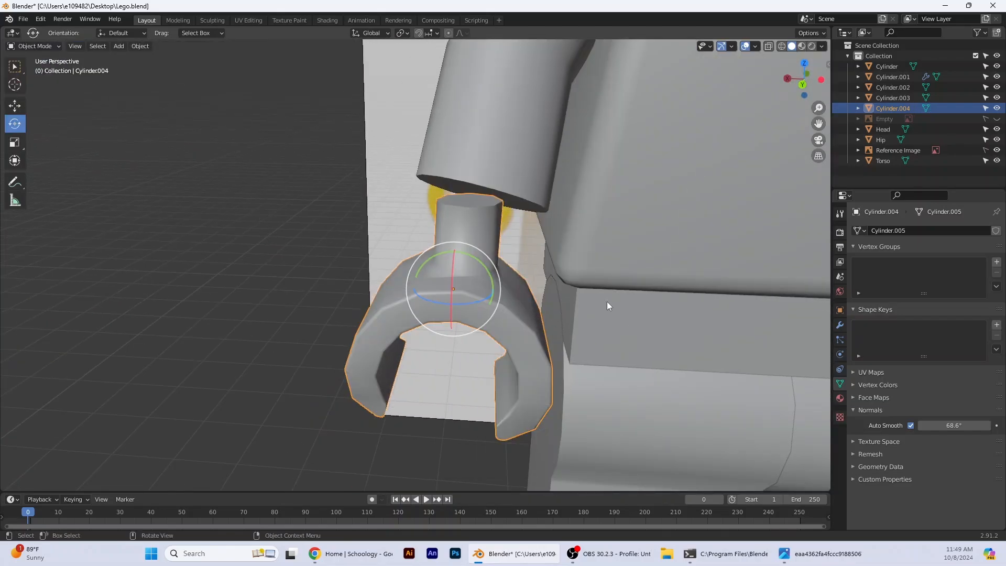
middle_click_drag(624, 321, 614, 311)
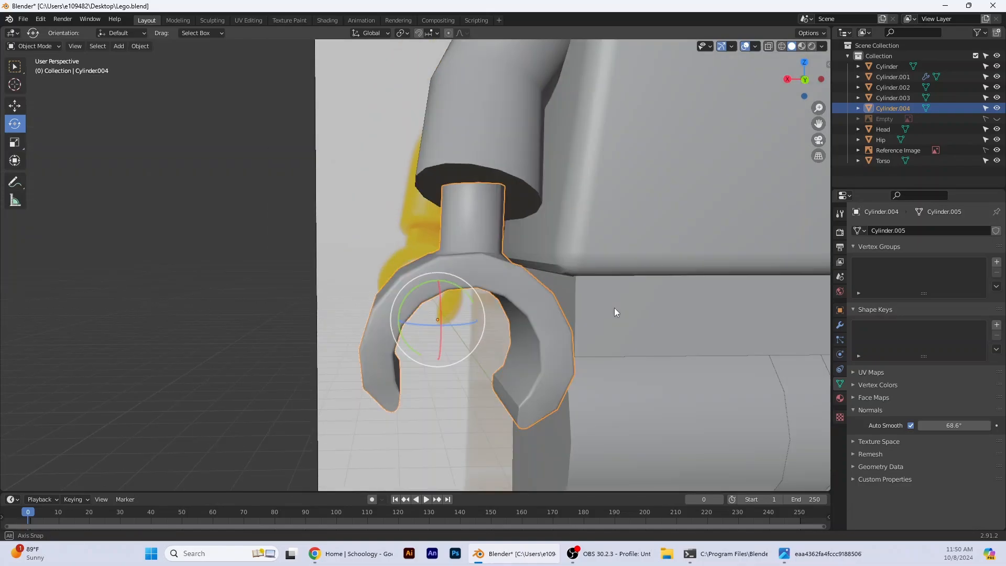
Set the hand's Auto Smooth angle to 67°
left_click(954, 425)
type("75")
key("Return")
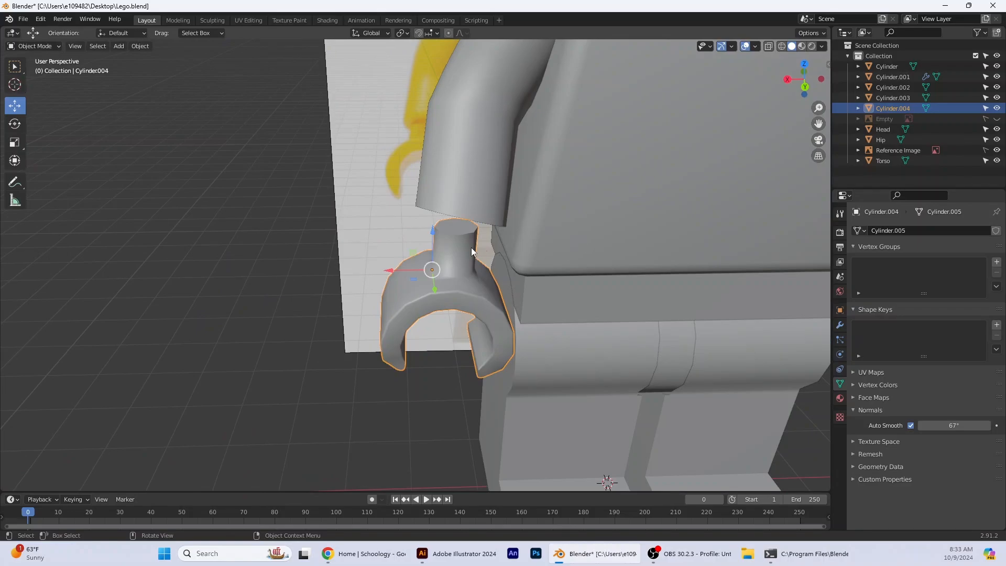
In back view, lower the hand about 0.63 m along Z to clear the wrist's top face from the arm
left_click(805, 85)
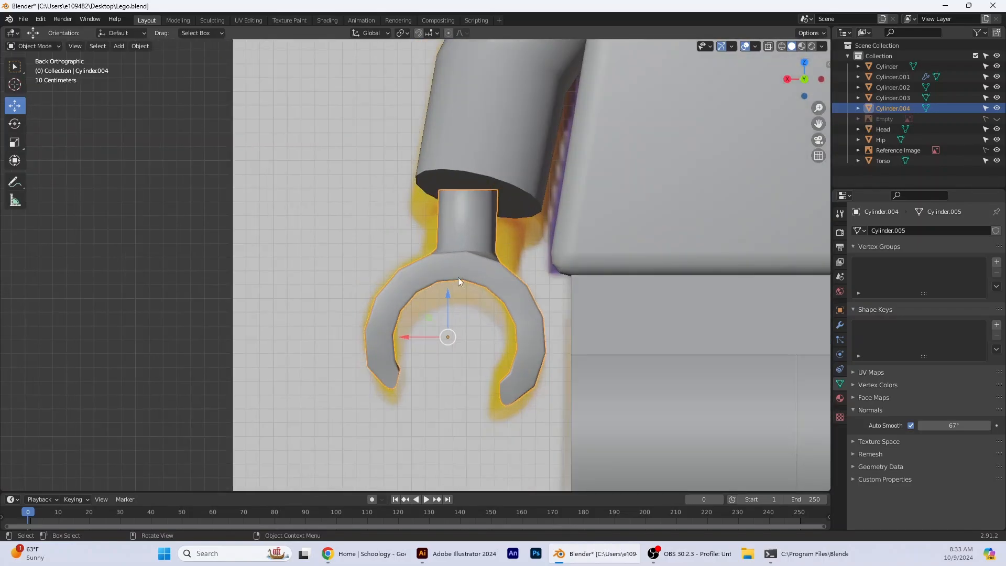
left_click_drag(450, 319, 450, 403)
middle_click_drag(546, 301, 546, 378)
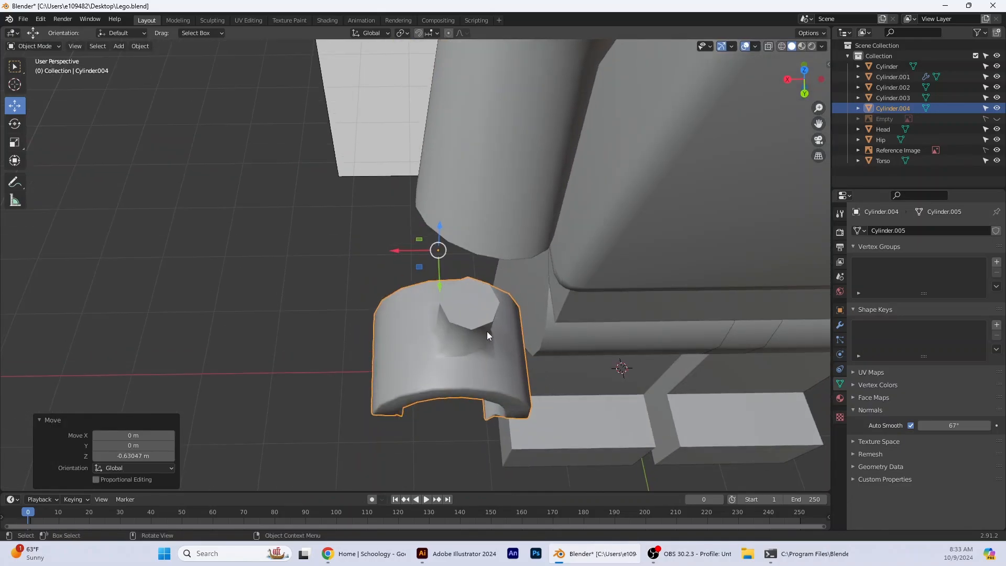
middle_click_drag(486, 331, 464, 310)
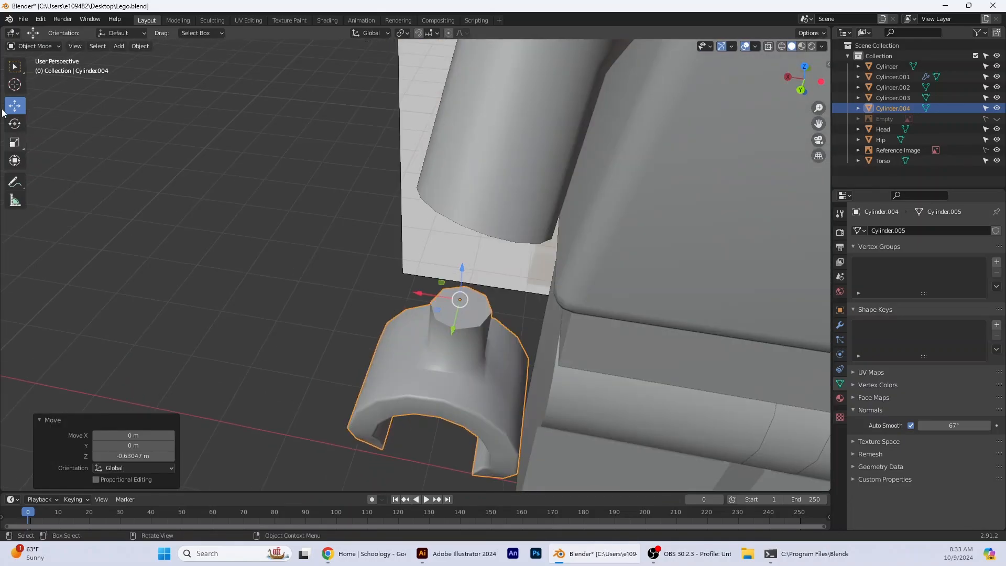
Place the 3D cursor on the wrist's top face and set the hand's origin to the 3D cursor
left_click(13, 83)
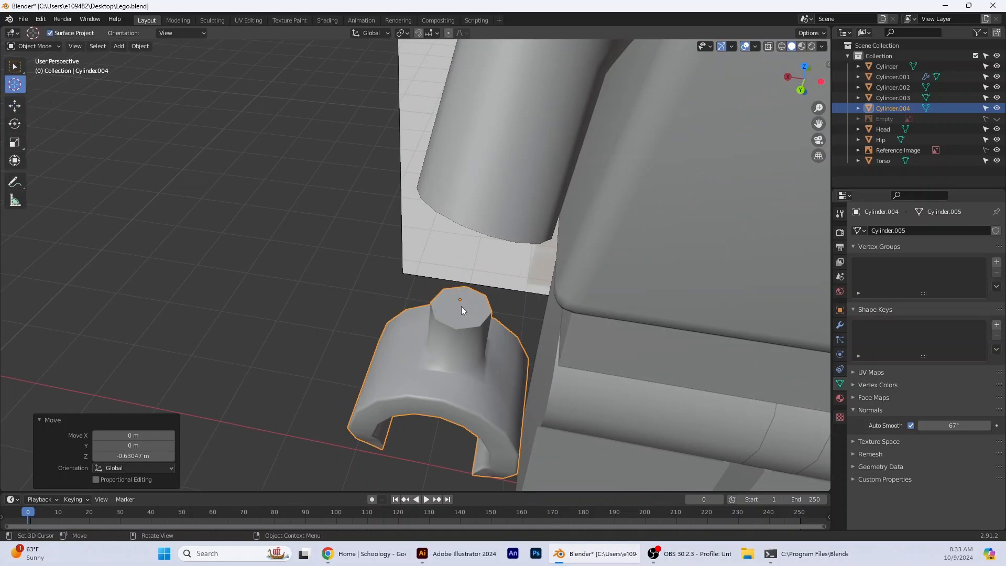
middle_click_drag(482, 325, 488, 267)
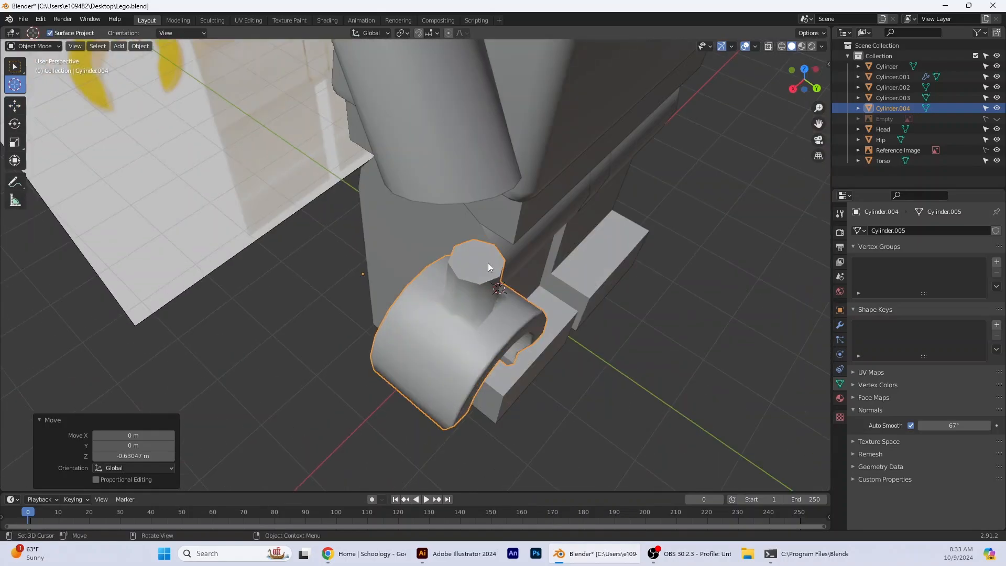
middle_click_drag(436, 346, 487, 269)
left_click(478, 271)
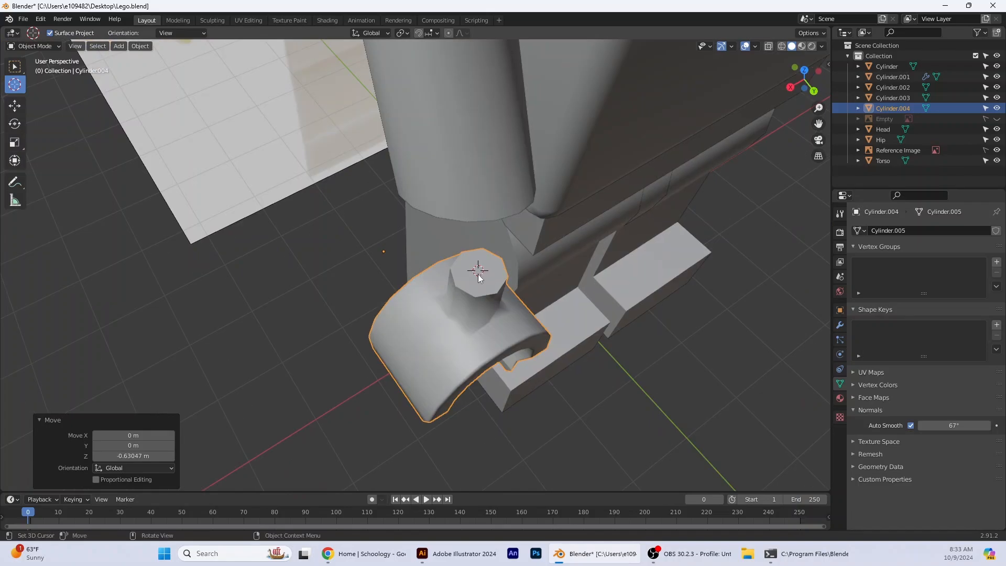
left_click(141, 45)
mouse_move(154, 68)
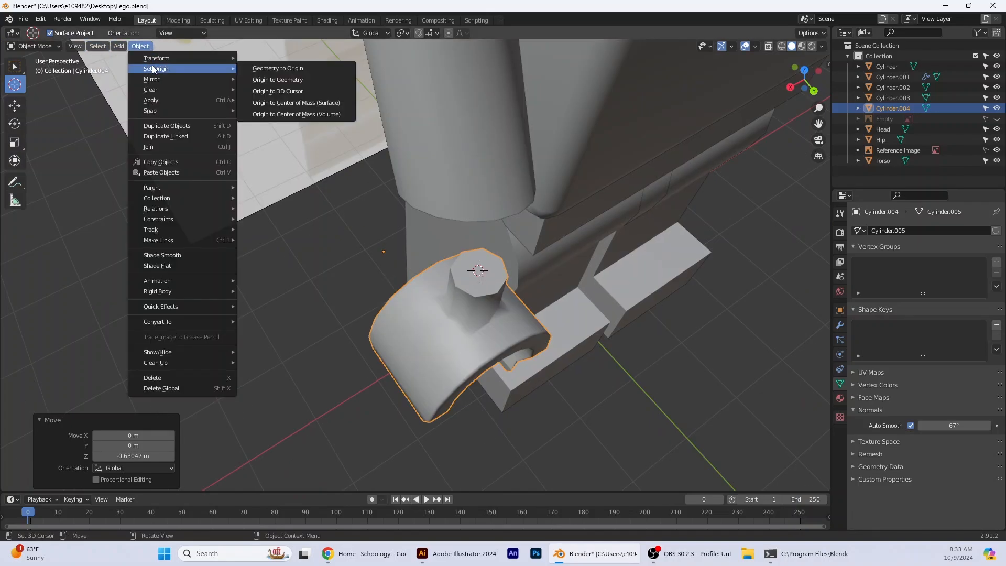
left_click(272, 93)
left_click(22, 72)
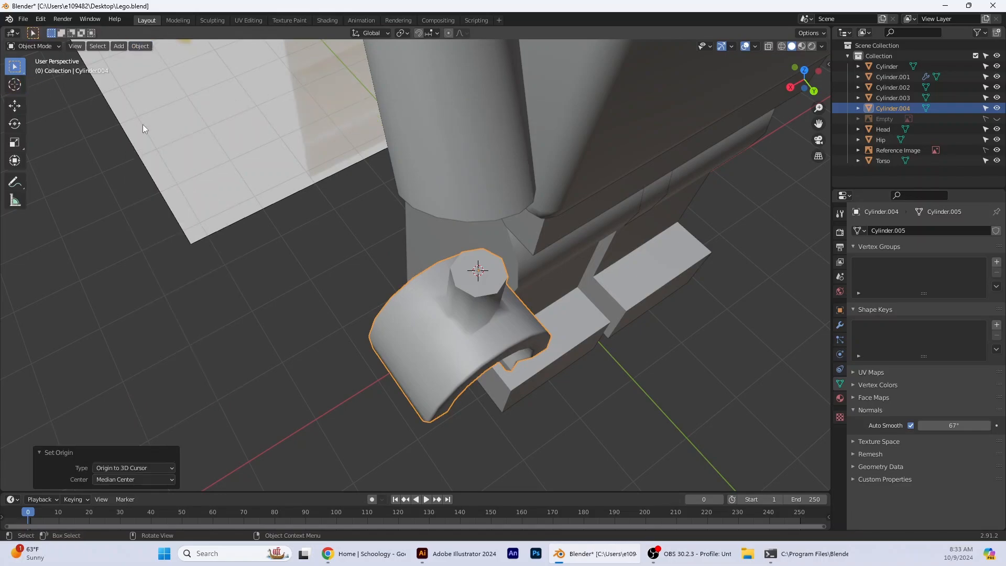
Snap the 3D cursor back to the world origin
middle_click_drag(543, 313, 523, 319)
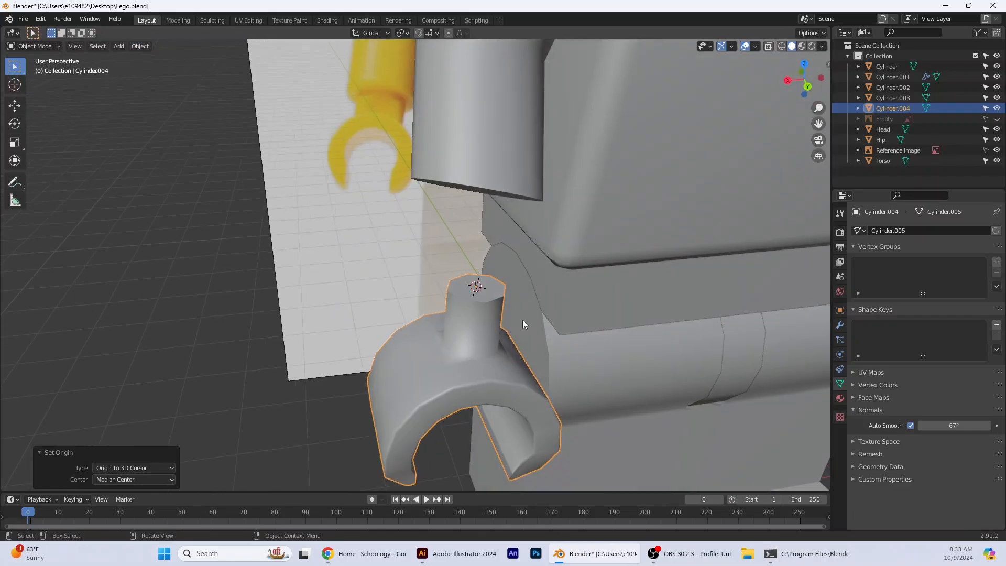
key("shift+s")
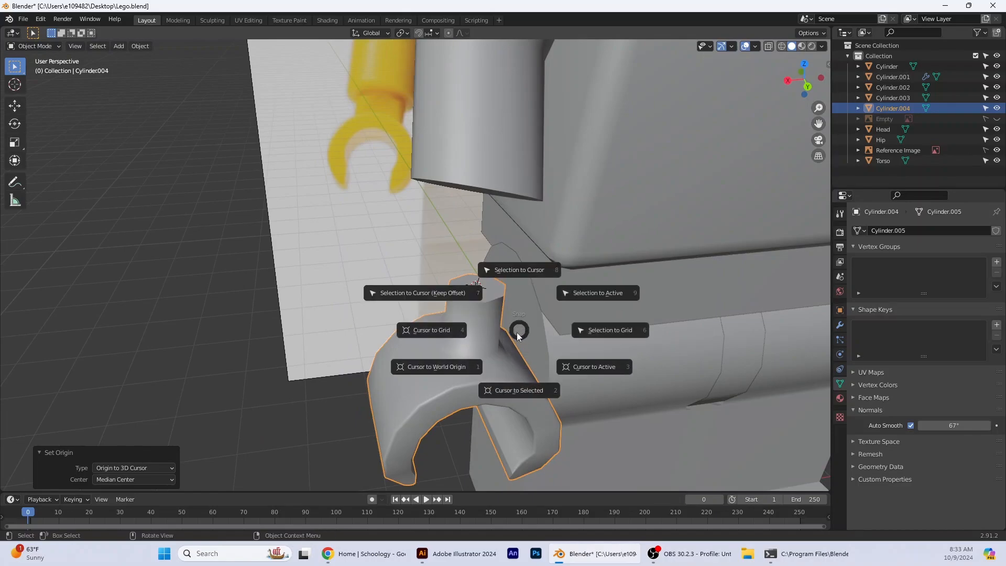
left_click(449, 366)
Move the hand along Y and Z until the wrist sits under the arm's lower end, finishing with a 0.175 m raise
middle_click_drag(454, 366, 558, 315)
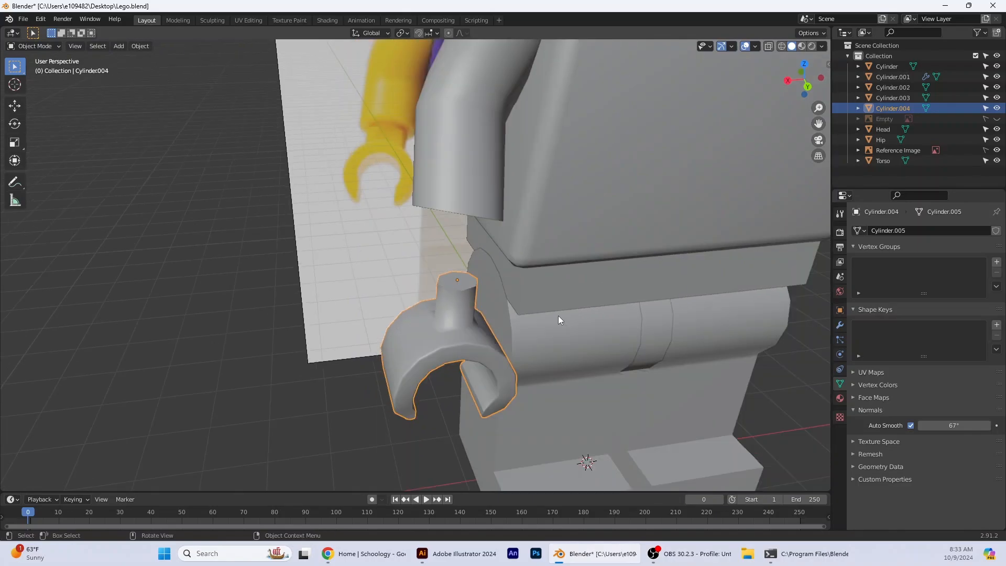
left_click(15, 105)
left_click_drag(481, 301, 464, 273)
middle_click_drag(611, 289, 403, 238)
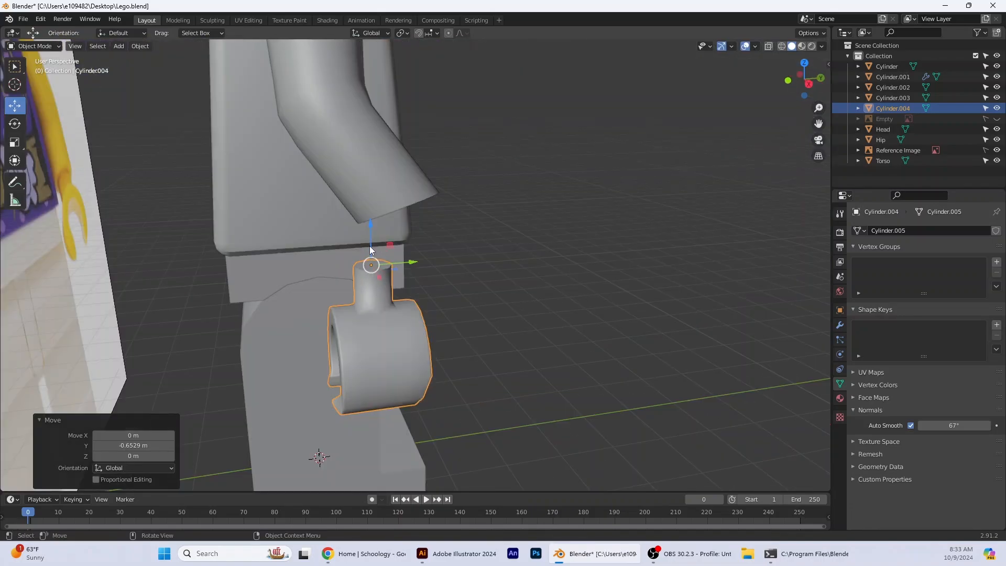
left_click_drag(370, 245, 440, 220)
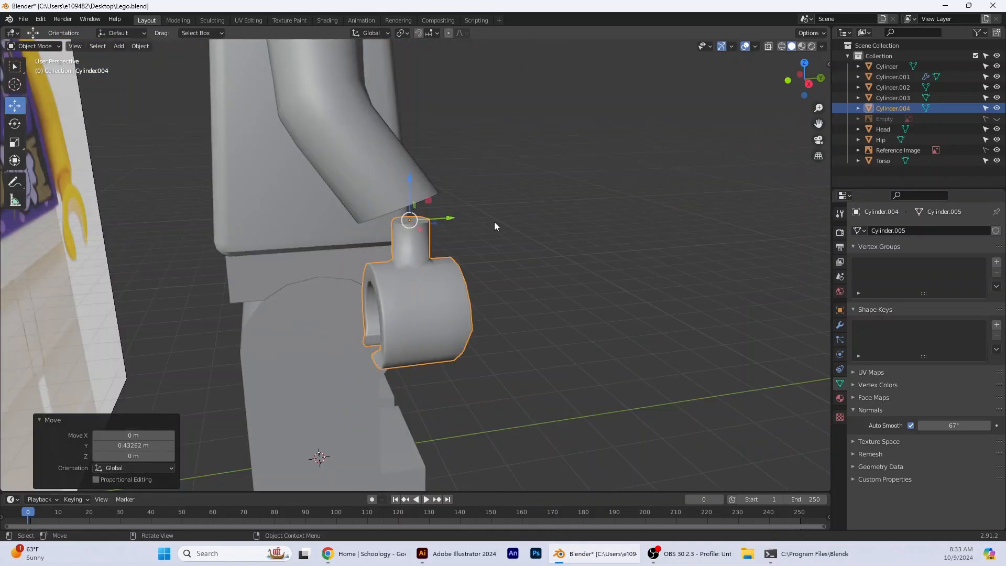
middle_click_drag(495, 226, 475, 190)
key("g")
key("z")
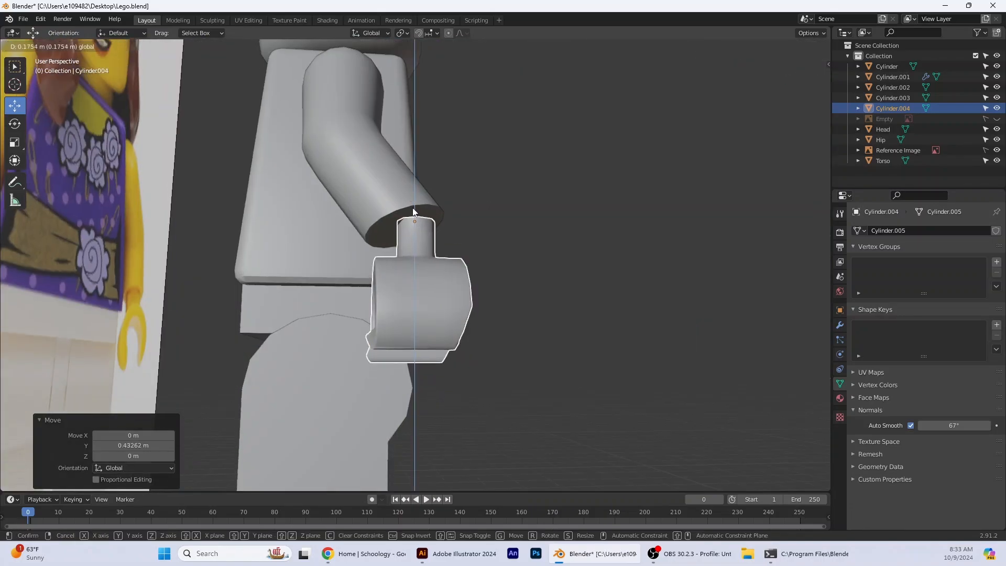
left_click(413, 212)
Rotate the hand 29° about X to follow the forearm and show the side reference image in right view
key("shift+space")
key("r")
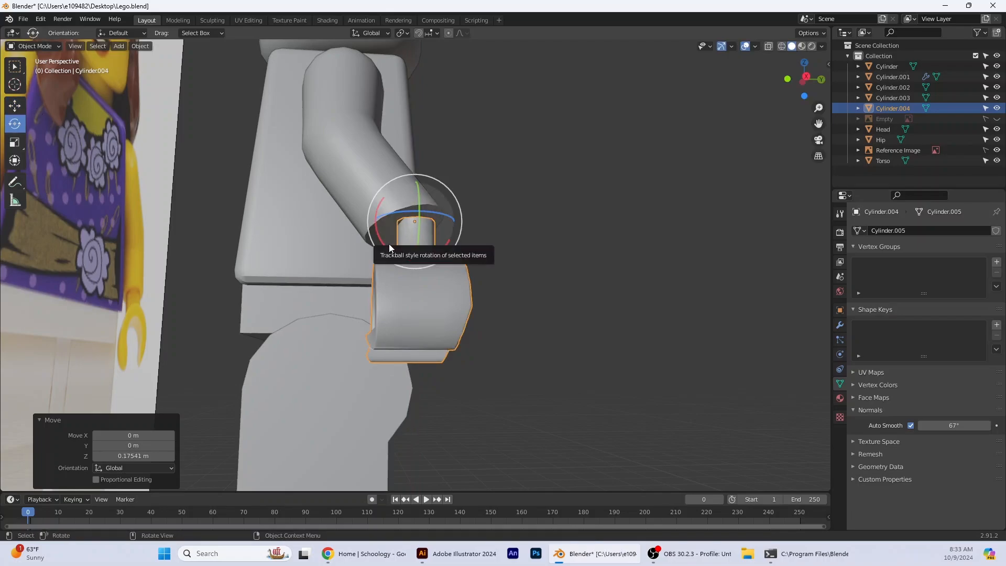
left_click_drag(387, 246, 399, 272)
middle_click_drag(399, 272, 474, 331)
left_click(996, 119)
left_click(821, 80)
left_click(14, 106)
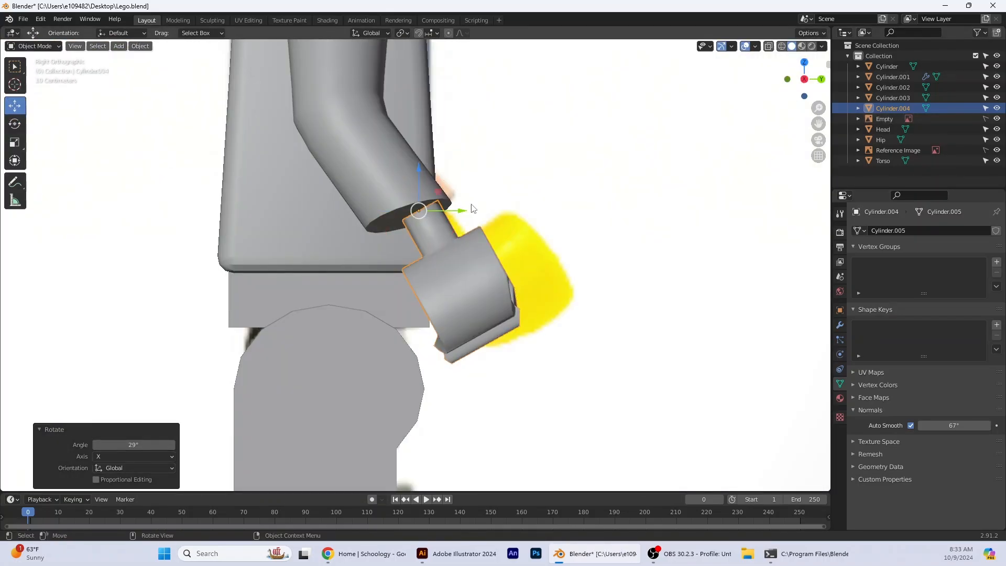
Nudge the hand and refine its tilt from several views to seat the wrist in the arm's lower end
left_click_drag(464, 211, 449, 211)
left_click(14, 125)
left_click_drag(415, 248, 409, 248)
left_click(15, 106)
left_click_drag(402, 168, 402, 158)
middle_click_drag(548, 215, 431, 216)
left_click_drag(410, 204, 416, 205)
middle_click_drag(445, 230, 486, 457)
left_click_drag(430, 240, 425, 239)
left_click_drag(405, 198, 405, 206)
middle_click_drag(419, 220, 440, 404)
Undo the last hand adjustment, fine-tune the hand's rotation and clear the selection
left_click(15, 124)
key("ctrl+z")
left_click_drag(491, 236, 488, 238)
scroll(444, 390, "down", 6)
left_click(444, 390)
Hide the side reference image and show the whole figure in back view
middle_click_drag(444, 390, 528, 299)
left_click(803, 82)
scroll(734, 131, "up", 4)
left_click(996, 119)
scroll(816, 226, "down", 5)
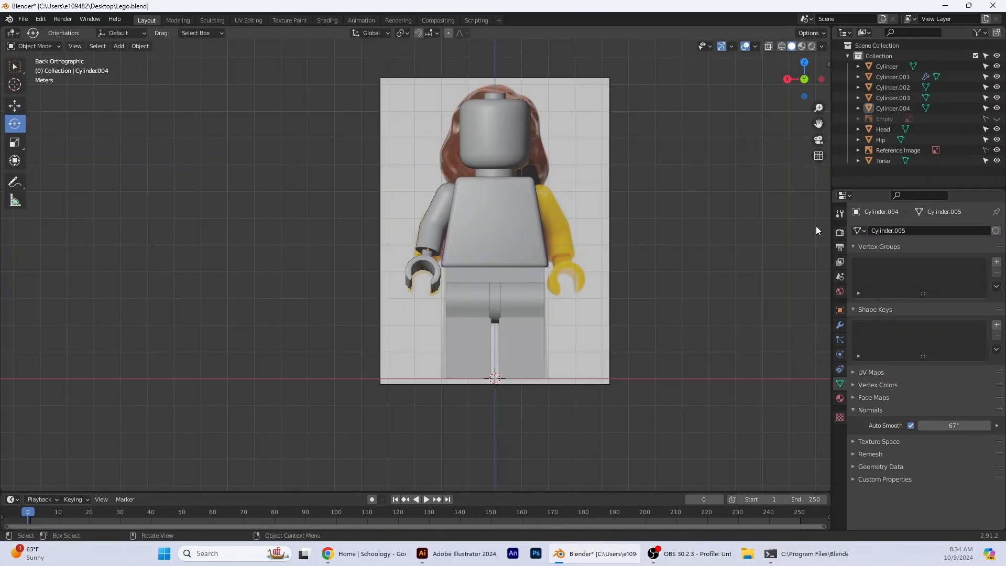
Select the arm and the hand and join them into one object
left_click(441, 231)
left_click(414, 263, "shift")
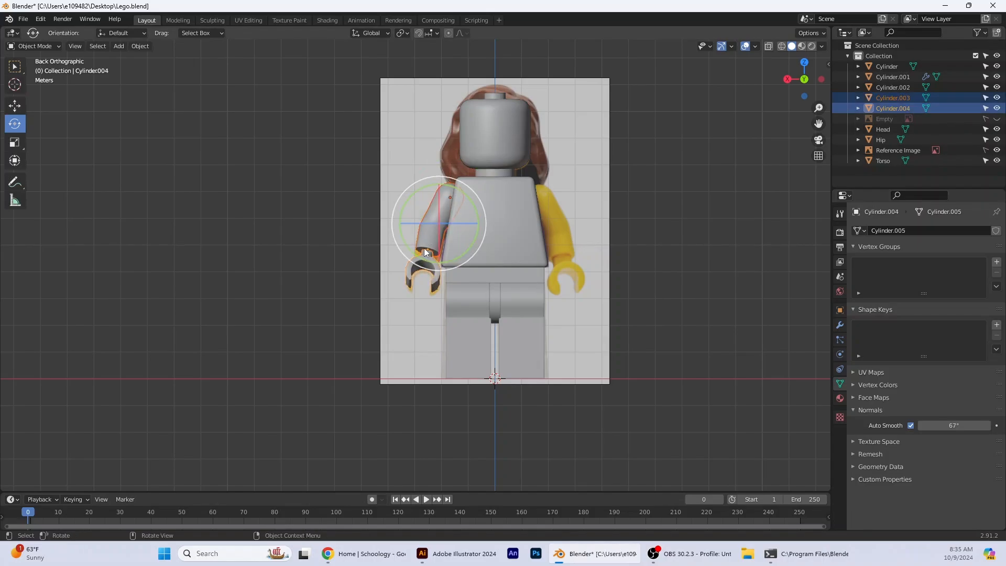
right_click(428, 242)
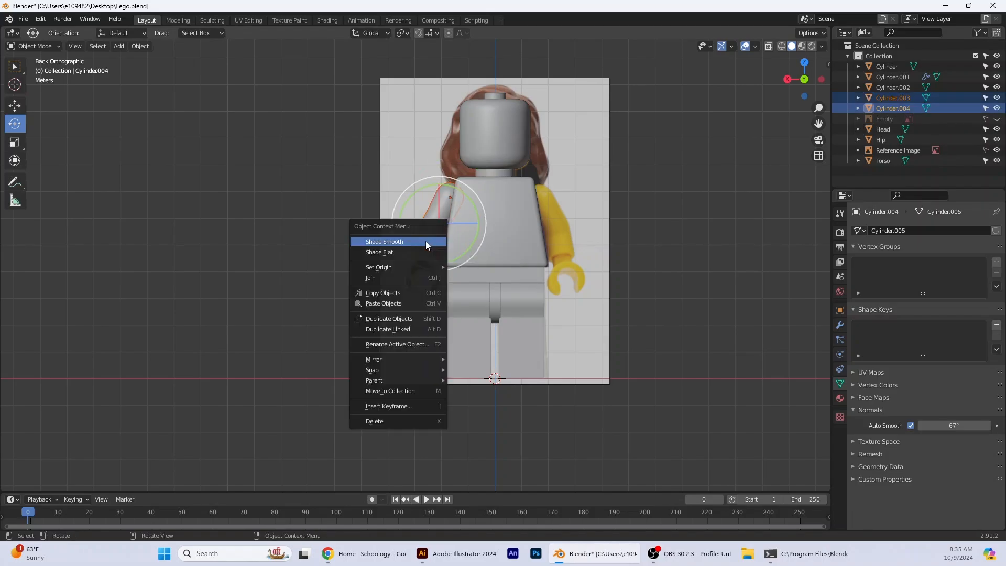
left_click(388, 277)
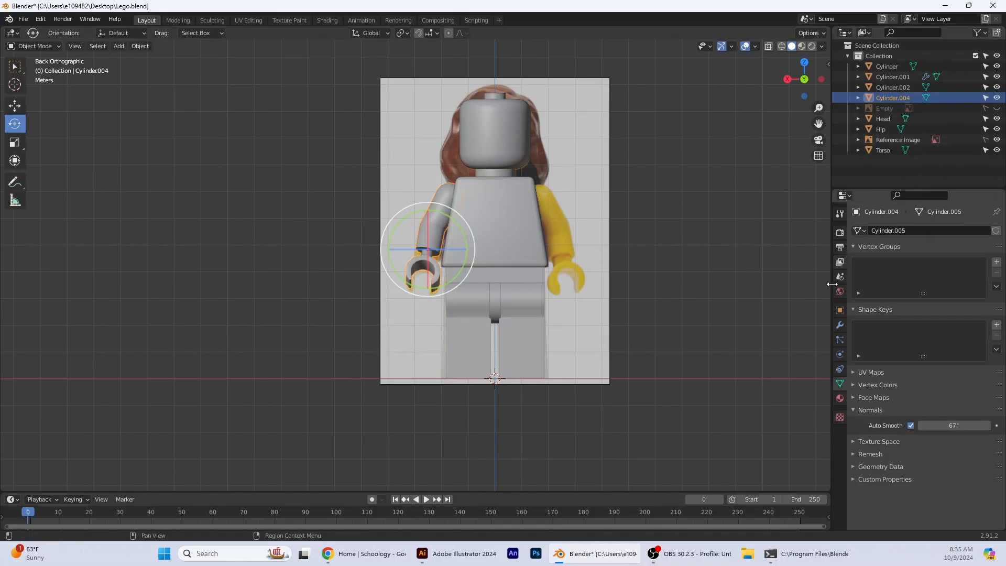
Add a Mirror modifier on the X axis to the joined arm, with Torso as mirror object, and deselect the arm
left_click(840, 325)
left_click(998, 233)
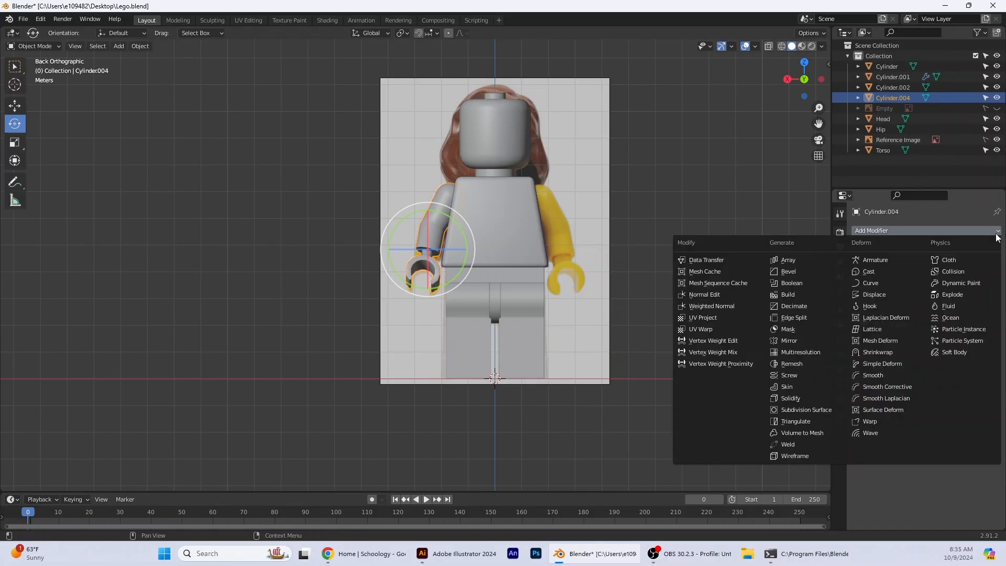
left_click(794, 341)
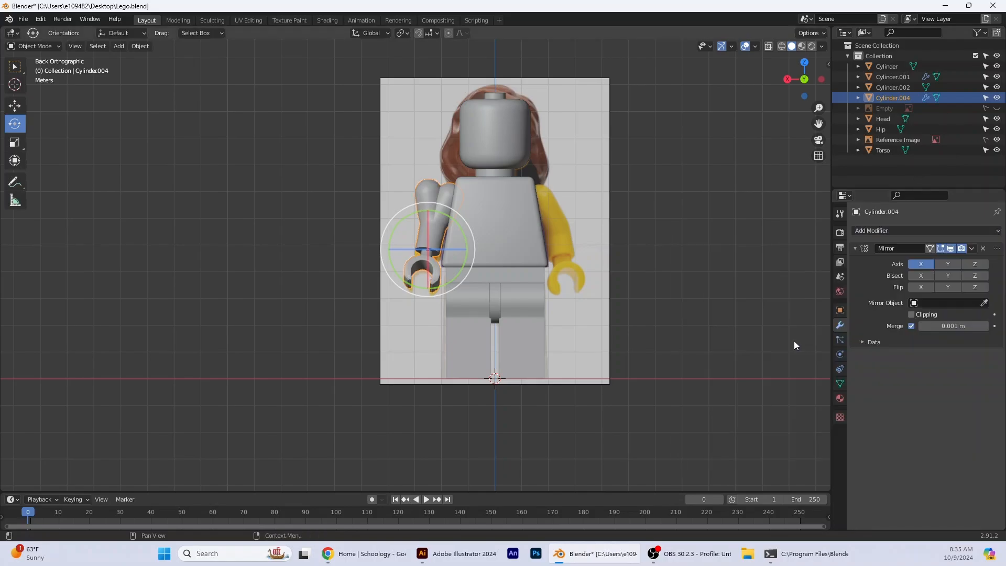
left_click(984, 303)
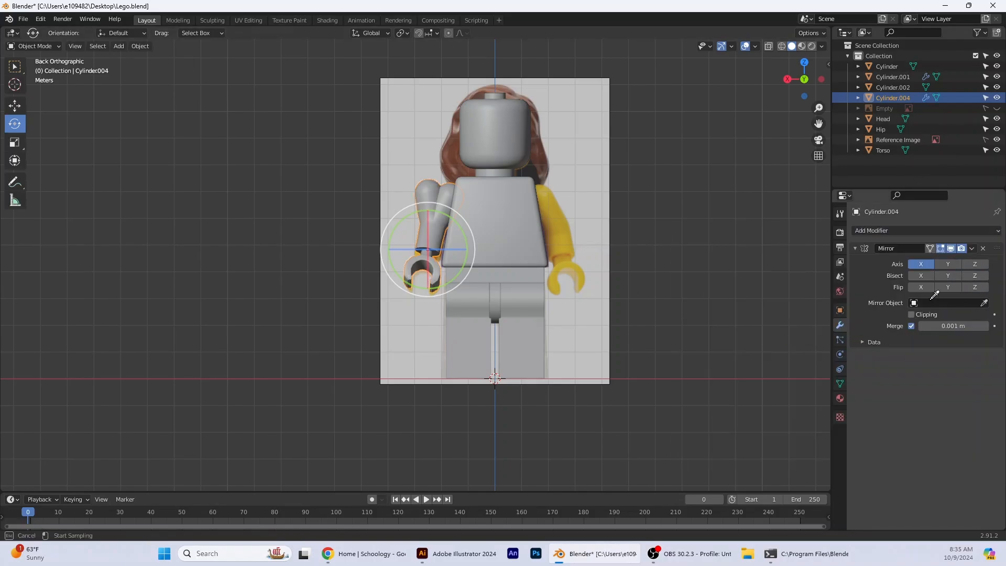
left_click(495, 216)
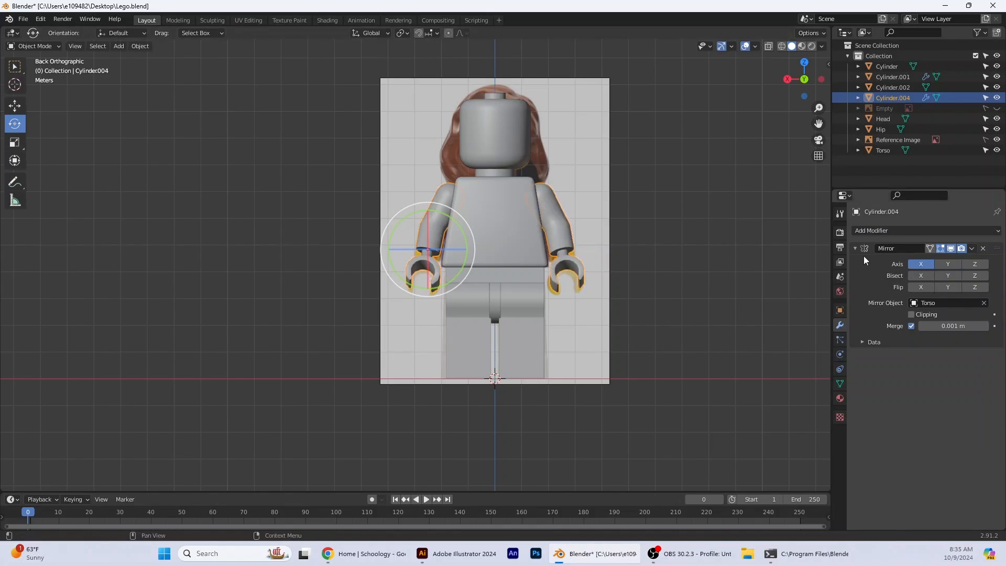
scroll(690, 325, "up", 3)
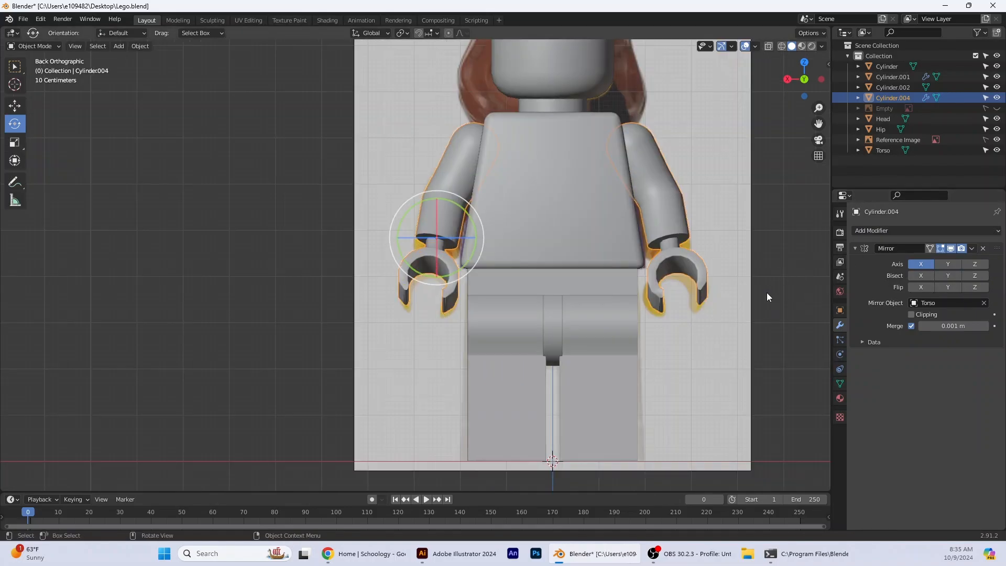
left_click(15, 67)
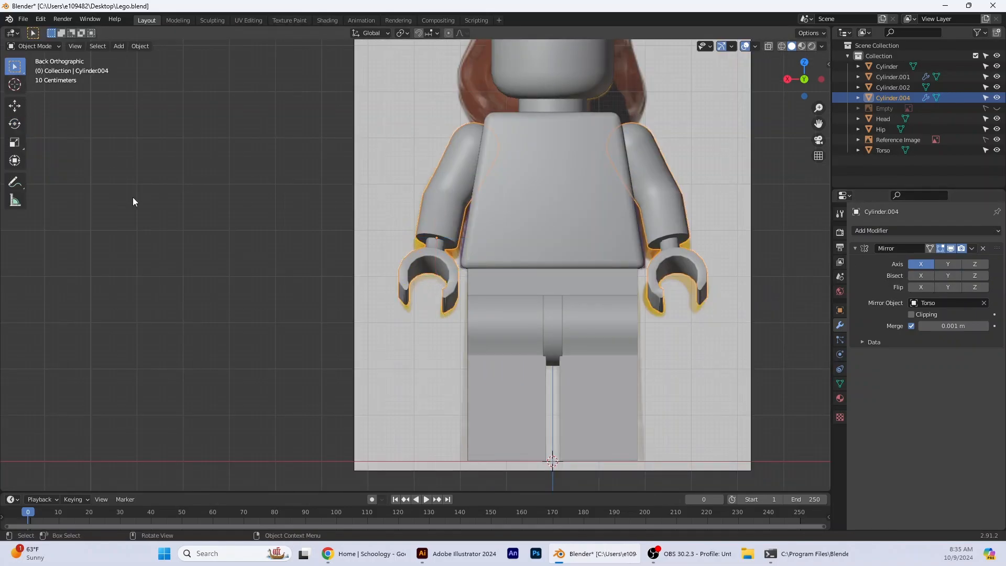
left_click(131, 197)
scroll(412, 281, "down", 3)
mouse_move(618, 405)
middle_mouse_down()
mouse_move(528, 414)
mouse_move(630, 419)
middle_mouse_up()
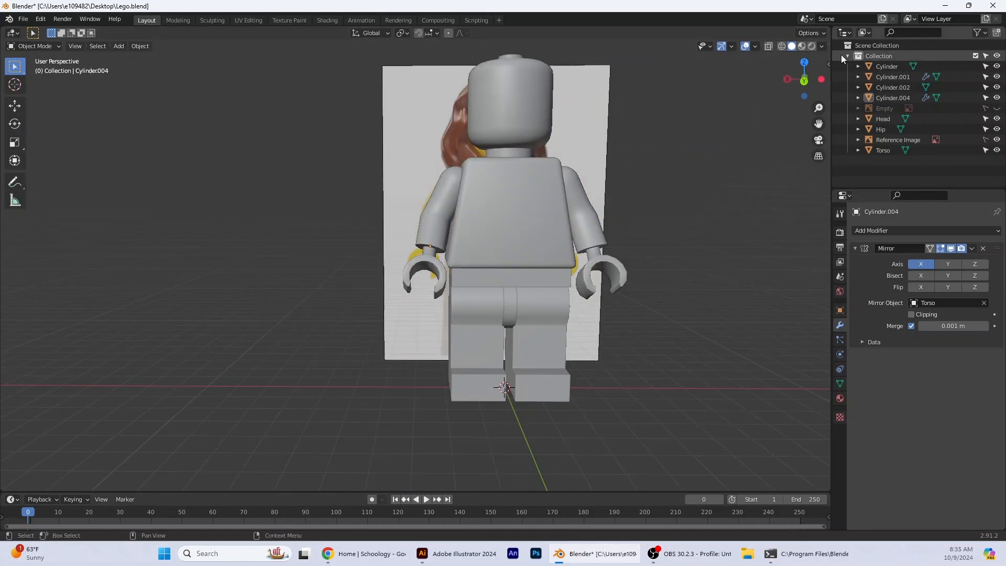
Enter Edit Mode on the arm object and select the arm's lower end face in face select mode
left_click(803, 81)
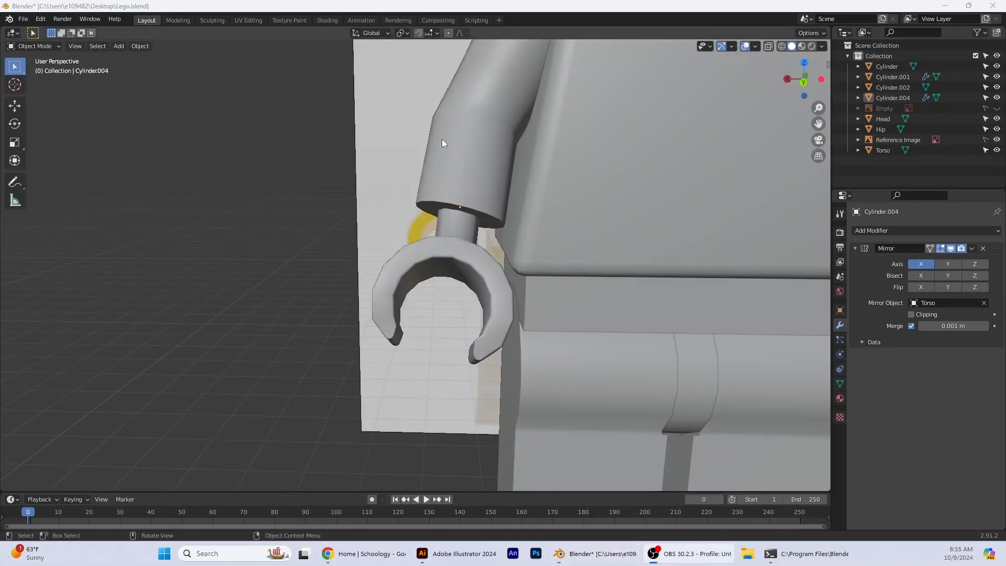
left_click(437, 148)
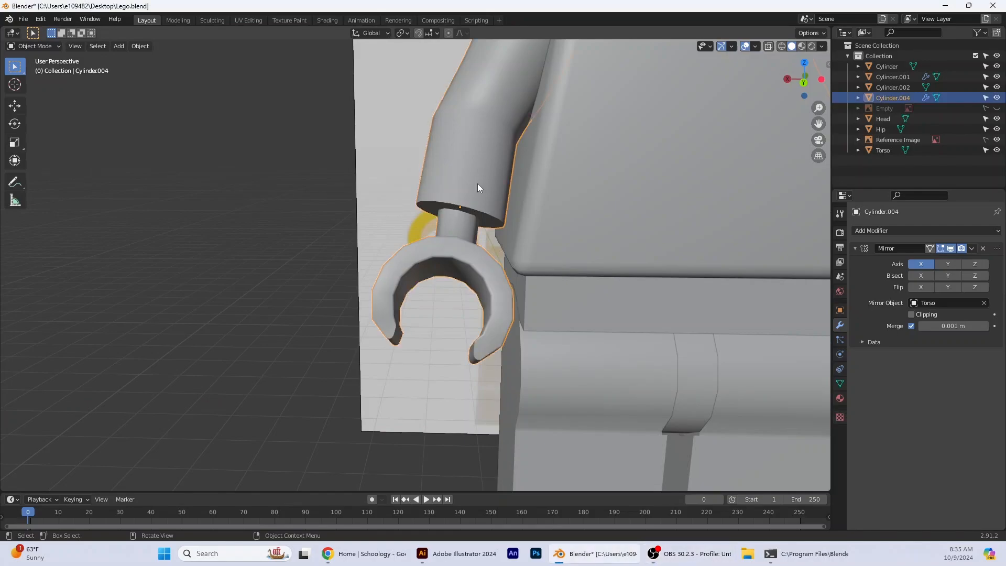
left_click(54, 45)
left_click(32, 69)
mouse_move(311, 222)
middle_mouse_down()
mouse_move(420, 204)
mouse_move(407, 232)
mouse_move(319, 223)
middle_mouse_up()
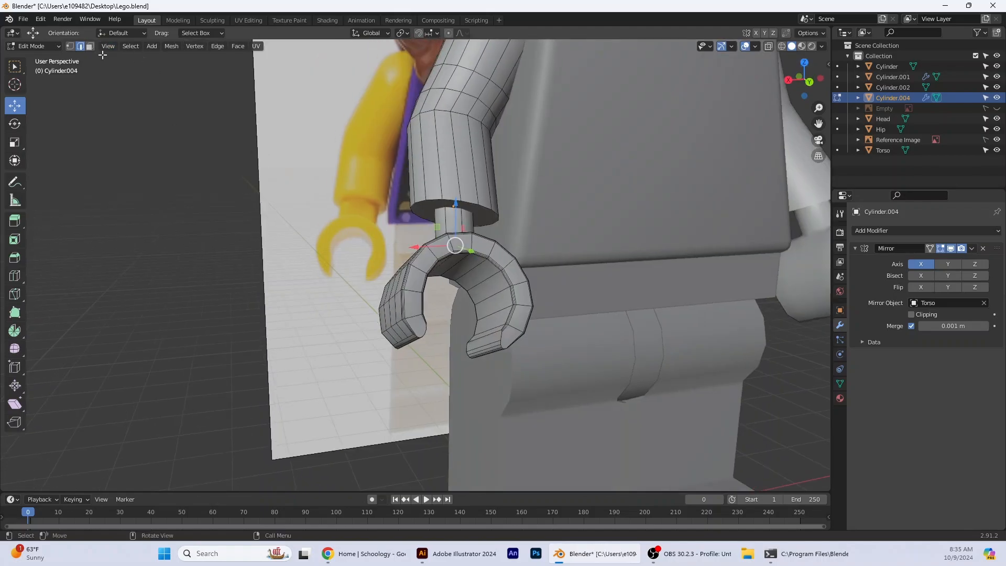
left_click(90, 47)
left_click(417, 208)
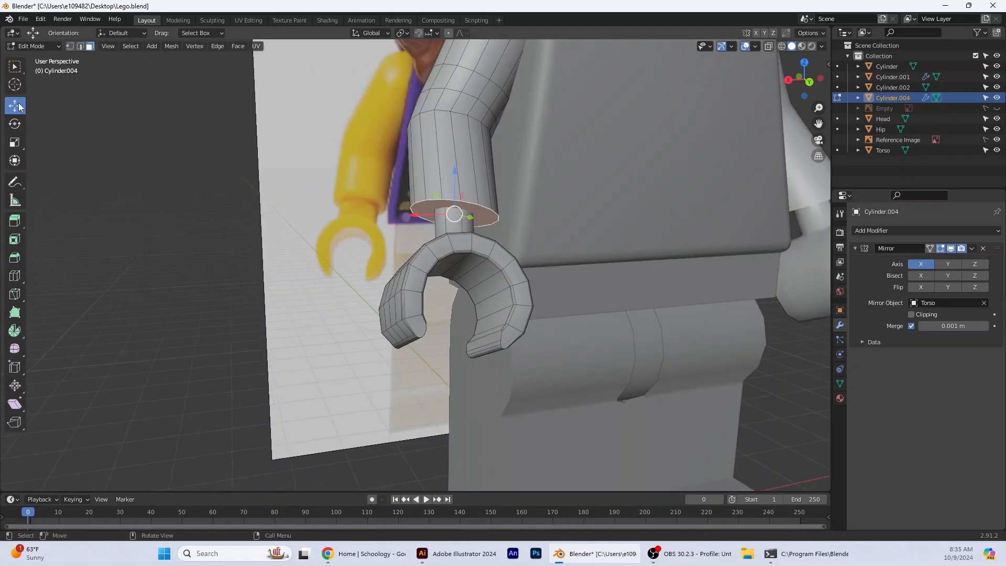
Rotate the arm's lower end face by -8.14° in the view plane, plus 2.46° in back view, to match the reference
left_click(15, 124)
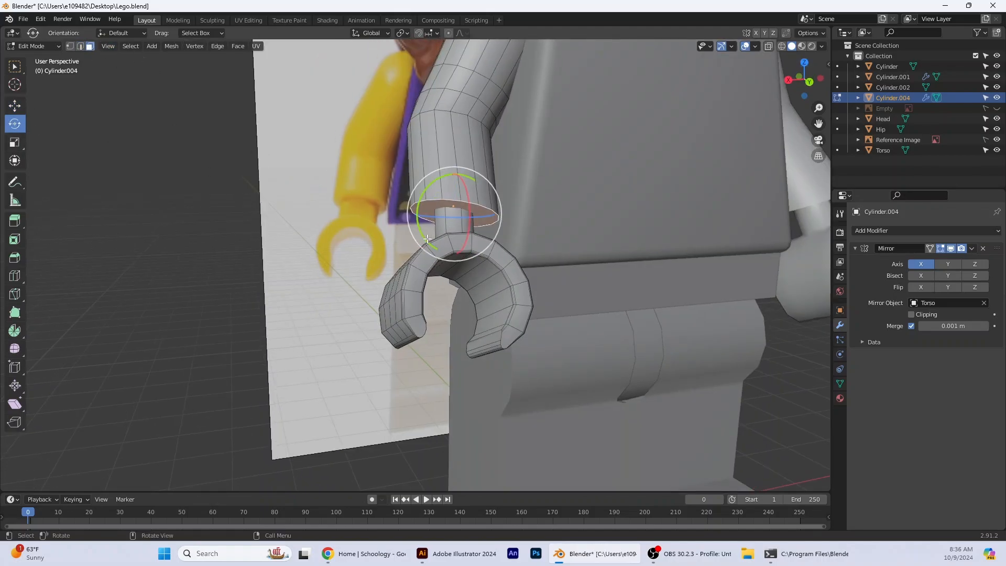
left_click_drag(415, 239, 418, 251)
middle_click_drag(649, 296, 786, 285)
key("KP_3")
left_click(804, 79)
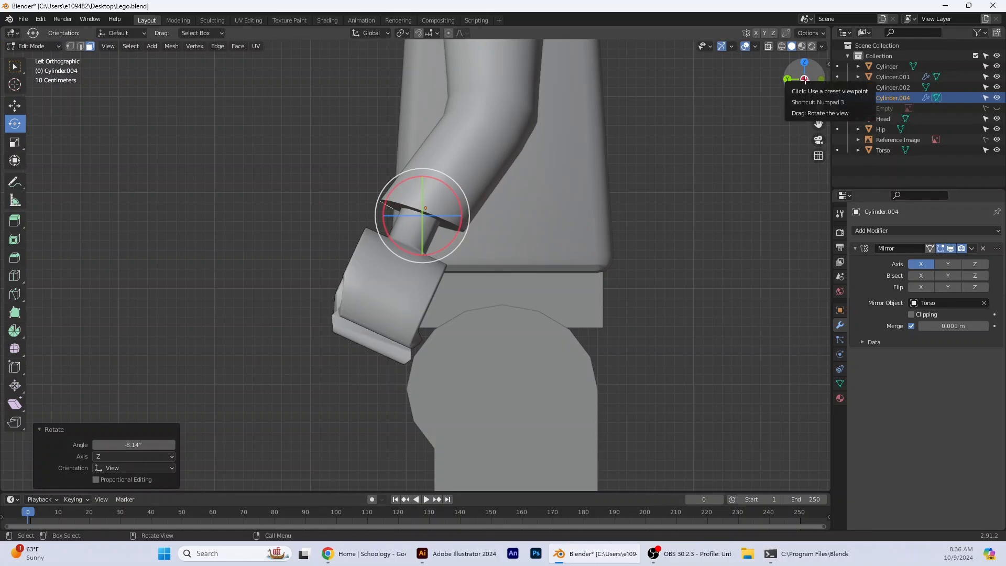
left_click(804, 79)
left_click(820, 79)
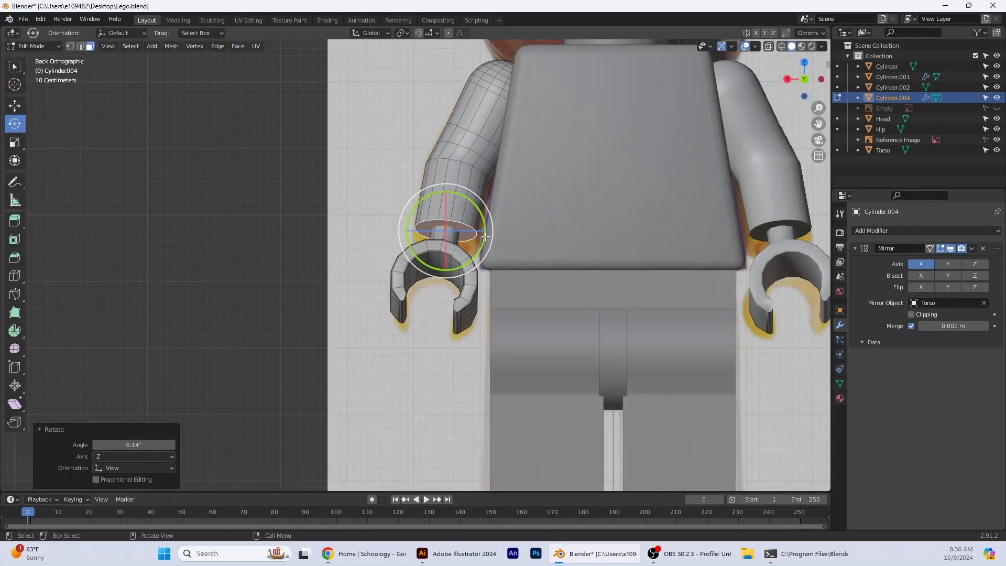
left_click_drag(490, 234, 490, 235)
scroll(407, 409, "up", 3)
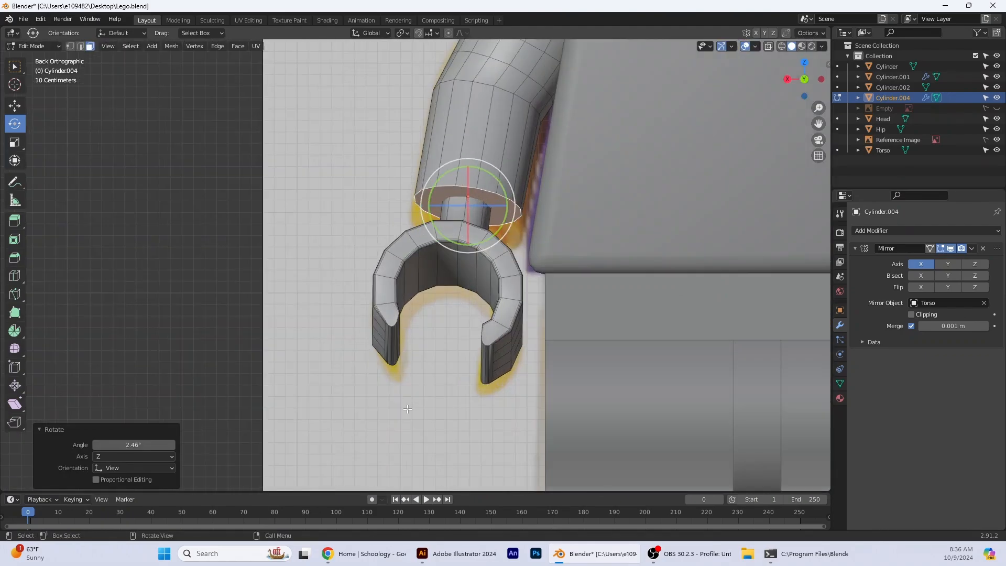
Select the edge loop around the arm's lower end and bevel it with 3 segments and a width of 0.0709 m
scroll(407, 409, "up", 1)
left_click(80, 46)
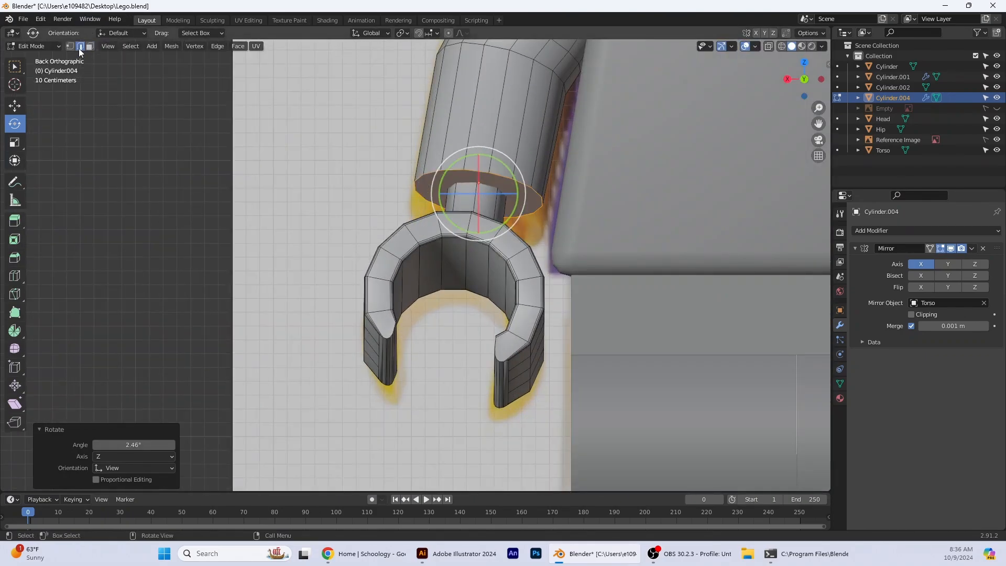
left_click(420, 178)
left_click(437, 172, "alt")
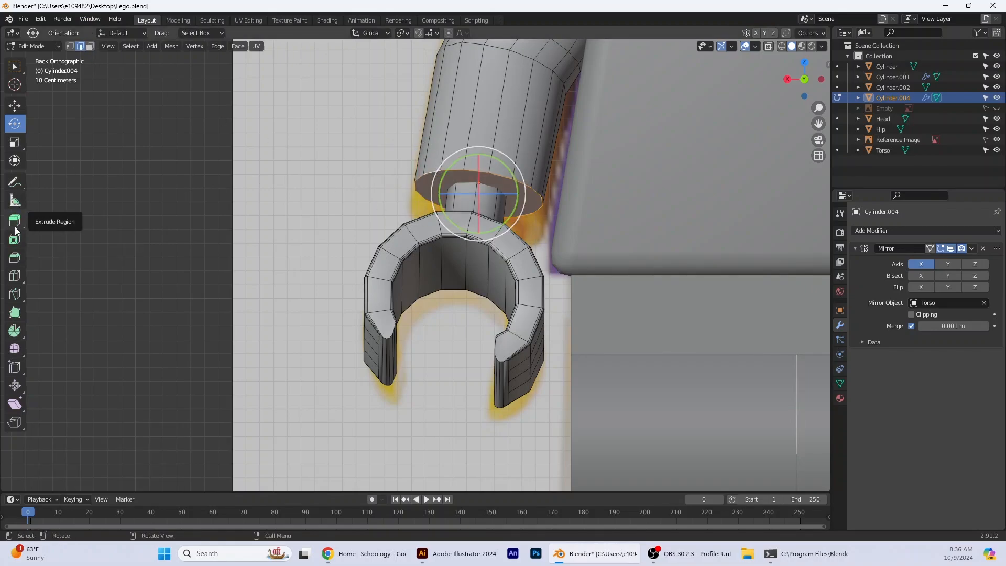
left_click(14, 258)
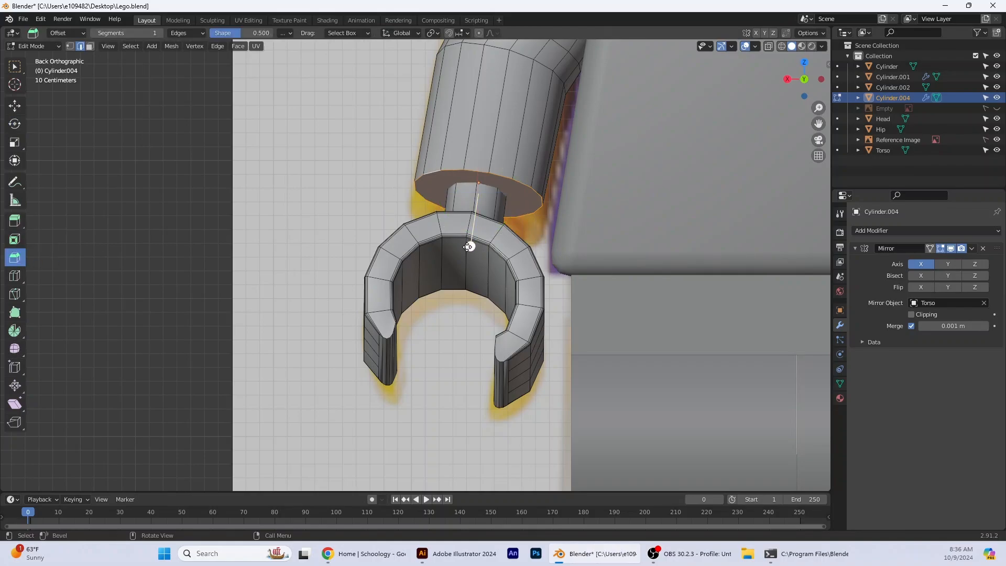
left_click_drag(468, 247, 456, 250)
scroll(459, 256, "up", 1)
scroll(459, 253, "down", 1)
middle_click_drag(260, 216, 264, 255)
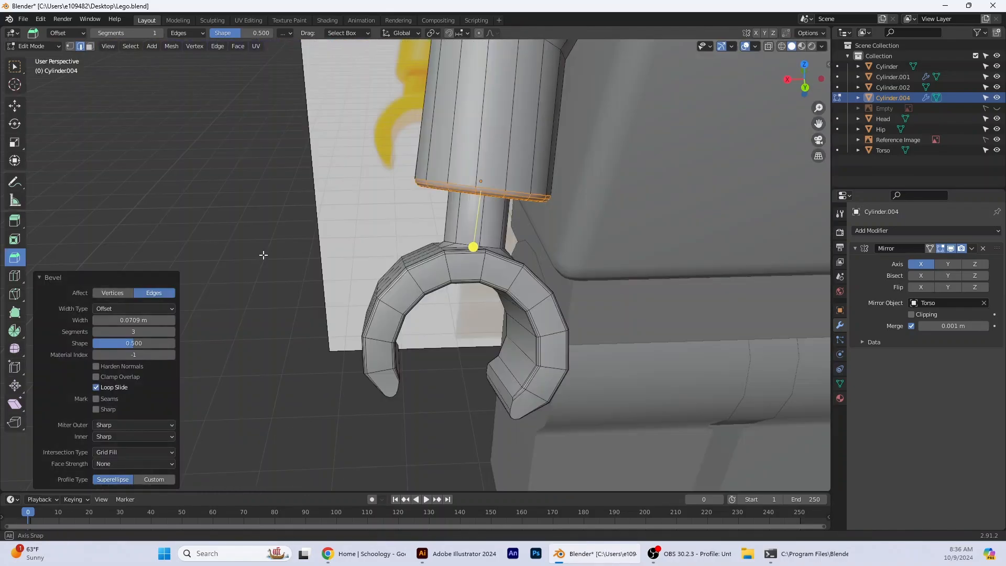
Return to Object Mode, inspect the wrist and both arms, and deselect the arm object
scroll(206, 168, "down", 5)
middle_click_drag(247, 195, 355, 194)
left_click(36, 49)
left_click(44, 60)
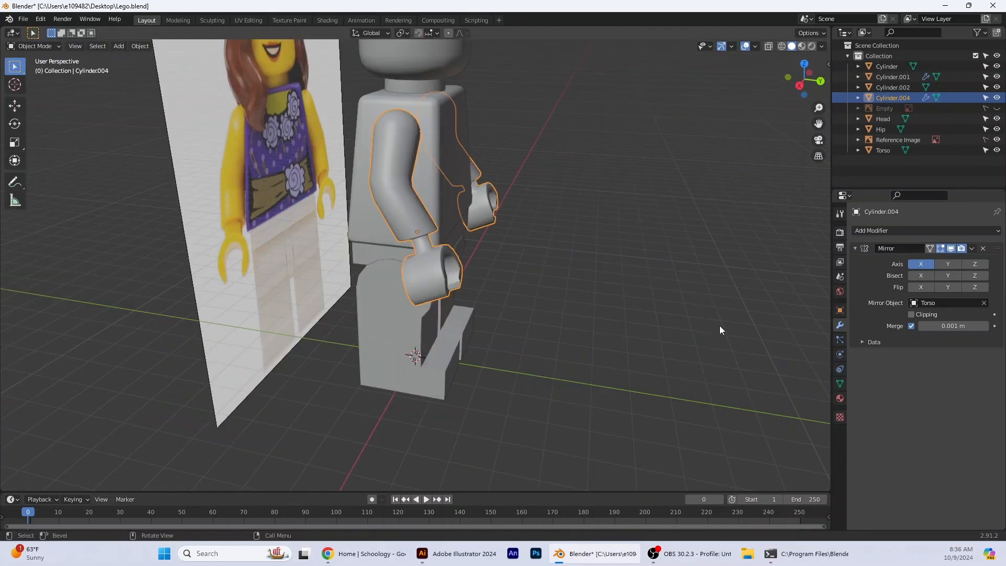
middle_click_drag(719, 330, 552, 310)
scroll(545, 288, "up", 6)
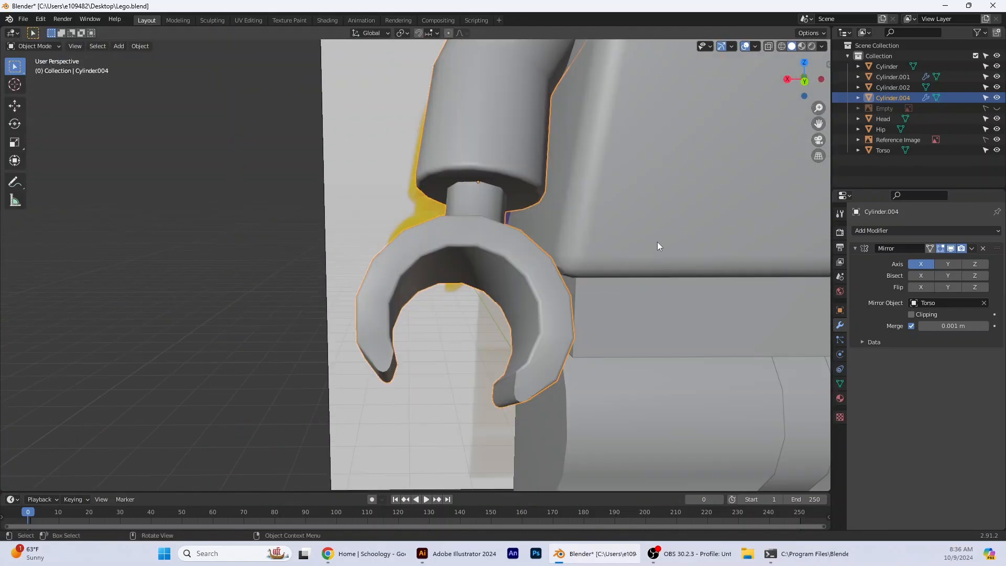
scroll(658, 243, "down", 3)
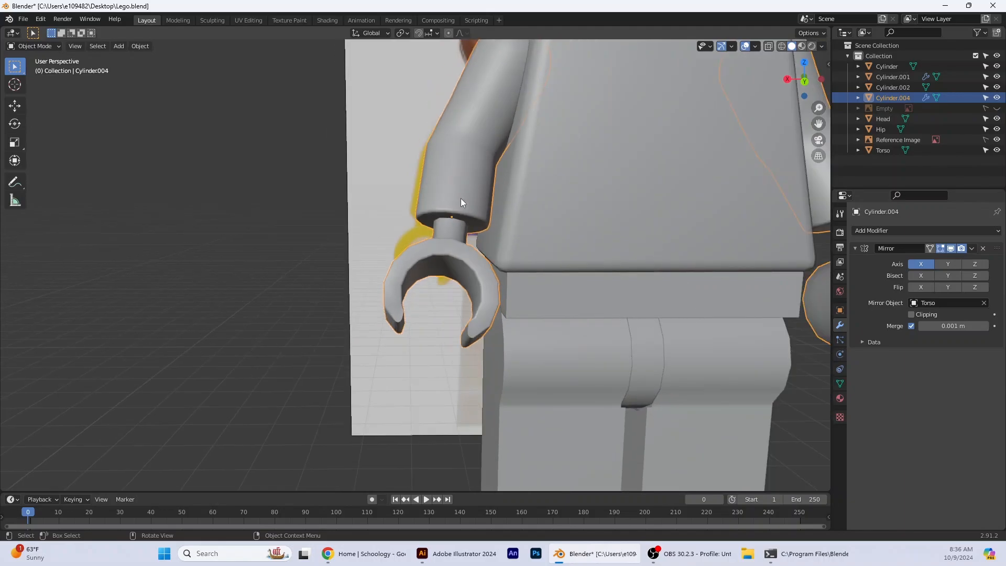
right_click(460, 202)
scroll(667, 257, "down", 4)
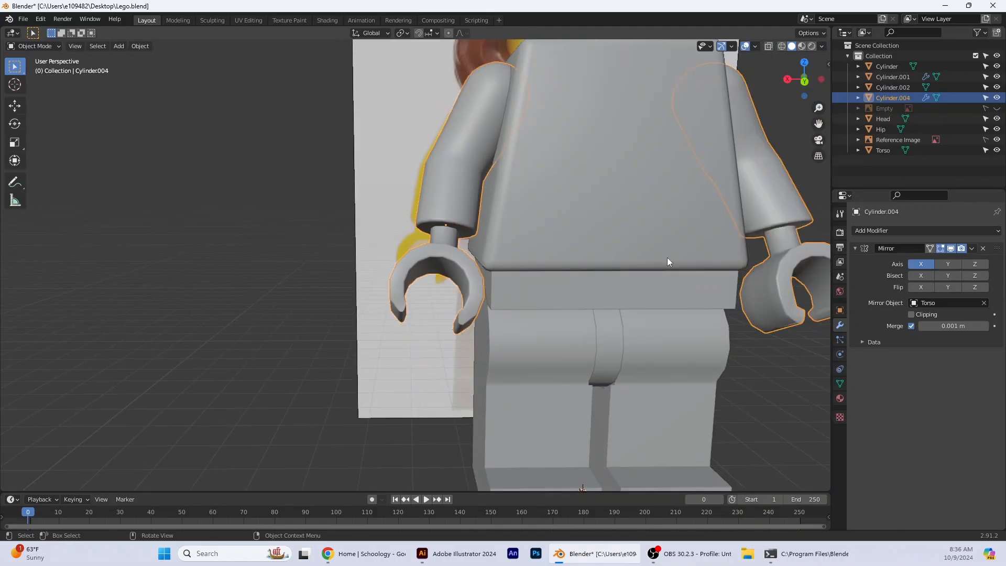
left_click(784, 347)
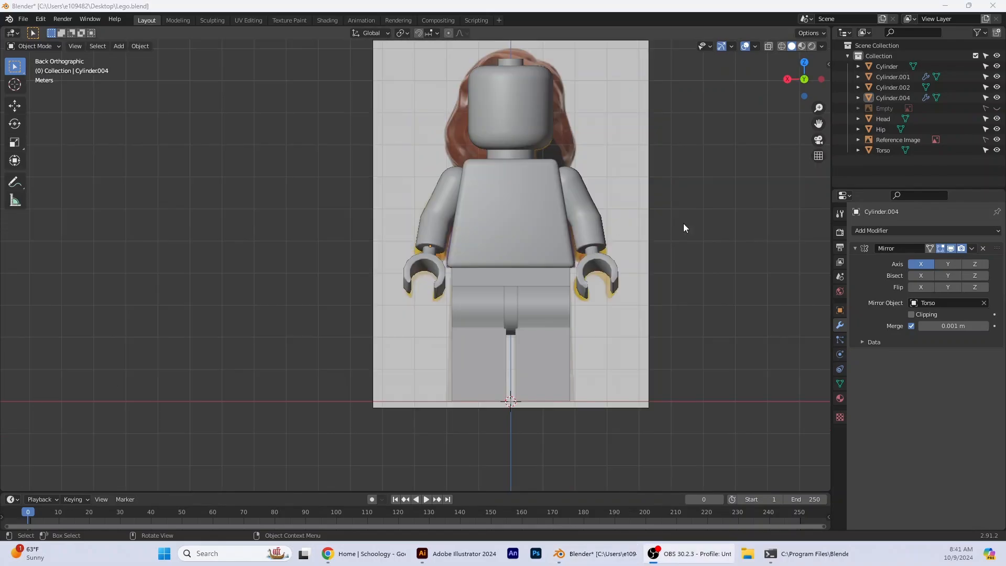
Add a cube mesh and move it up 9.9781 m along Z to the minifigure's head
scroll(695, 221, "up", 1)
scroll(696, 221, "down", 1)
left_click(119, 46)
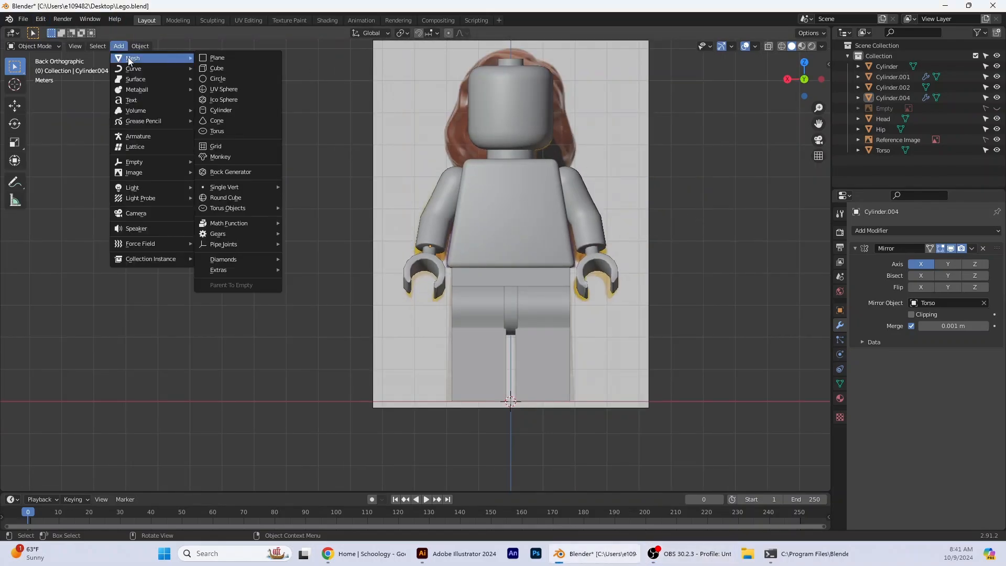
mouse_move(133, 58)
left_click(227, 66)
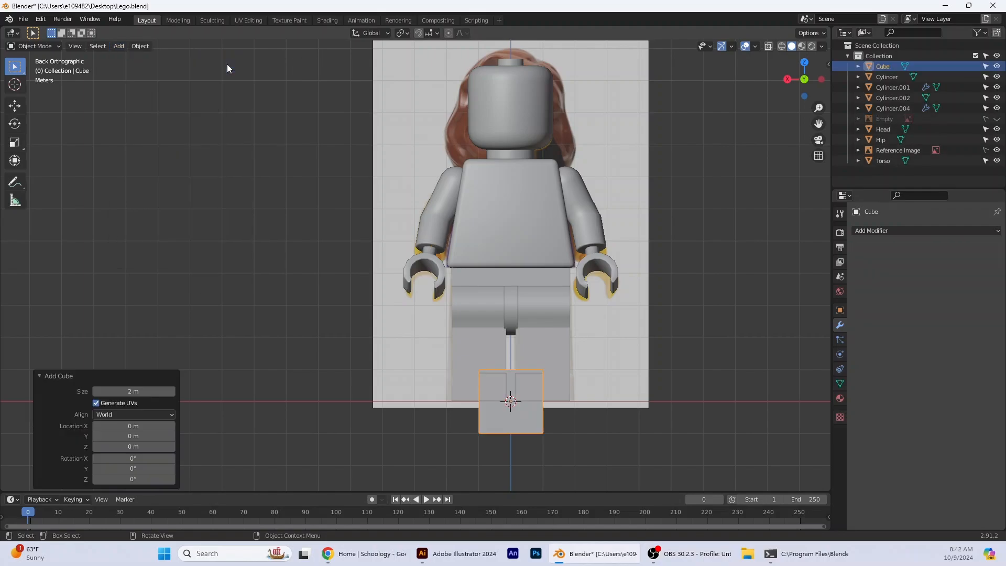
left_click(14, 106)
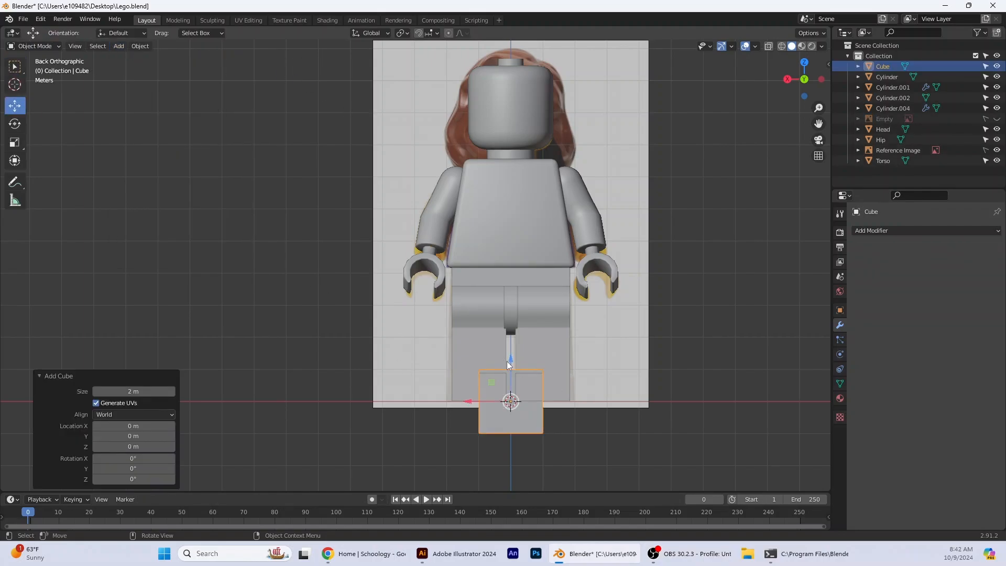
left_click_drag(511, 365, 497, 29)
Scale the cube uniformly by 1.392 and move it -0.32923 m along Z
left_click(14, 144)
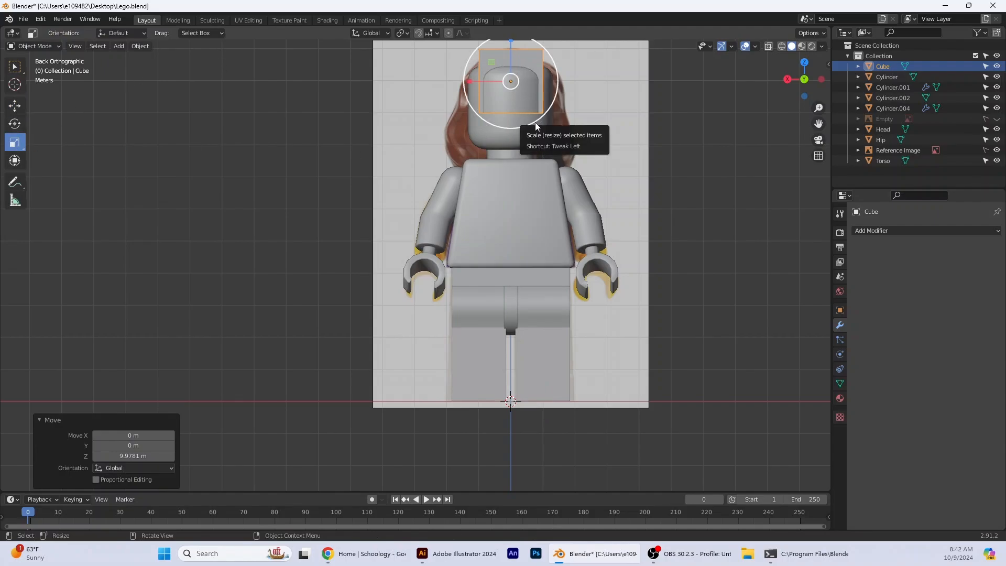
left_click_drag(535, 122, 547, 149)
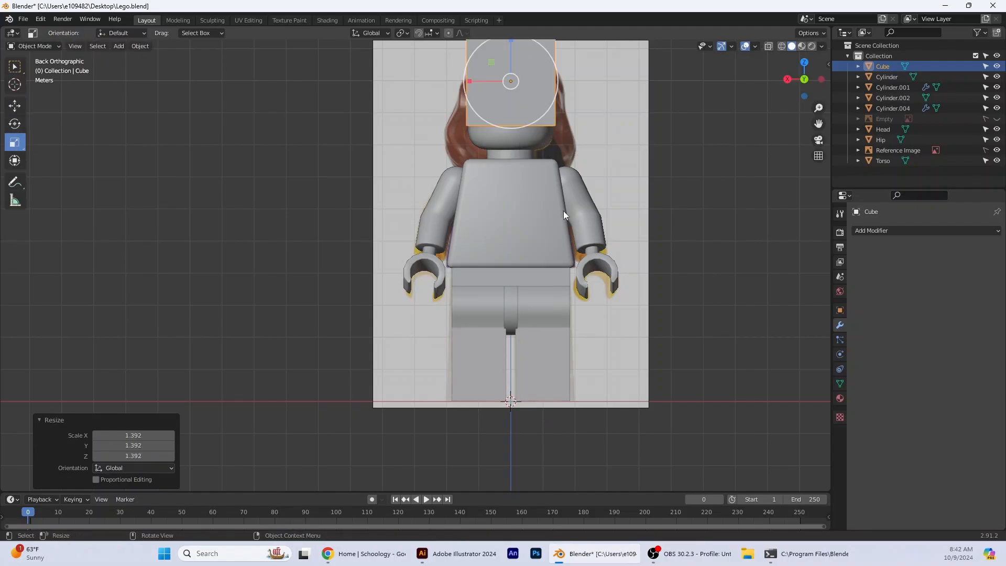
middle_click_drag(563, 211, 527, 209)
scroll(527, 209, "down", 1)
left_click(793, 81)
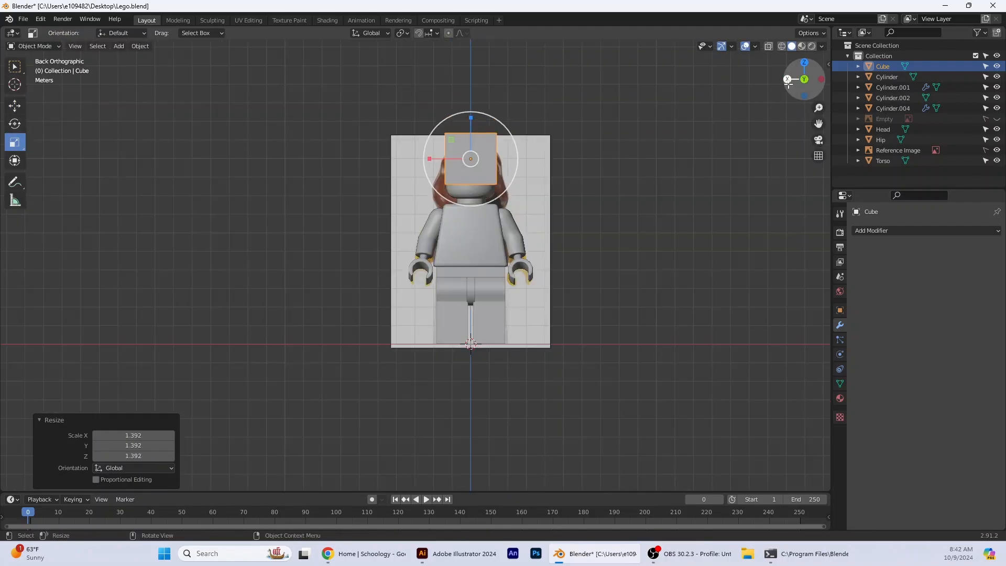
scroll(587, 172, "up", 1)
key("shift+space")
key("g")
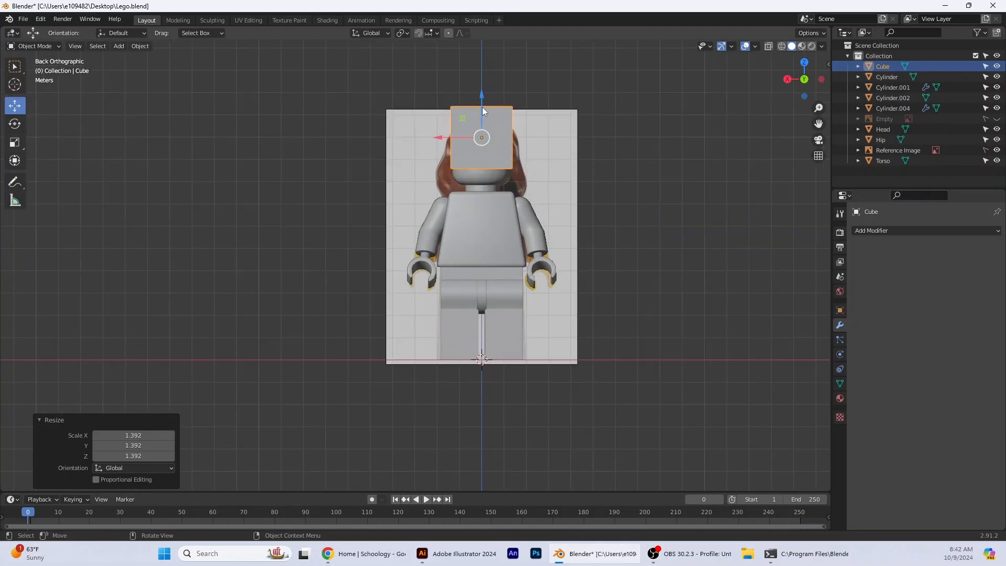
left_click_drag(482, 107, 482, 114)
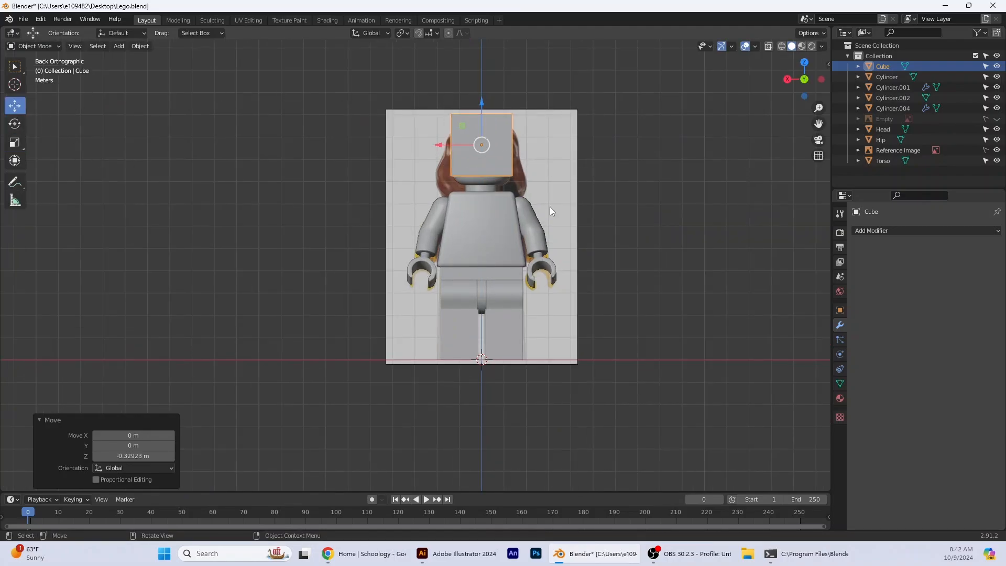
Scale the cube by 1.252, enlarge it further to the width of the reference hair, and lower it along Z to enclose the head
left_click(14, 142)
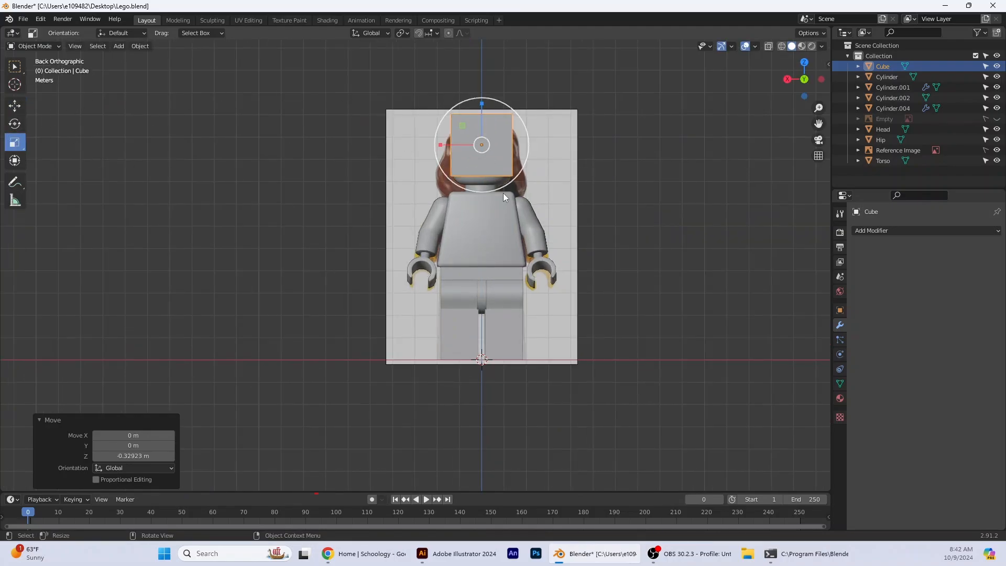
left_click_drag(503, 193, 512, 206)
key("shift+space")
key("g")
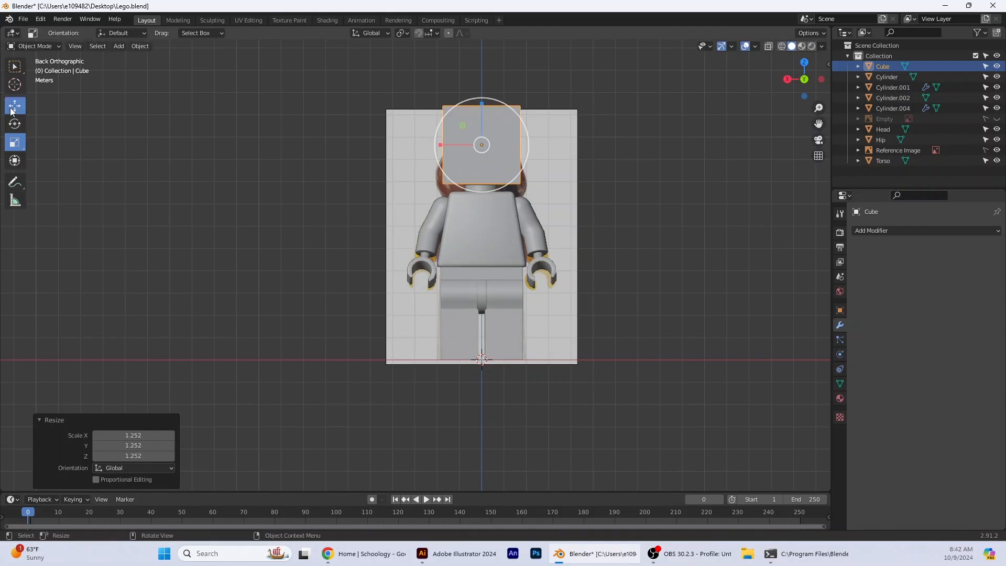
left_click_drag(479, 129, 479, 137)
key("shift+space")
key("s")
left_click_drag(503, 192, 508, 201)
left_click(15, 106)
left_click_drag(480, 121, 480, 125)
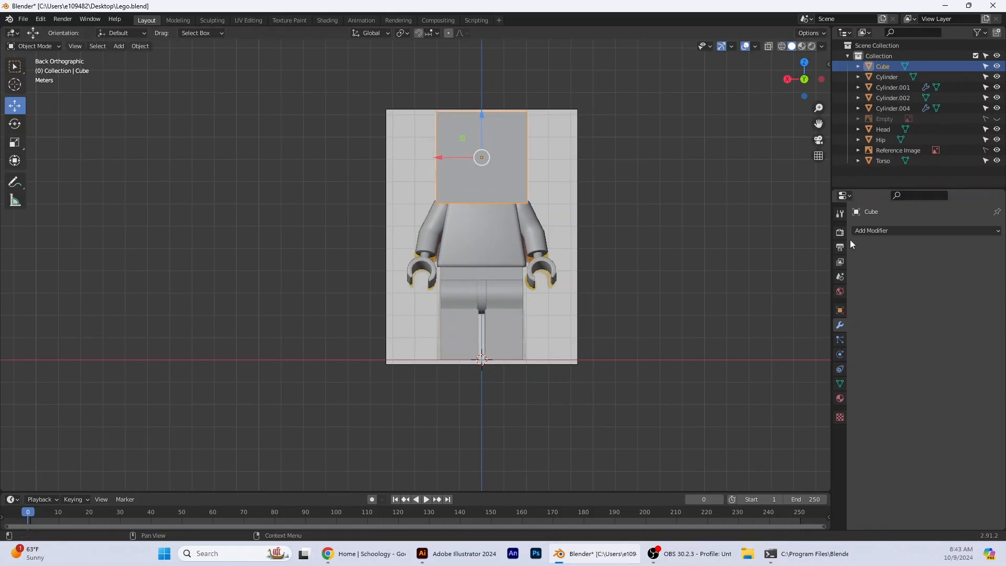
Add a Subdivision Surface modifier to the cube and set its viewport levels to 2
left_click(890, 230)
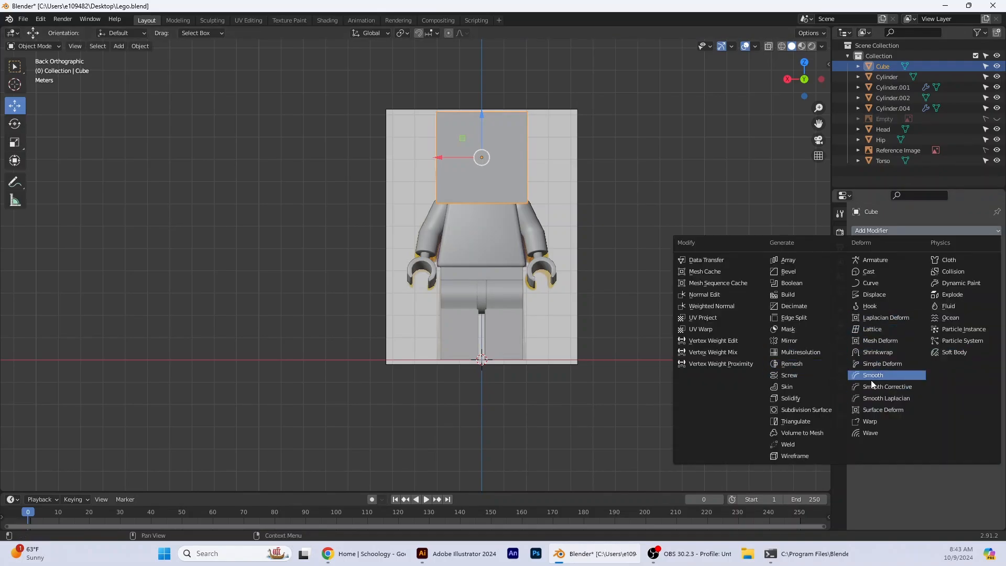
left_click(806, 410)
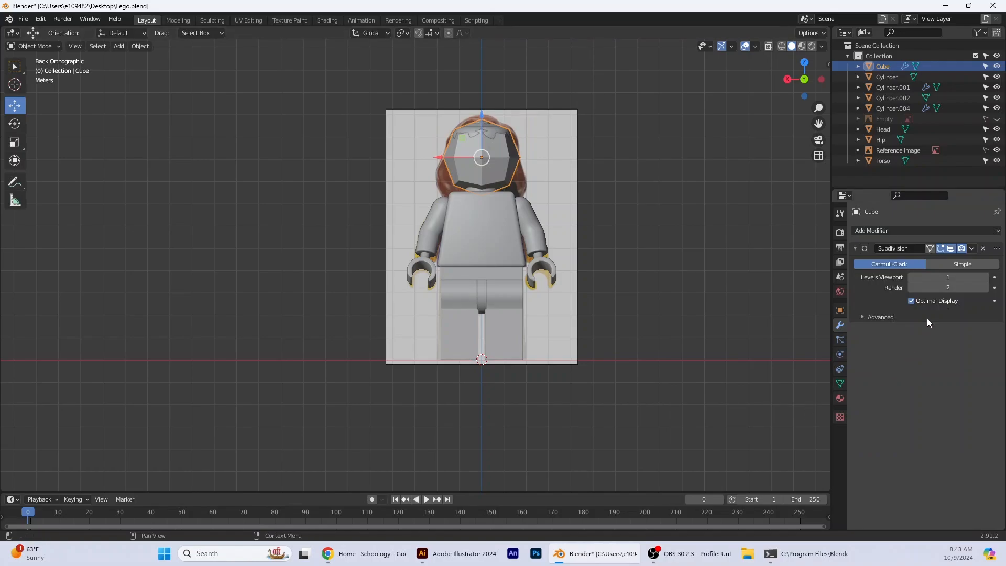
left_click(985, 277)
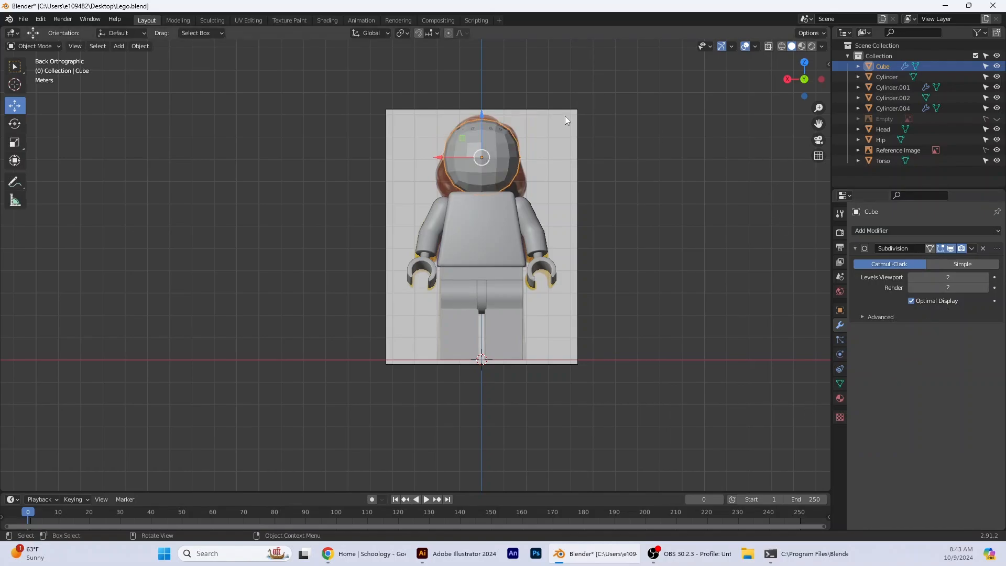
Scale the subdivided cube by 1.205 and again by 1.087, lowering it along Z with a final move of -0.094066 m to surround the head
left_click(16, 142)
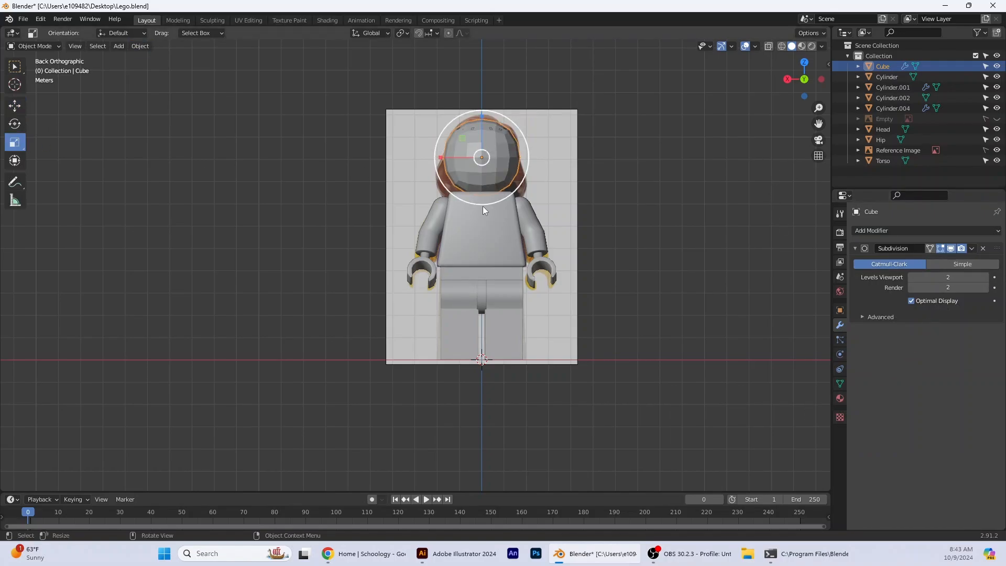
left_click_drag(483, 209, 484, 218)
left_click(15, 105)
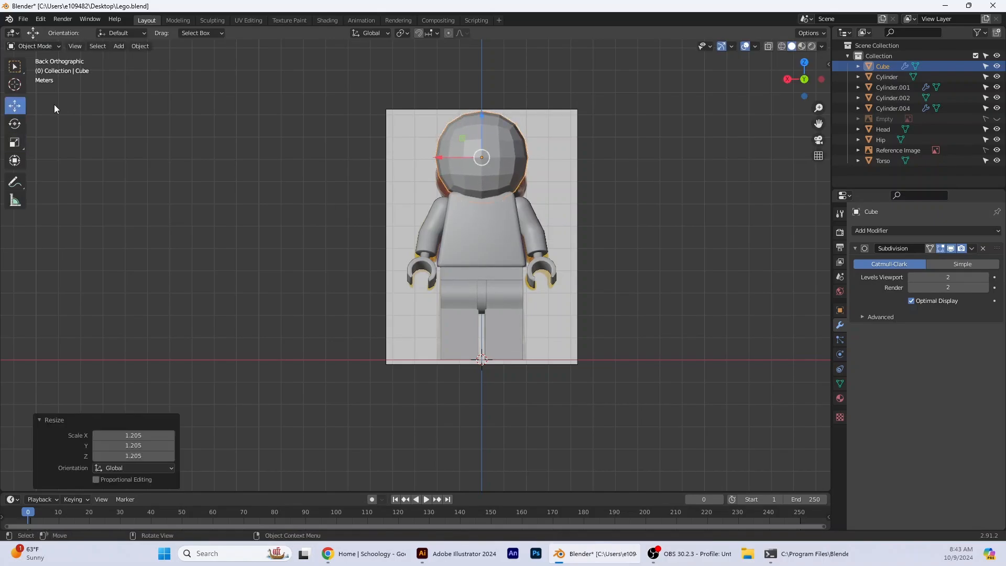
mouse_move(481, 139)
left_mouse_down()
mouse_move(479, 149)
mouse_move(478, 141)
left_mouse_up()
left_click(14, 142)
left_click_drag(486, 206, 486, 212)
left_click(18, 104)
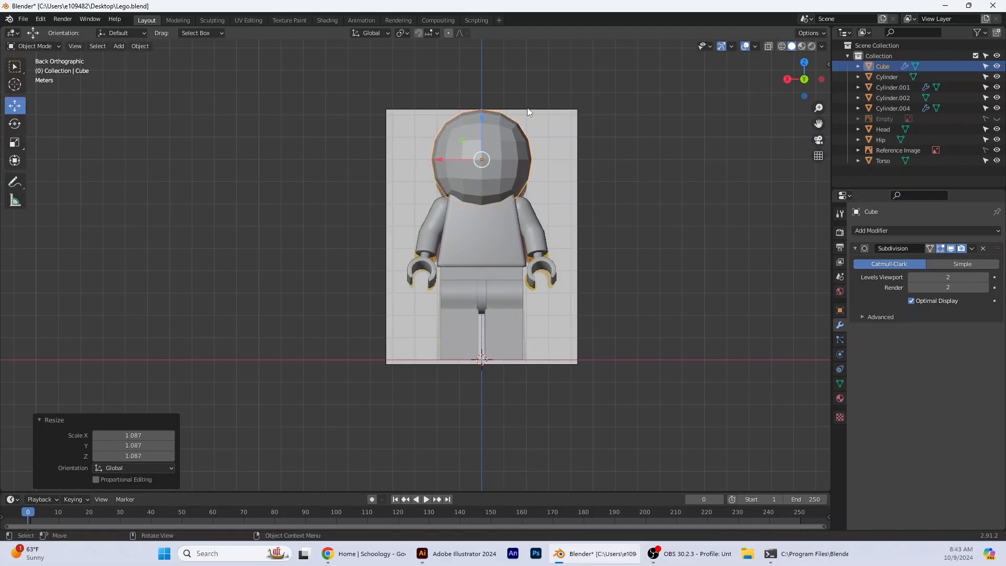
left_click(476, 146, "shift")
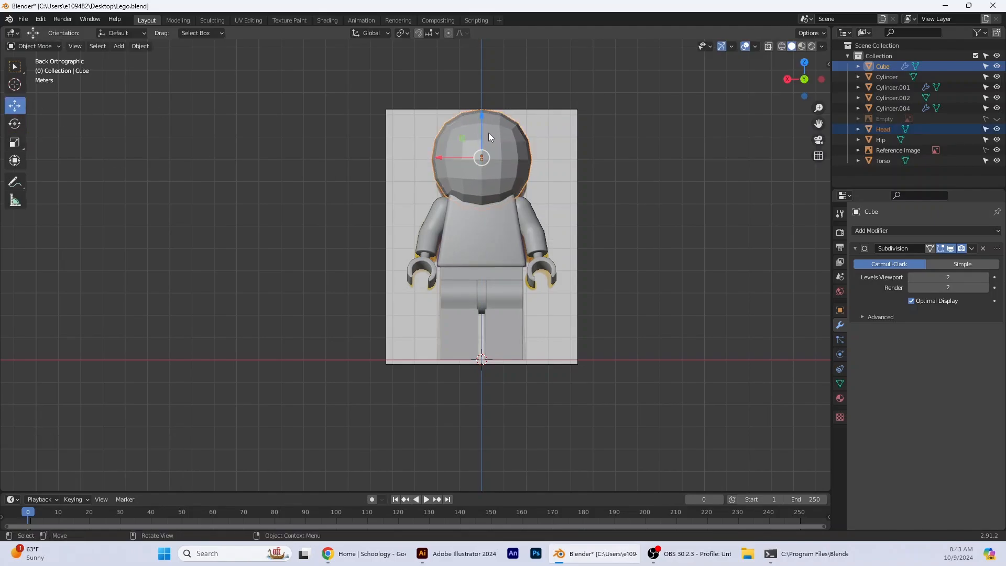
key("ctrl+z")
left_click_drag(481, 138, 481, 140)
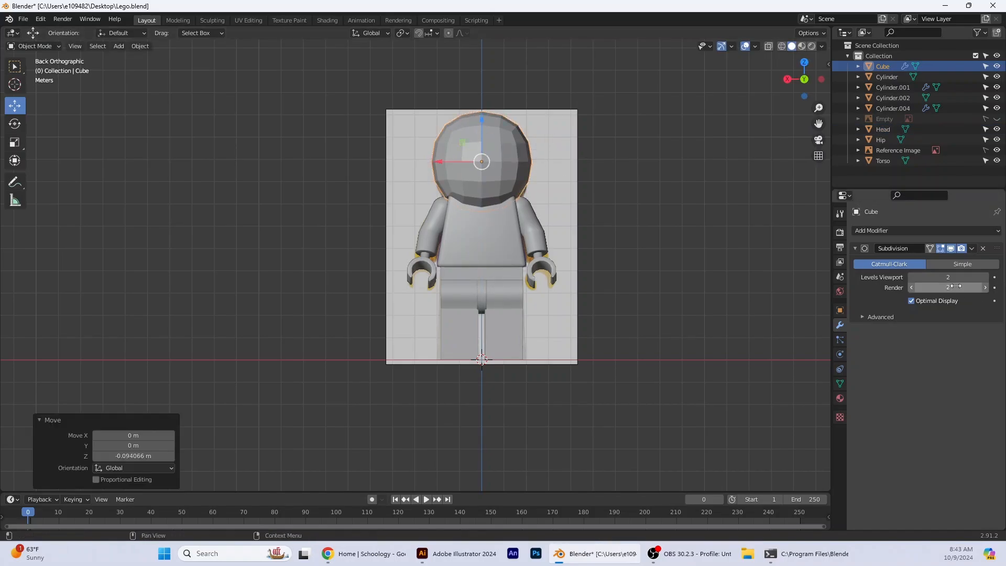
Apply the cube's Subdivision modifier and enter Edit Mode with all of its geometry deselected
left_click(972, 248)
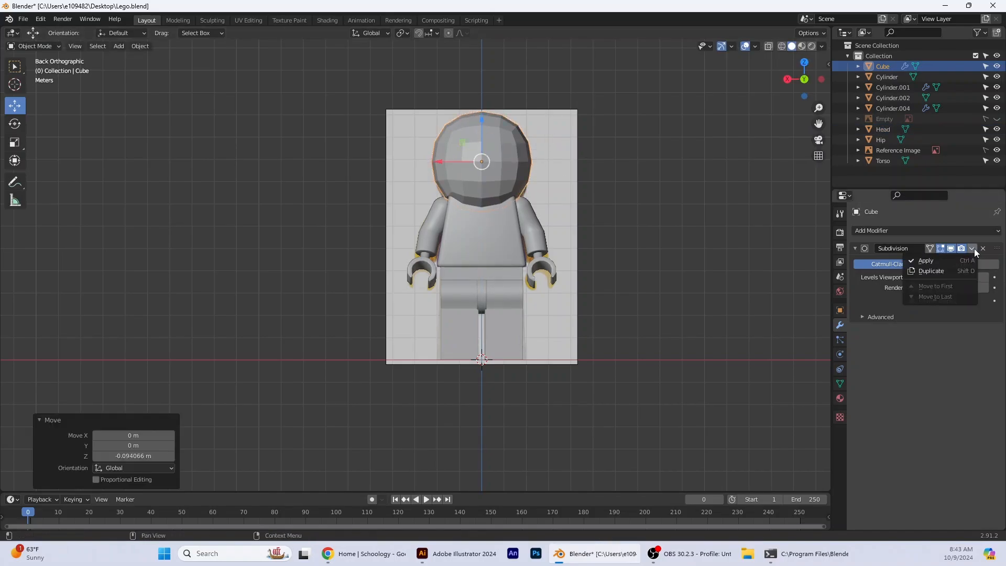
left_click(966, 258)
scroll(469, 134, "up", 1)
scroll(470, 134, "up", 1)
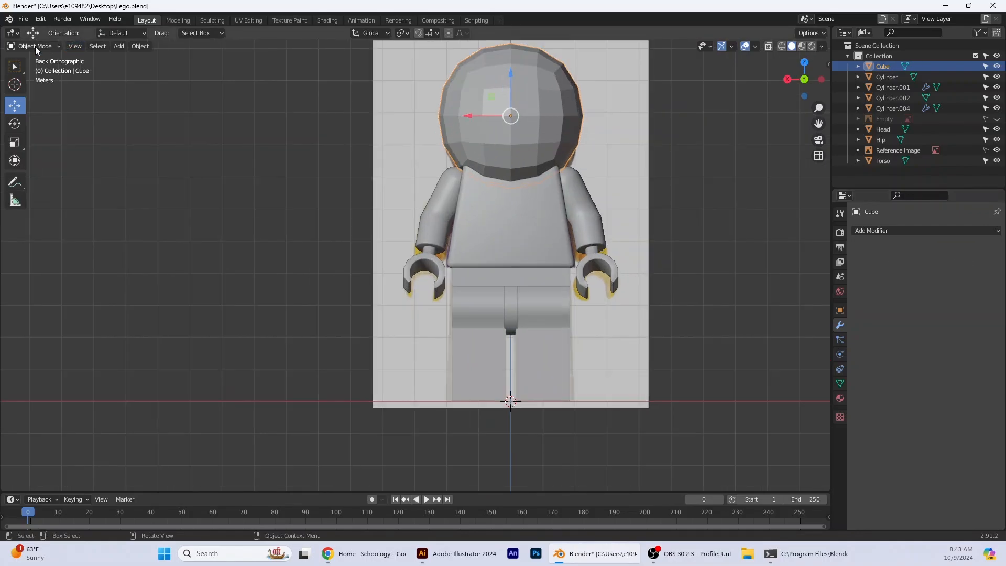
left_click(35, 46)
left_click(33, 70)
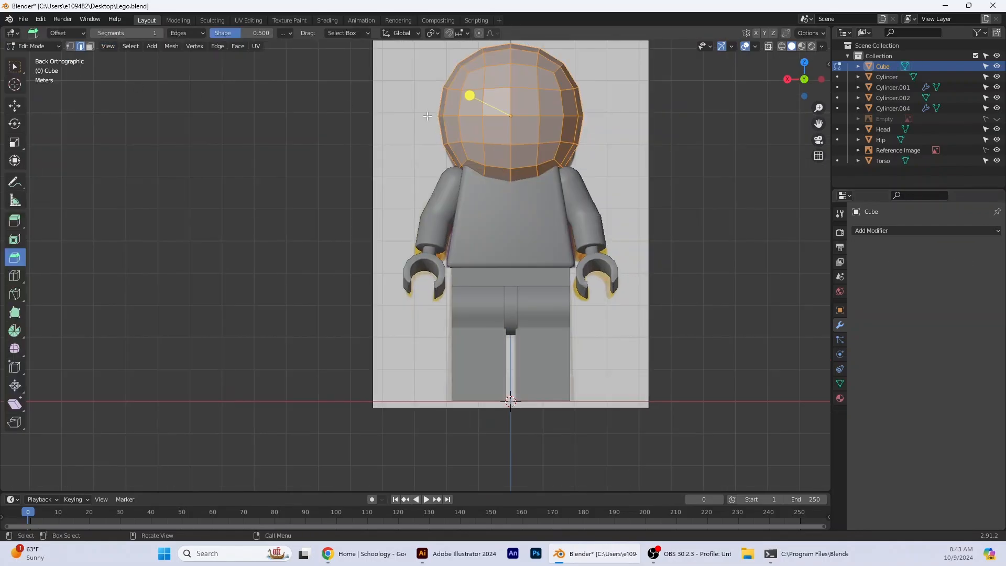
key("alt+a")
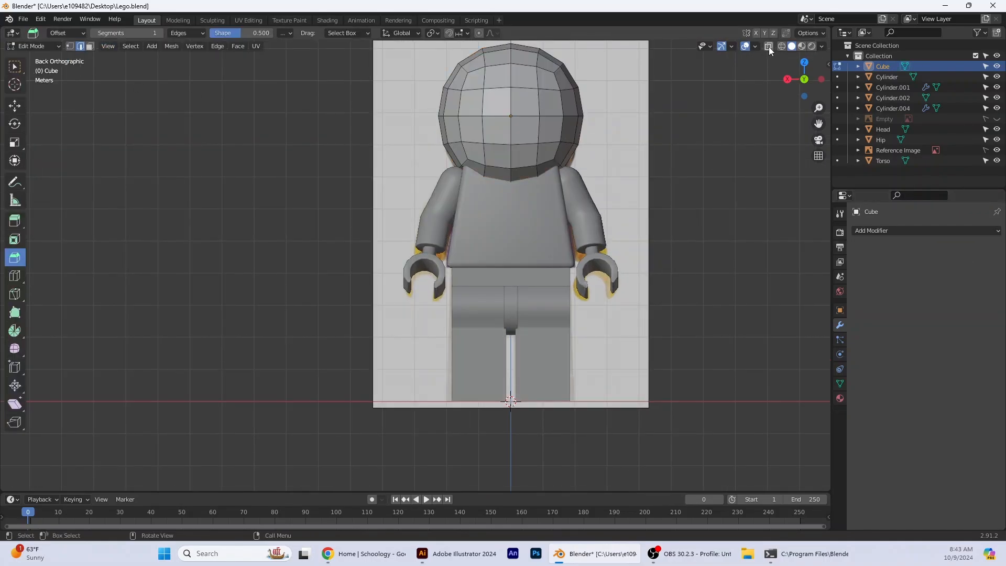
Compare the sphere's mesh with the hair in the reference image using X-ray, and return to the solid display
left_click(769, 46)
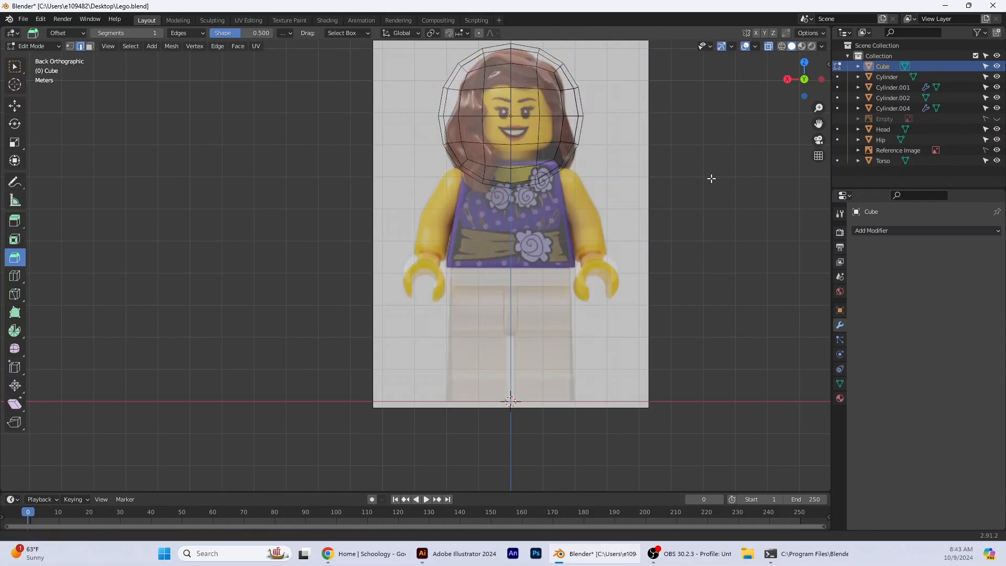
middle_click_drag(713, 172, 521, 251, "shift")
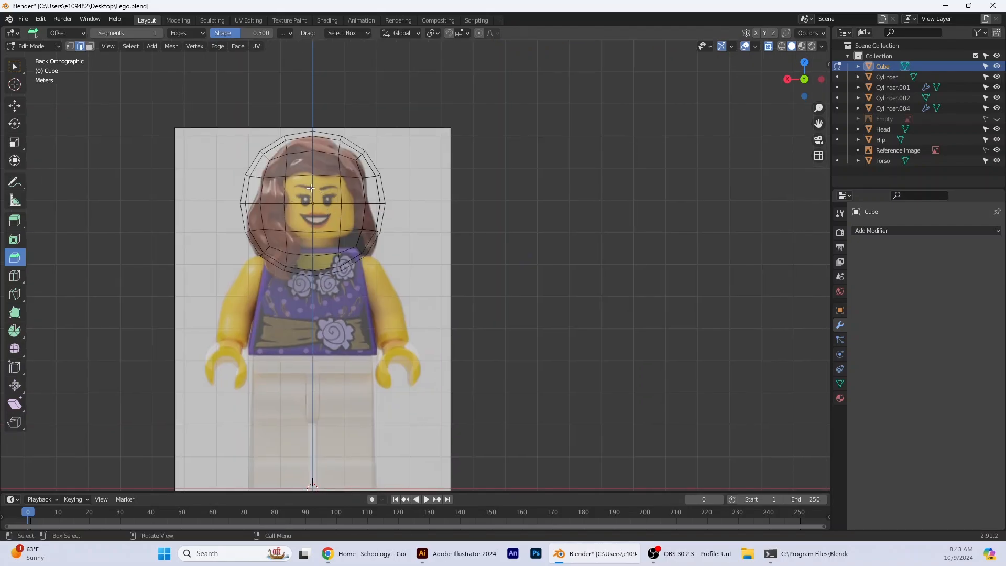
left_click(769, 47)
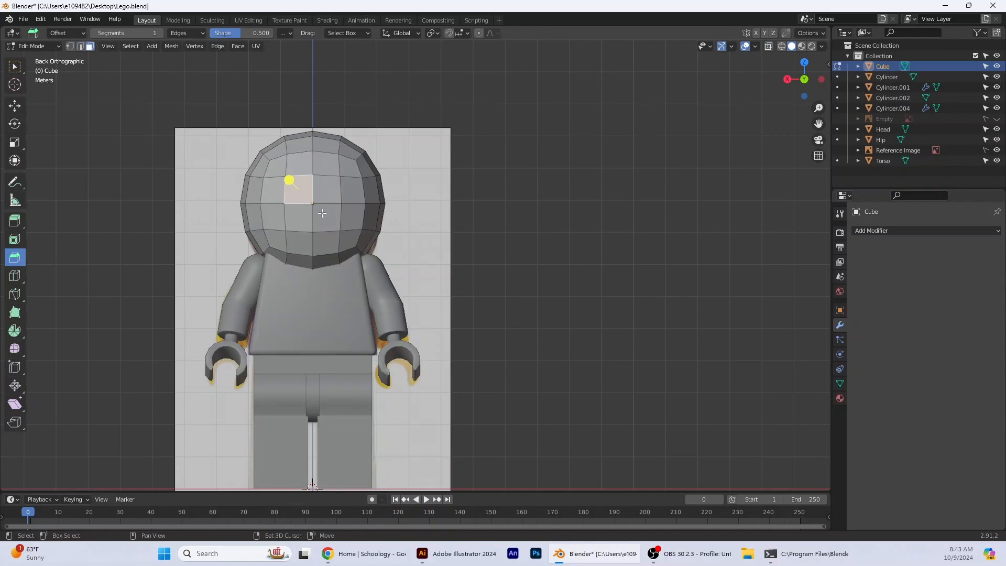
Delete the four central front faces of the hair mesh to open it in front of the face
left_click(326, 188, "shift")
left_click(326, 218, "shift")
left_click(298, 219, "shift")
key("x")
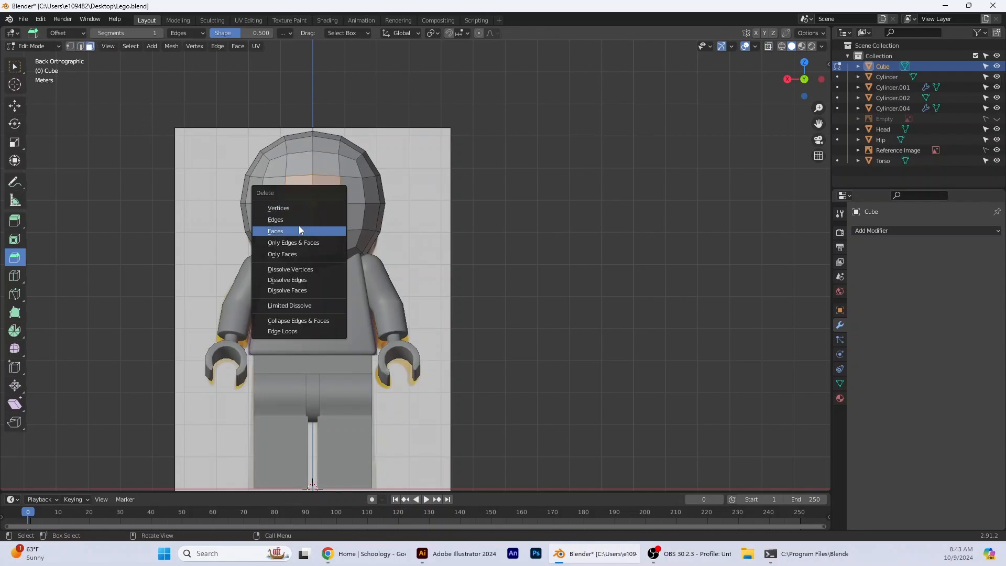
left_click(301, 234)
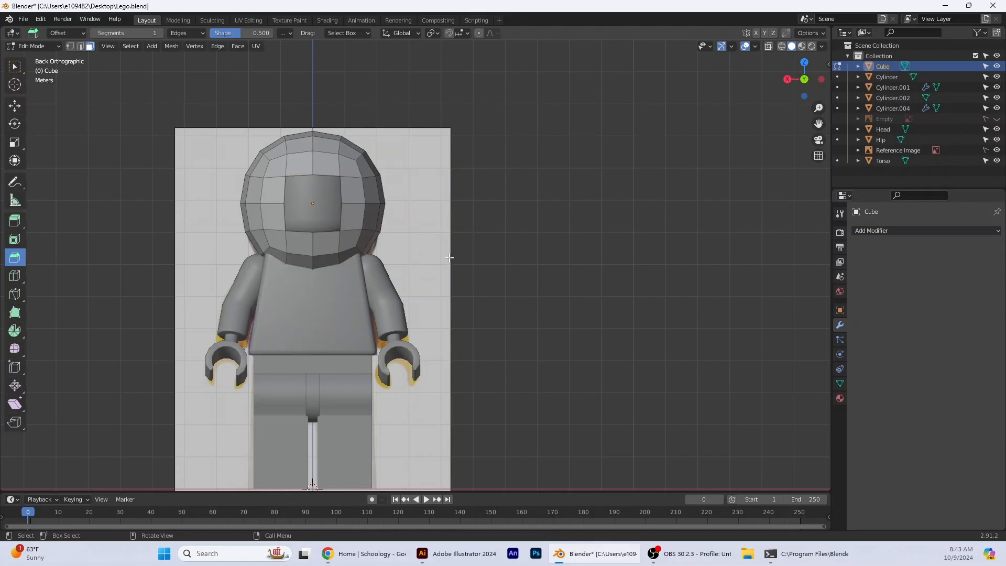
Check the opening against the reference image in X-ray and delete the front faces below it over the chin and neck
left_click(768, 46)
left_click(769, 47)
left_click(769, 46)
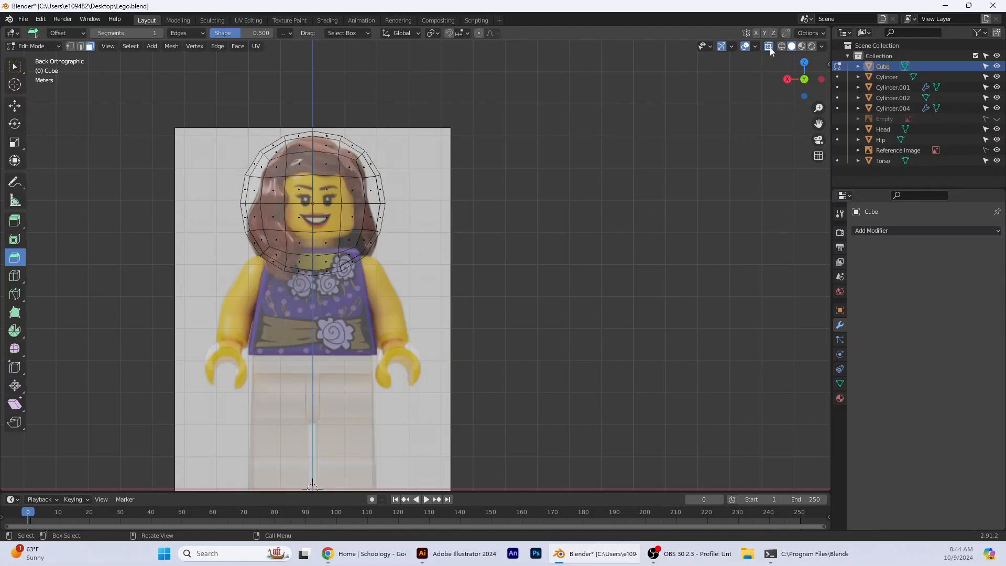
left_click(765, 50)
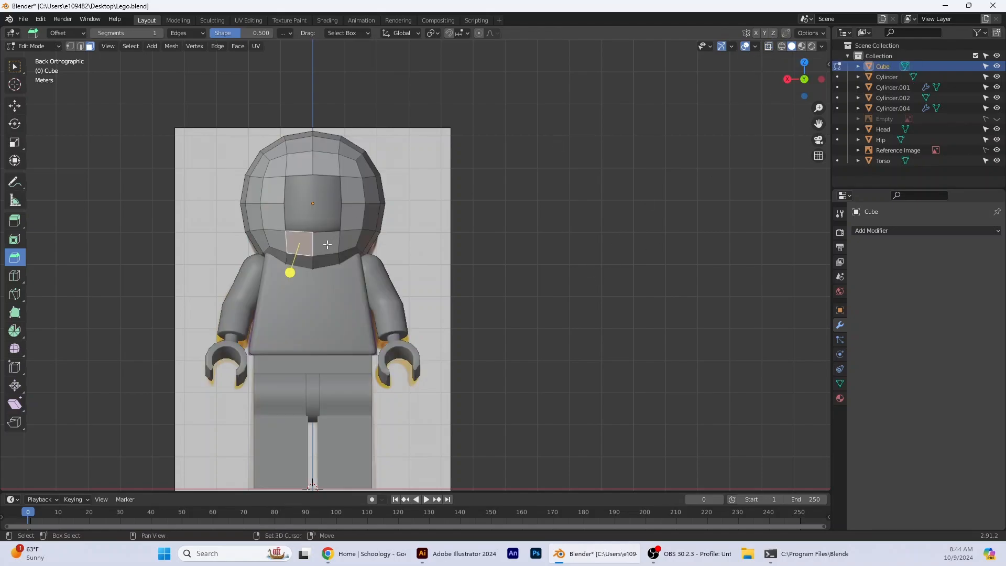
left_click(328, 245, "shift")
left_click(306, 263, "shift")
key("x")
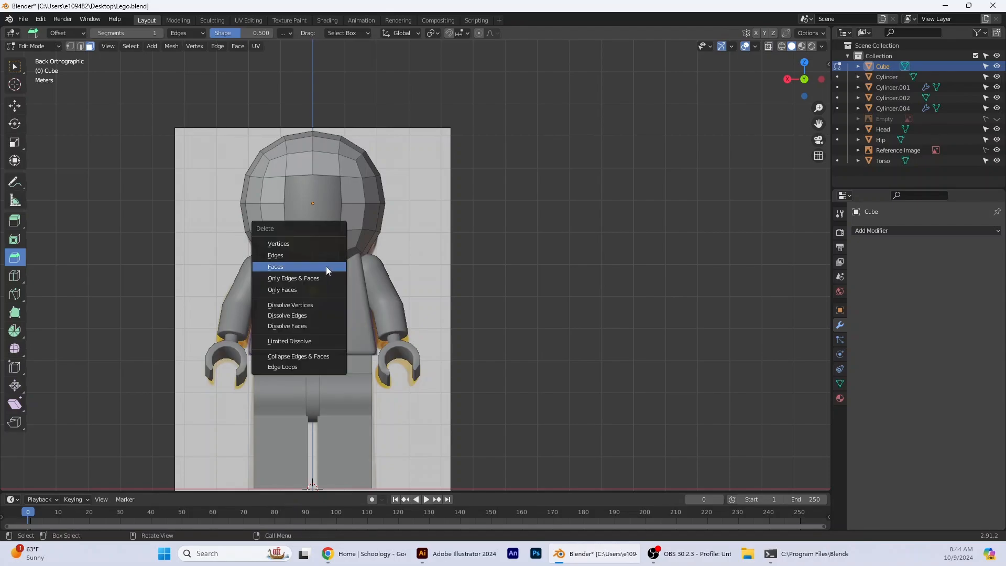
left_click(302, 269)
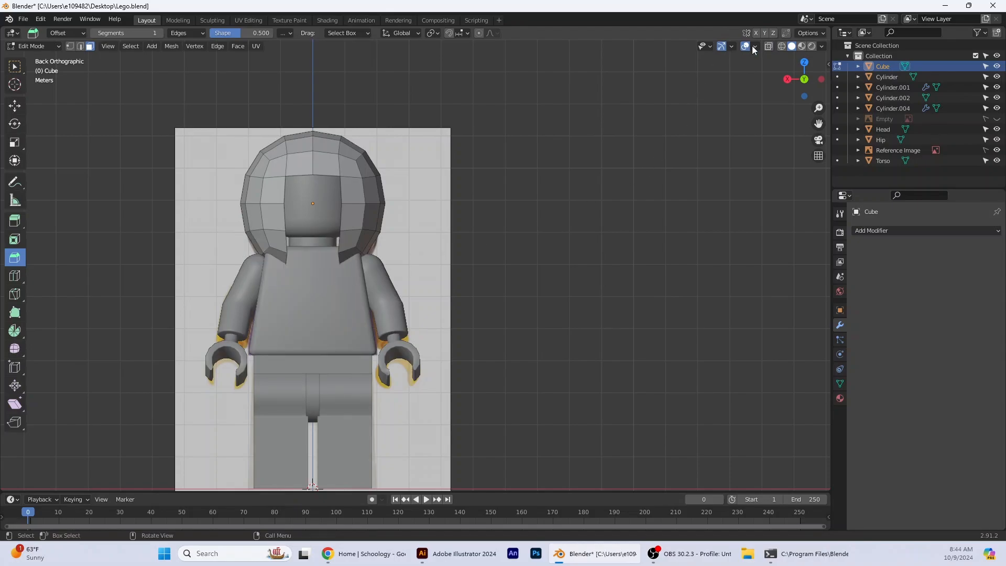
In X-ray, move the vertices on the hair's right side at forehead height inward along X to the reference hair outline
left_click(769, 46)
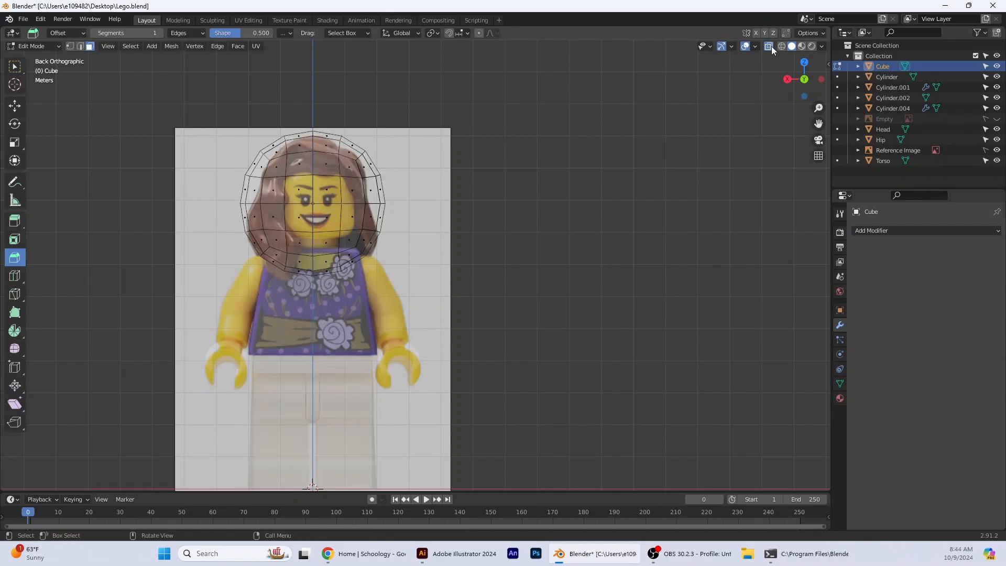
left_click(770, 46)
left_click(770, 46)
left_click(770, 46)
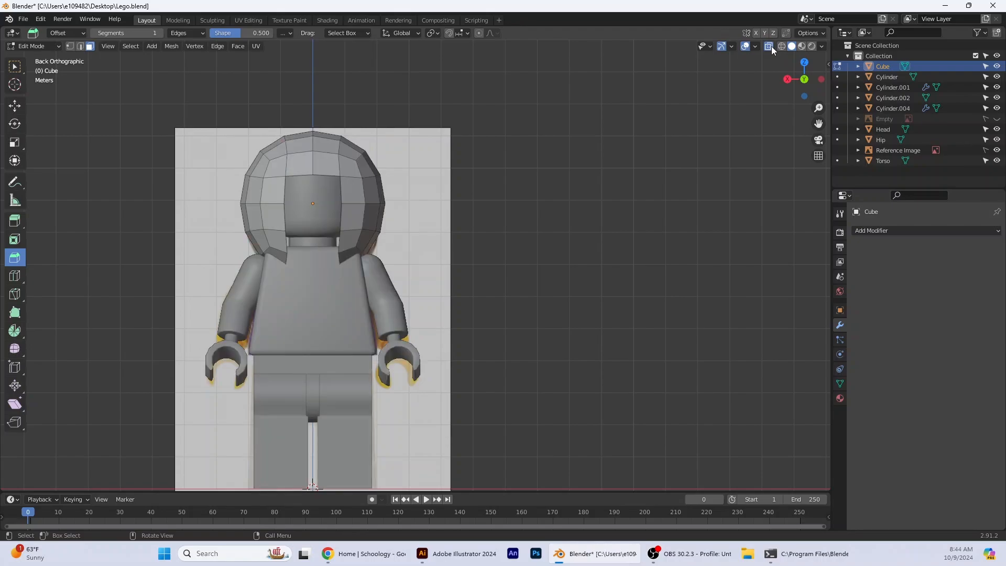
left_click(770, 46)
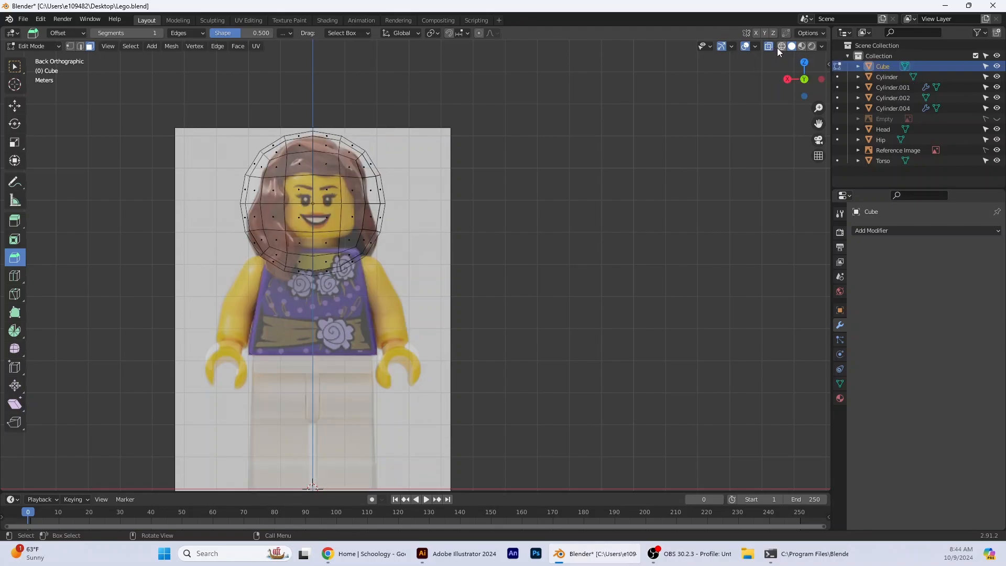
scroll(527, 200, "up", 3)
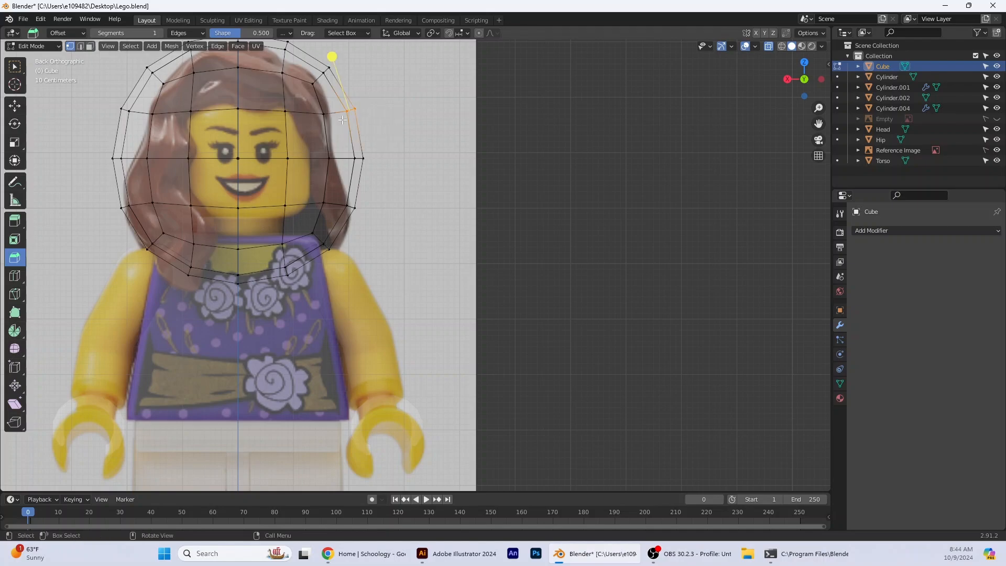
left_click_drag(393, 125, 393, 124)
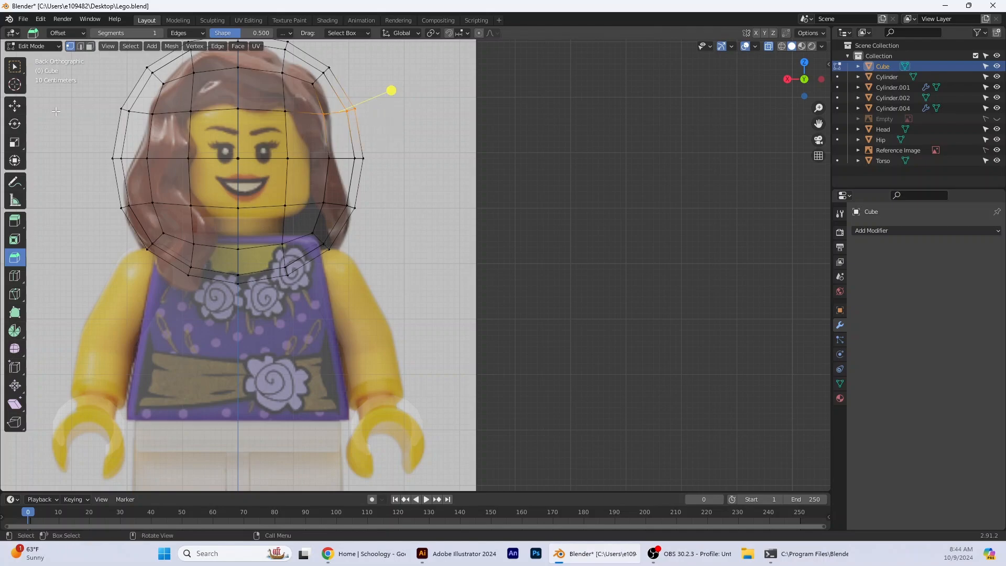
left_click(14, 108)
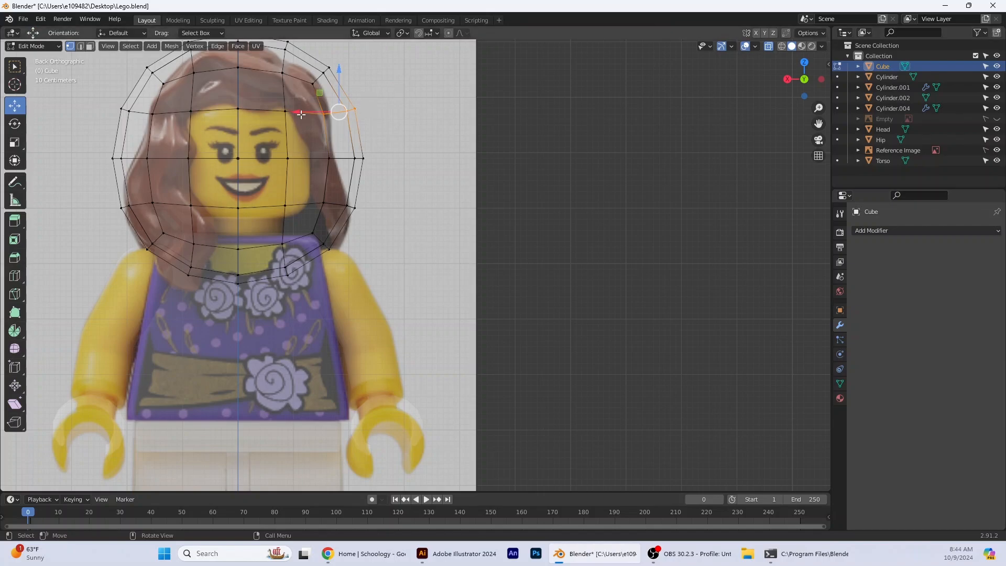
mouse_move(300, 114)
left_mouse_down()
mouse_move(285, 112)
mouse_move(299, 111)
left_mouse_up()
left_click(349, 104)
Move the right-side vertices at eye level inward along X by 0.18901 m and fit the ones below them to the hair outline
left_click_drag(399, 170, 398, 170)
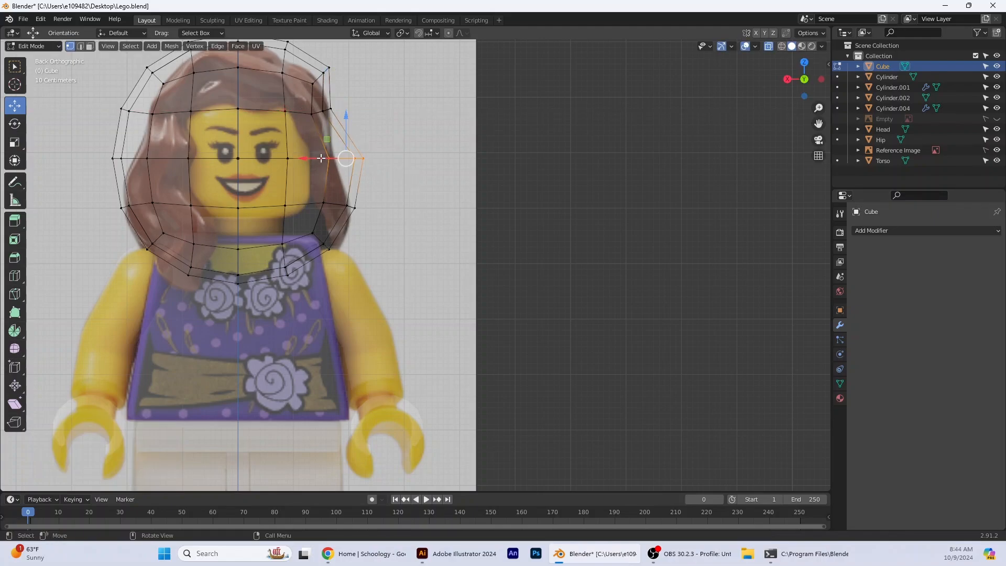
key("g")
key("x")
left_click_drag(298, 161, 375, 173)
left_click_drag(317, 159, 302, 160)
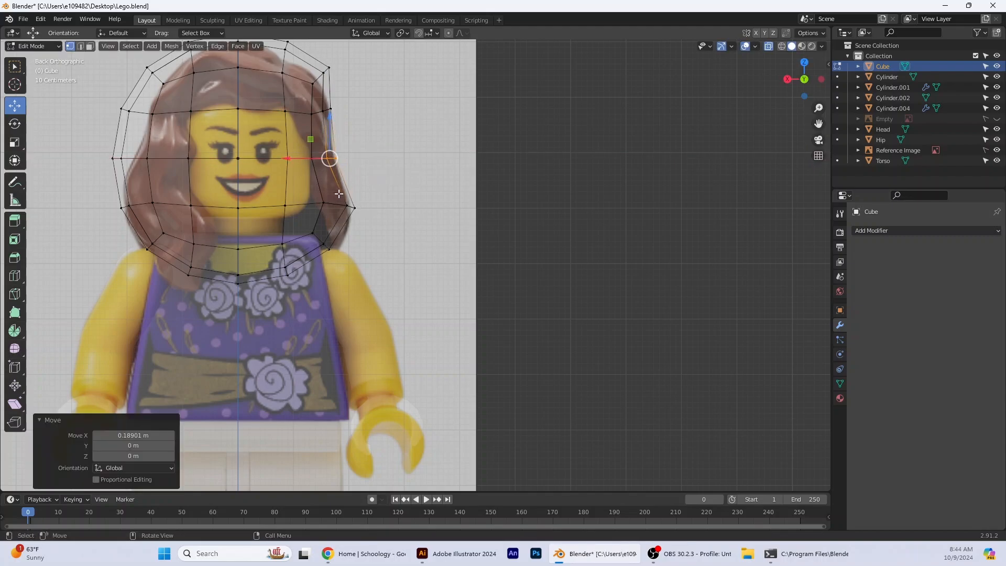
left_click_drag(340, 194, 314, 204)
left_click(335, 258)
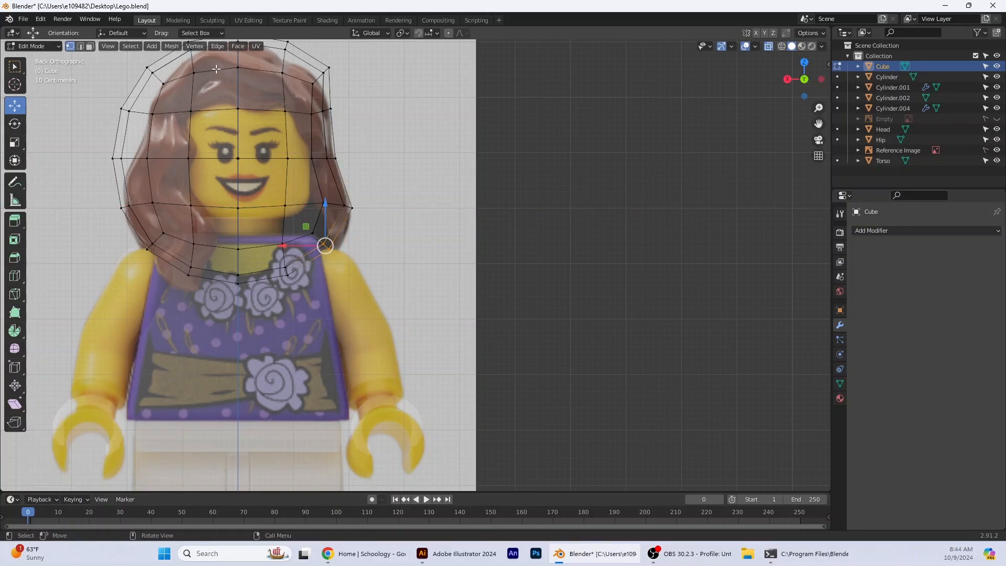
Return to the solid display and hide the four cylinder objects and the torso
left_click(769, 47)
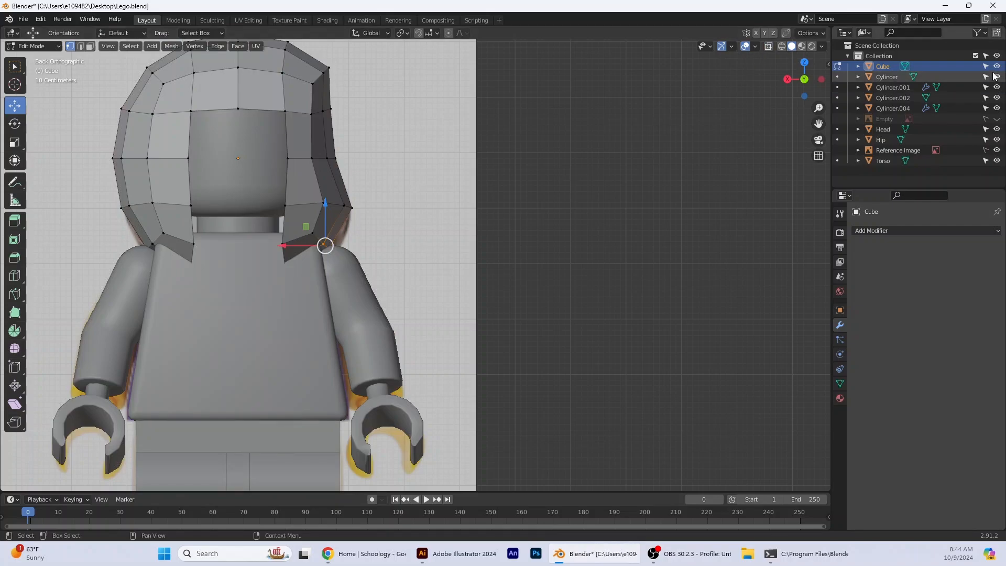
left_click_drag(998, 76, 997, 108)
left_click(997, 161)
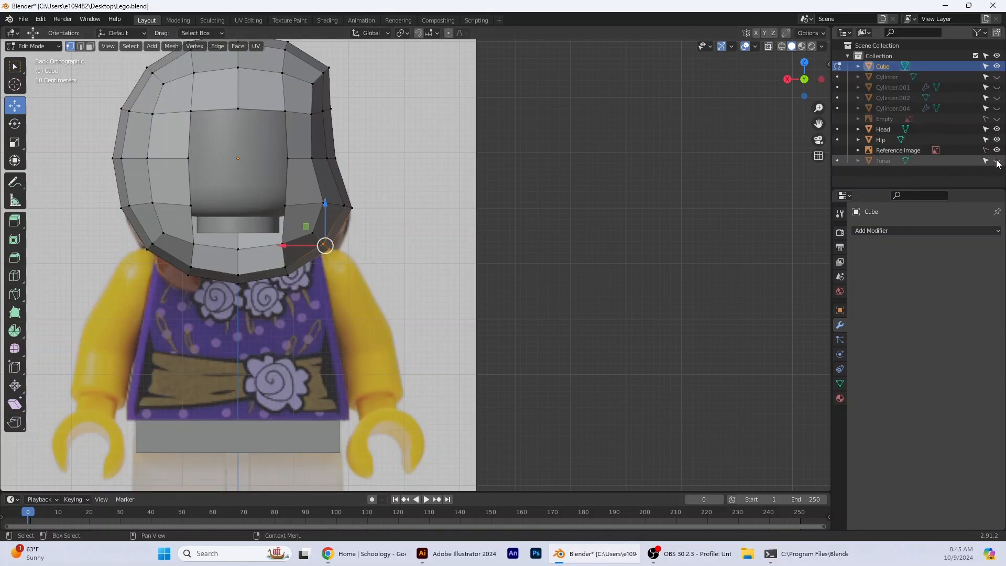
Delete the four faces on the underside of the hair mesh below the neck
middle_click_drag(281, 305, 248, 269)
left_click(108, 46)
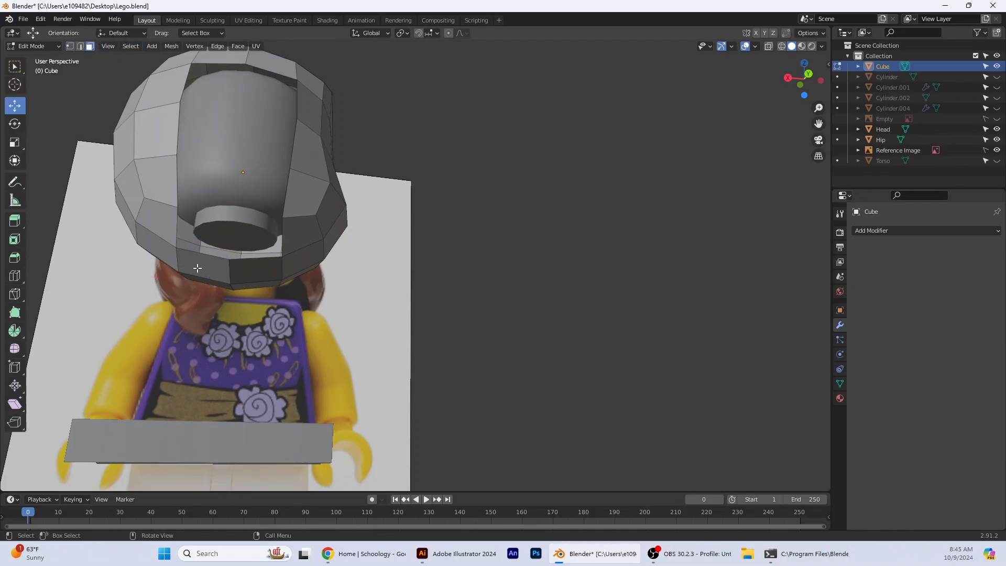
left_click(198, 268)
left_click(248, 269, "shift")
middle_click_drag(276, 309, 205, 226)
left_click(202, 228, "shift")
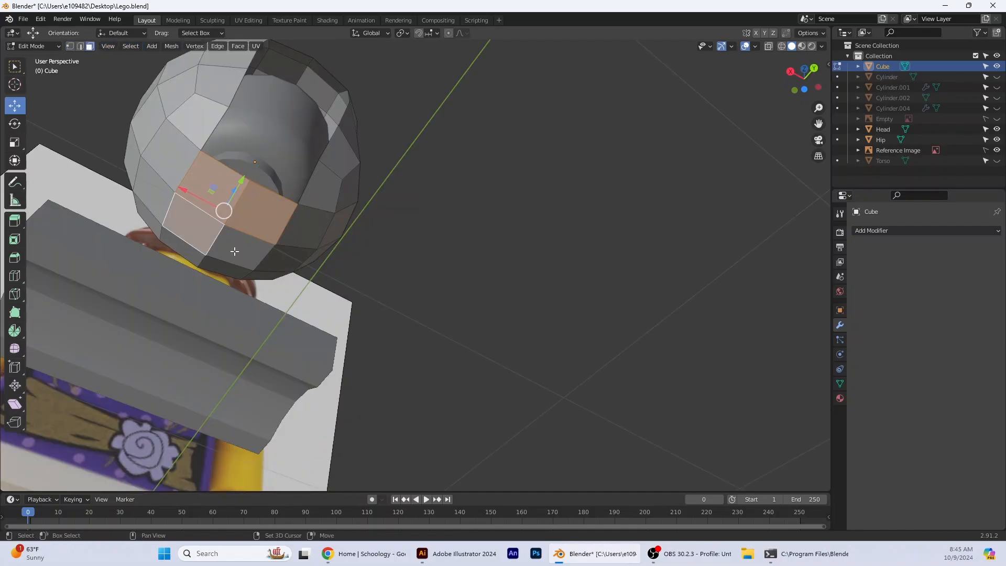
left_click(234, 251, "shift")
key("x")
left_click(219, 250)
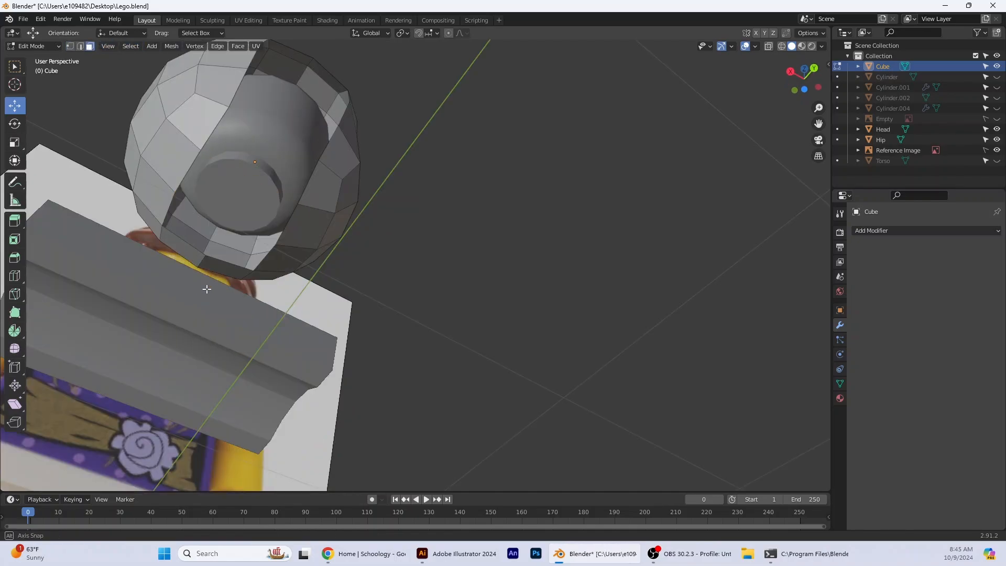
Return to the back view after checking the hair's underside and show the cylinders, the Empty and the torso again
middle_click_drag(219, 250, 304, 353)
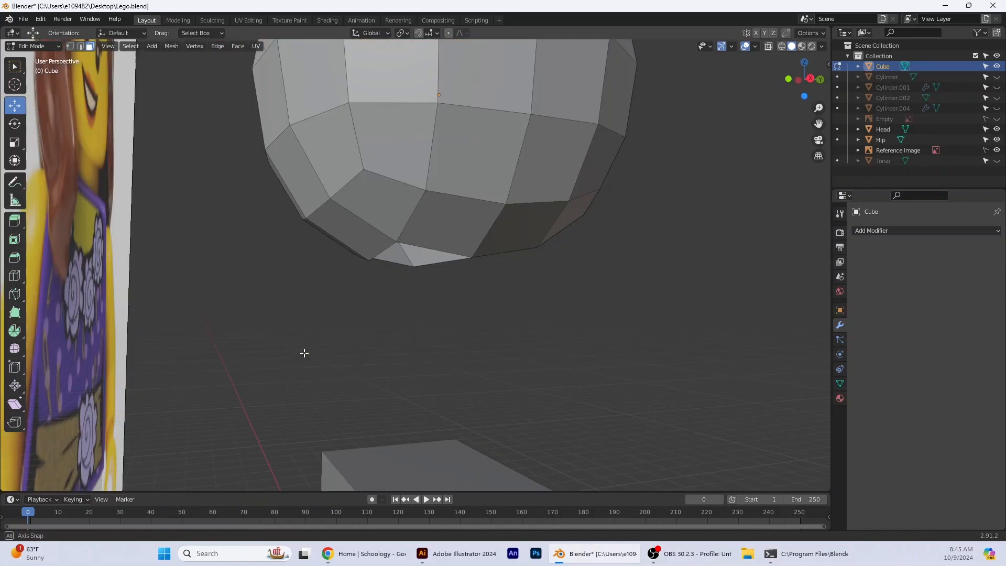
left_click(341, 233)
middle_click_drag(352, 287, 426, 320)
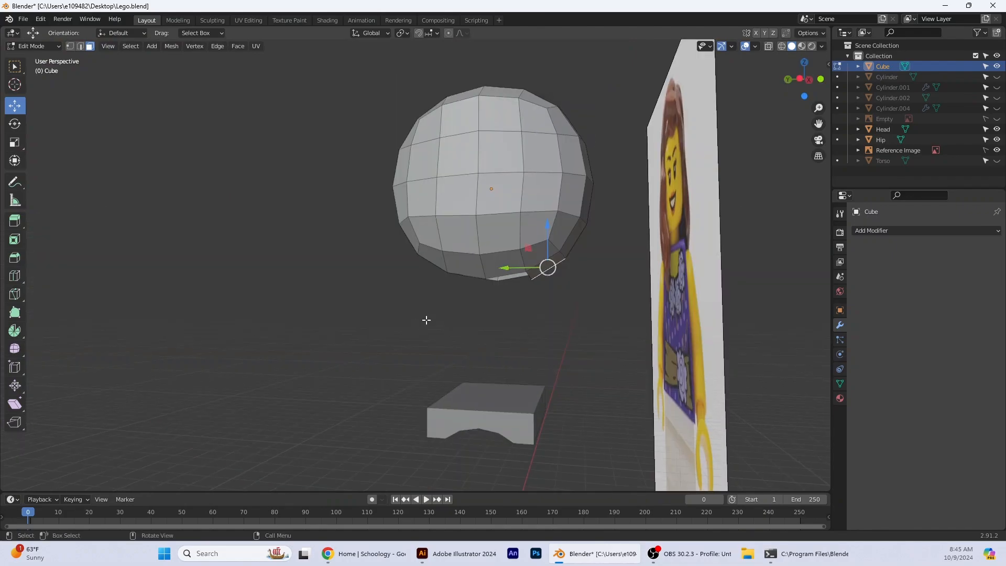
left_click(788, 79)
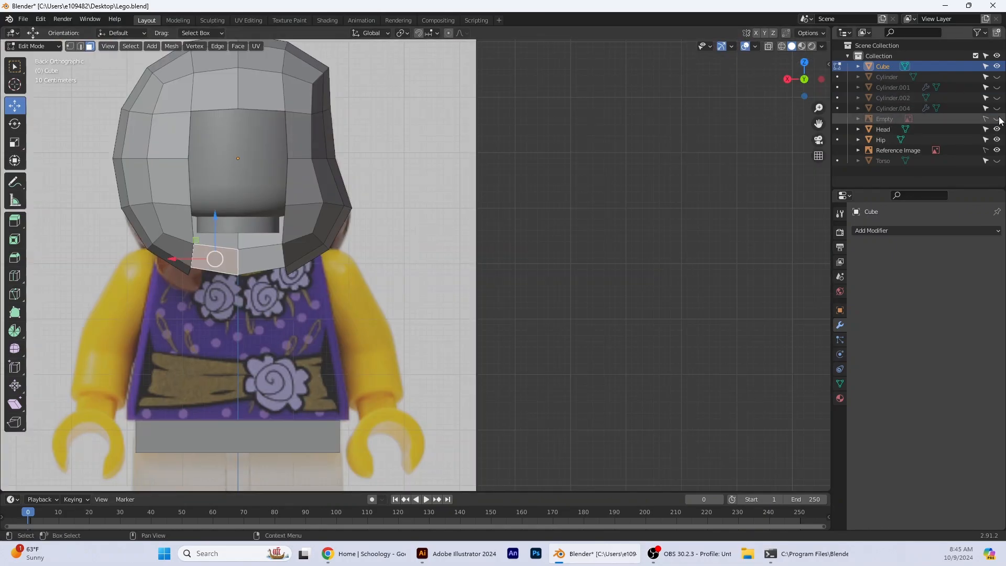
left_click_drag(998, 119, 998, 77)
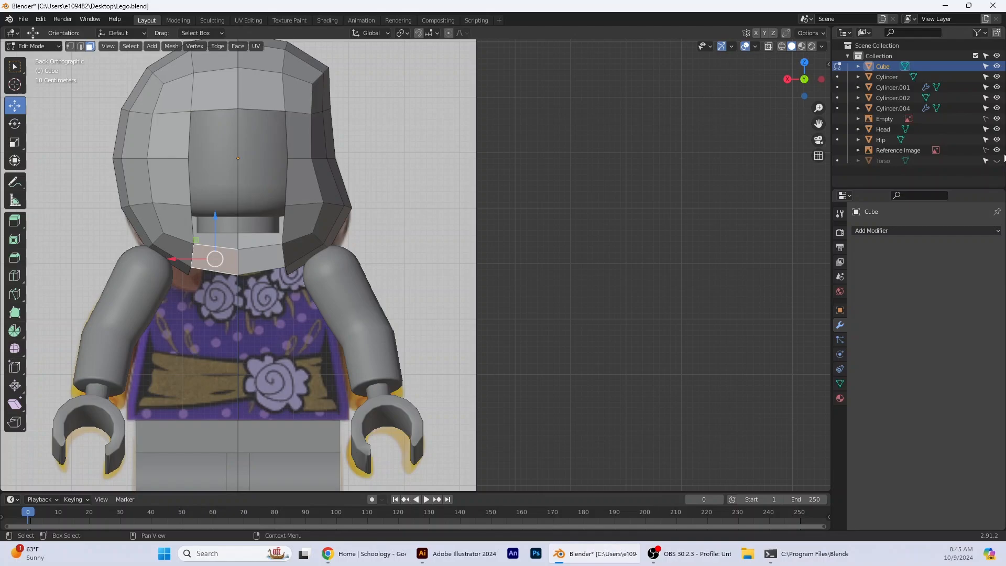
left_click(997, 161)
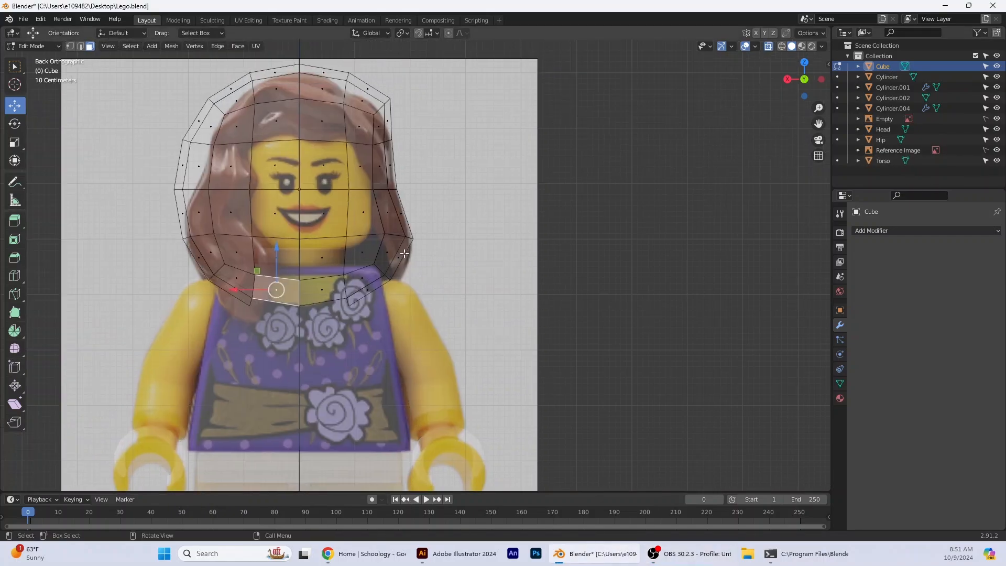
Shift the lower vertices at the right side of the opening outward along X and delete the front face beside the neck
left_click_drag(345, 294, 372, 294)
left_click(769, 46)
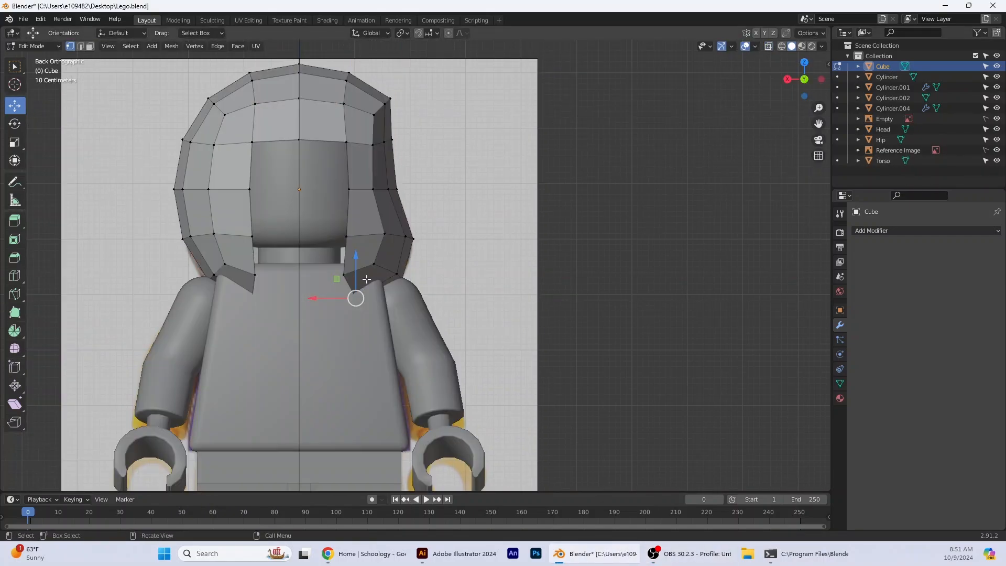
left_click(89, 46)
left_click(359, 278)
key("x")
left_click(330, 277)
Move the inner vertex beside the neck outward along X by about 0.25 m, adjust the one above it and undo the last move
left_click(770, 46)
scroll(413, 266, "up", 1)
left_click(360, 281)
left_click(70, 46)
left_click(365, 264)
left_click_drag(320, 265, 338, 264)
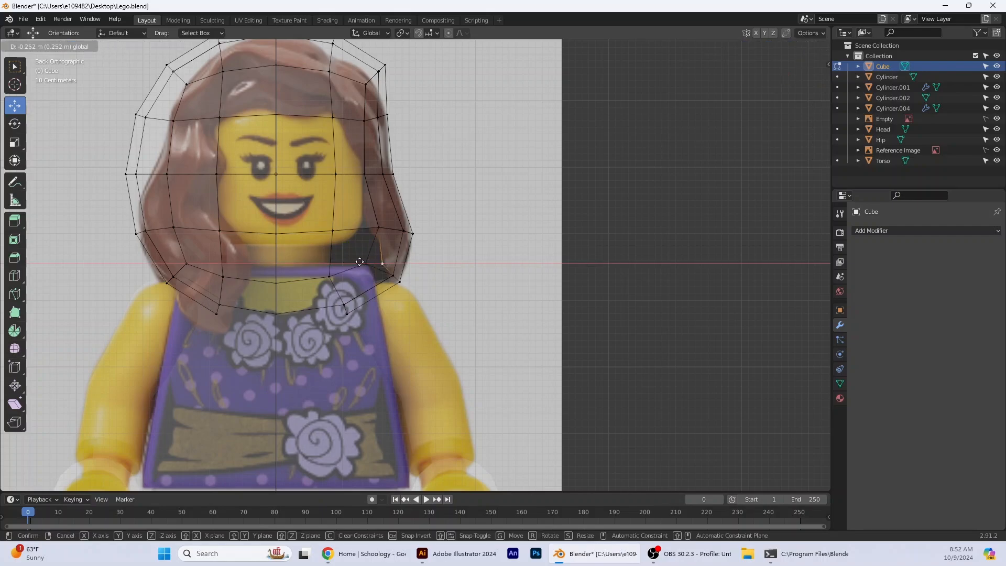
left_click(378, 228)
left_click_drag(333, 227, 339, 228)
left_click_drag(379, 185, 379, 195)
key("ctrl+z")
Move the jaw-level vertex at the right edge of the face opening outward along X to the inner edge of the reference hair
left_click(768, 46)
left_click(769, 47)
left_click(768, 47)
left_click(332, 231)
left_click(769, 47)
left_click_drag(291, 230, 329, 231)
left_click(769, 47)
Move the eye-level and forehead-corner vertices on the opening's right edge outward to follow the inner edge of the reference hair
left_click(336, 174)
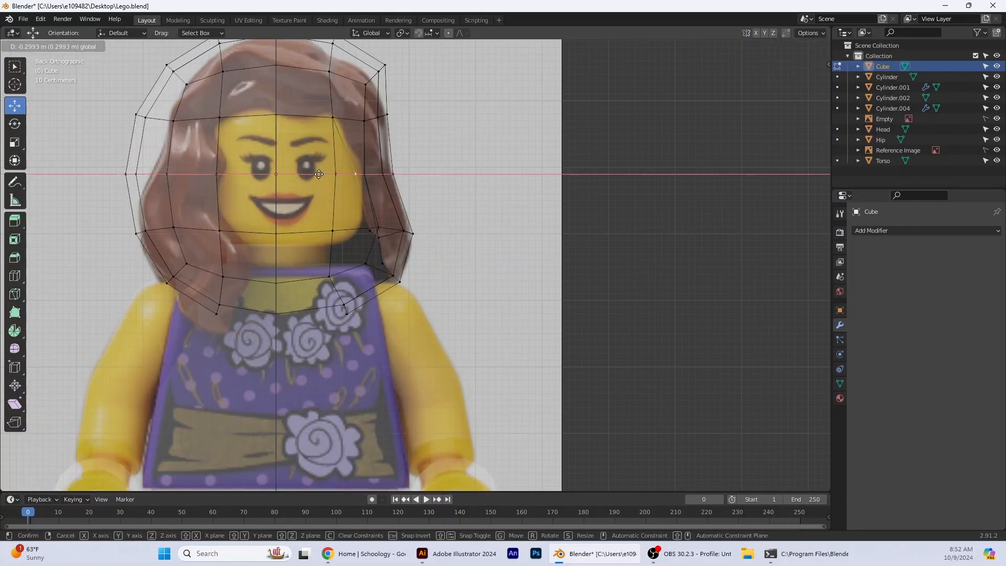
left_click(769, 46)
left_click_drag(319, 173, 332, 174)
left_click(366, 174)
left_click(332, 118)
left_click(769, 46)
left_click_drag(292, 117, 296, 117)
mouse_move(358, 156)
left_mouse_down()
mouse_move(369, 145)
mouse_move(359, 162)
left_mouse_up()
Shift the hairline's middle vertex to the reference hairline and add a vertical loop cut between it and the right corner
left_click(276, 113)
left_click_drag(276, 97, 260, 114)
key("ctrl+r")
double_click(304, 114)
Fit the new loop's hairline vertex and the adjoining right corner vertex to the lower edge of the reference hair
left_click(769, 46)
left_click(305, 113)
left_click(768, 46)
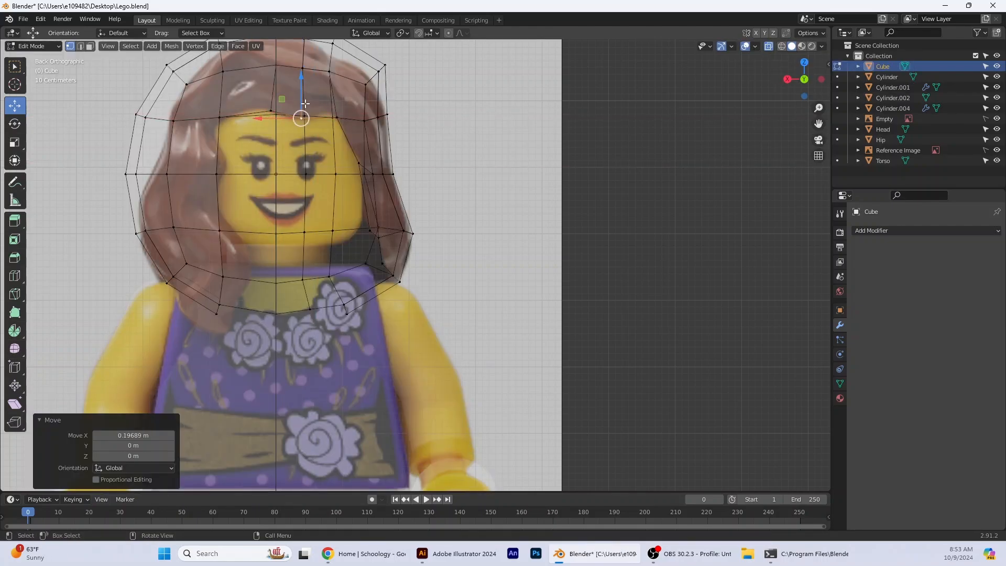
left_click(768, 46)
left_click(336, 117)
left_click(769, 46)
Add a vertical loop cut left of the hairline's middle and raise its hairline vertex along Z to the reference hairline
key("ctrl+r")
double_click(248, 115)
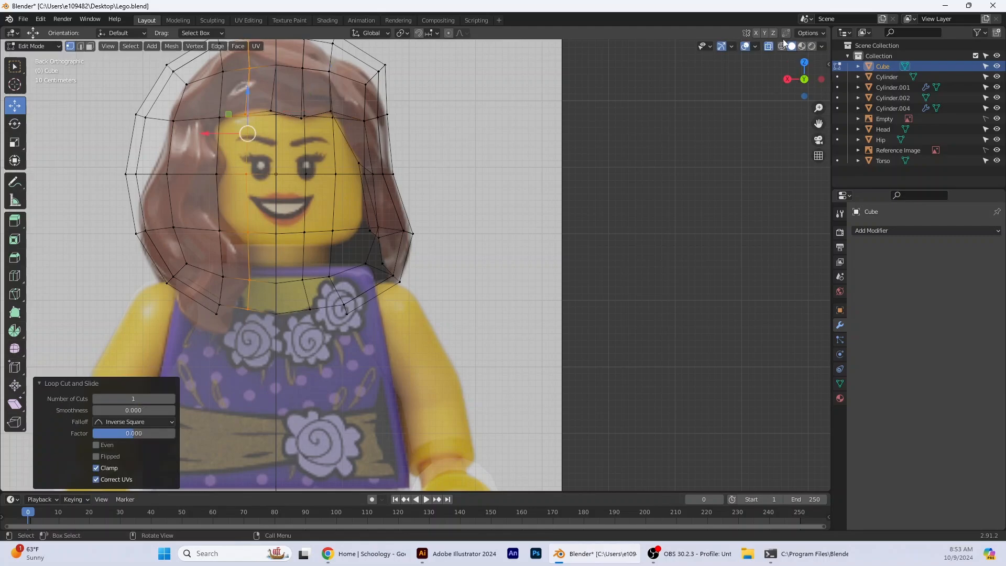
left_click(768, 46)
left_click(248, 115)
left_click(769, 47)
left_click_drag(248, 73, 247, 68)
Move the eye-level vertex at the left edge of the face opening to the inner edge of the reference hair
left_click(216, 174)
left_click_drag(205, 110, 217, 96)
left_click_drag(174, 139, 172, 139)
left_click_drag(215, 96, 215, 93)
Fit the upper right vertices to the reference hair outline and lower the central crown vertices along Z
middle_click_drag(335, 79, 331, 141, "shift")
left_click_drag(355, 108, 402, 159)
left_click_drag(366, 131, 329, 140)
key("g")
key("x")
key("z")
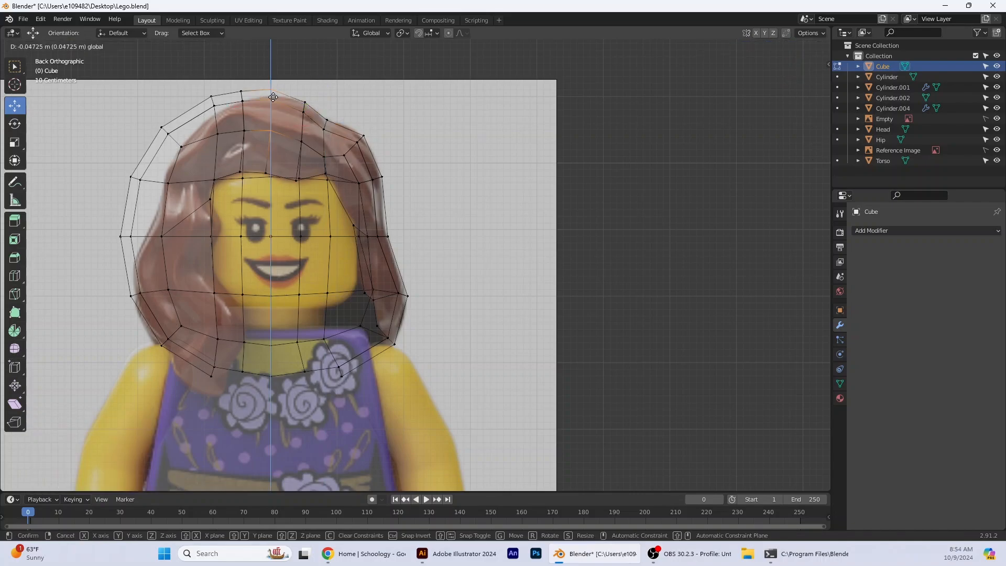
left_click_drag(273, 97, 273, 105)
Pull the hair's upper left vertices in to the reference outline, moving the forehead-level ones -0.14176 m along X
left_click_drag(231, 82, 254, 139)
left_click_drag(242, 70, 226, 142)
left_click_drag(214, 71, 214, 91)
left_click_drag(153, 117, 175, 131)
left_click_drag(120, 182, 142, 175)
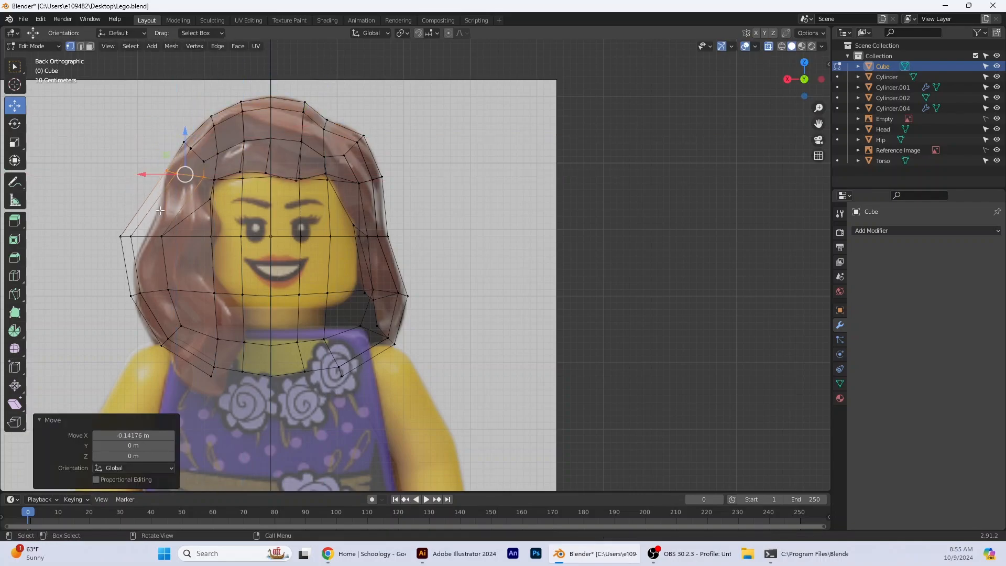
Move the left-side vertices at eye level inward along X and up along Z to the reference hair outline
left_click_drag(175, 222, 110, 249)
left_click_drag(100, 236, 130, 236)
left_click_drag(171, 195, 171, 167)
left_click_drag(129, 210, 153, 209)
Raise the two left-side vertex groups at jaw and shoulder height and shift them along X to the reference hair outline
left_click_drag(118, 279, 181, 308)
left_click_drag(149, 262, 149, 233)
left_click_drag(108, 263, 153, 244)
left_click_drag(191, 317, 150, 359)
left_click_drag(125, 336, 104, 336)
left_click_drag(148, 302, 148, 271)
Adjust the lower left vertices beside the neck to match the bottom edge of the reference hair
left_click(218, 340)
left_click(769, 46)
left_click(768, 46)
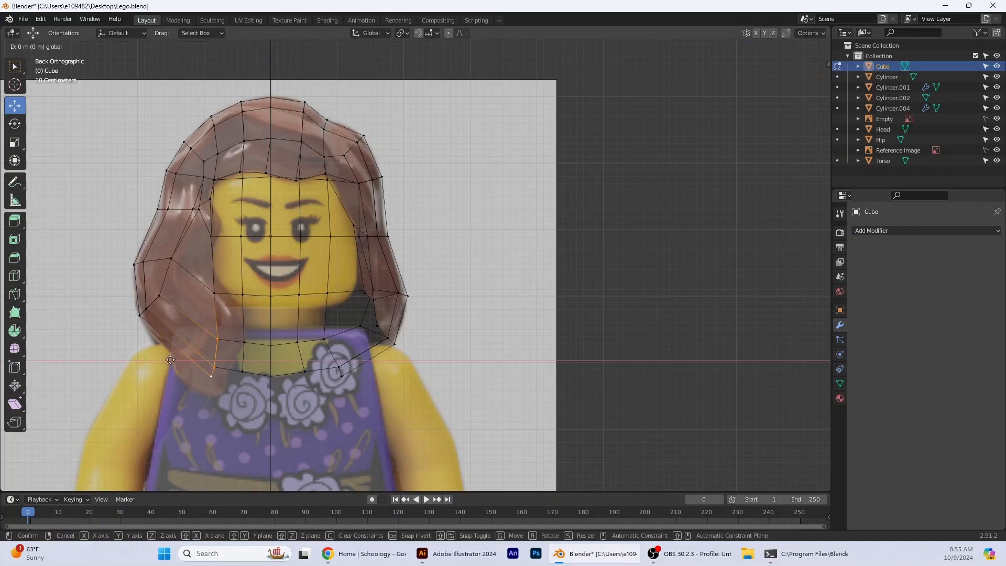
left_click_drag(171, 360, 169, 360)
left_click_drag(195, 341, 156, 324)
Raise the jaw-level vertex at the opening's left edge along Z and nudge the vertex at the lower left of it along X
left_click(768, 46)
left_click(768, 46)
left_click(768, 46)
left_click(214, 293)
left_click(768, 46)
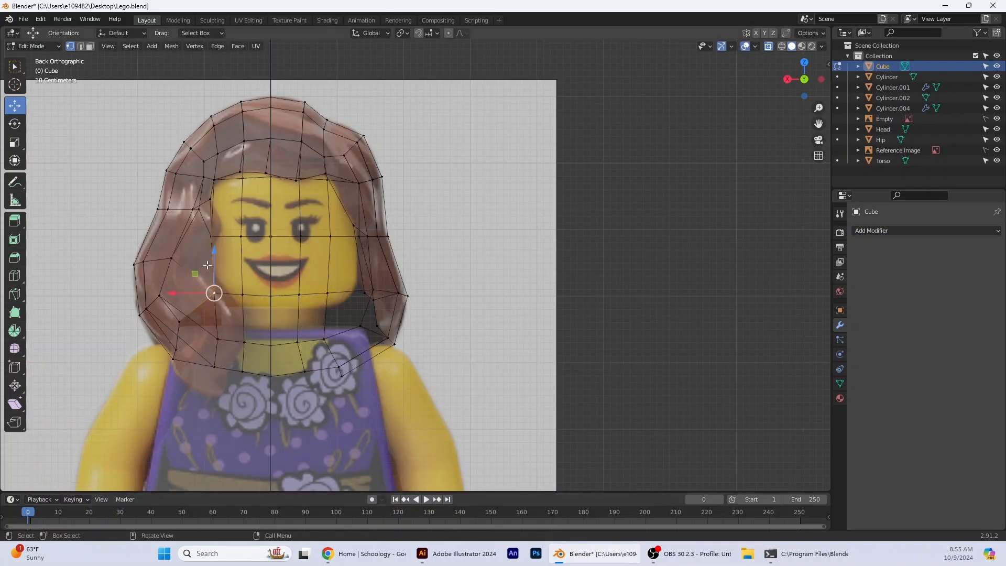
left_click_drag(207, 266, 207, 241)
left_click(180, 321)
left_click_drag(163, 322, 165, 322)
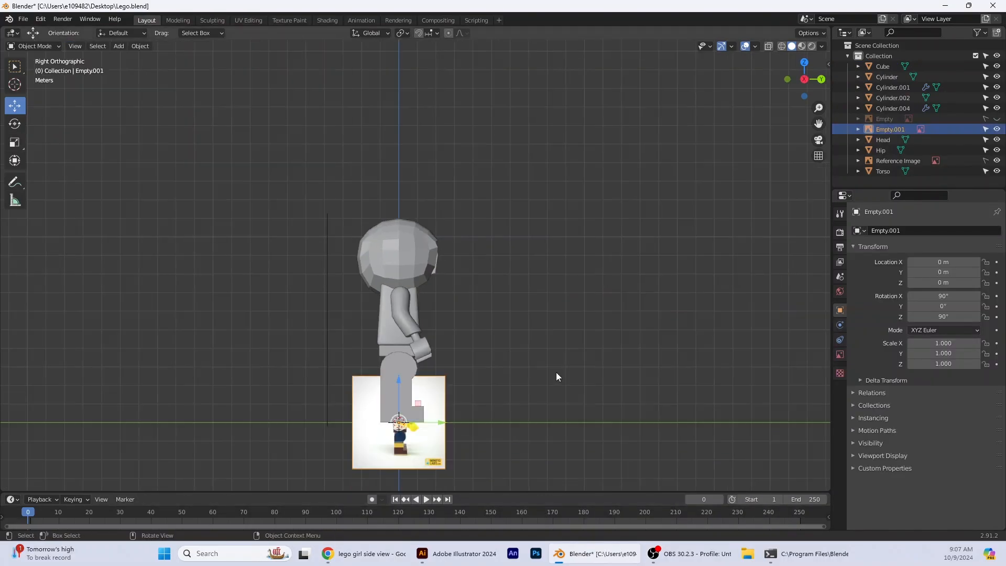
Raise the side-view reference along Z by about 8.84 m and enlarge it to the figure's height in wireframe view
mouse_move(399, 380)
left_mouse_down()
mouse_move(399, 216)
mouse_move(323, 186)
left_mouse_up()
left_click(782, 46)
left_click(15, 142)
mouse_move(461, 321)
left_mouse_down()
mouse_move(633, 496)
mouse_move(568, 431)
left_mouse_up()
left_click(15, 106)
left_click_drag(446, 309, 461, 334)
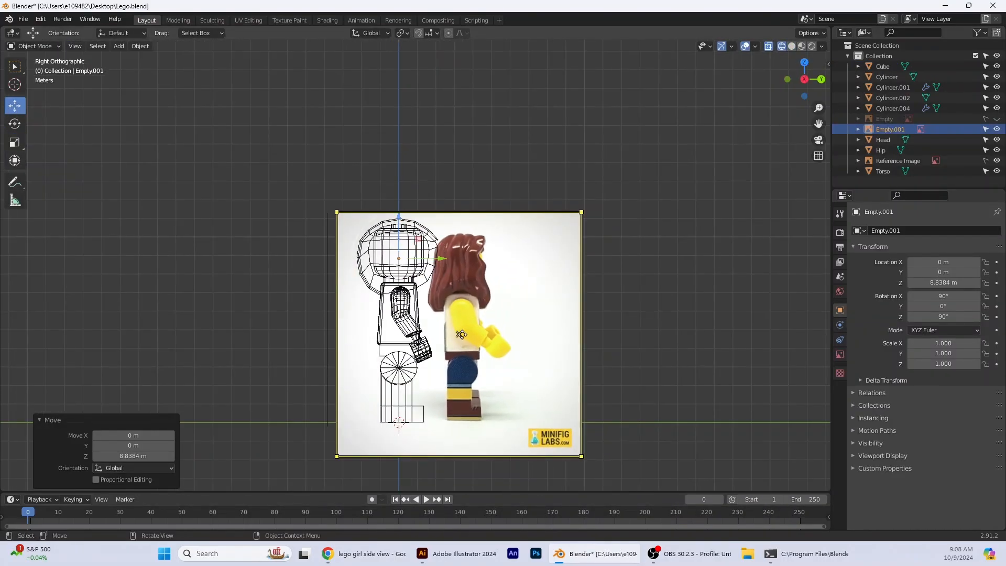
Shift the side-view reference along Y onto the figure and fine-tune its height and size to match the model
left_click_drag(443, 259, 379, 259)
left_click(15, 142)
left_click(140, 46)
mouse_move(156, 69)
left_click_drag(367, 224, 369, 248)
left_click(288, 91)
left_click(140, 46)
left_click(307, 103)
left_click(15, 106)
left_click(15, 142)
left_click_drag(333, 203, 336, 209)
Return to solid shading and open the hair mesh in Edit Mode with X-ray on over the side reference
scroll(388, 220, "up", 3)
left_click(791, 46)
left_click(420, 229)
left_click(34, 46)
left_click(43, 70)
scroll(367, 226, "up", 2)
left_click(769, 46)
Move the hair's rear vertices at eye level forward along Y to the side reference outline
left_click(15, 106)
left_click_drag(262, 235, 284, 255)
left_click_drag(315, 247, 331, 247)
scroll(314, 246, "up", 3)
left_click_drag(204, 188, 224, 208)
left_click_drag(246, 203, 252, 202)
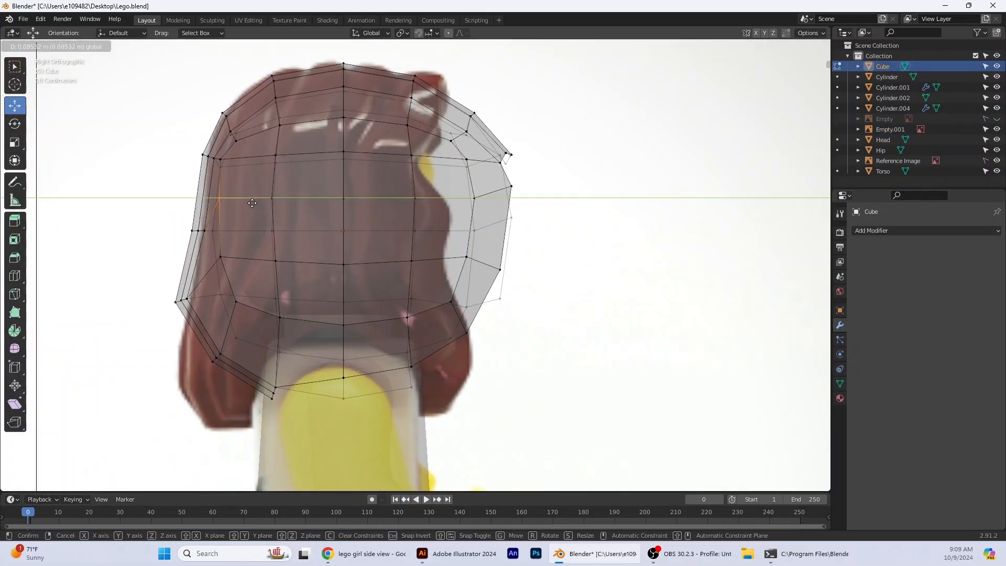
Move the jaw-level rear hair vertices forward along Y and slightly up along Z to the reference outline
left_click_drag(165, 287, 196, 316)
left_click_drag(213, 300, 230, 300)
left_click_drag(198, 268, 197, 256)
Pull the lowest rear hair vertices back along Y and down along Z to the reference hair's lower back edge
left_click_drag(203, 343, 229, 372)
left_click_drag(249, 358, 287, 409)
left_click_drag(306, 393, 252, 393)
left_click_drag(220, 361, 220, 392)
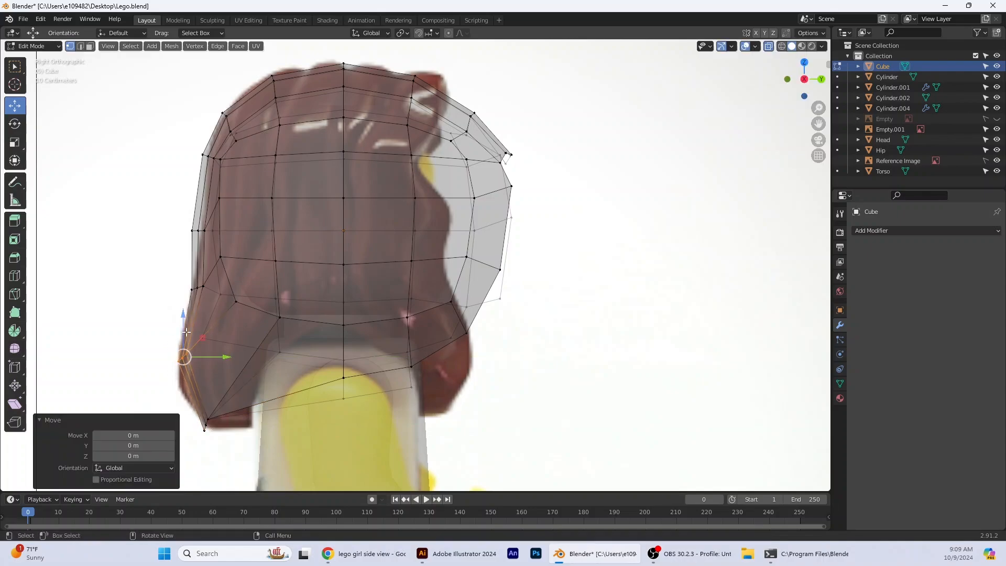
left_click_drag(184, 332, 184, 354)
left_click_drag(181, 275, 211, 300)
left_click_drag(172, 366, 196, 392)
left_click_drag(224, 379, 224, 379)
left_click_drag(198, 411, 215, 439)
Add a vertical loop cut in the rear half of the hair and move its bottom vertices down and back to the reference edge
key("ctrl+r")
left_click(277, 397)
left_click_drag(262, 385, 301, 417)
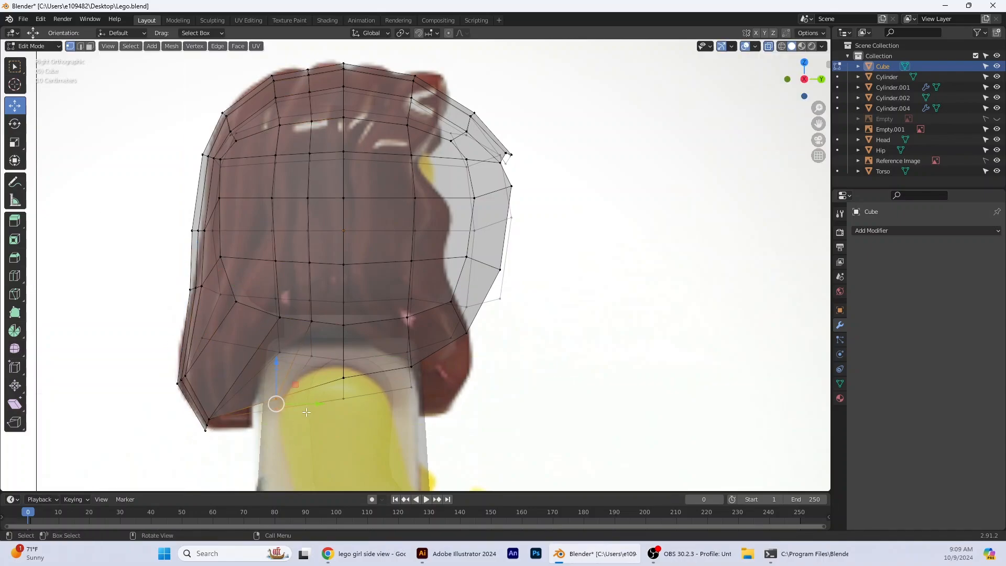
left_click_drag(276, 362, 276, 386)
left_click_drag(317, 427, 287, 426)
Adjust the bottom rear vertices along Y and raise the one nearest the neck about 0.05 m along Z
left_click_drag(199, 408, 217, 423)
left_click_drag(250, 419, 264, 419)
left_click_drag(223, 378, 258, 441)
left_click_drag(245, 389, 245, 385)
scroll(274, 334, "down", 1)
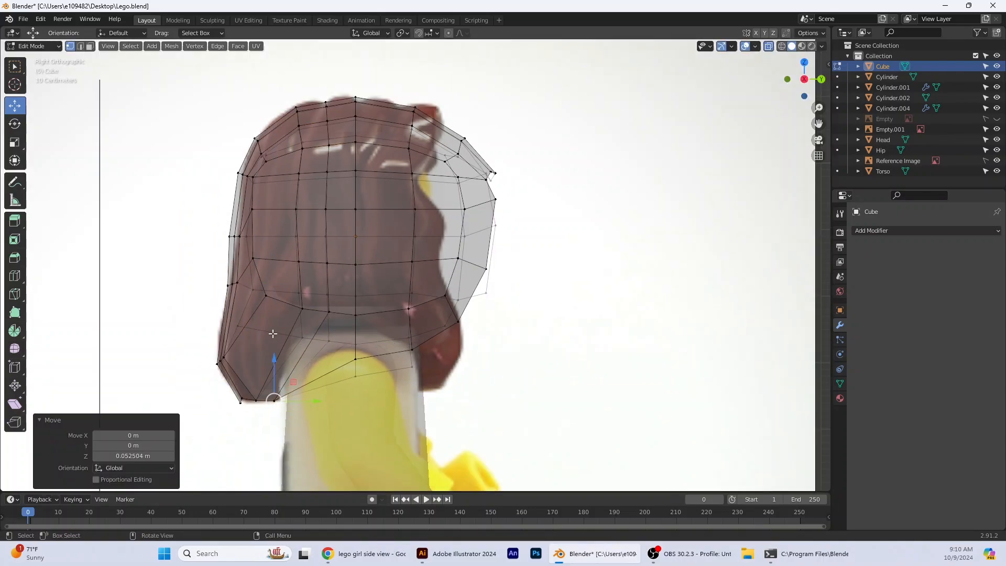
Lower the selected rear side vertices of the hair by about 0.29 m and shift them about -0.05 m along X
left_click(769, 47)
middle_click_drag(500, 123, 534, 111)
left_click_drag(326, 212, 358, 293)
left_click_drag(341, 239, 343, 259)
left_click(808, 79)
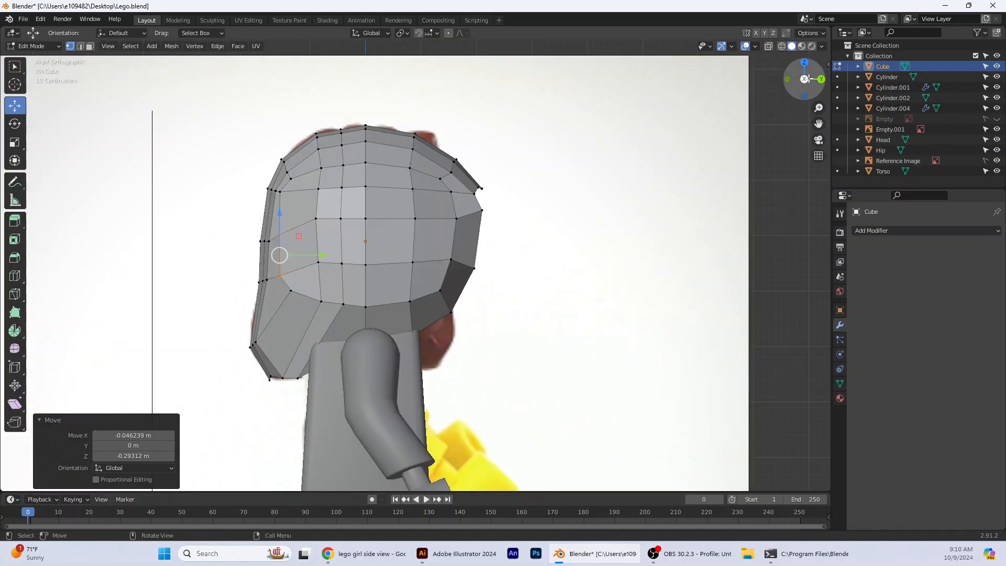
Nudge the hair's lower rear corner vertices along Y against the side reference
left_click_drag(239, 333, 265, 358)
left_click_drag(296, 343, 303, 341)
scroll(303, 339, "down", 1)
left_click(769, 46)
left_click(809, 80)
left_click_drag(296, 228, 315, 251)
left_click(768, 46)
left_click_drag(302, 227, 324, 244)
Shift the lower rear vertex about 0.14 m and the eye-level side vertex about 0.06 m along Y
middle_click_drag(377, 251, 535, 249)
left_click(542, 309)
left_click_drag(506, 307, 517, 324)
middle_click_drag(584, 311, 566, 313)
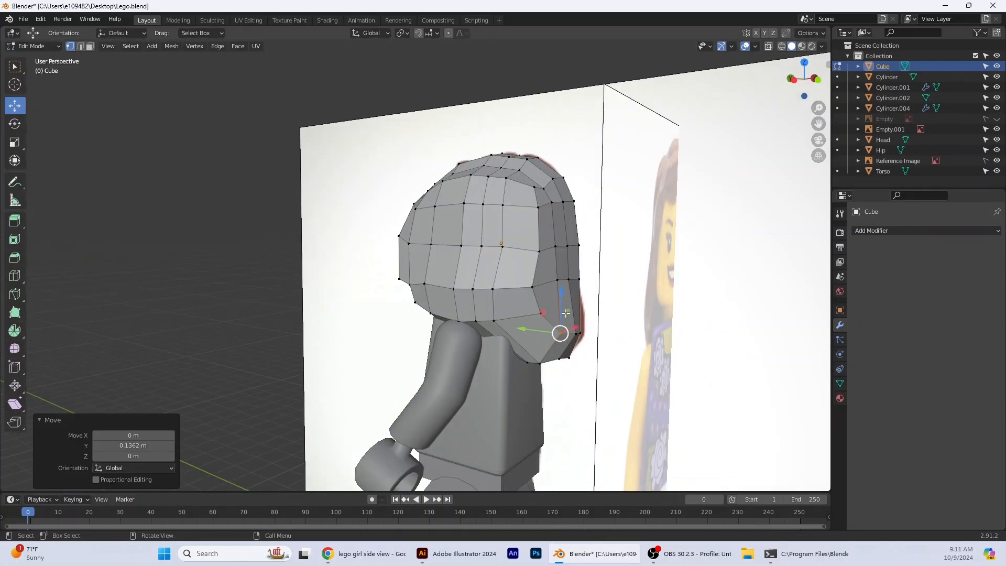
left_click(539, 252)
left_click_drag(501, 247, 495, 246)
middle_click_drag(453, 265, 618, 274)
Leave Edit Mode and enable transparency on the side reference image, setting it to 0.397
left_click(806, 79)
left_click(806, 78)
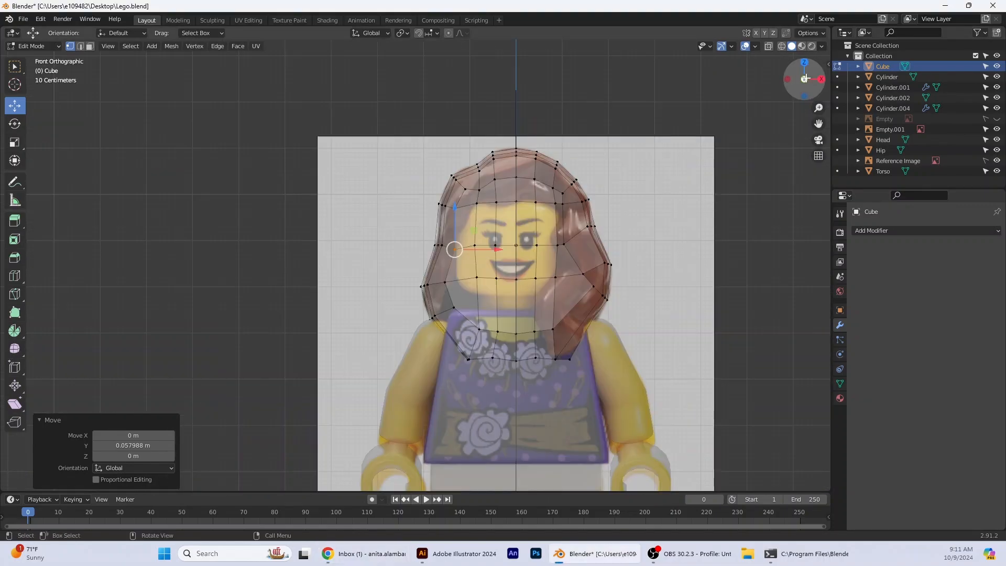
left_click(789, 80)
left_click(804, 79)
key("Tab")
left_click(687, 292)
left_click(840, 354)
left_click(911, 352)
left_click_drag(969, 352, 926, 351)
Extrude the bottom edge of the longer front hair lock downward over the shoulder toward the reference tip
middle_click_drag(588, 343, 555, 273)
left_click(804, 79)
left_click(769, 46)
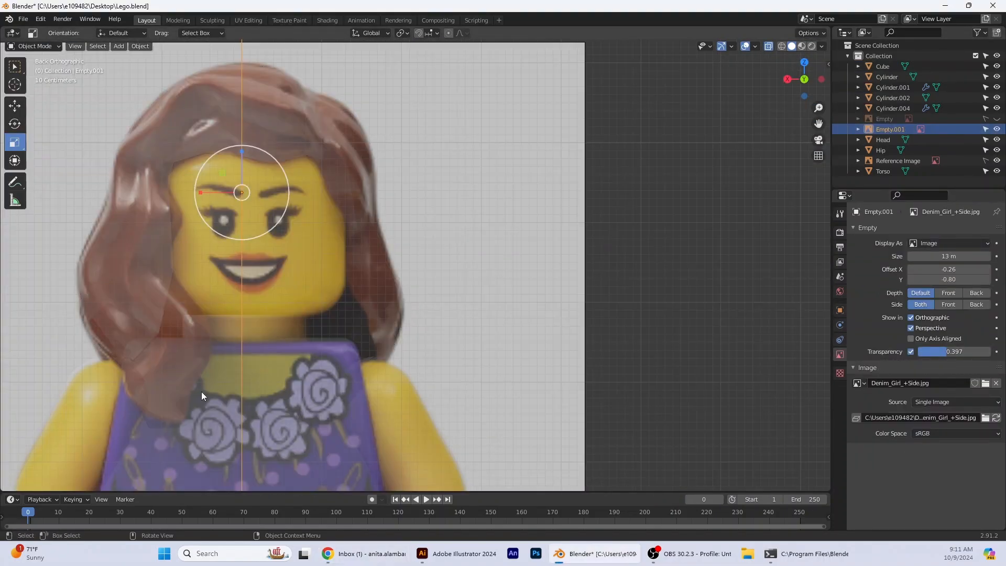
left_click(769, 47)
left_click(138, 325)
key("Tab")
left_click(159, 333)
left_click(129, 364, "shift")
left_click(79, 46)
left_click(15, 221)
left_click_drag(119, 366, 189, 443)
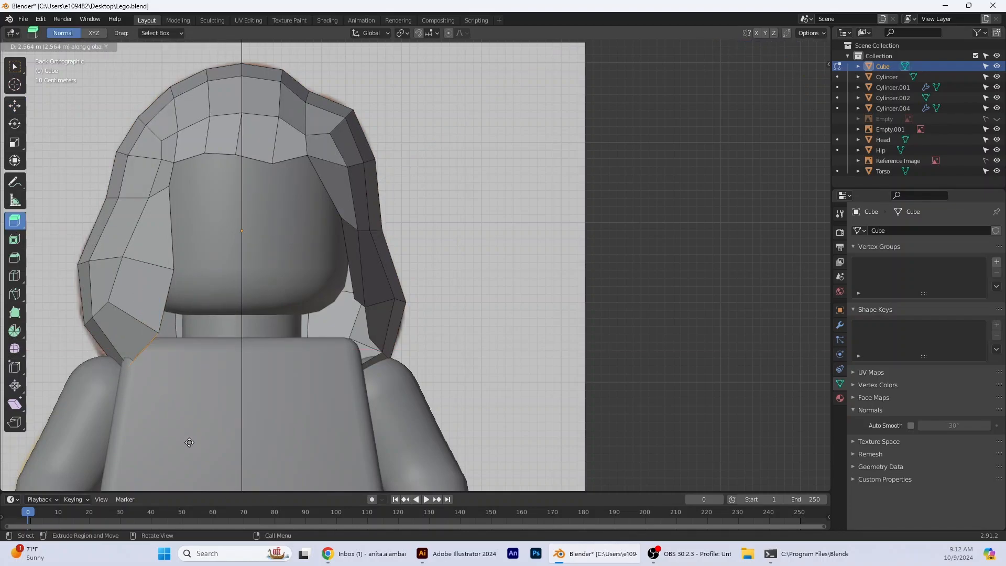
Move the extruded lock's vertices to the reference hair tip, shifting the last selection about -0.26 m in X and -0.05 m in Z
key("alt+z")
left_click(70, 46)
key("alt+z")
left_click(159, 334)
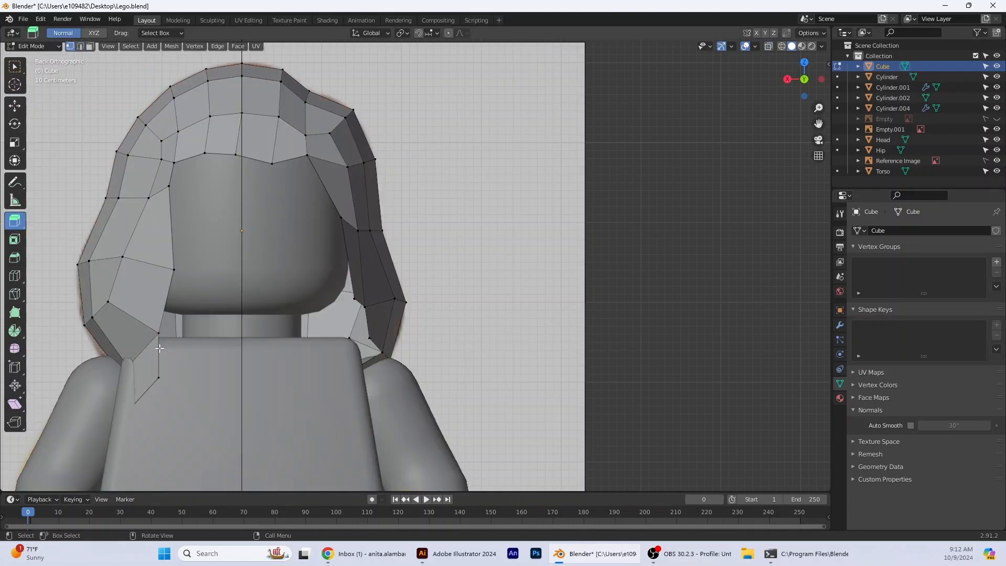
key("alt+z")
left_click(15, 106)
left_click_drag(115, 355, 133, 355)
left_click(129, 409)
left_click_drag(128, 403, 147, 408)
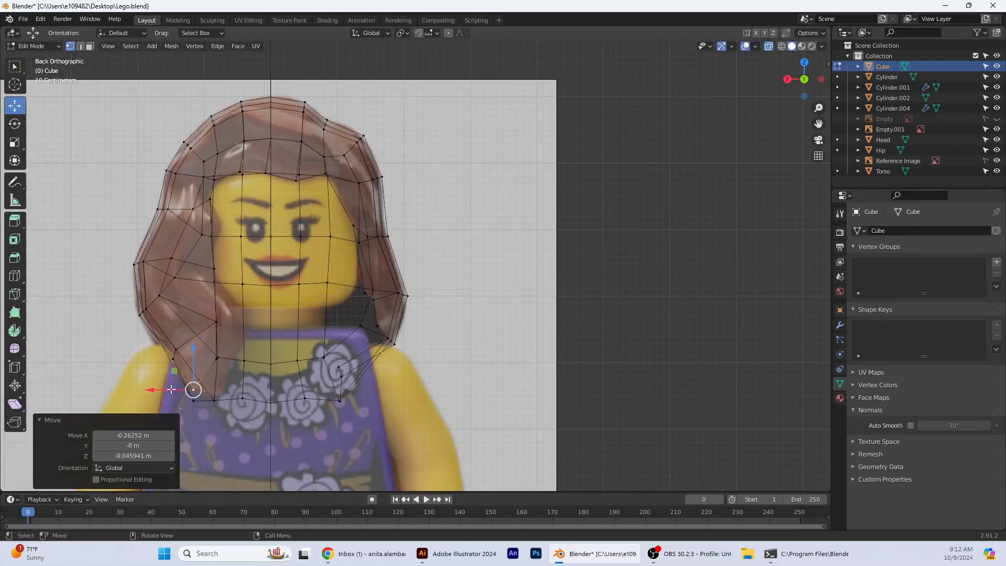
key("alt+z")
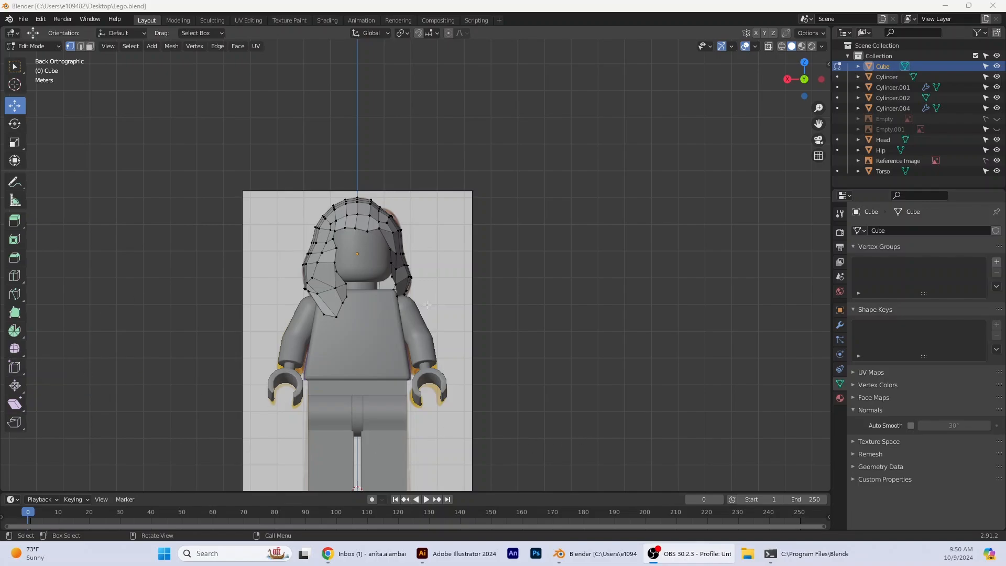
Return to Object Mode and add a Solidify modifier to the hair
scroll(377, 297, "up", 2)
left_click(32, 46)
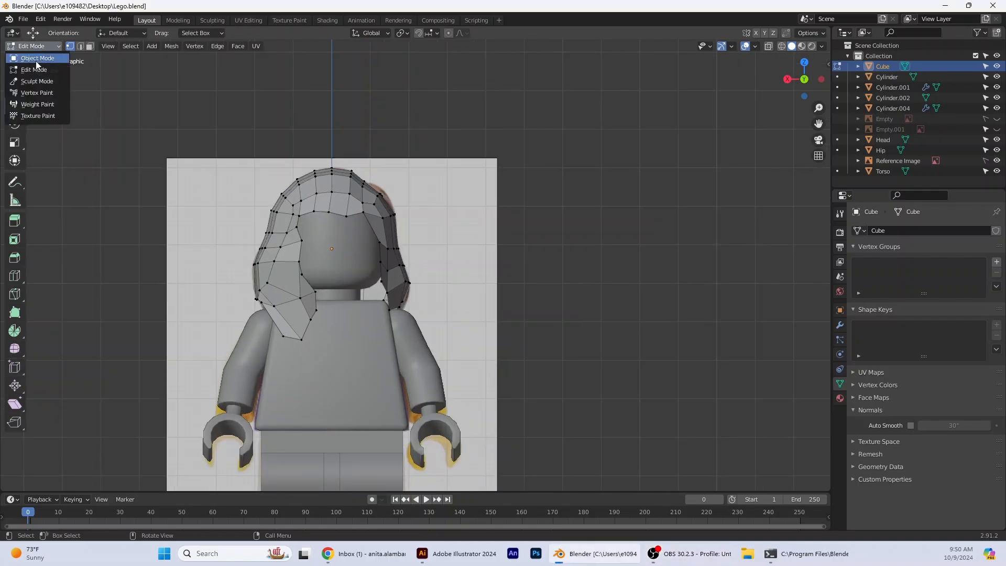
left_click(35, 57)
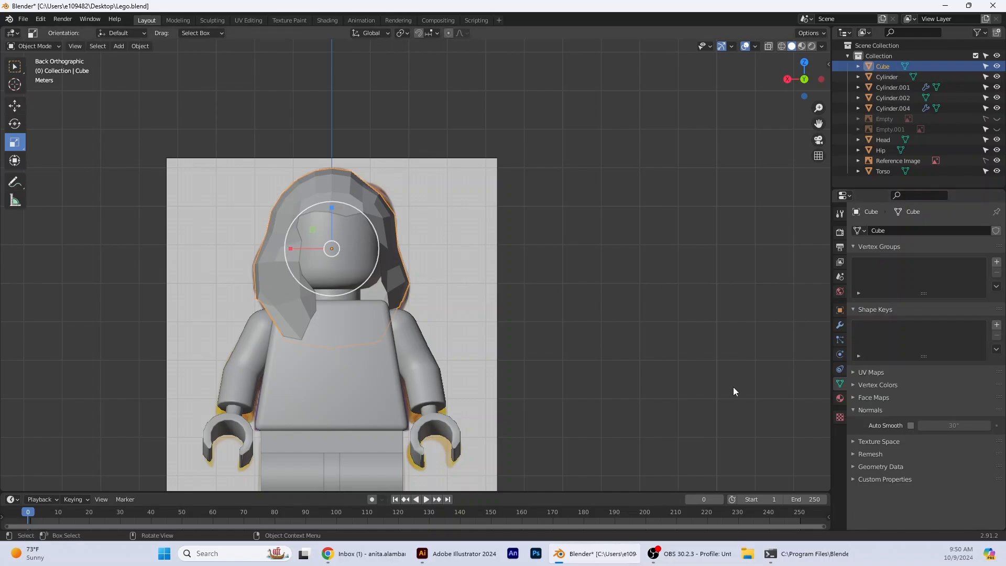
left_click(840, 326)
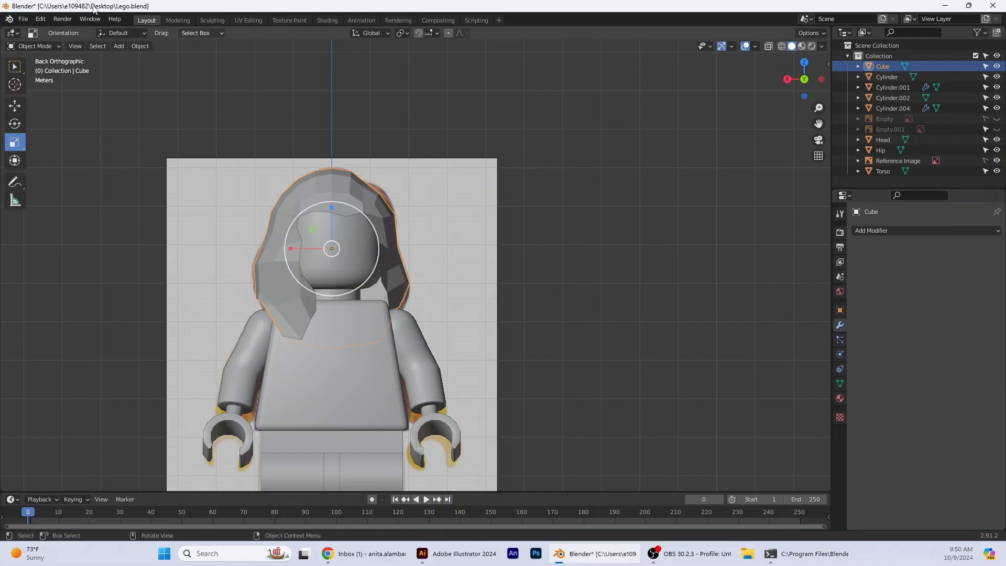
left_click(951, 232)
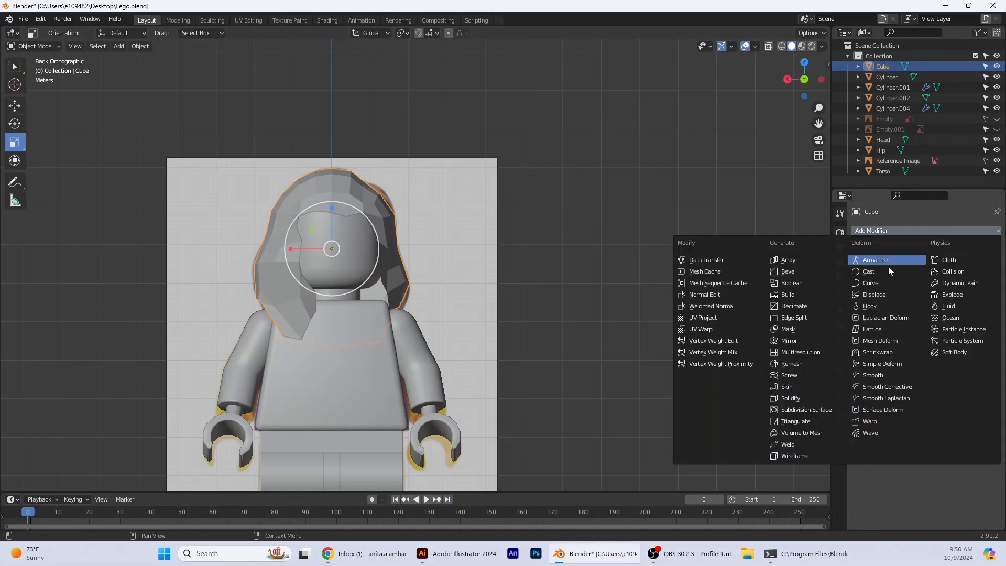
left_click(796, 399)
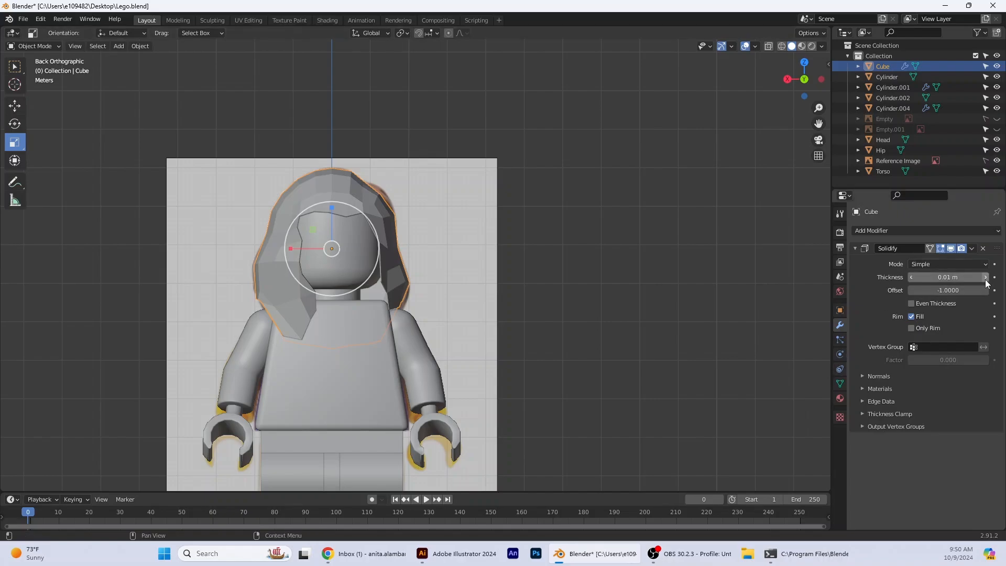
Set the hair's Solidify thickness to 0.1 m and enable Only Rim
left_click_drag(930, 277, 951, 276)
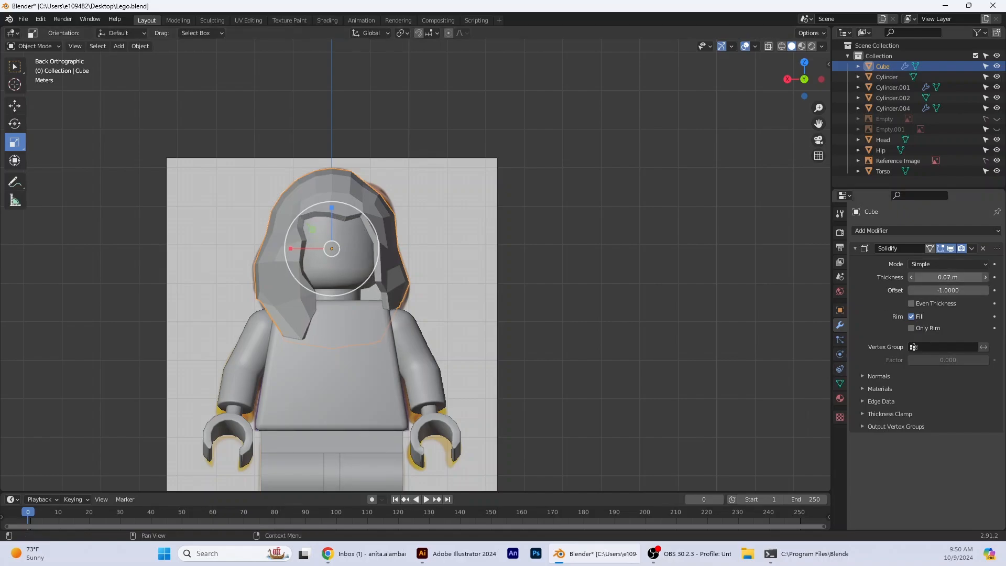
left_click(927, 329)
mouse_move(924, 281)
left_mouse_down()
mouse_move(898, 281)
mouse_move(915, 281)
left_mouse_up()
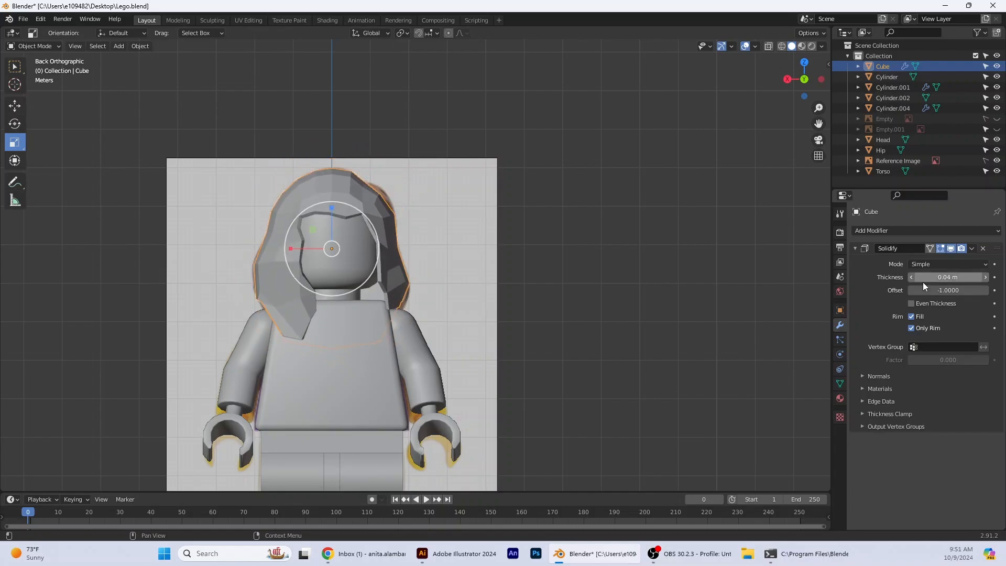
middle_click_drag(481, 343, 486, 354)
left_click_drag(930, 277, 936, 278)
mouse_move(681, 320)
middle_mouse_down()
mouse_move(765, 321)
mouse_move(682, 322)
middle_mouse_up()
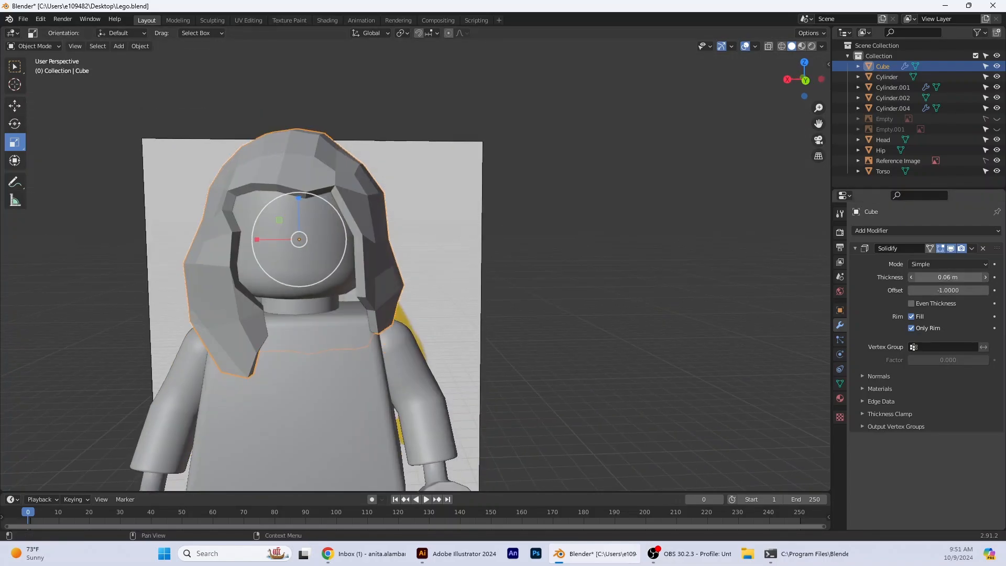
left_click_drag(937, 278, 947, 278)
mouse_move(461, 326)
middle_mouse_down()
mouse_move(517, 322)
mouse_move(518, 297)
mouse_move(460, 260)
mouse_move(458, 332)
mouse_move(479, 330)
middle_mouse_up()
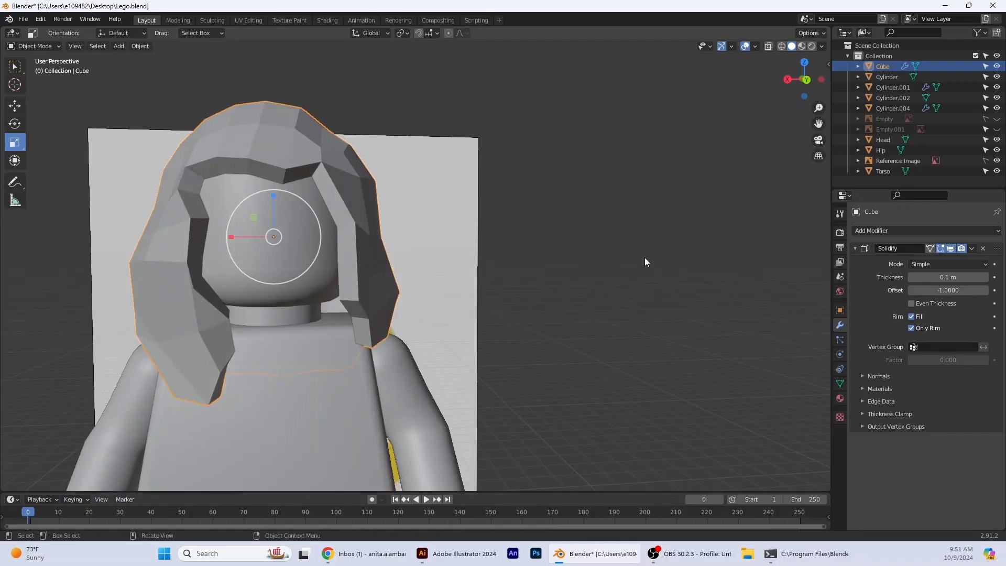
Add a Subdivision Surface modifier to the hair and shade it smooth
scroll(639, 237, "down", 1)
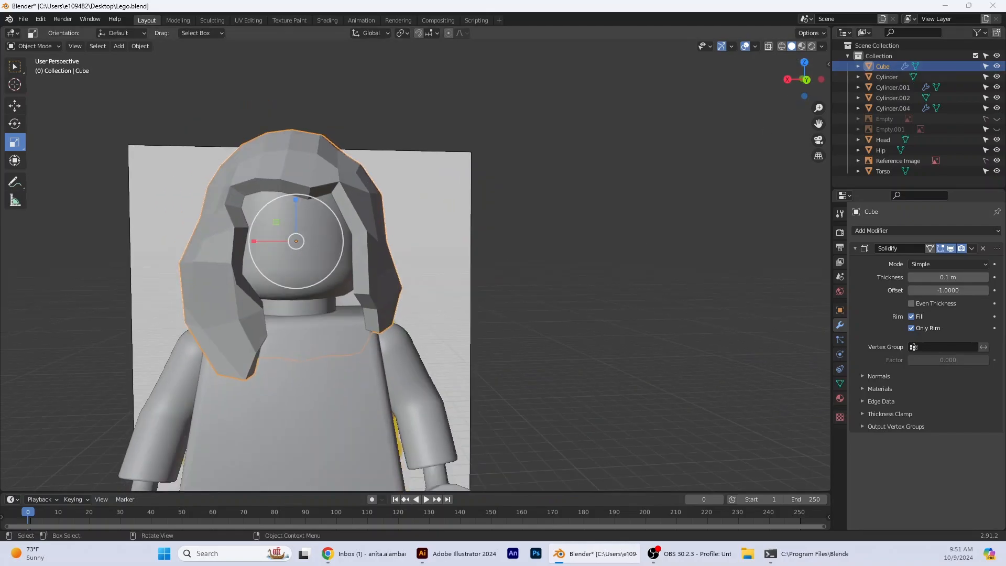
middle_click_drag(362, 247, 329, 241)
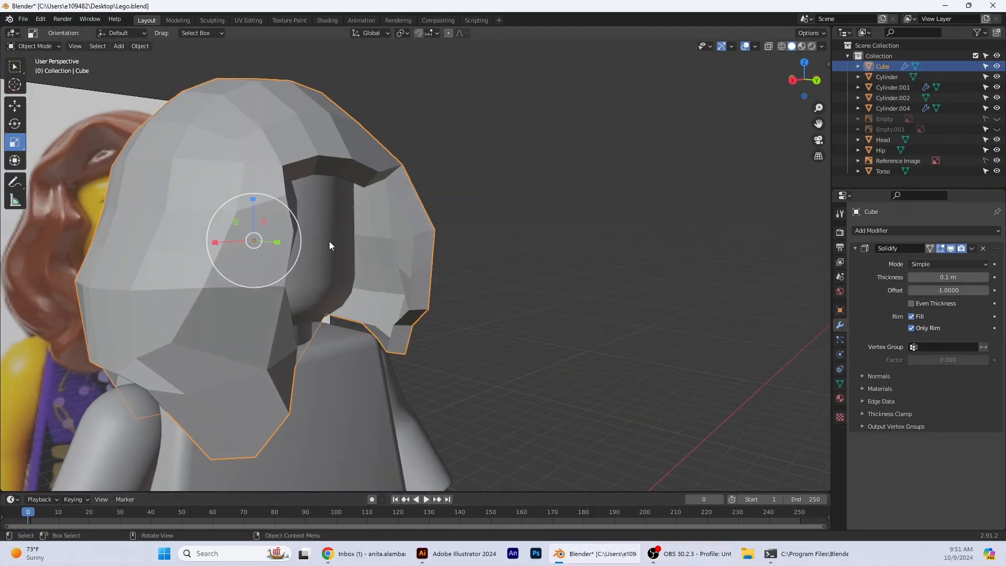
mouse_move(339, 331)
middle_mouse_down()
mouse_move(235, 326)
mouse_move(324, 330)
middle_mouse_up()
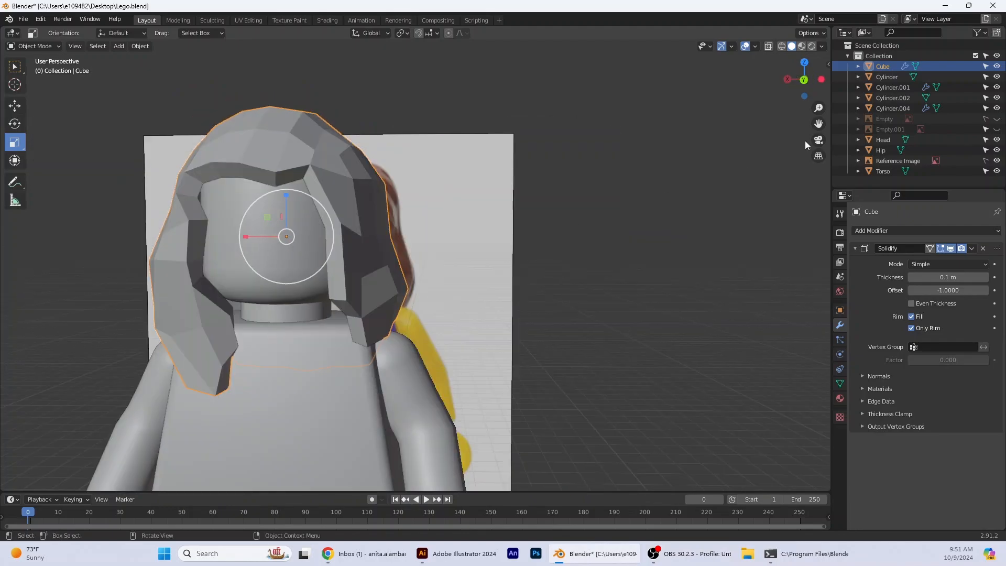
left_click(804, 80)
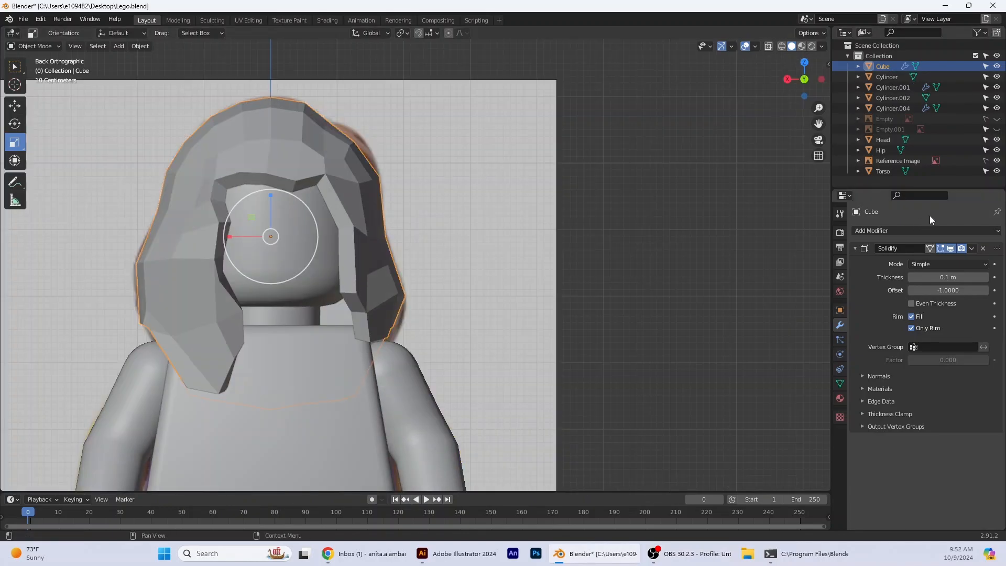
left_click(995, 233)
left_click(807, 409)
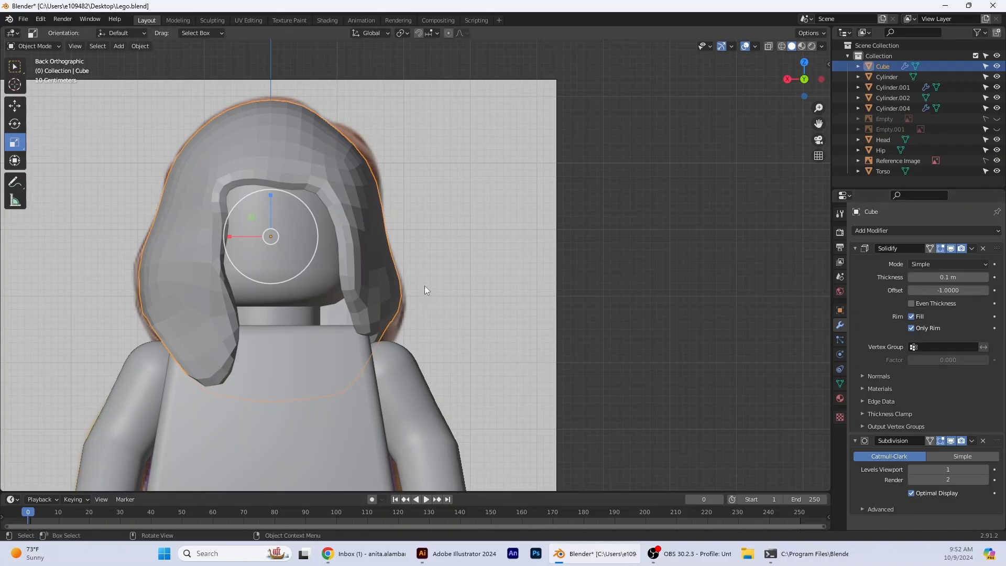
right_click(375, 257)
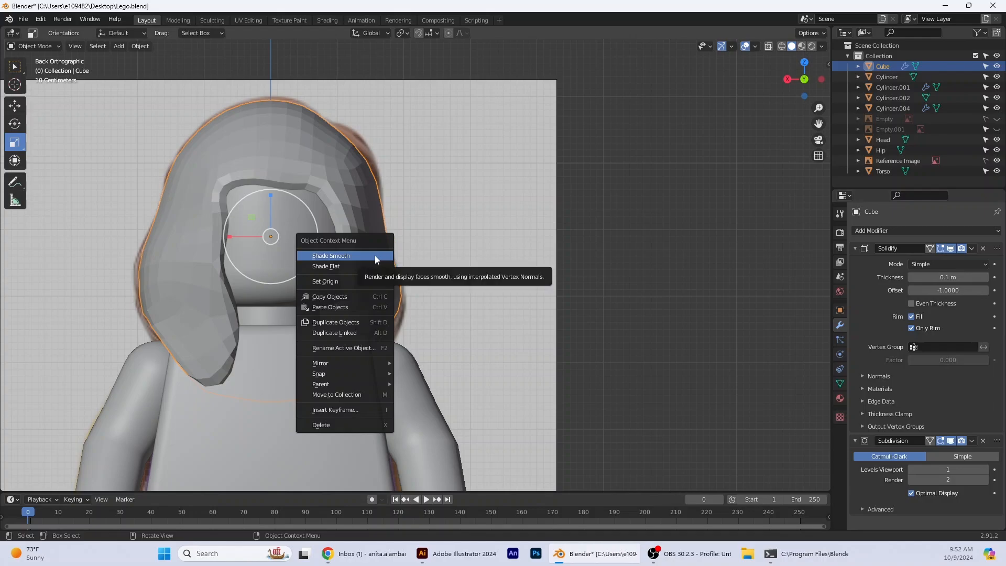
left_click(370, 256)
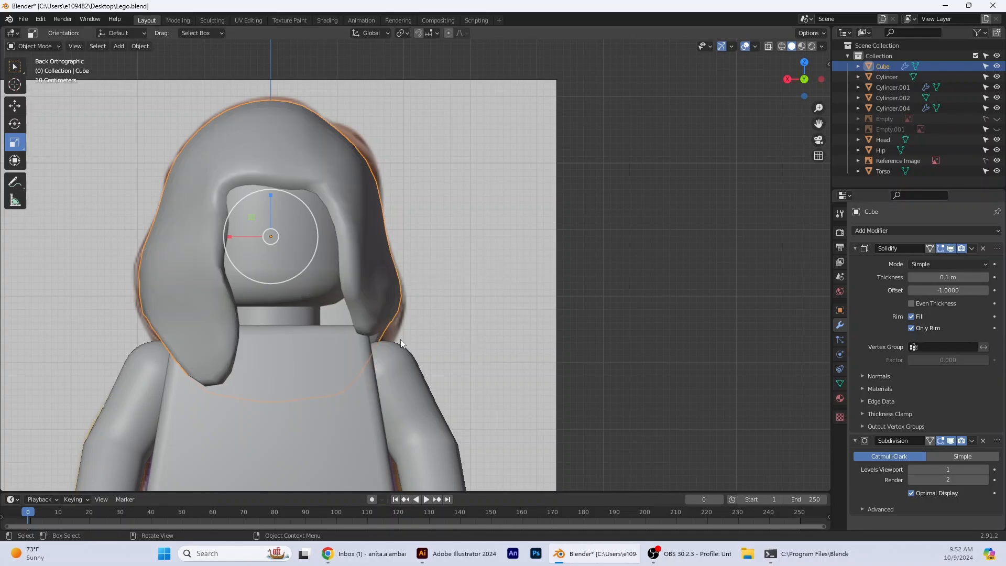
Unhide the side reference Empty.001 to compare it with the smoothed hair in the right orthographic view
middle_click_drag(410, 338, 724, 146)
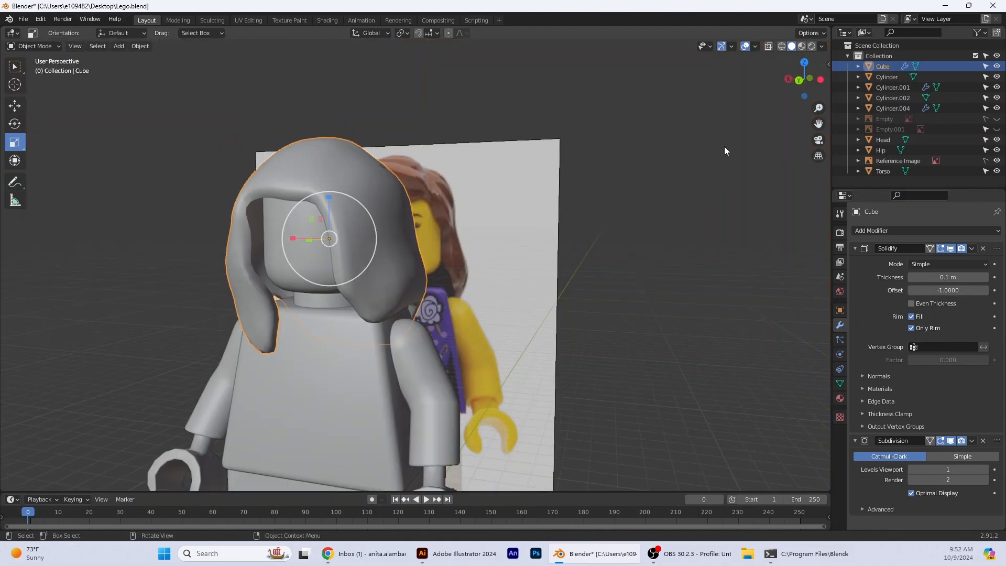
left_click(797, 80)
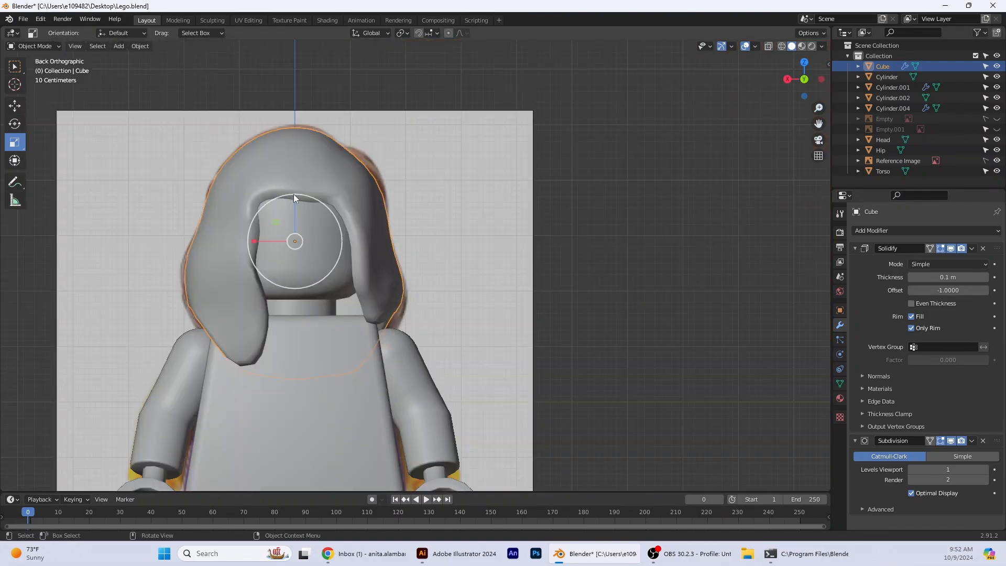
left_click_drag(293, 195, 294, 196)
middle_click_drag(350, 269, 551, 257)
left_click(803, 78)
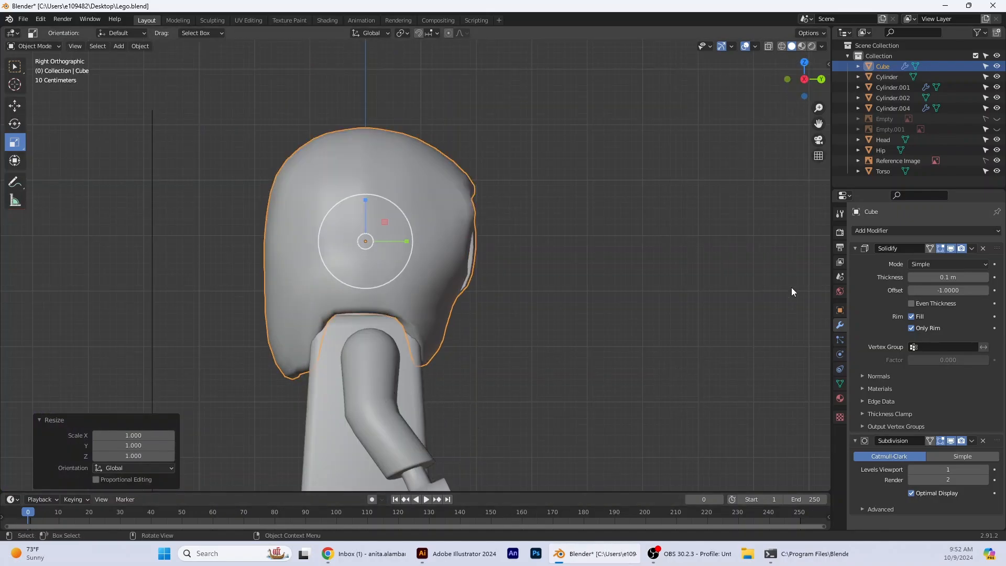
left_click(997, 129)
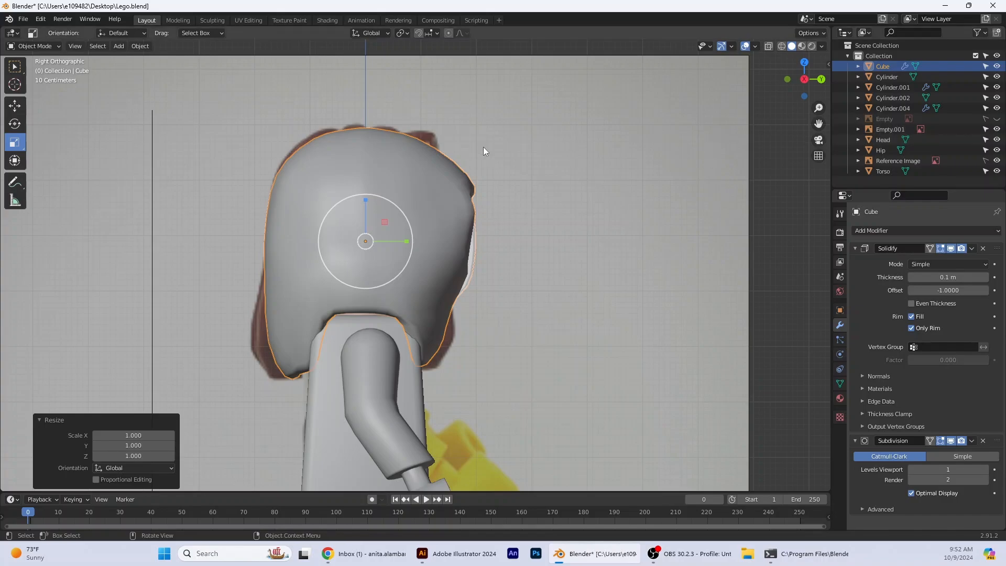
Enter Edit Mode on the hair and adjust the vertices at its lower back corner toward the outline in the side reference
middle_click_drag(351, 225, 668, 181)
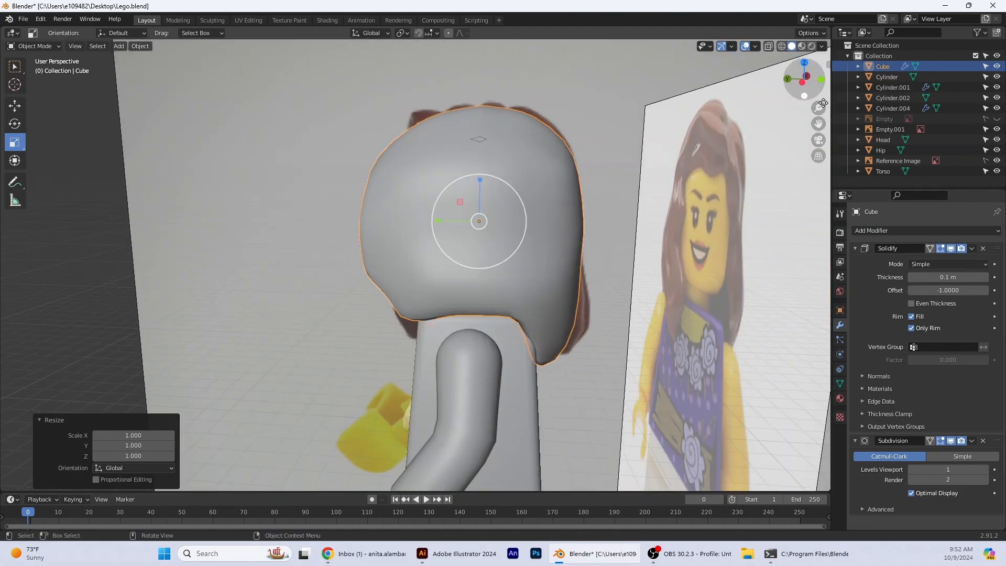
left_click(42, 46)
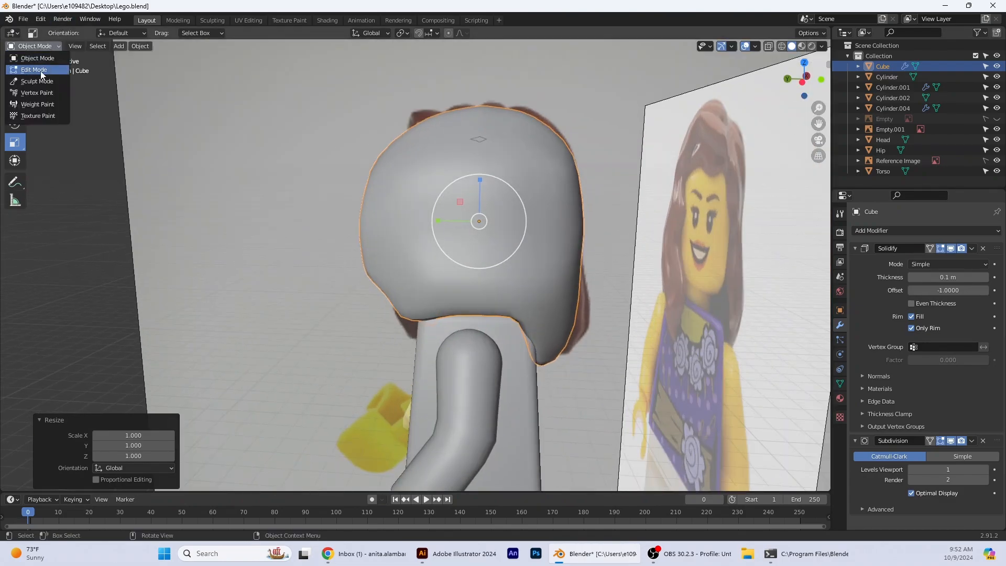
left_click(42, 70)
scroll(587, 329, "up", 1)
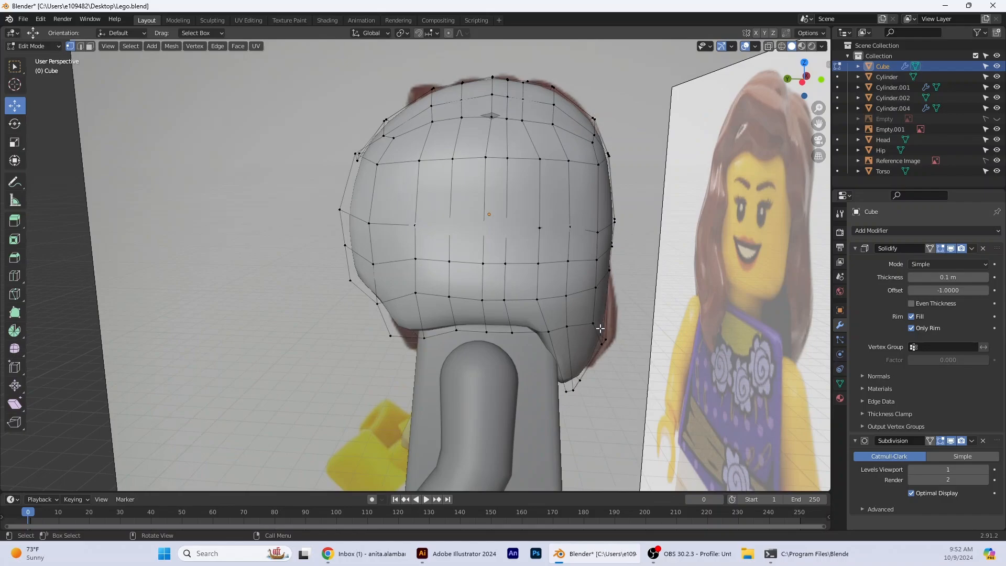
left_click(603, 341)
left_click_drag(578, 341, 601, 341)
left_click_drag(554, 367, 603, 394)
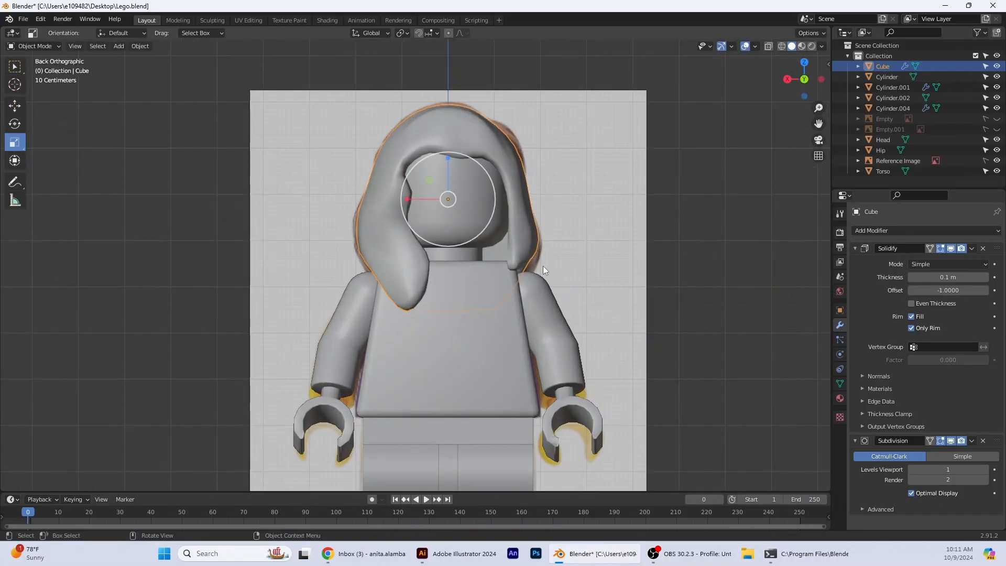
Check the hair's shape against the reference in the back orthographic view and put its mesh in Edit Mode
middle_click_drag(497, 226, 568, 274)
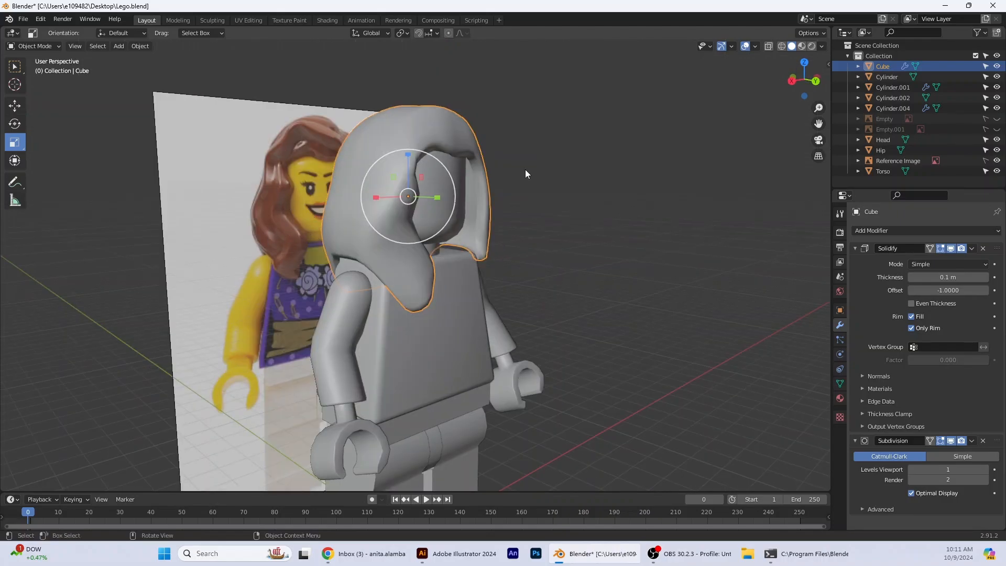
left_click(816, 81)
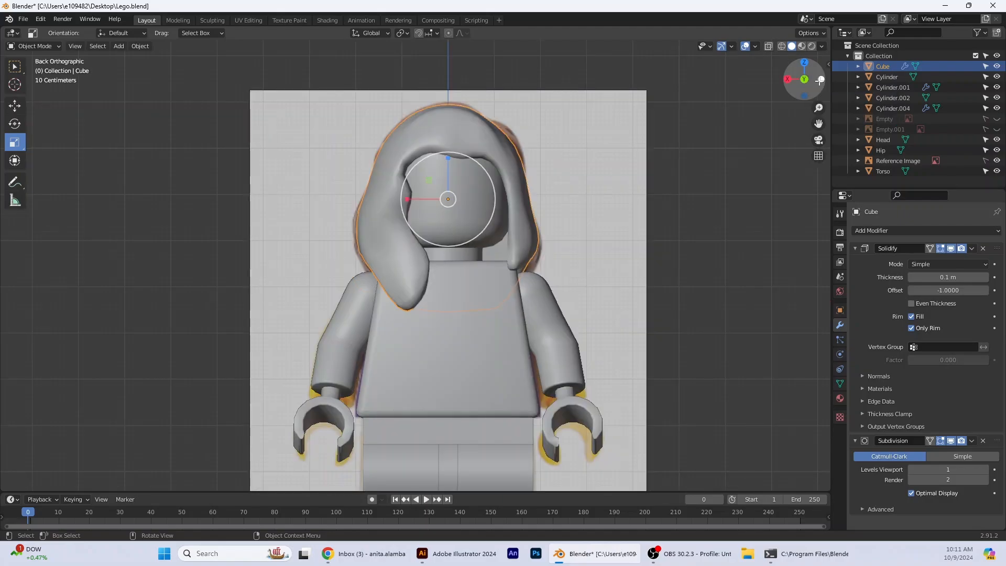
scroll(627, 278, "up", 2)
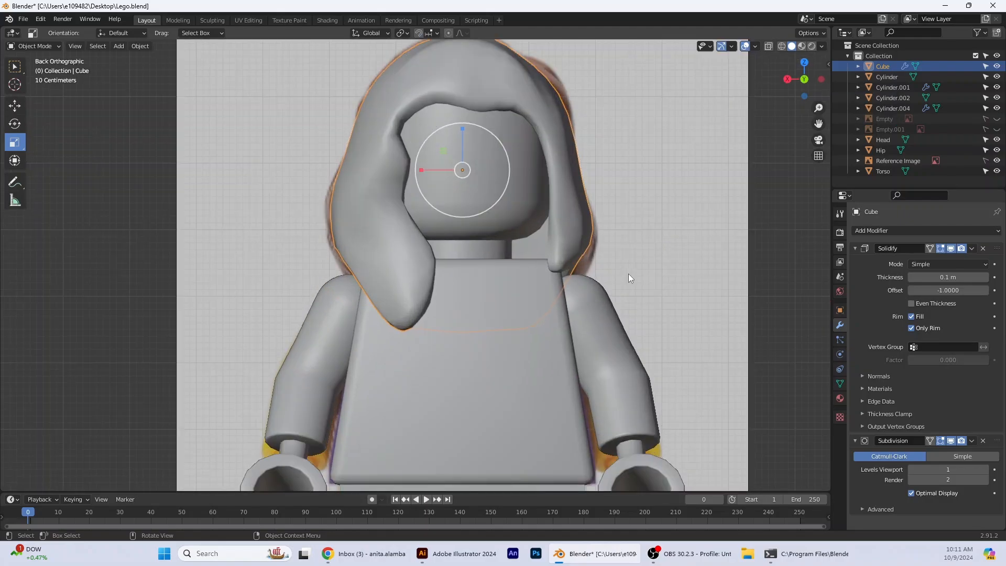
left_click(58, 50)
left_click(33, 68)
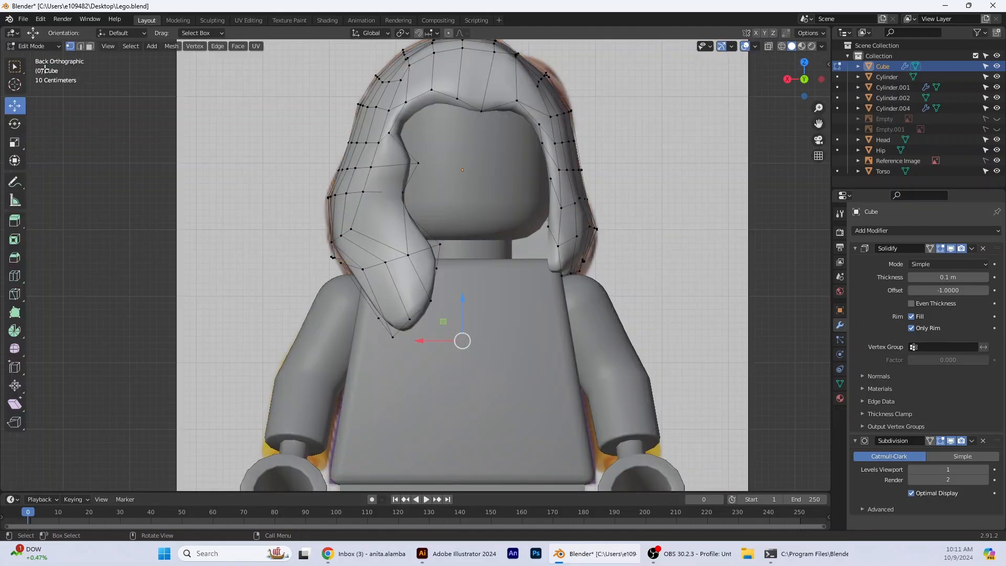